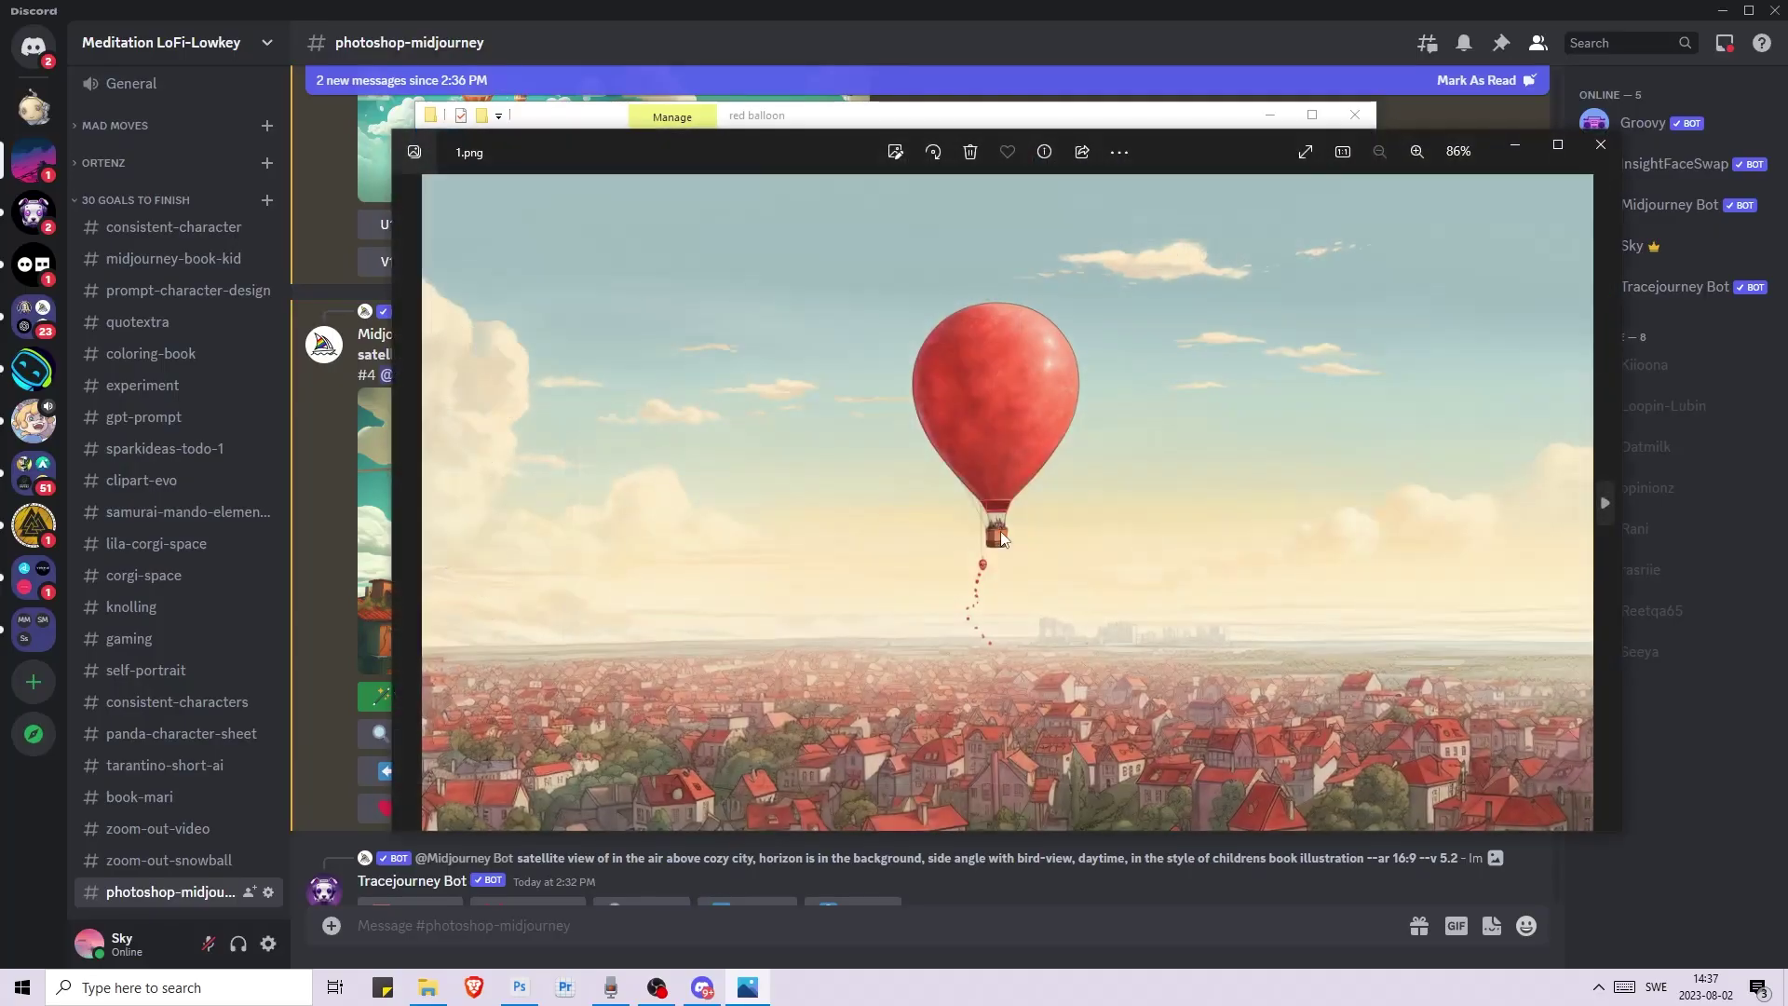
# - Compare the red balloon pictures, then enlarge the Midjourney grid of cozy city views generated without a balloon
pyautogui.press('Right')
pyautogui.press('Left')
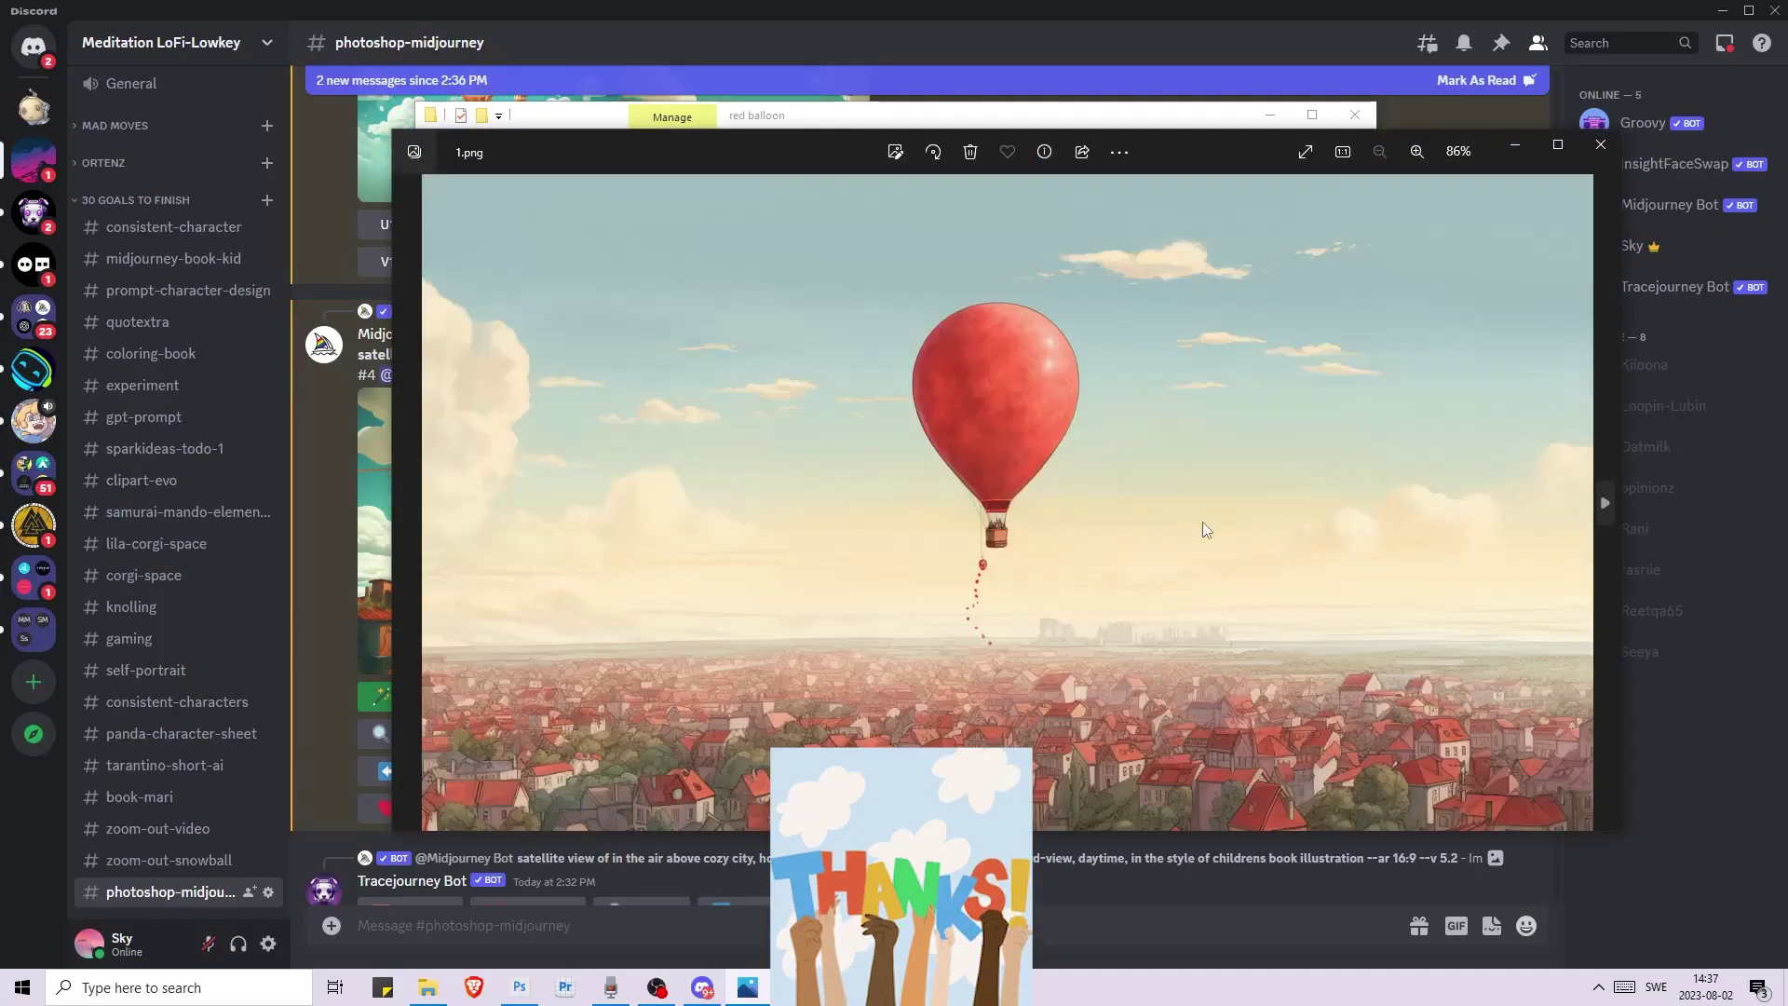
pyautogui.press('Right')
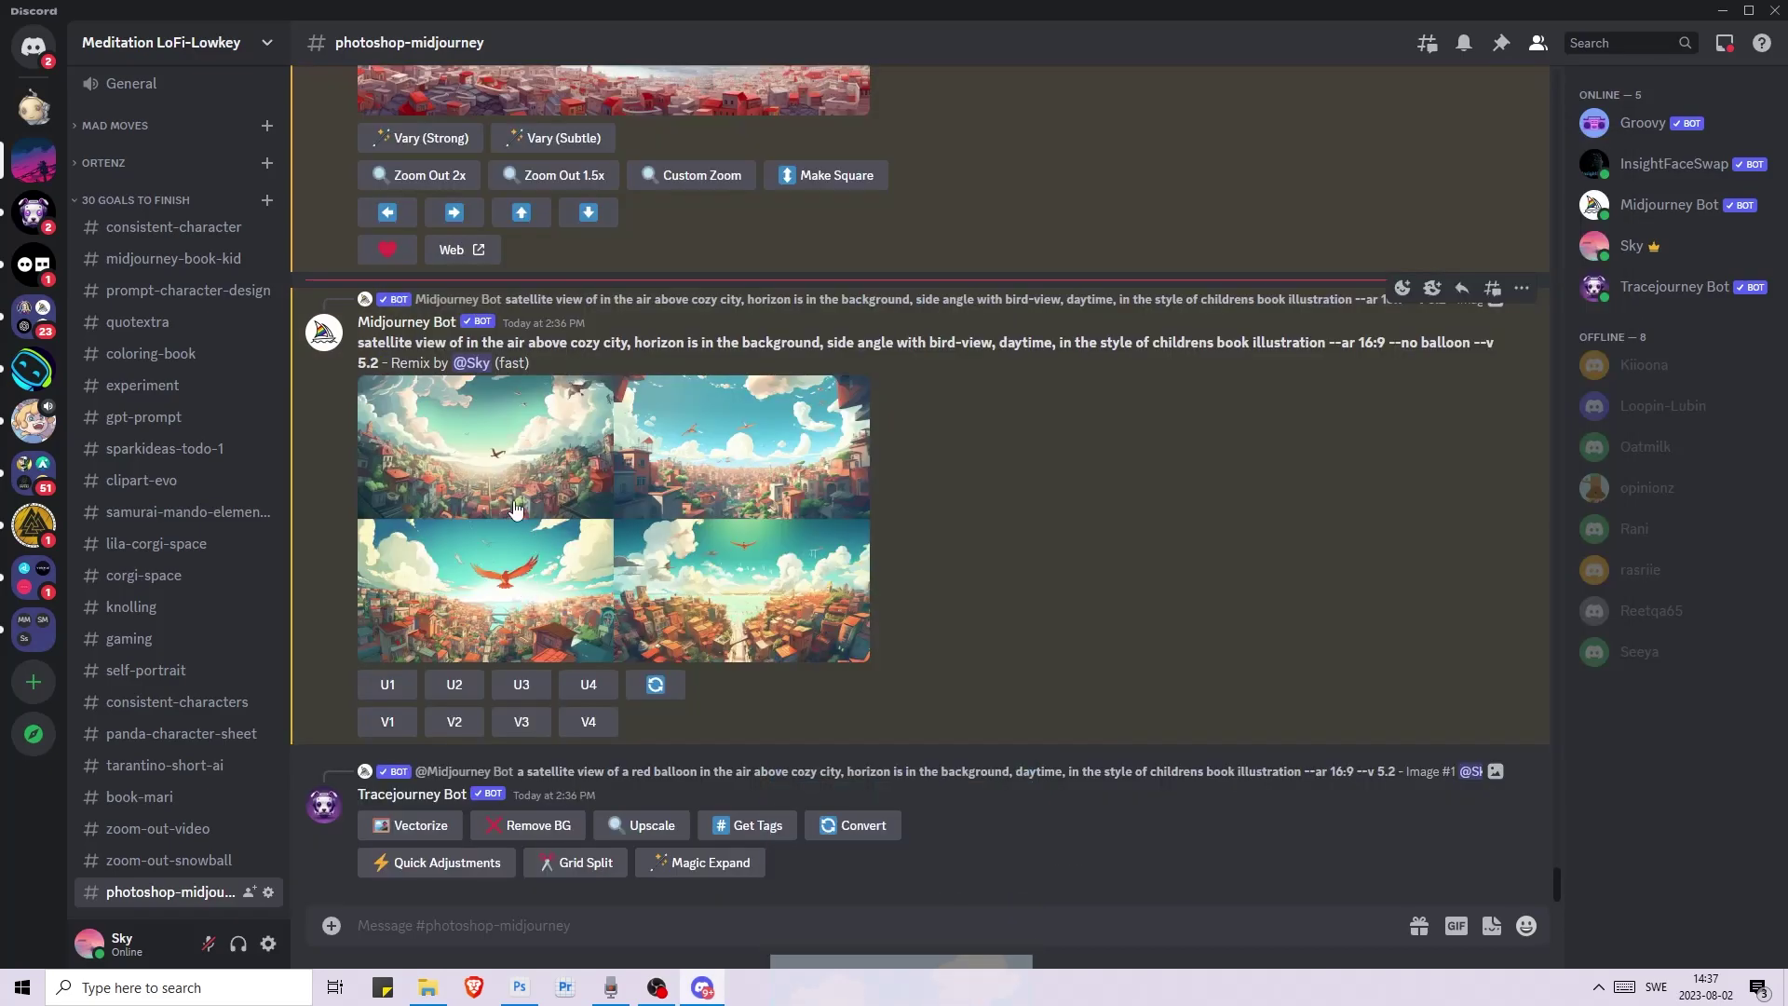
pyautogui.click(525, 523)
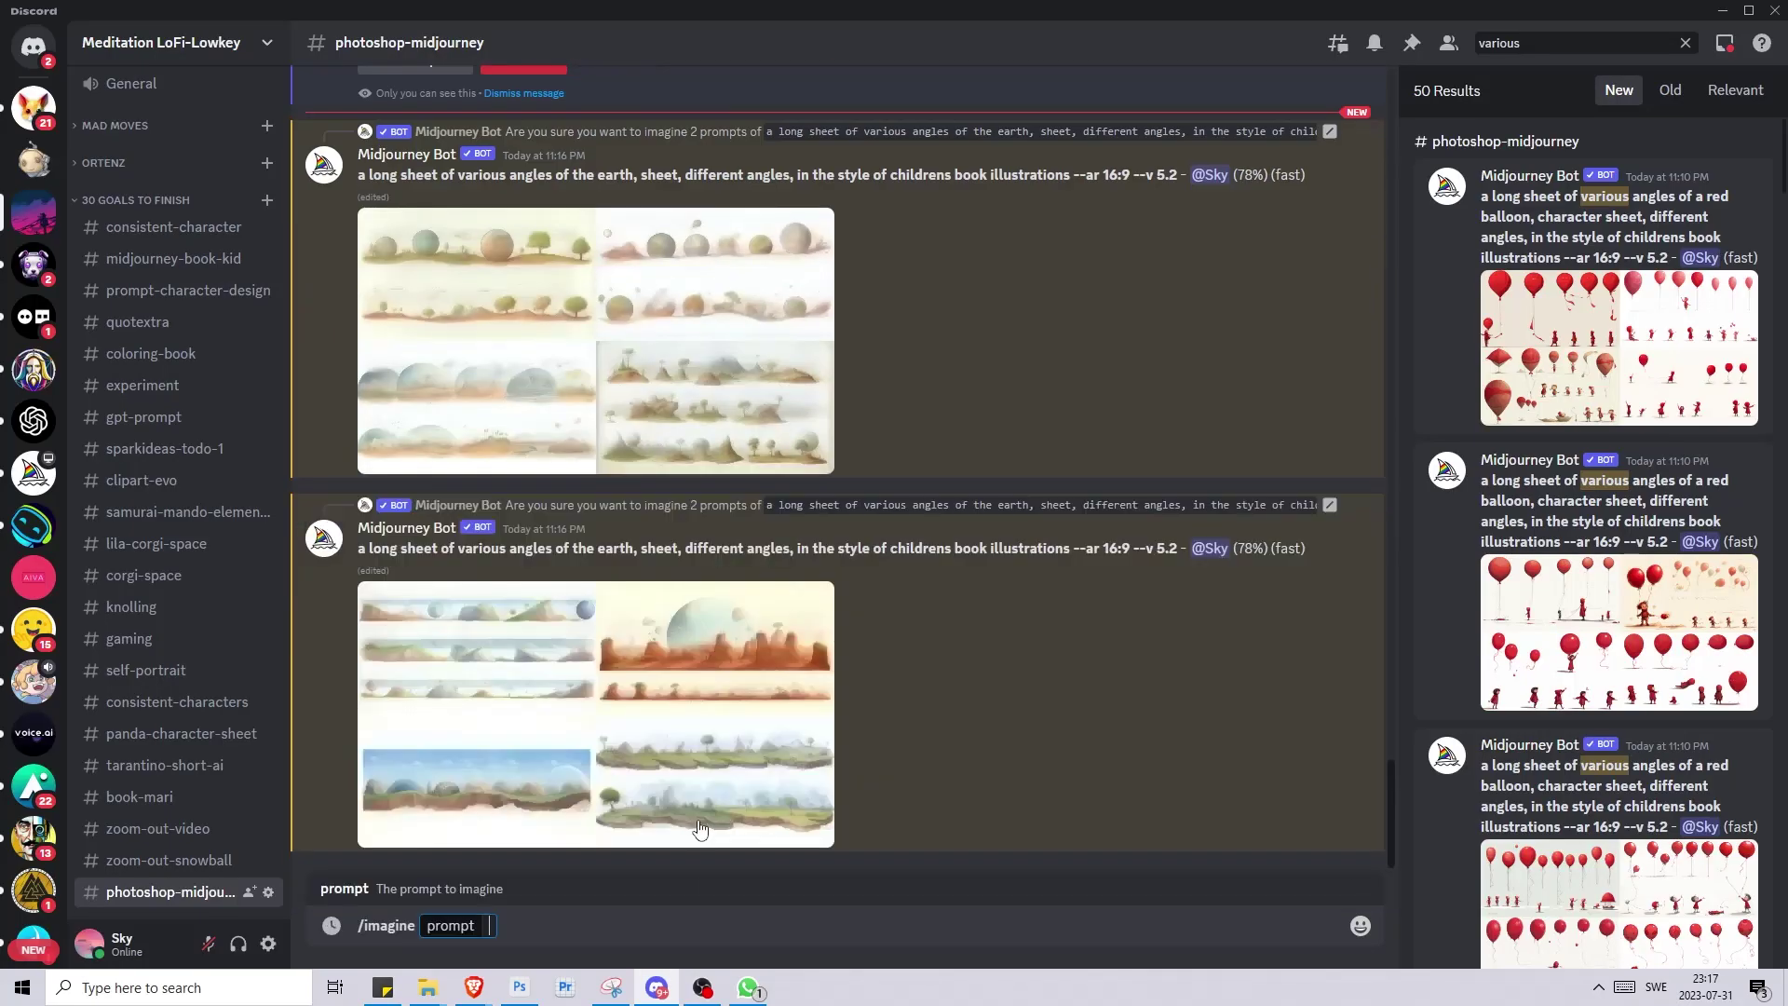
# - Submit the imagine prompt "the earth satelitte view in space, in the style of childrens book illustrations"
pyautogui.write('the earth satel')
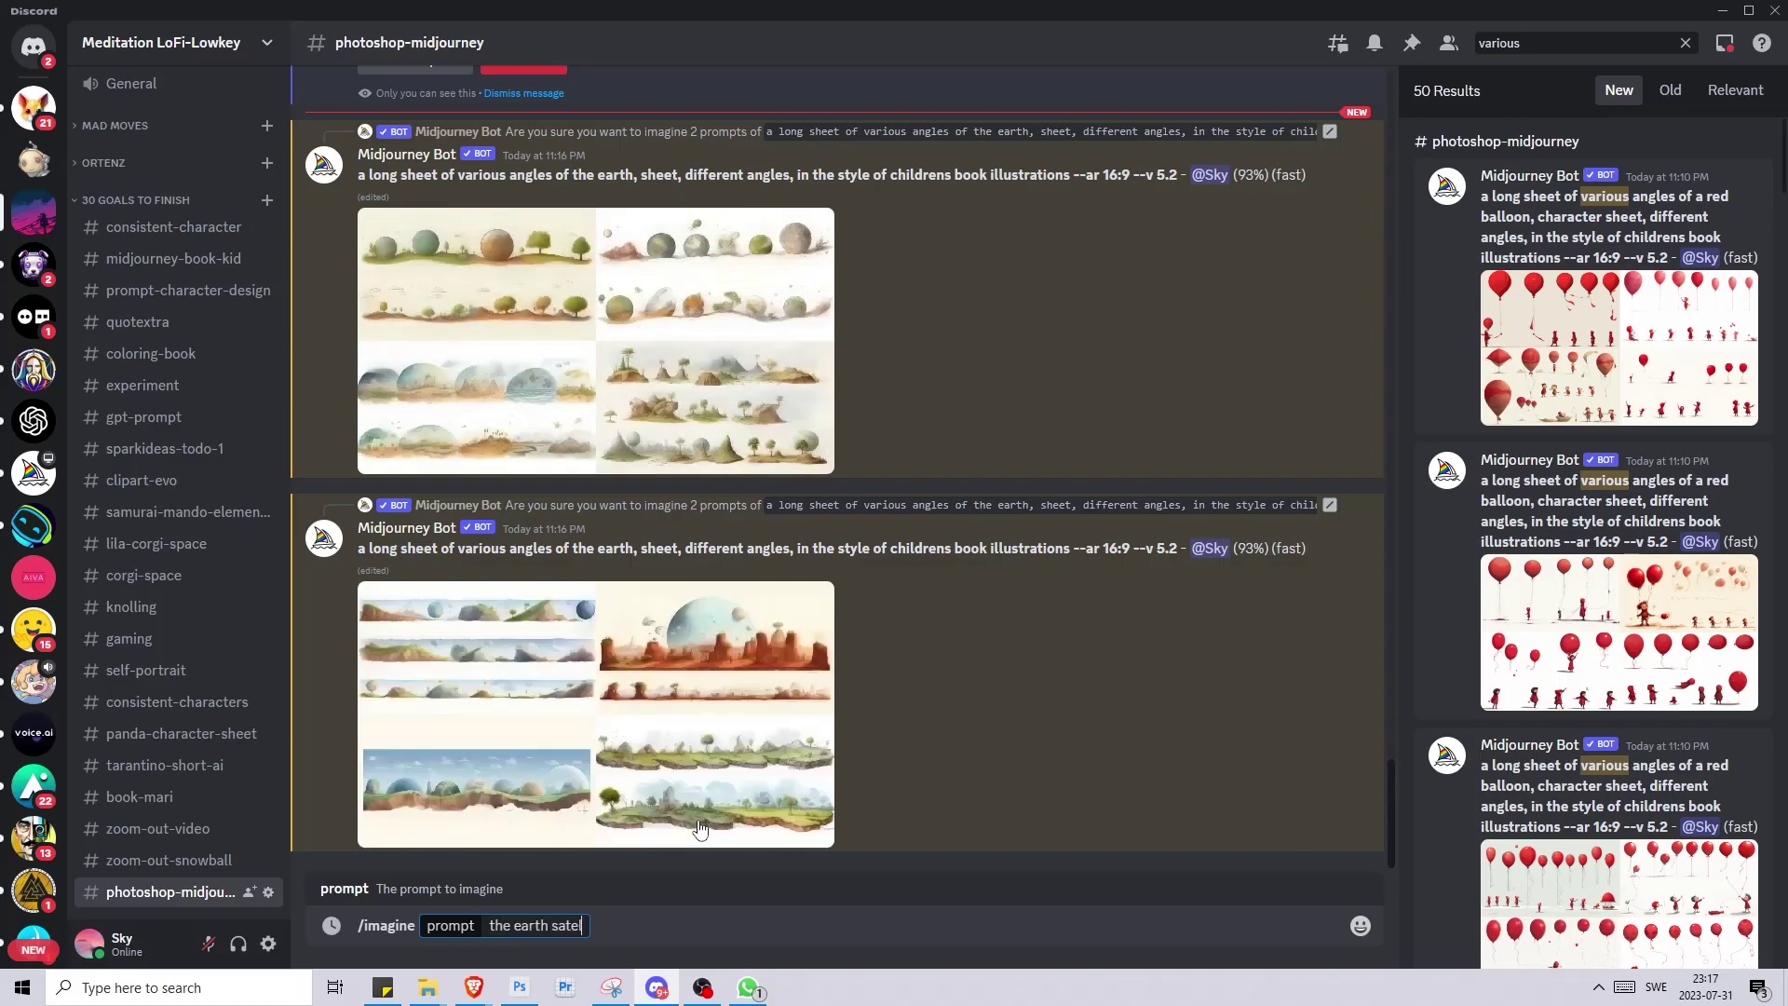
pyautogui.write('litte vi')
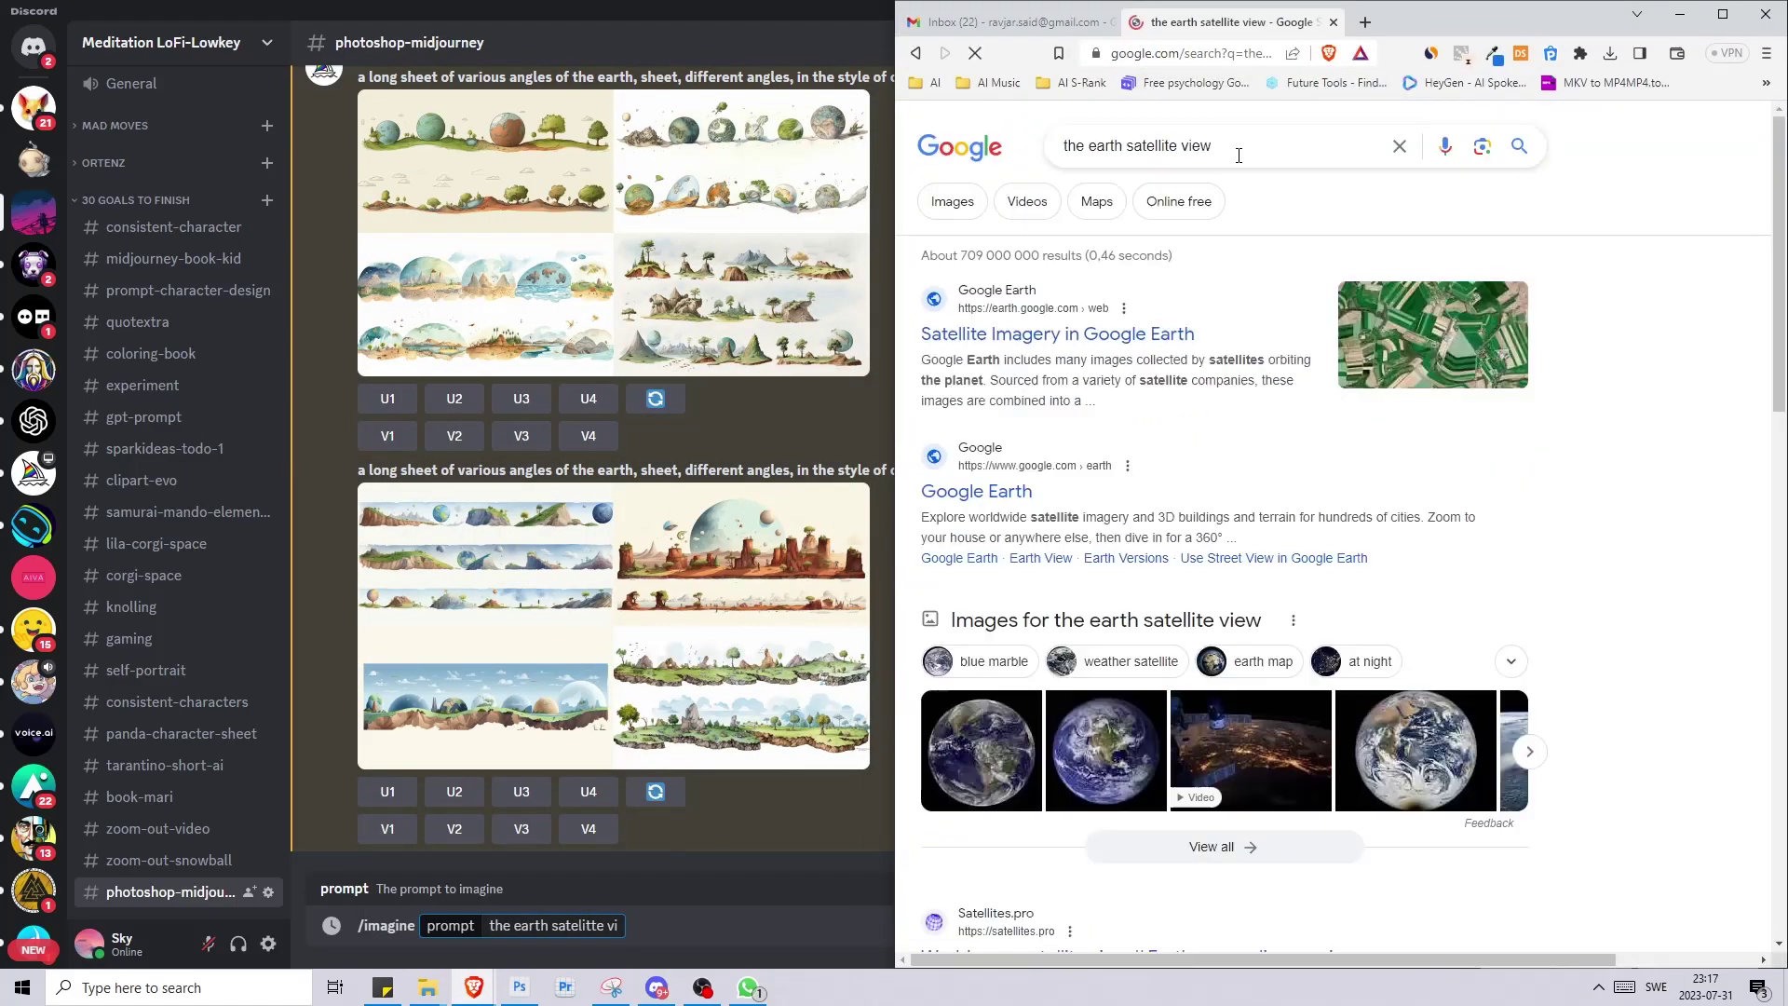
pyautogui.write('ew in space, in the style of childrens book illustrations --ar 2:5')
pyautogui.press('Return')
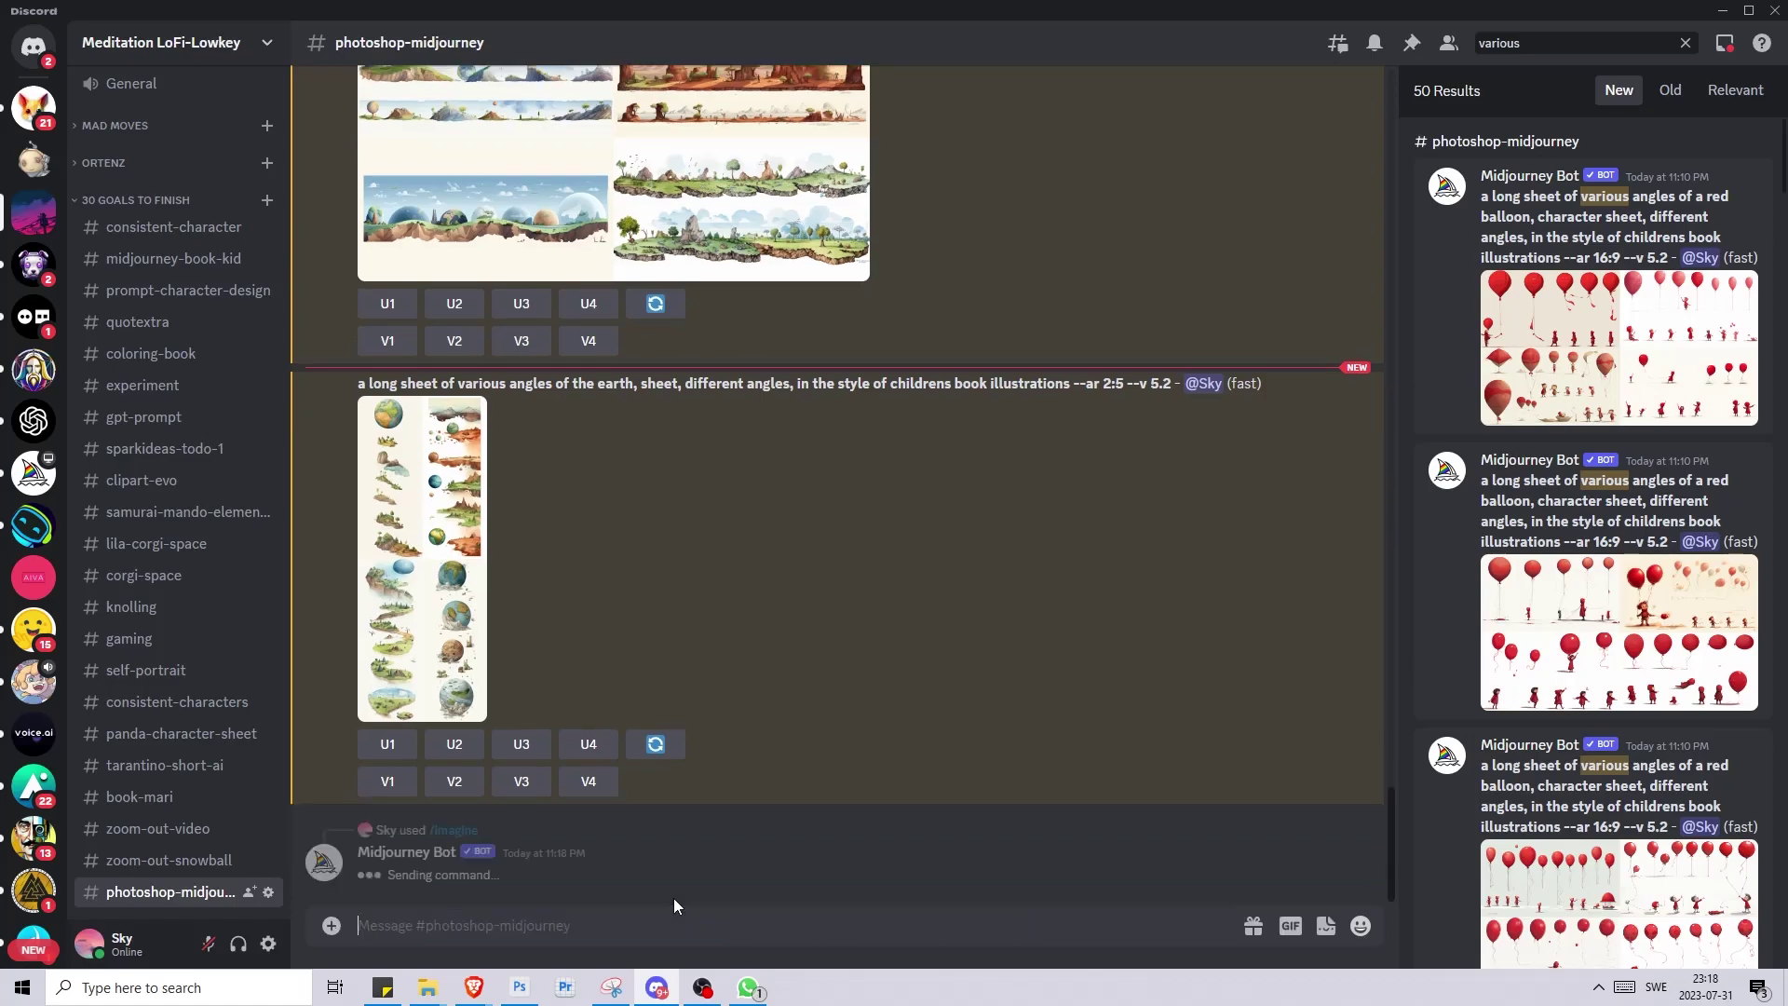
# - Open the tall sheet of earth angles in the browser and examine its floating islands and planets up close
pyautogui.click(784, 820)
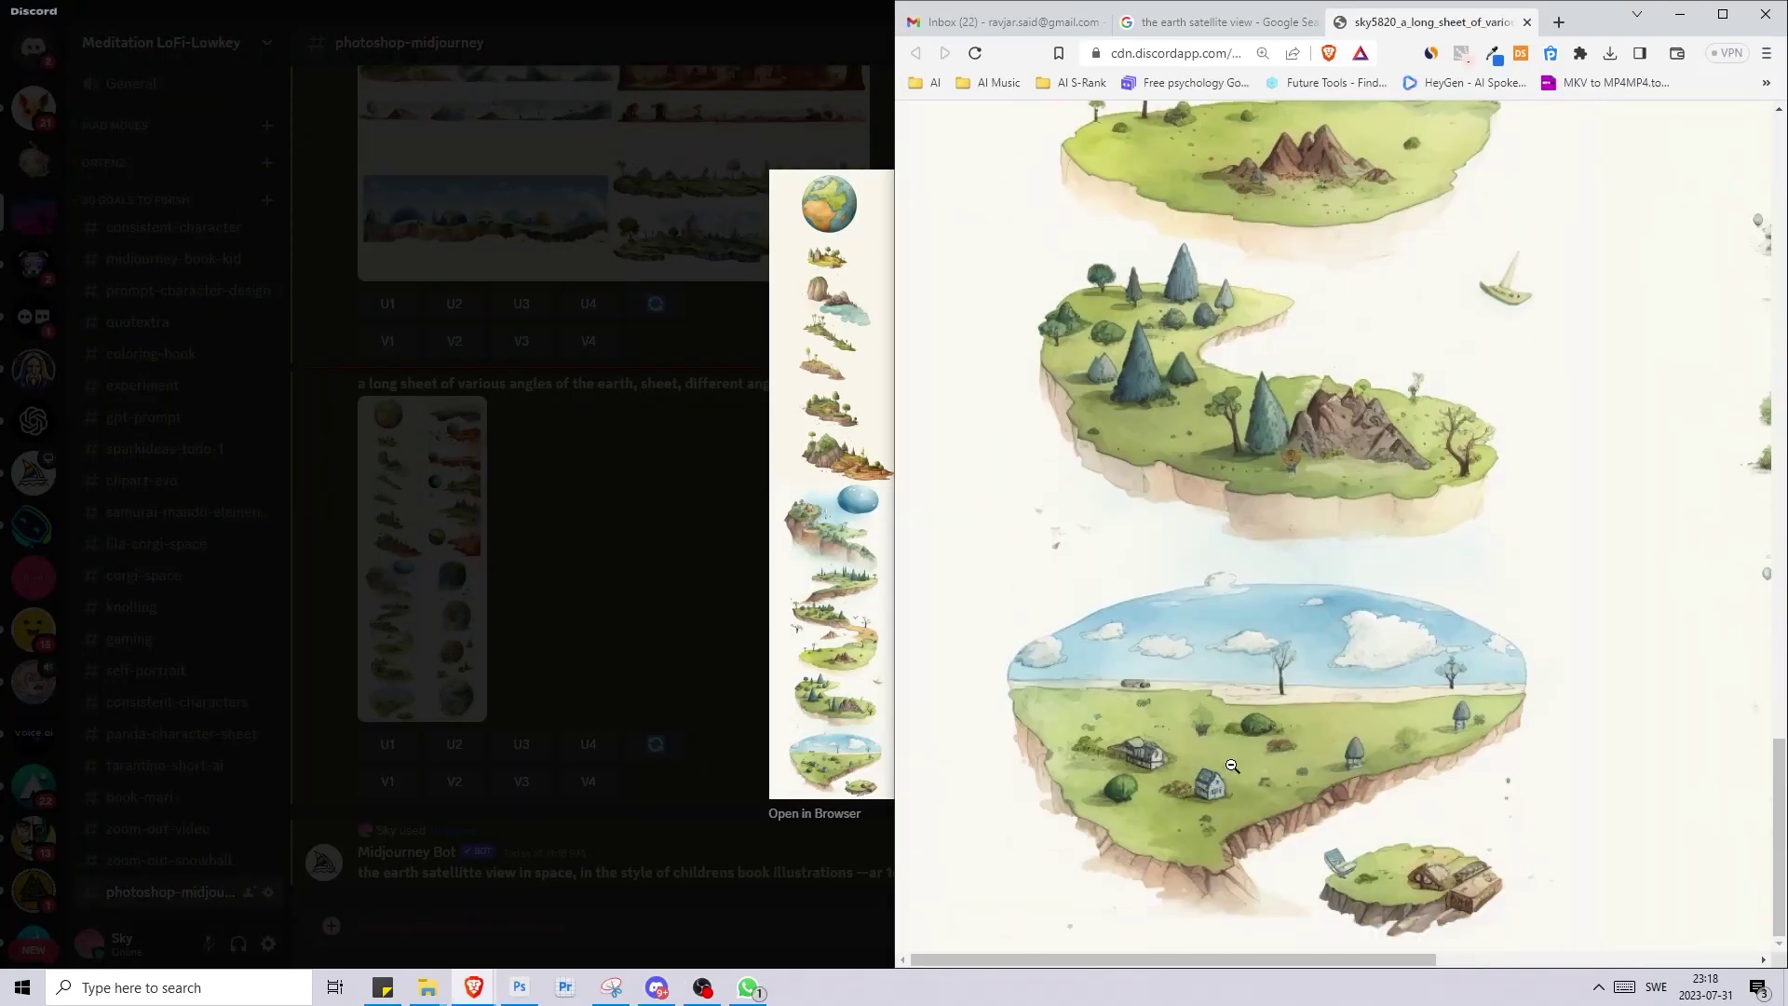
pyautogui.scroll(20, 1334, 718)
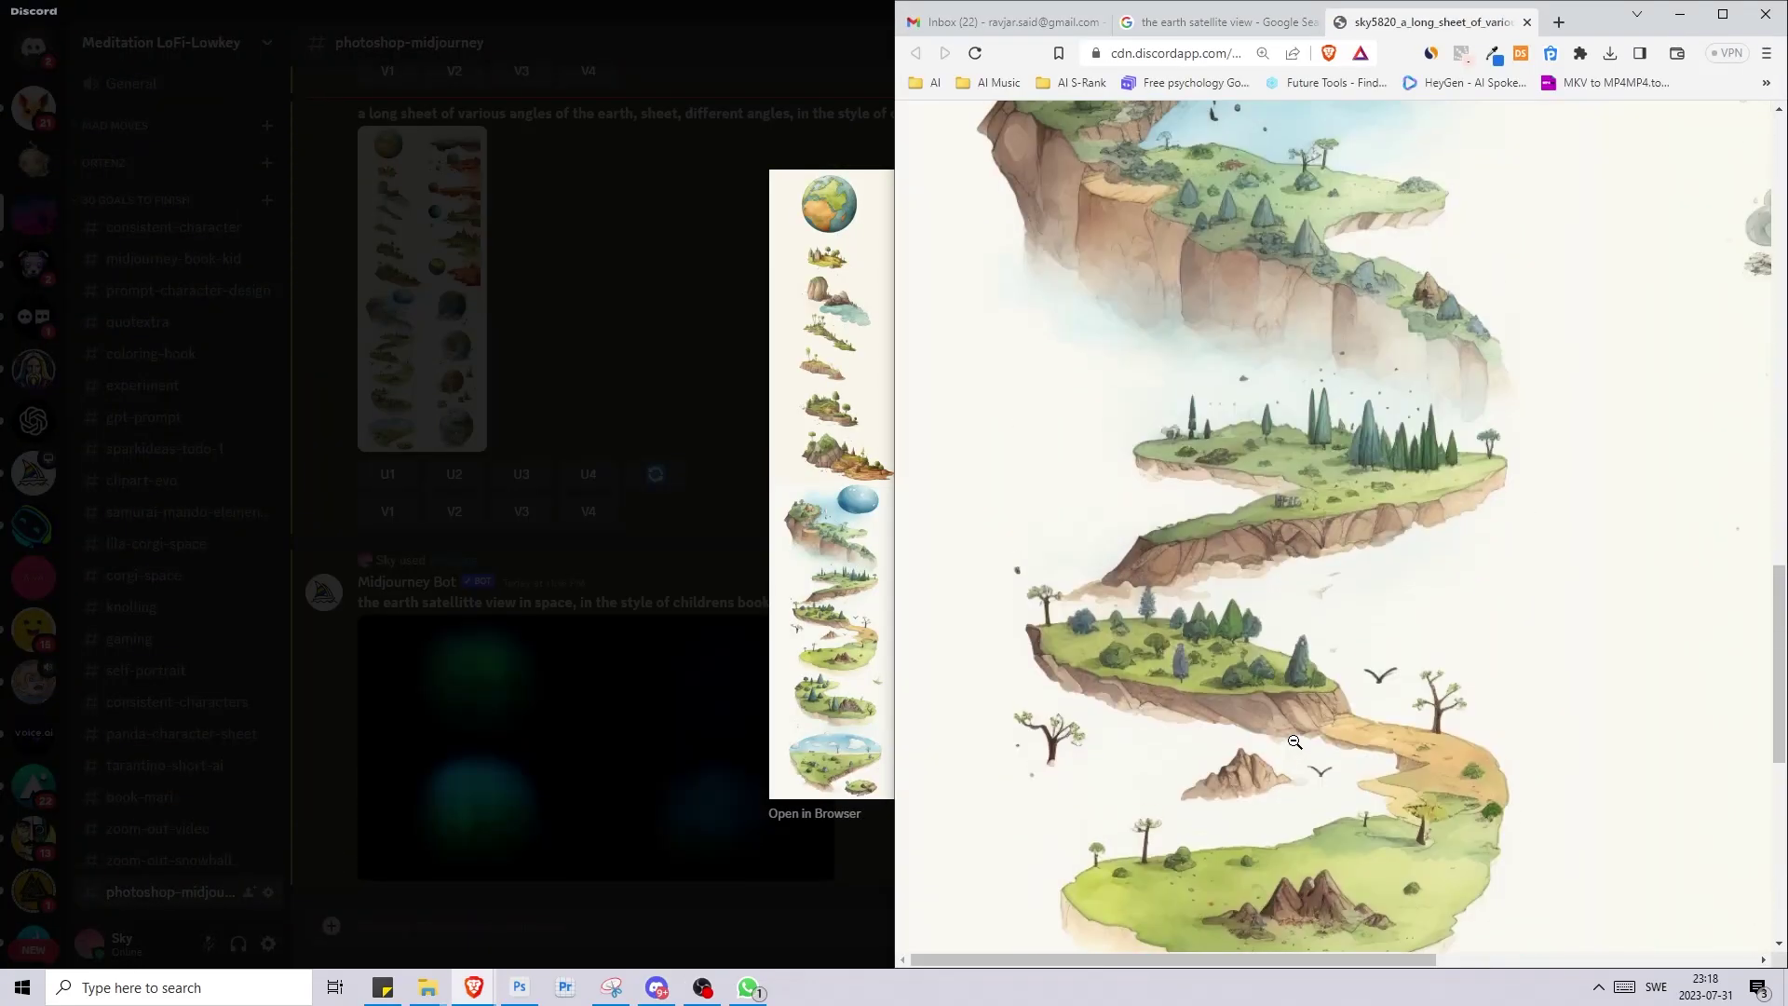
pyautogui.hscroll(5, 1467, 497)
pyautogui.scroll(-15, 1466, 497)
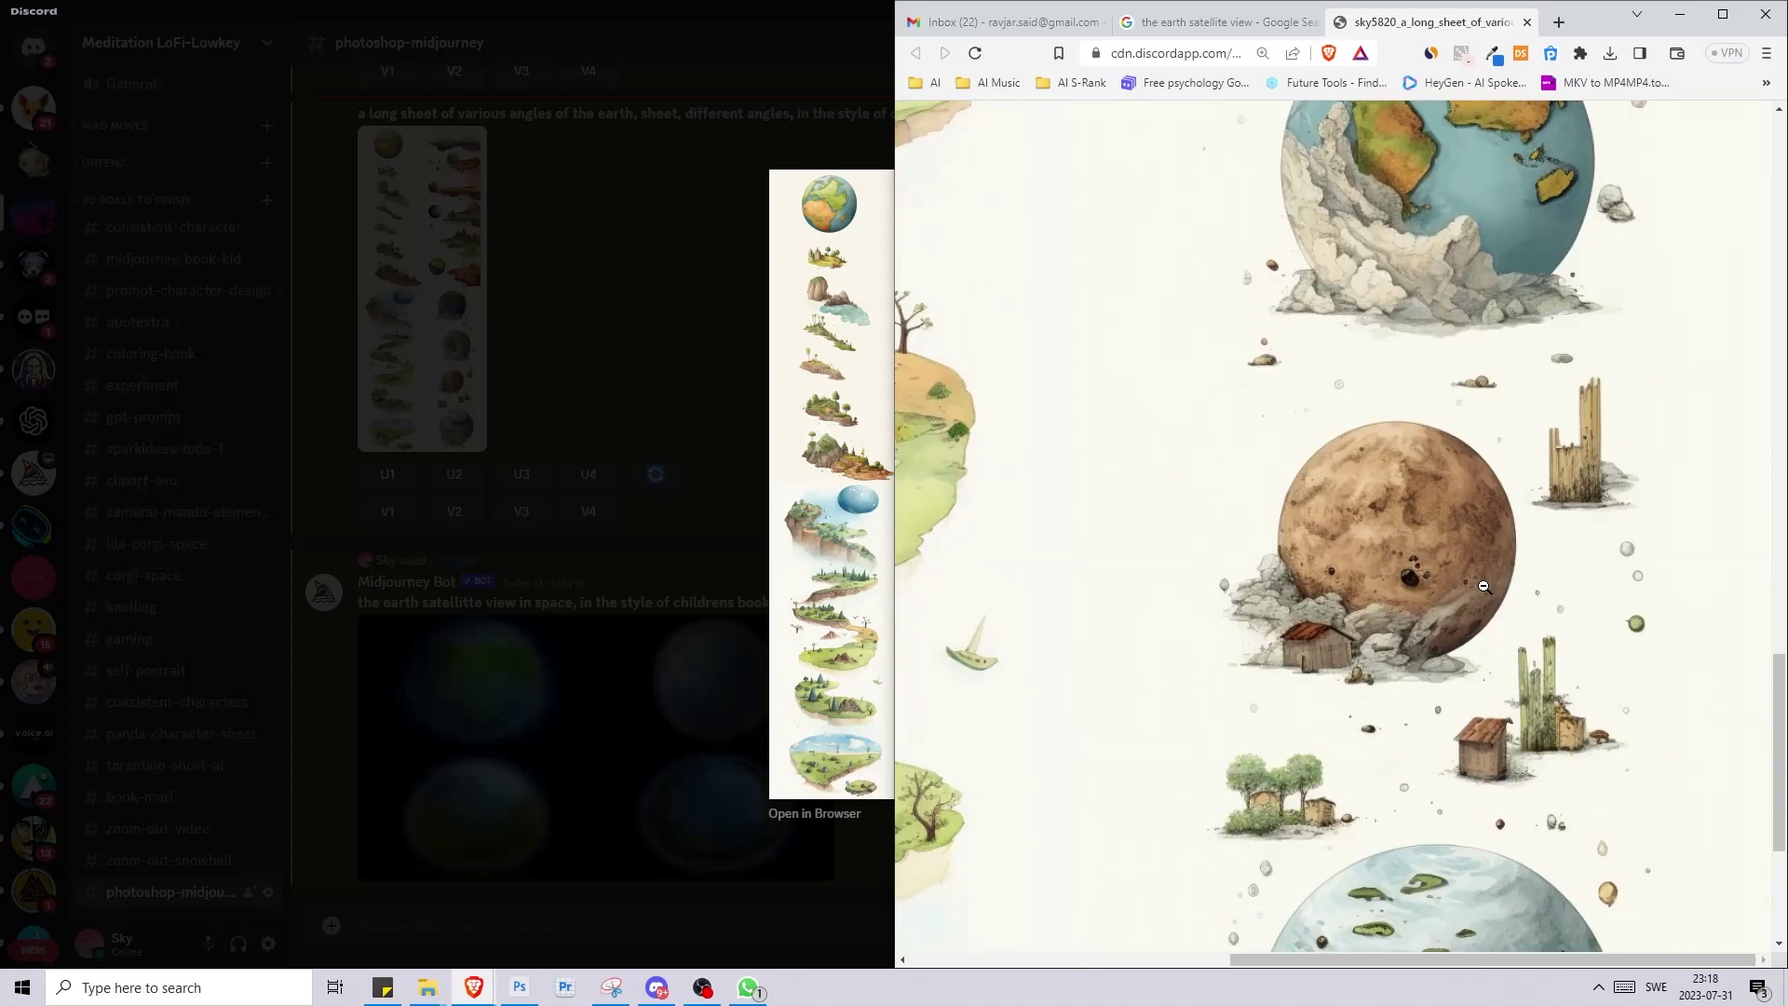
pyautogui.scroll(10, 1466, 403)
pyautogui.scroll(2, 1466, 403)
pyautogui.scroll(-4, 1453, 344)
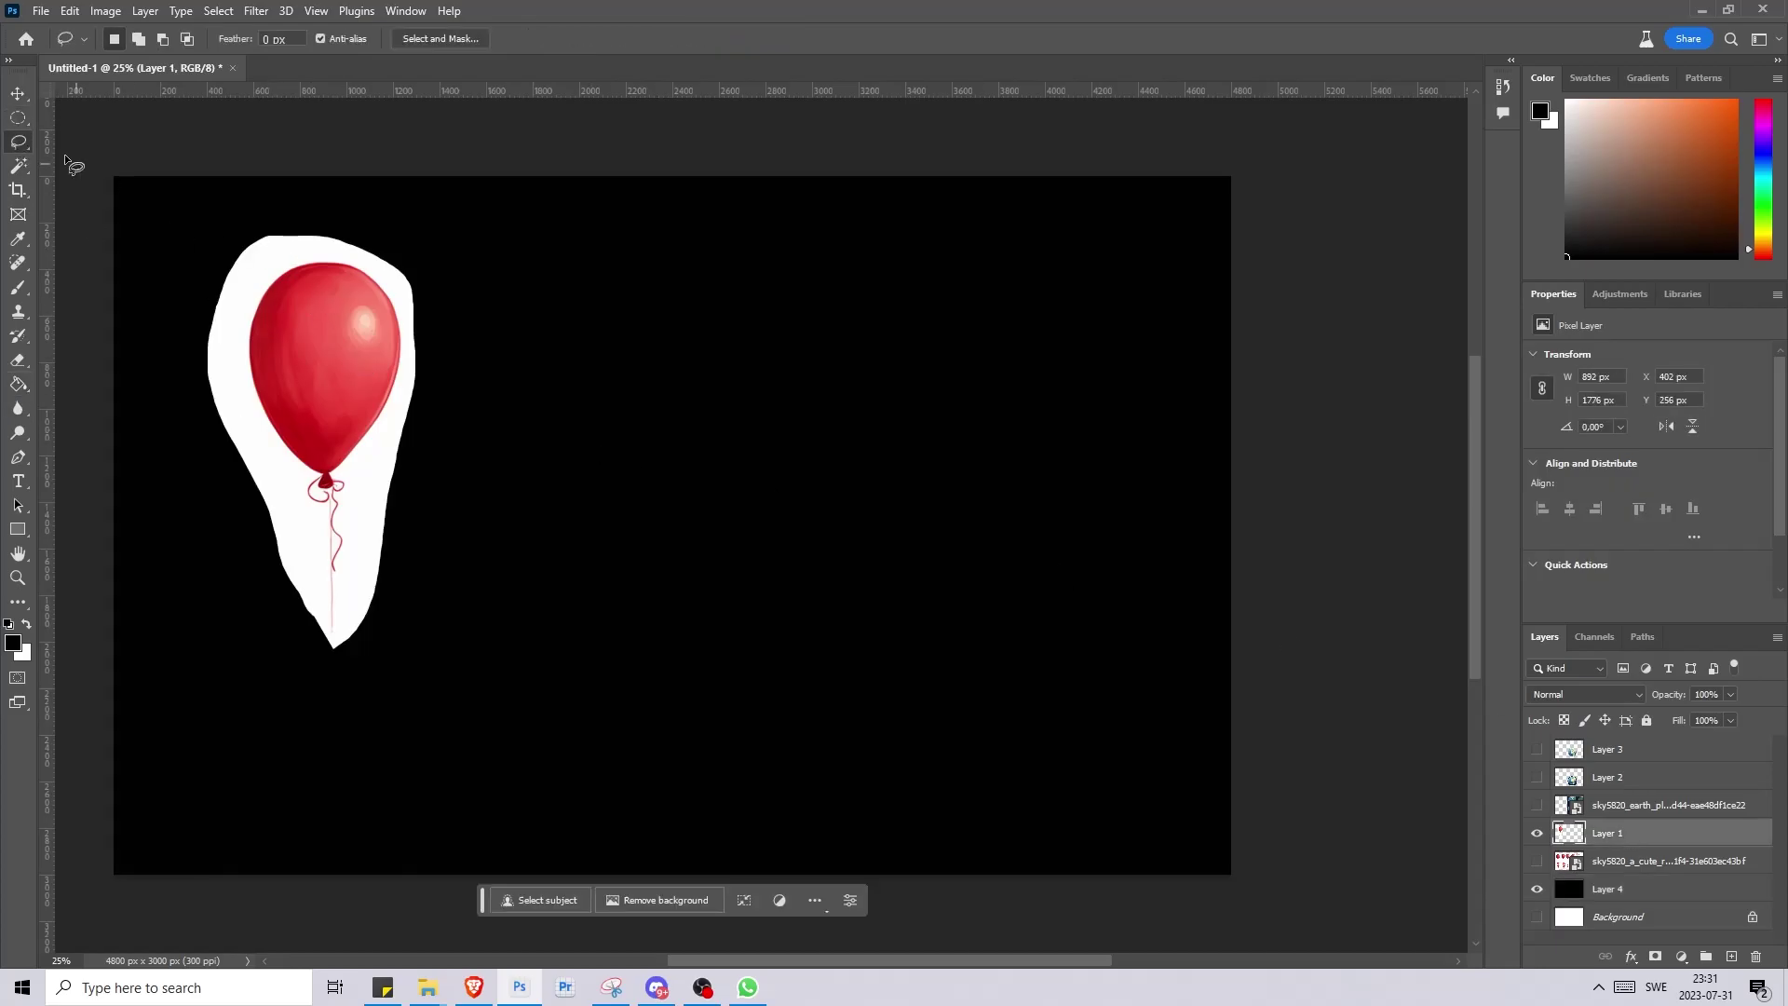
# - In Photoshop, delete the white background around the red balloon on Layer 1 and make the earth layer visible
pyautogui.click(217, 10)
pyautogui.press('Delete')
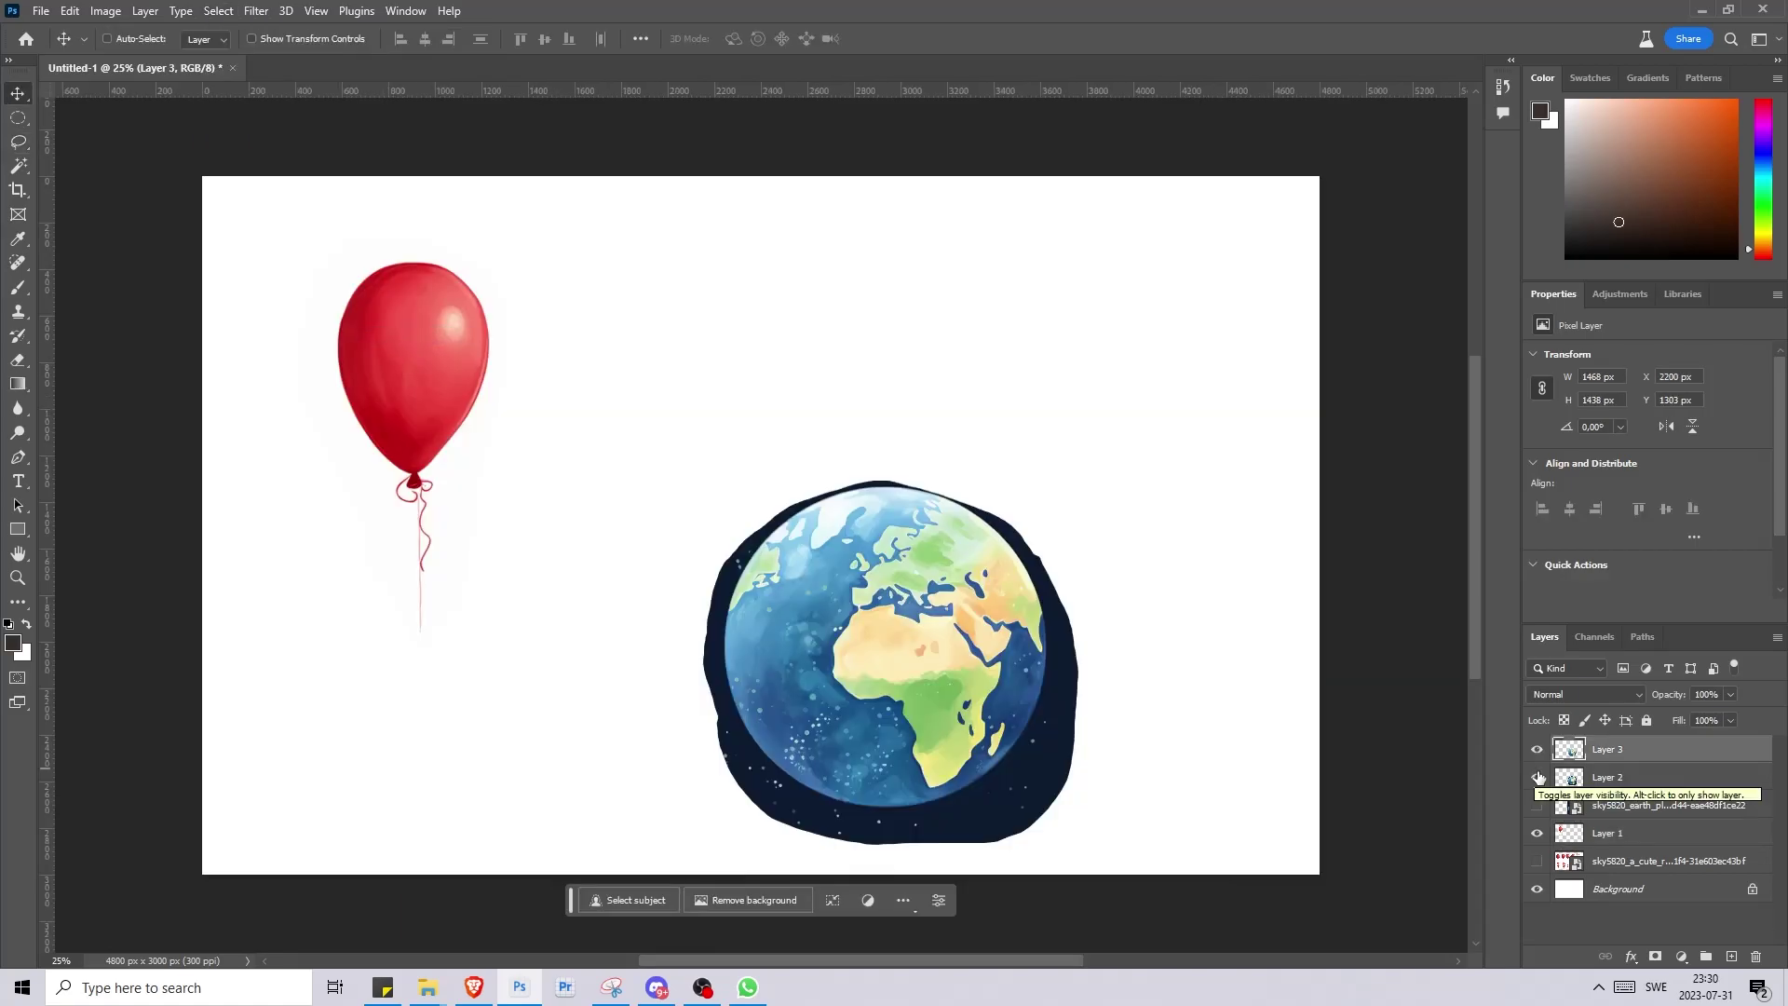
pyautogui.click(1538, 776)
pyautogui.click(1667, 888)
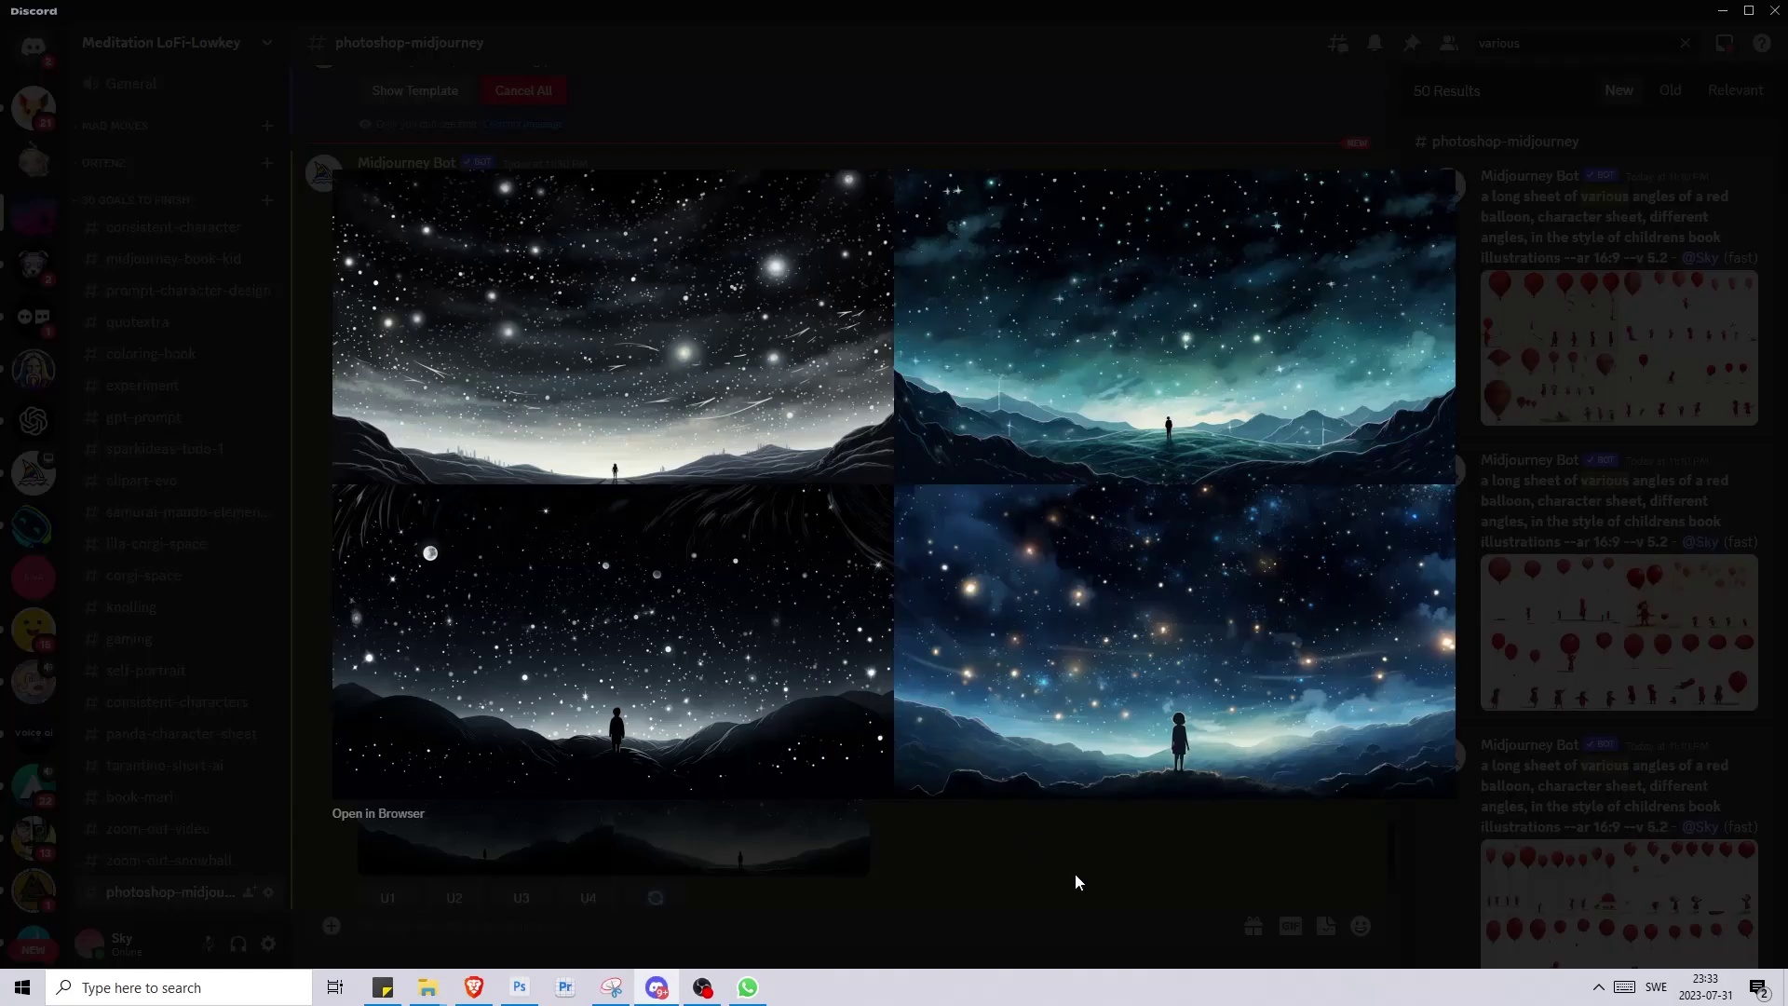
# - Bring the starry space grid into the Photoshop document and enlarge it until the blue night-sky picture with orange stars covers the canvas
pyautogui.click(391, 814)
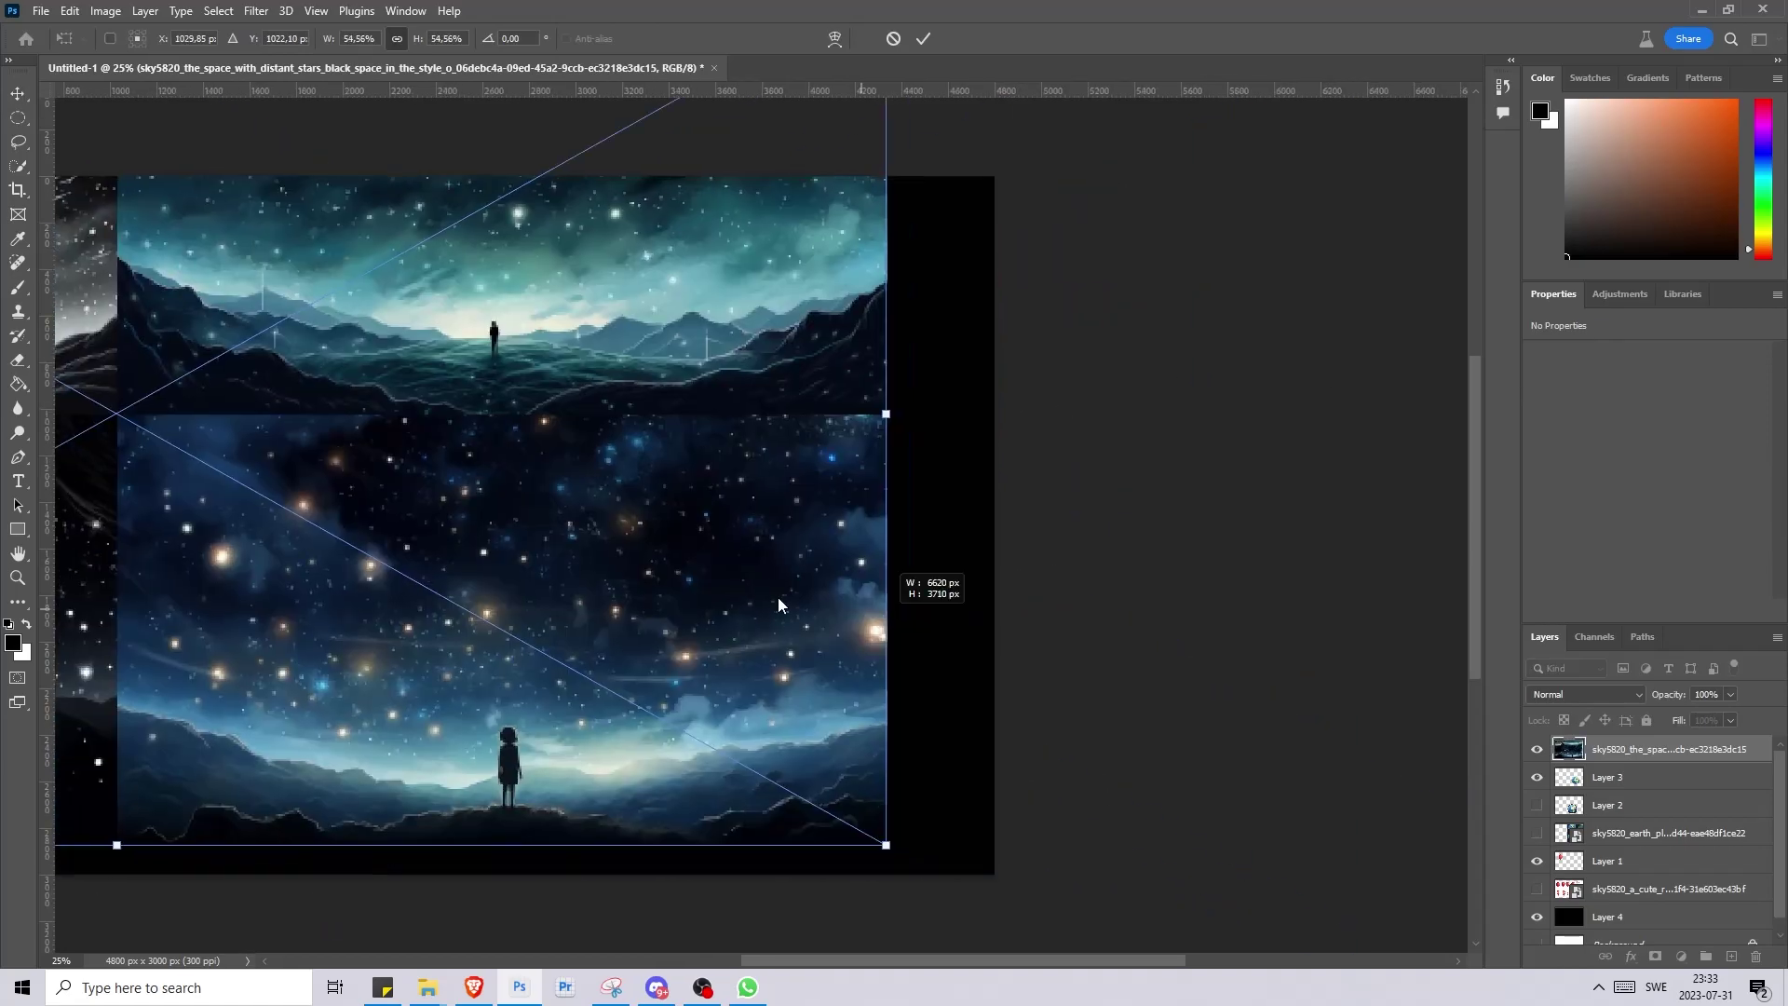
pyautogui.moveTo(778, 597); pyautogui.dragTo(1296, 161)
pyautogui.moveTo(877, 959); pyautogui.dragTo(799, 963)
pyautogui.moveTo(874, 756); pyautogui.dragTo(555, 742)
pyautogui.moveTo(1445, 147); pyautogui.dragTo(1649, 147)
pyautogui.moveTo(827, 507); pyautogui.dragTo(538, 534)
pyautogui.moveTo(931, 960); pyautogui.dragTo(792, 960)
pyautogui.moveTo(982, 702); pyautogui.dragTo(603, 682)
pyautogui.press('Return')
# - Move the starry space layer beneath the balloon and earth layers and copy its canvas-sized area to a new layer
pyautogui.moveTo(1570, 756); pyautogui.dragTo(1608, 901)
pyautogui.rightClick(1593, 893)
pyautogui.click(976, 438)
pyautogui.click(50, 121)
pyautogui.moveTo(250, 163); pyautogui.dragTo(1402, 949)
pyautogui.hotkey('ctrl', 'j')
# - Flip the copied starry sky layer vertically
pyautogui.moveTo(1476, 636); pyautogui.dragTo(1478, 491)
pyautogui.hotkey('ctrl', 't')
pyautogui.rightClick(927, 494)
pyautogui.click(1032, 883)
pyautogui.press('Return')
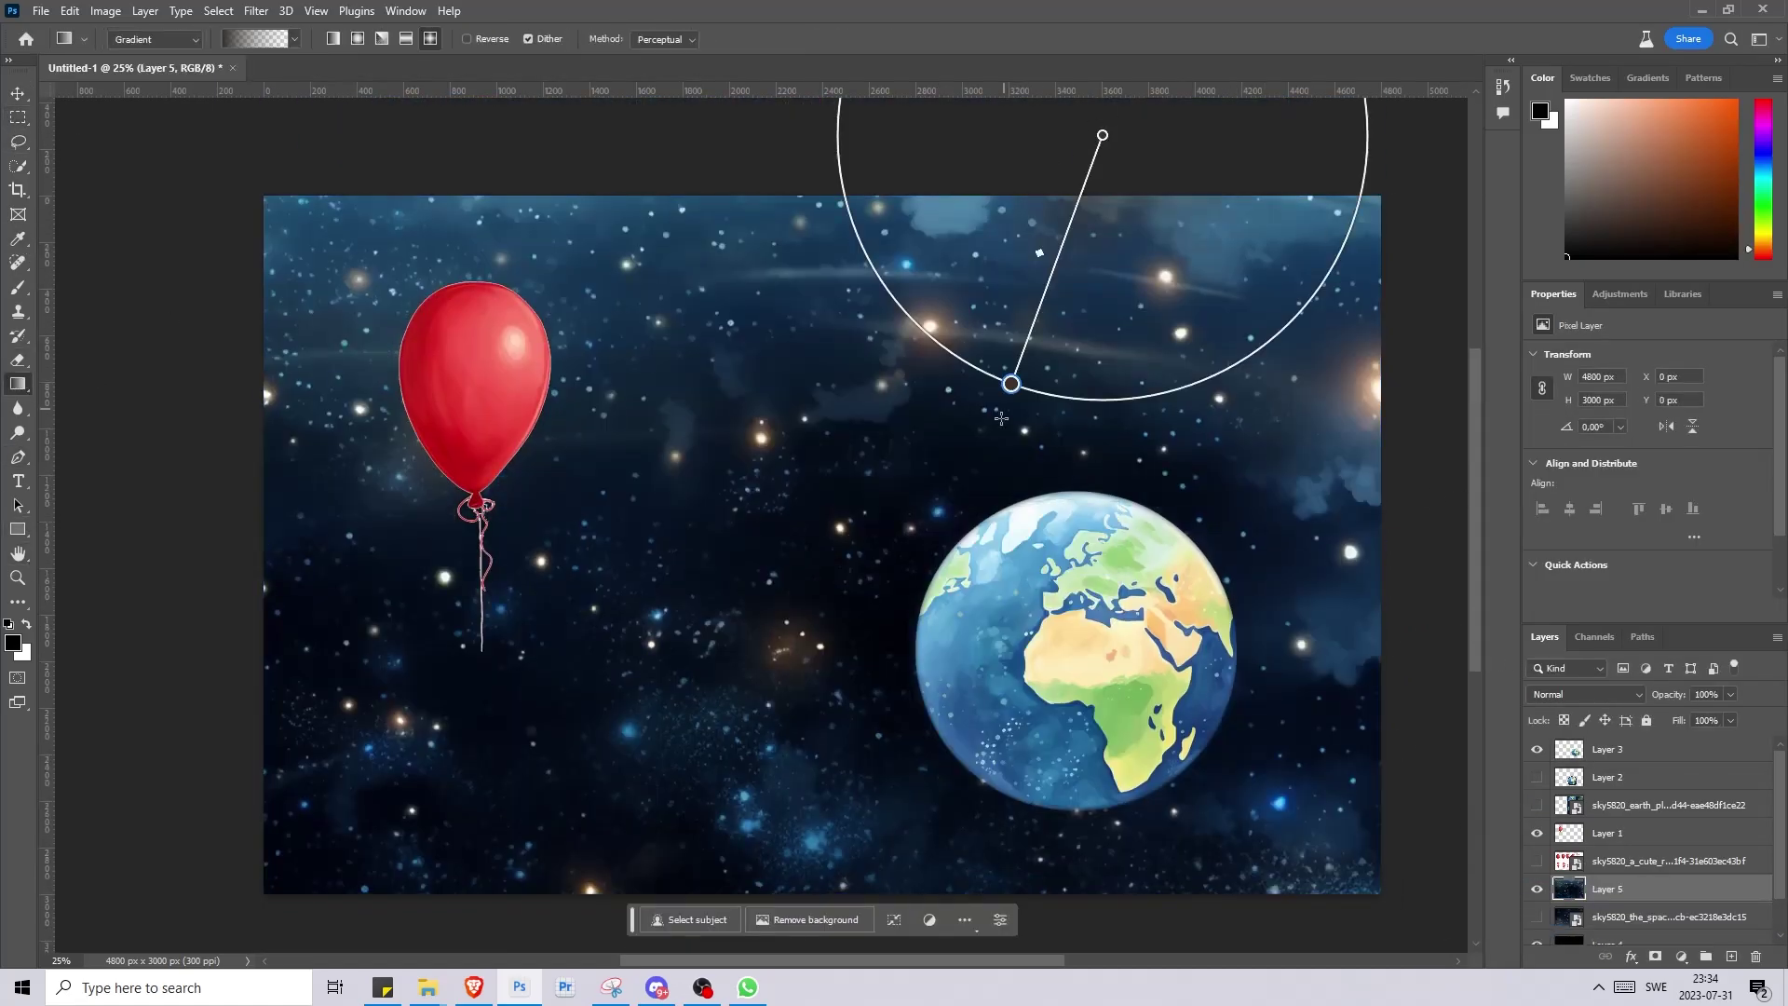
# - Draw a black-to-transparent linear gradient across the starry sky and adjust its opacity and blend mode
pyautogui.moveTo(1065, 207); pyautogui.dragTo(795, 598)
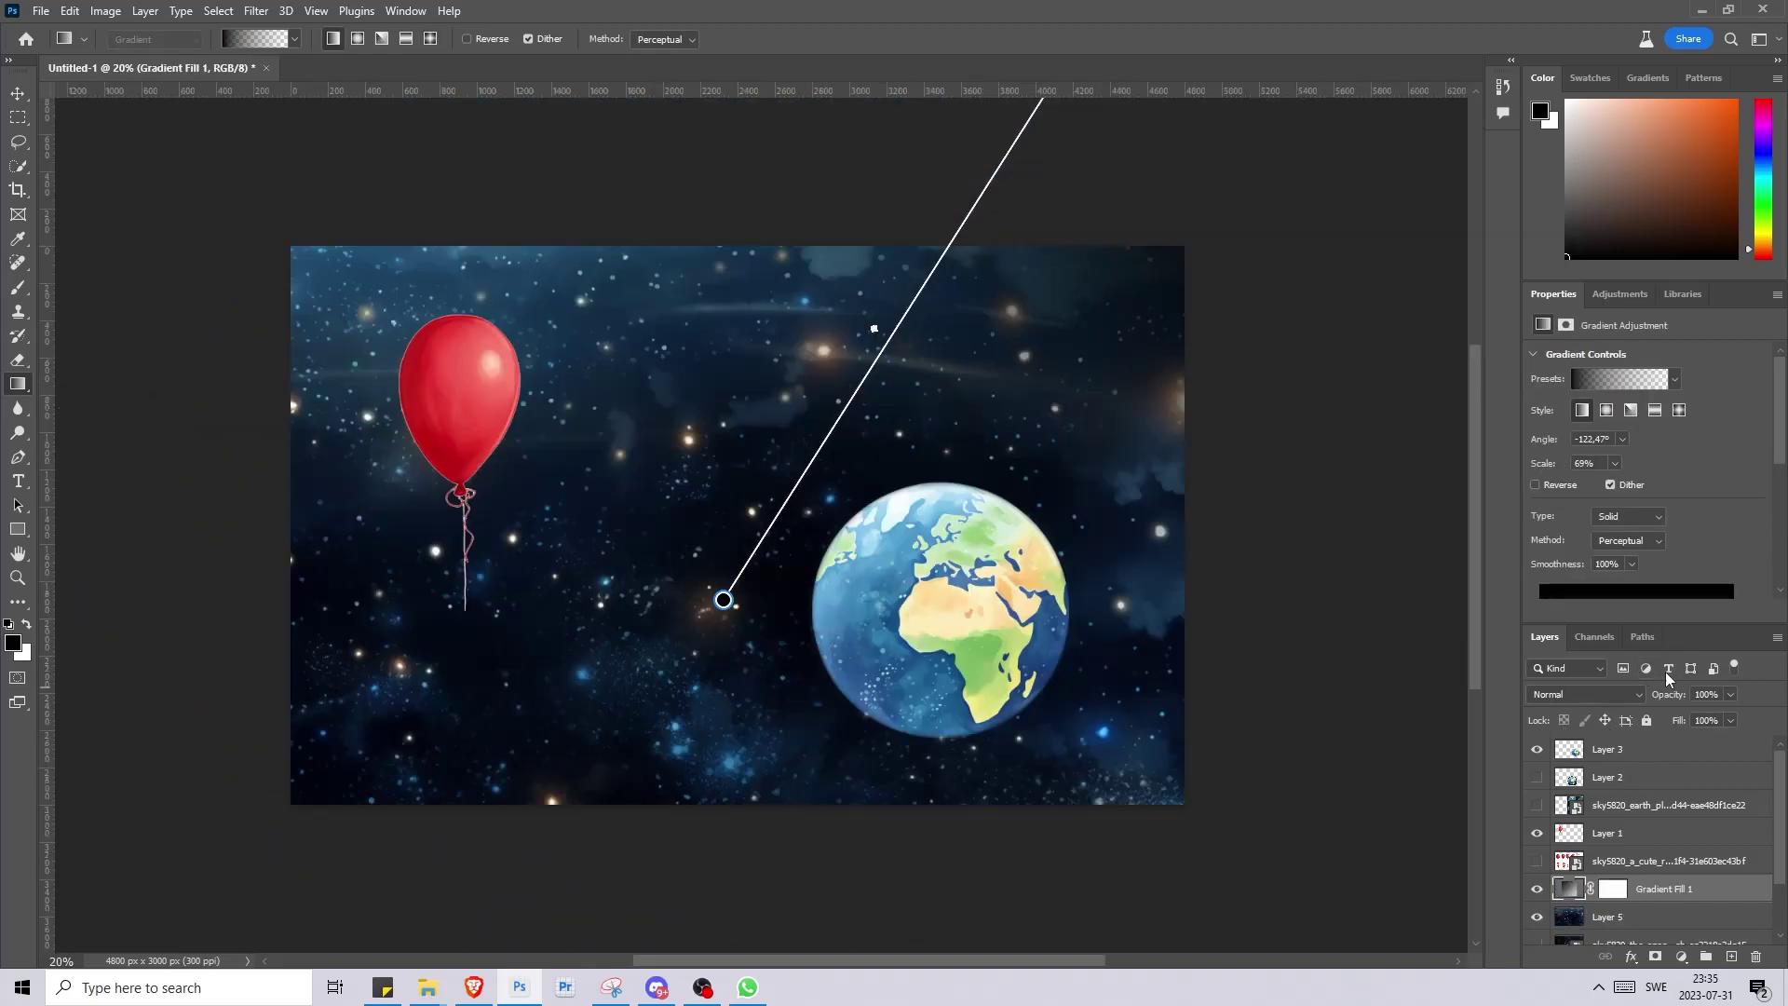
pyautogui.click(1587, 694)
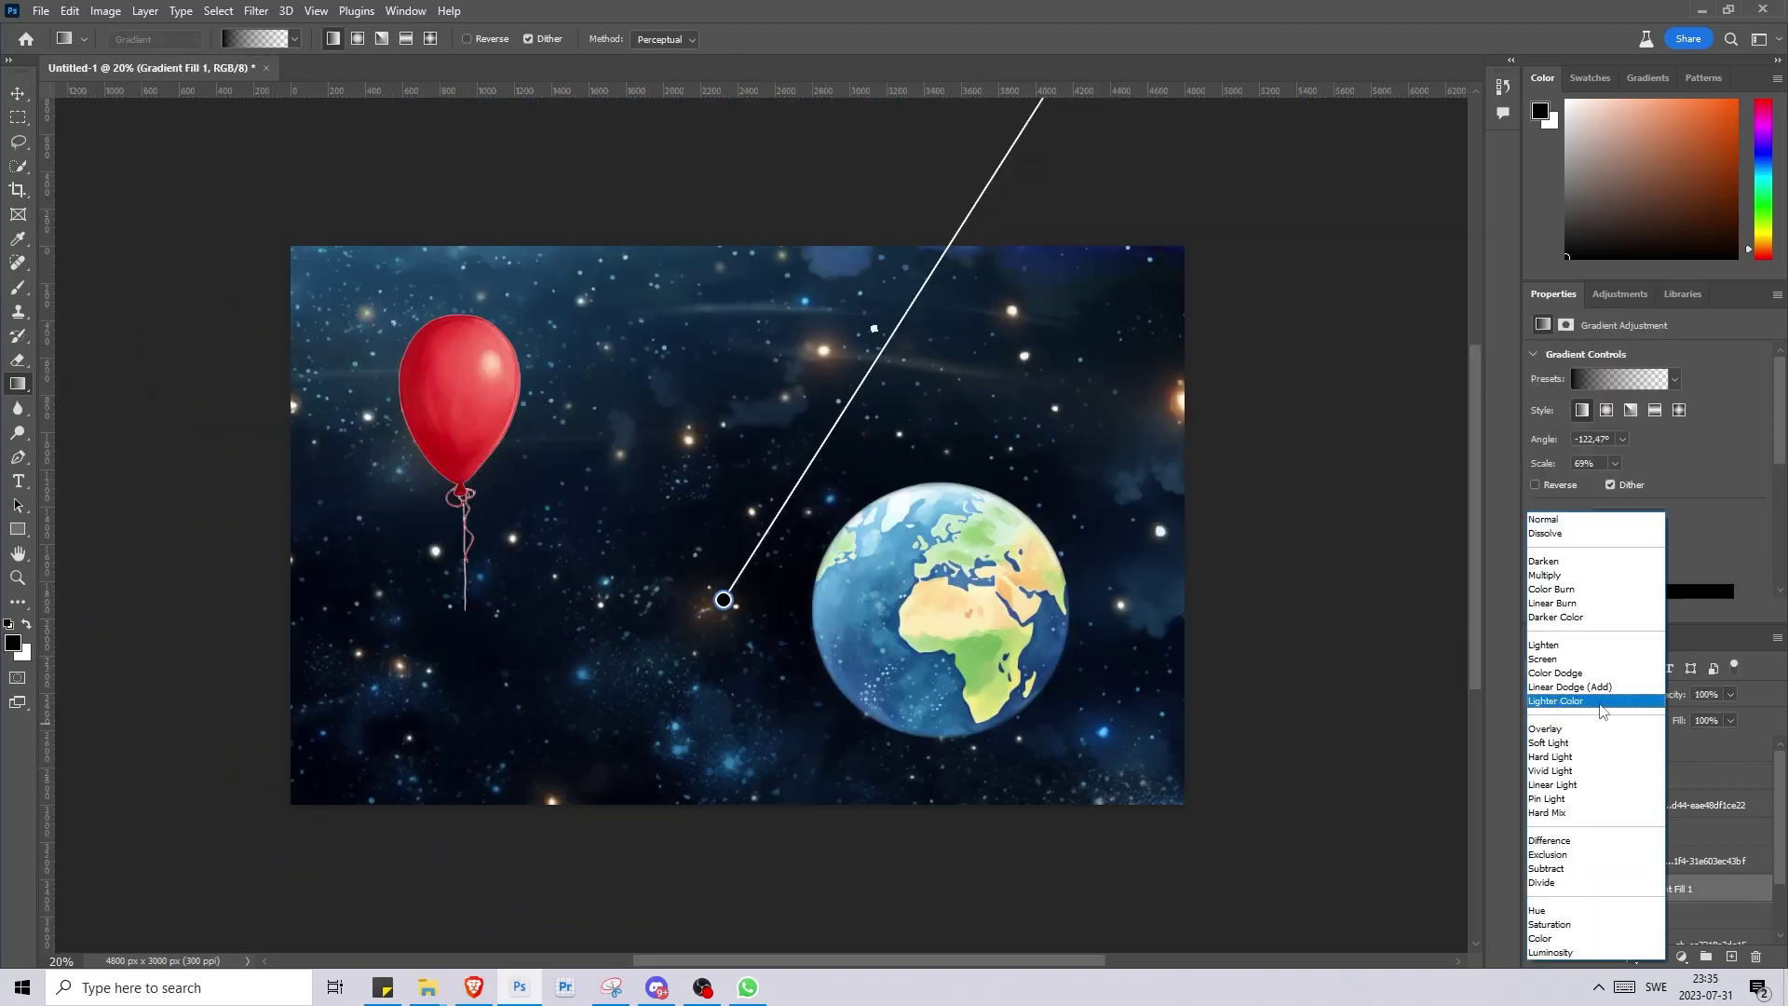
pyautogui.click(1600, 729)
pyautogui.click(1729, 694)
pyautogui.moveTo(1733, 715)
pyautogui.mouseDown()
pyautogui.moveTo(1718, 725)
pyautogui.moveTo(1739, 717)
pyautogui.mouseUp()
pyautogui.click(1587, 694)
pyautogui.click(1569, 620)
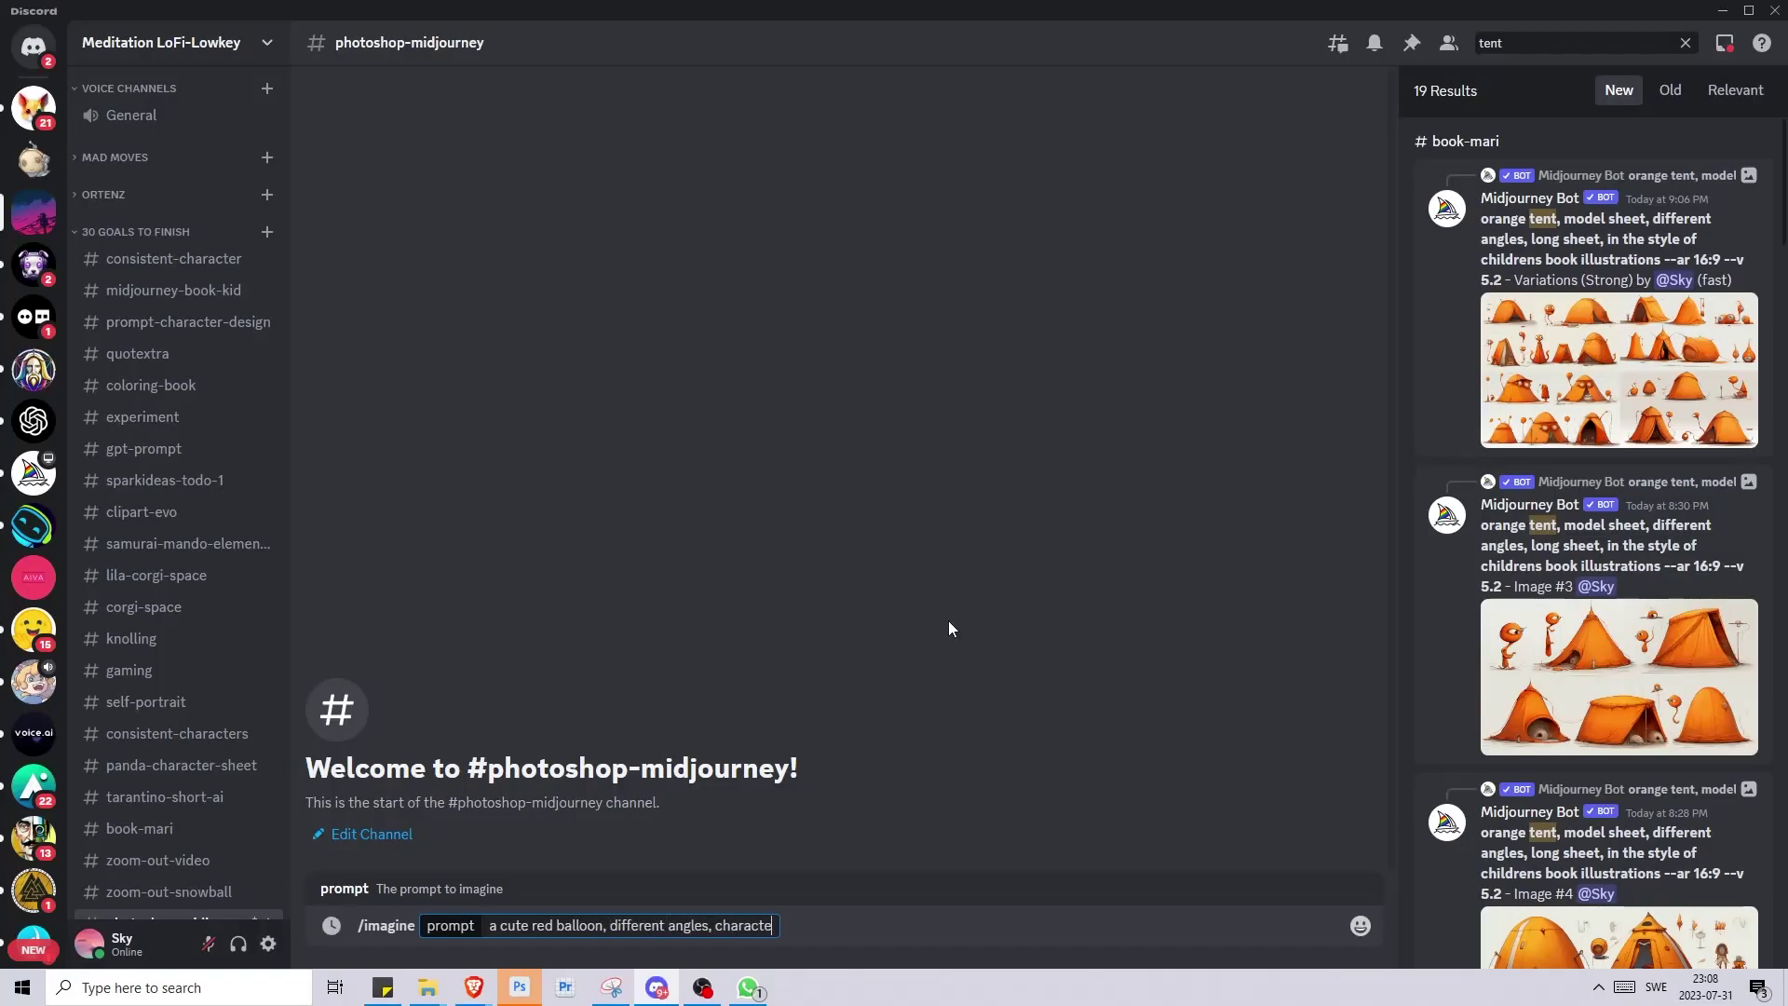
# - Submit the imagine prompt "a cute red balloon, different angles, character sheet, in the style of childrens book illustrations --ar 16:9 --repeat 2 --v 5.2"
pyautogui.write('strations --ar 16:9 --repeat 2  --v 5.2')
pyautogui.press('Return')
# - Imagine "a long sheet of various angles of a red balloon, character sheet, different angles, in the style of childrens book illustrations --ar 16:9 --repeat 2 --v 5.2"
pyautogui.write('/')
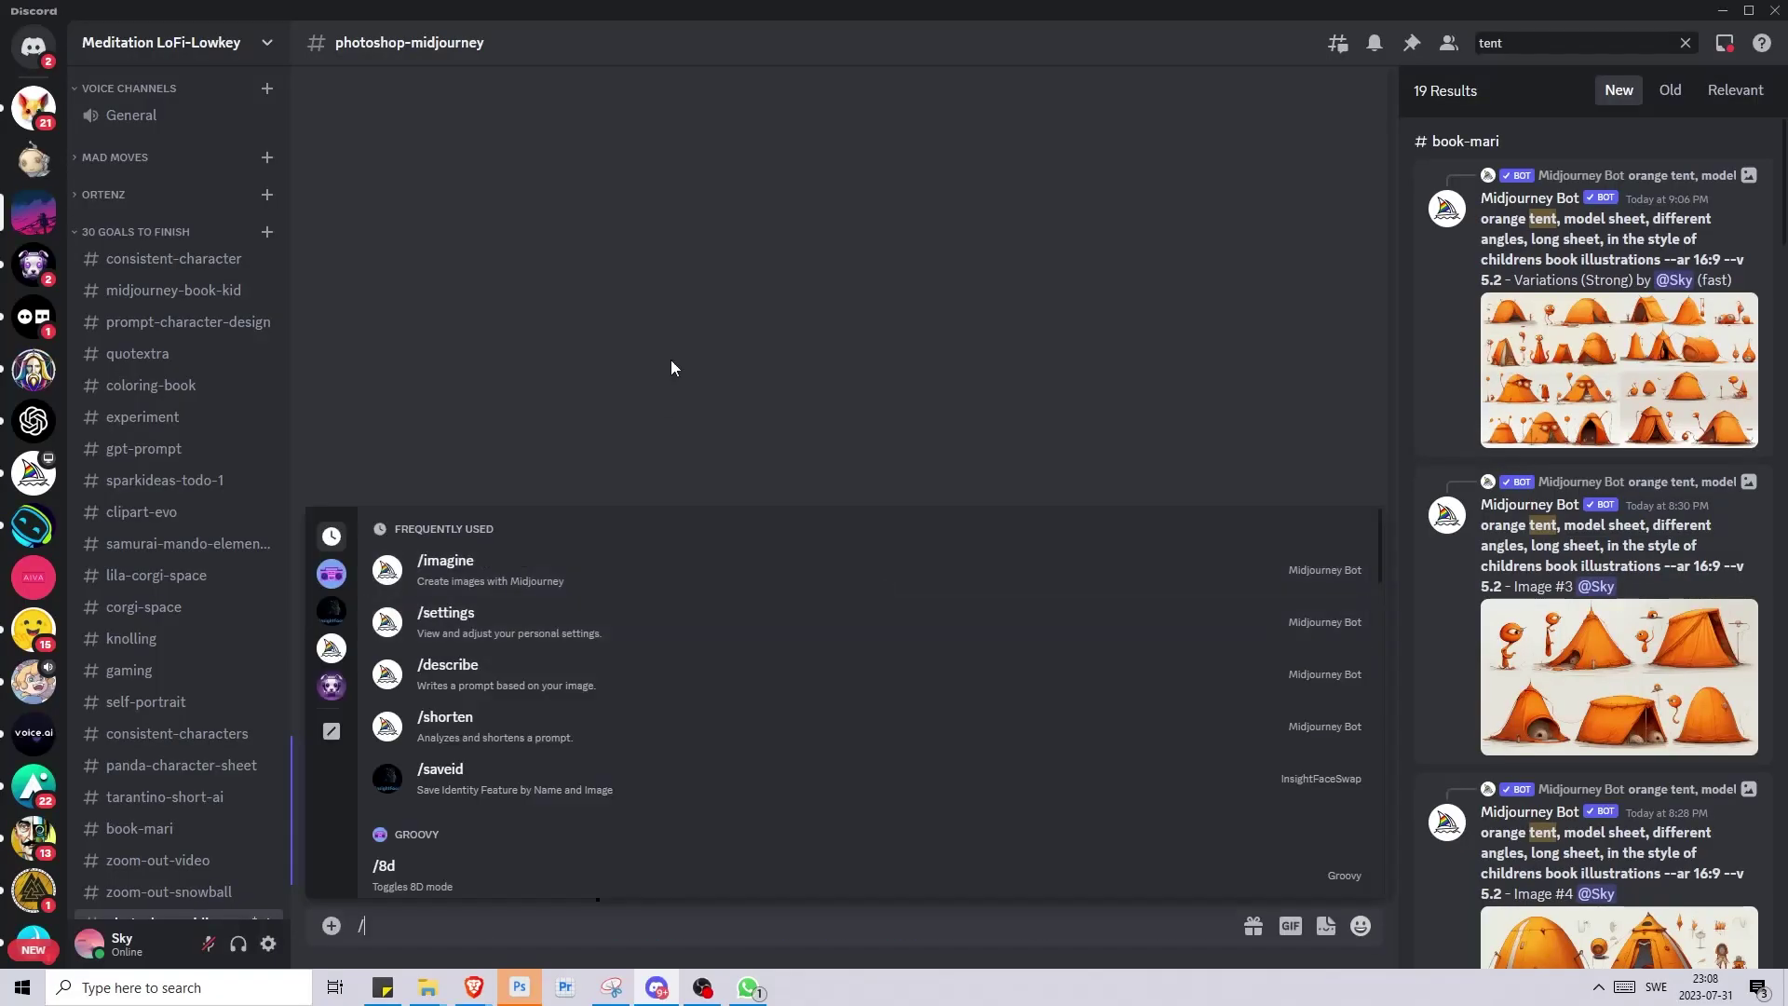
pyautogui.press('Tab')
pyautogui.write('a long sheet')
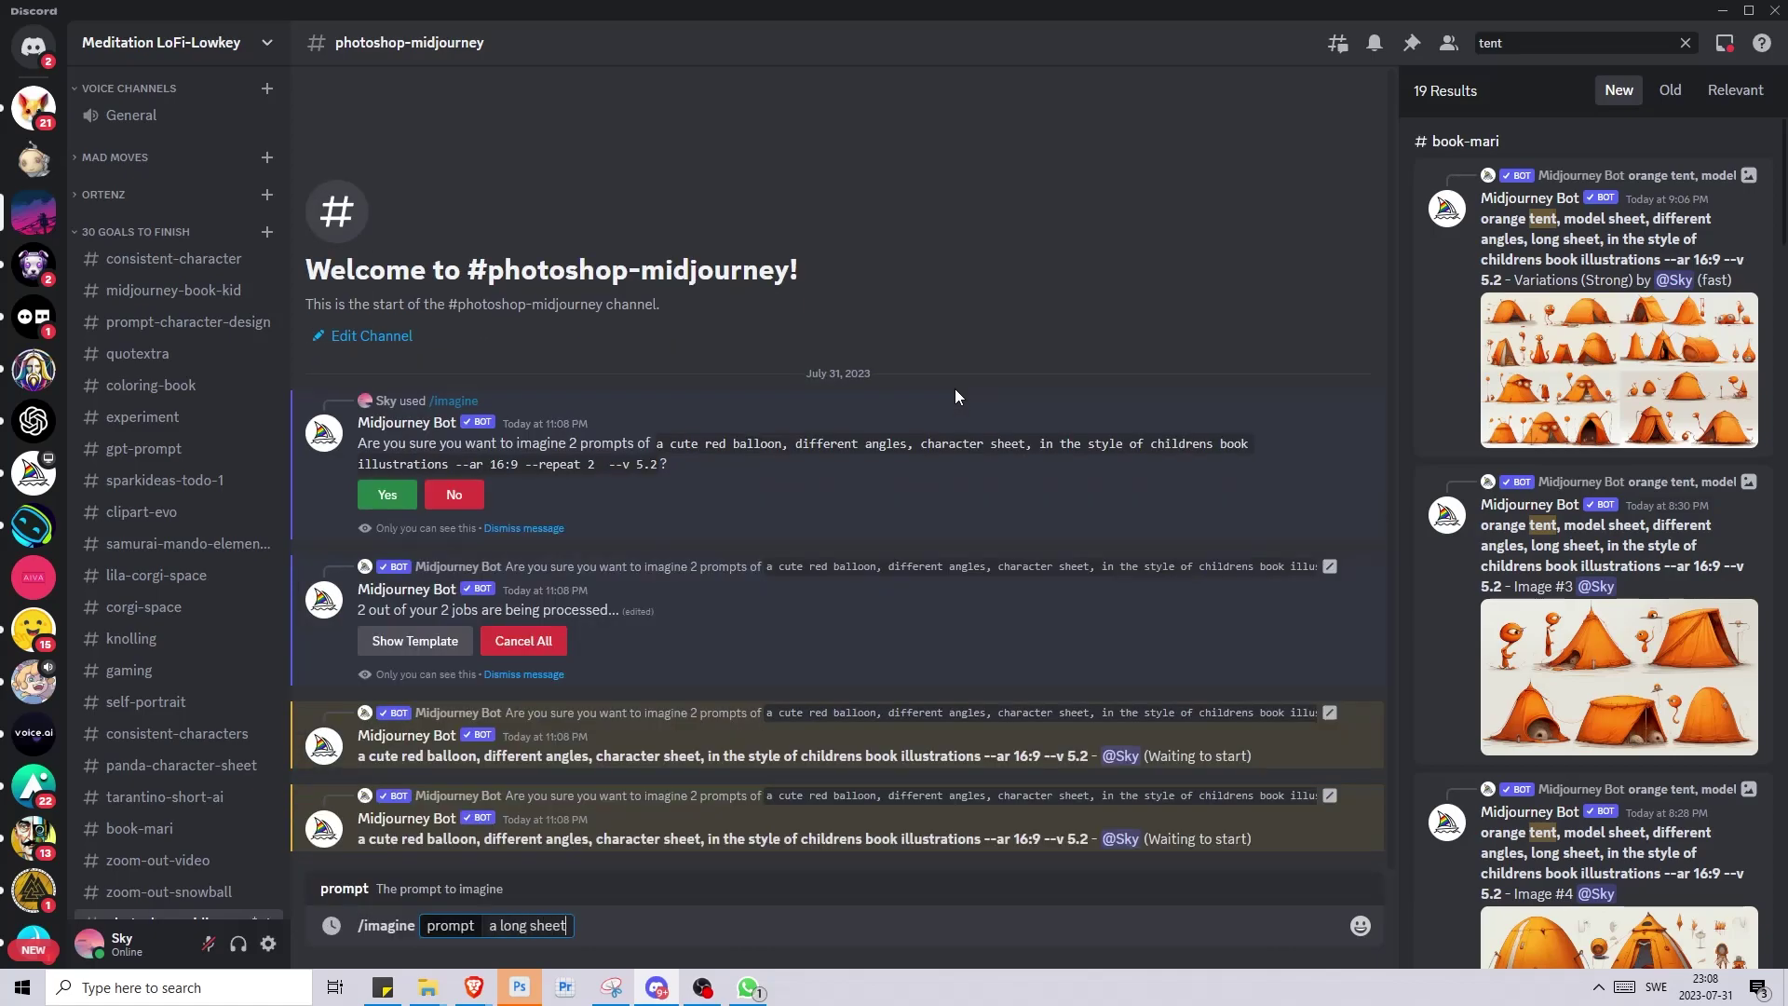
pyautogui.write(' of various angles of a red balloon,')
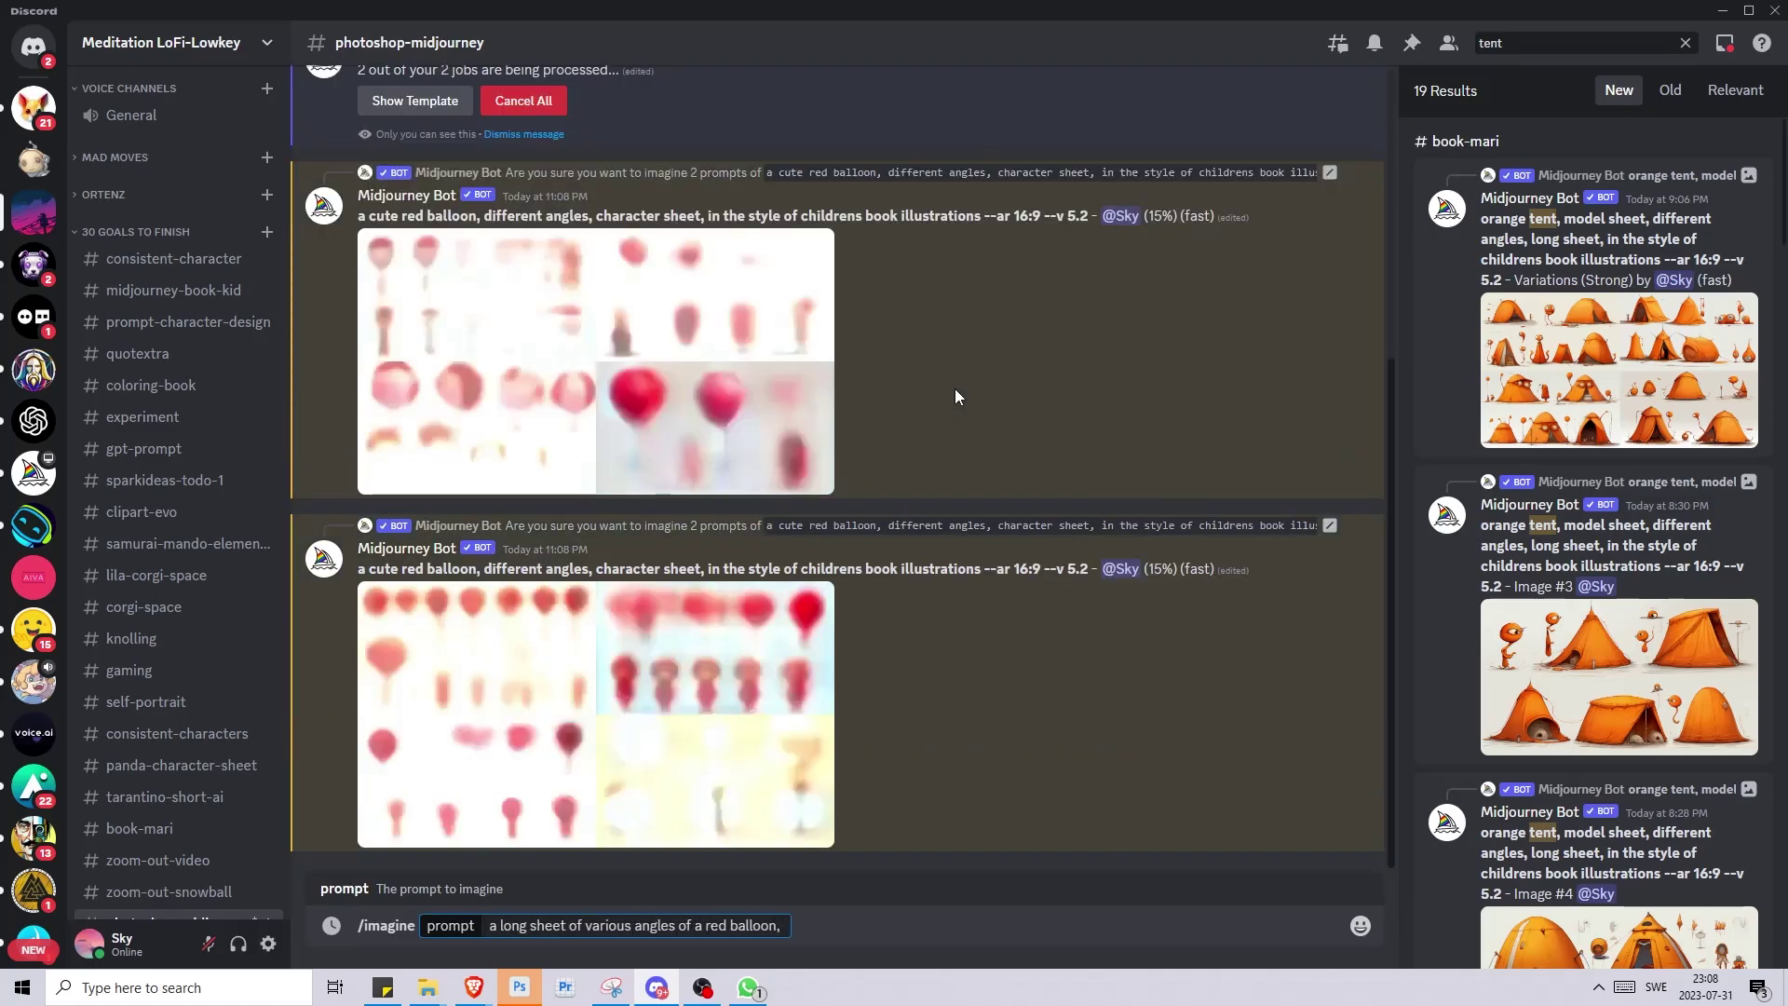
pyautogui.write(' character sheet, different angles, in the style of childrens book illustrations --ar 16')
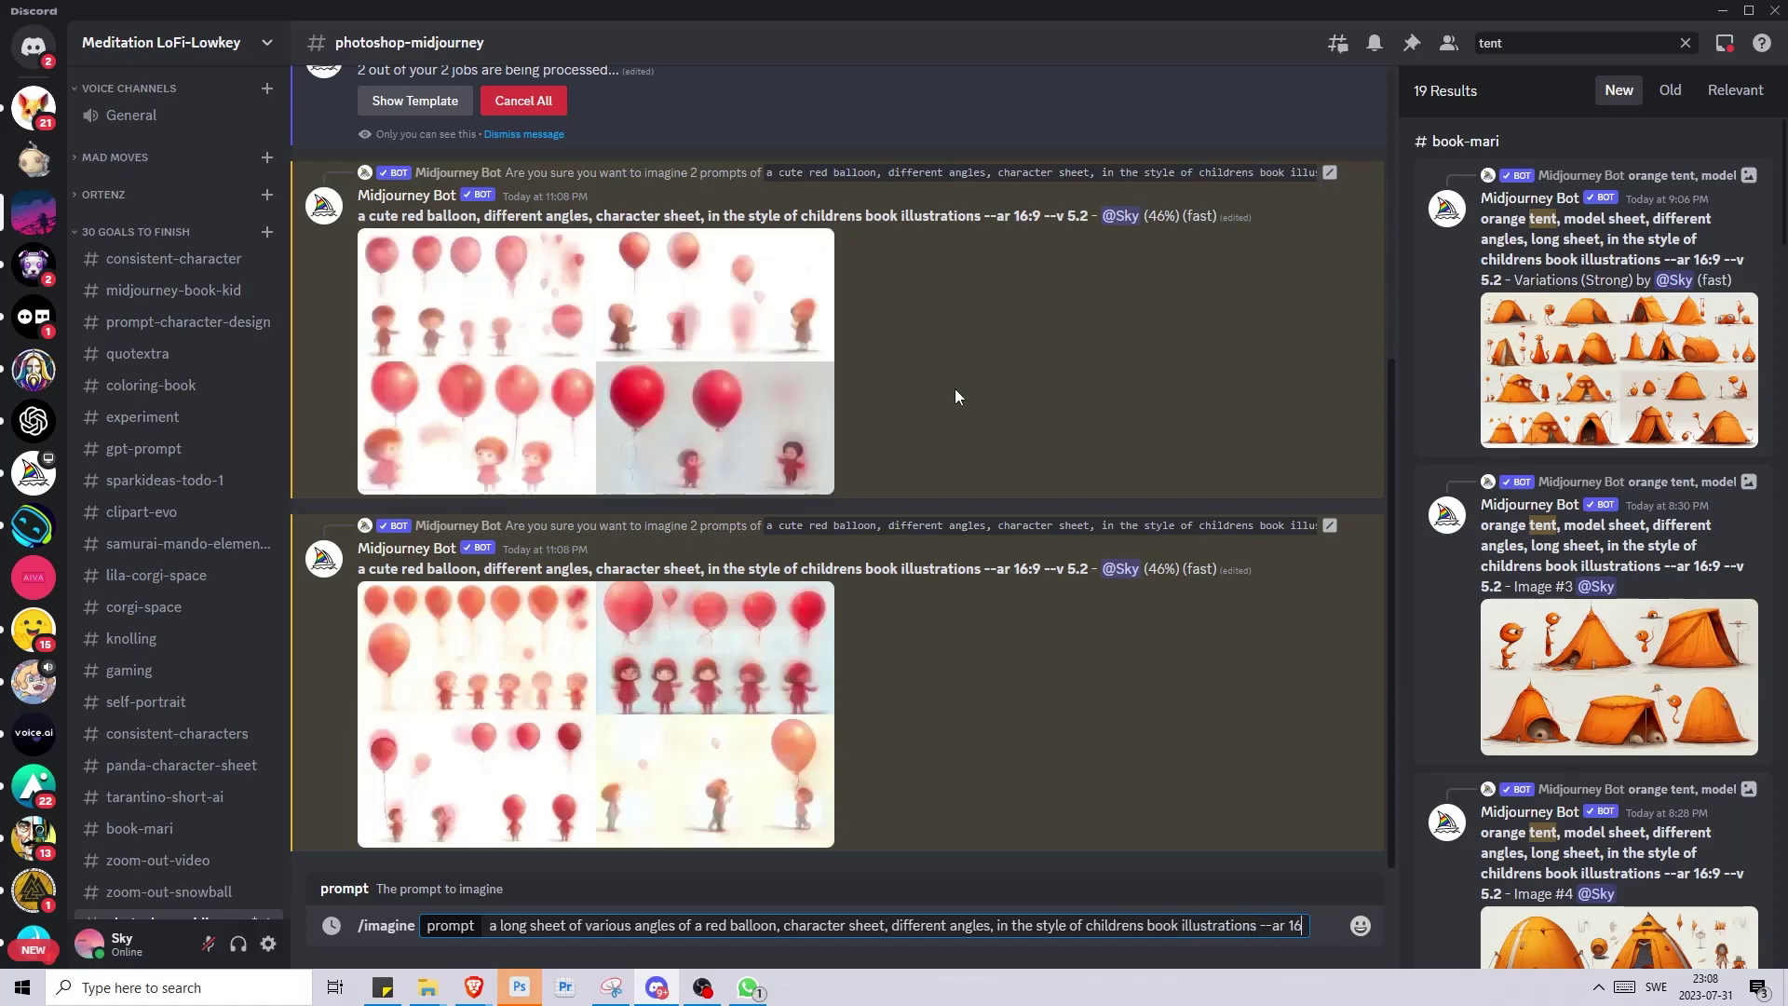
pyautogui.write(':9 --repeat 2  --v 5.2')
pyautogui.press('Return')
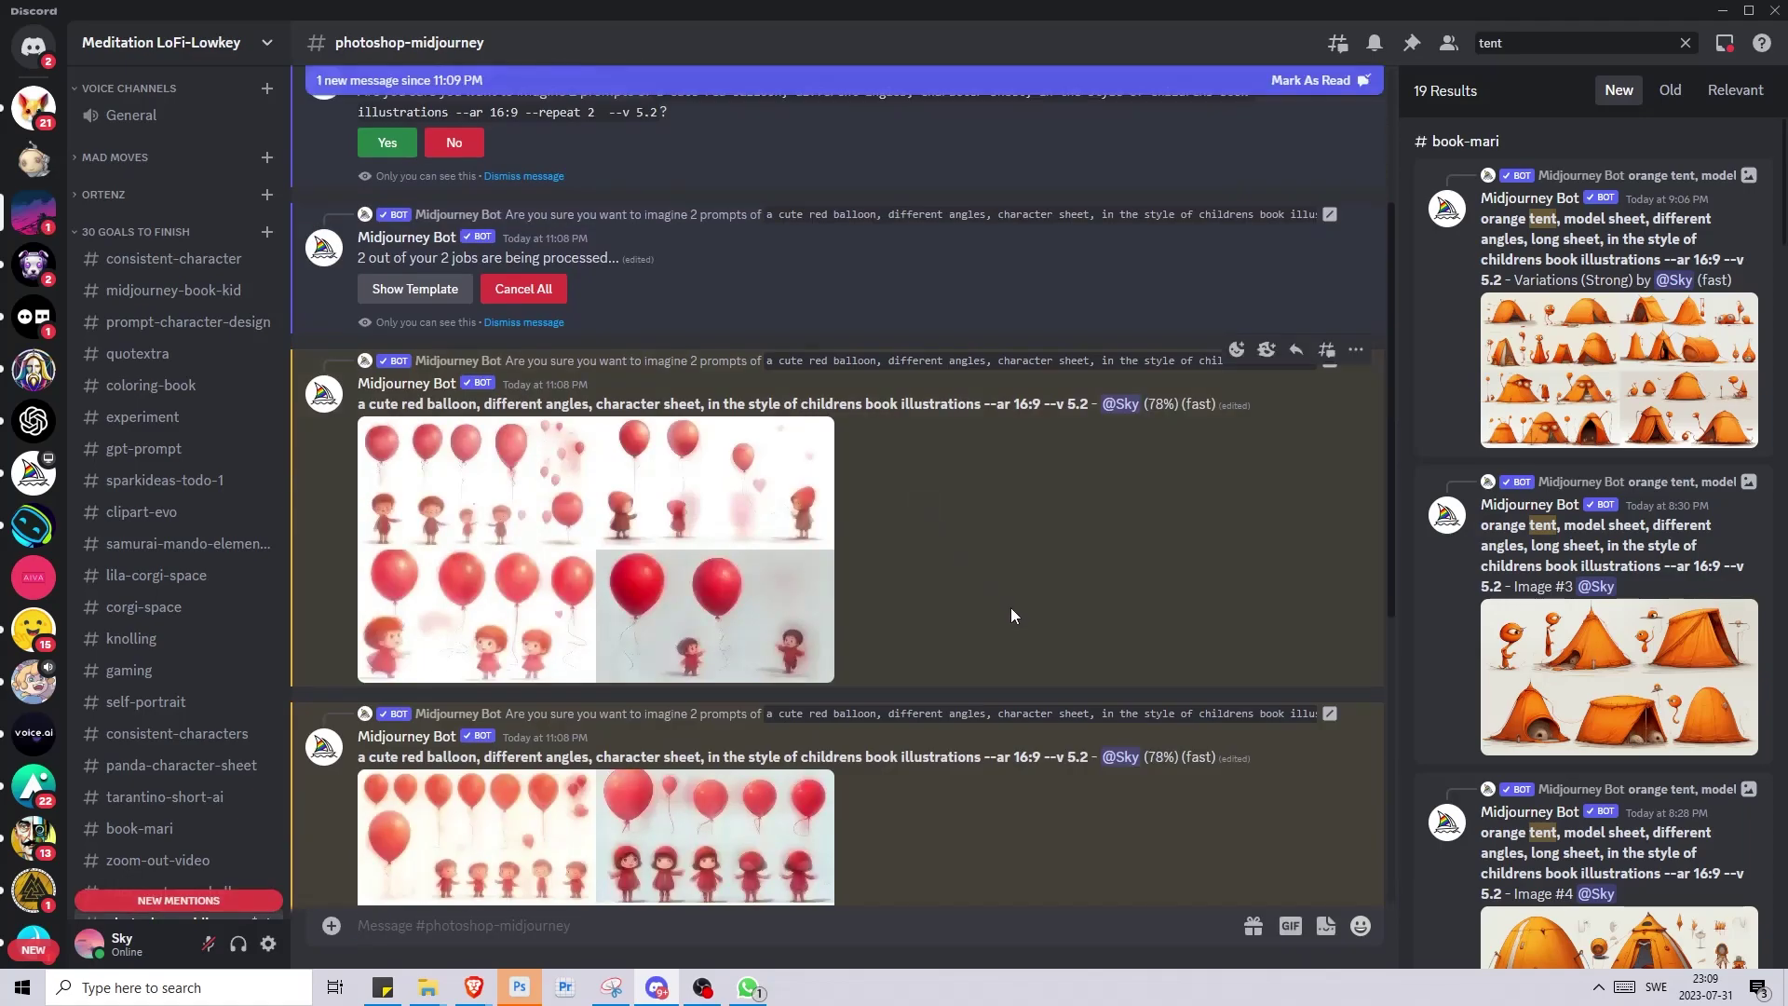
# - Examine the enlarged image grids generated from the cute red balloon prompt
pyautogui.click(820, 642)
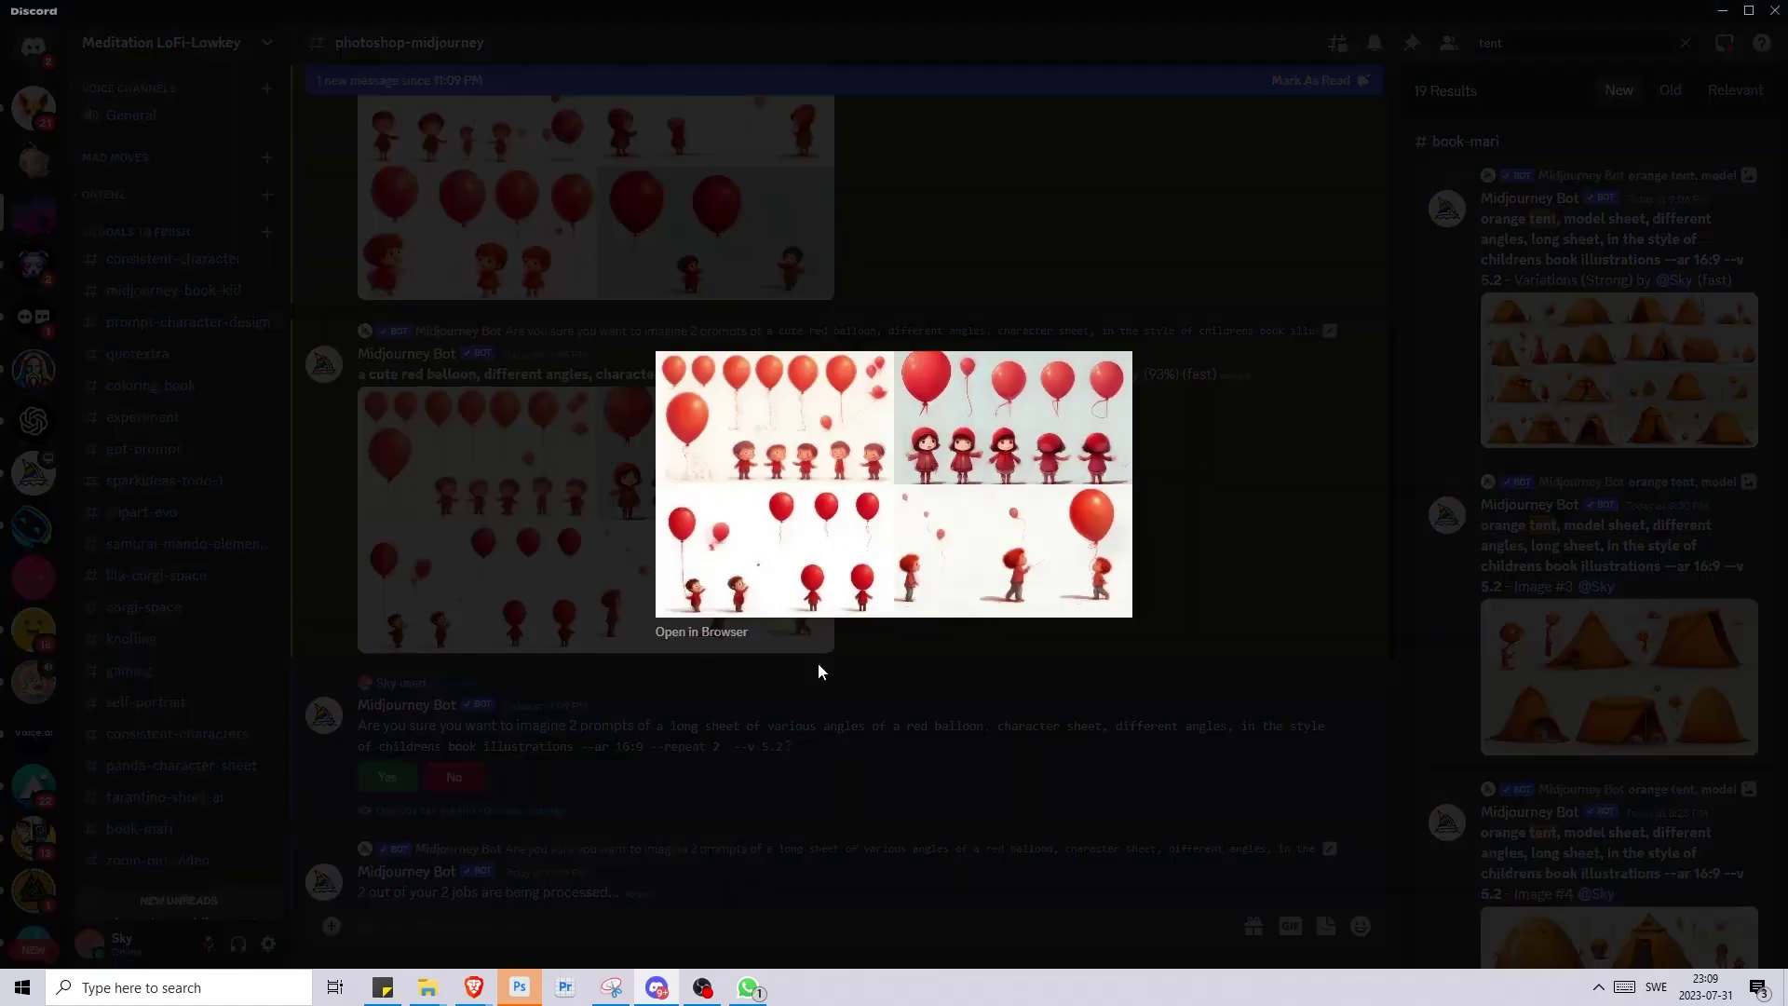
pyautogui.click(986, 724)
pyautogui.click(781, 530)
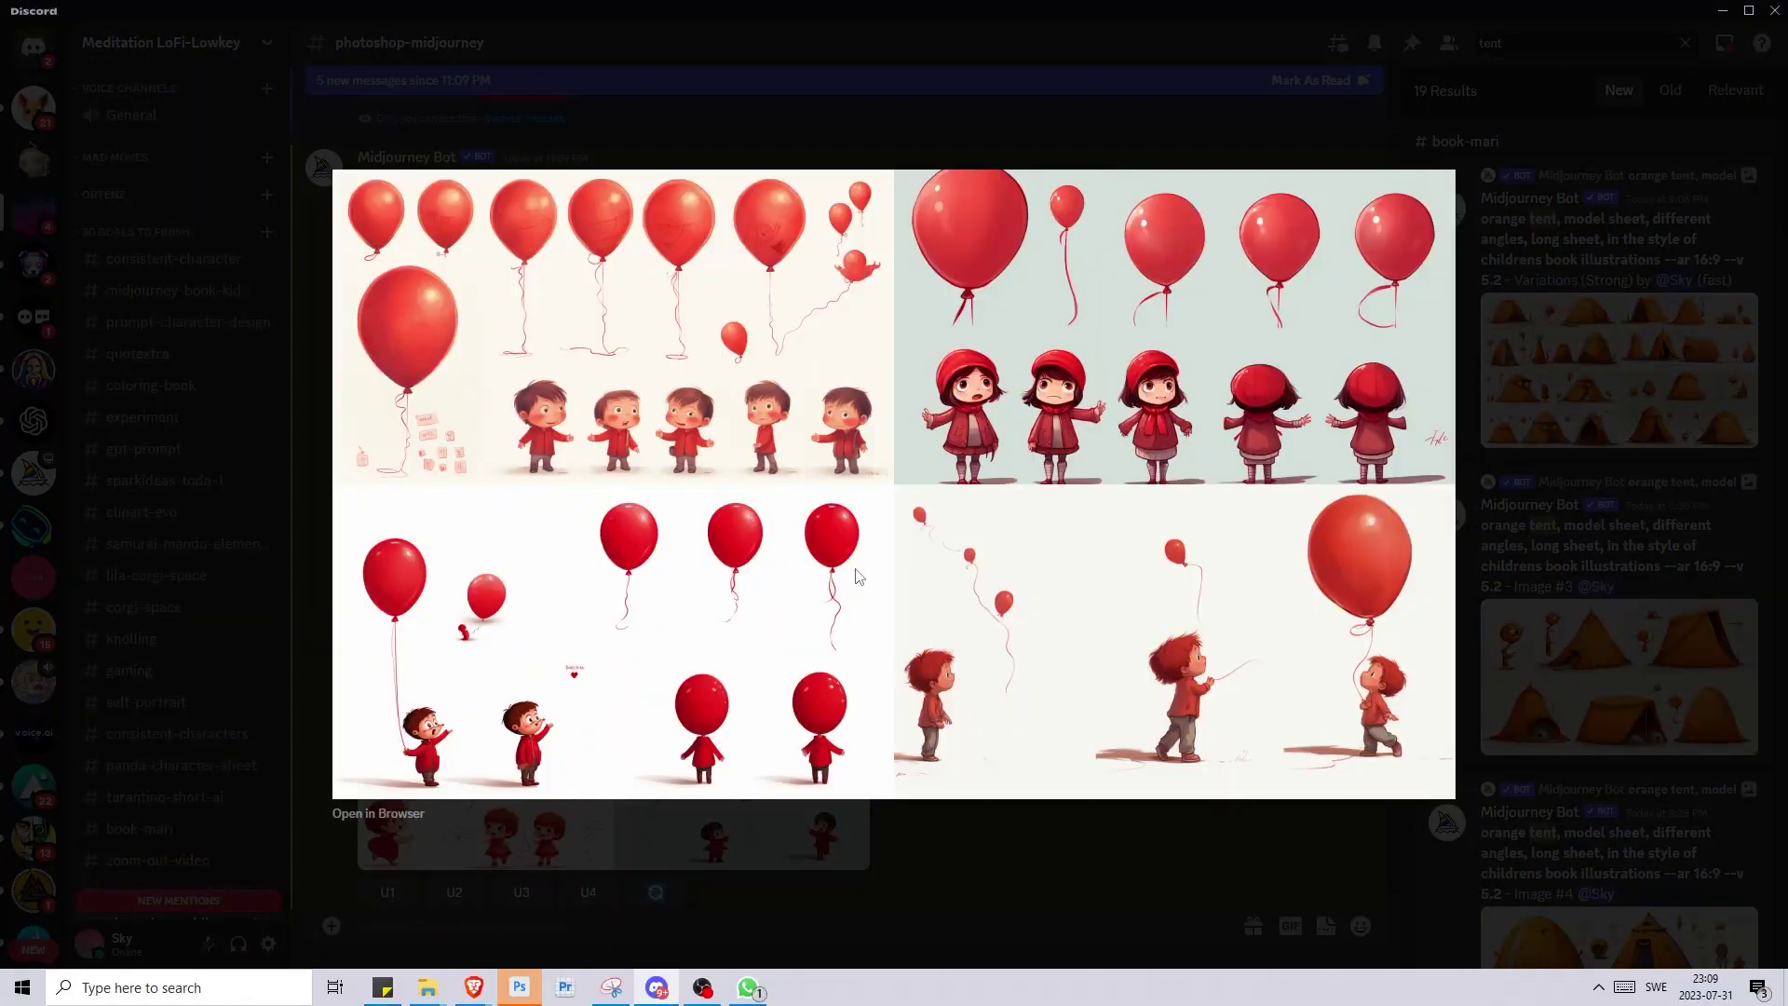
pyautogui.click(1017, 851)
pyautogui.click(745, 533)
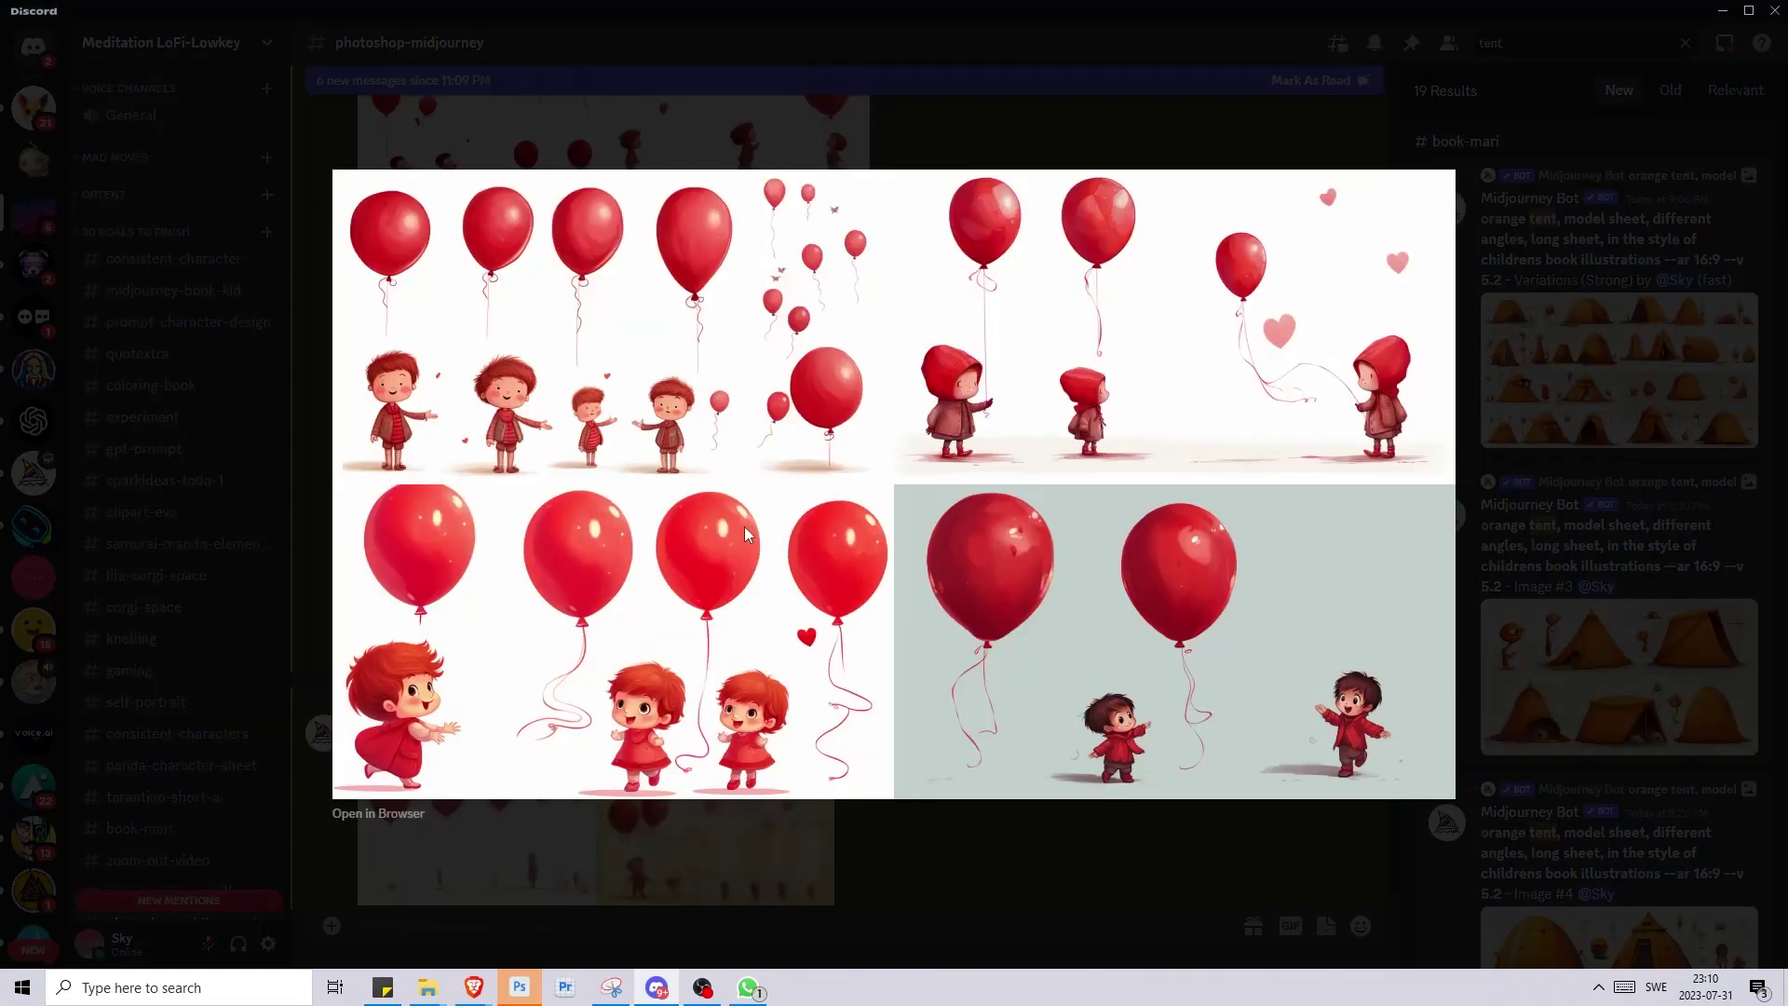
pyautogui.click(1024, 819)
# - Examine the enlarged grids from the long sheet prompt, comparing the balloon shapes, strings and angles
pyautogui.click(791, 740)
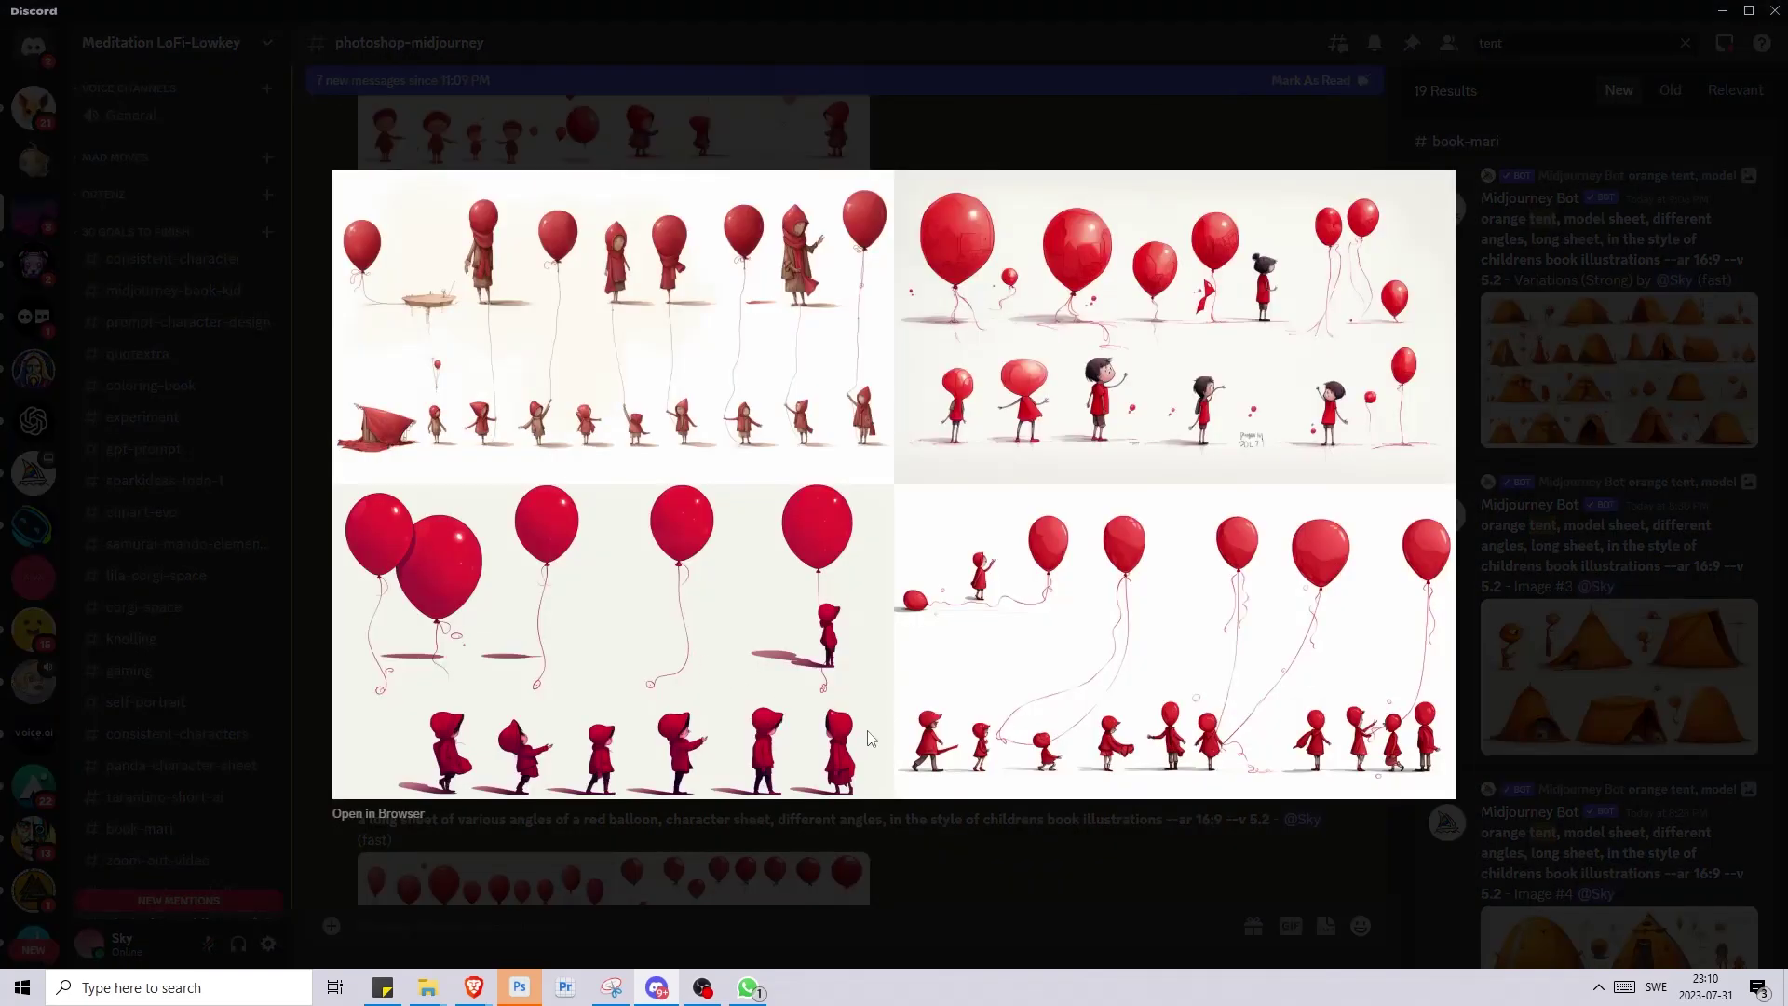
pyautogui.click(1164, 832)
pyautogui.scroll(-8, 840, 687)
pyautogui.click(810, 675)
pyautogui.click(1030, 864)
pyautogui.scroll(6, 987, 796)
pyautogui.scroll(-3, 987, 795)
pyautogui.click(699, 449)
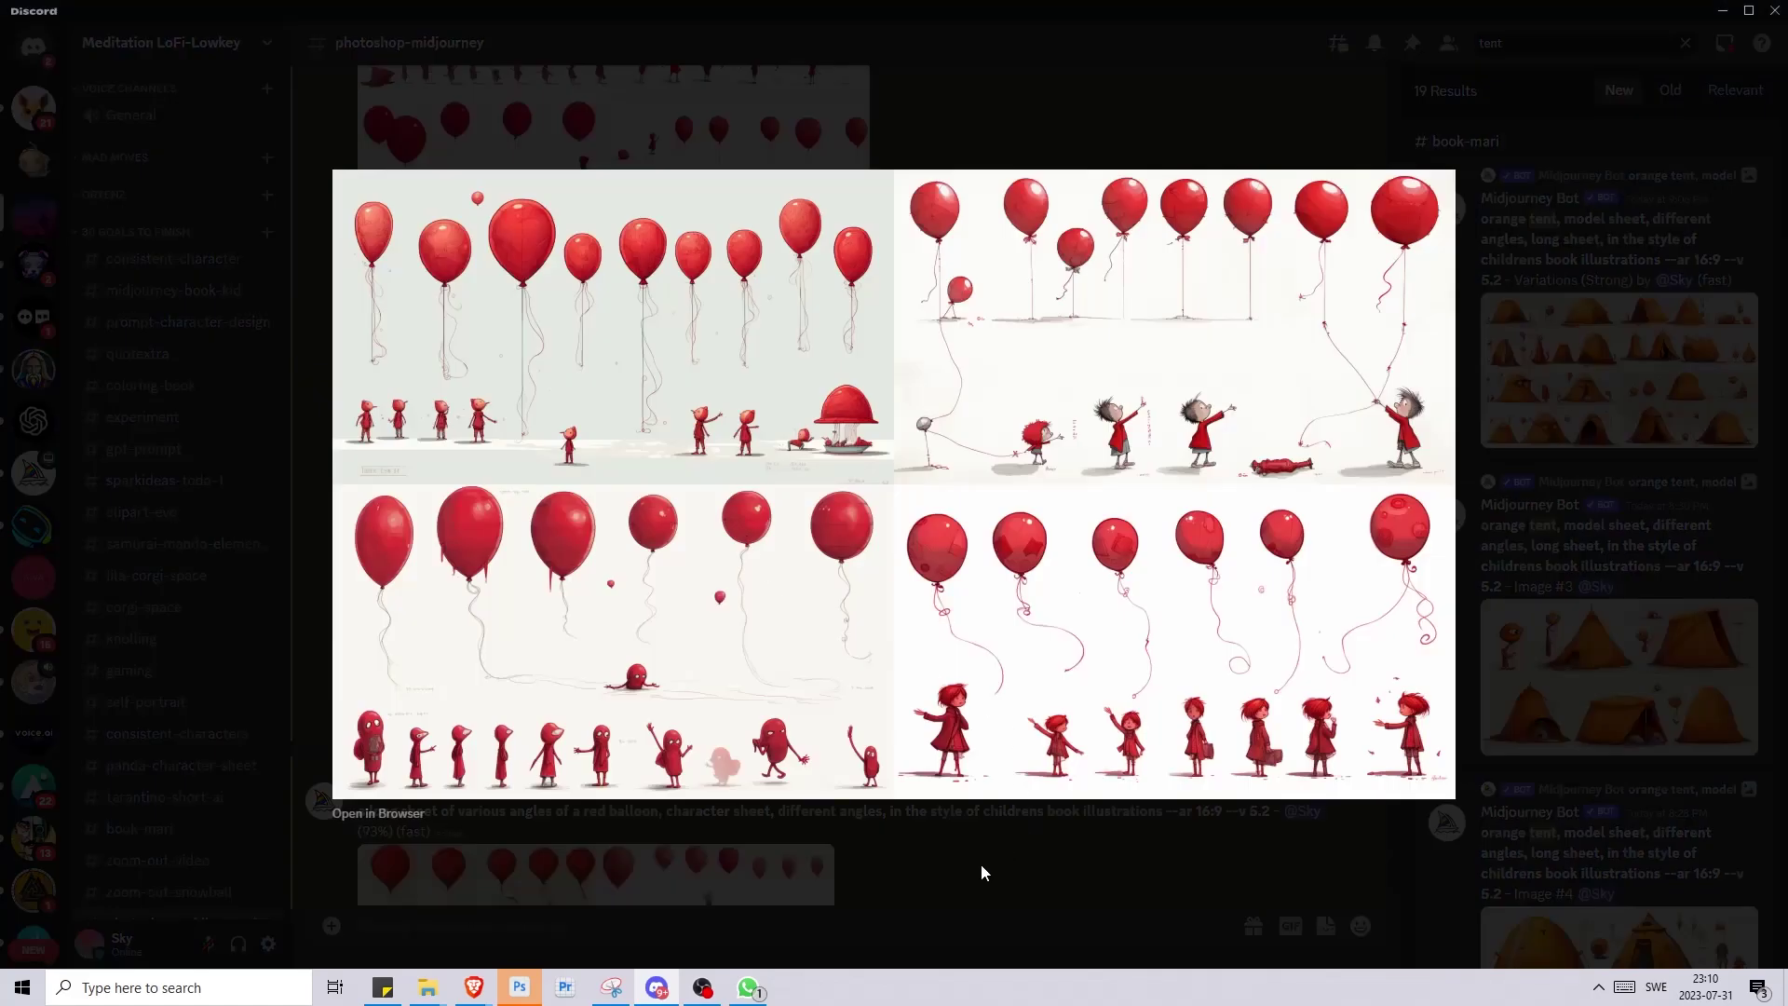
pyautogui.click(980, 862)
pyautogui.click(740, 662)
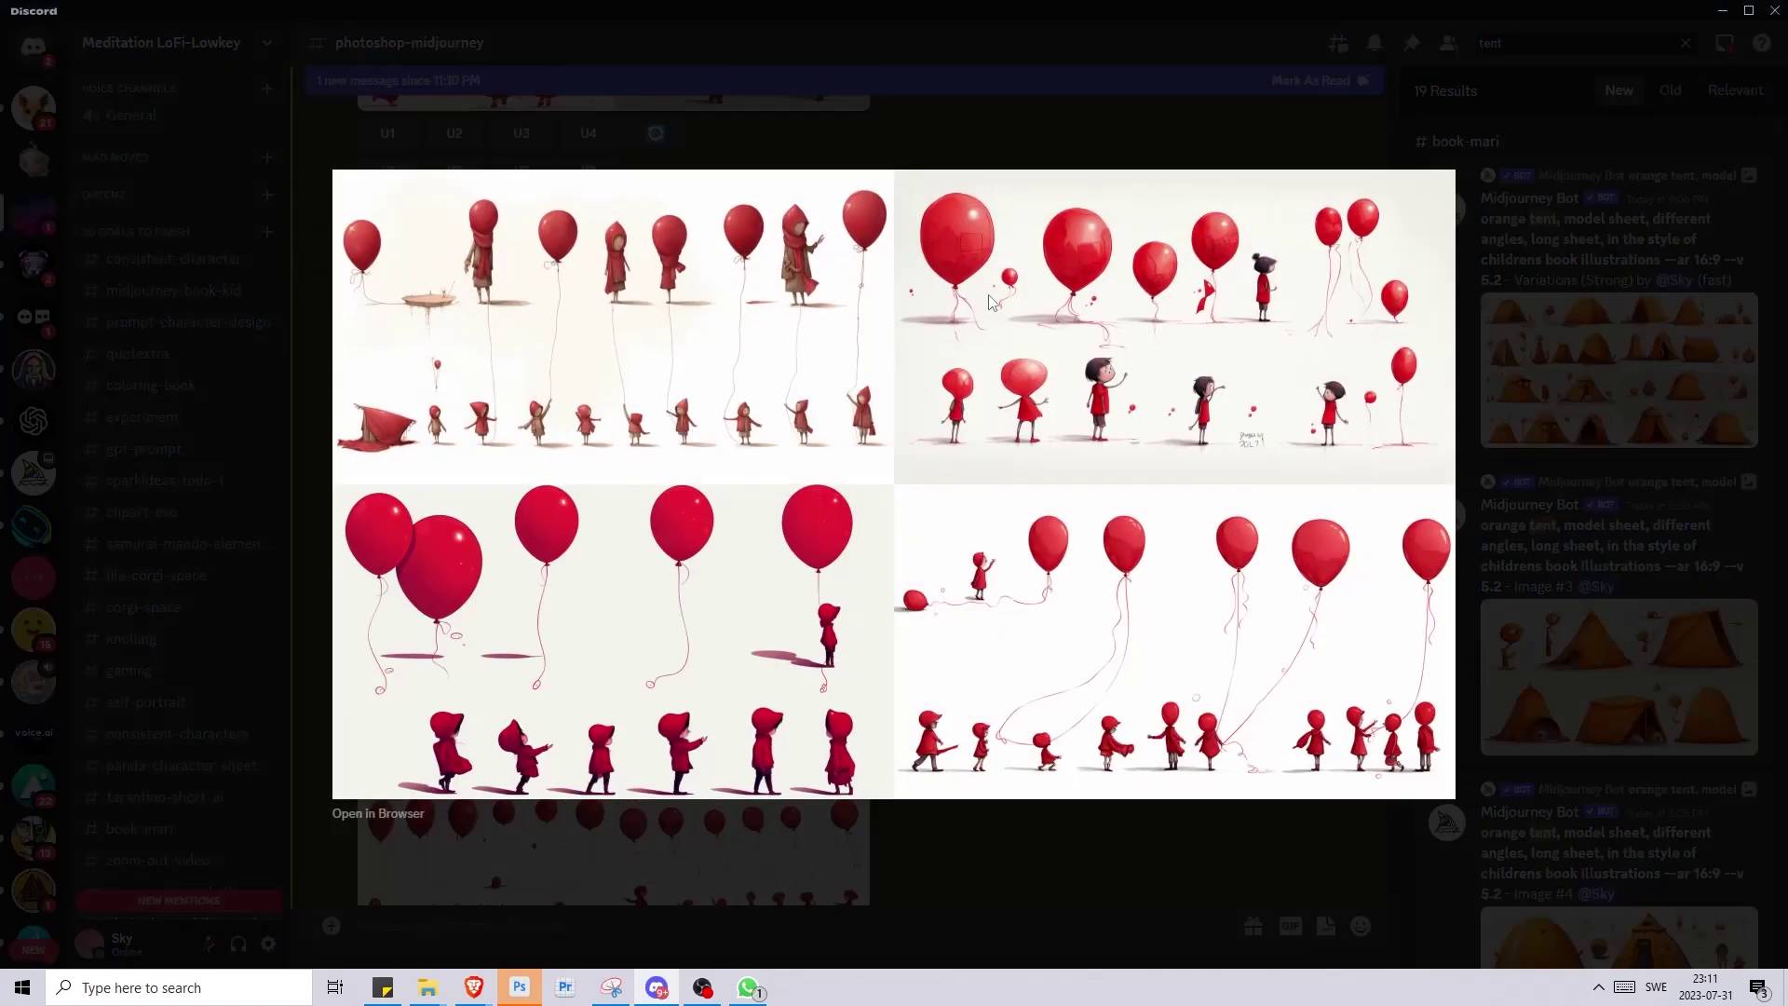
pyautogui.click(1074, 864)
# - Check the second cute red balloon grid again and upscale its first image
pyautogui.click(622, 534)
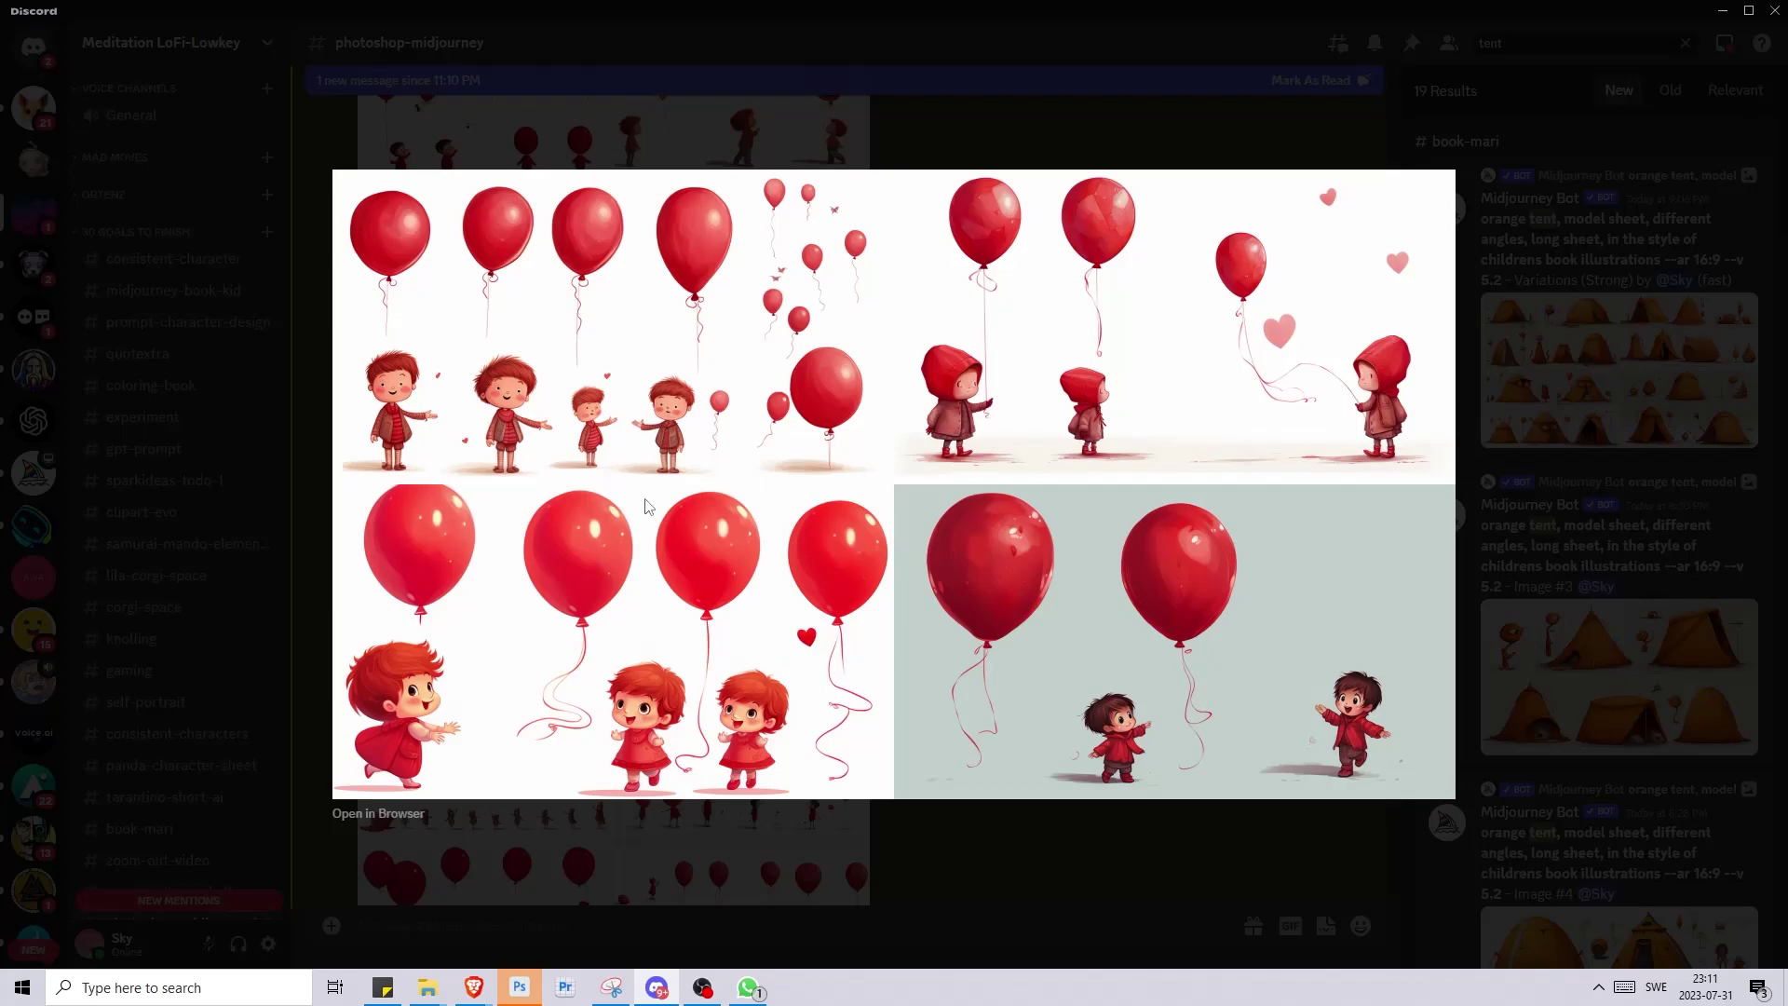
pyautogui.click(643, 102)
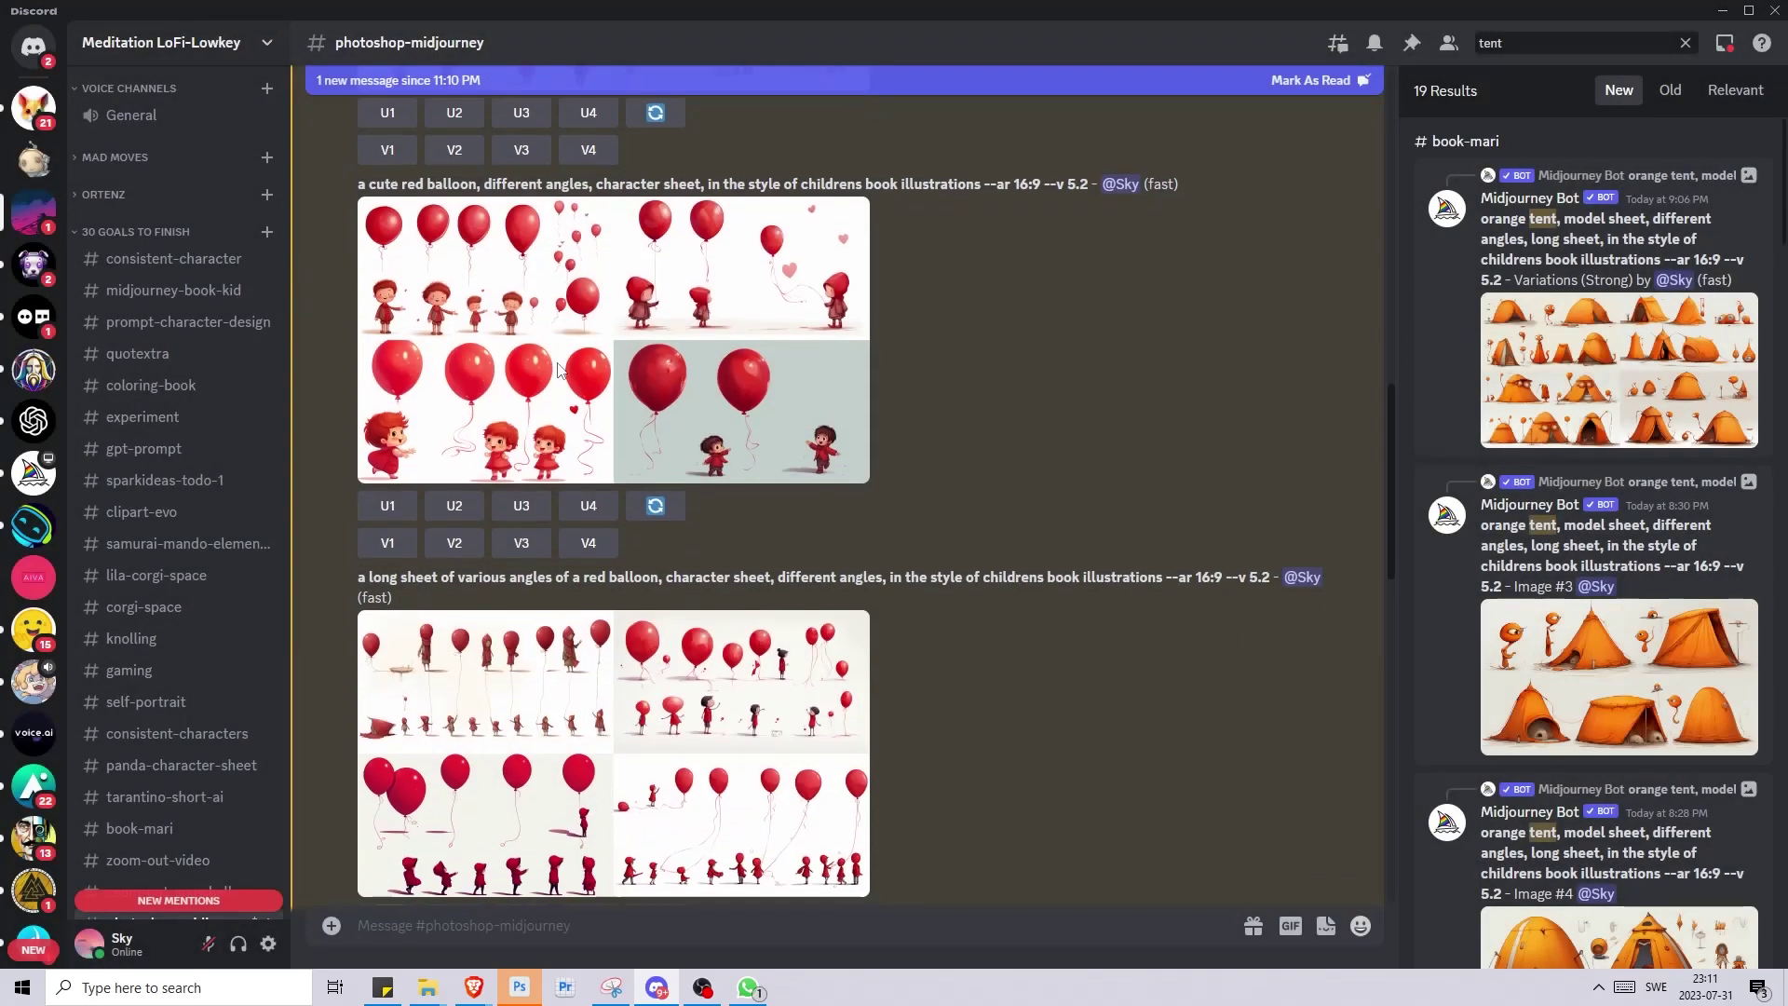
pyautogui.scroll(-10, 982, 623)
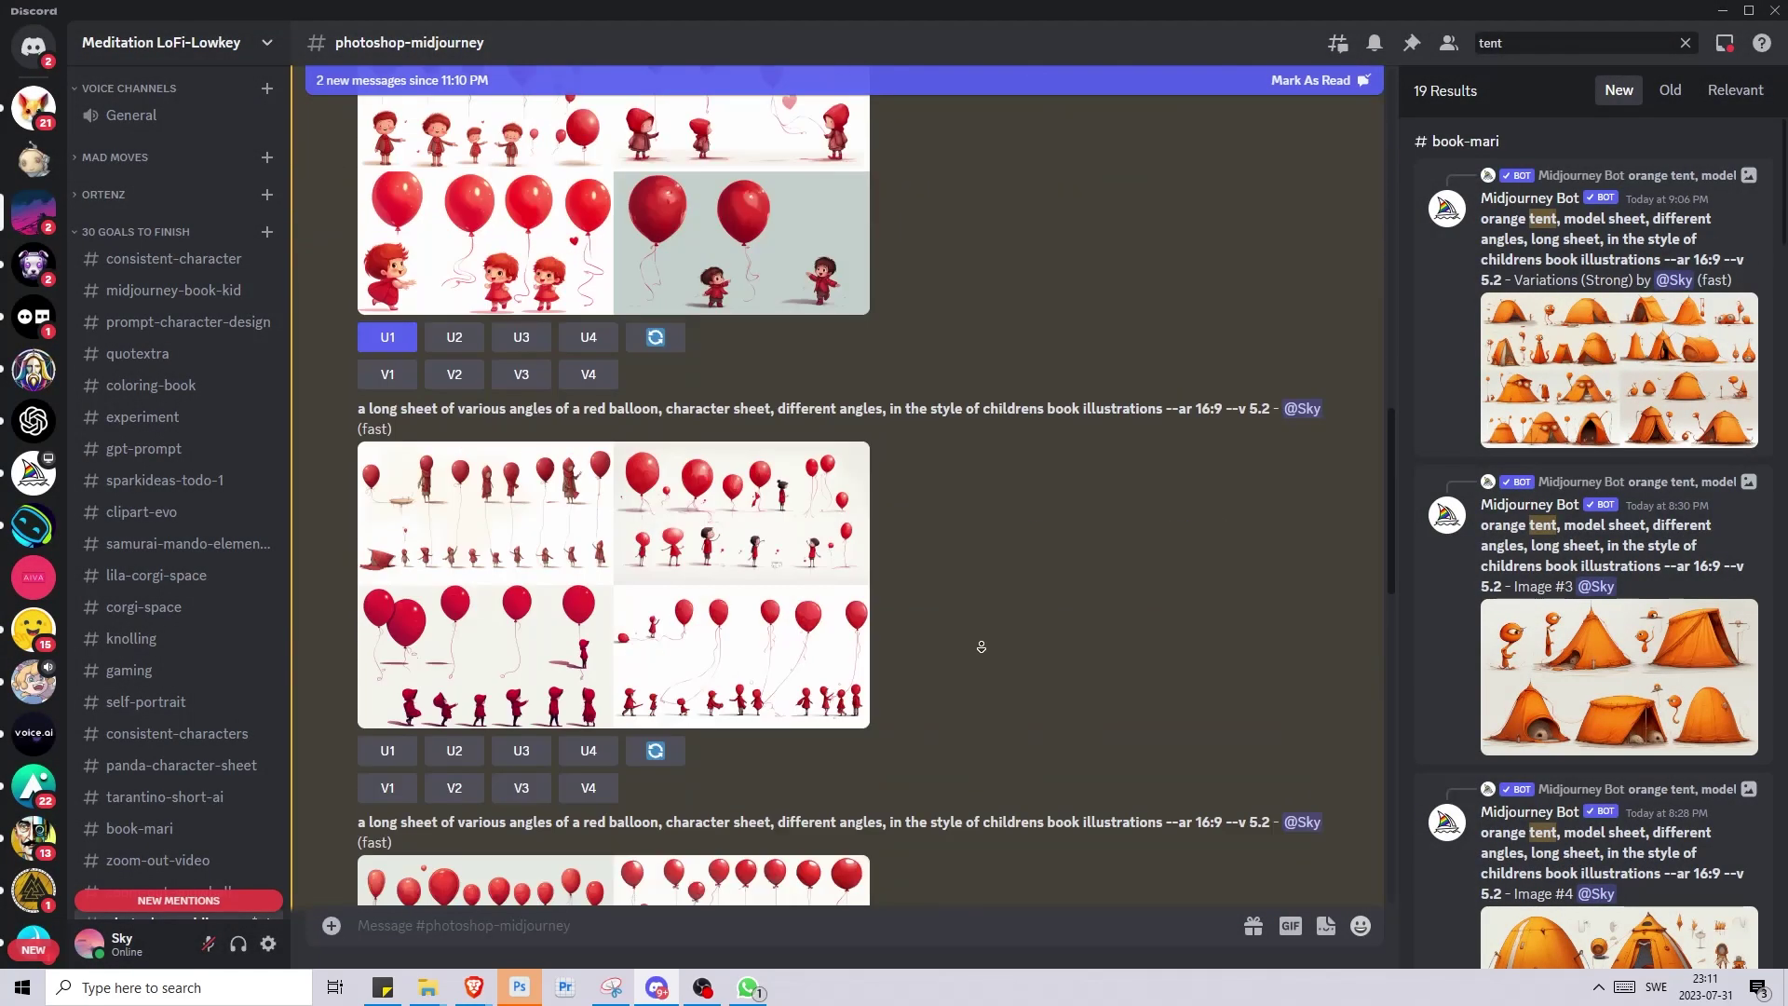
pyautogui.click(518, 447)
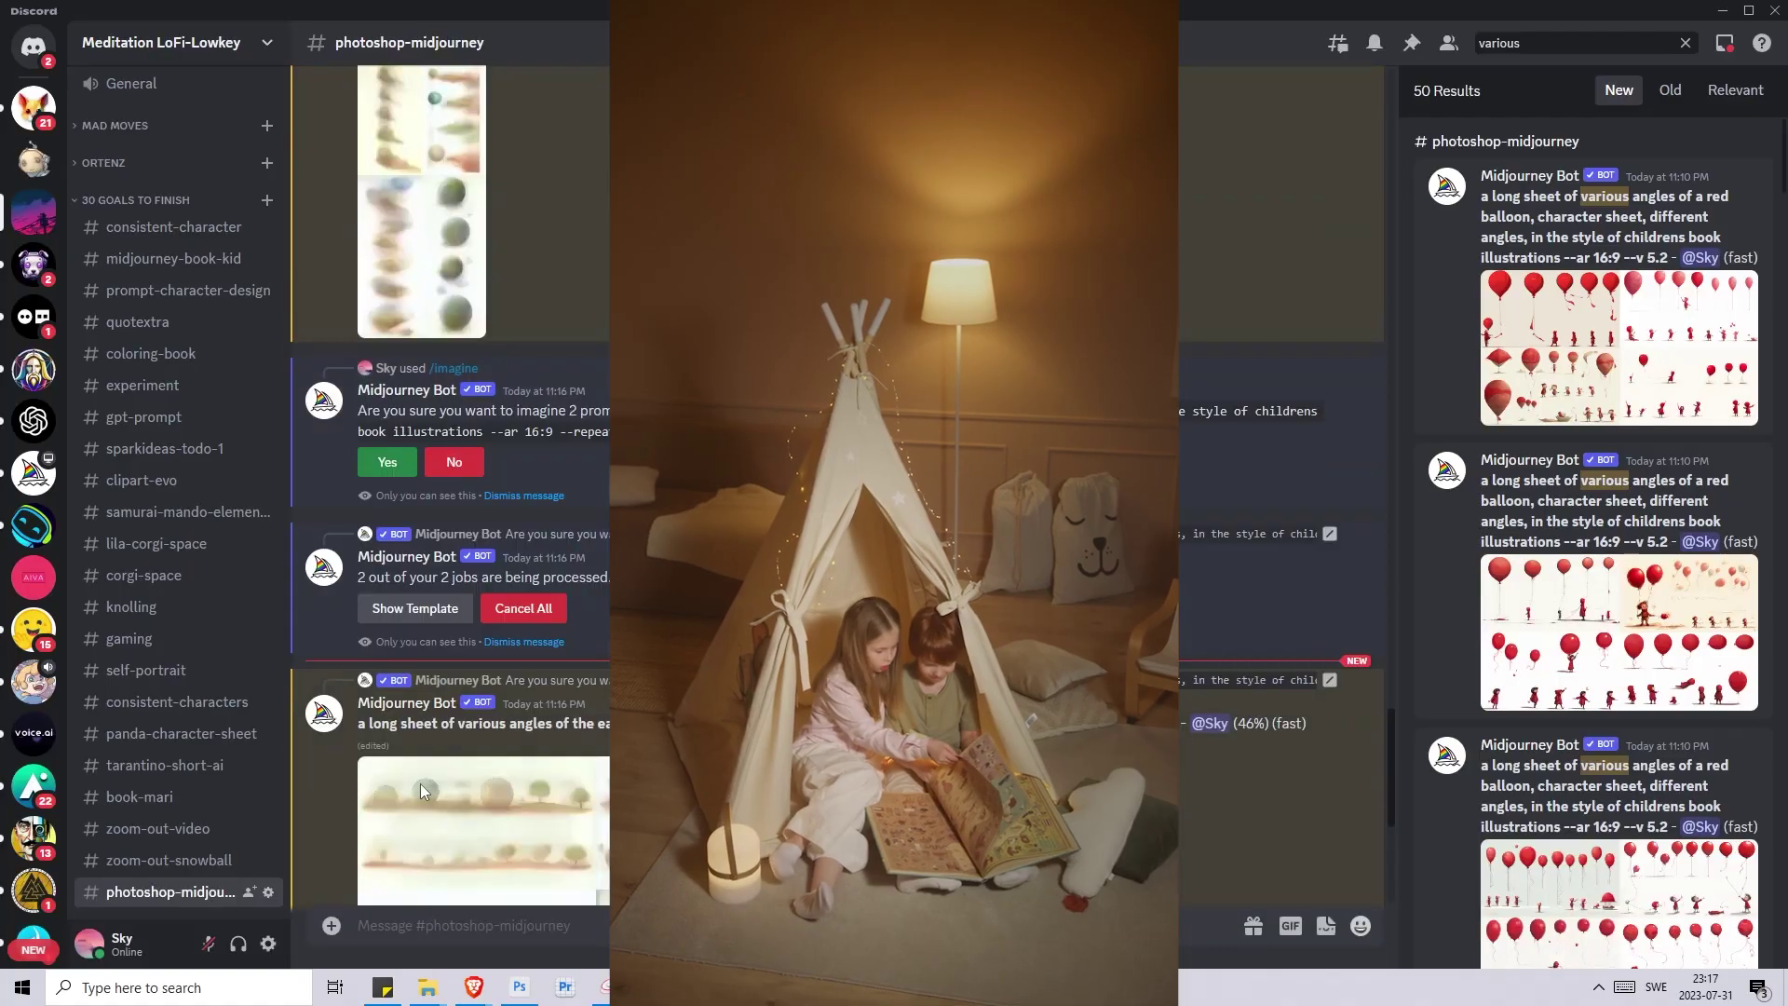
# - Submit an imagine prompt for a picture of the earth
pyautogui.write('the earth watercolo')
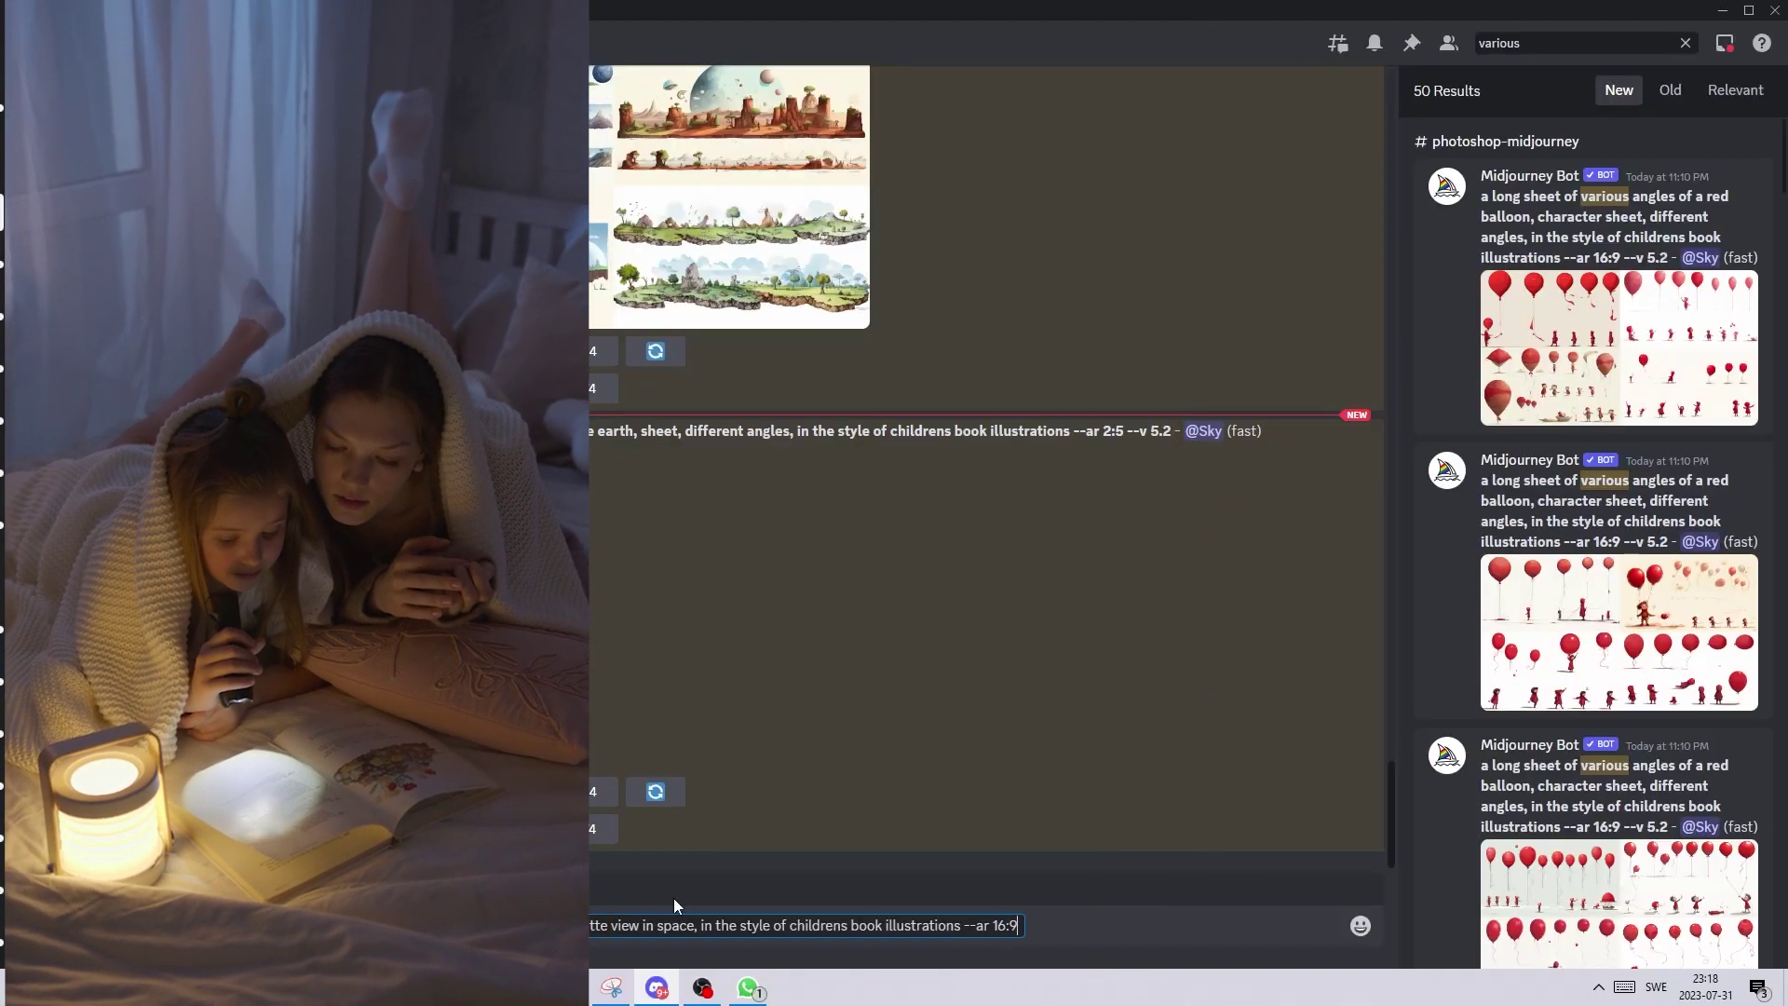
pyautogui.press('Return')
# - Enlarge the tall sheet of earth angles and inspect the planets along its far column
pyautogui.click(423, 564)
pyautogui.click(1001, 682)
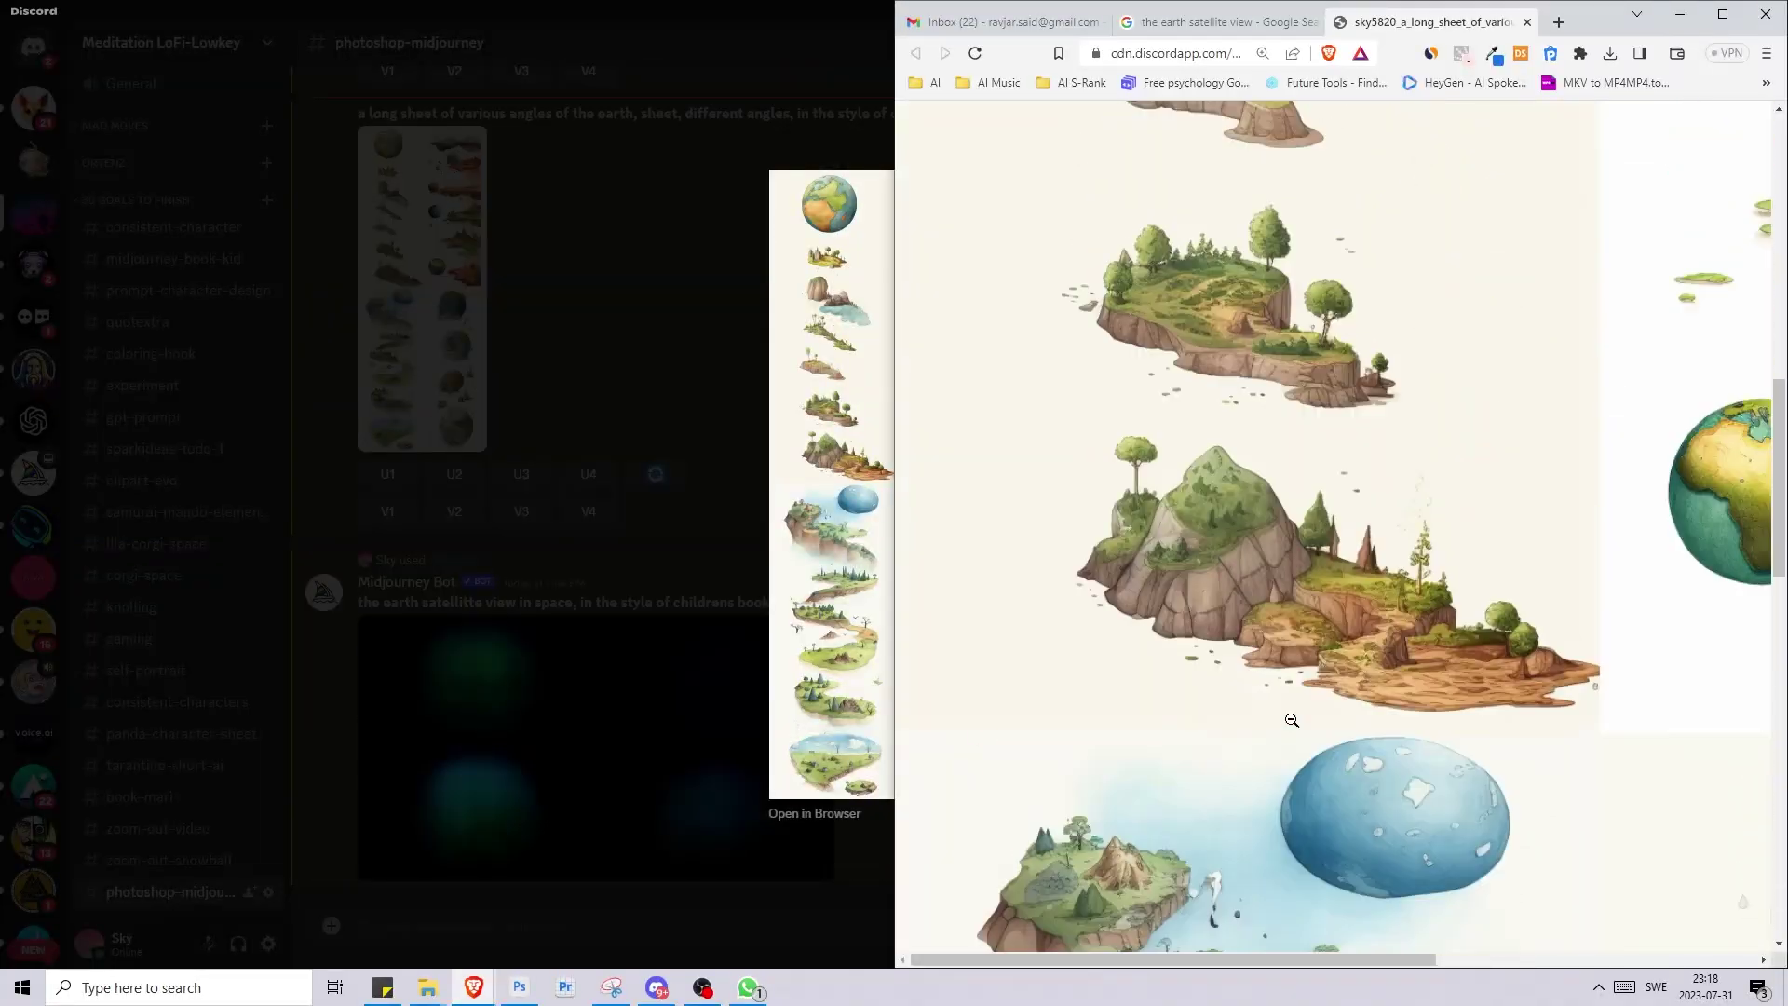
pyautogui.scroll(12, 1291, 721)
pyautogui.hscroll(6, 1292, 721)
pyautogui.scroll(-20, 1425, 596)
pyautogui.scroll(-4, 1483, 586)
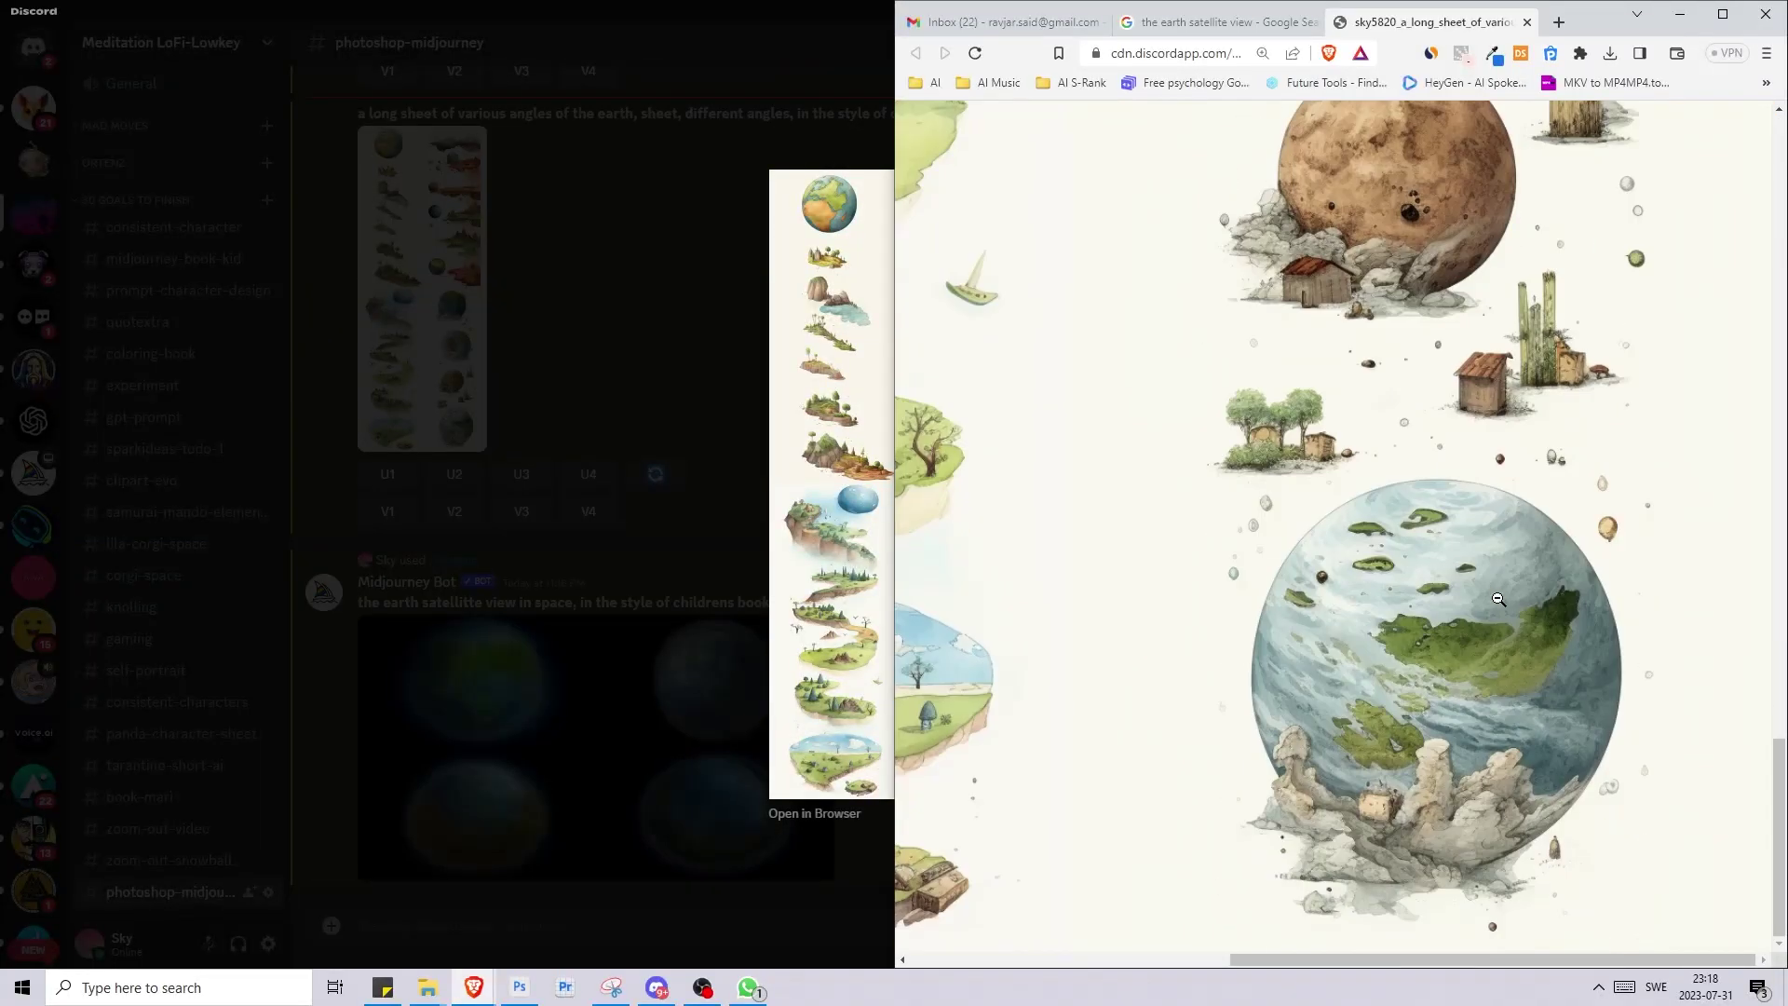
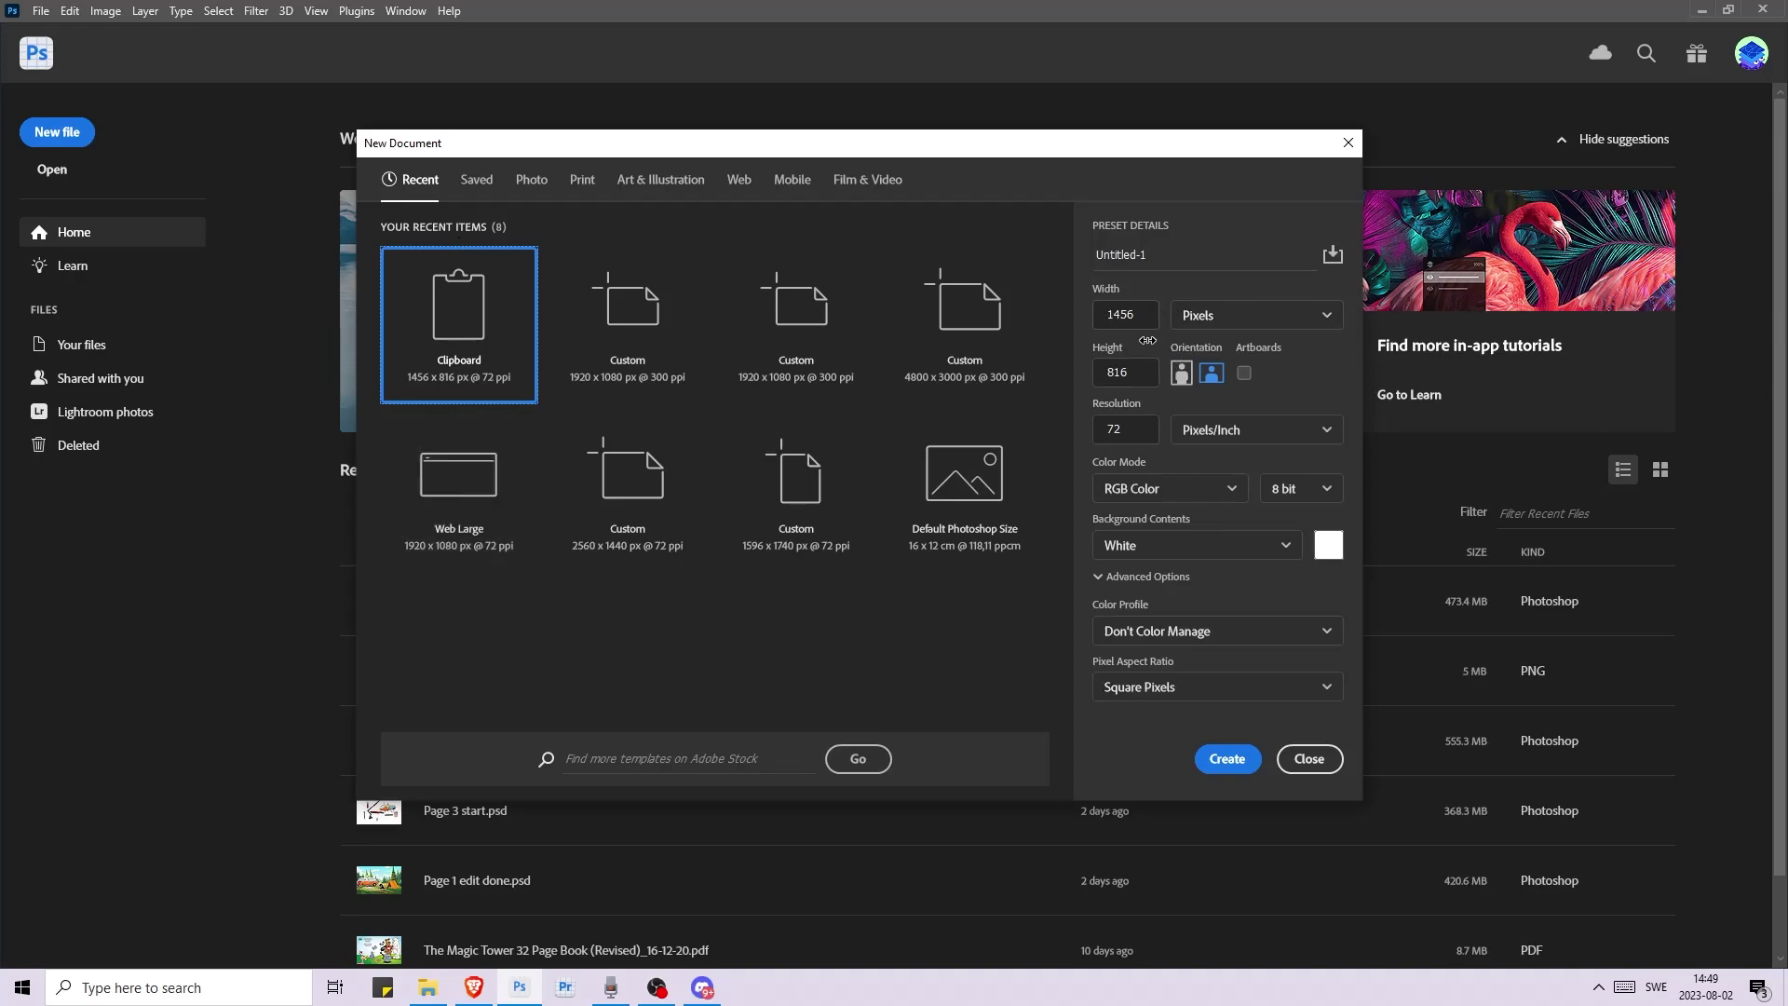
# - Create a new document 1920 px wide by 1080 px high at a resolution of 300 pixels/inch
pyautogui.click(1146, 312)
pyautogui.write('1920')
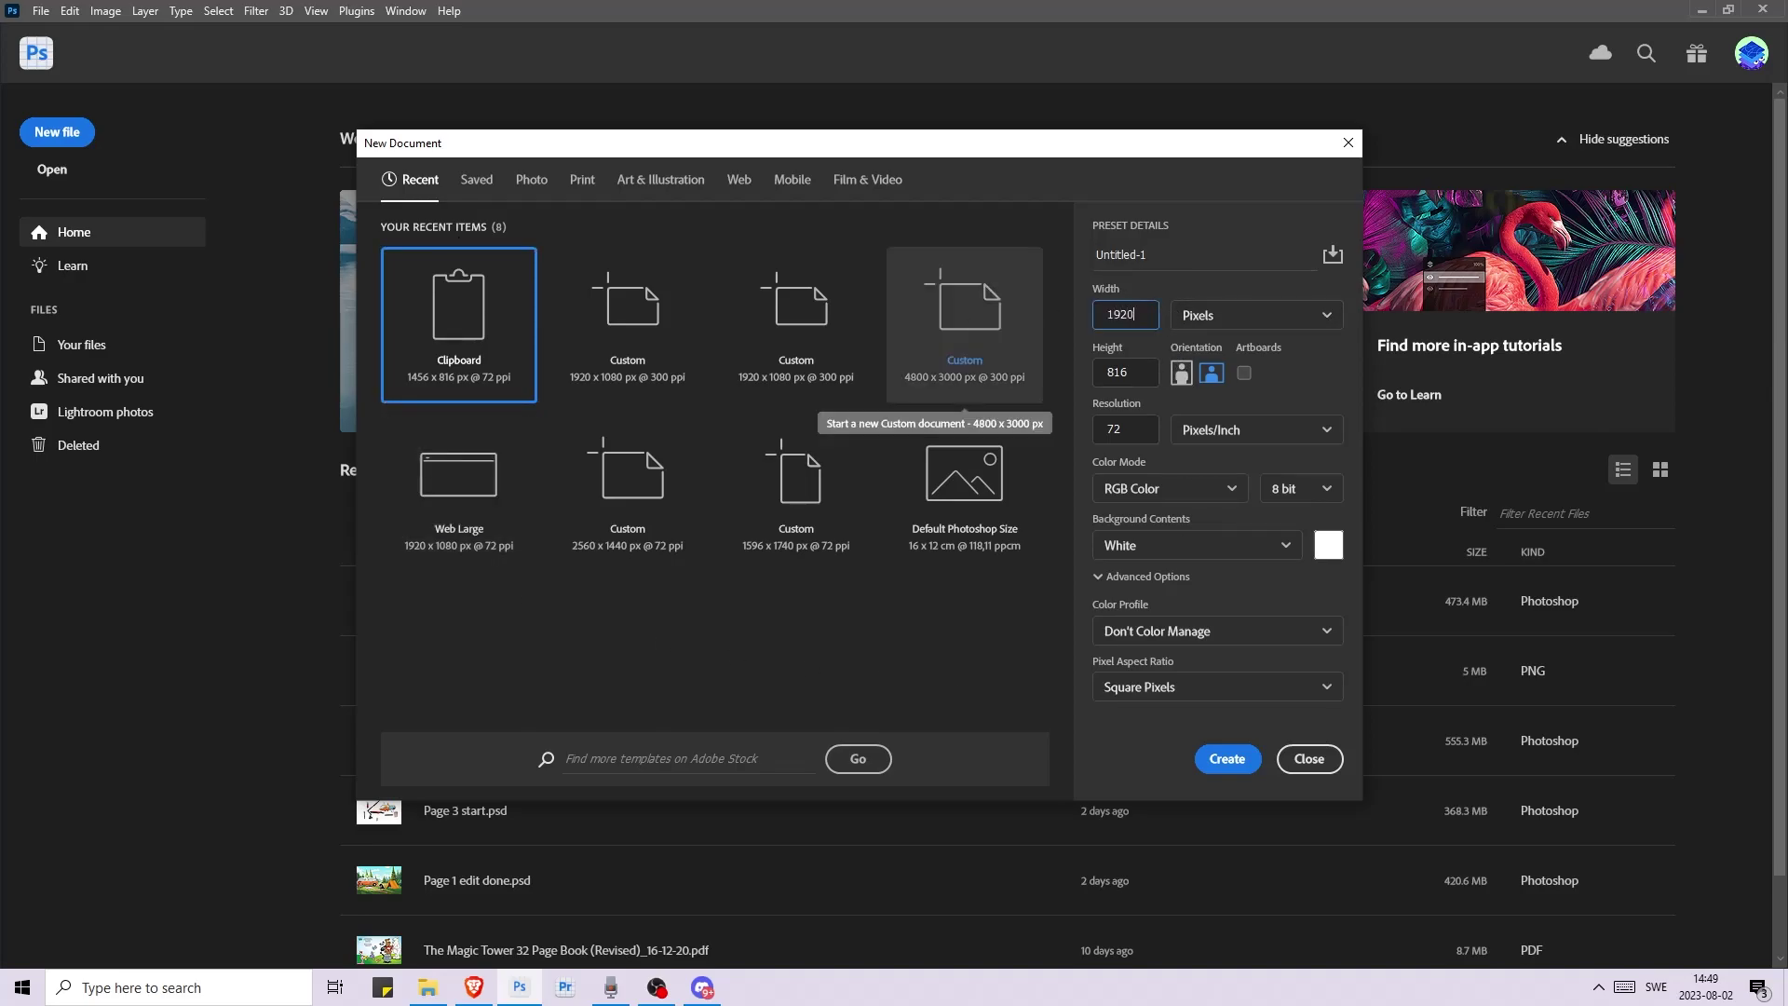
pyautogui.press('Tab')
pyautogui.write('1080')
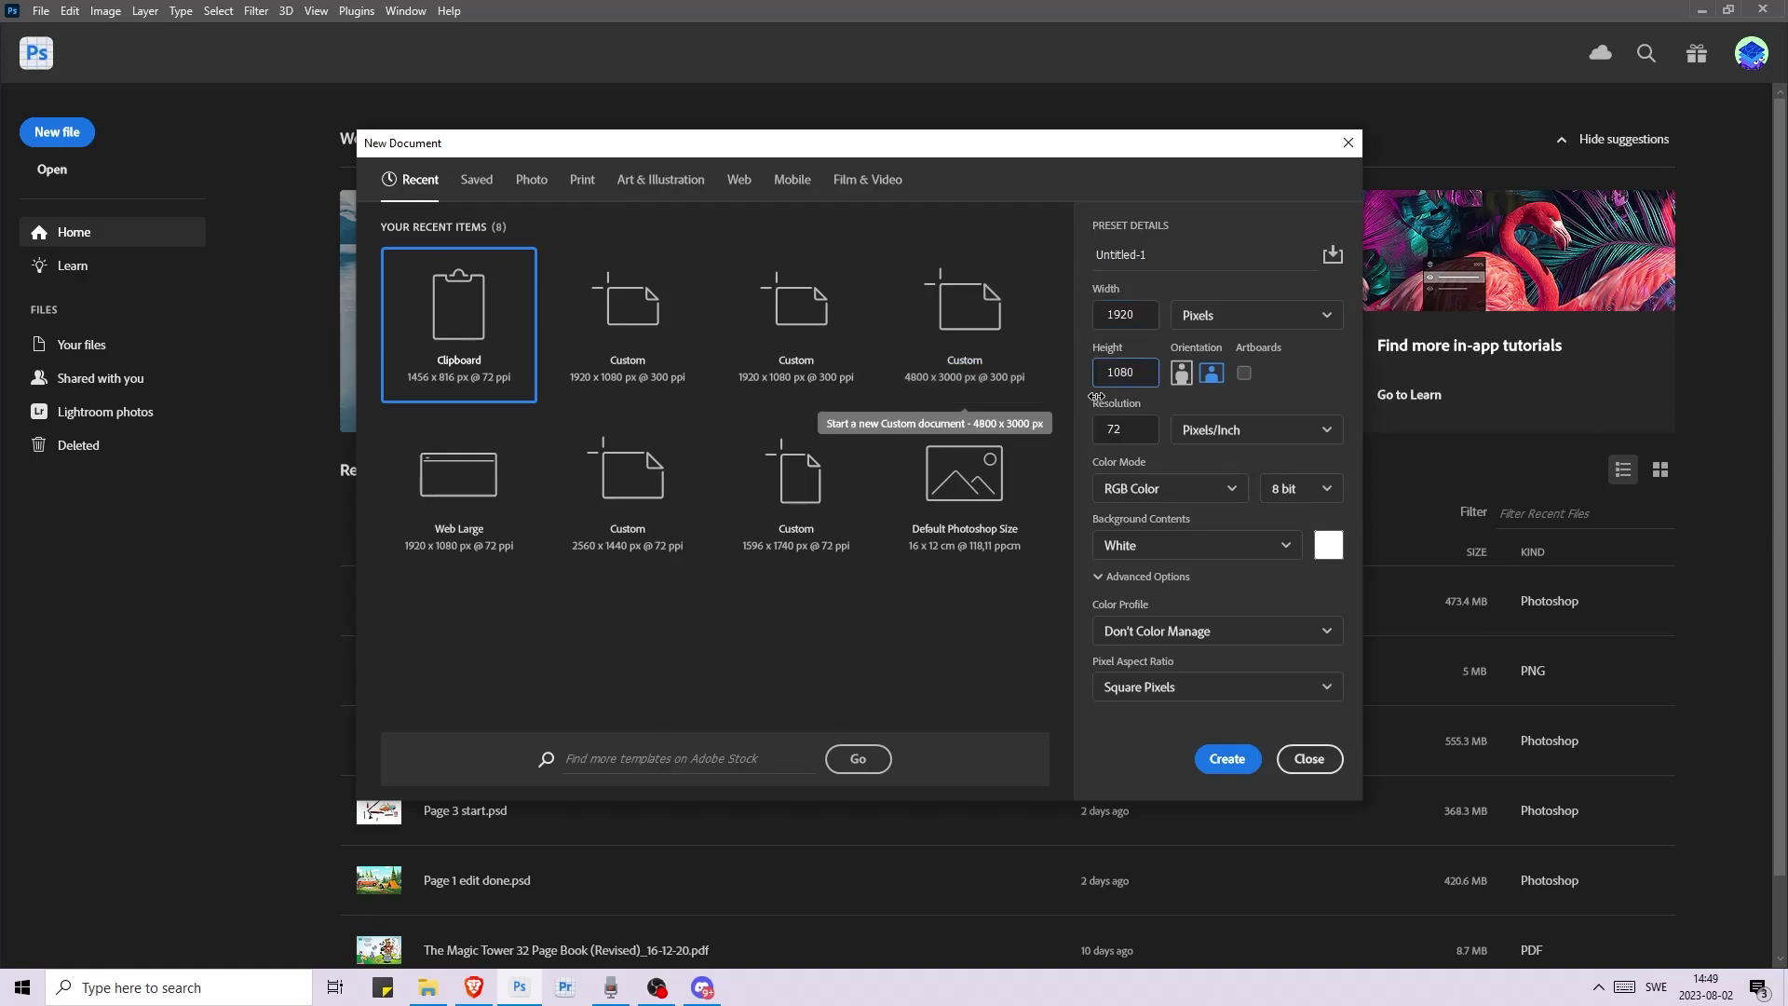
pyautogui.press('Tab')
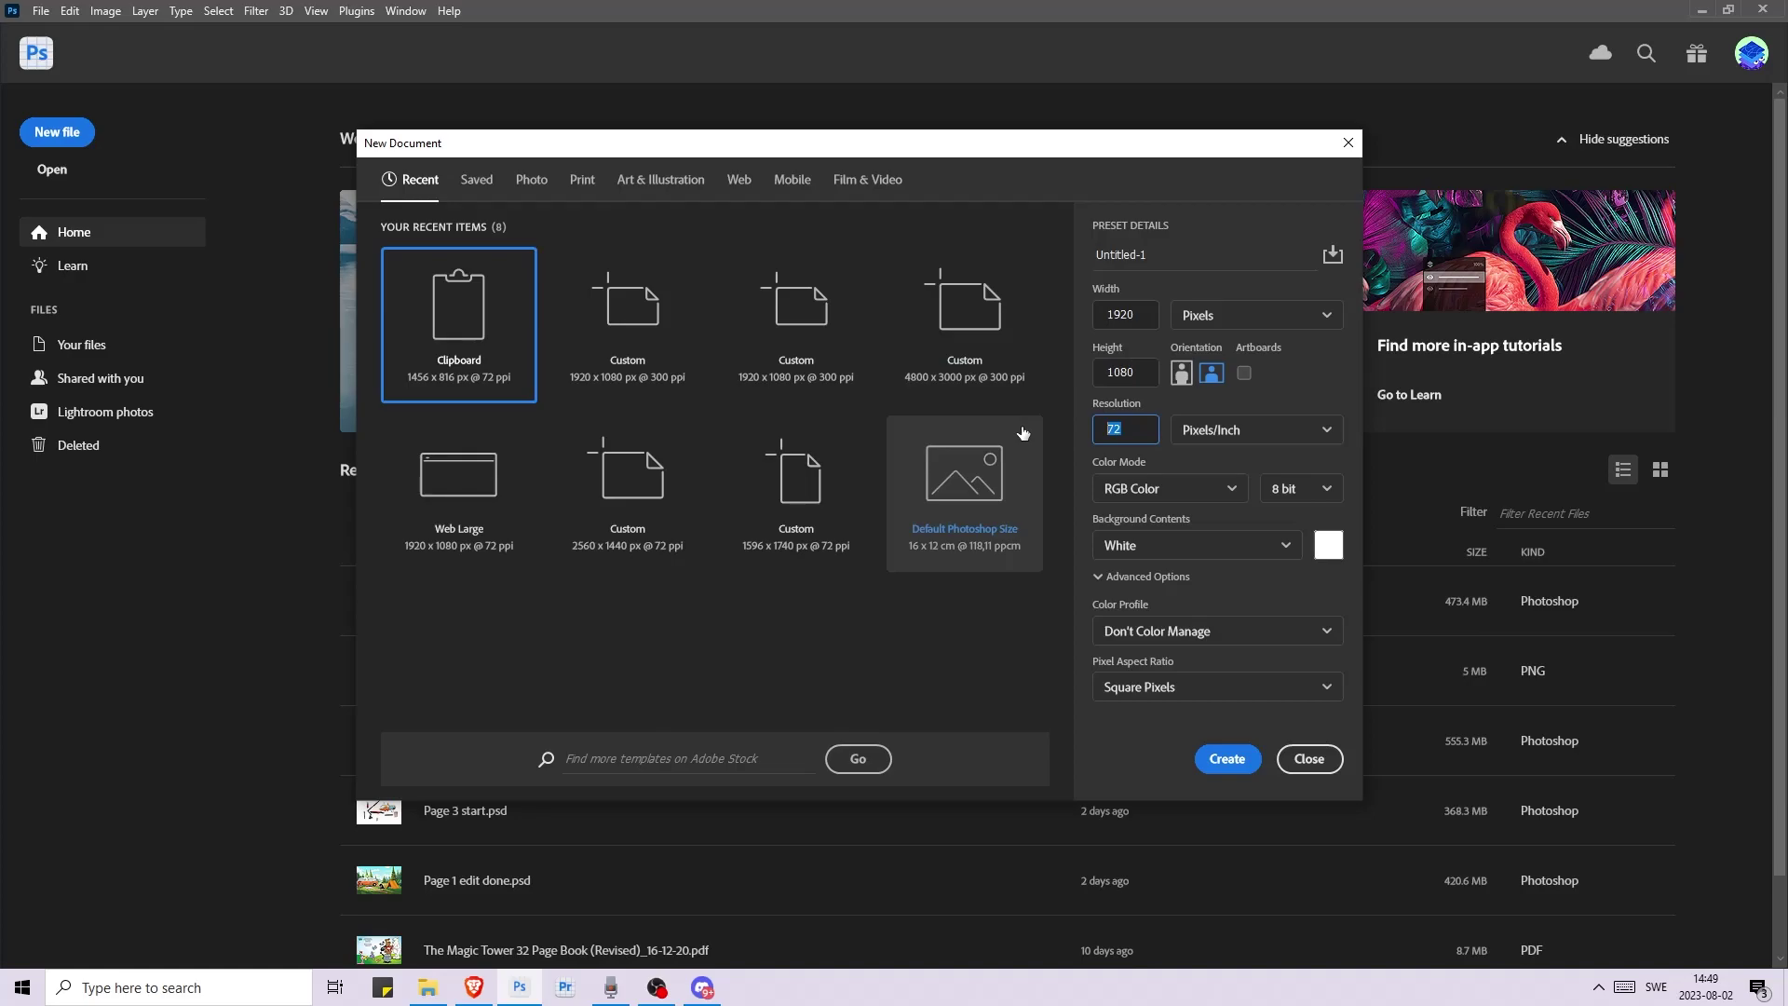
pyautogui.write('300')
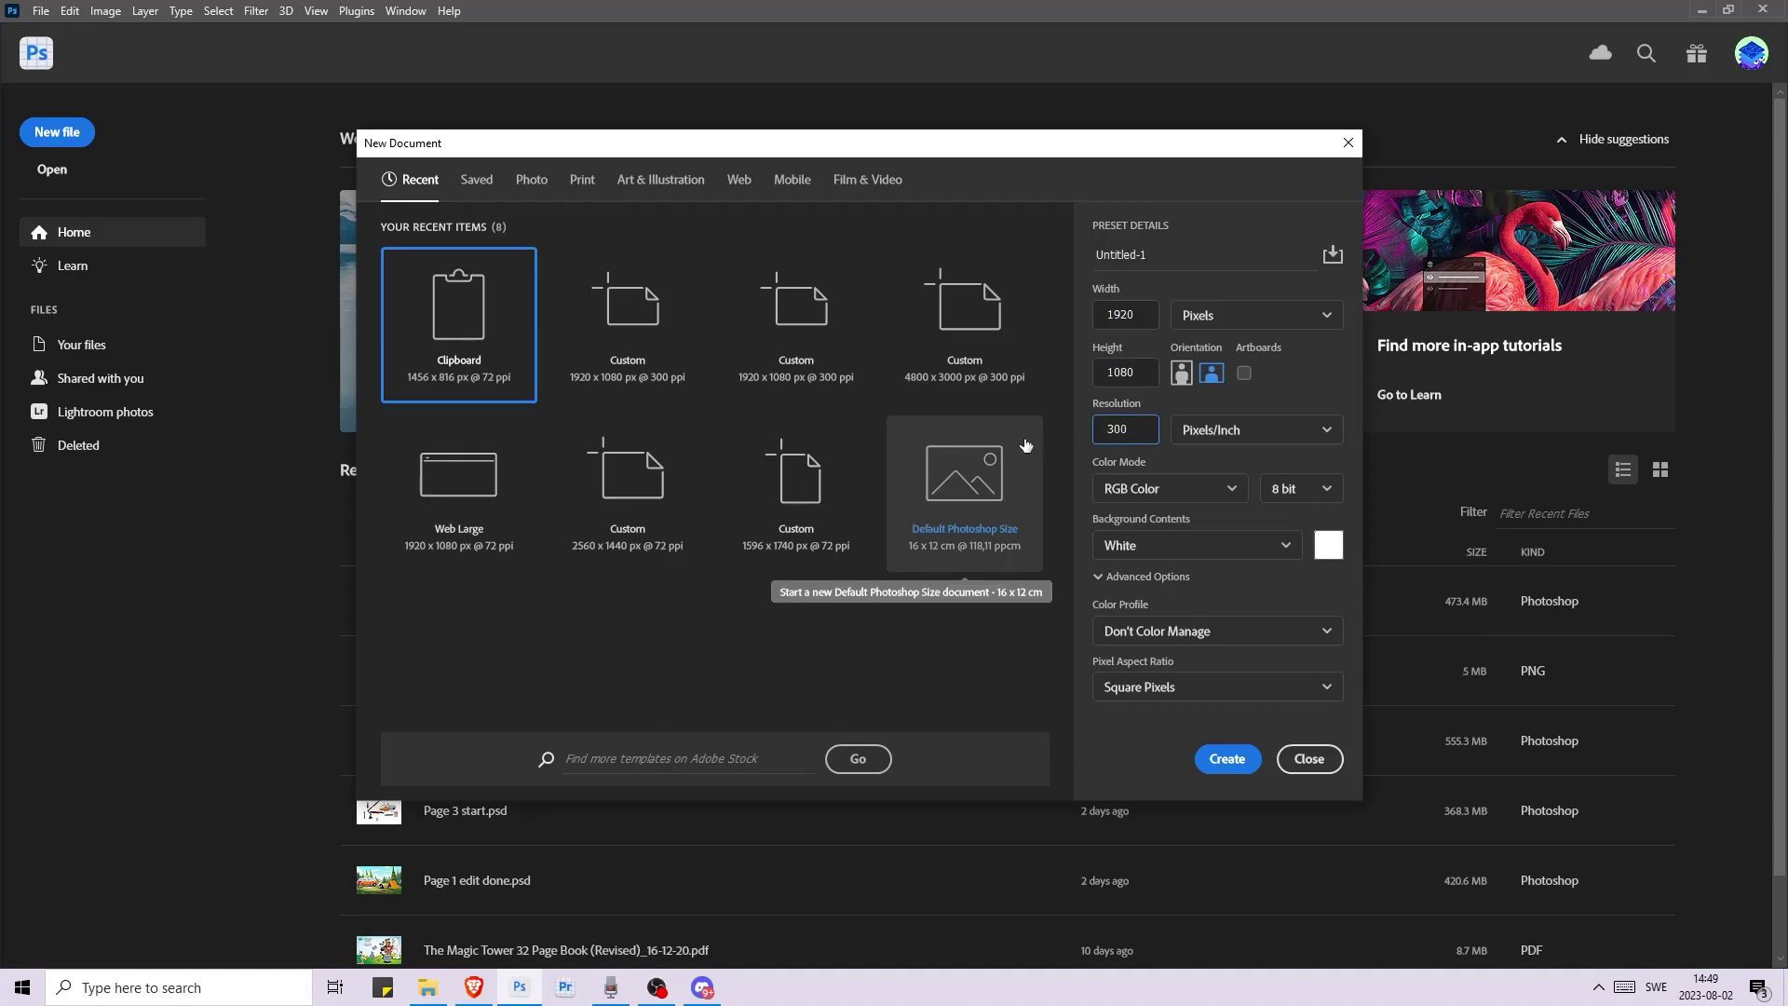
pyautogui.click(879, 643)
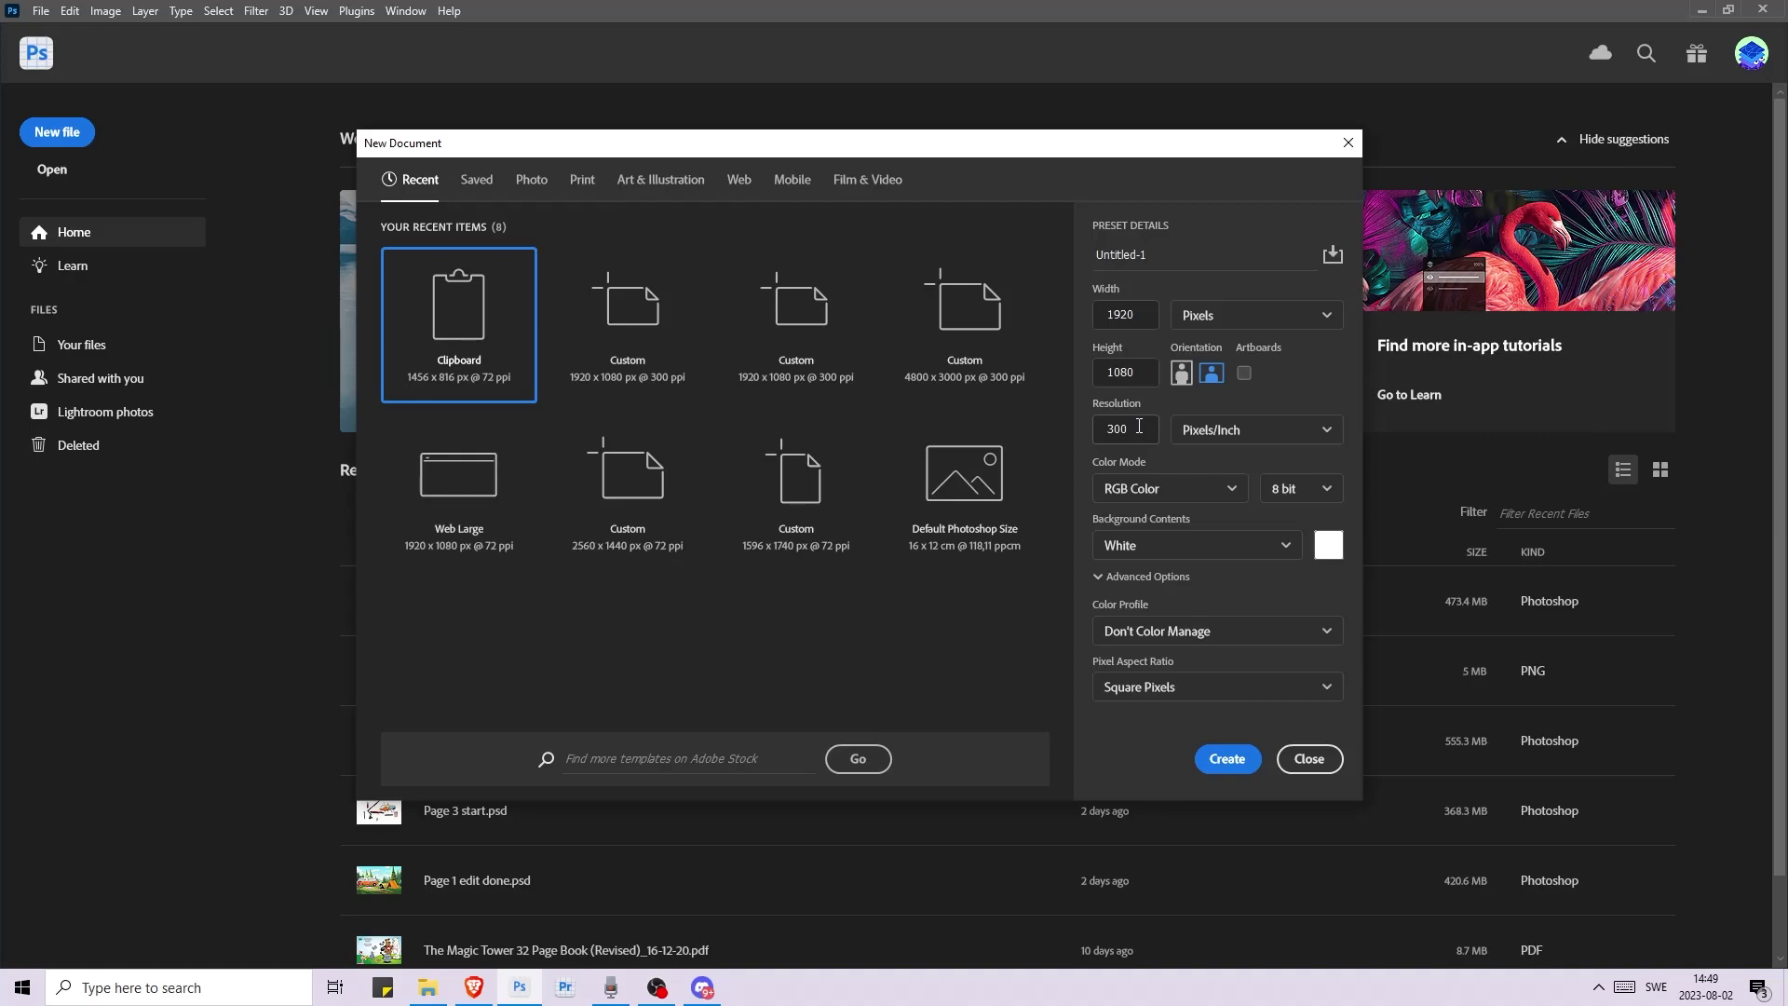
pyautogui.click(1227, 760)
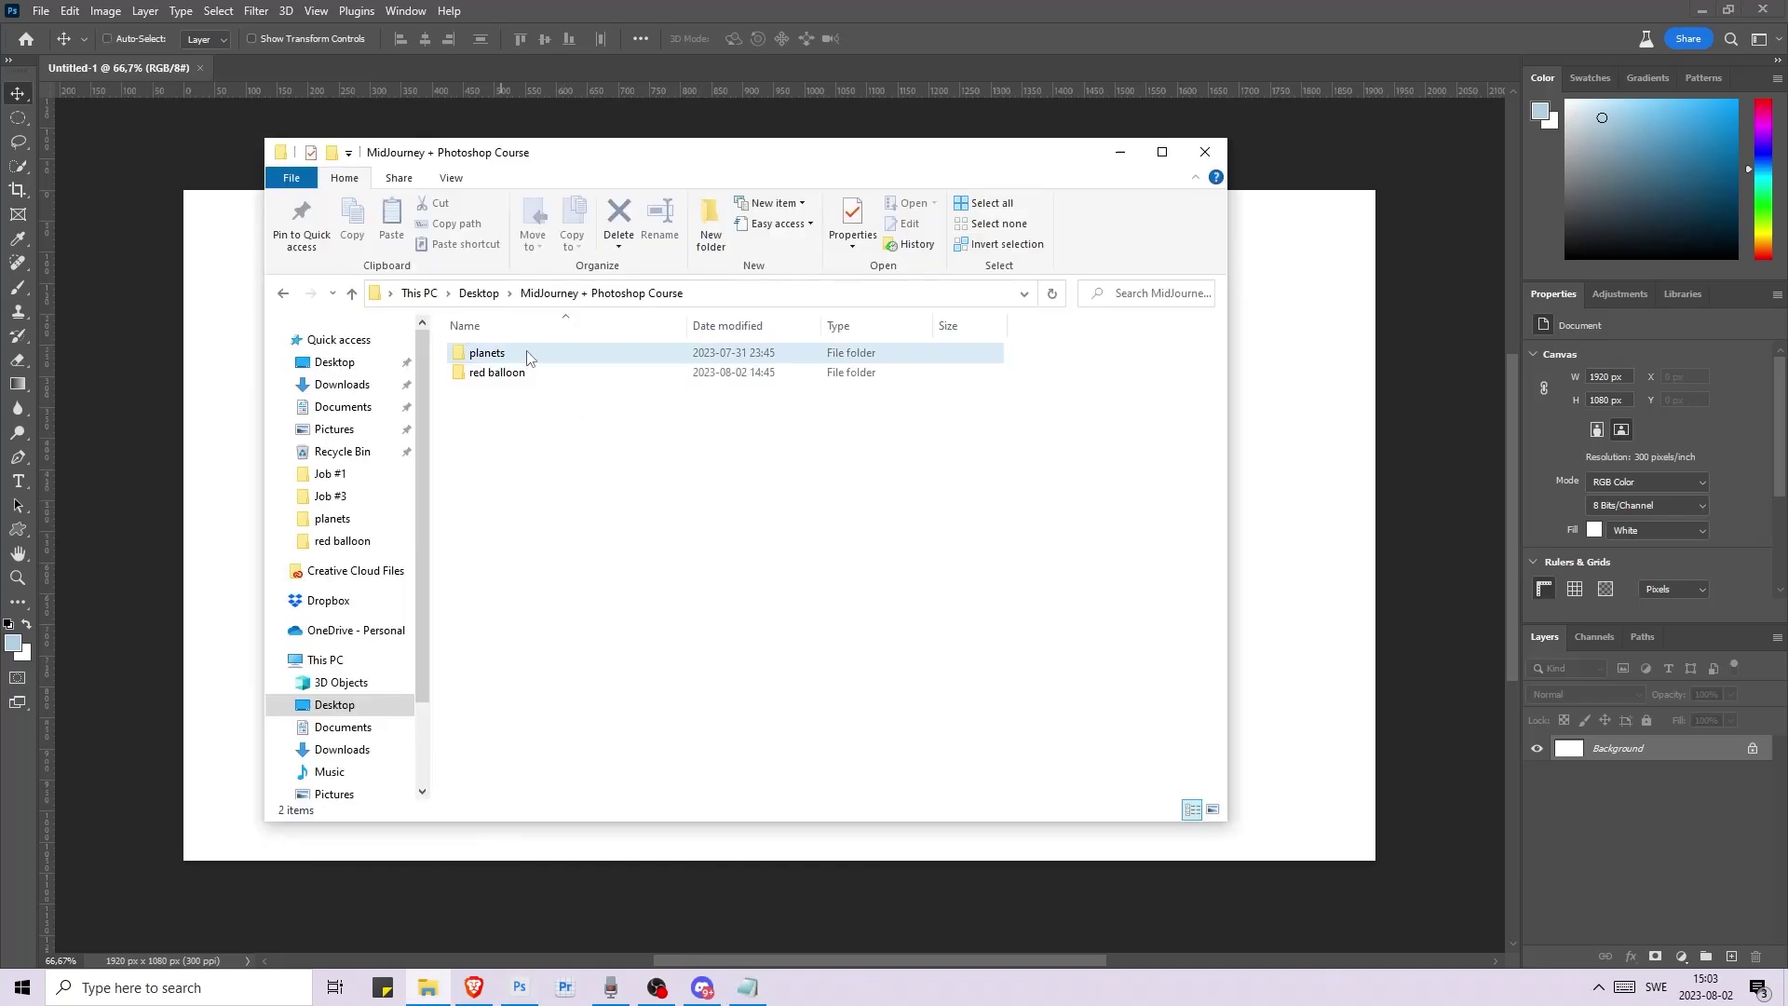
# - Place the second cute red balloon character sheet from the red balloon folder and scale it to about 30%
pyautogui.doubleClick(568, 372)
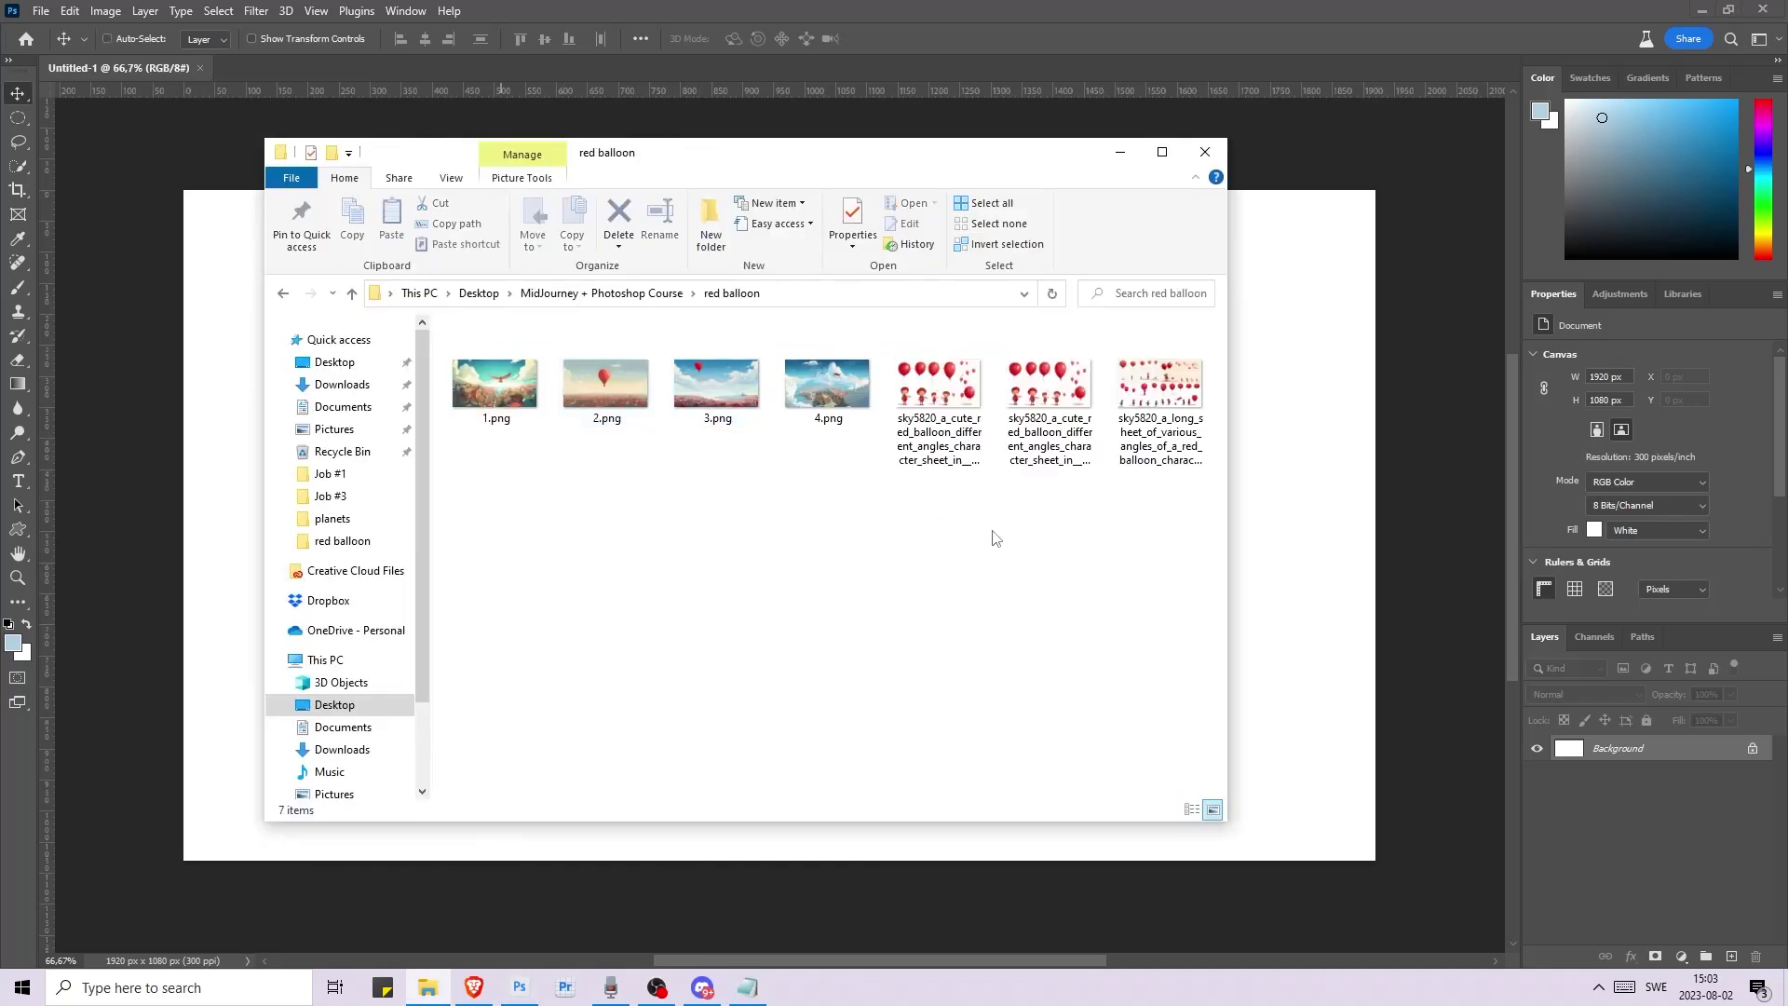
pyautogui.moveTo(1058, 381); pyautogui.dragTo(1301, 387)
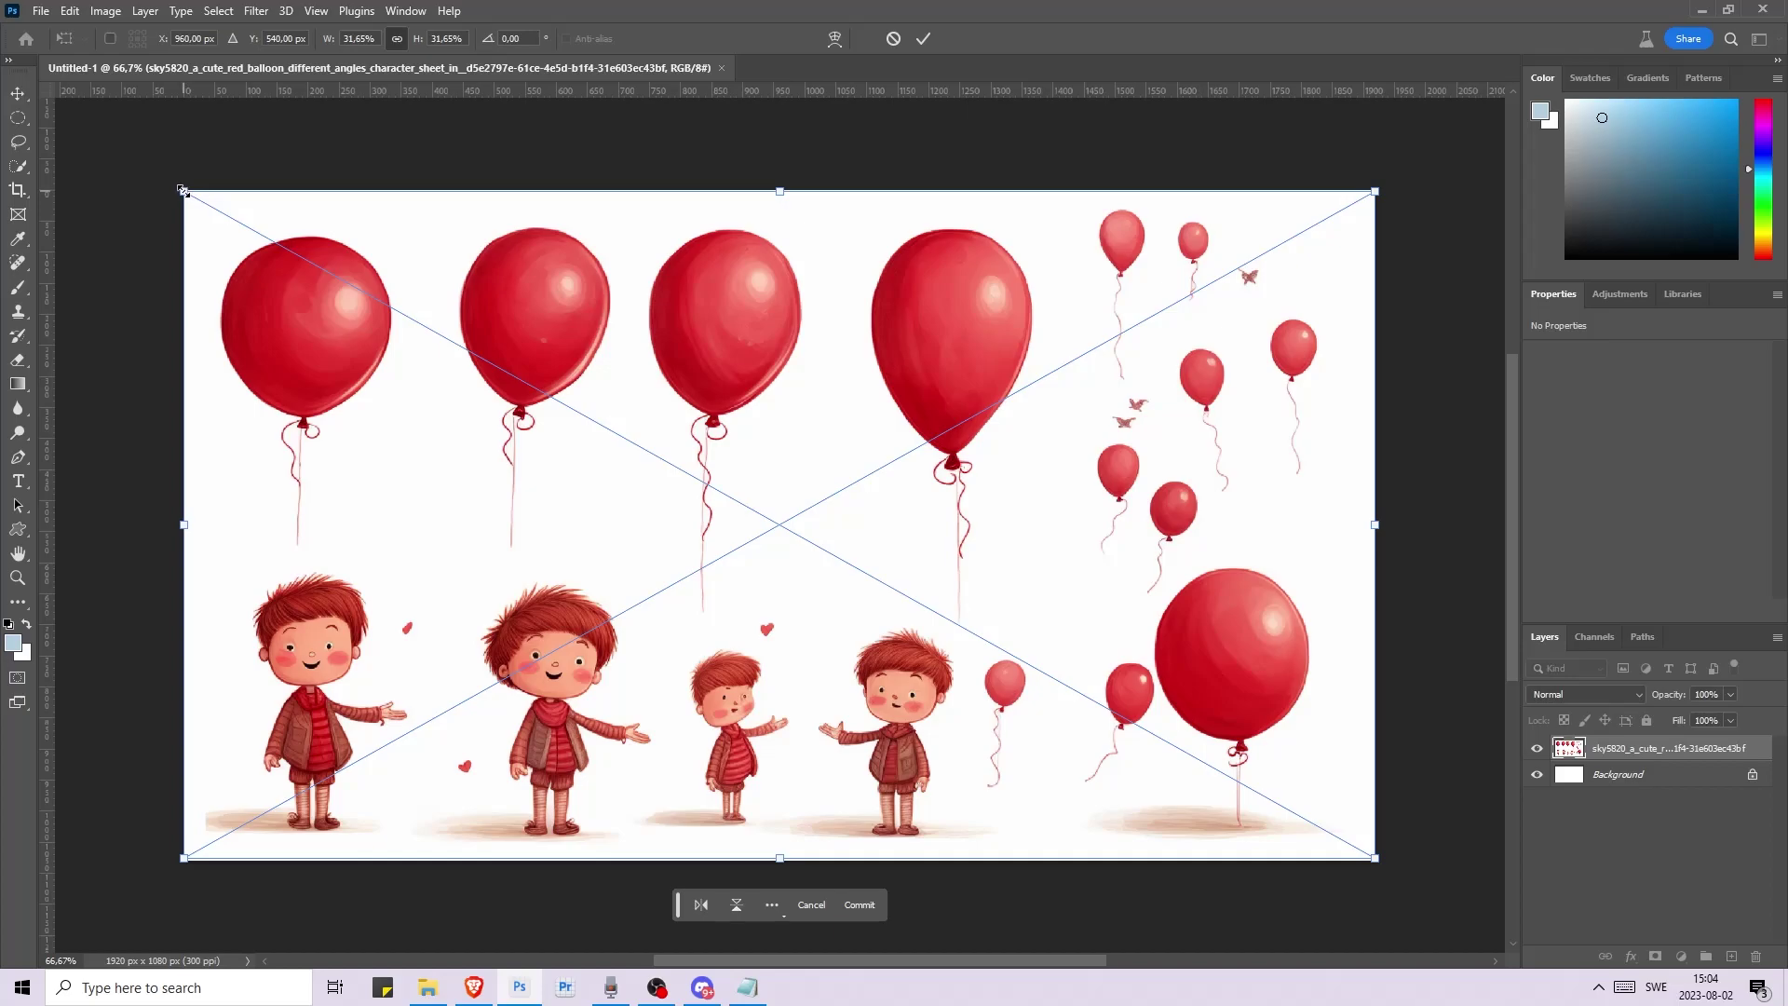
pyautogui.moveTo(183, 191); pyautogui.dragTo(244, 222)
pyautogui.moveTo(819, 478); pyautogui.dragTo(791, 470)
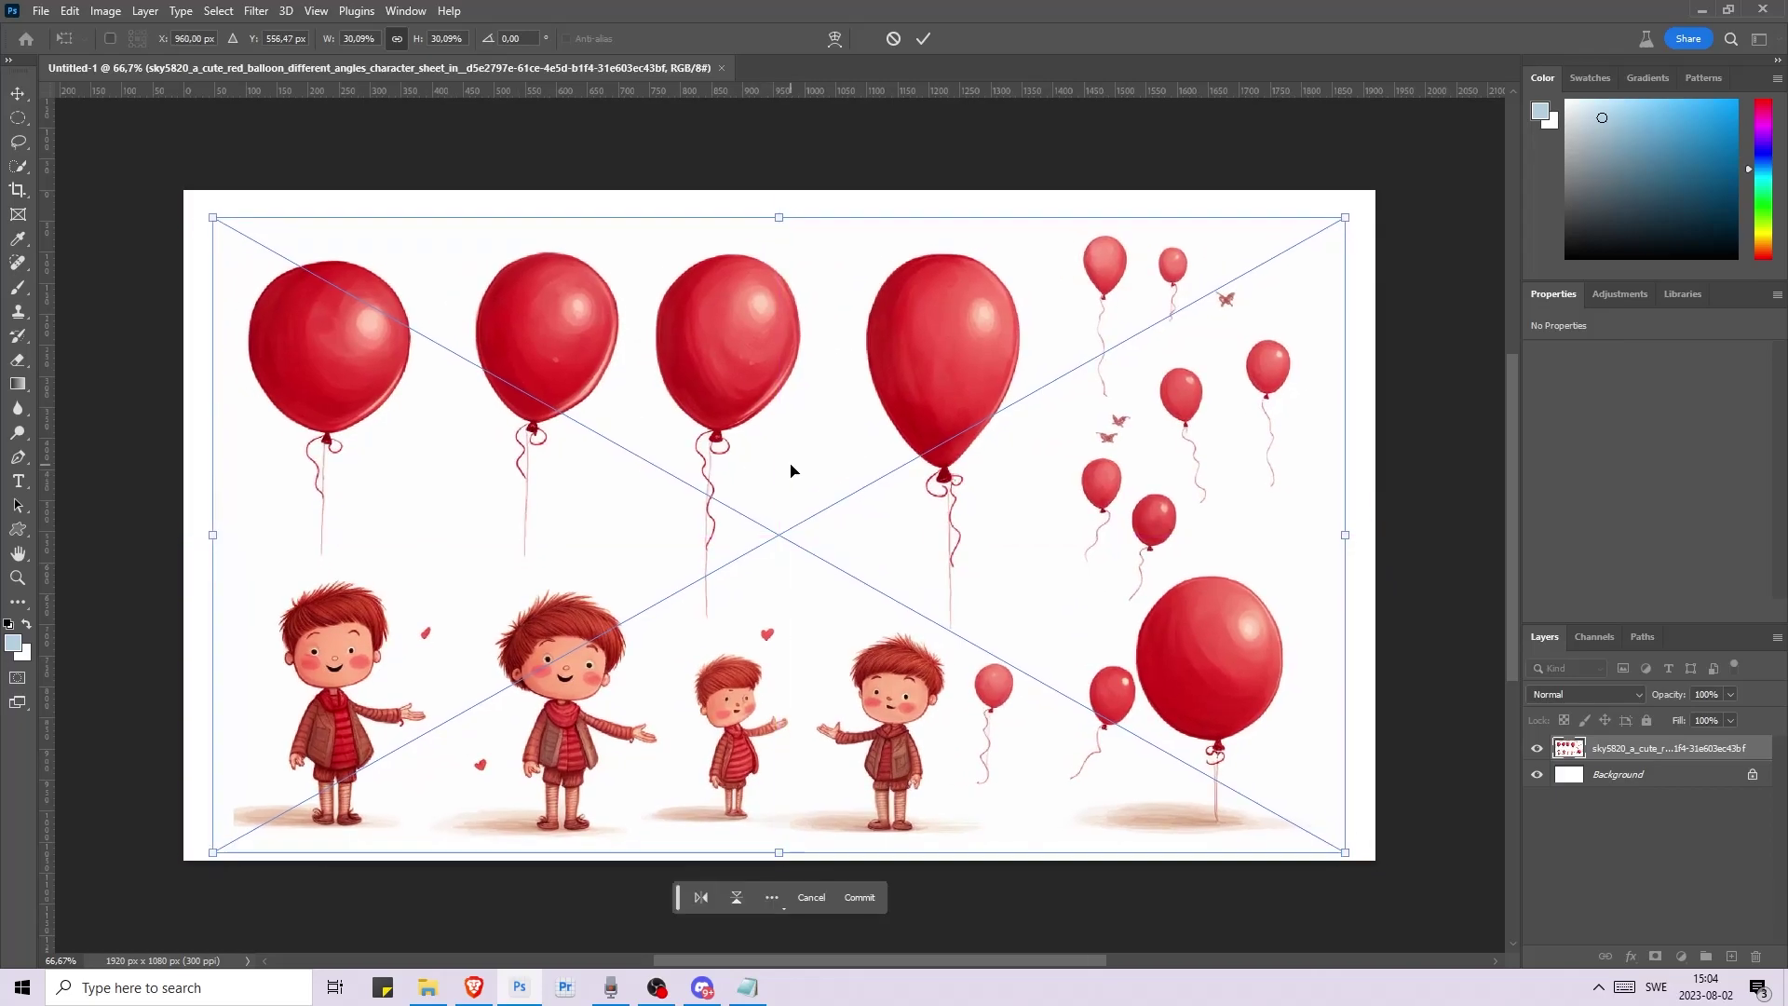
pyautogui.press('Return')
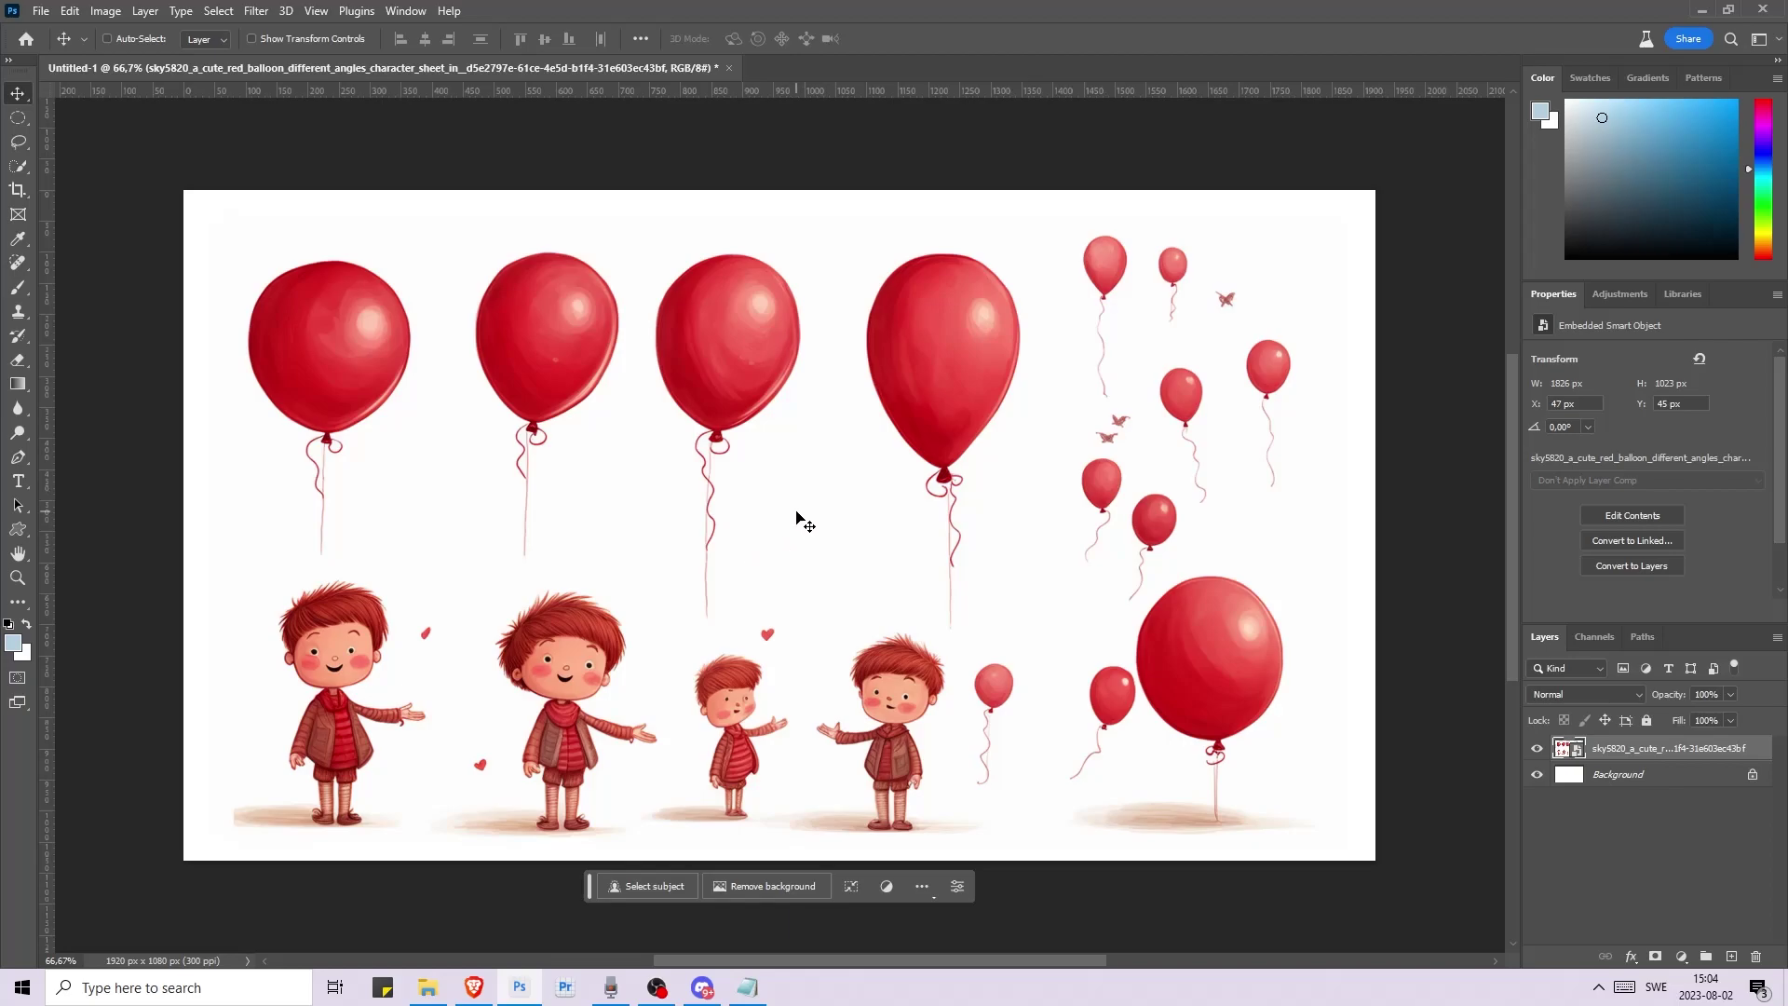
# - Scale the placed balloon sheet down to about 25.8% and position it near the middle of the canvas
pyautogui.moveTo(806, 521)
pyautogui.mouseDown()
pyautogui.moveTo(780, 522)
pyautogui.moveTo(820, 508)
pyautogui.moveTo(806, 519)
pyautogui.mouseUp()
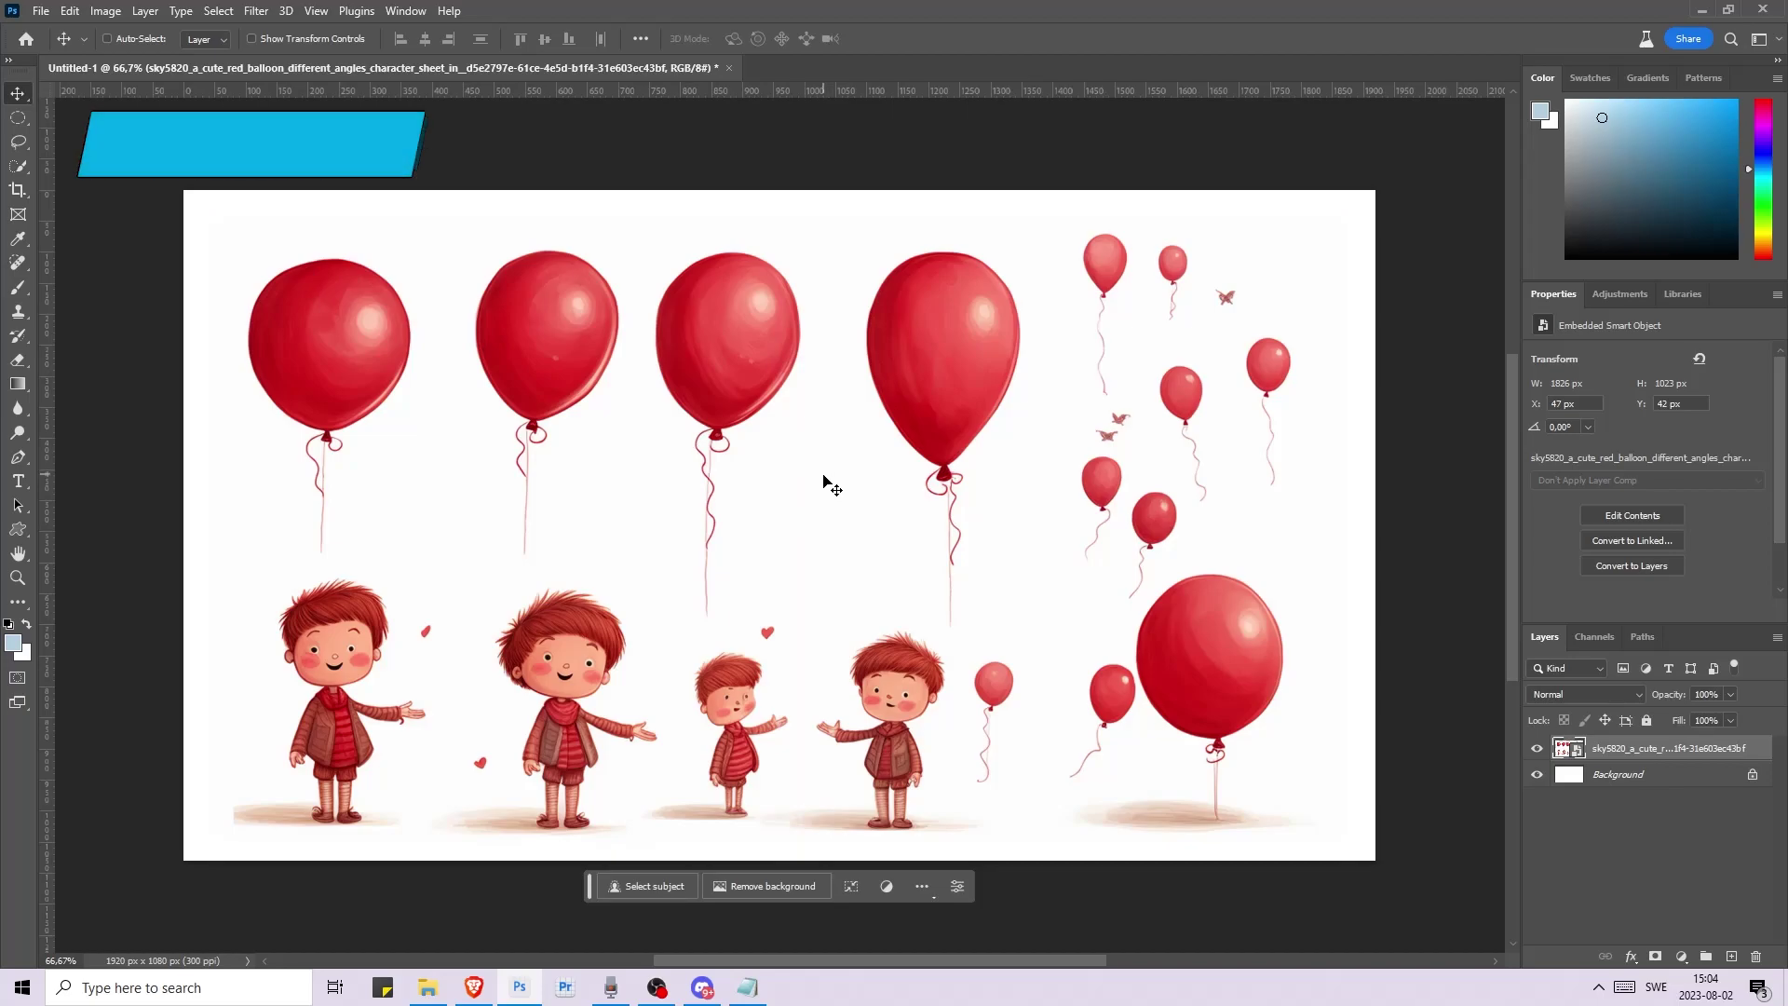
pyautogui.hotkey('ctrl', 't')
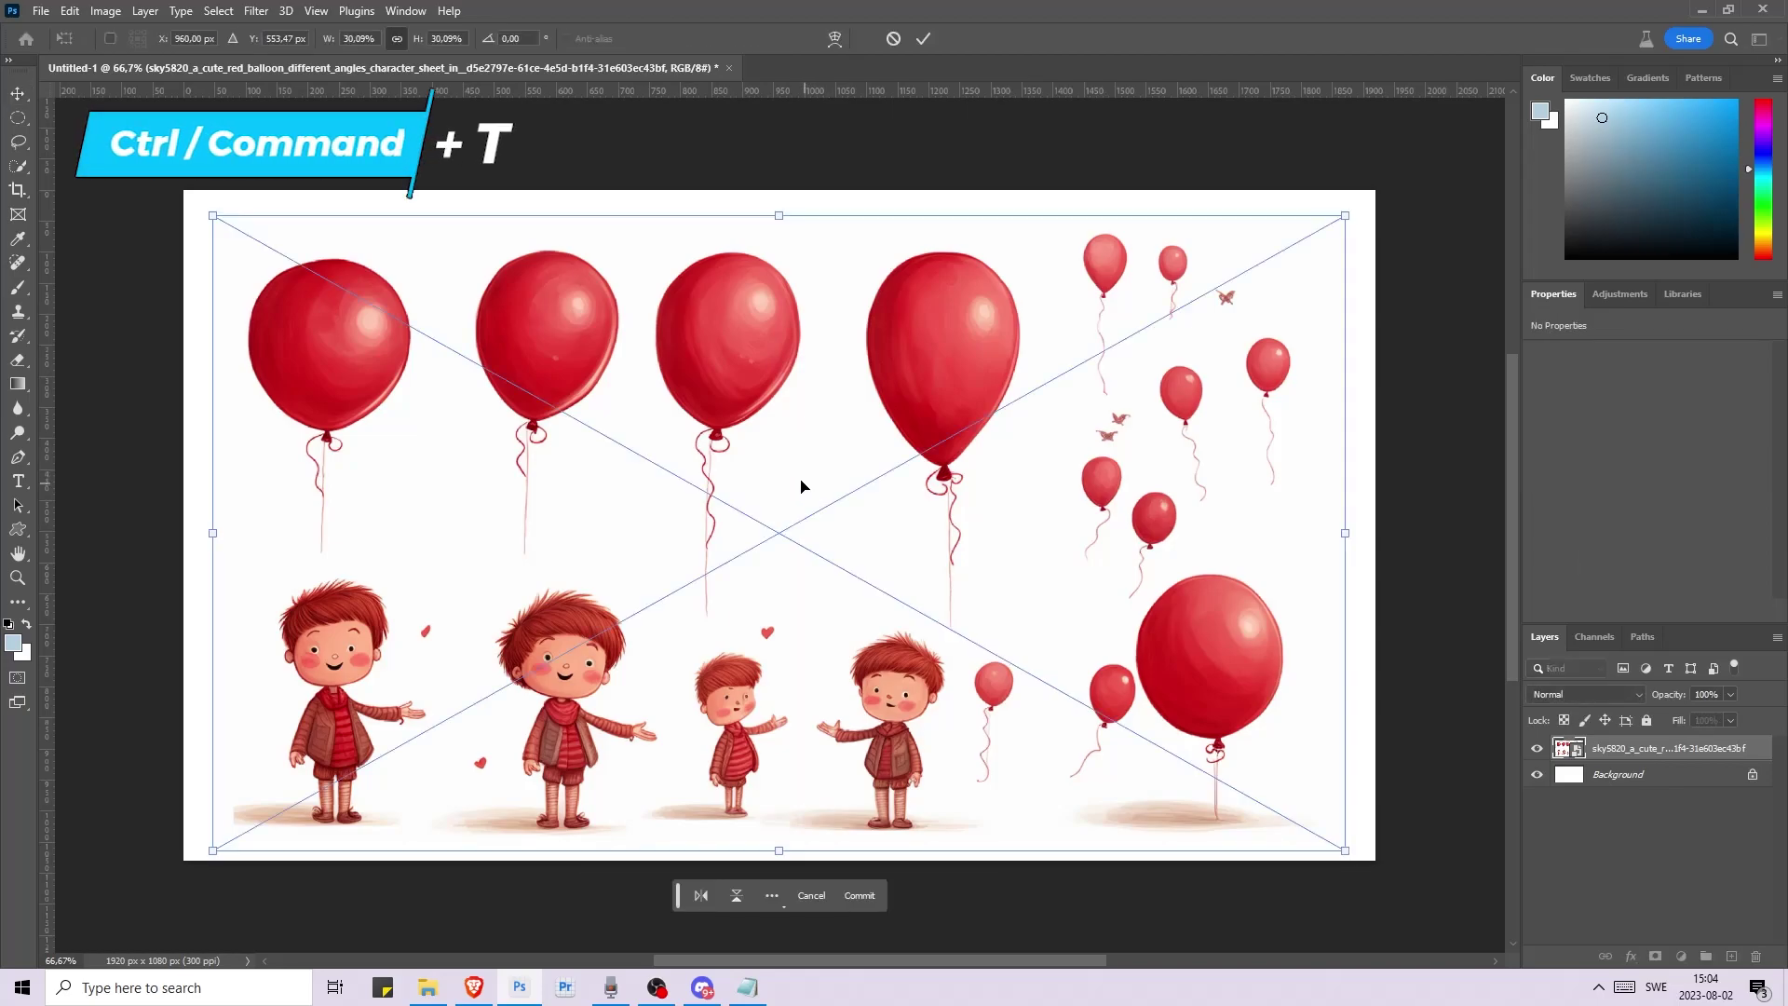
pyautogui.moveTo(216, 213); pyautogui.dragTo(288, 316)
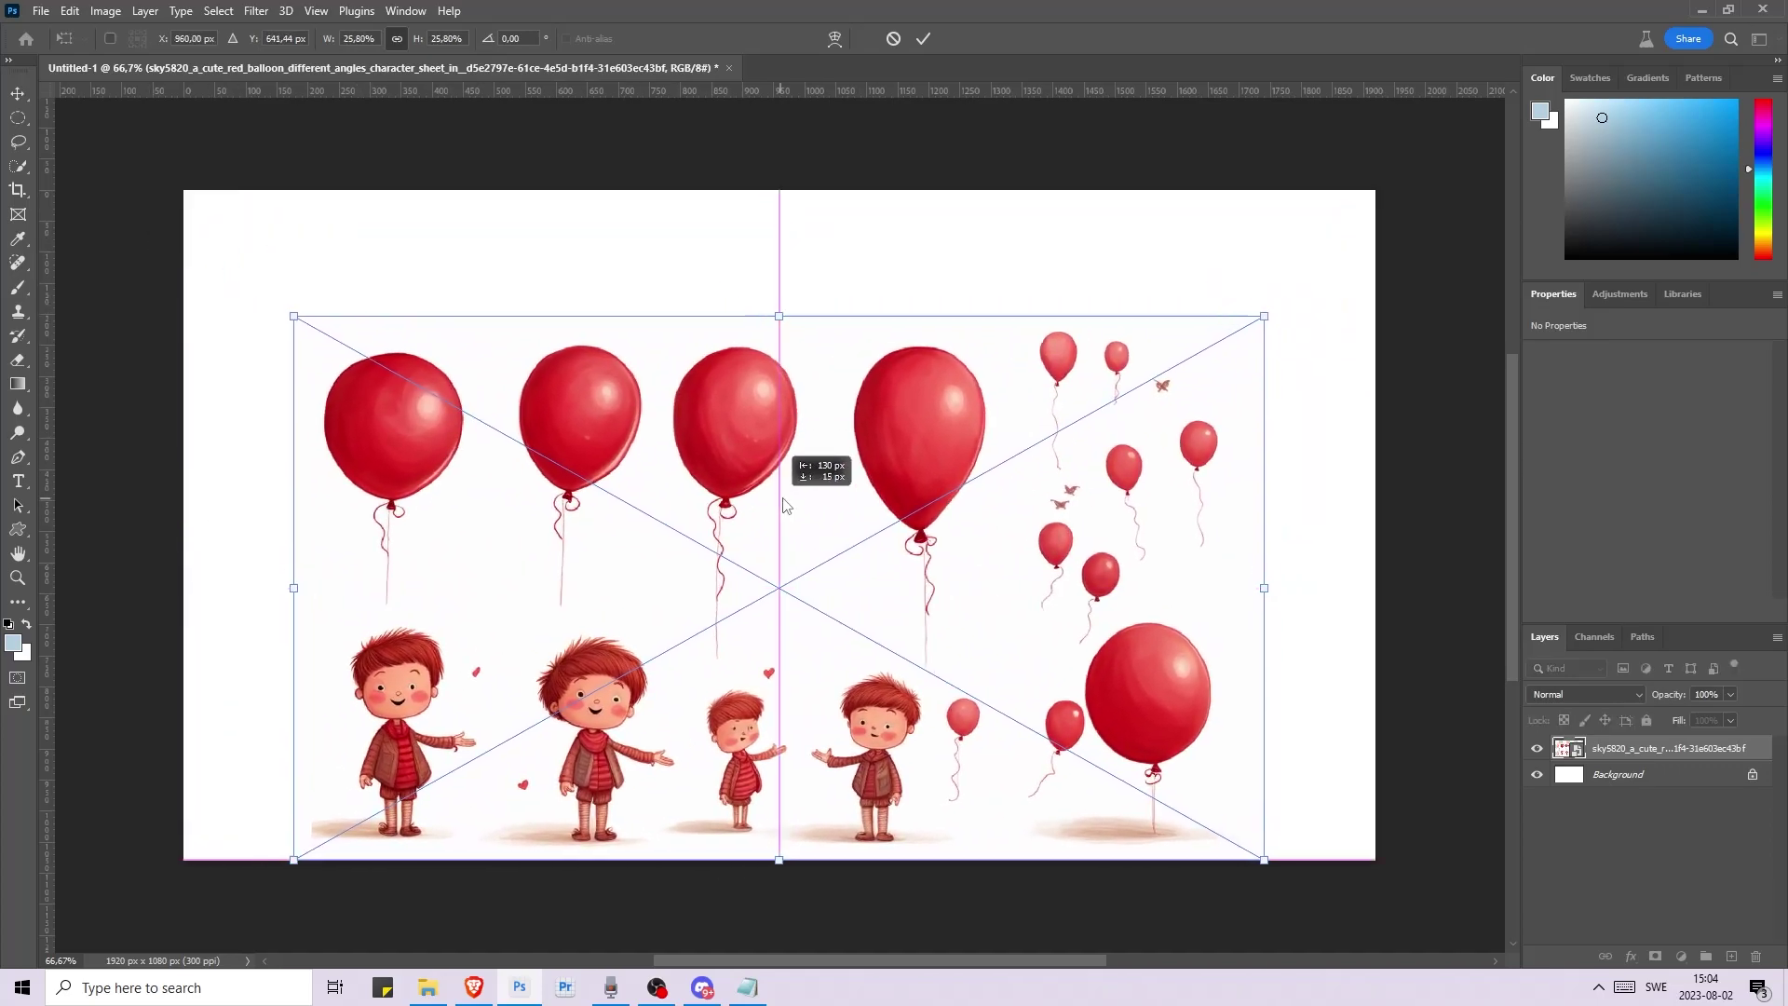
pyautogui.moveTo(751, 522); pyautogui.dragTo(744, 464)
pyautogui.press('Return')
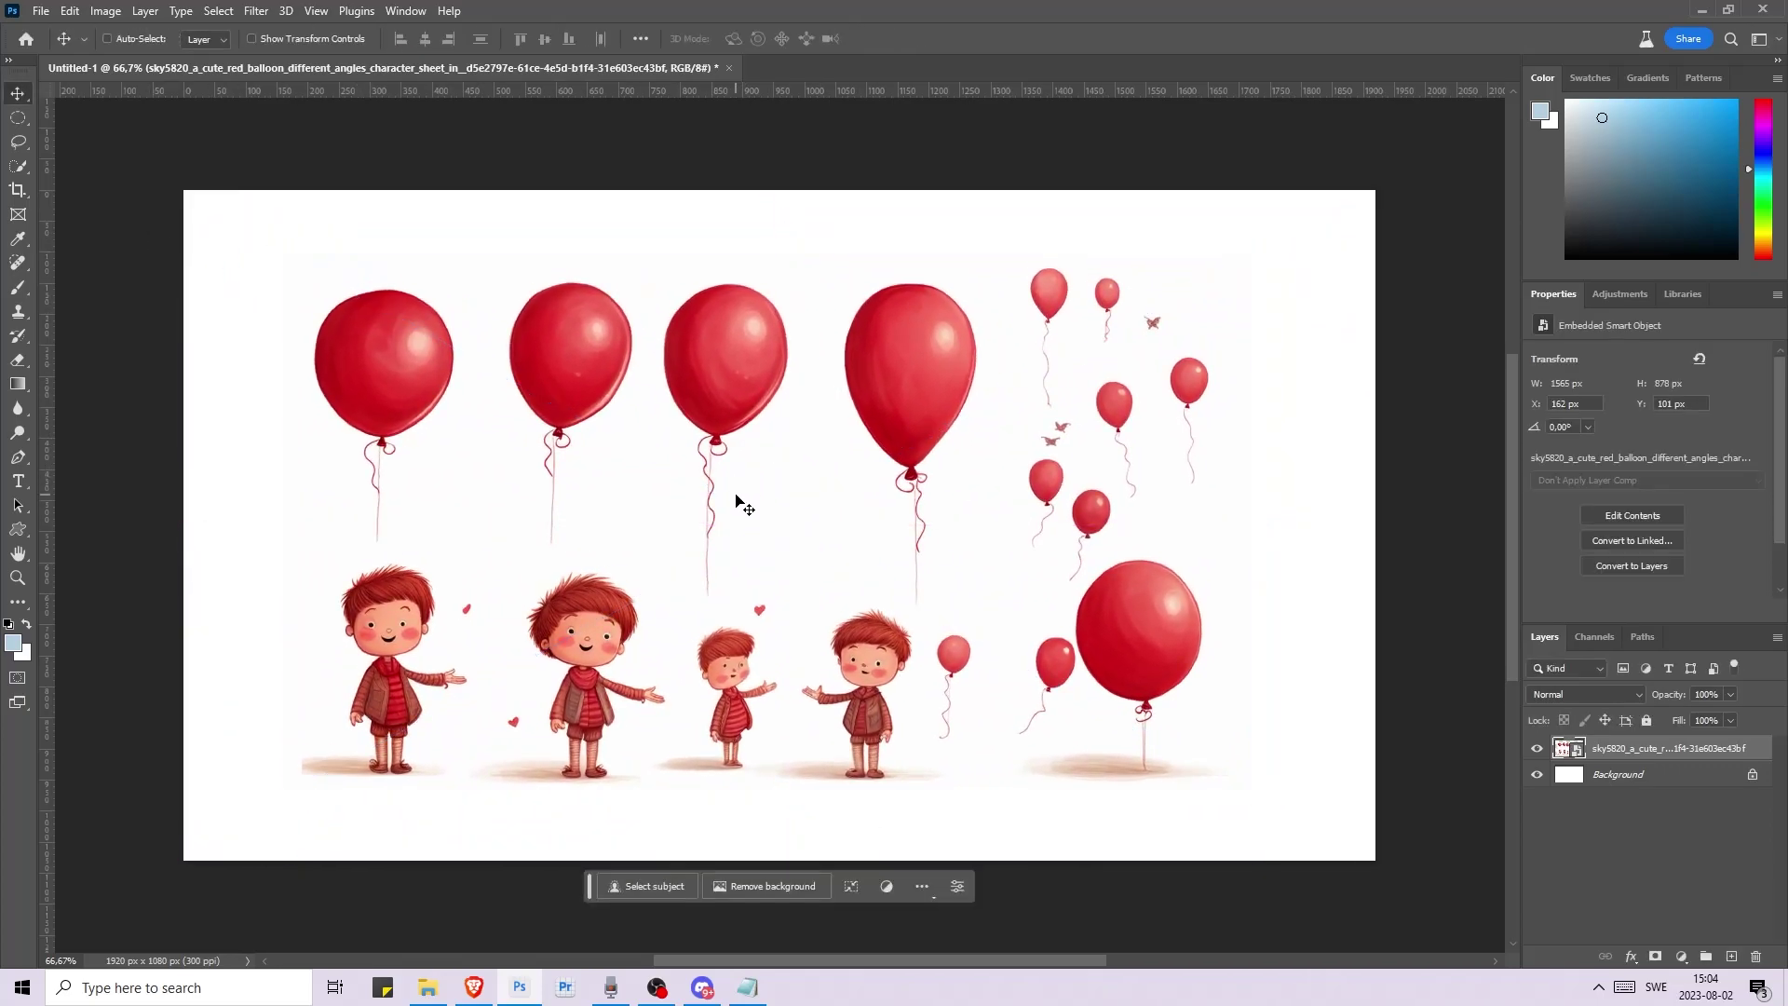
pyautogui.hotkey('ctrl', 't')
pyautogui.press('Return')
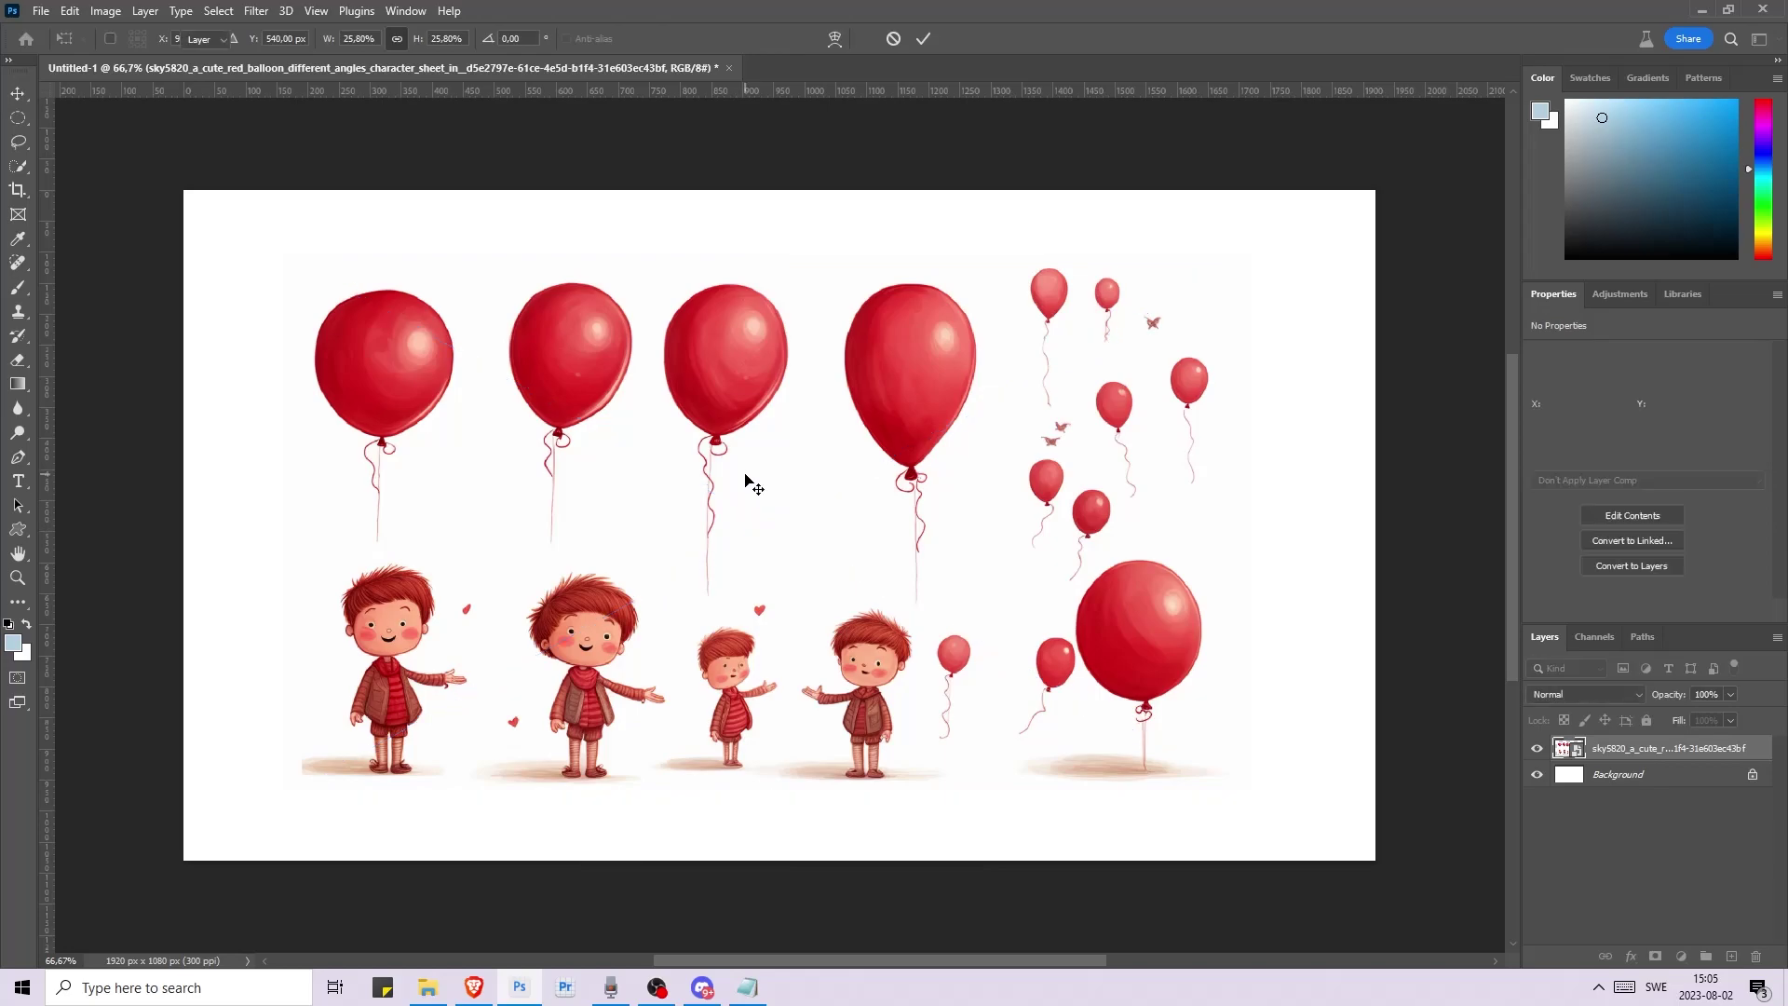
pyautogui.moveTo(718, 537); pyautogui.dragTo(771, 549)
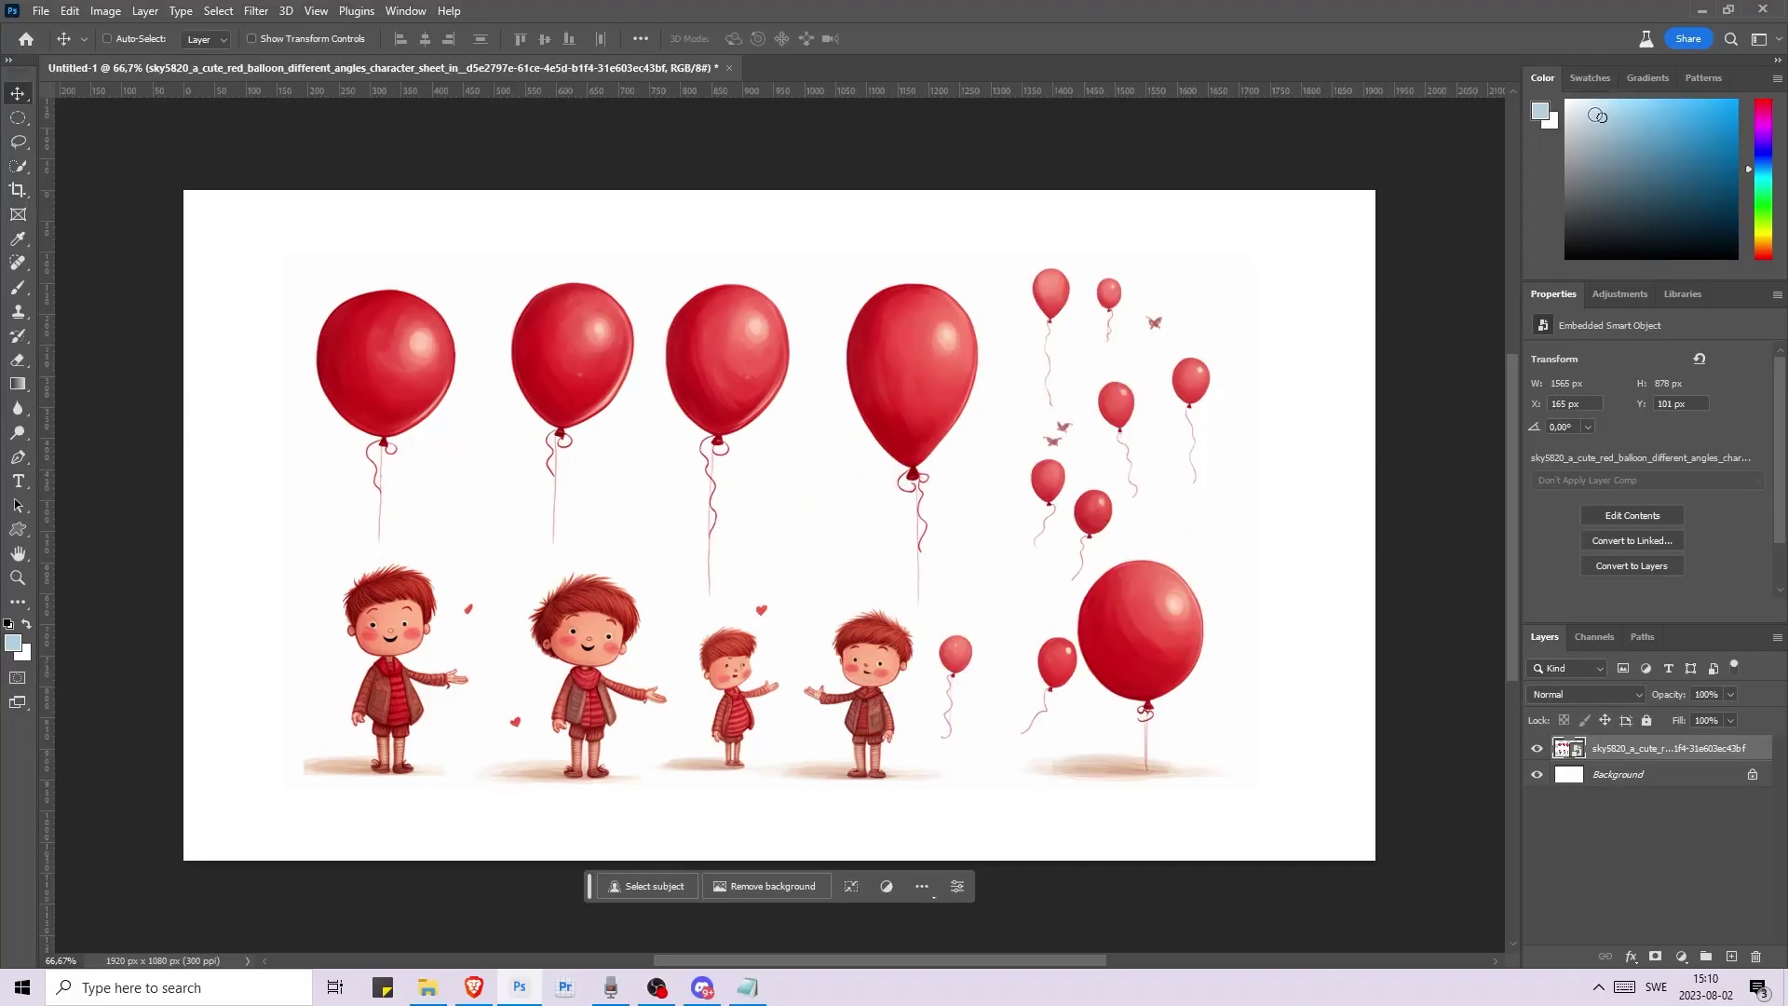
pyautogui.click(1632, 80)
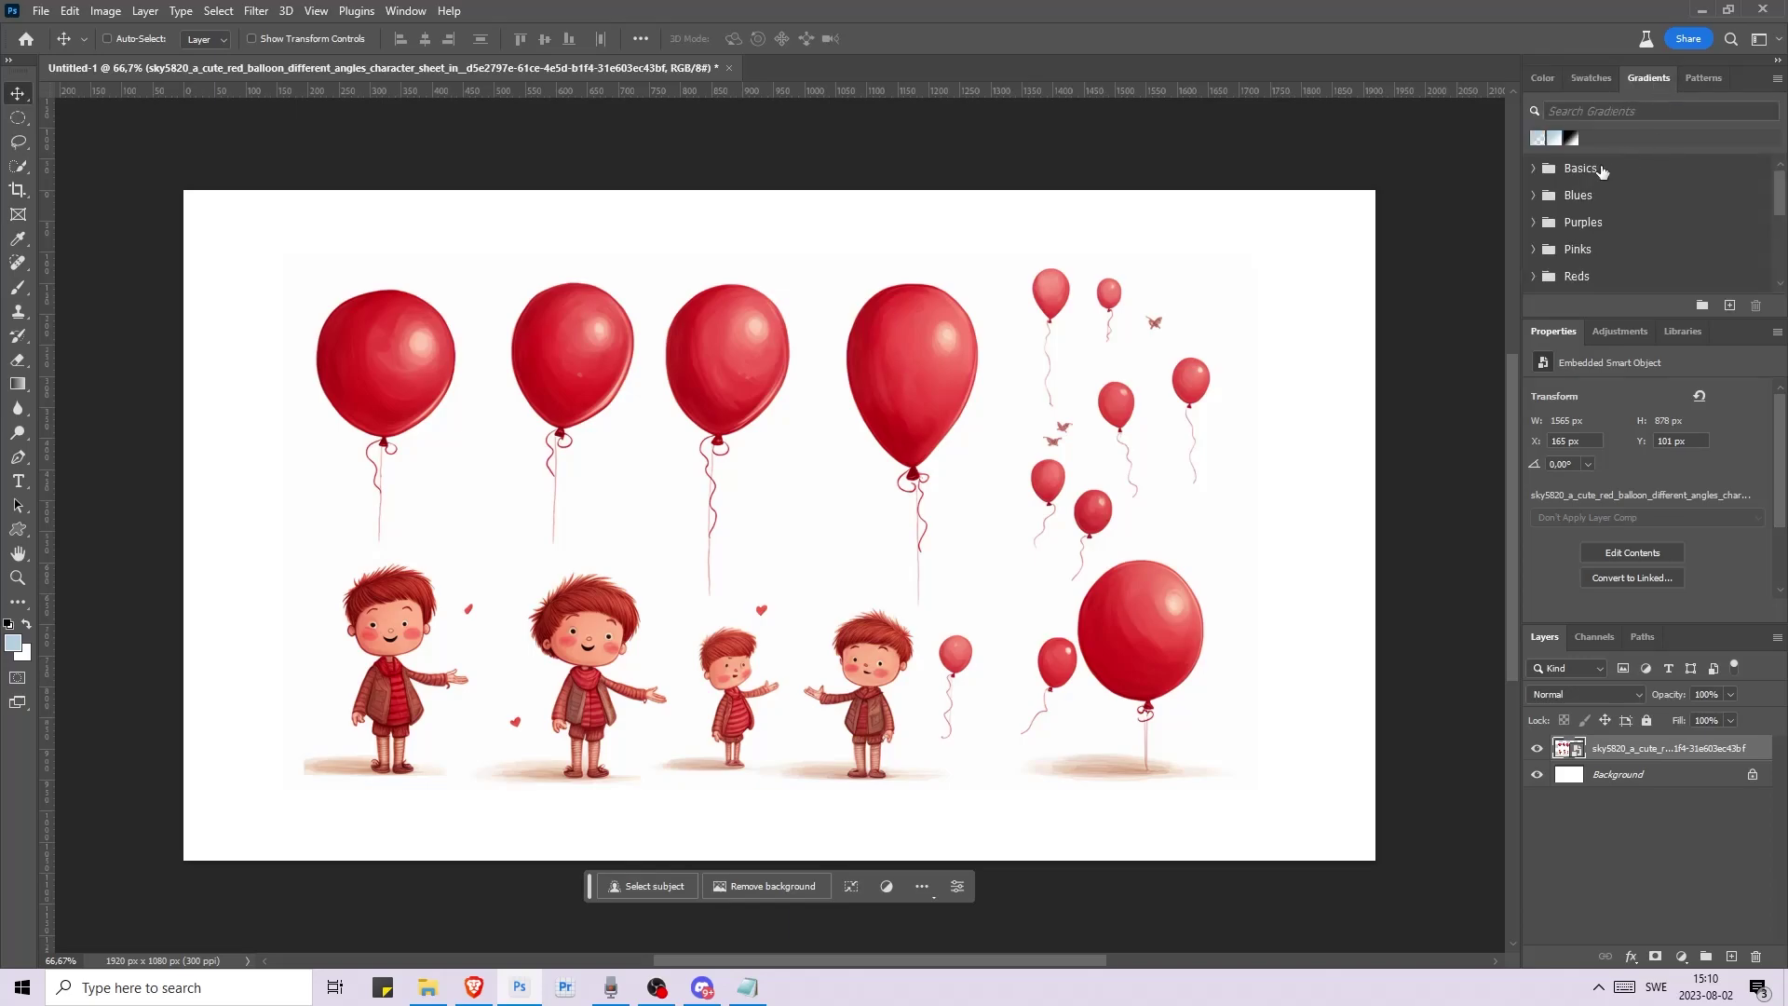
pyautogui.click(1701, 81)
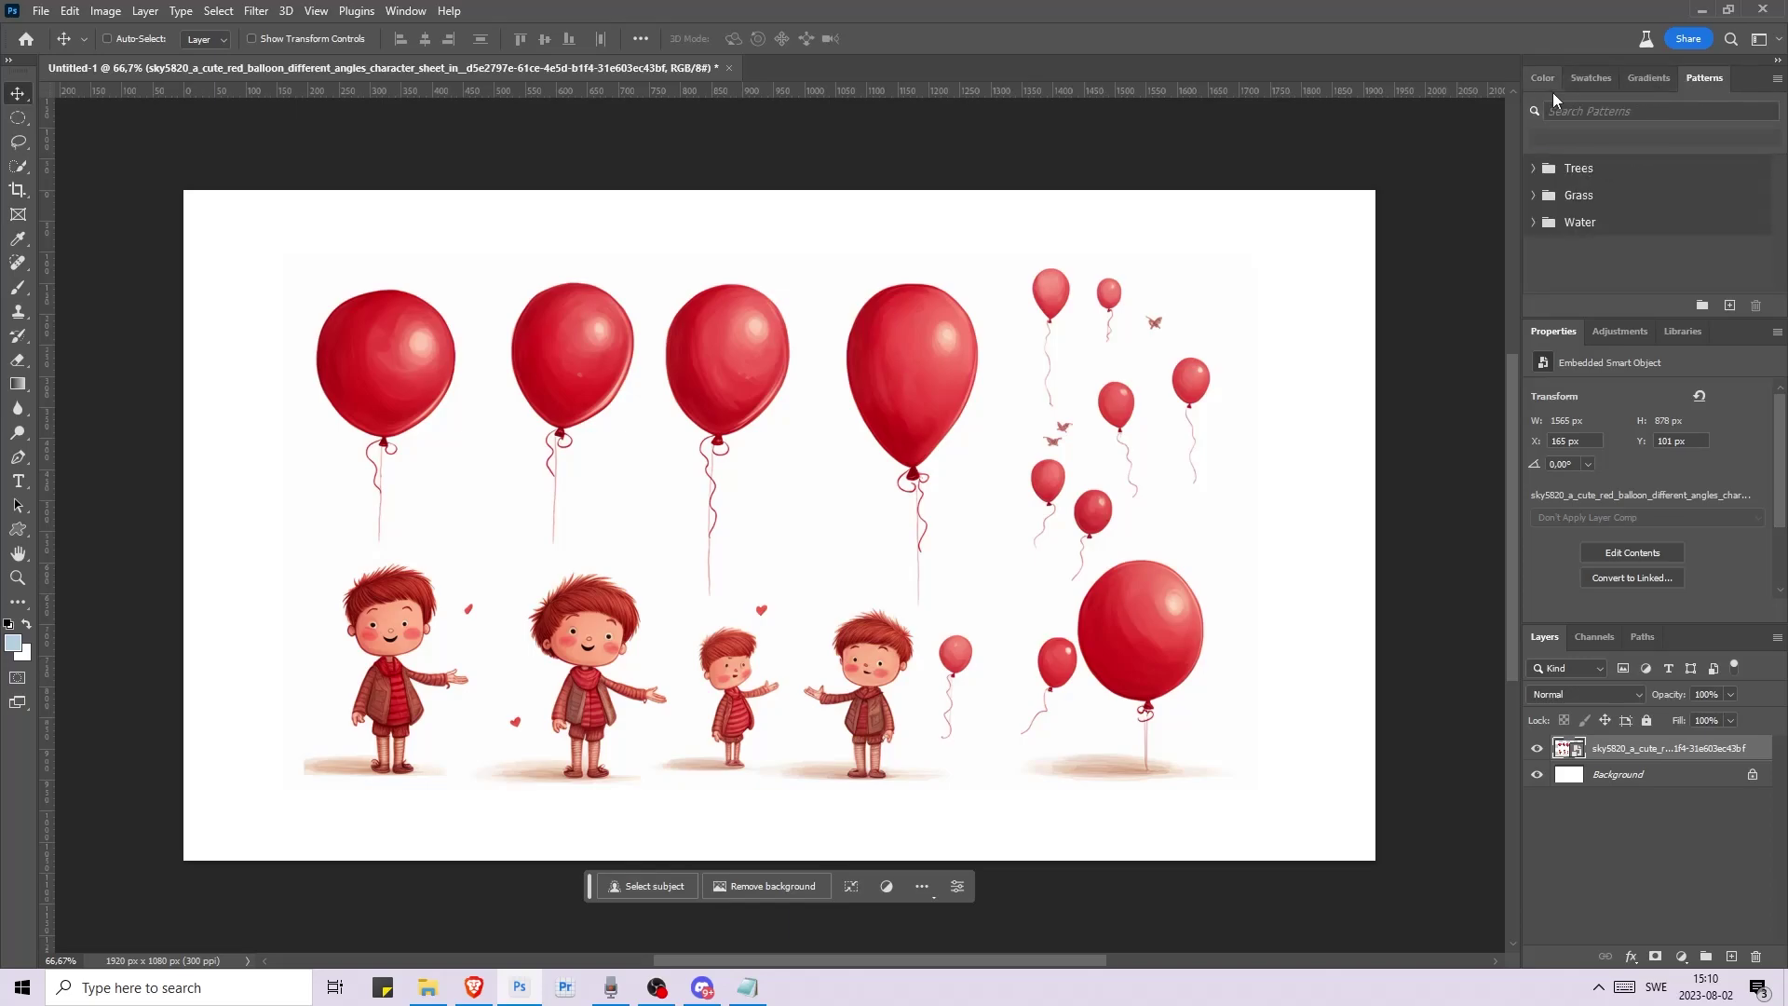
pyautogui.click(1550, 81)
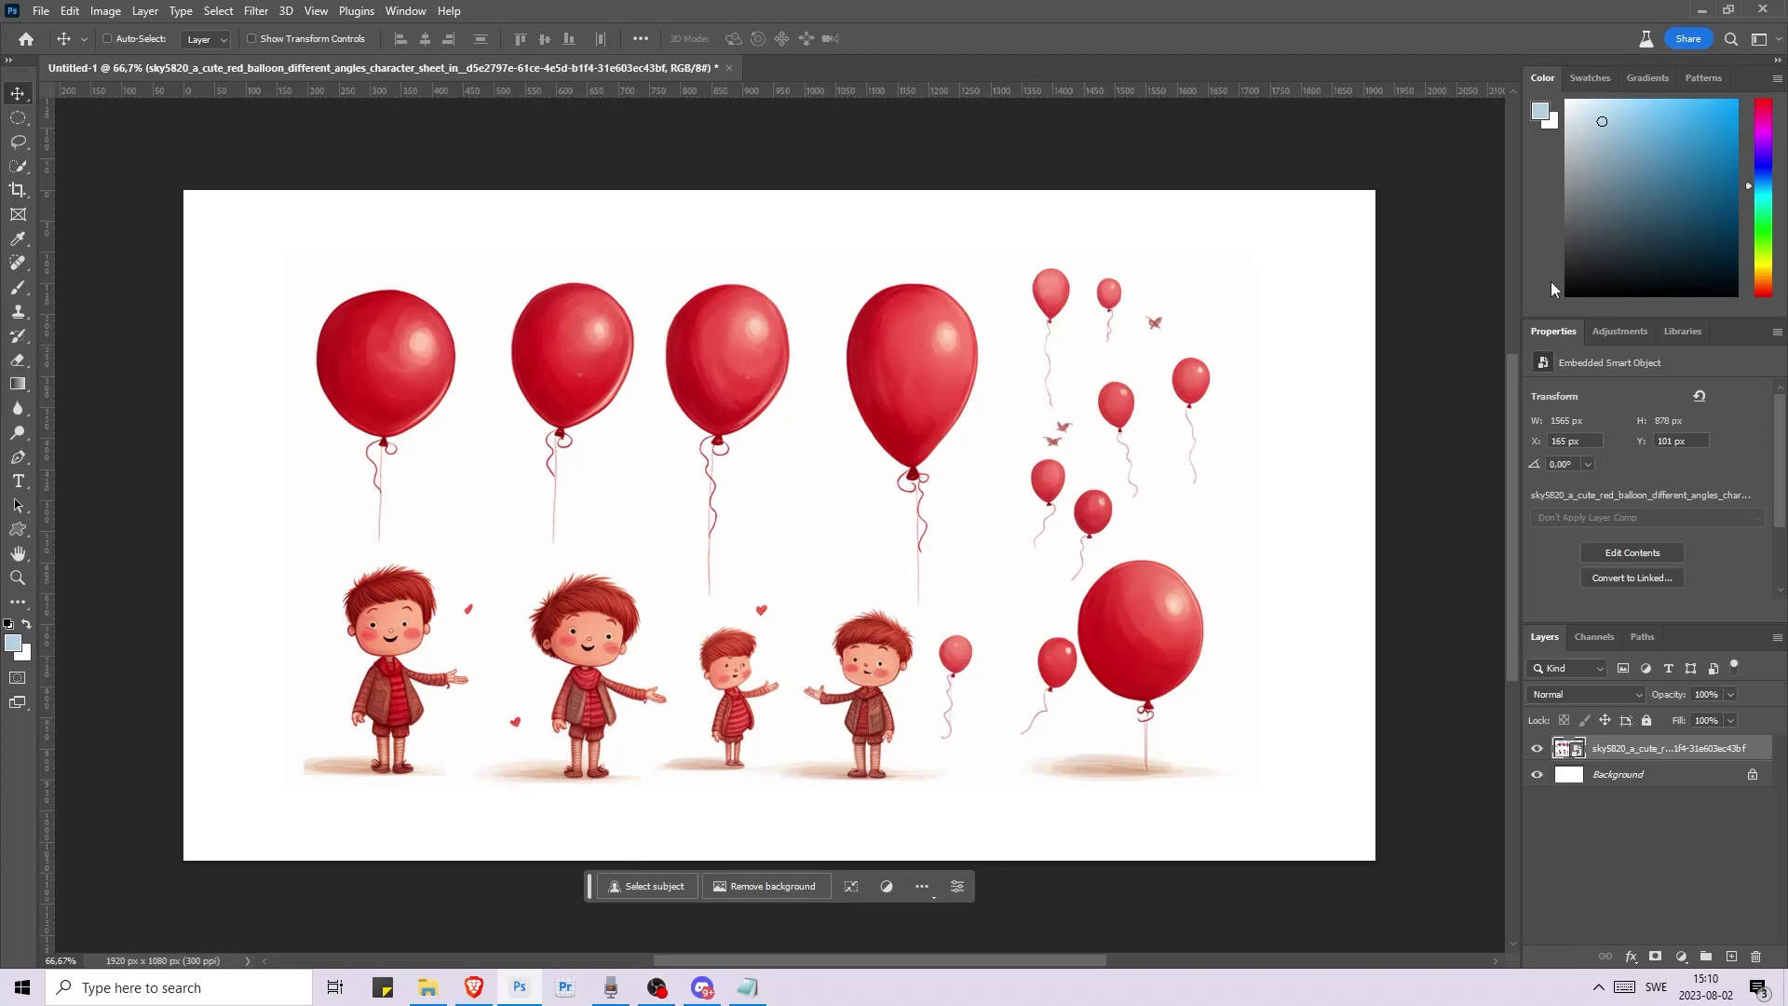
pyautogui.click(1618, 335)
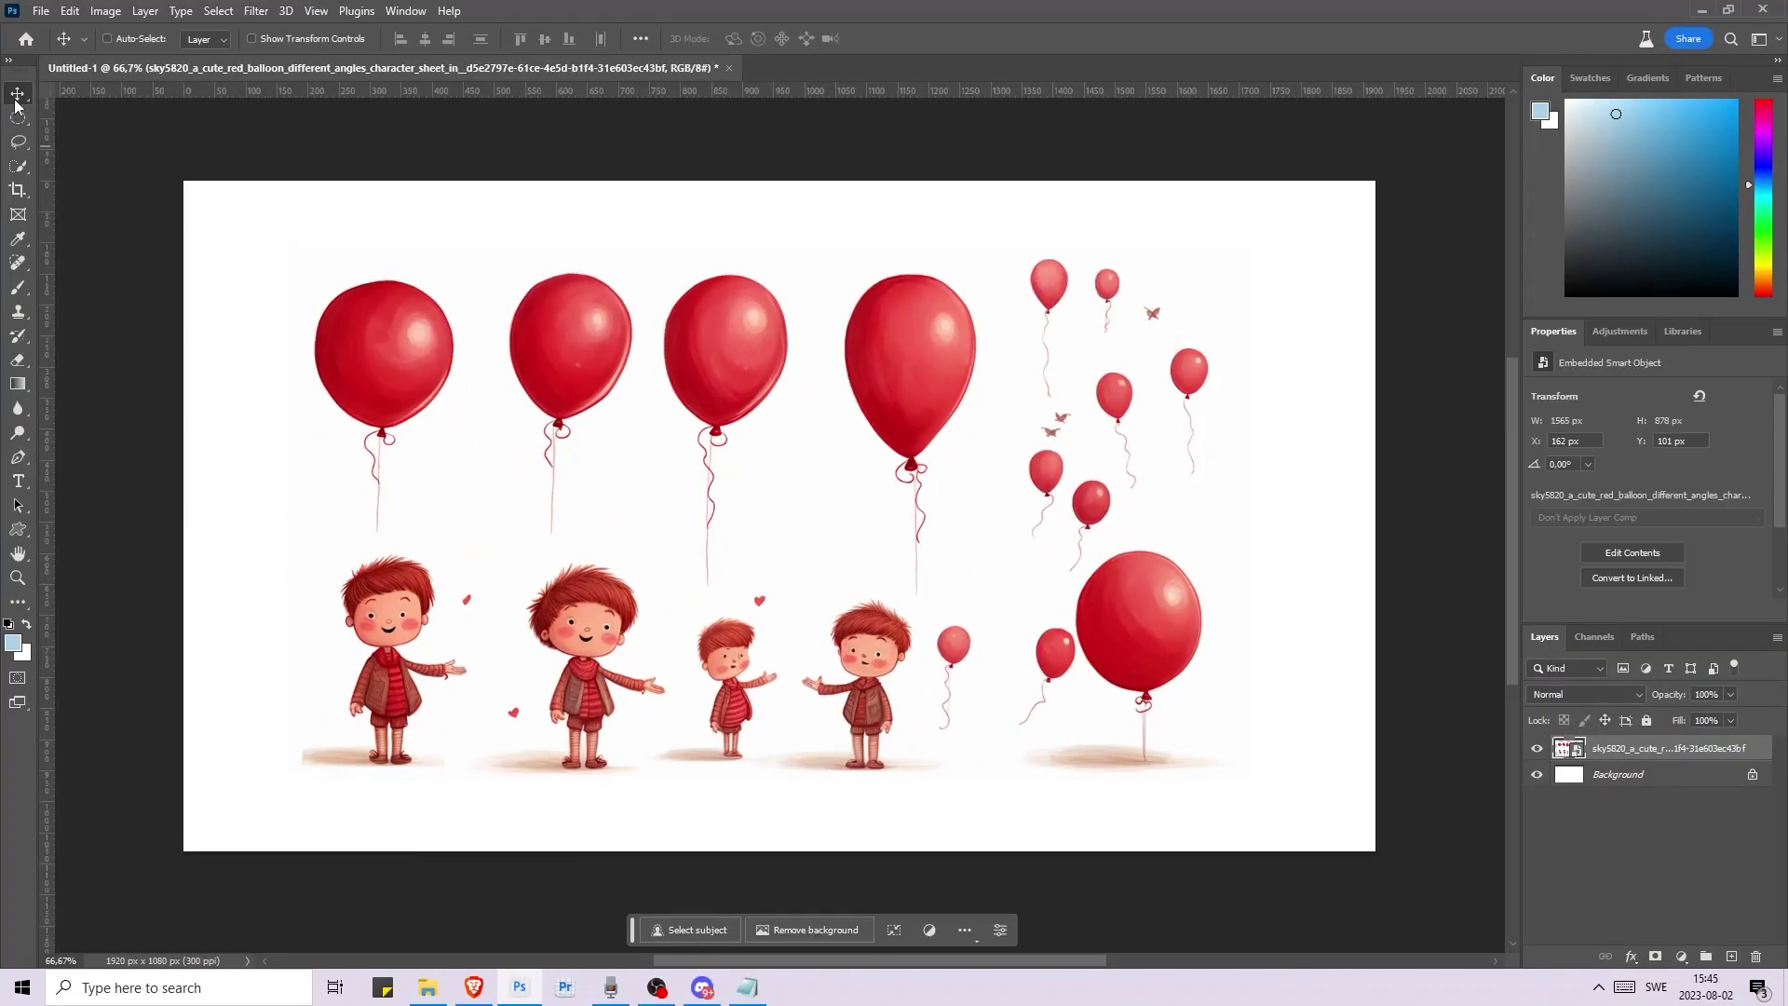
# - Reposition the balloon sheet on the canvas to about X 202 px and Y 113 px
pyautogui.moveTo(765, 485)
pyautogui.mouseDown()
pyautogui.moveTo(766, 471)
pyautogui.moveTo(777, 511)
pyautogui.moveTo(758, 499)
pyautogui.mouseUp()
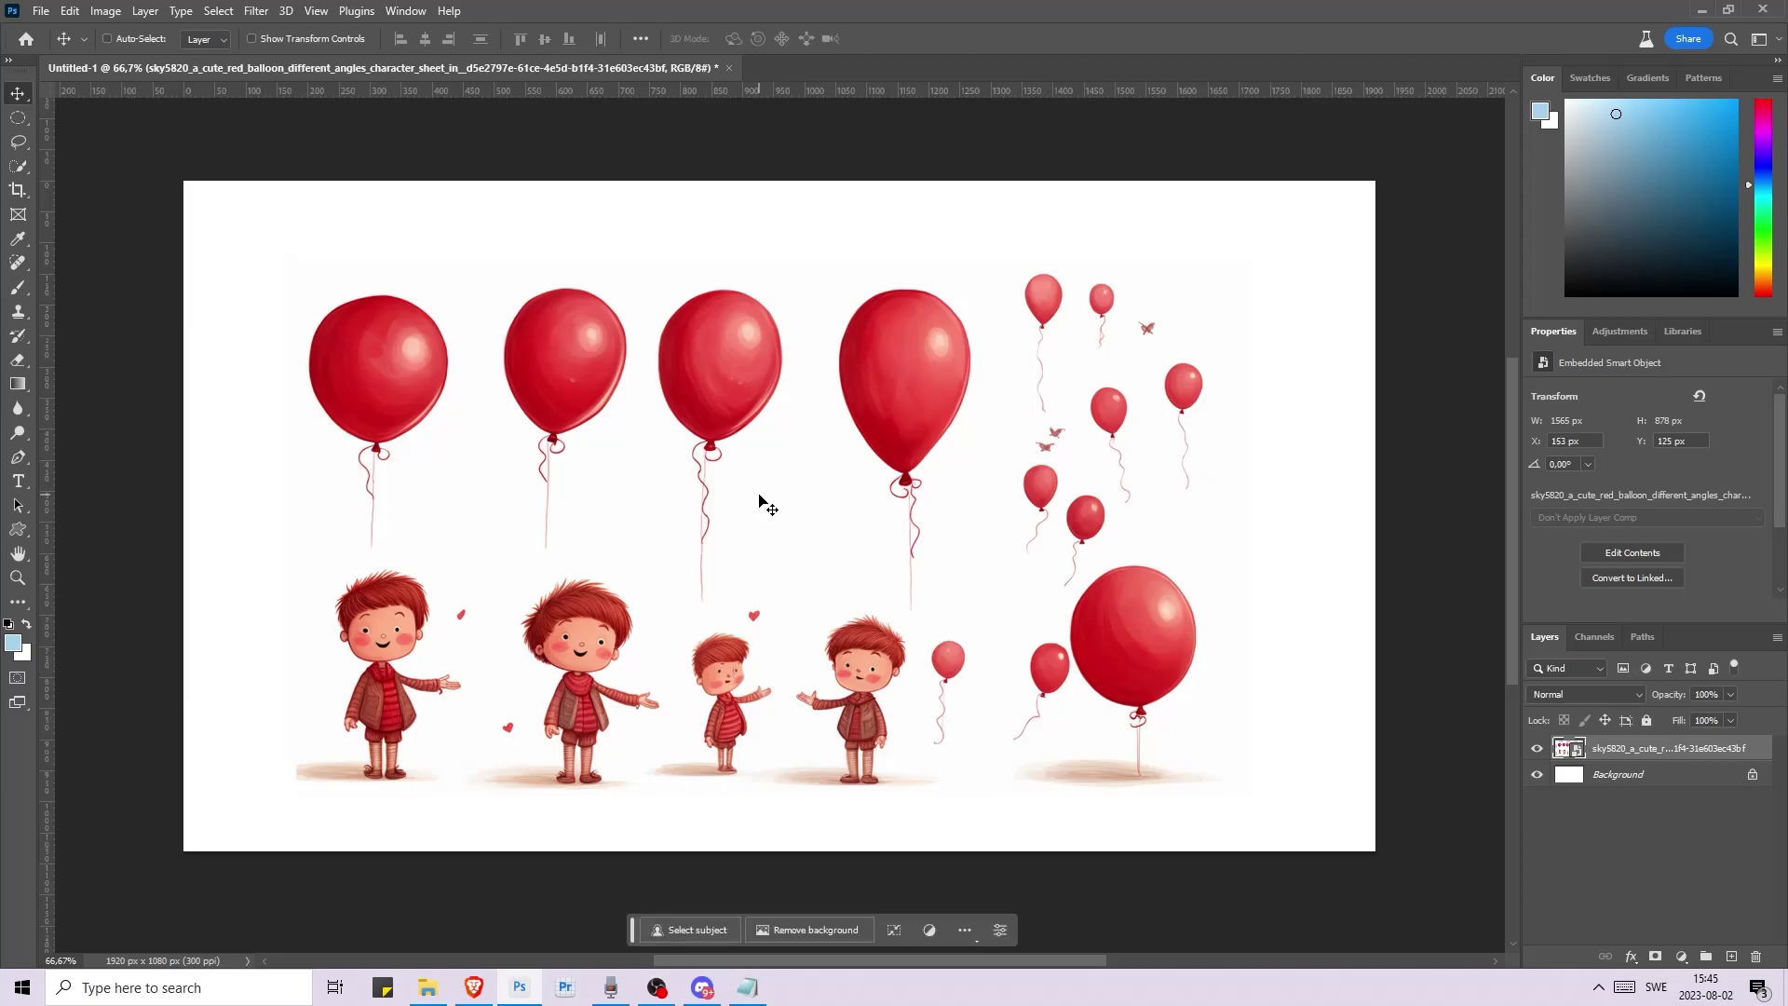
pyautogui.click(1752, 774)
pyautogui.moveTo(1320, 571); pyautogui.dragTo(1128, 561)
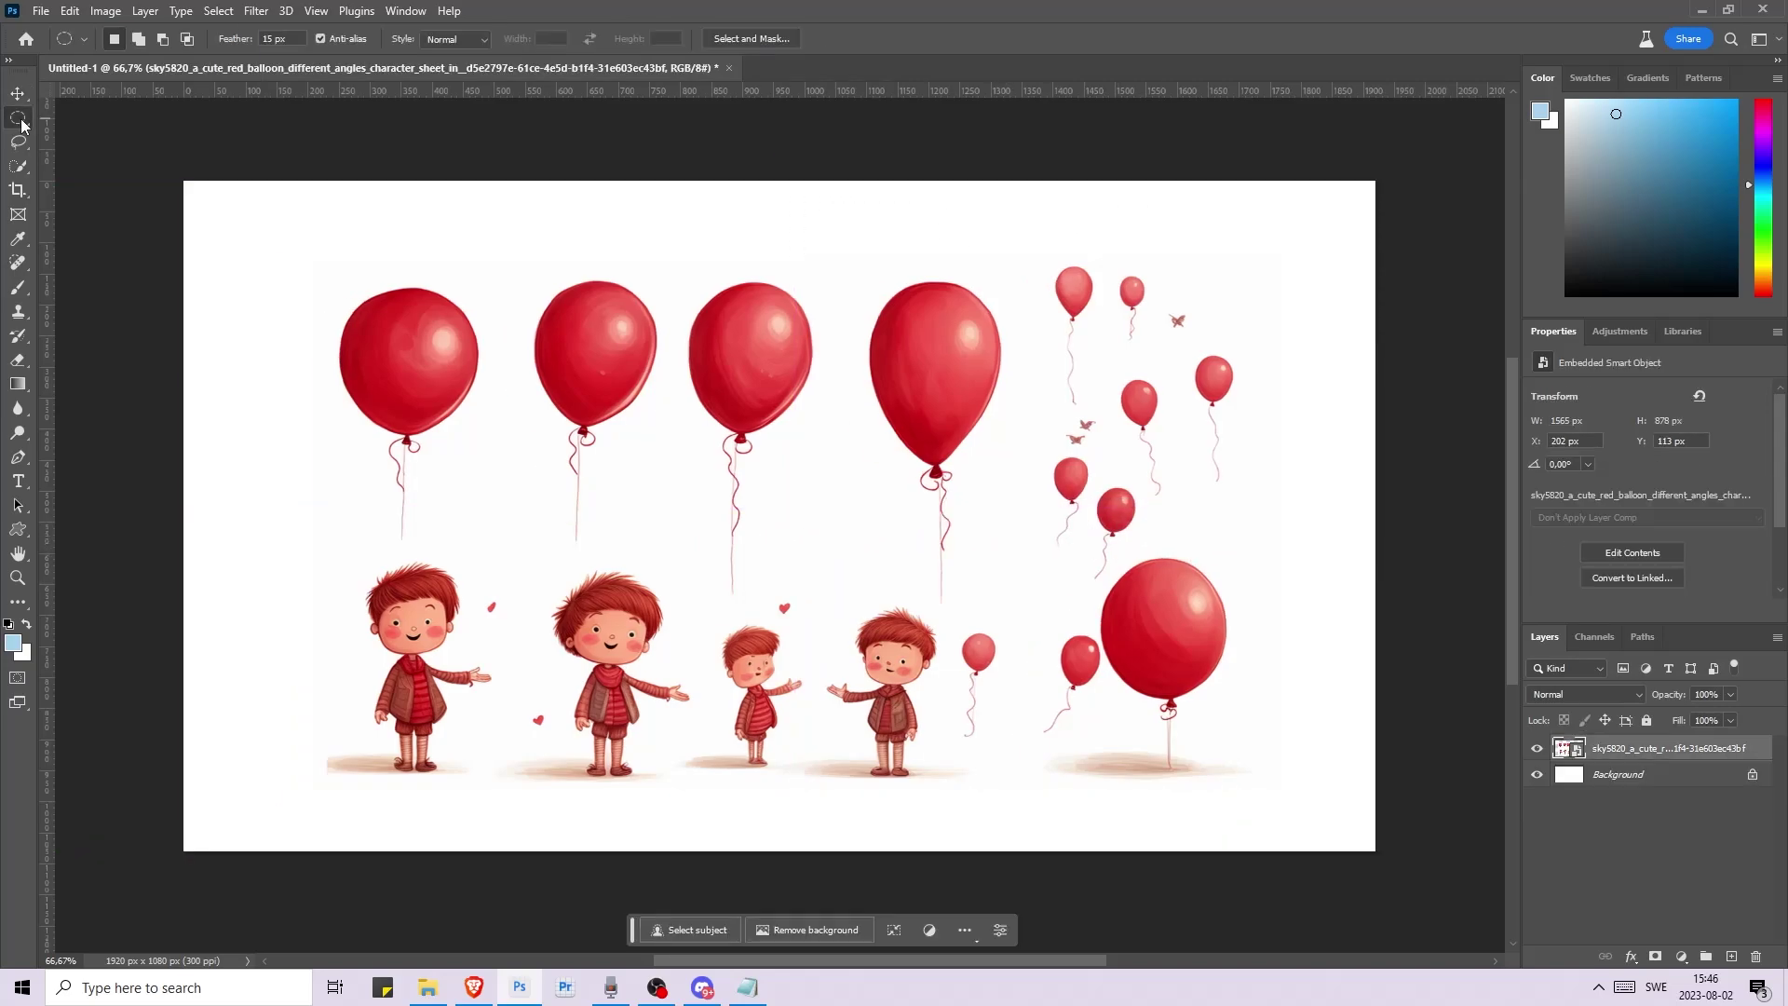
# - Copy a rectangular selection across the second to fourth large balloons onto a new layer and hide the original sheet
pyautogui.rightClick(20, 118)
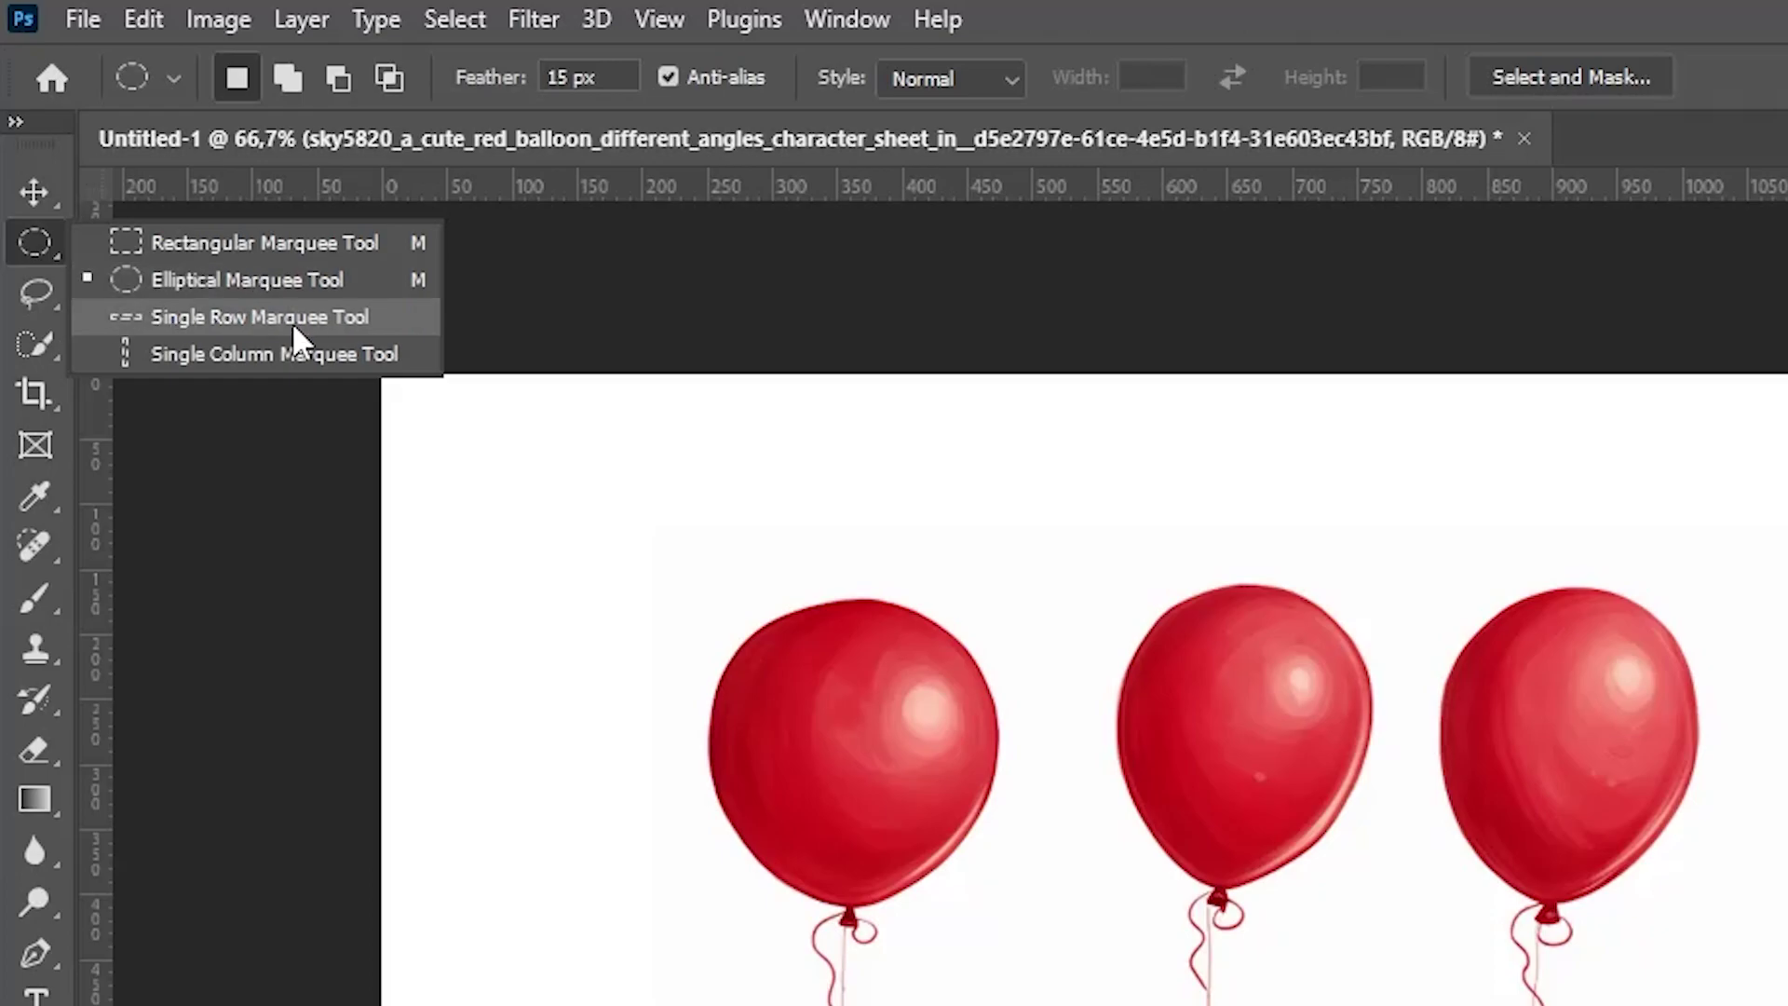
pyautogui.click(257, 243)
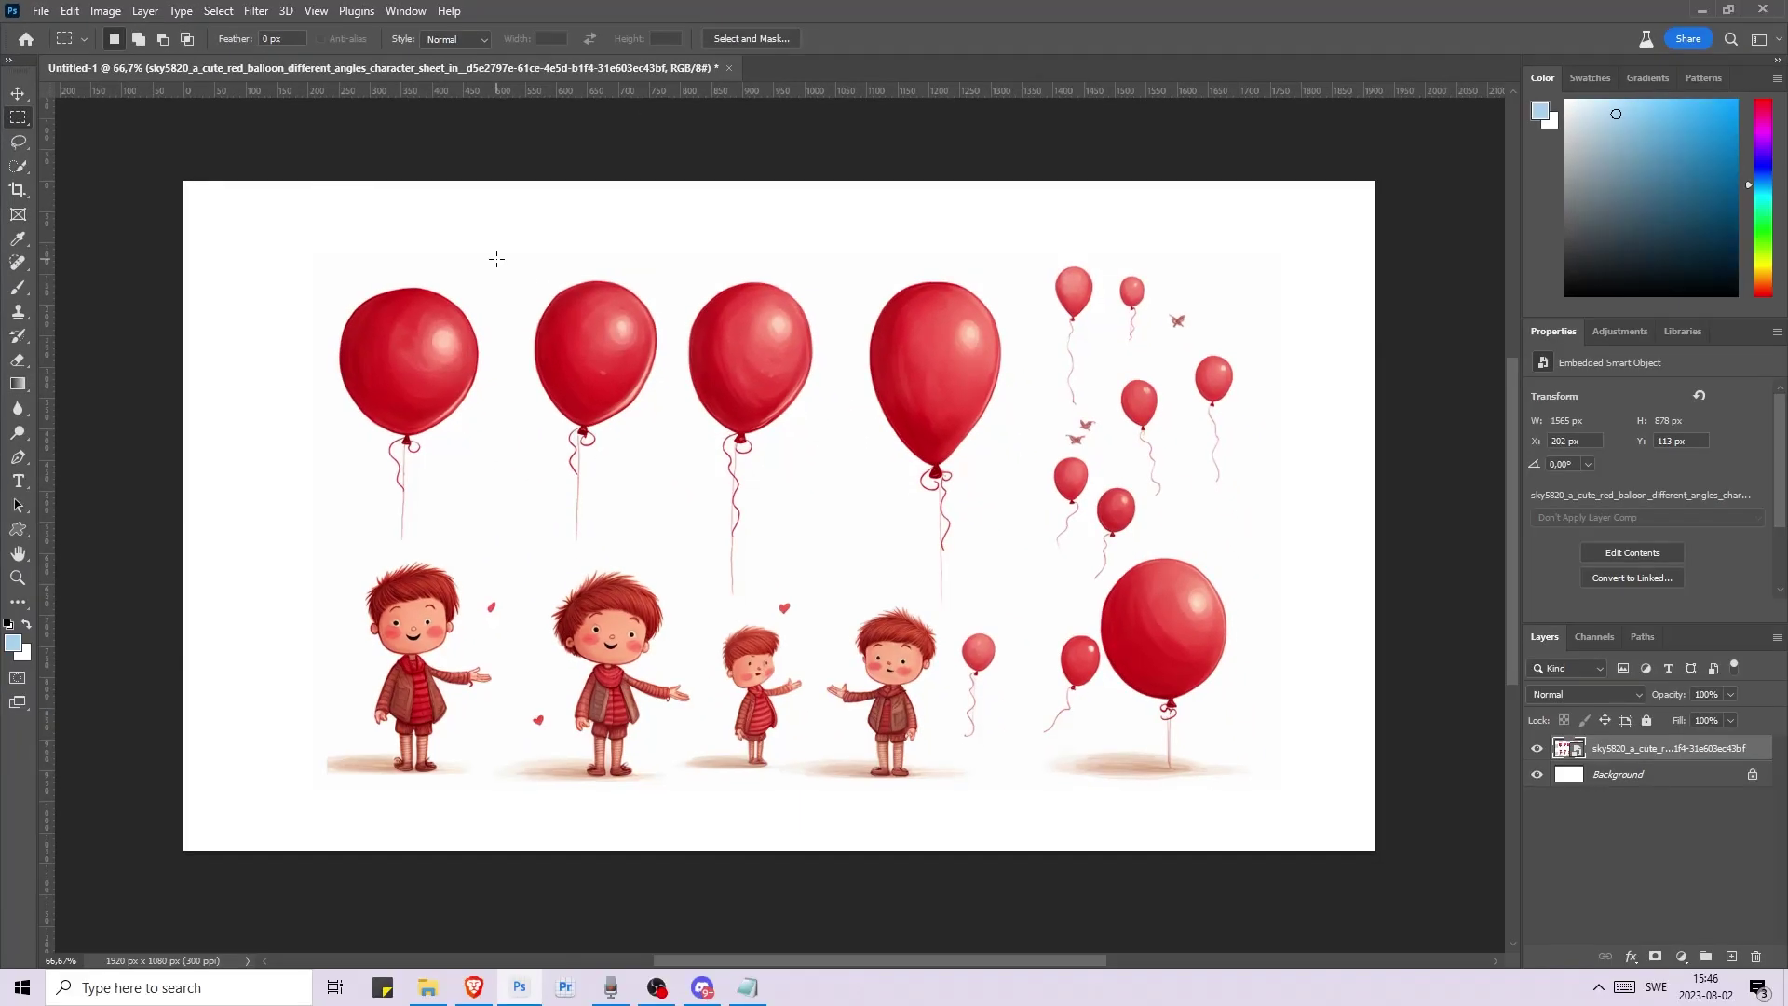
pyautogui.moveTo(496, 258); pyautogui.dragTo(975, 553)
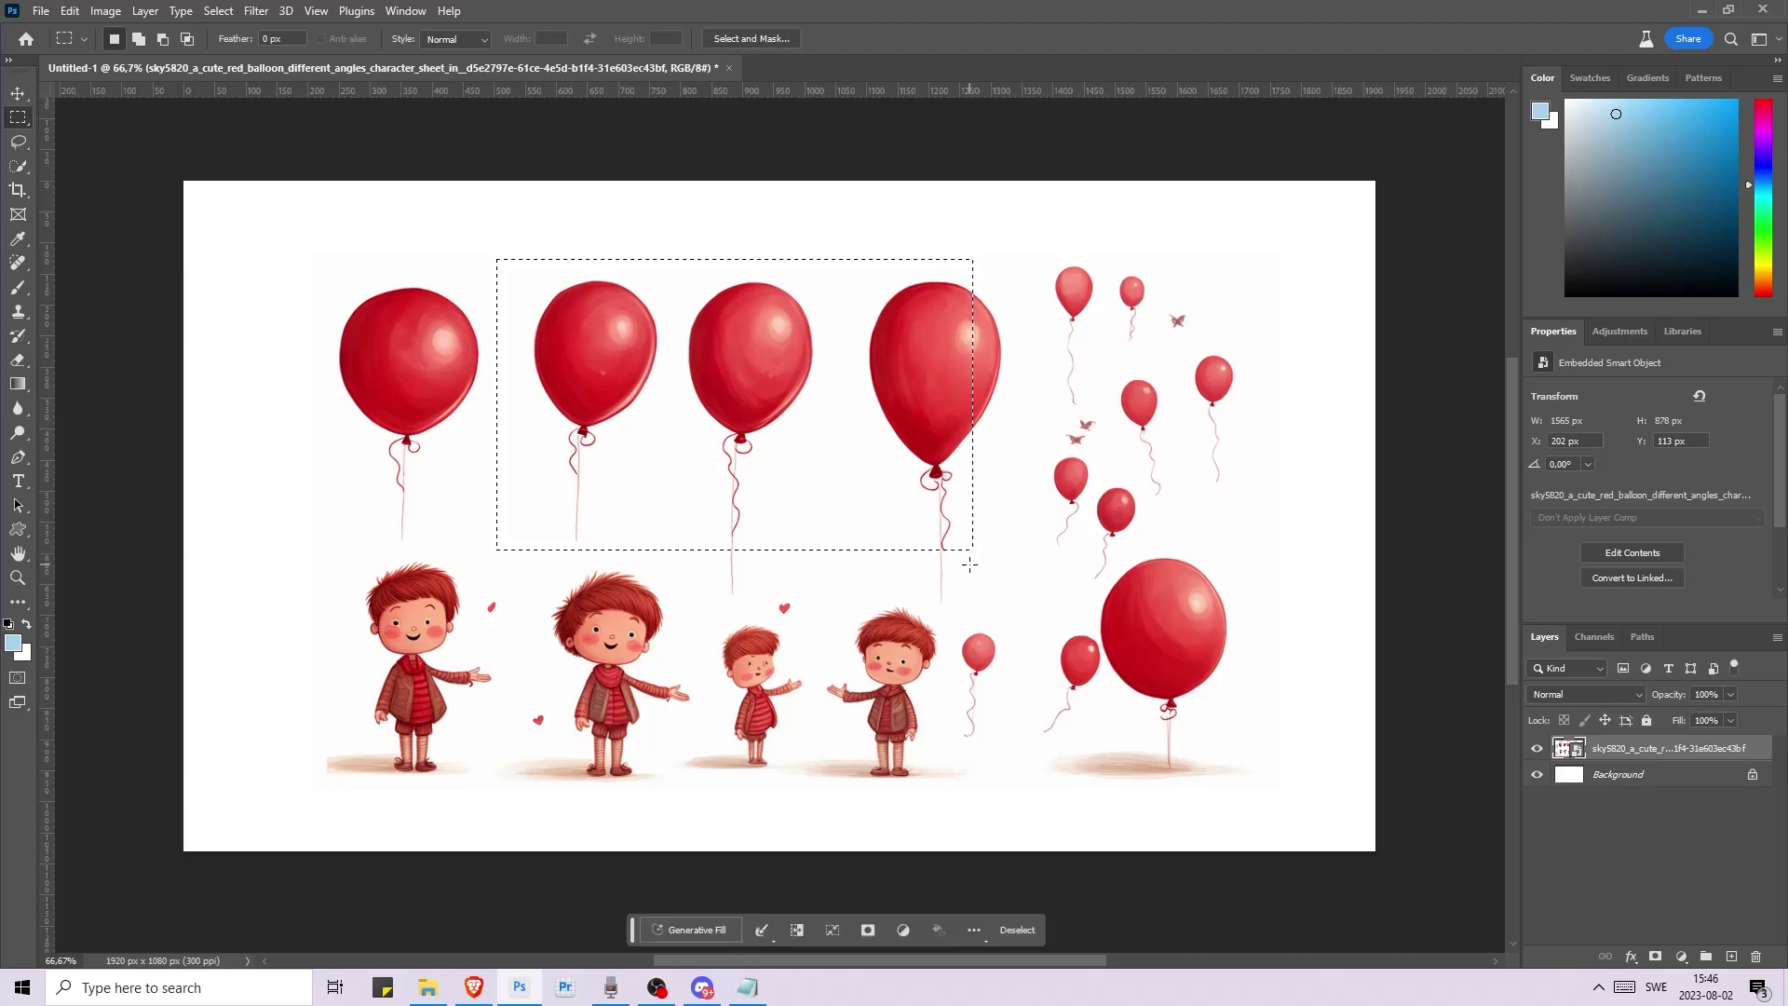
pyautogui.hotkey('ctrl', 'c')
pyautogui.hotkey('ctrl', 'v')
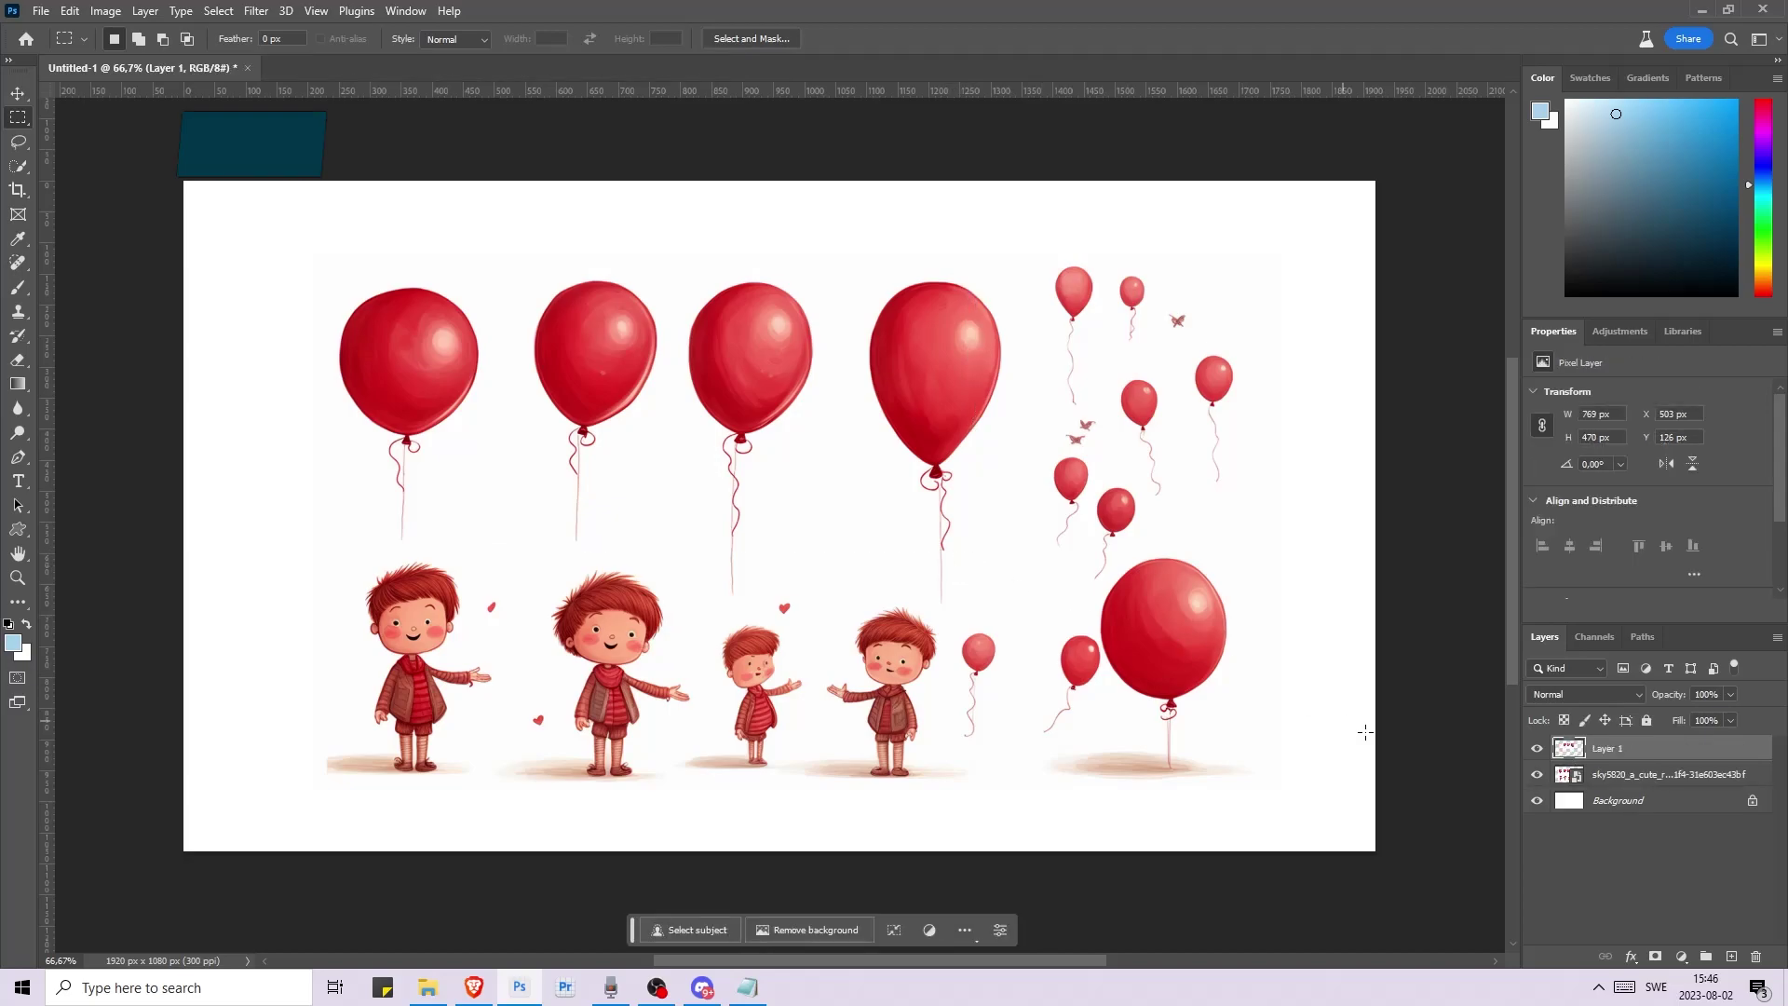
pyautogui.click(1536, 773)
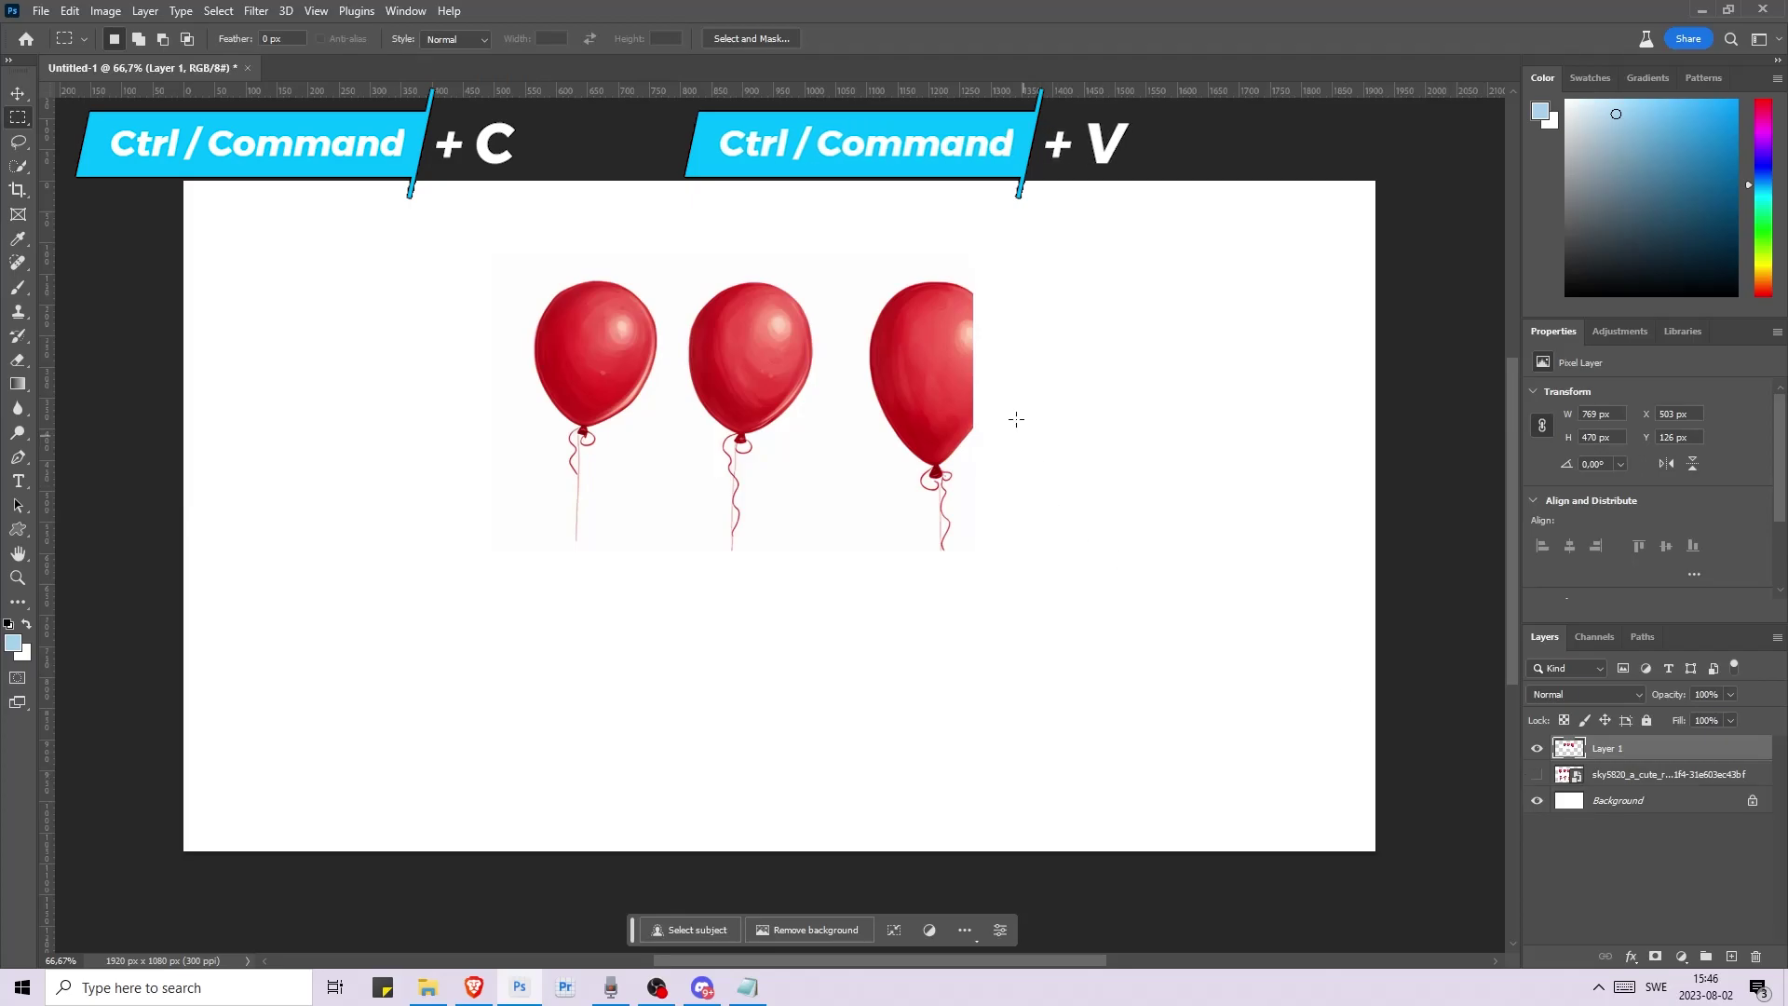
pyautogui.keyDown('ctrl'); pyautogui.click(1569, 747); pyautogui.keyUp('ctrl')
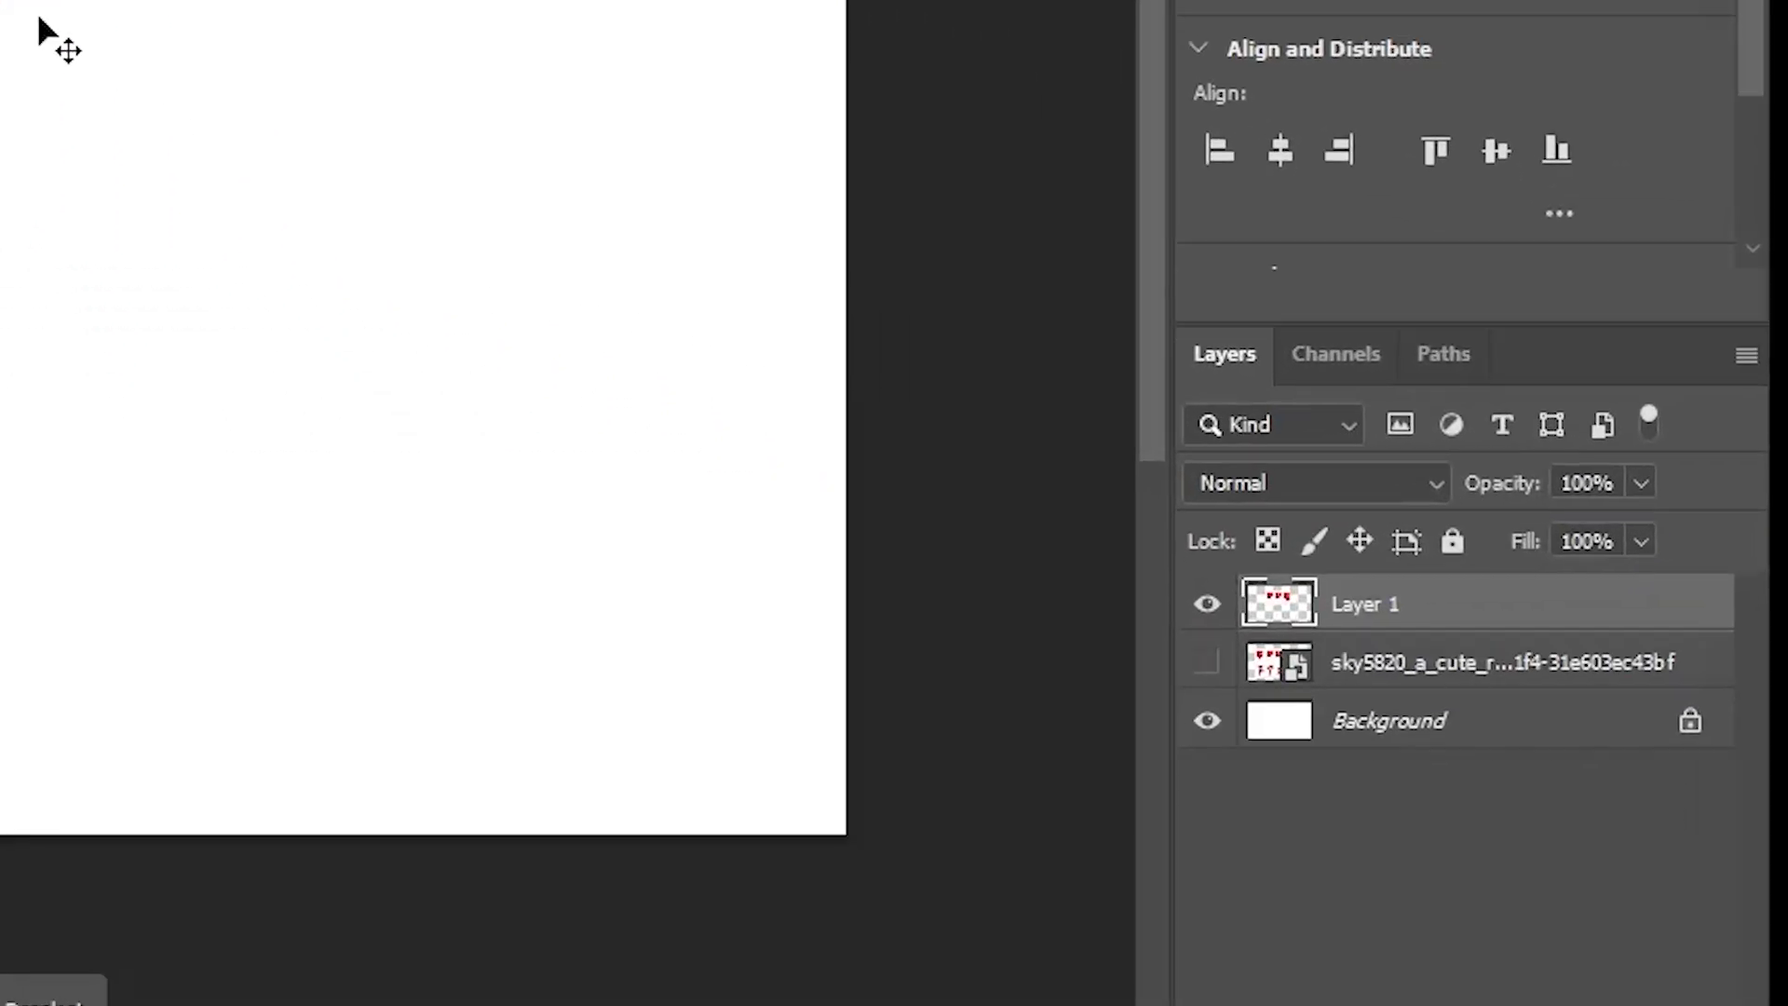
pyautogui.press('m')
pyautogui.press('v')
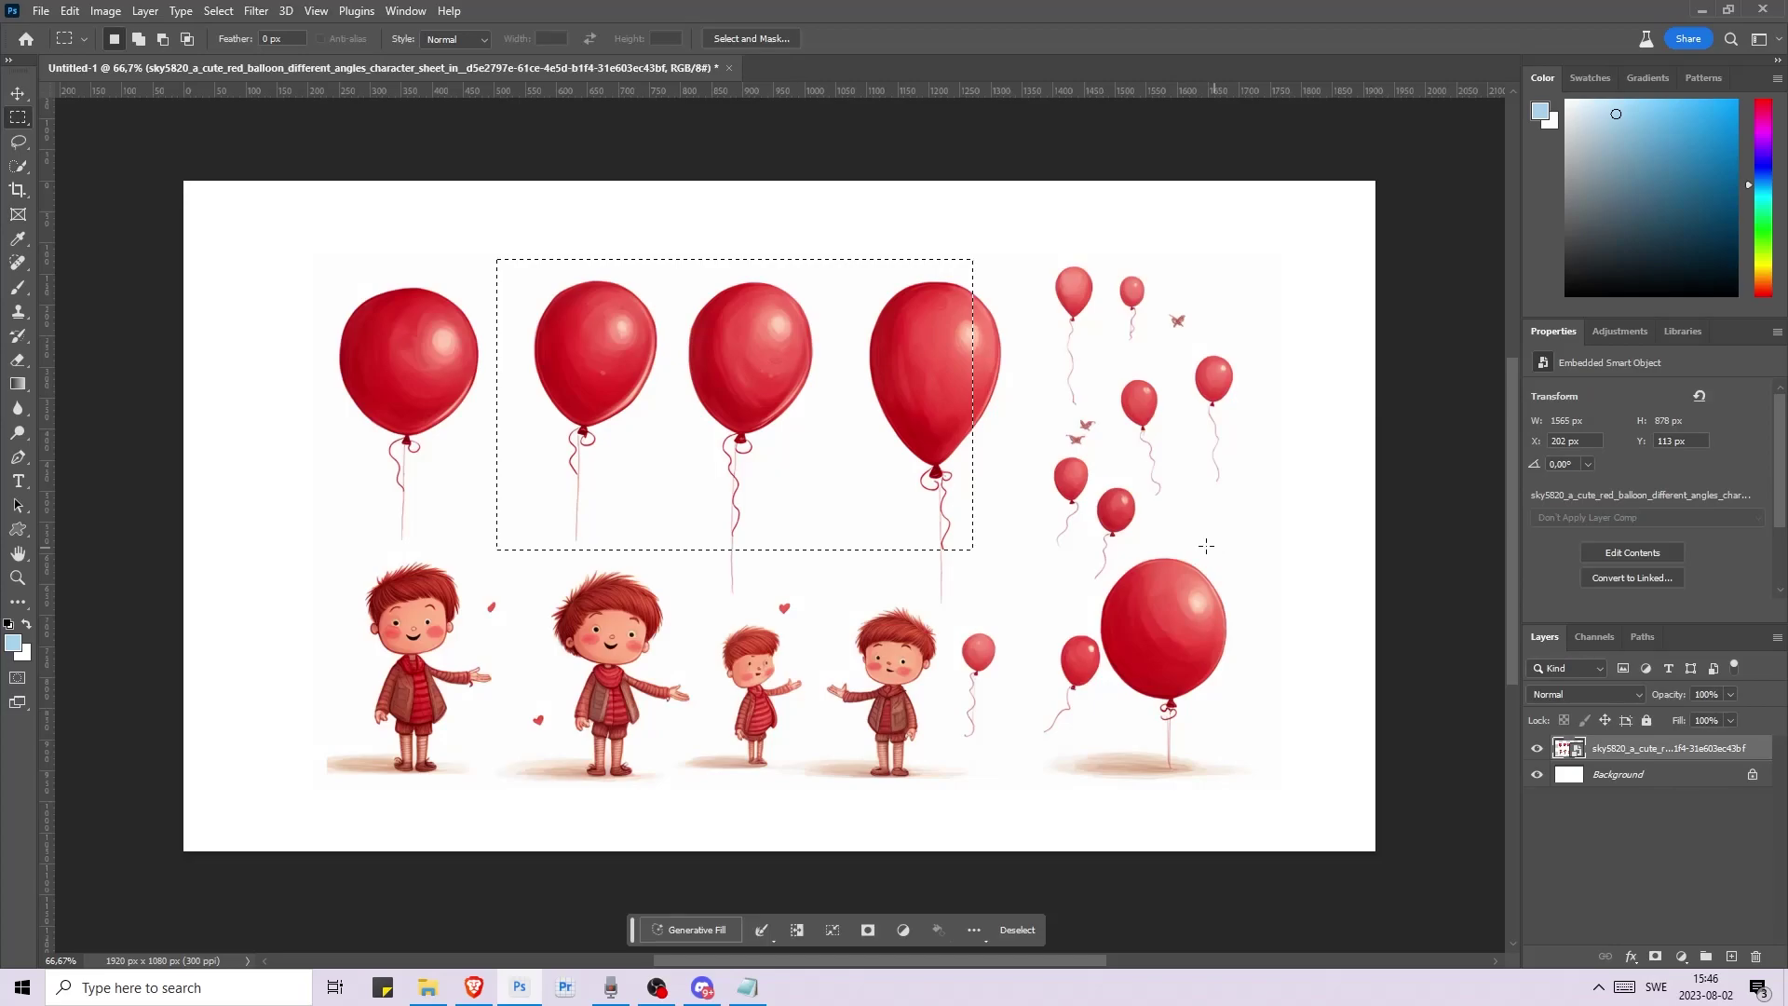
# - Copy an elliptical selection around the second large balloon to a new layer, checking it with the original sheet hidden
pyautogui.rightClick(23, 125)
pyautogui.click(83, 137)
pyautogui.moveTo(527, 270); pyautogui.dragTo(675, 454)
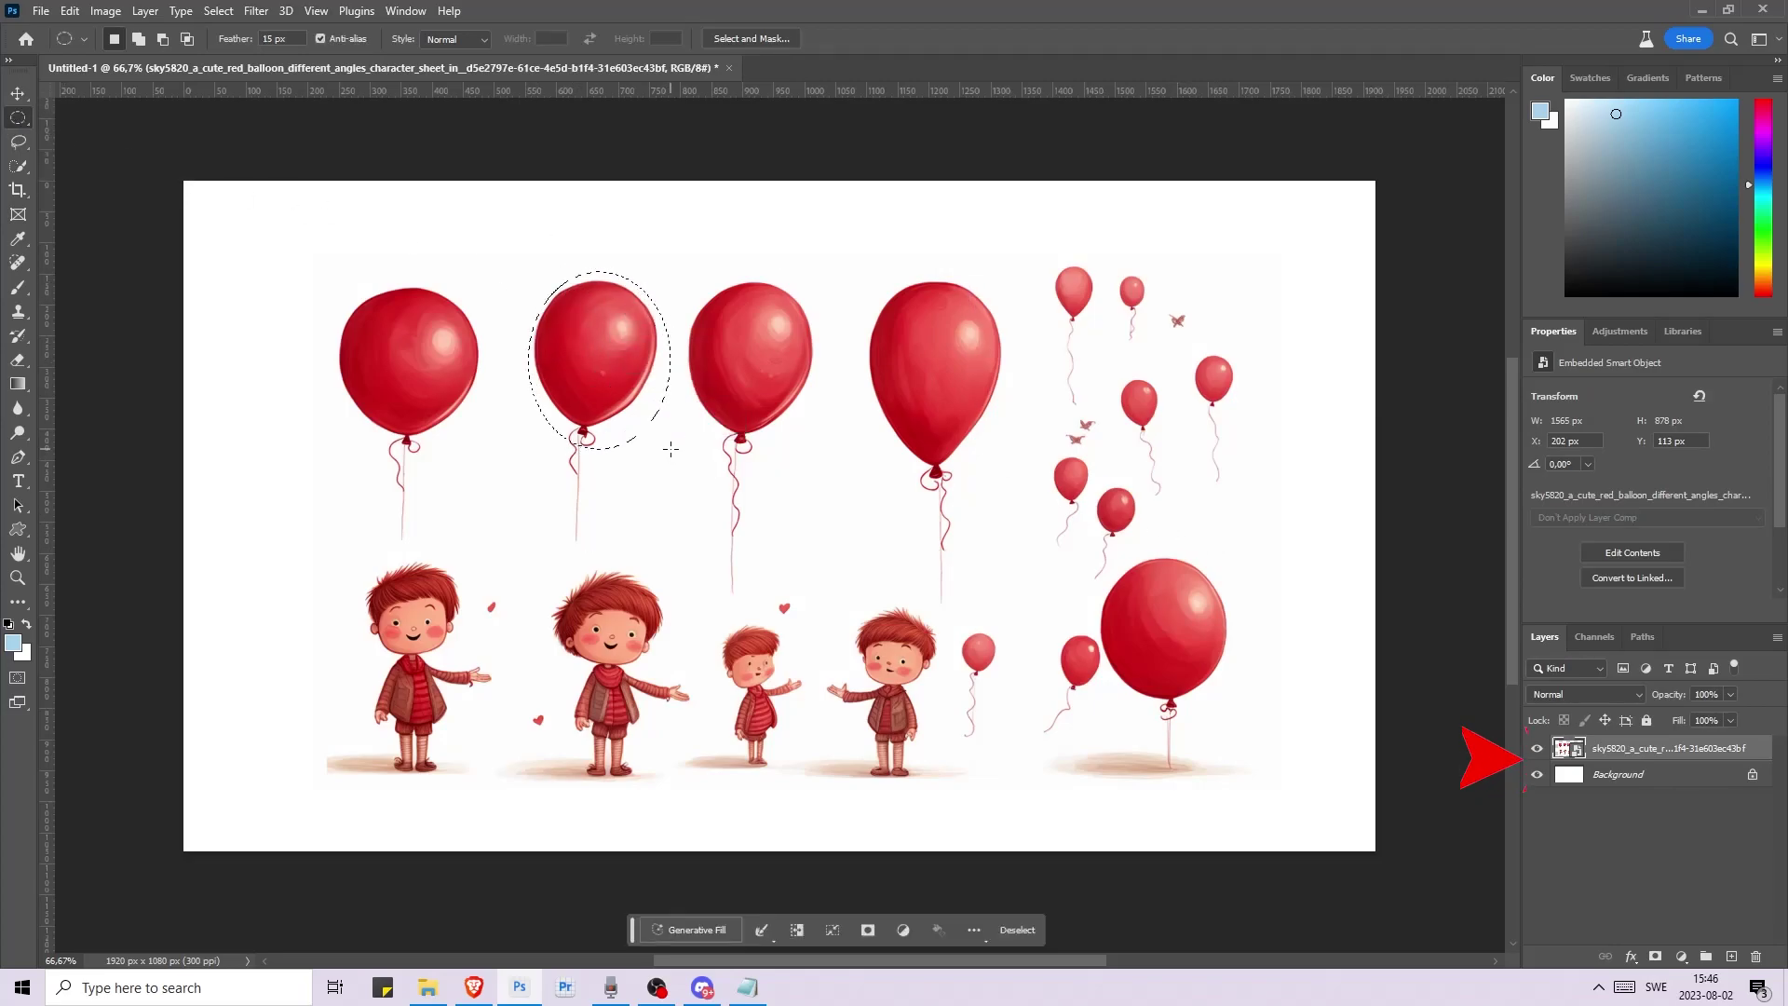
pyautogui.hotkey('ctrl', 'j')
pyautogui.click(1537, 774)
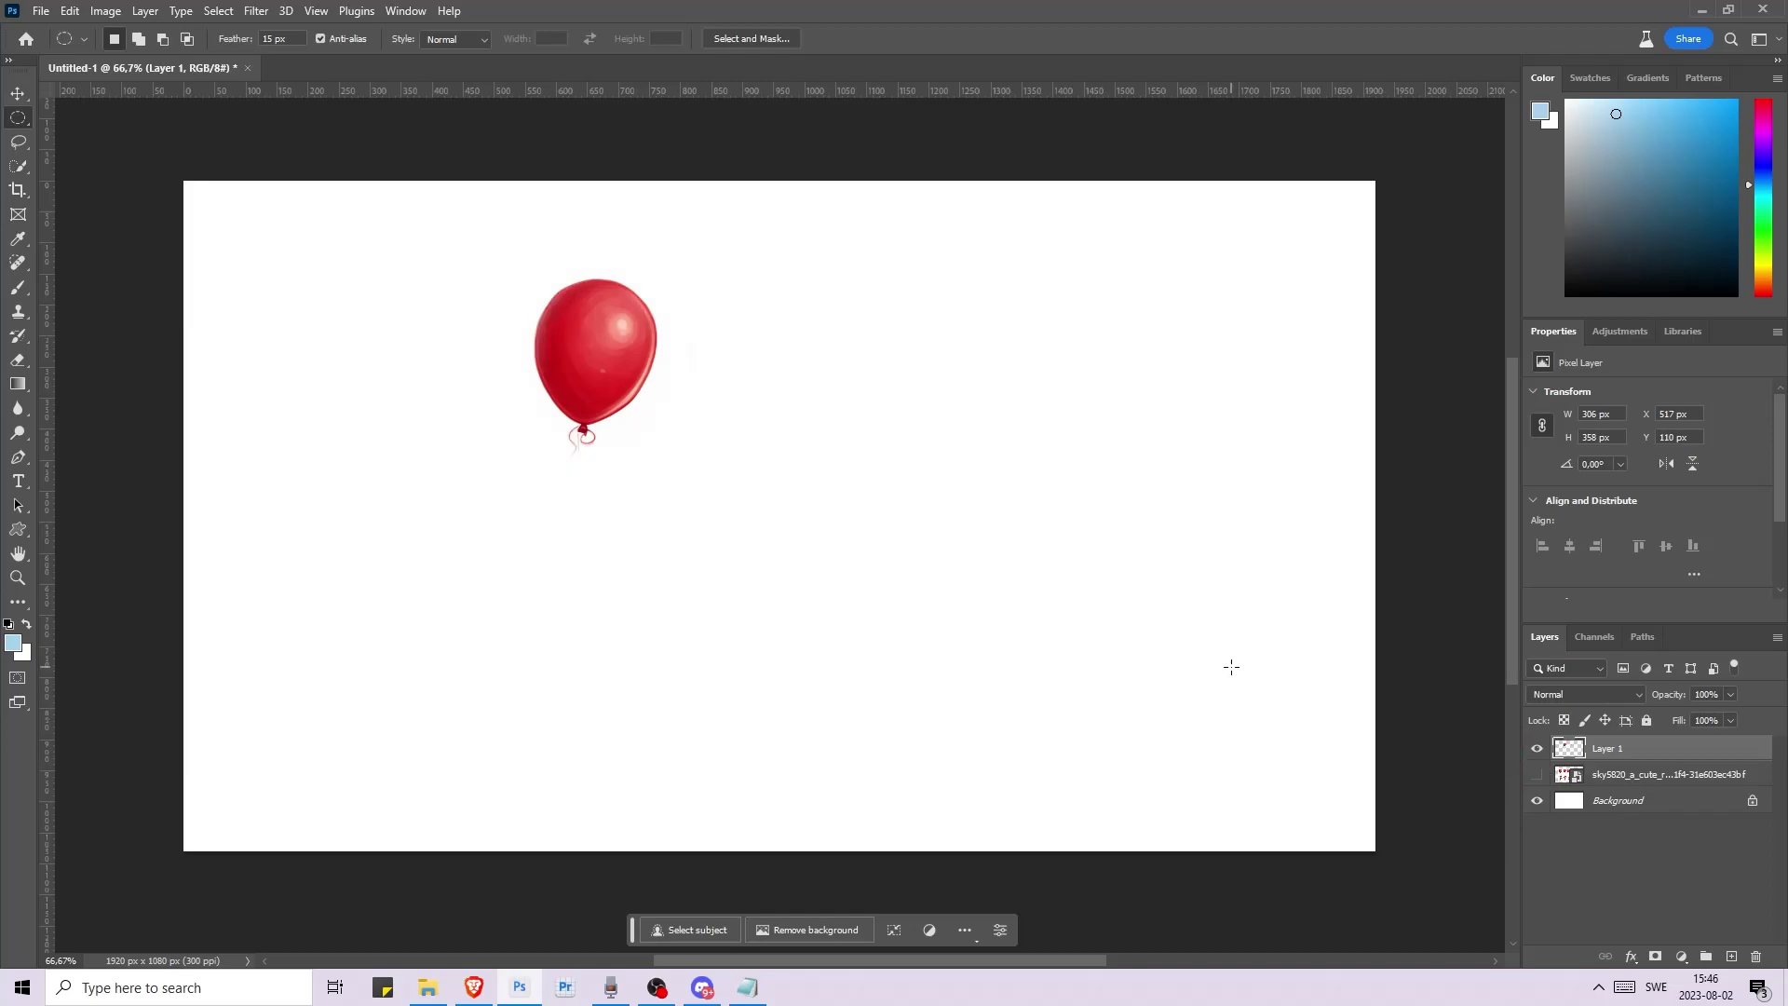
pyautogui.click(1540, 773)
# - Undo the elliptical balloon copy and the visibility changes, back to the active selection on the sheet
pyautogui.hotkey('ctrl', 'z')
pyautogui.hotkey('ctrl', 'z')
pyautogui.hotkey('ctrl', 'z')
pyautogui.hotkey('ctrl', 'z')
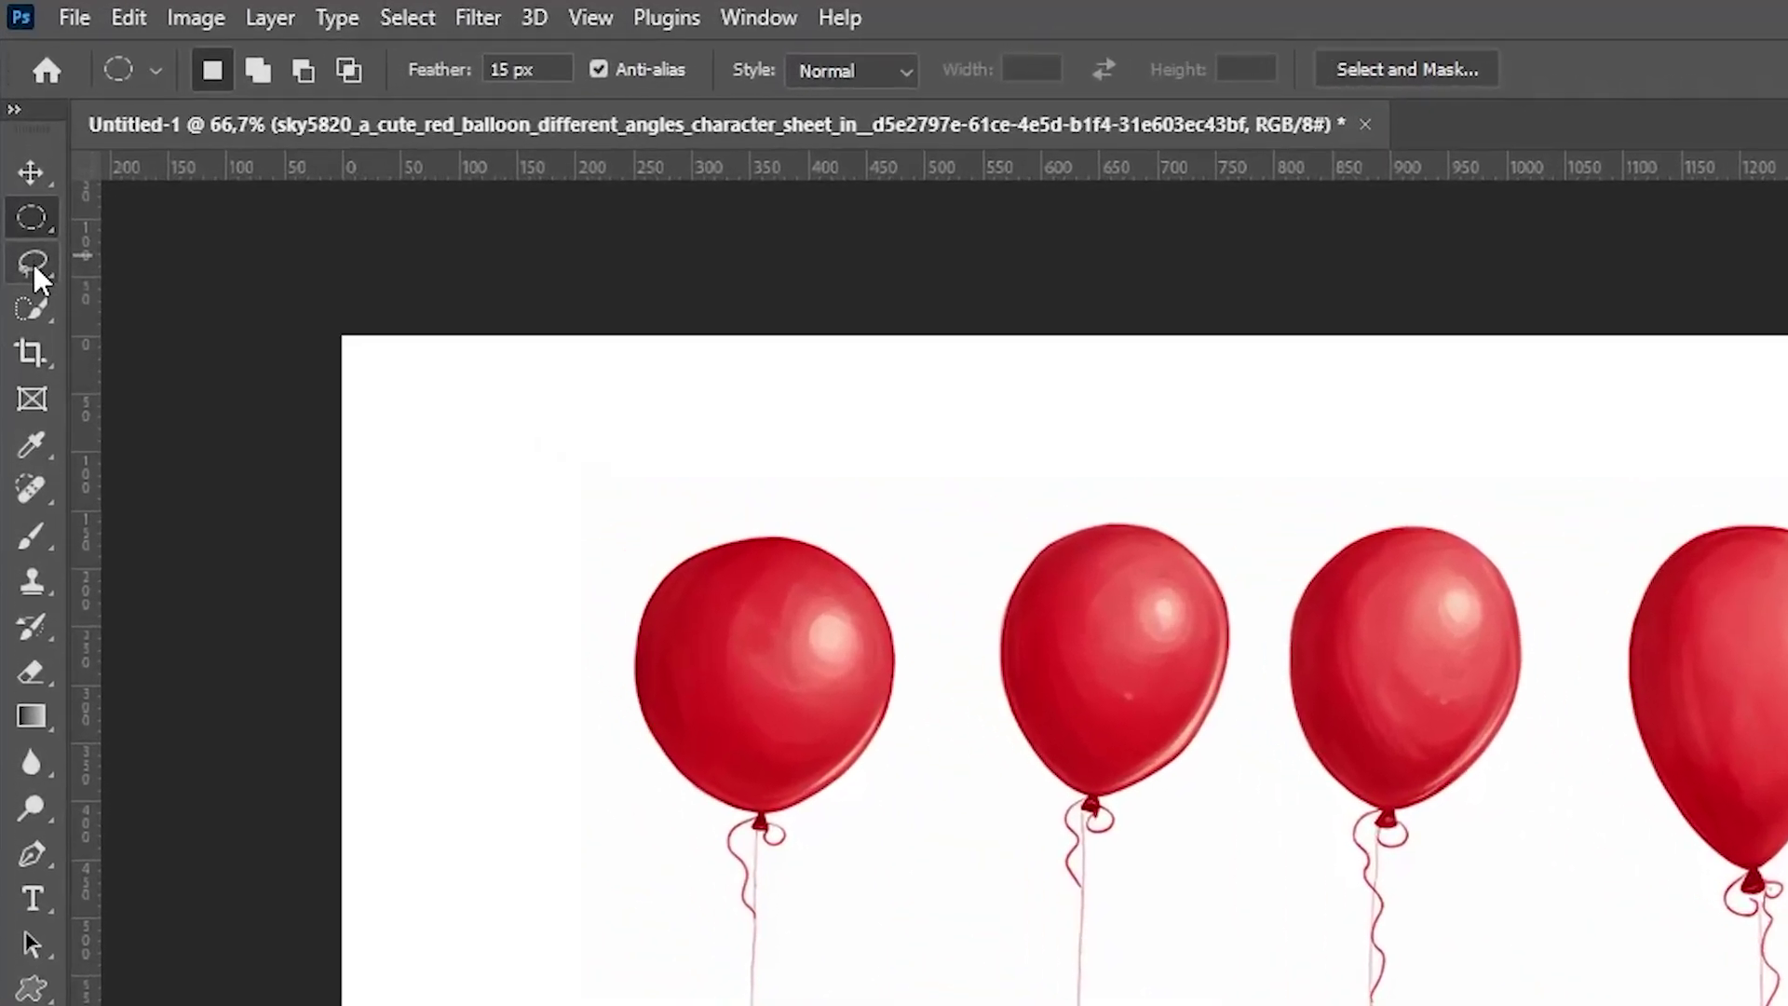
# - Select the second large balloon with its knot and string by outlining it freehand with the Lasso tool
pyautogui.click(19, 148)
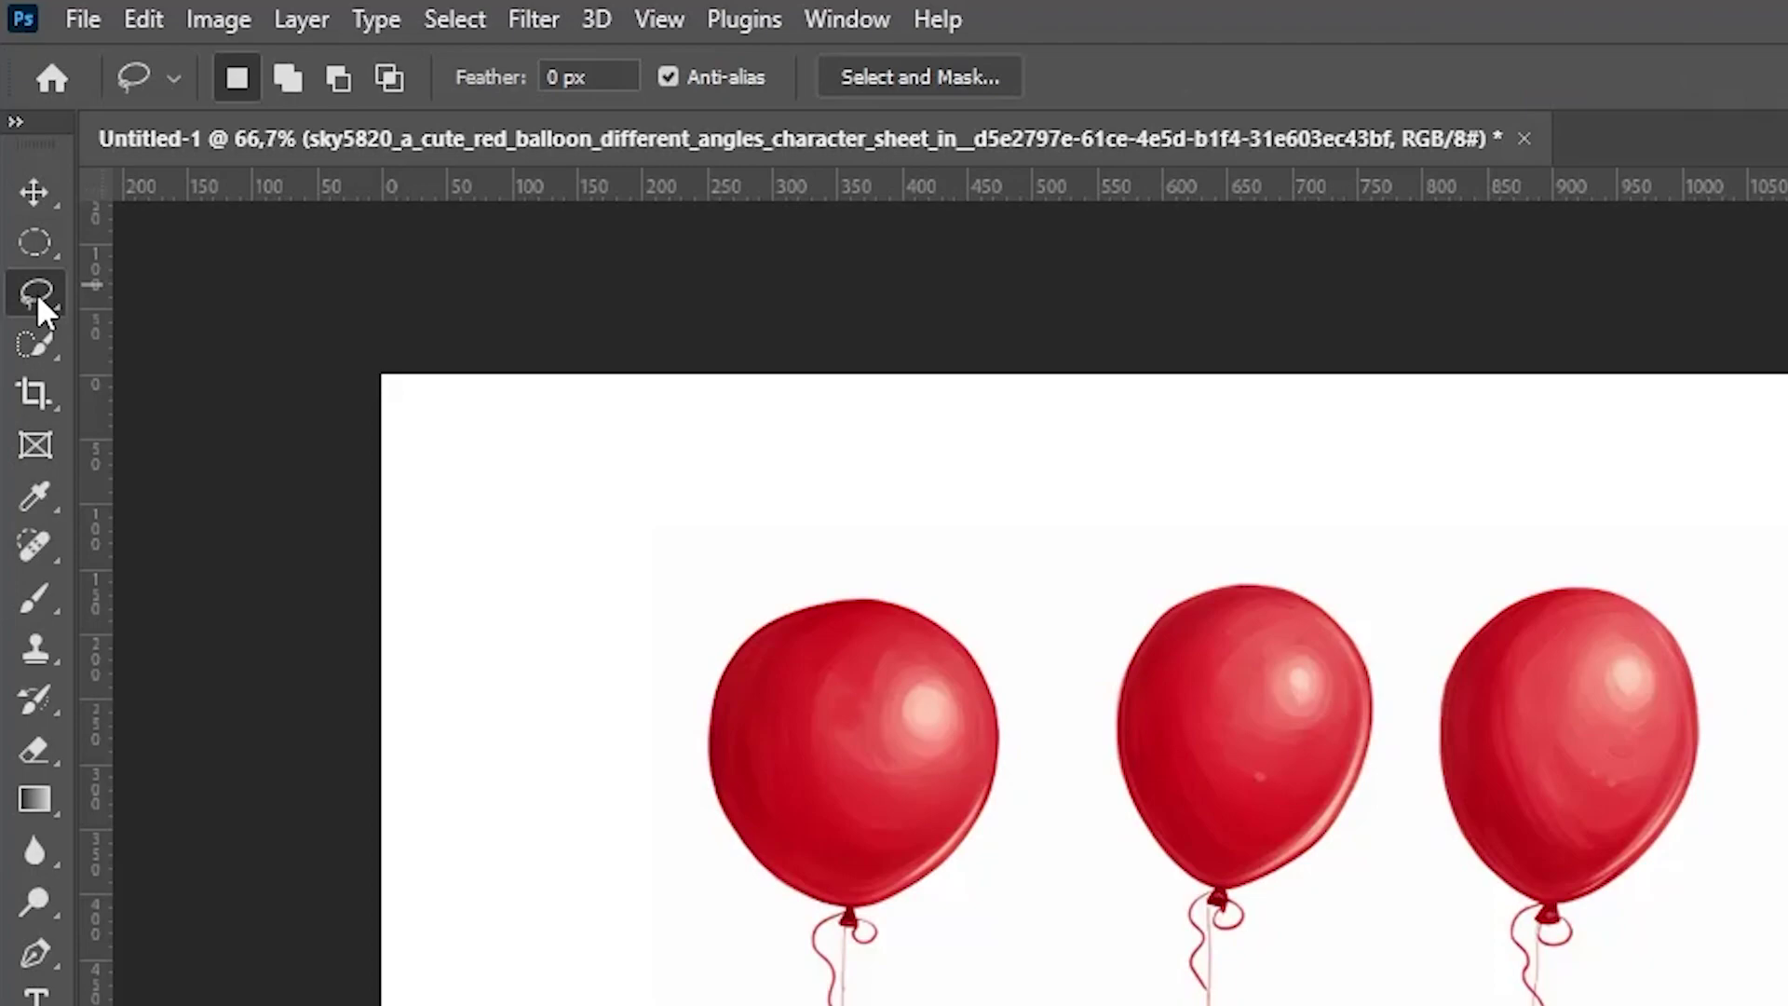
pyautogui.rightClick(19, 152)
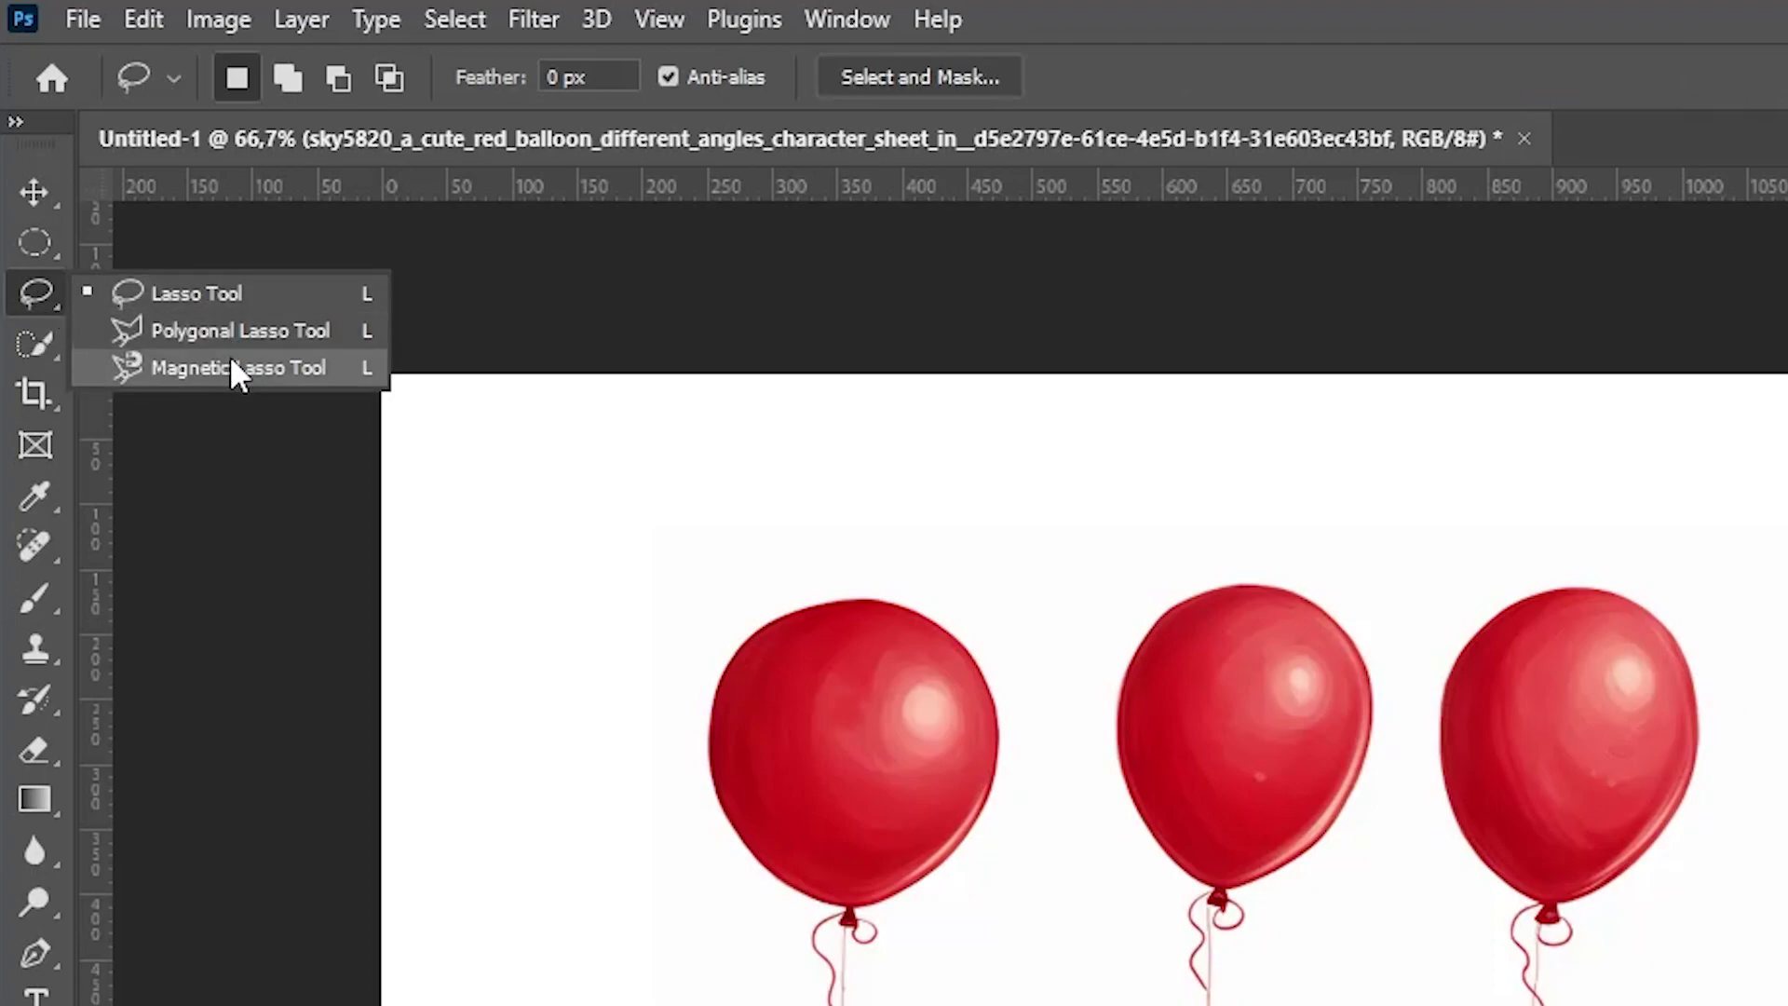
pyautogui.click(280, 296)
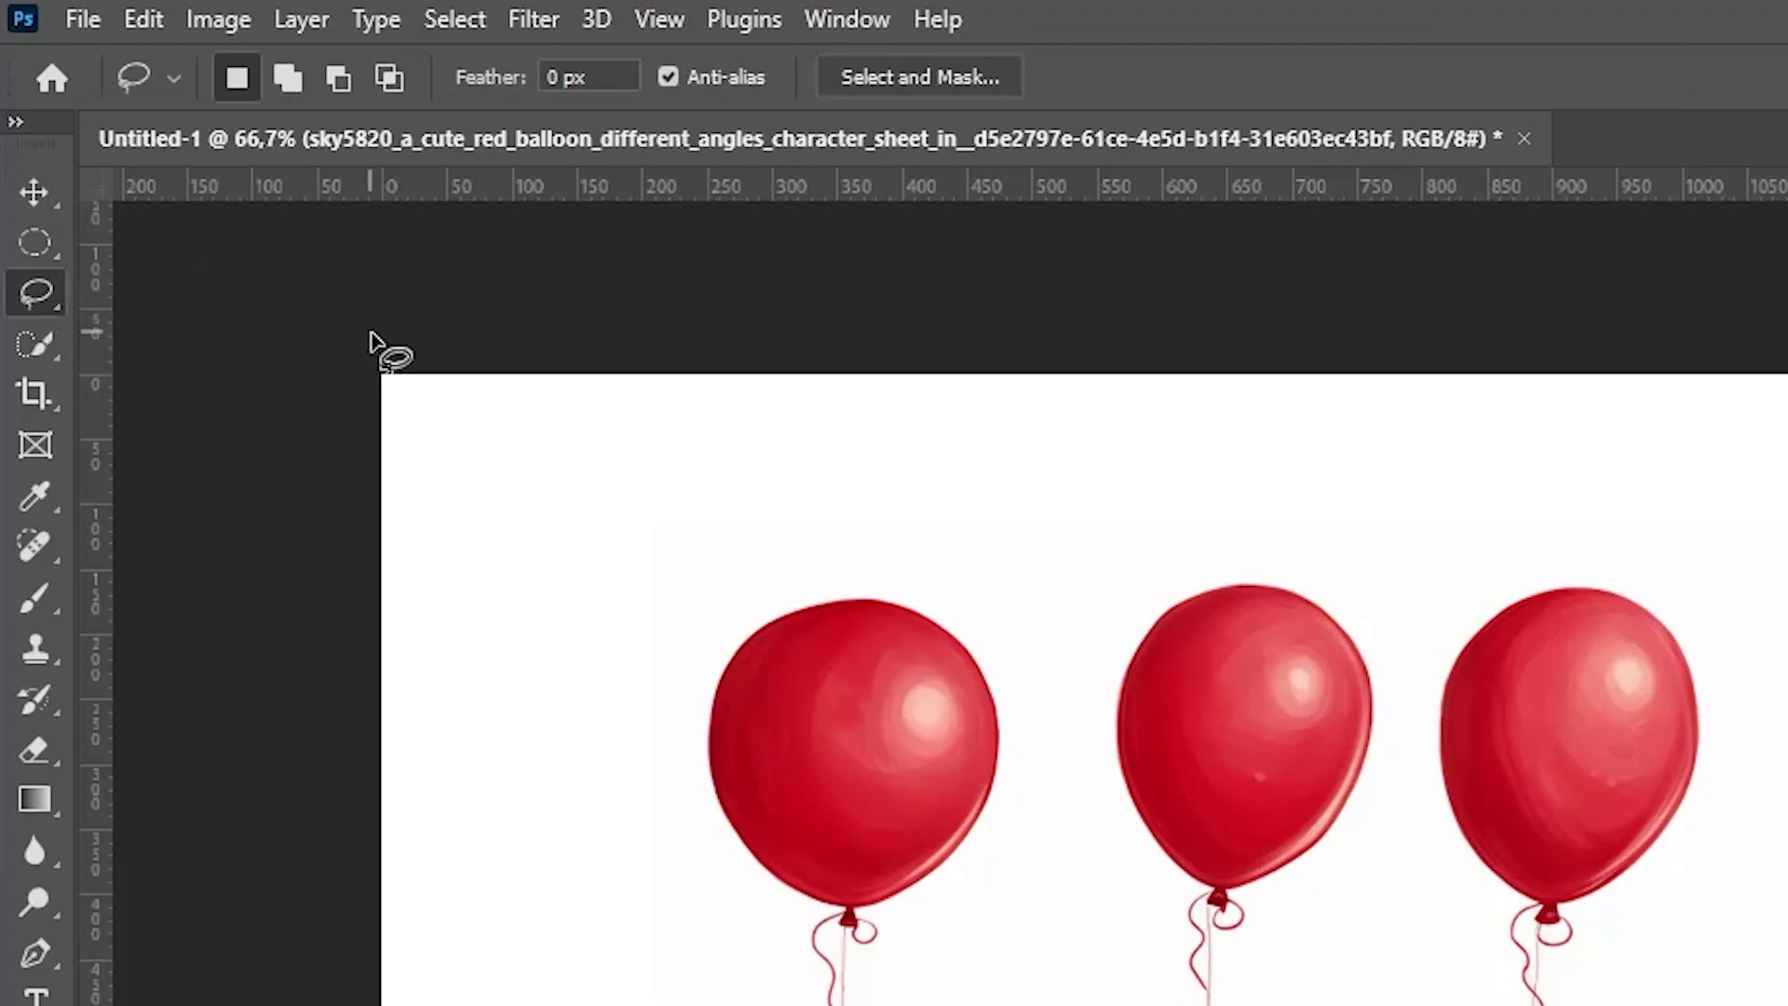
pyautogui.moveTo(1248, 894)
pyautogui.mouseDown()
pyautogui.moveTo(1363, 843)
pyautogui.moveTo(1391, 685)
pyautogui.mouseUp()
pyautogui.moveTo(517, 323)
pyautogui.mouseDown()
pyautogui.moveTo(562, 452)
pyautogui.moveTo(561, 546)
pyautogui.moveTo(586, 553)
pyautogui.moveTo(599, 434)
pyautogui.mouseUp()
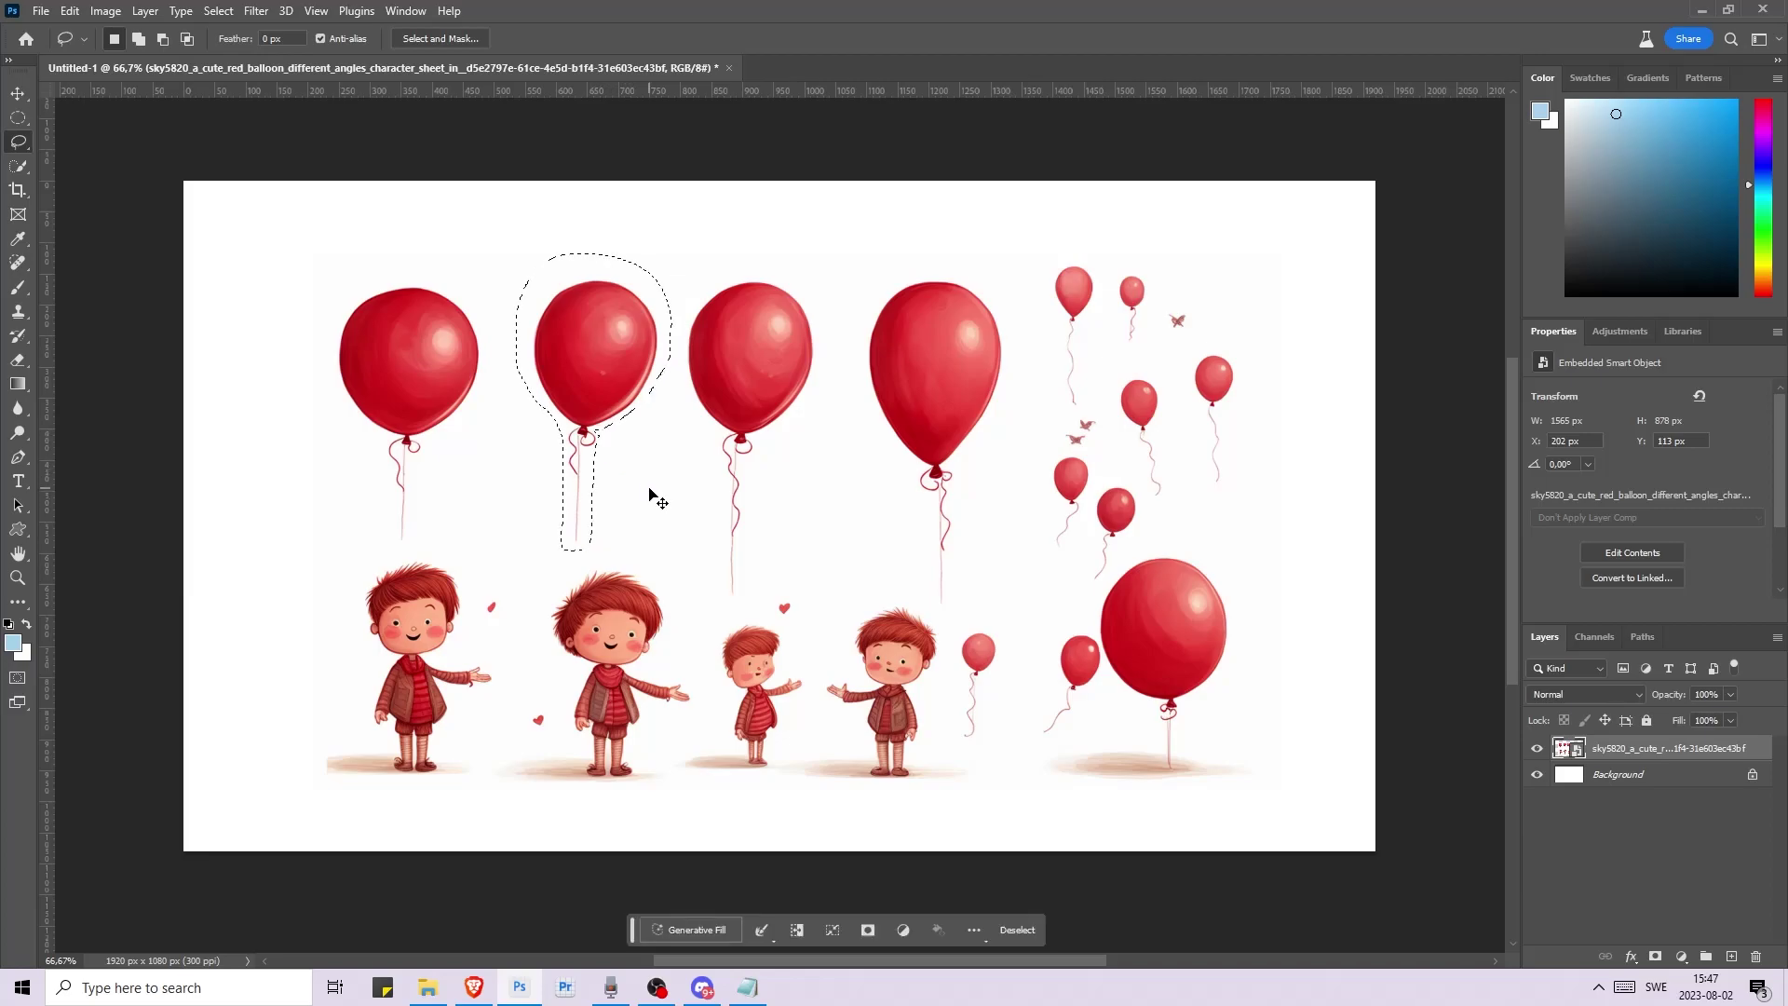
# - Copy the outlined balloon to a new layer and hide the original balloon sheet
pyautogui.hotkey('ctrl', 'j')
pyautogui.click(1537, 774)
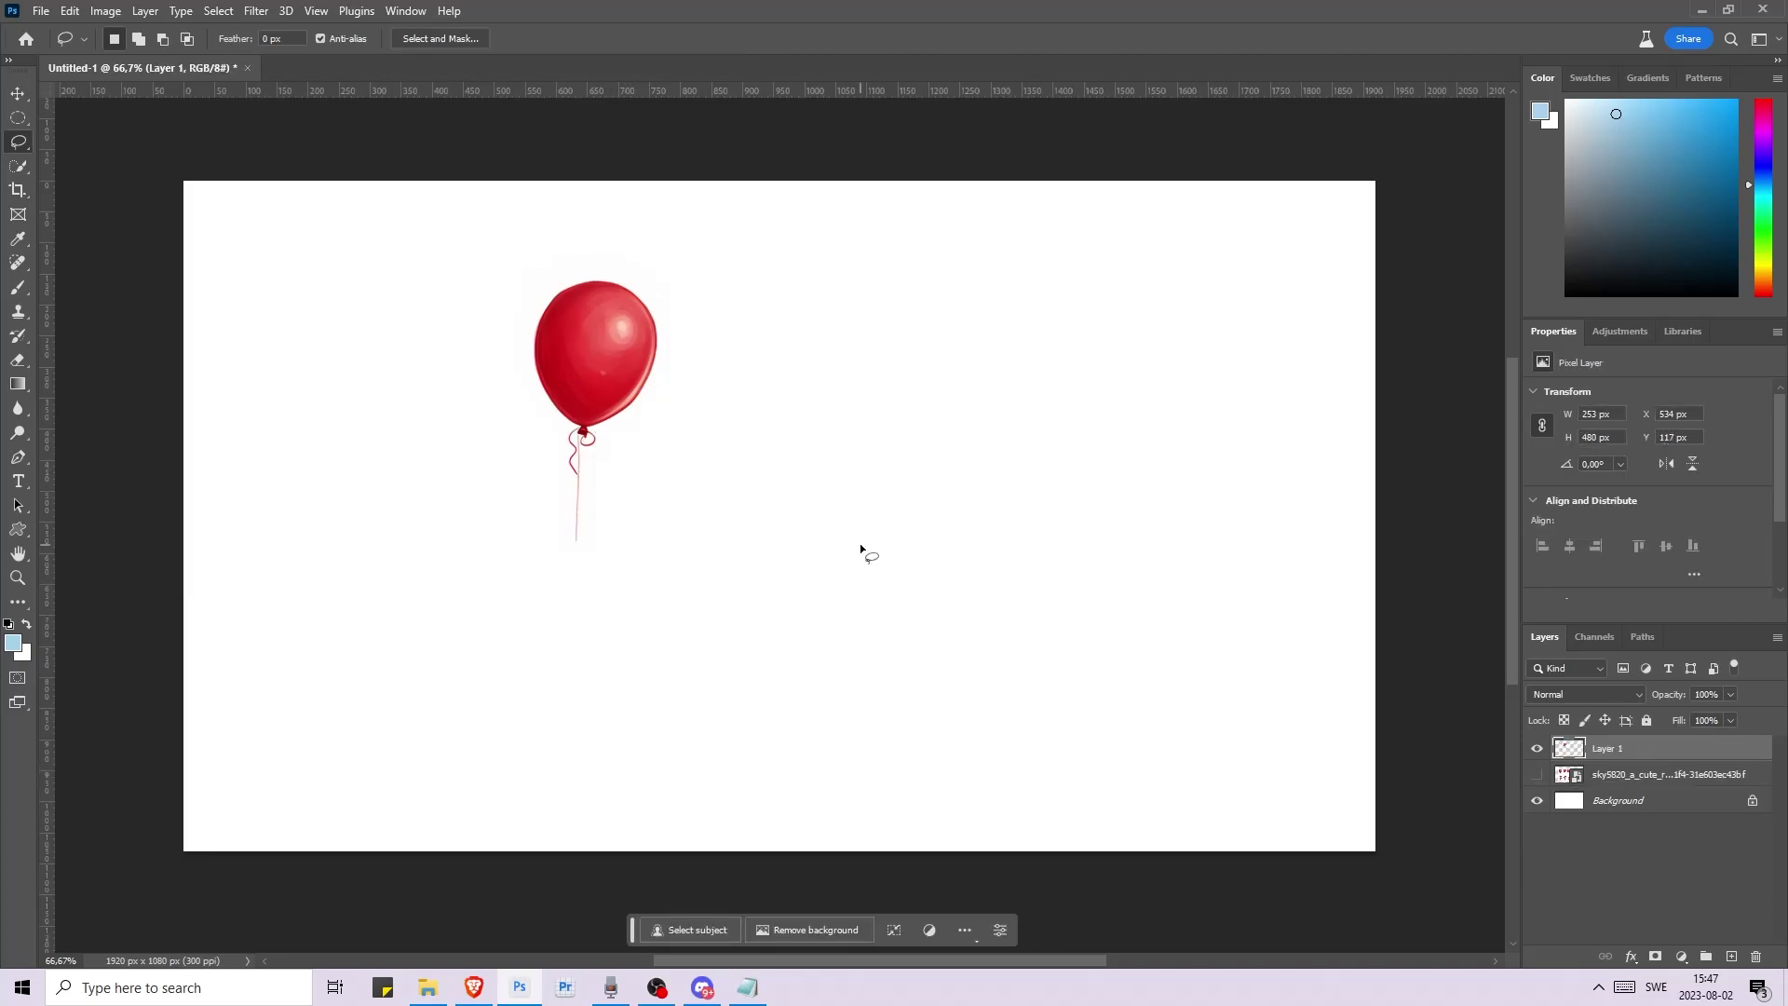
# - Paste three more copies of the balloon, spread them across the canvas, and hide the white background
pyautogui.hotkey('ctrl', 'v')
pyautogui.hotkey('ctrl', 'v')
pyautogui.hotkey('ctrl', 'z')
pyautogui.press('v')
pyautogui.moveTo(815, 449); pyautogui.dragTo(798, 361)
pyautogui.hotkey('ctrl', 'v')
pyautogui.moveTo(809, 503); pyautogui.dragTo(371, 416)
pyautogui.hotkey('ctrl', 'v')
pyautogui.click(1537, 878)
# - Hide the four balloon copies and show the original sheet as the active layer, ready for the Quick Selection tool
pyautogui.click(18, 142)
pyautogui.click(17, 166)
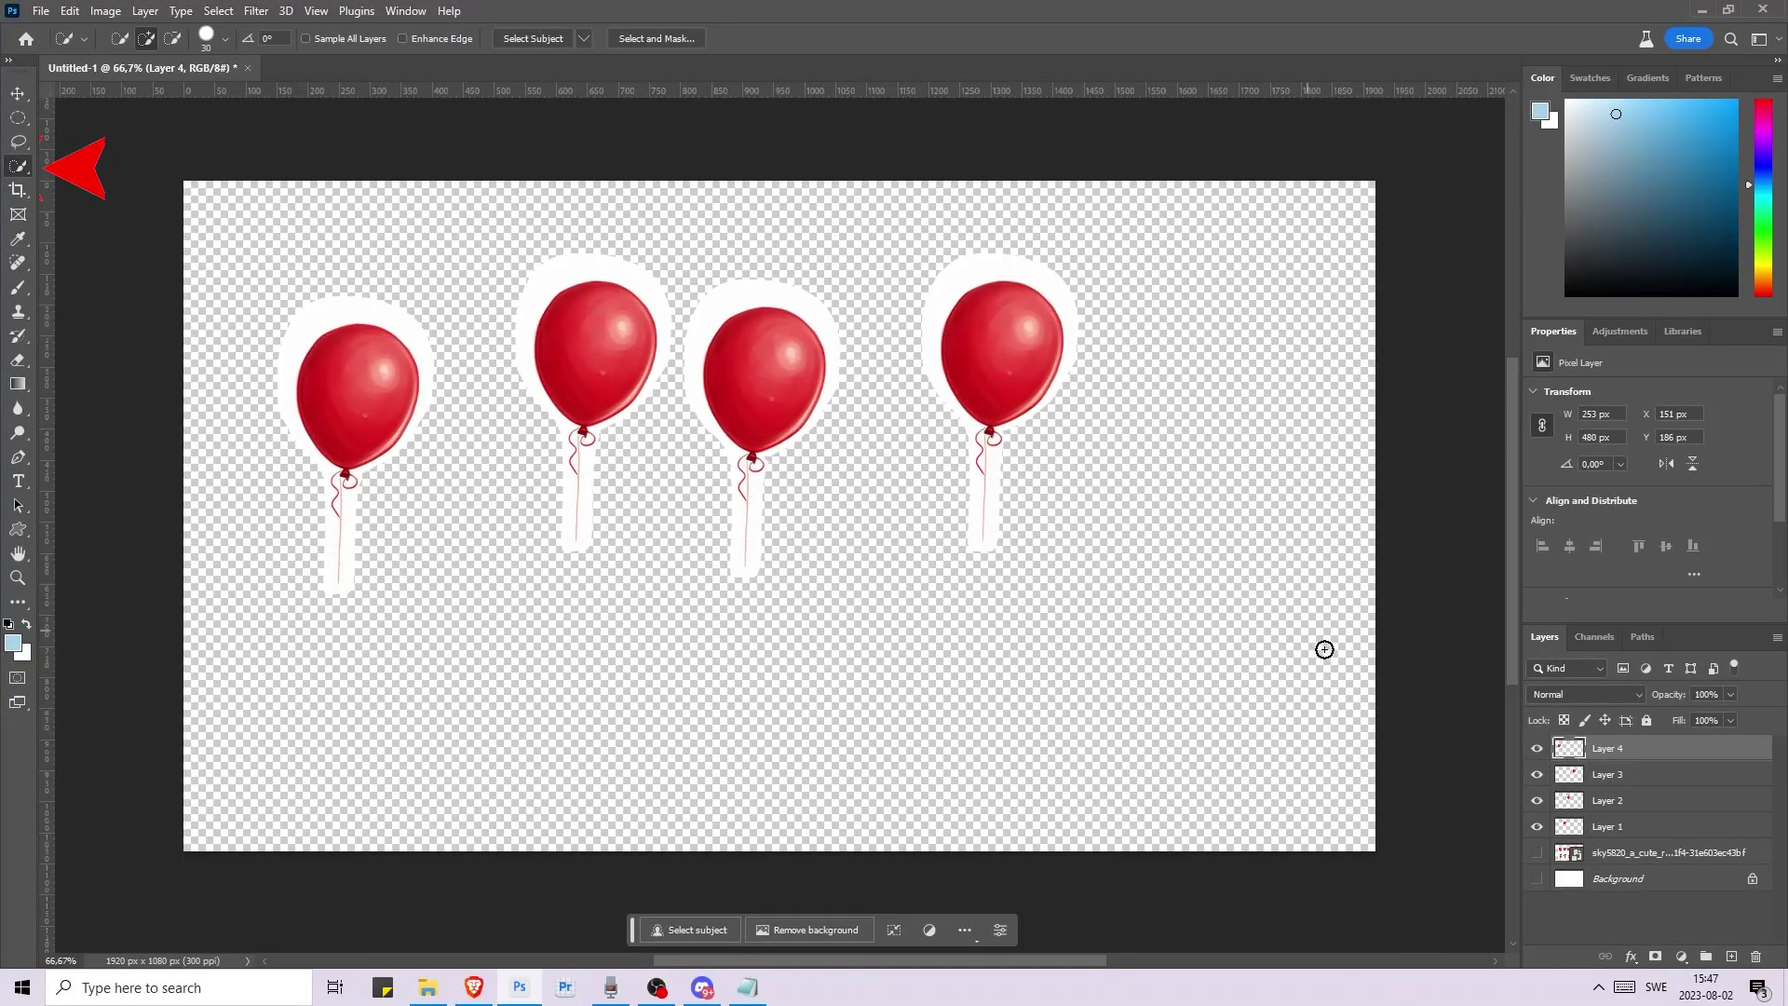
pyautogui.moveTo(1536, 826); pyautogui.dragTo(1536, 747)
pyautogui.click(1537, 853)
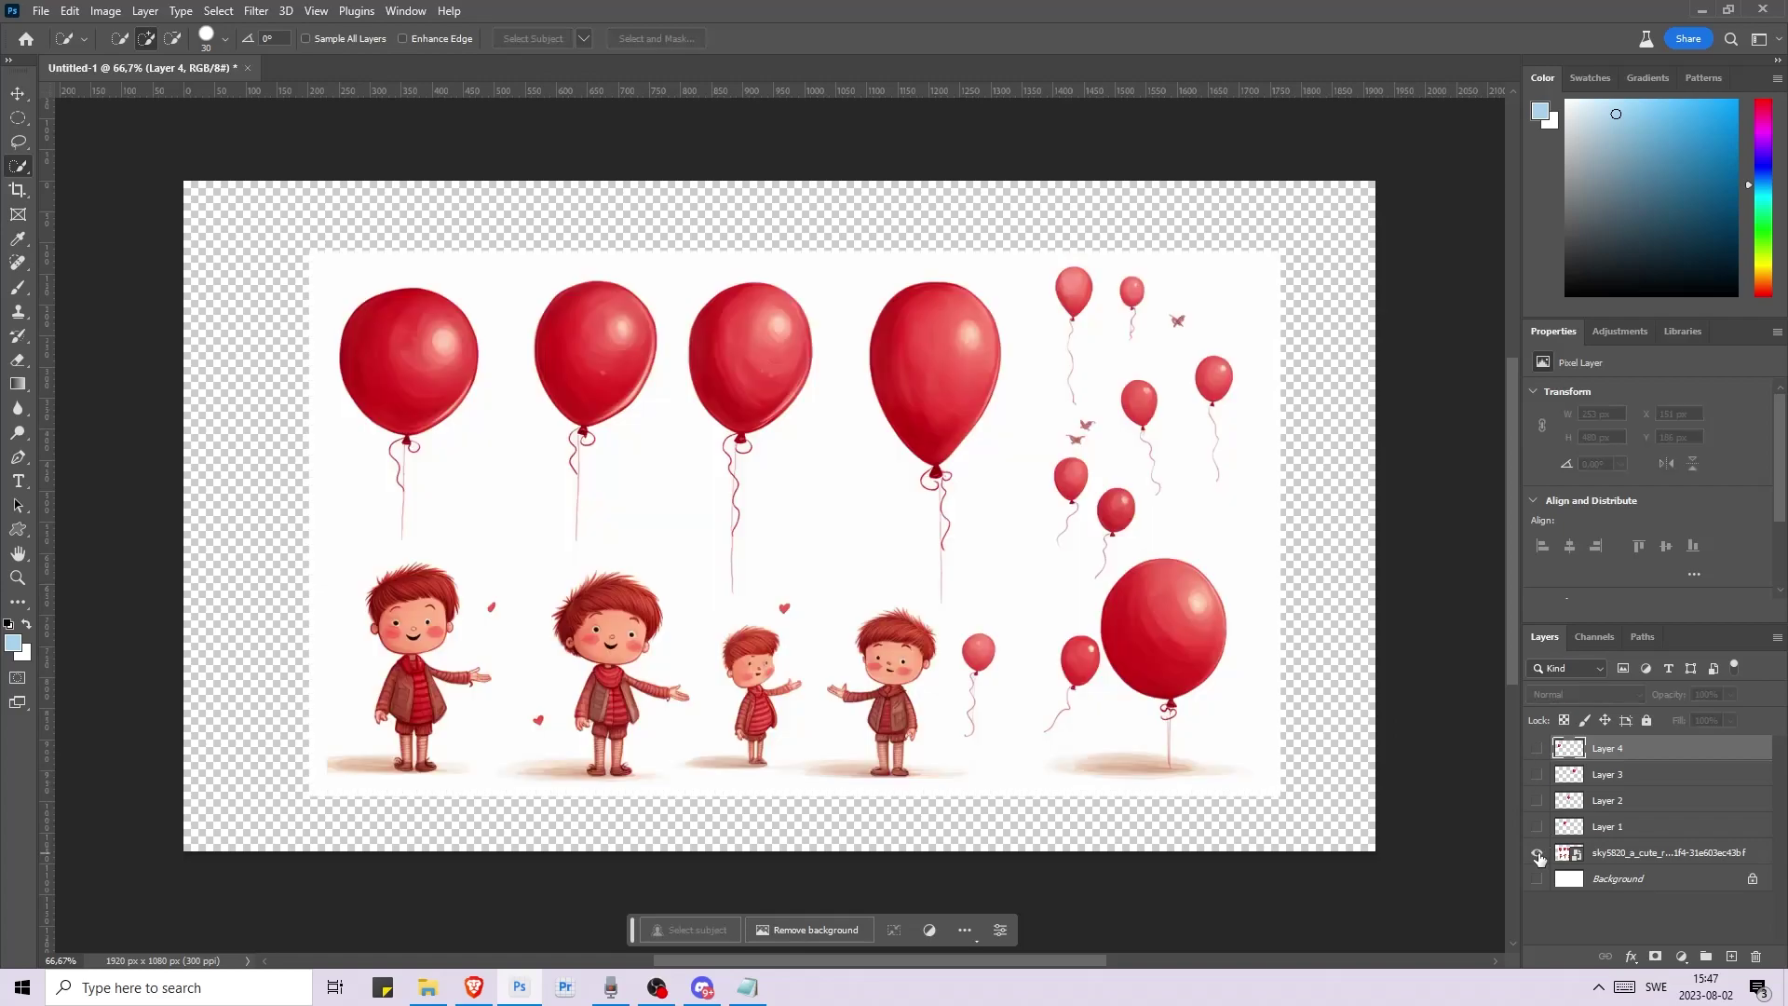
pyautogui.click(1614, 852)
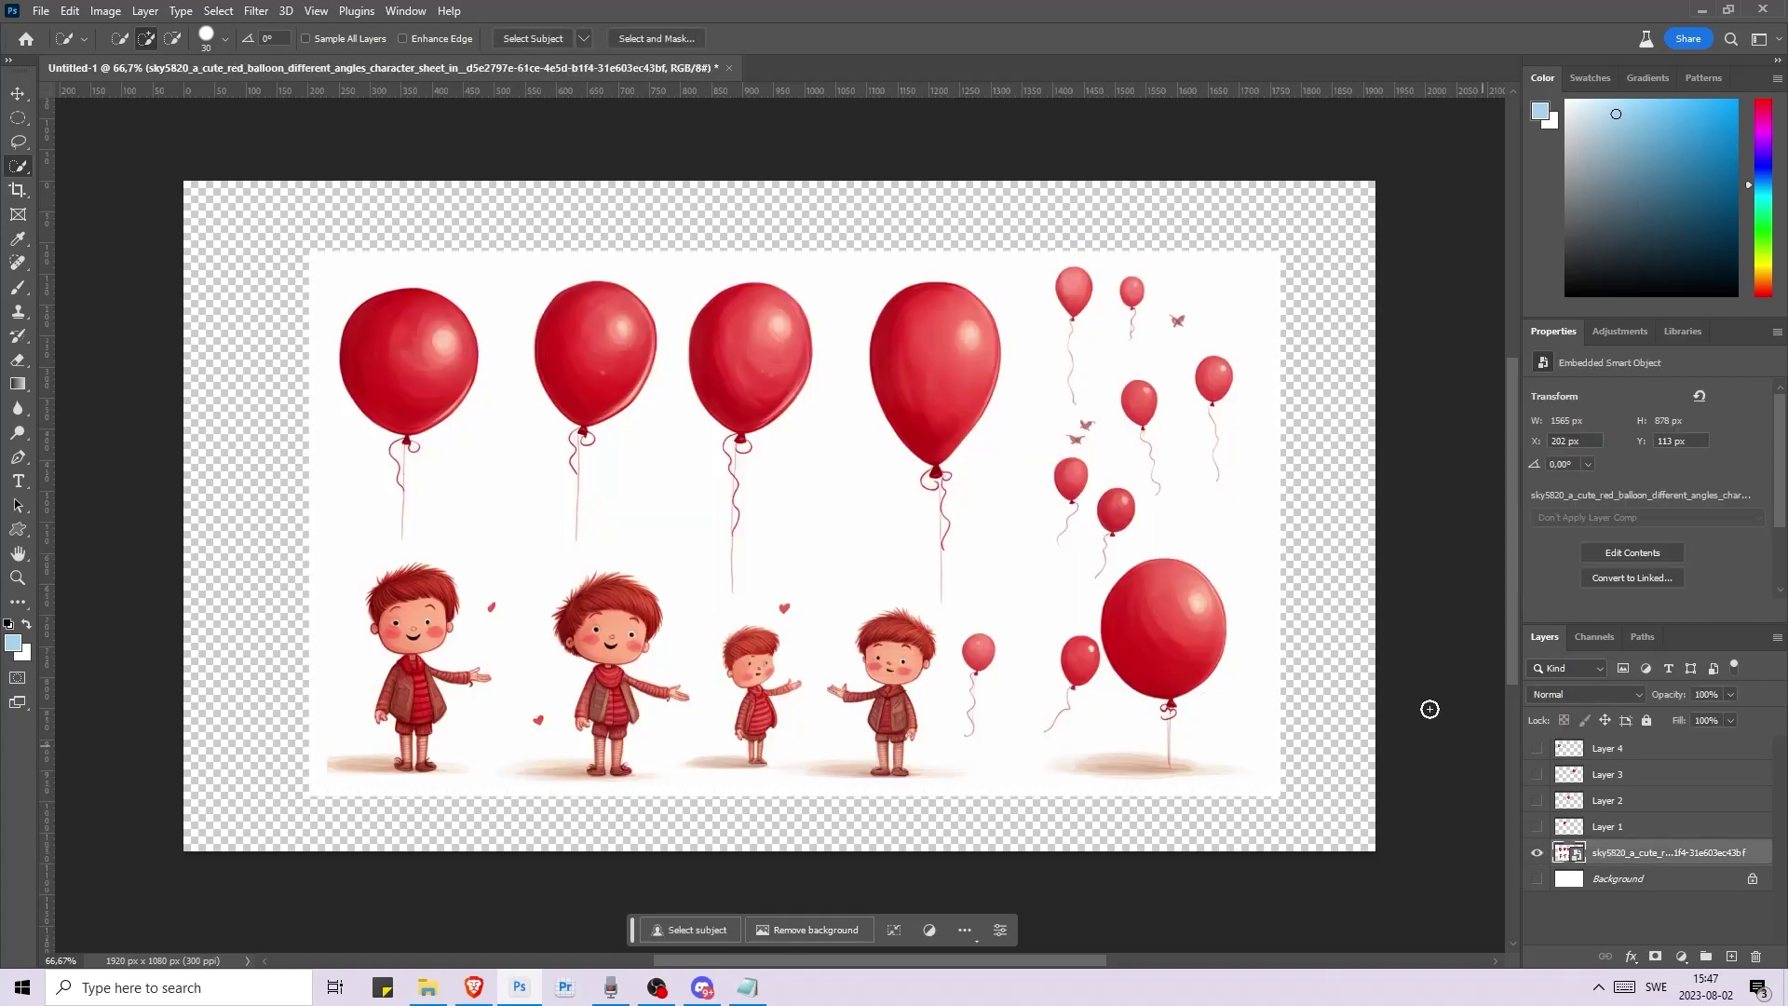
# - Quick-select the third large balloon with its knot and string, copy it to a new layer, and hide the sheet
pyautogui.moveTo(759, 308)
pyautogui.mouseDown()
pyautogui.moveTo(789, 332)
pyautogui.moveTo(764, 395)
pyautogui.moveTo(726, 407)
pyautogui.moveTo(789, 383)
pyautogui.mouseUp()
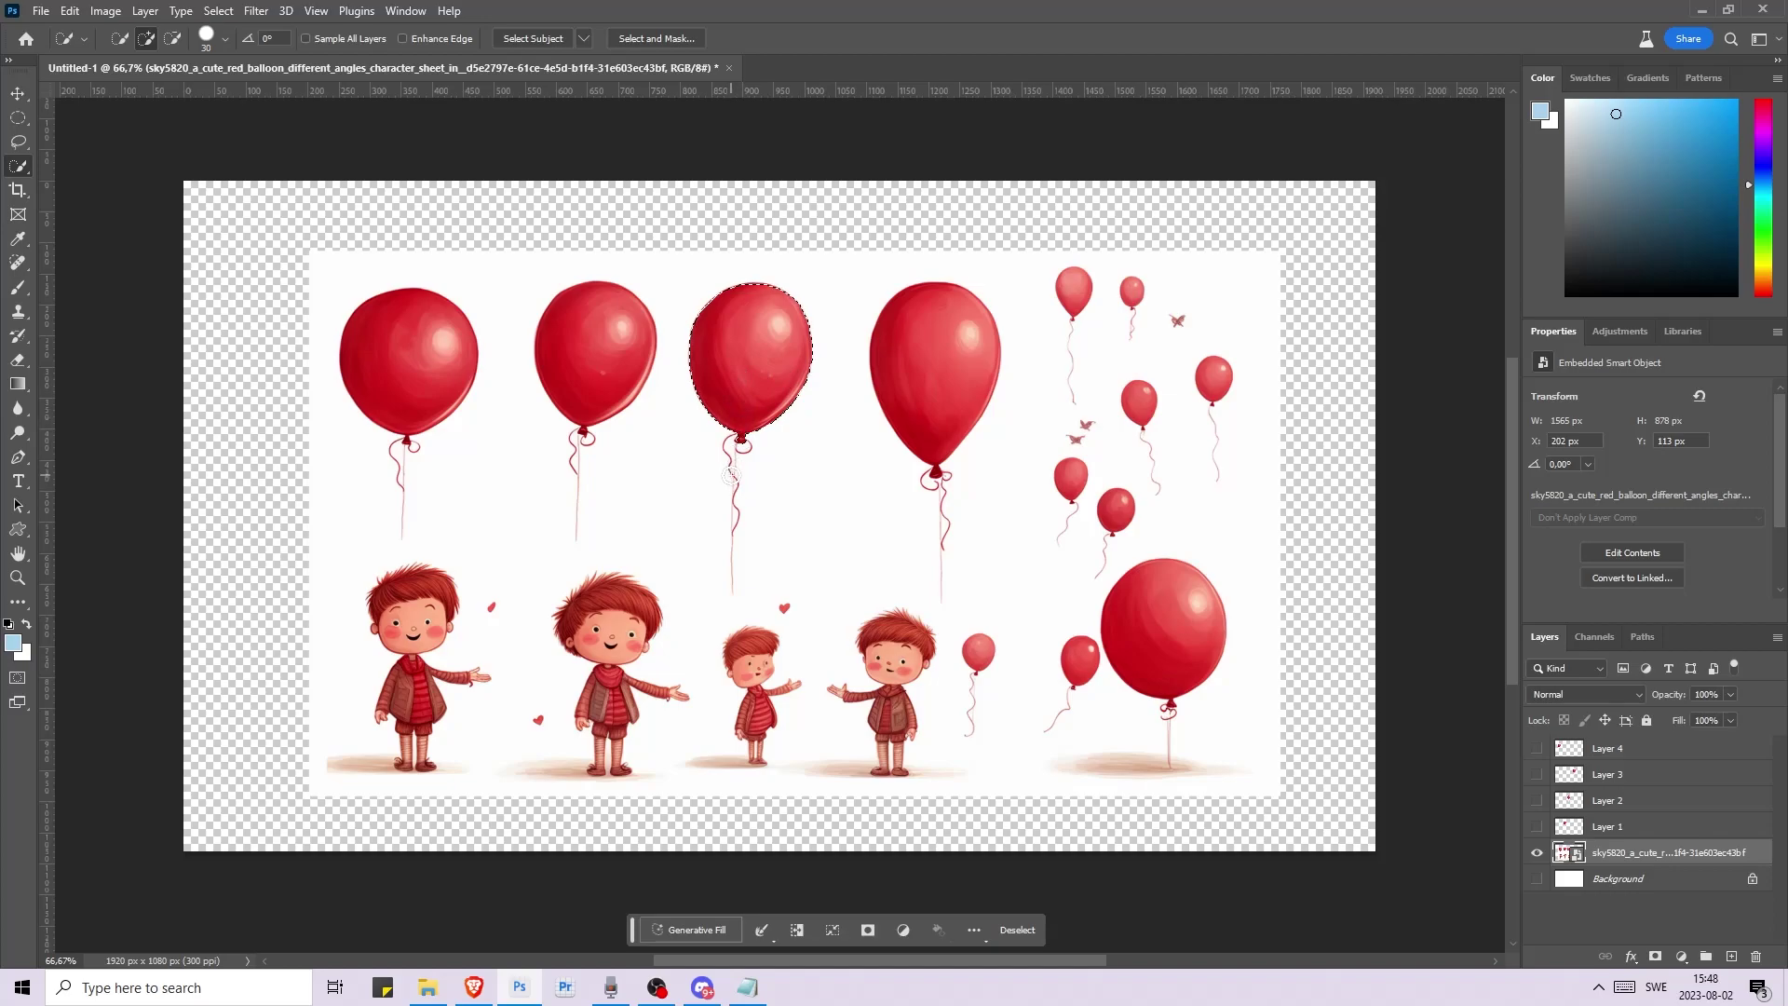
pyautogui.click(732, 579)
pyautogui.keyDown('alt'); pyautogui.click(776, 440); pyautogui.keyUp('alt')
pyautogui.hotkey('ctrl', 'j')
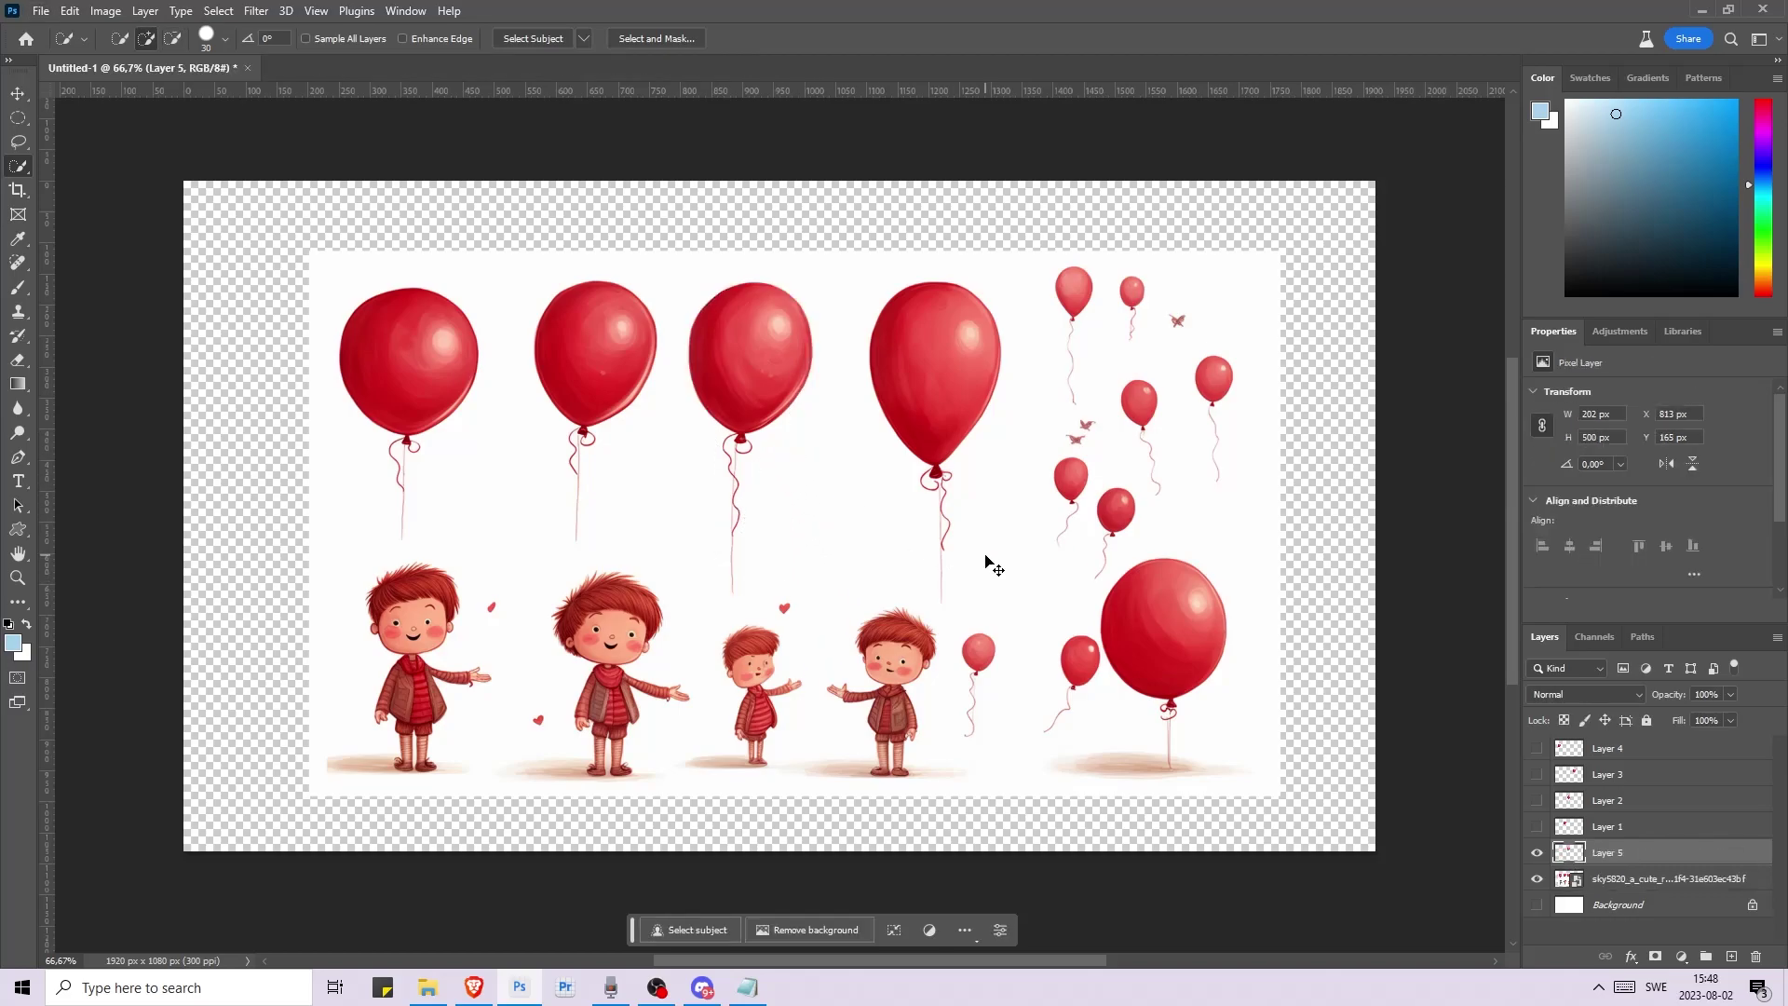
pyautogui.click(1538, 879)
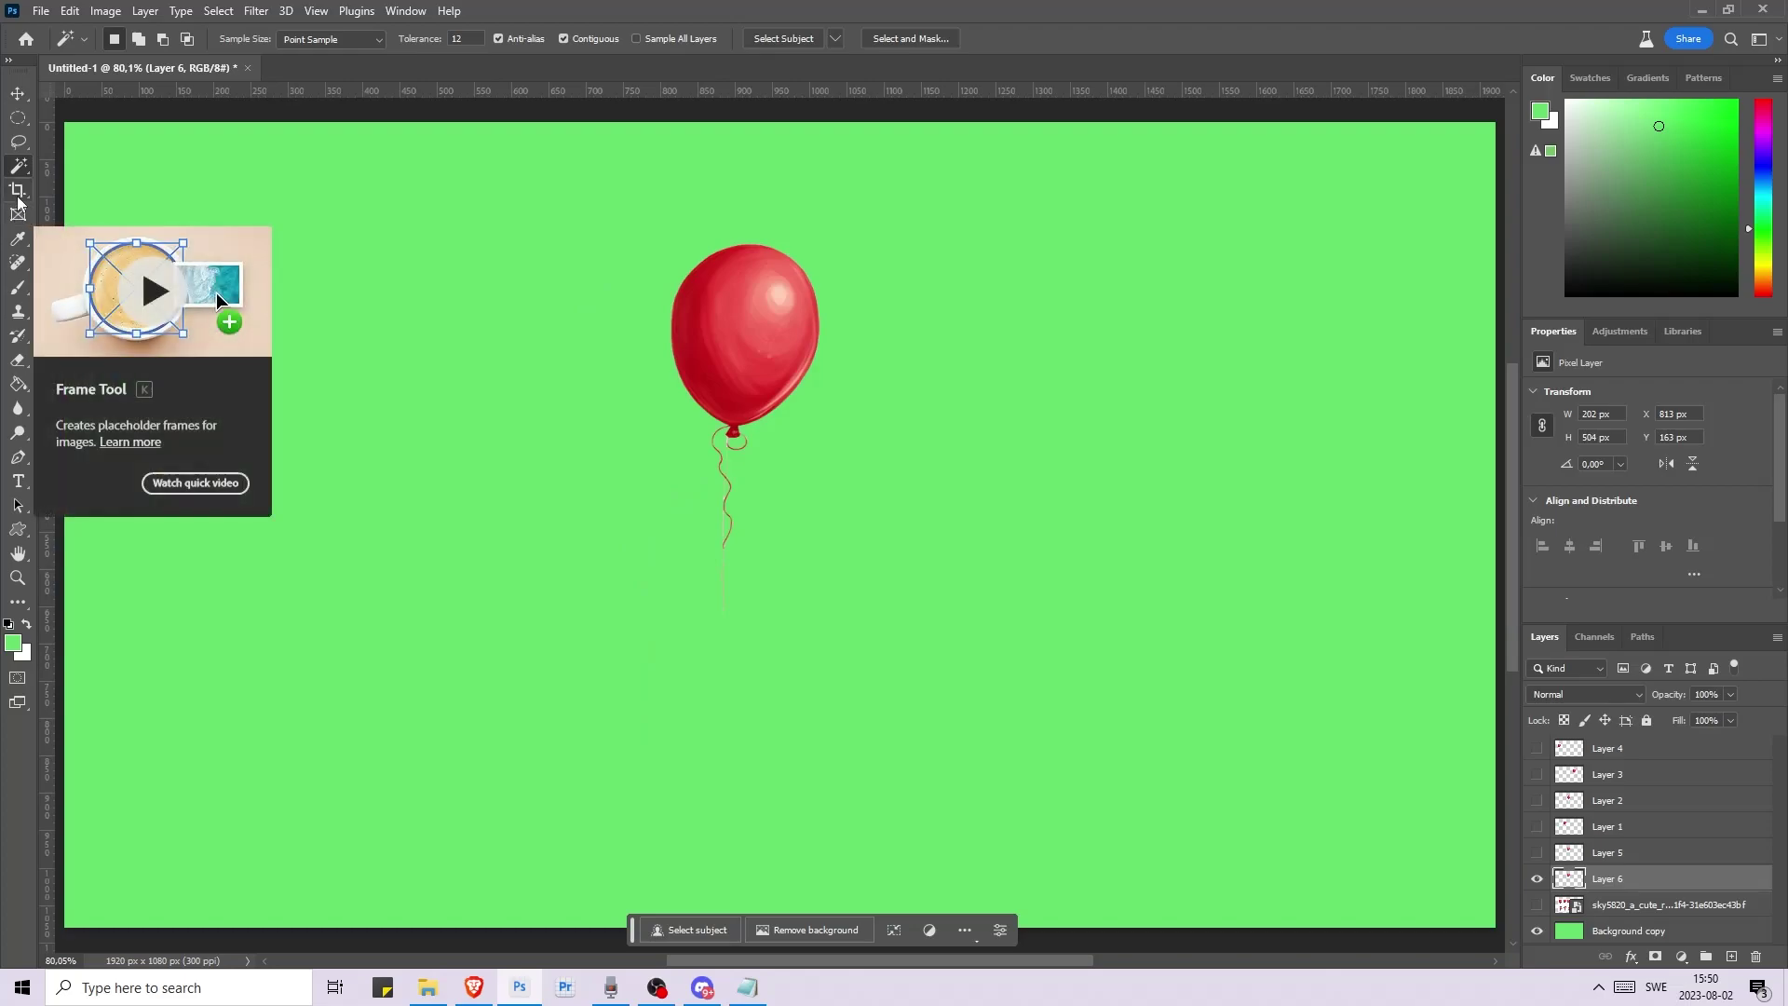
# - Crop the canvas to its lower-right area of about 1200 x 728 px
pyautogui.click(18, 191)
pyautogui.moveTo(70, 126); pyautogui.dragTo(330, 259)
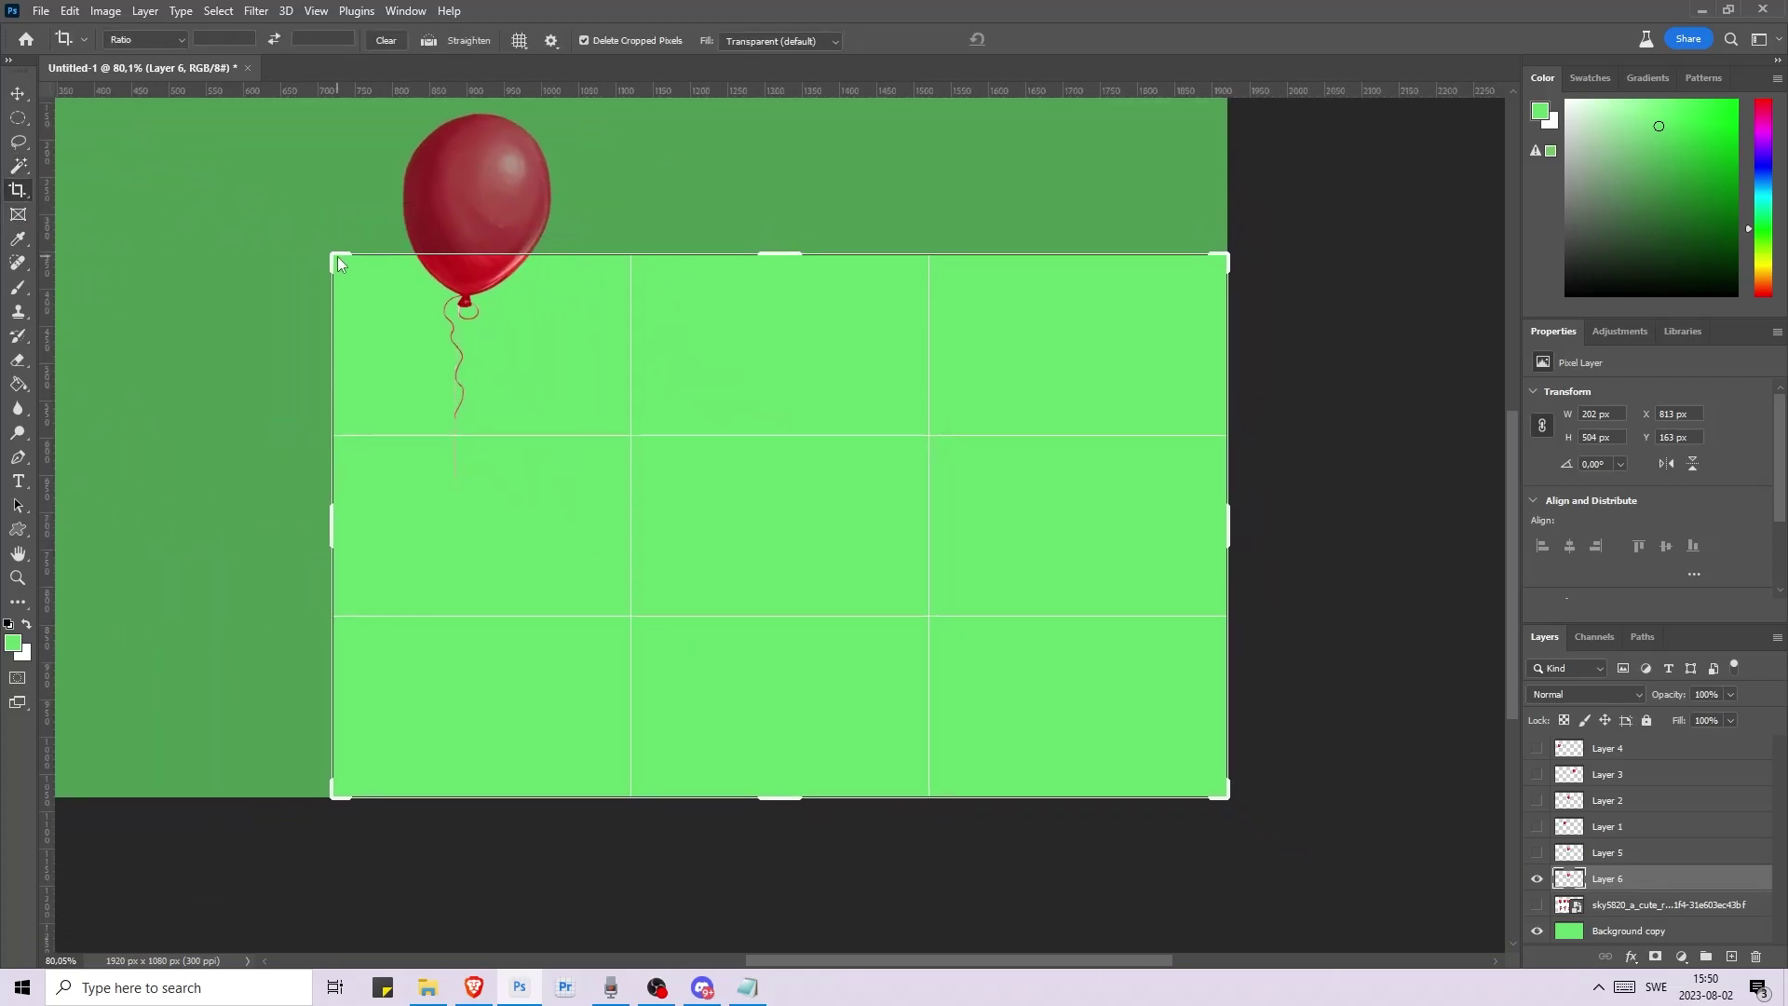
pyautogui.press('Return')
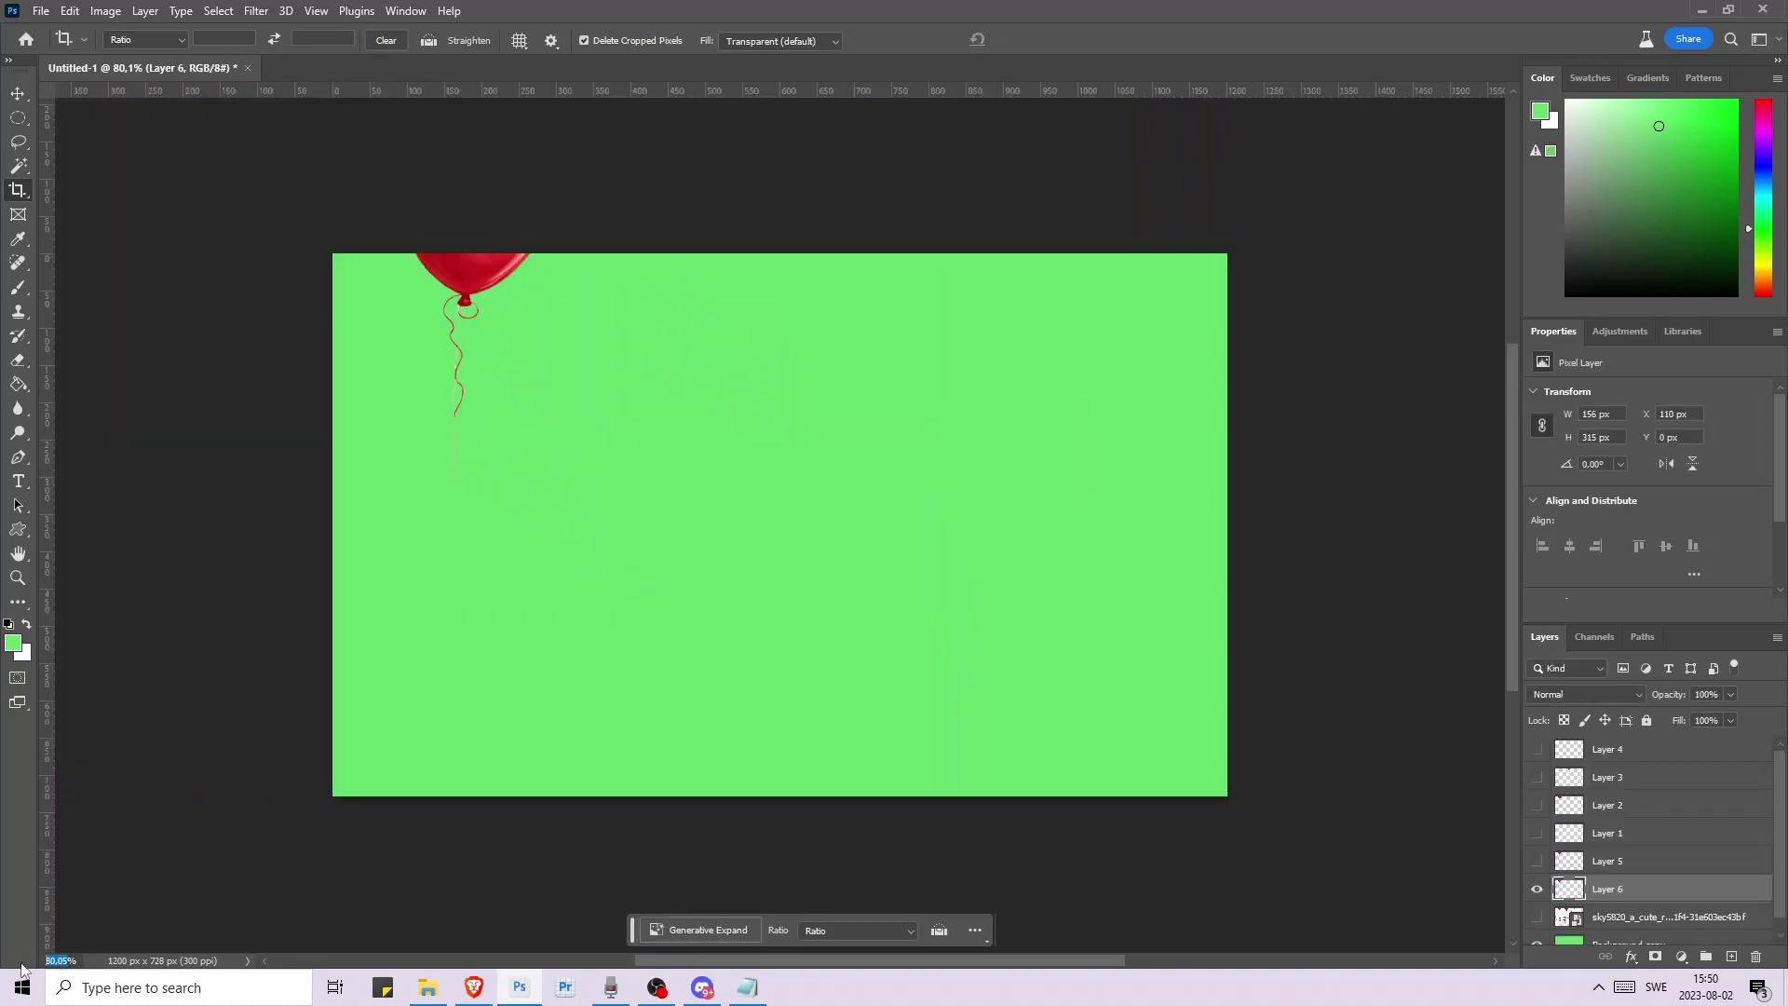
pyautogui.click(259, 550)
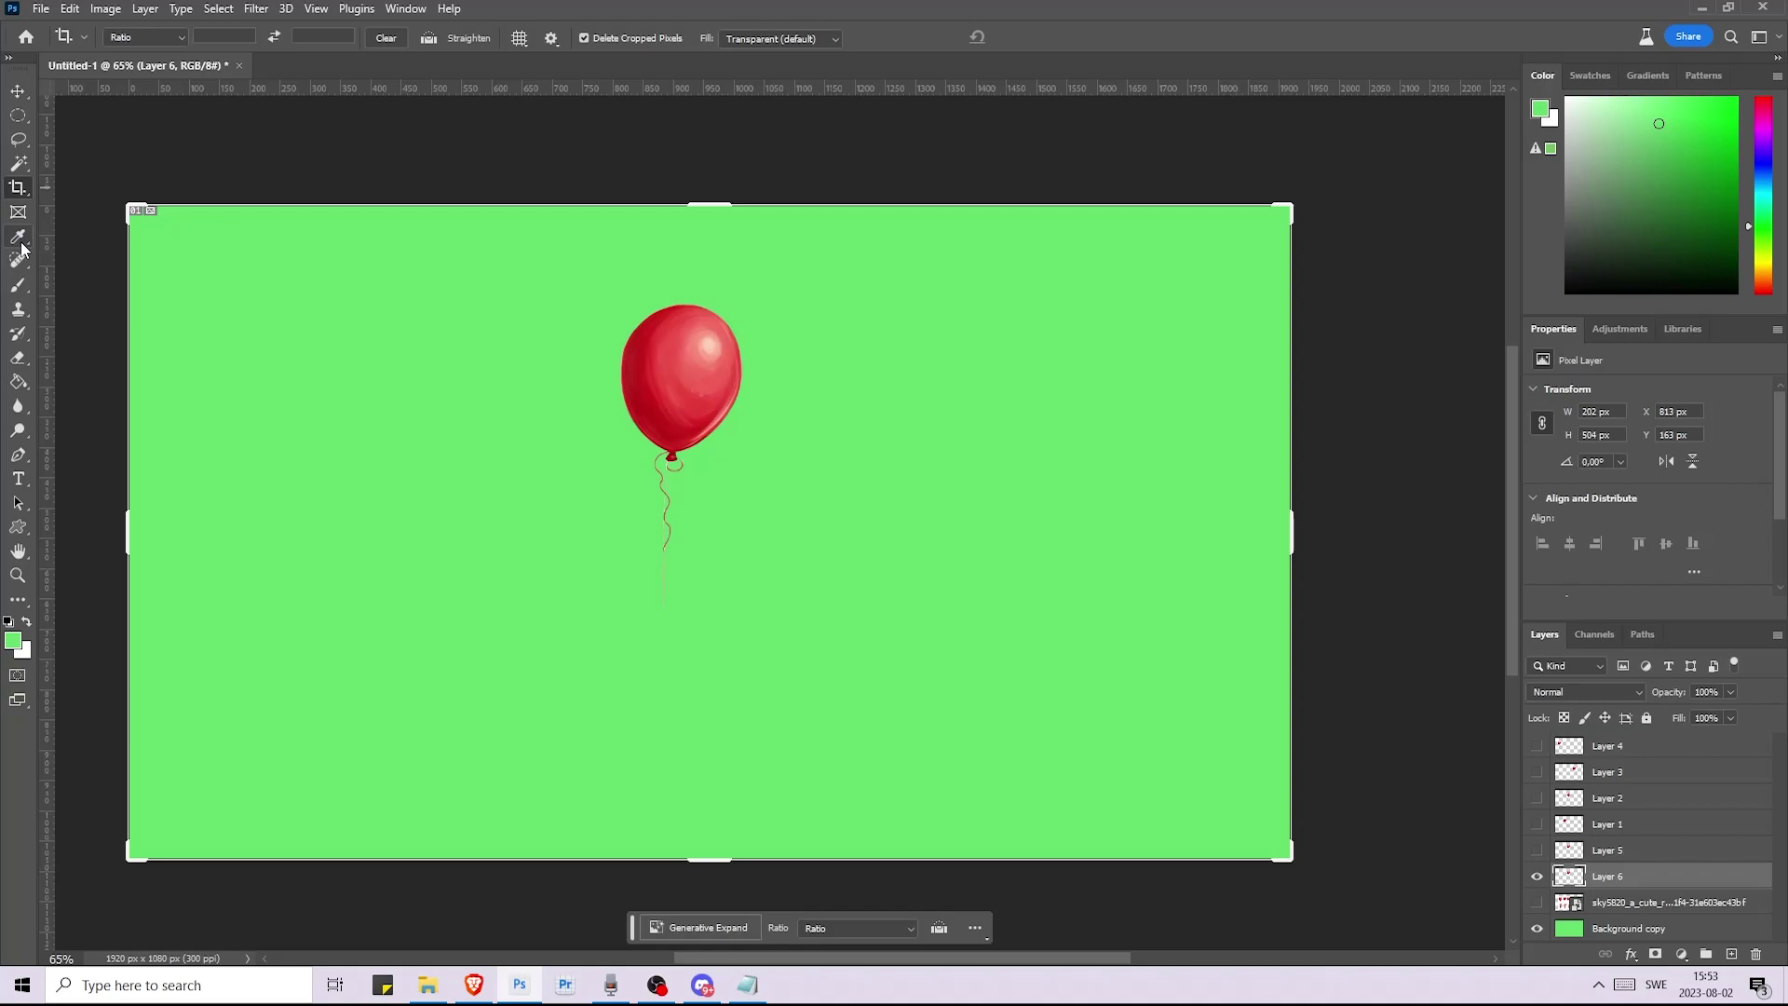
# - Sample the balloon's pale highlight and the dark red at its upper-left edge as the foreground colour with the Eyedropper
pyautogui.click(21, 242)
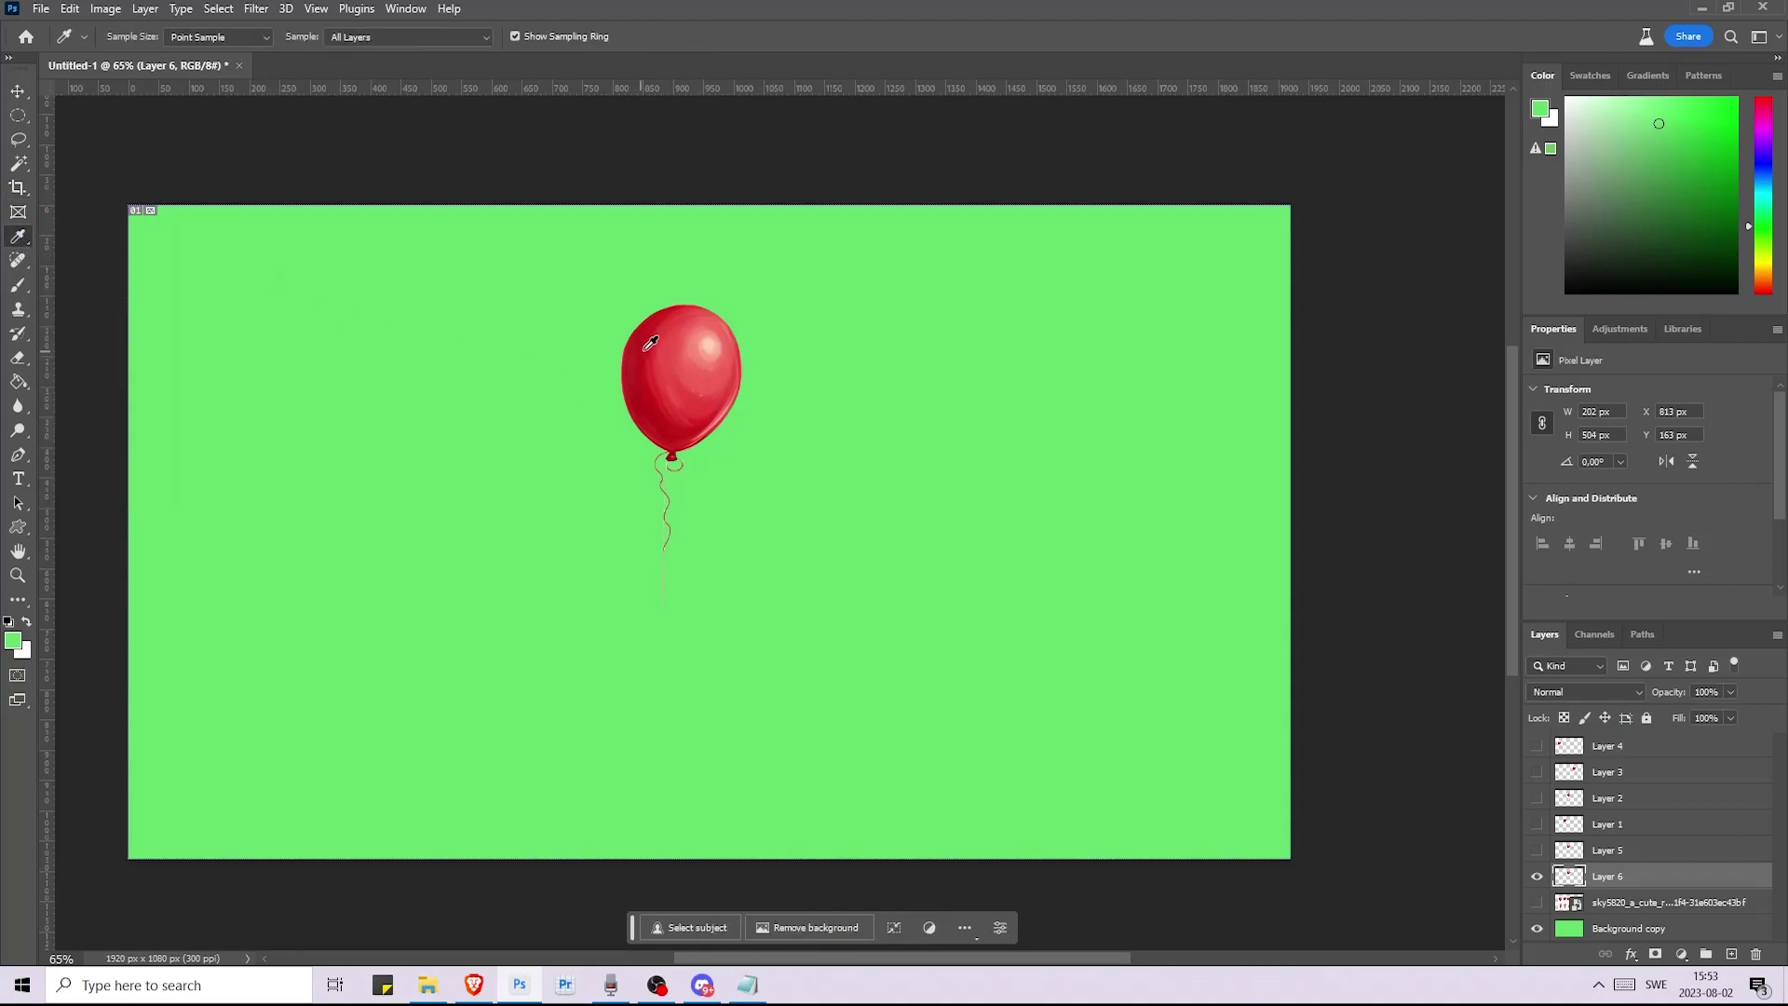
pyautogui.click(712, 341)
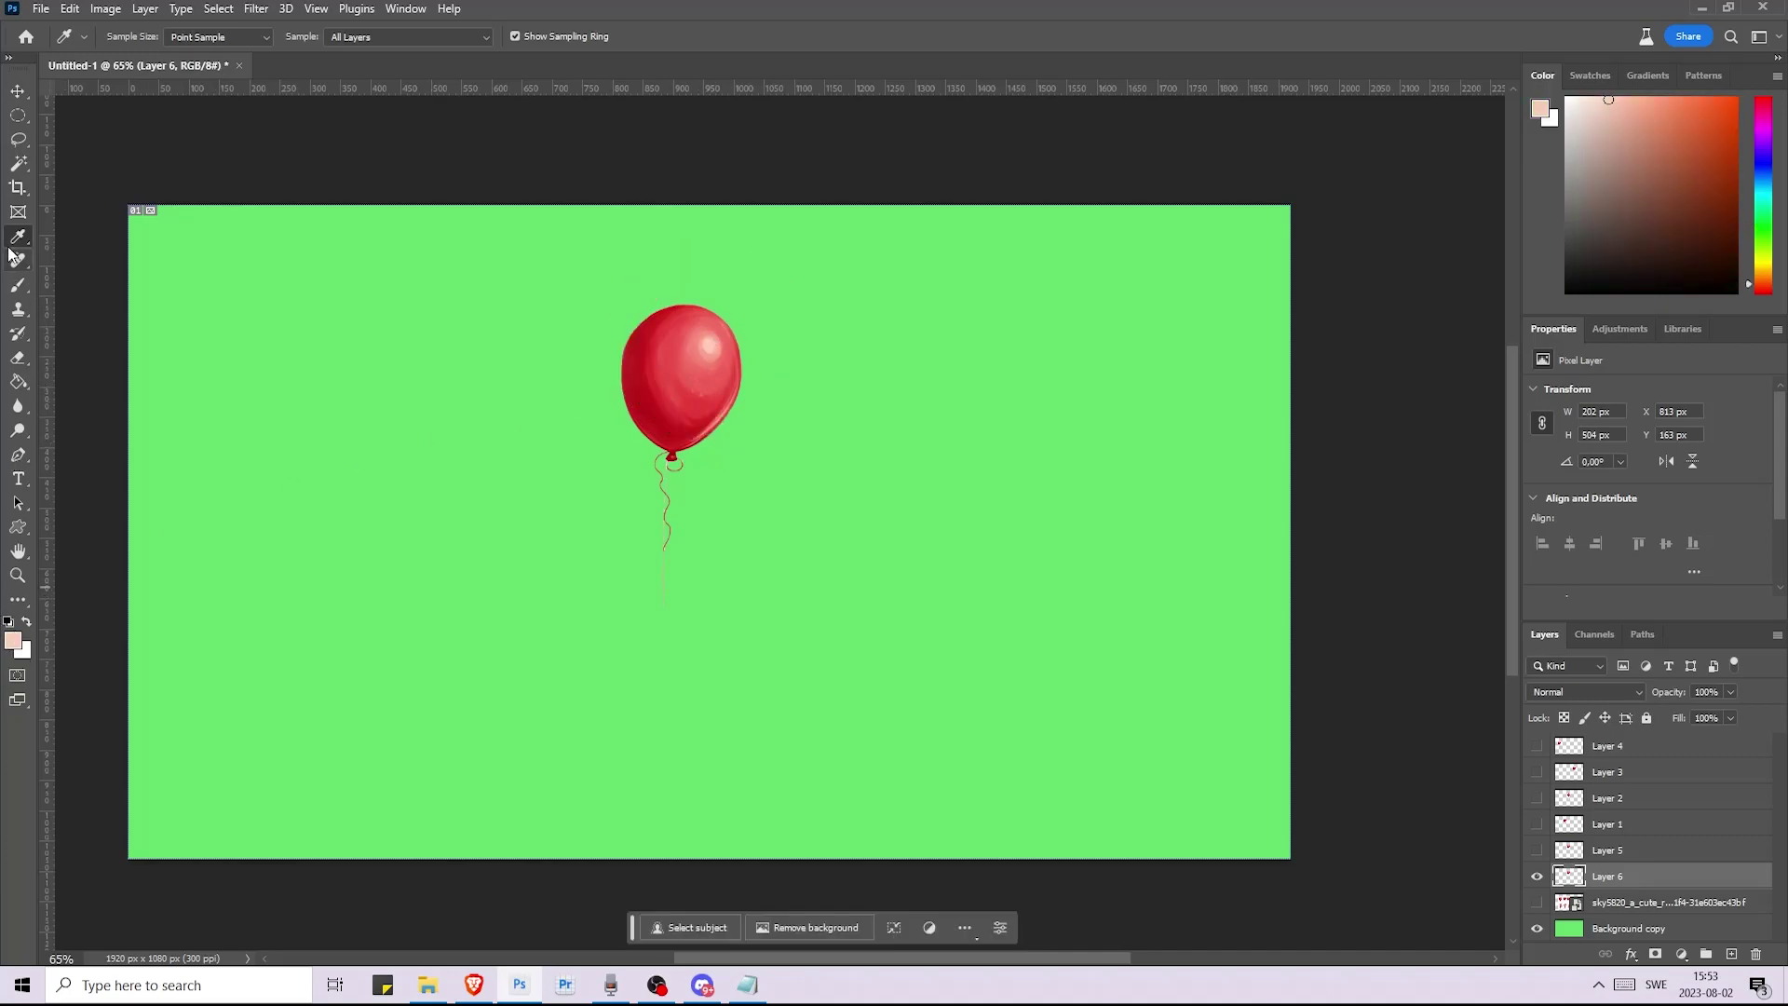
pyautogui.click(647, 325)
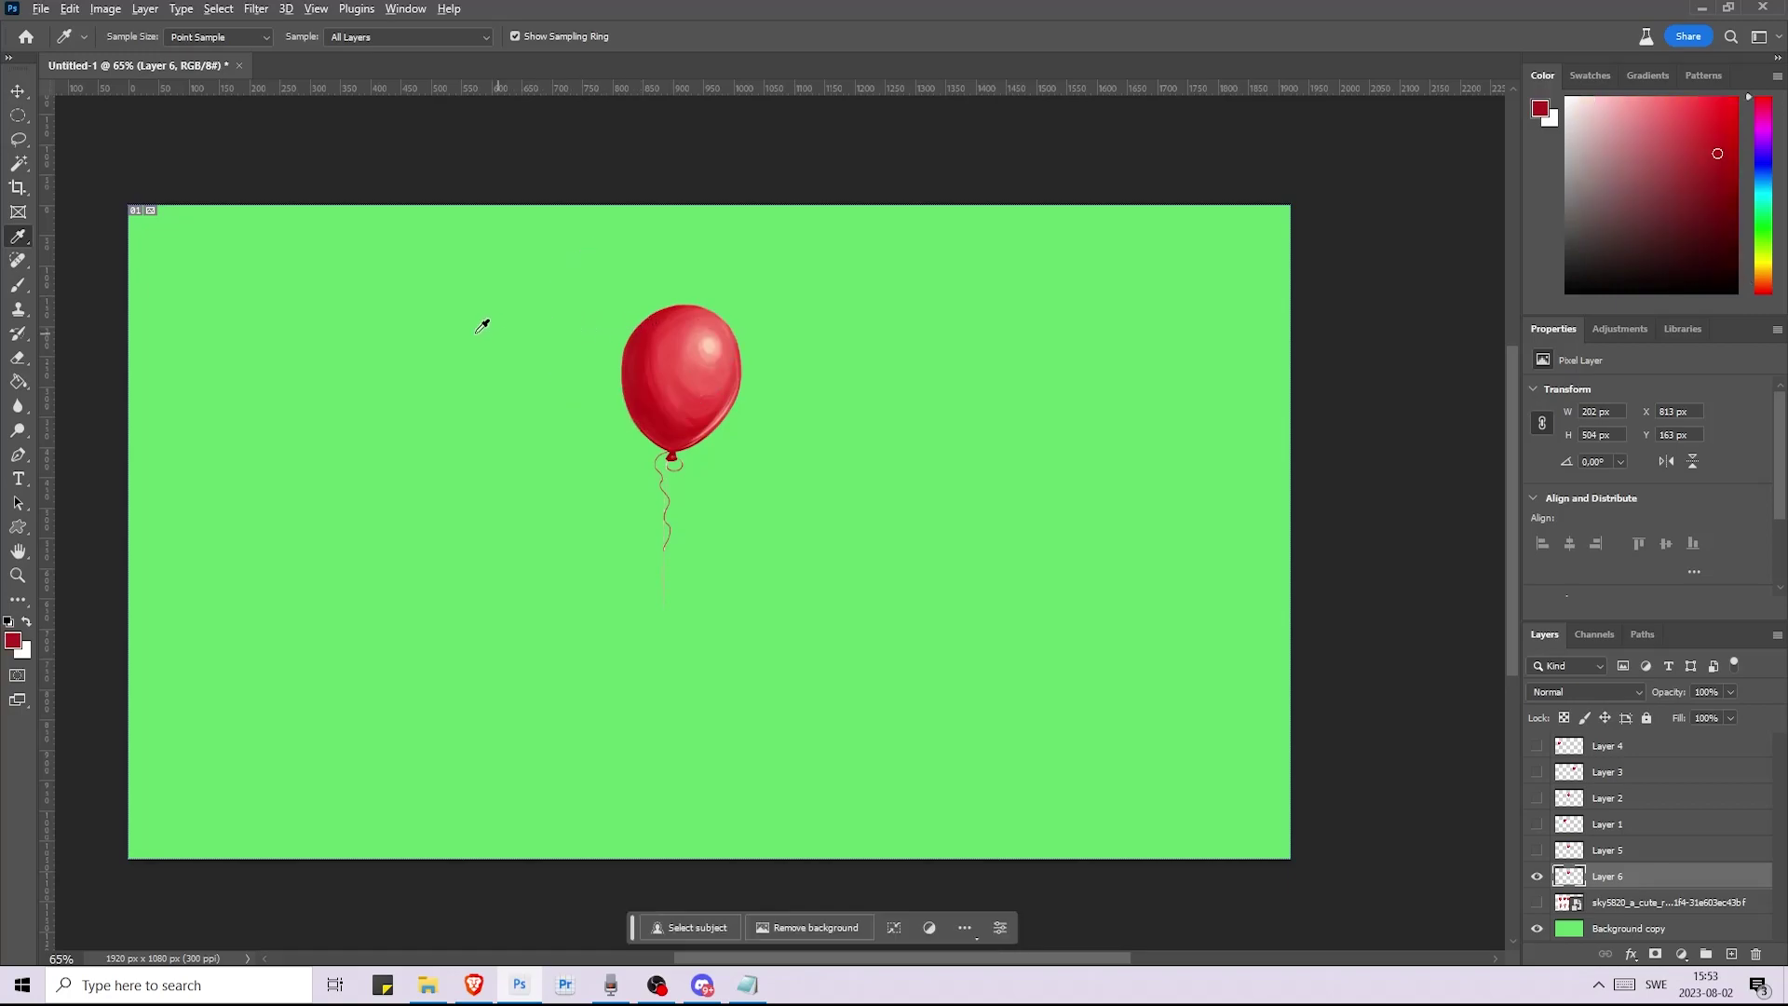
pyautogui.click(18, 138)
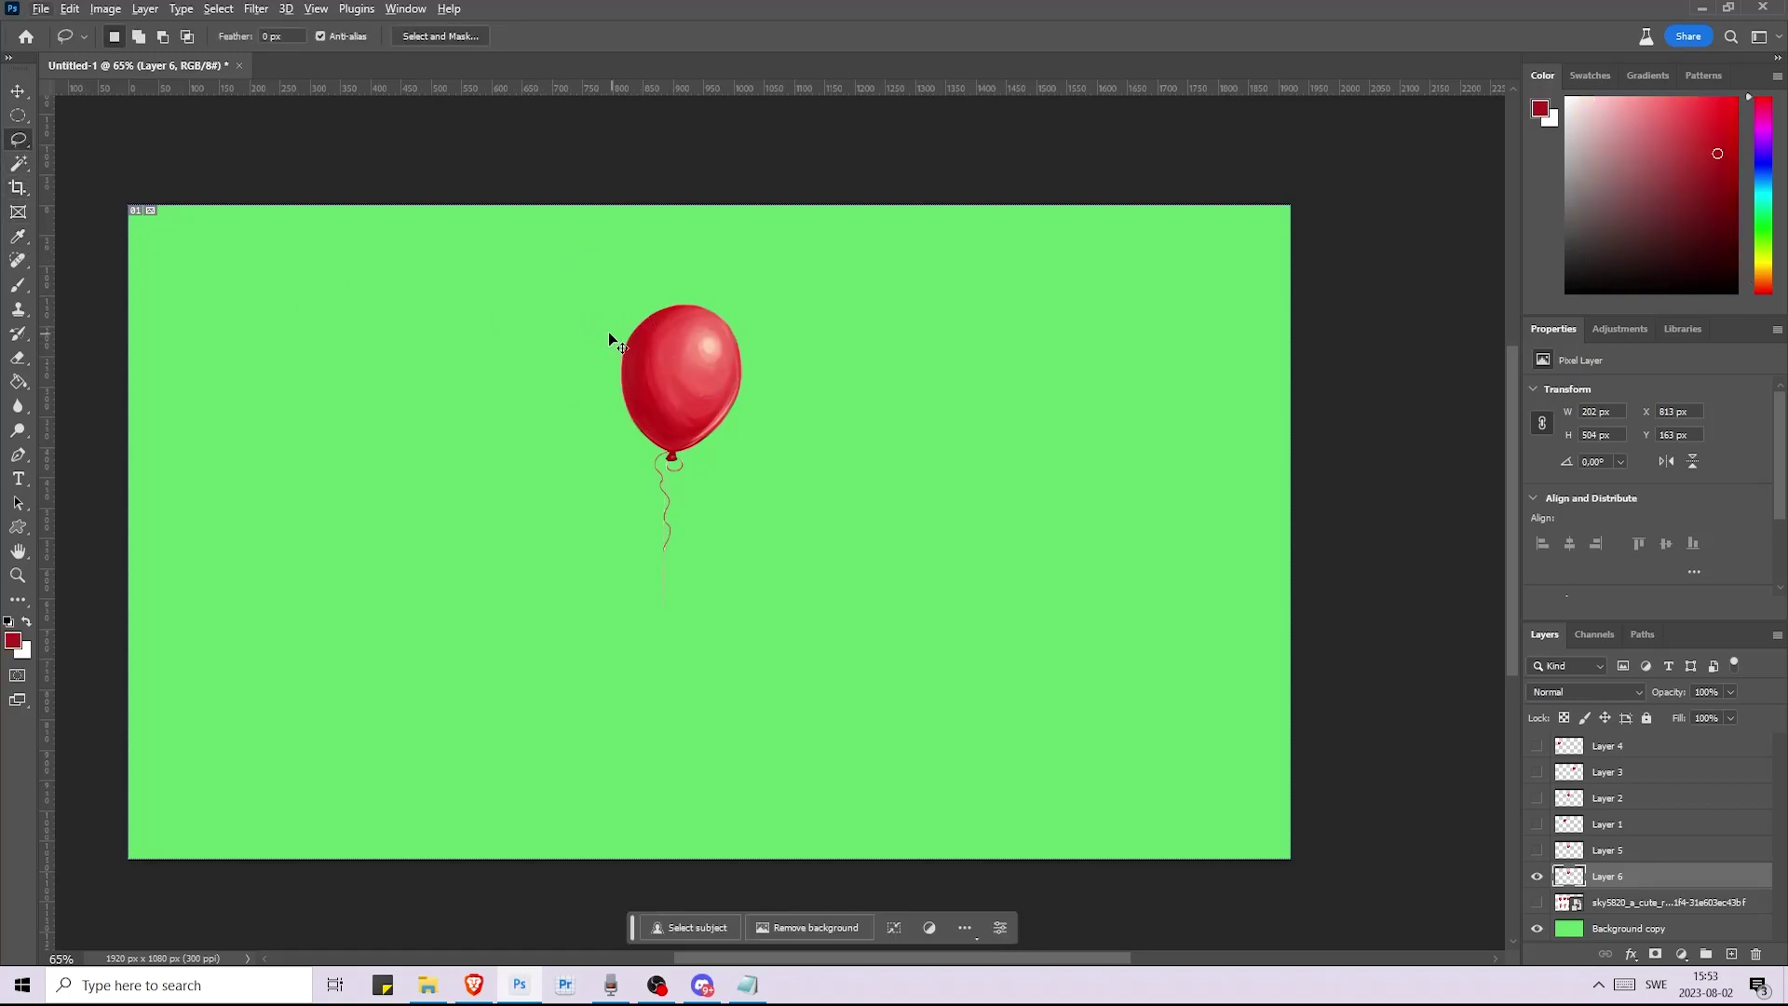
pyautogui.click(13, 640)
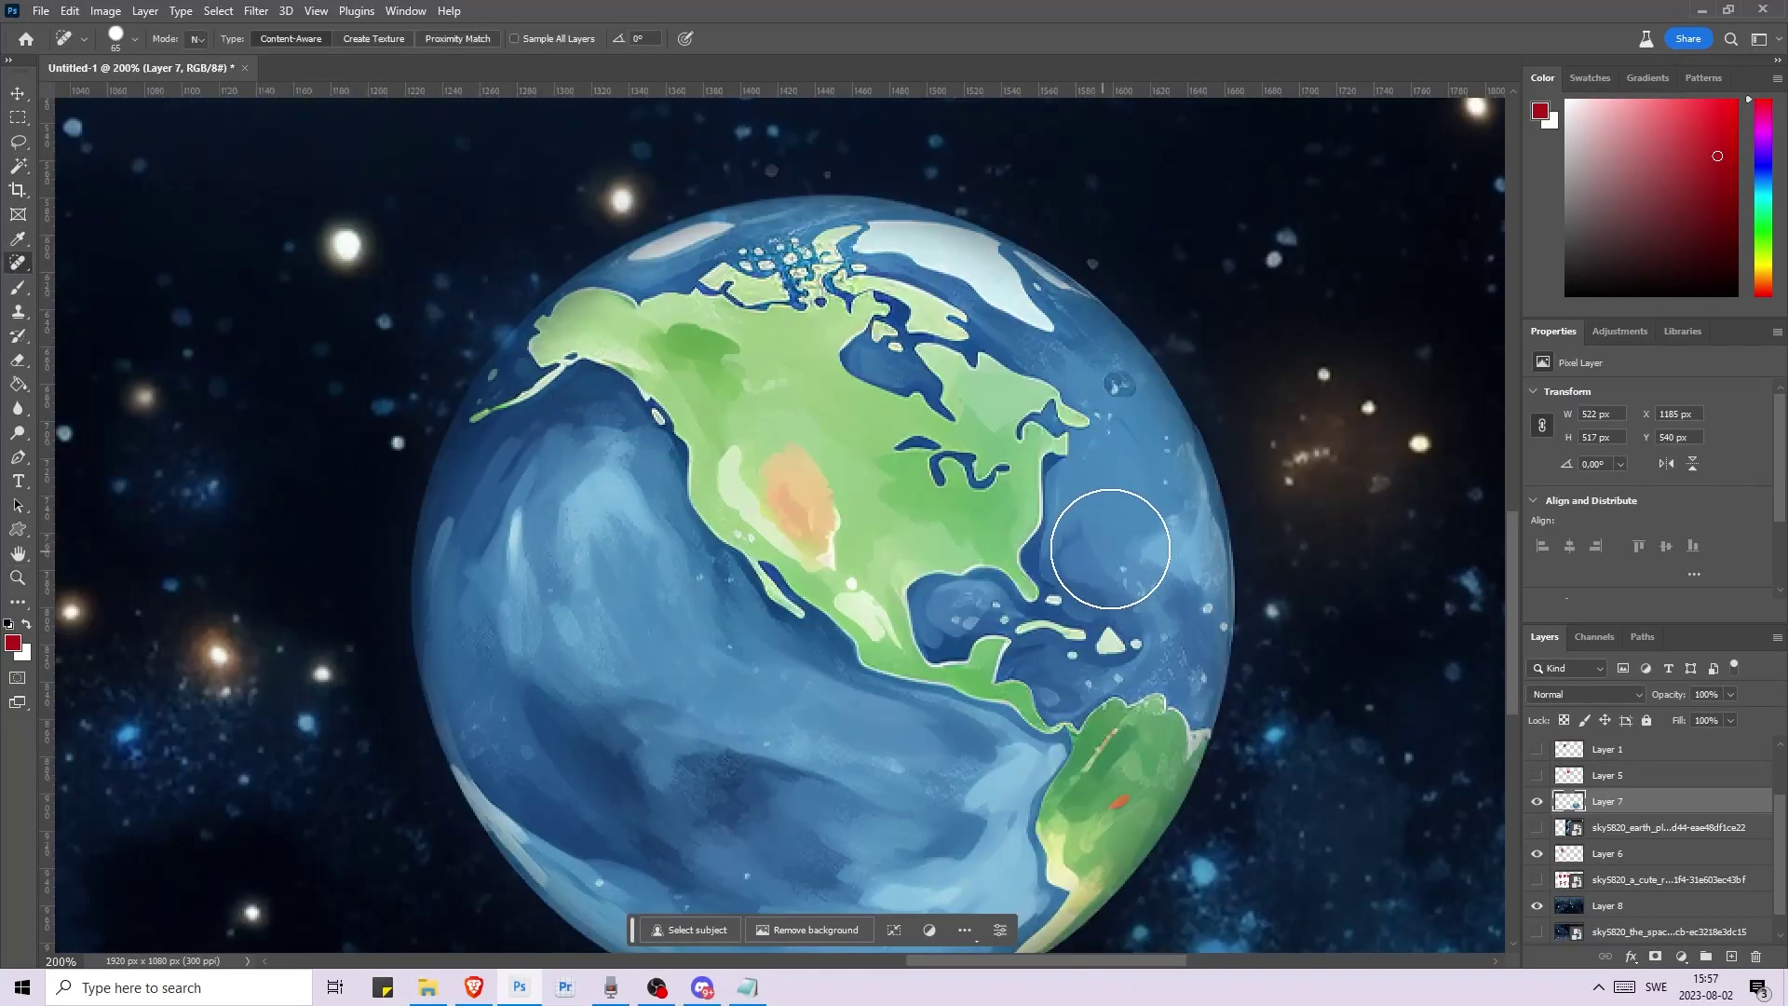
# - Remove small specks from the ocean on both sides of North America with a smaller Spot Healing Brush
pyautogui.press('[')
pyautogui.press('[')
pyautogui.press('[')
pyautogui.press('[')
pyautogui.press('[')
pyautogui.press('[')
pyautogui.click(1120, 429)
pyautogui.click(1128, 525)
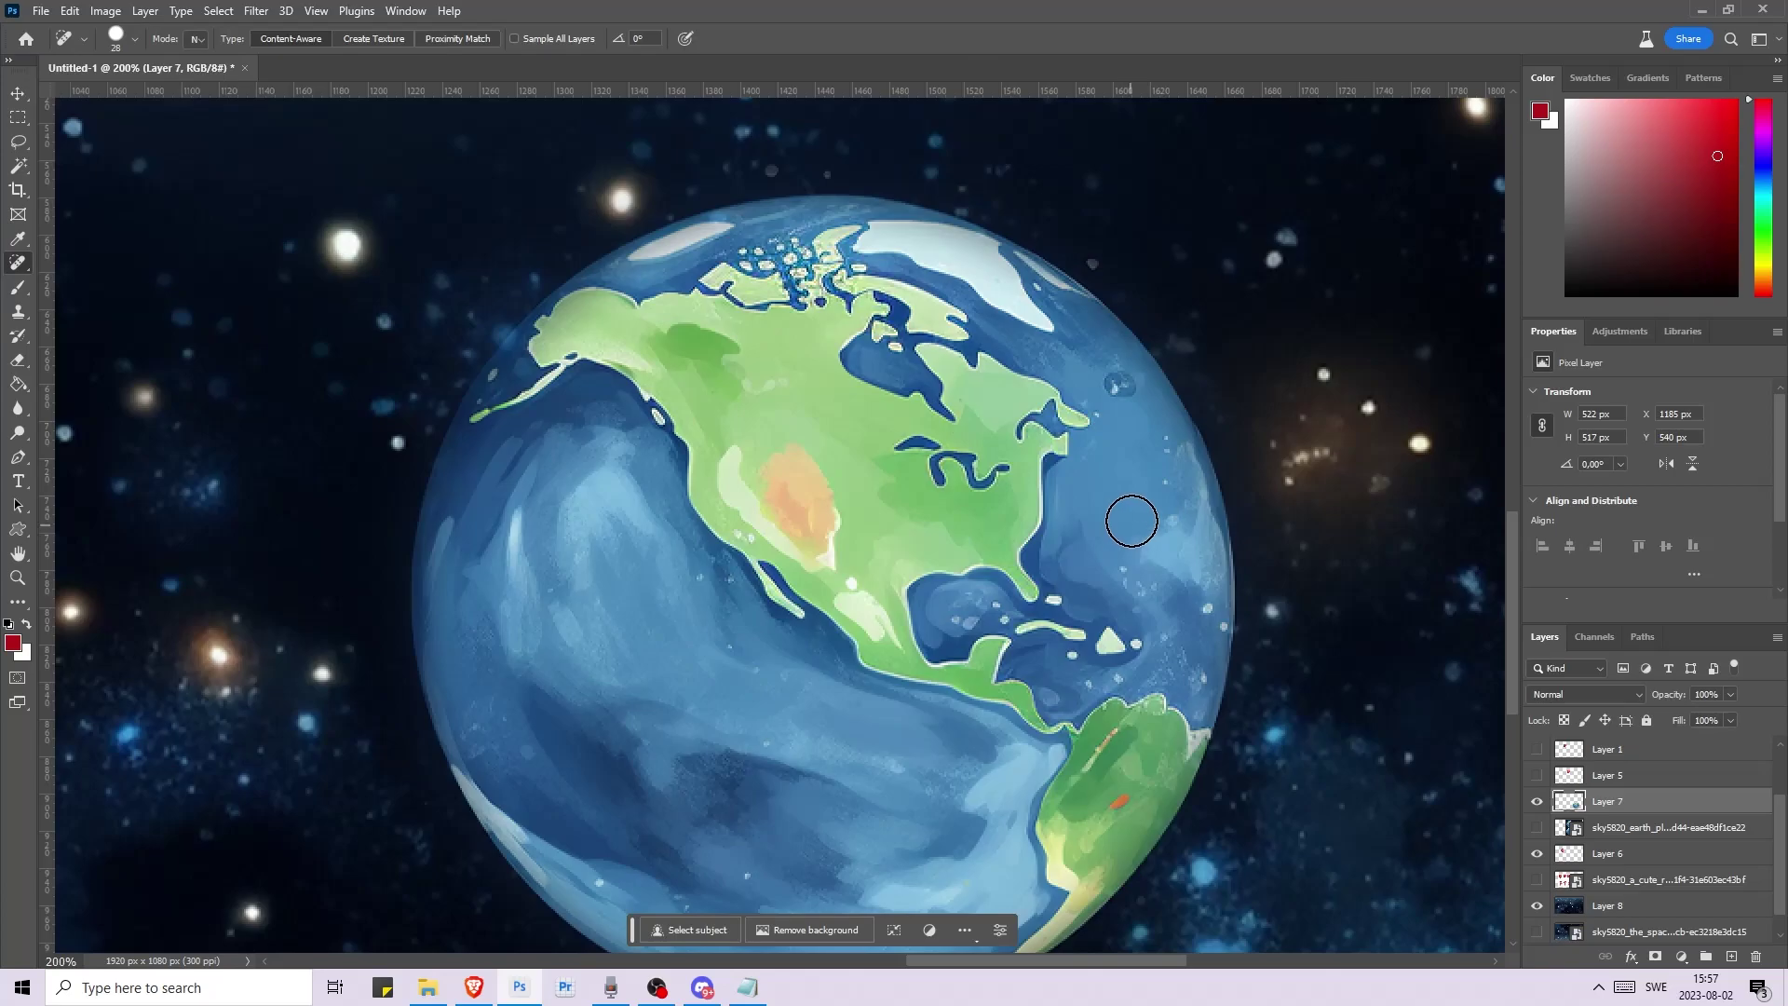
pyautogui.click(1150, 484)
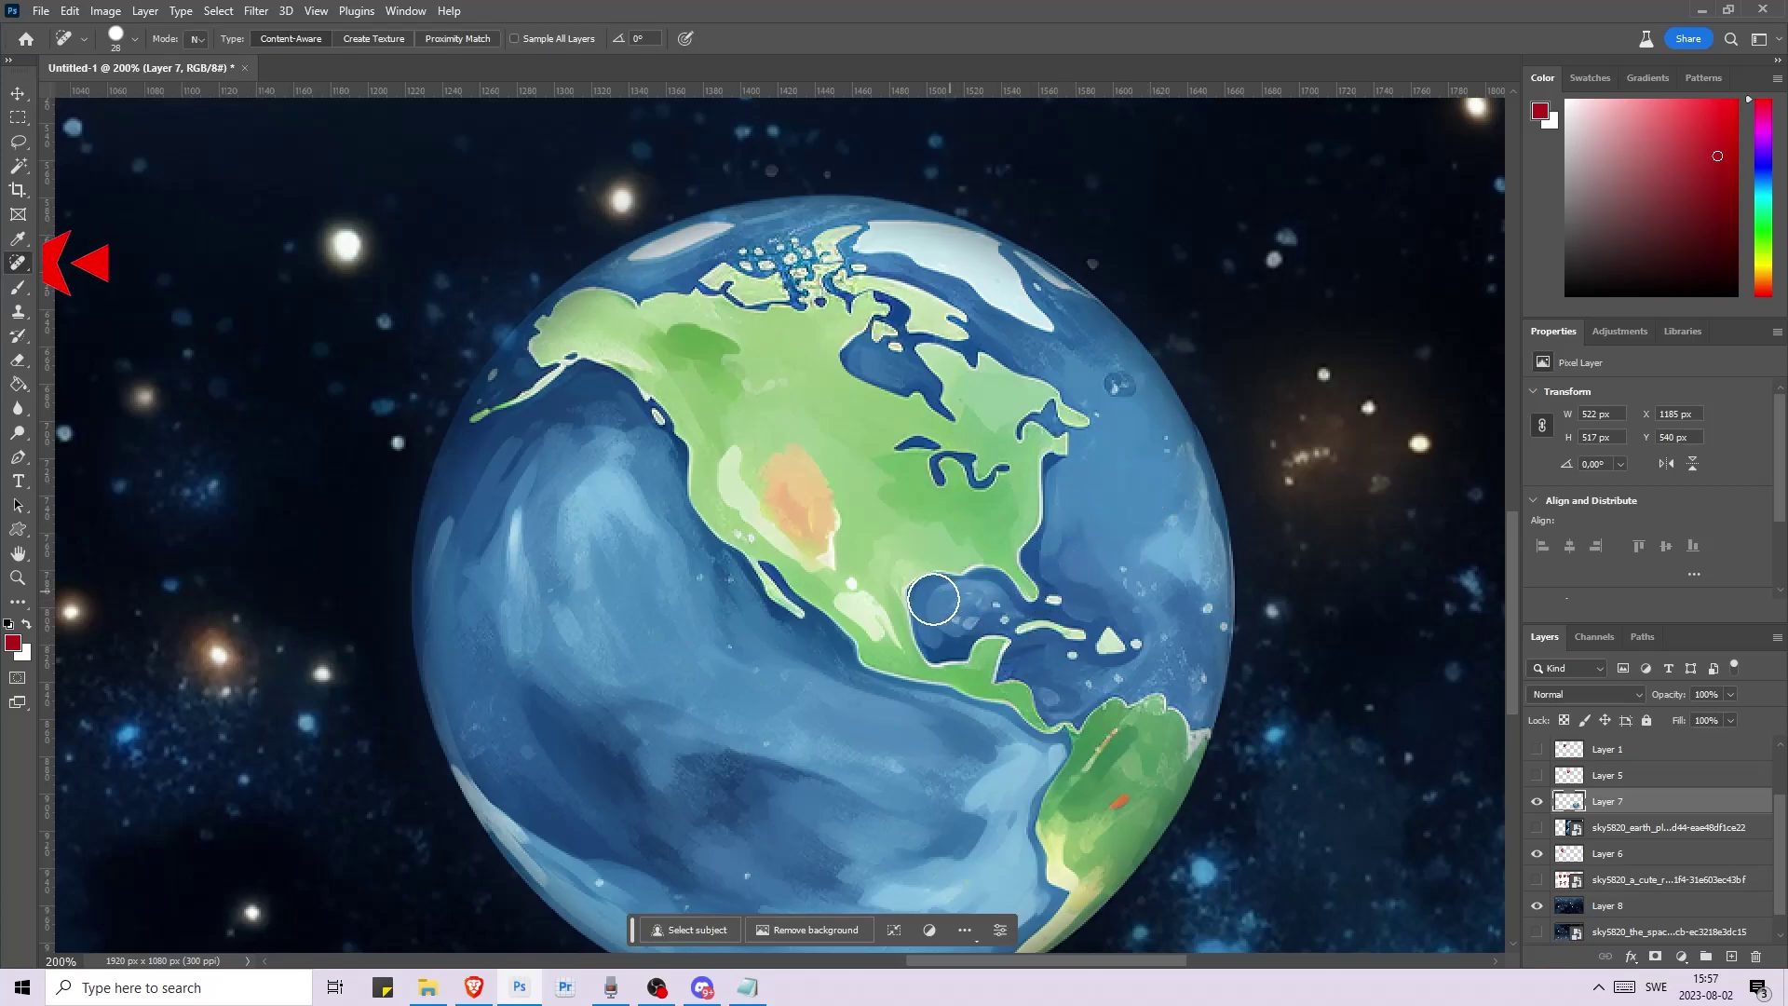
pyautogui.click(689, 584)
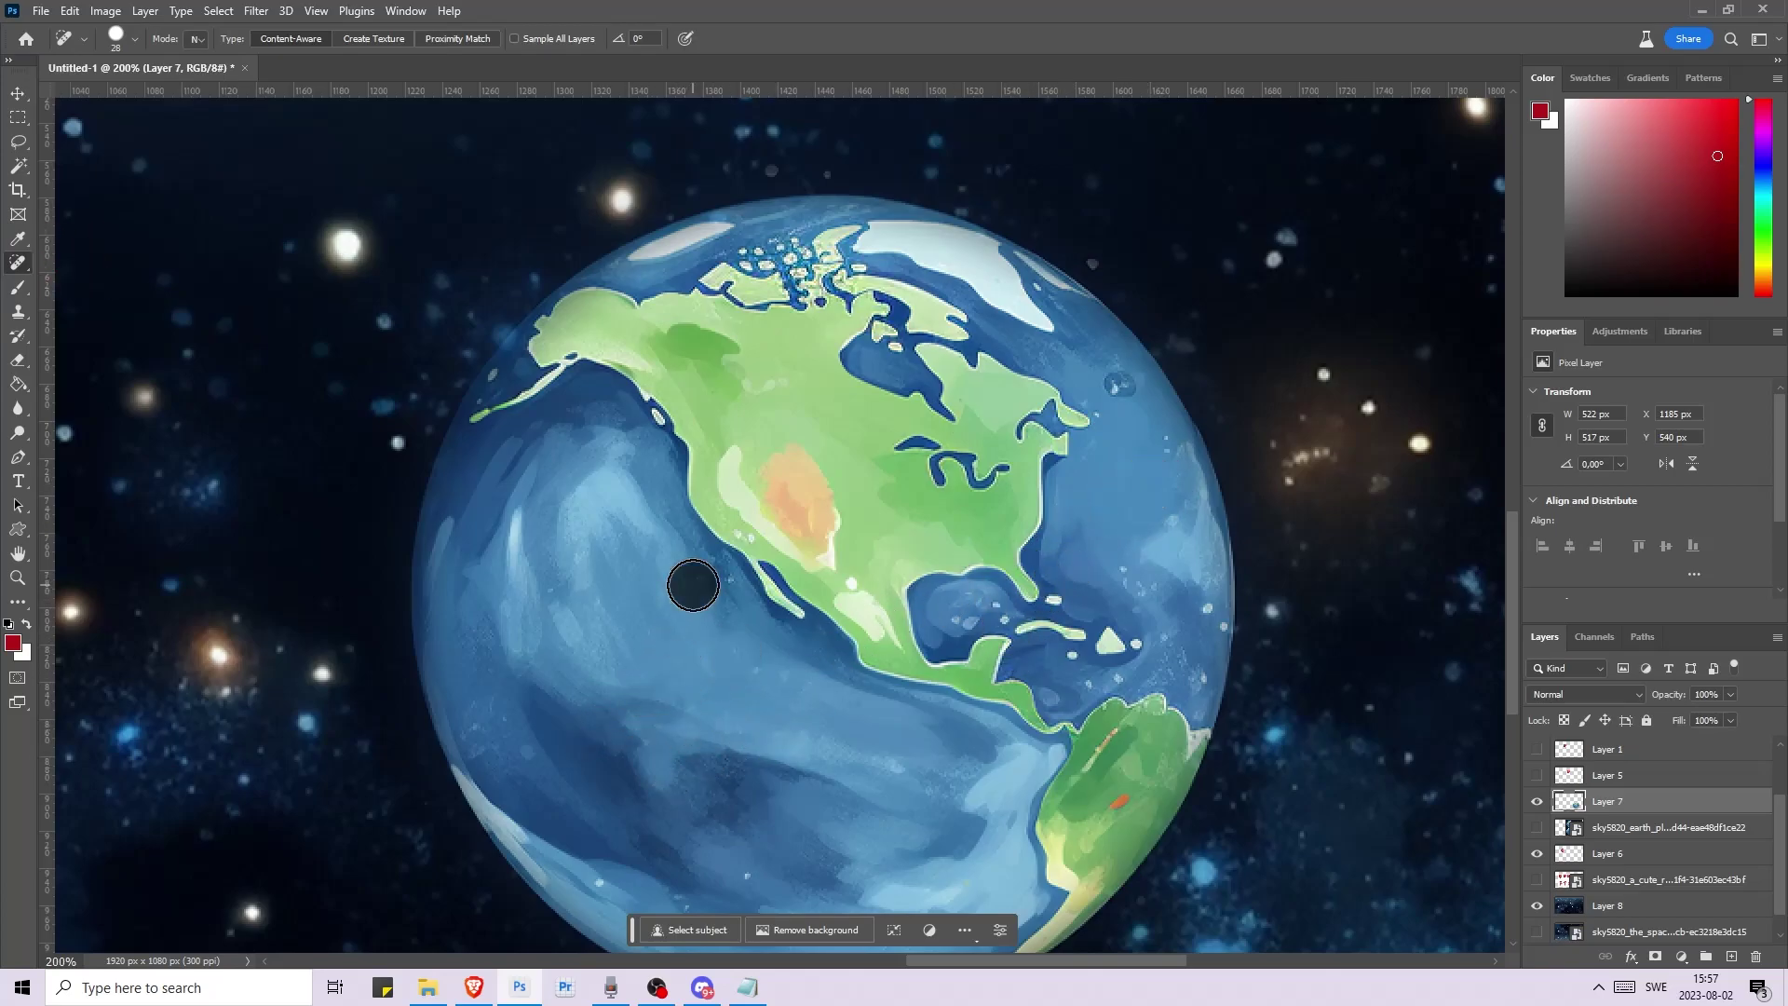
# - Undo one healing stroke, and retouch the round spot in the Atlantic with a 14 px healing brush at 66% hardness
pyautogui.click(1123, 378)
pyautogui.hotkey('ctrl', 'z')
pyautogui.rightClick(1171, 441)
pyautogui.click(1302, 518)
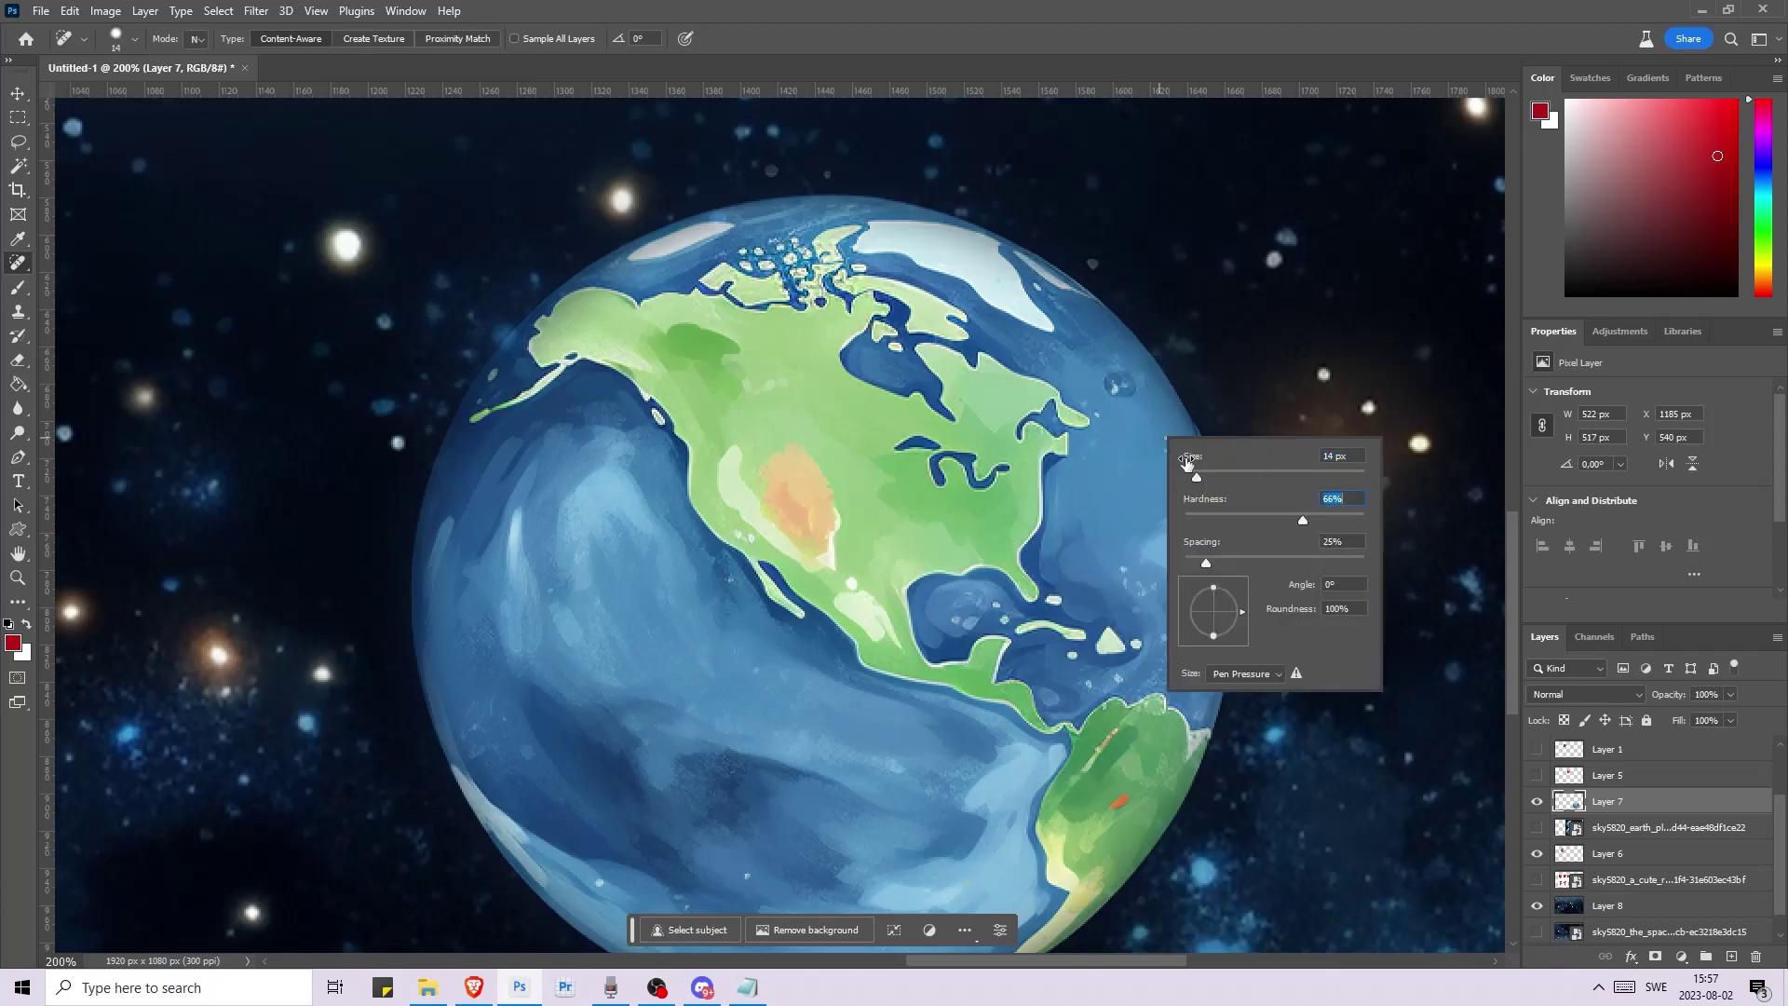
pyautogui.click(1117, 386)
pyautogui.click(1118, 383)
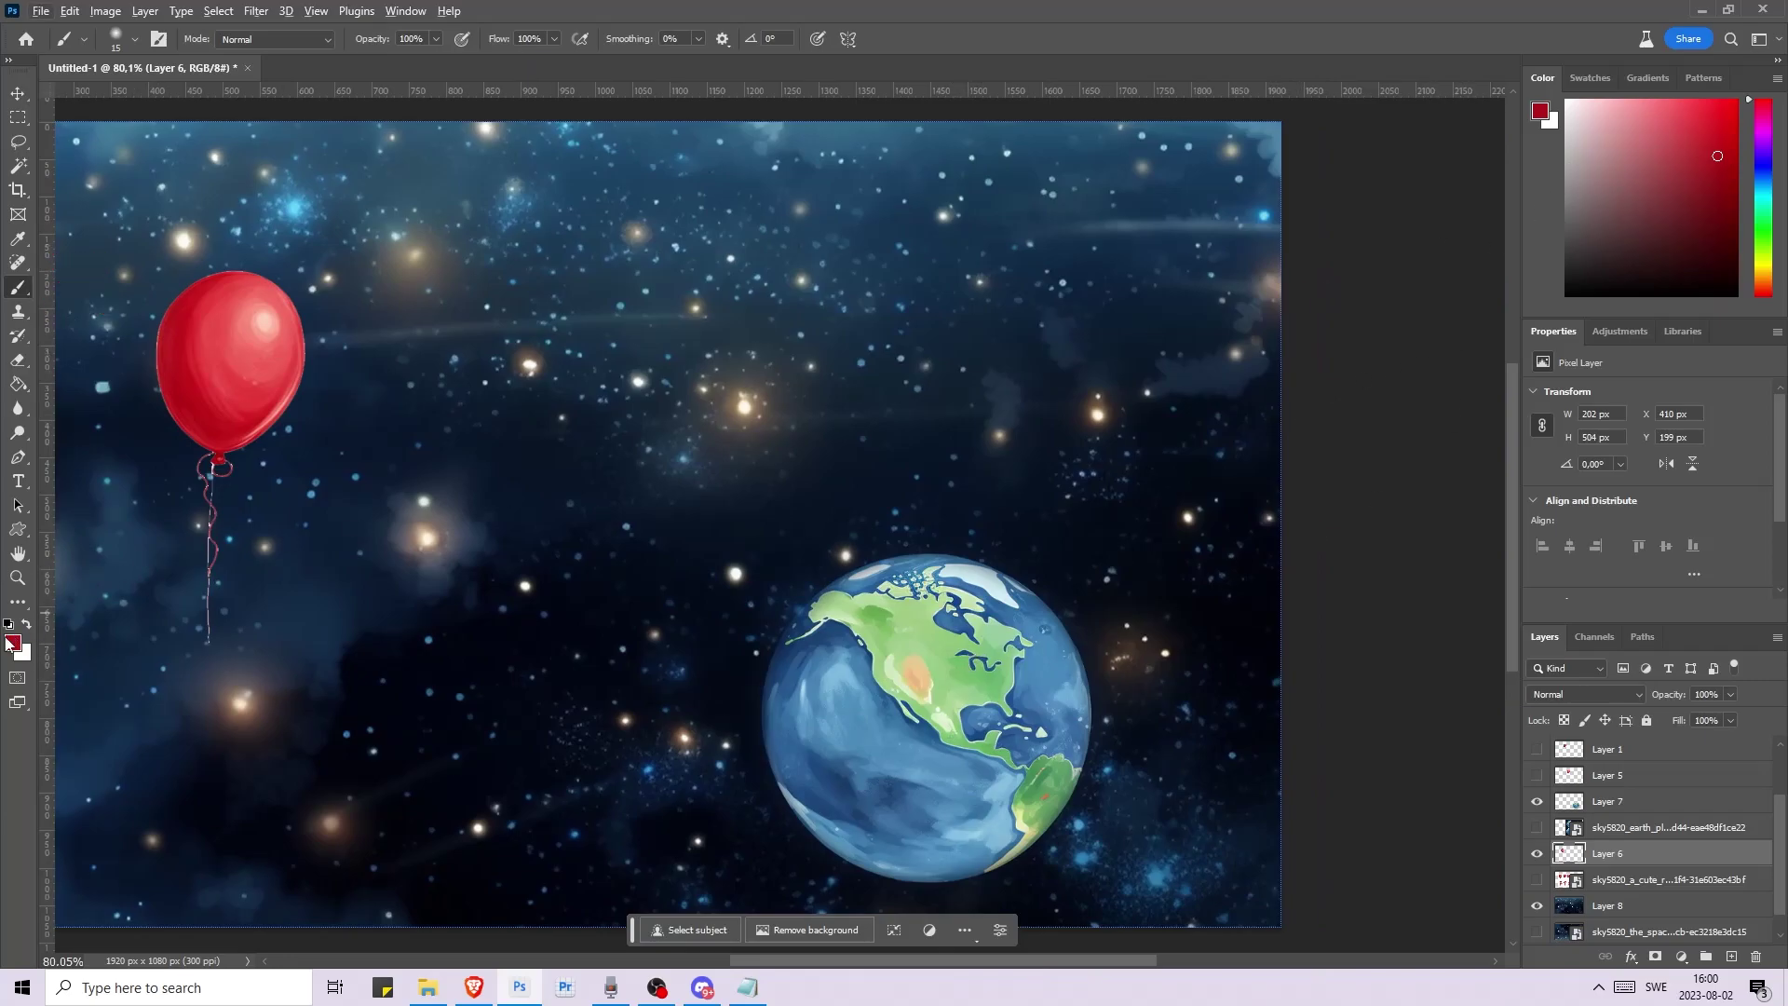
# - Change the foreground colour to green by shifting its hue and sampling the continent in the Color Picker, and activate the earth's layer
pyautogui.click(1766, 202)
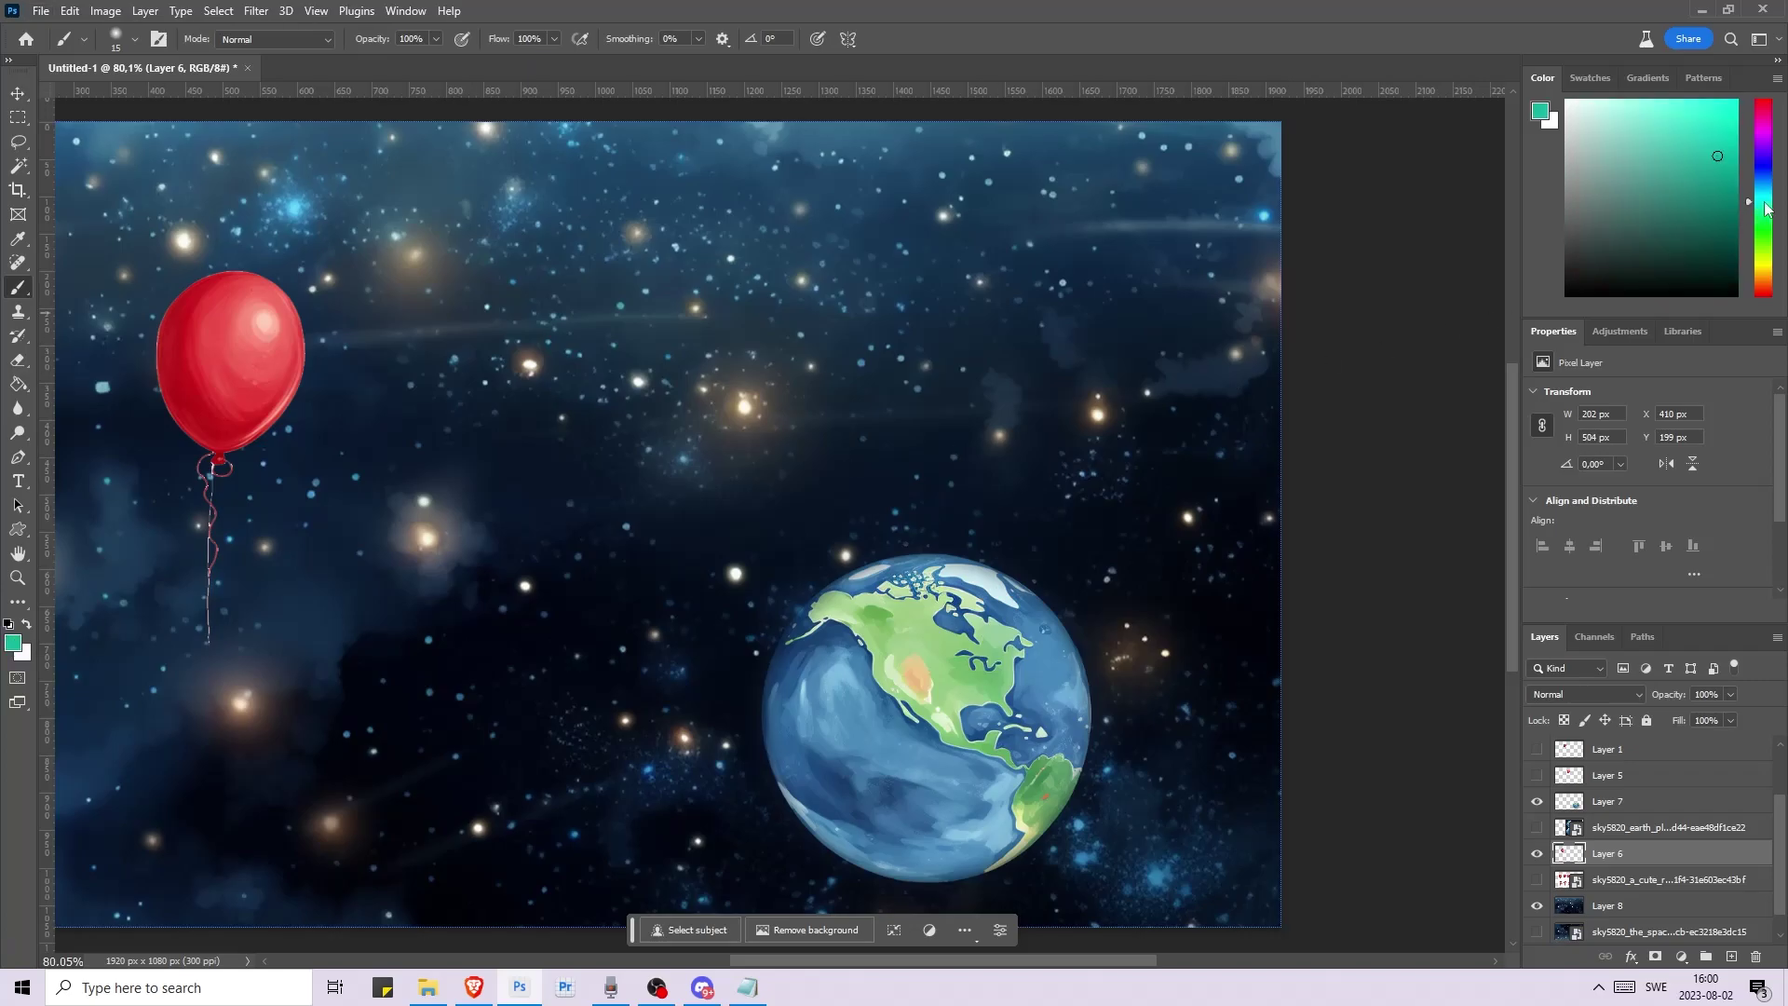
pyautogui.moveTo(1766, 221); pyautogui.dragTo(1770, 204)
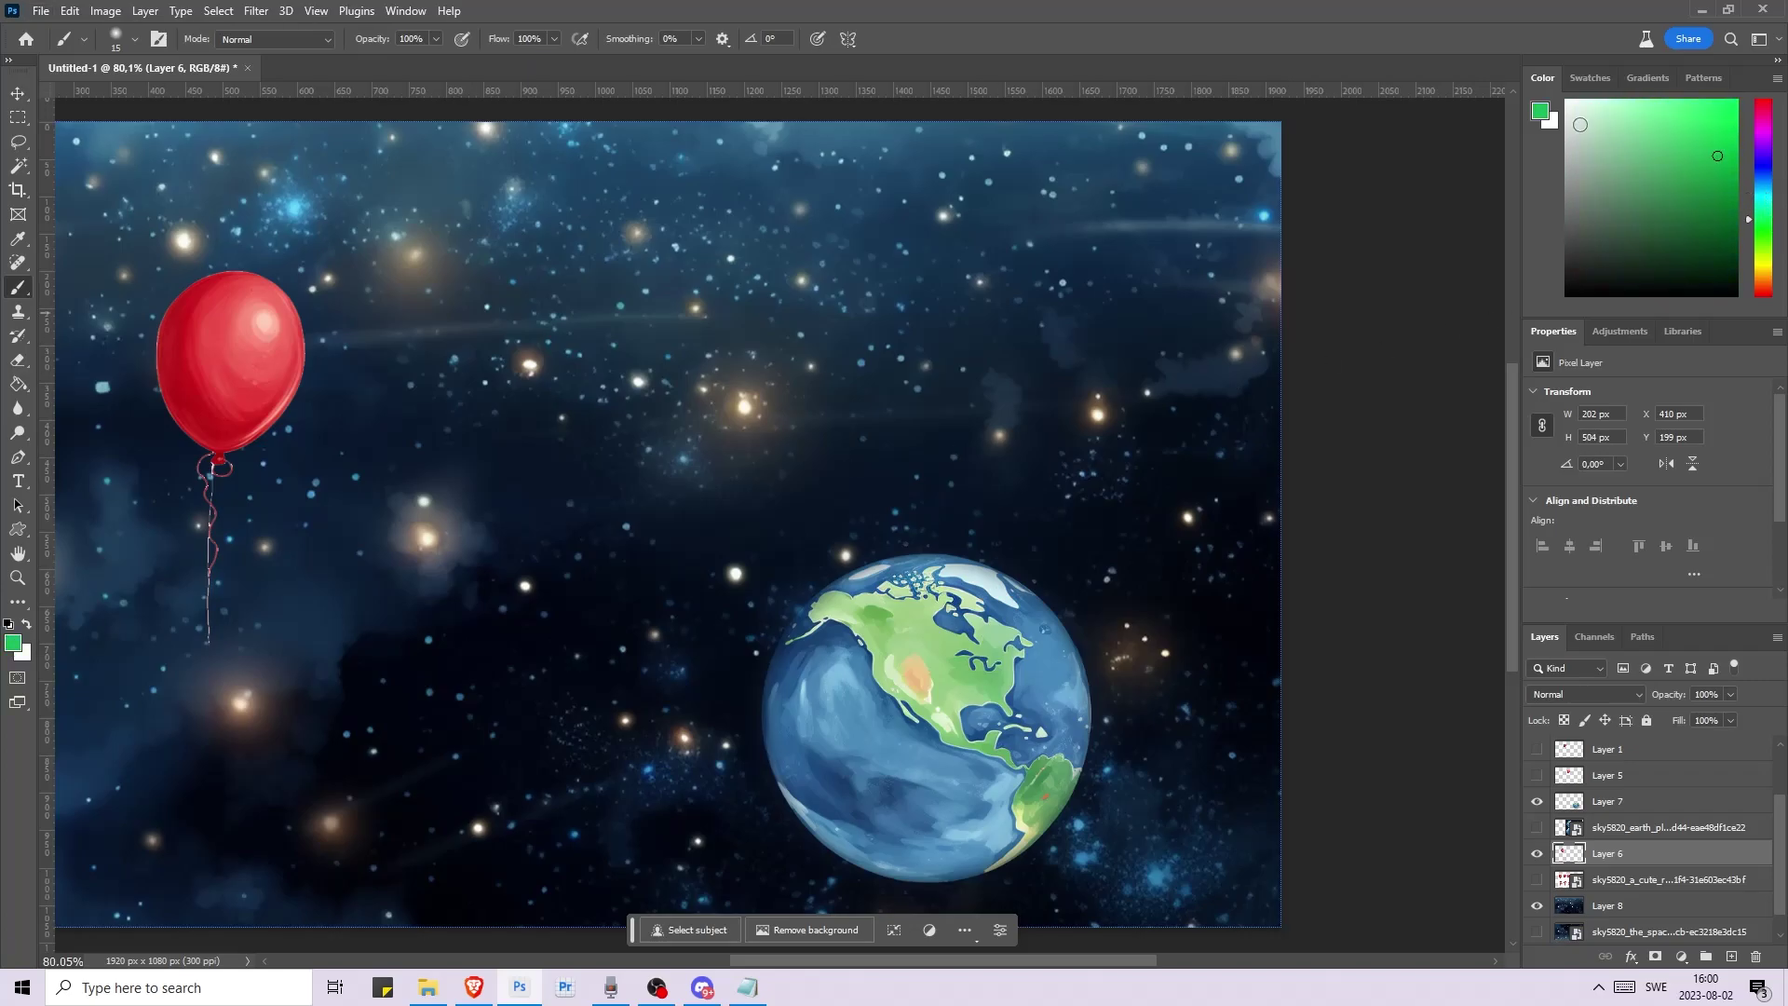
pyautogui.click(1541, 112)
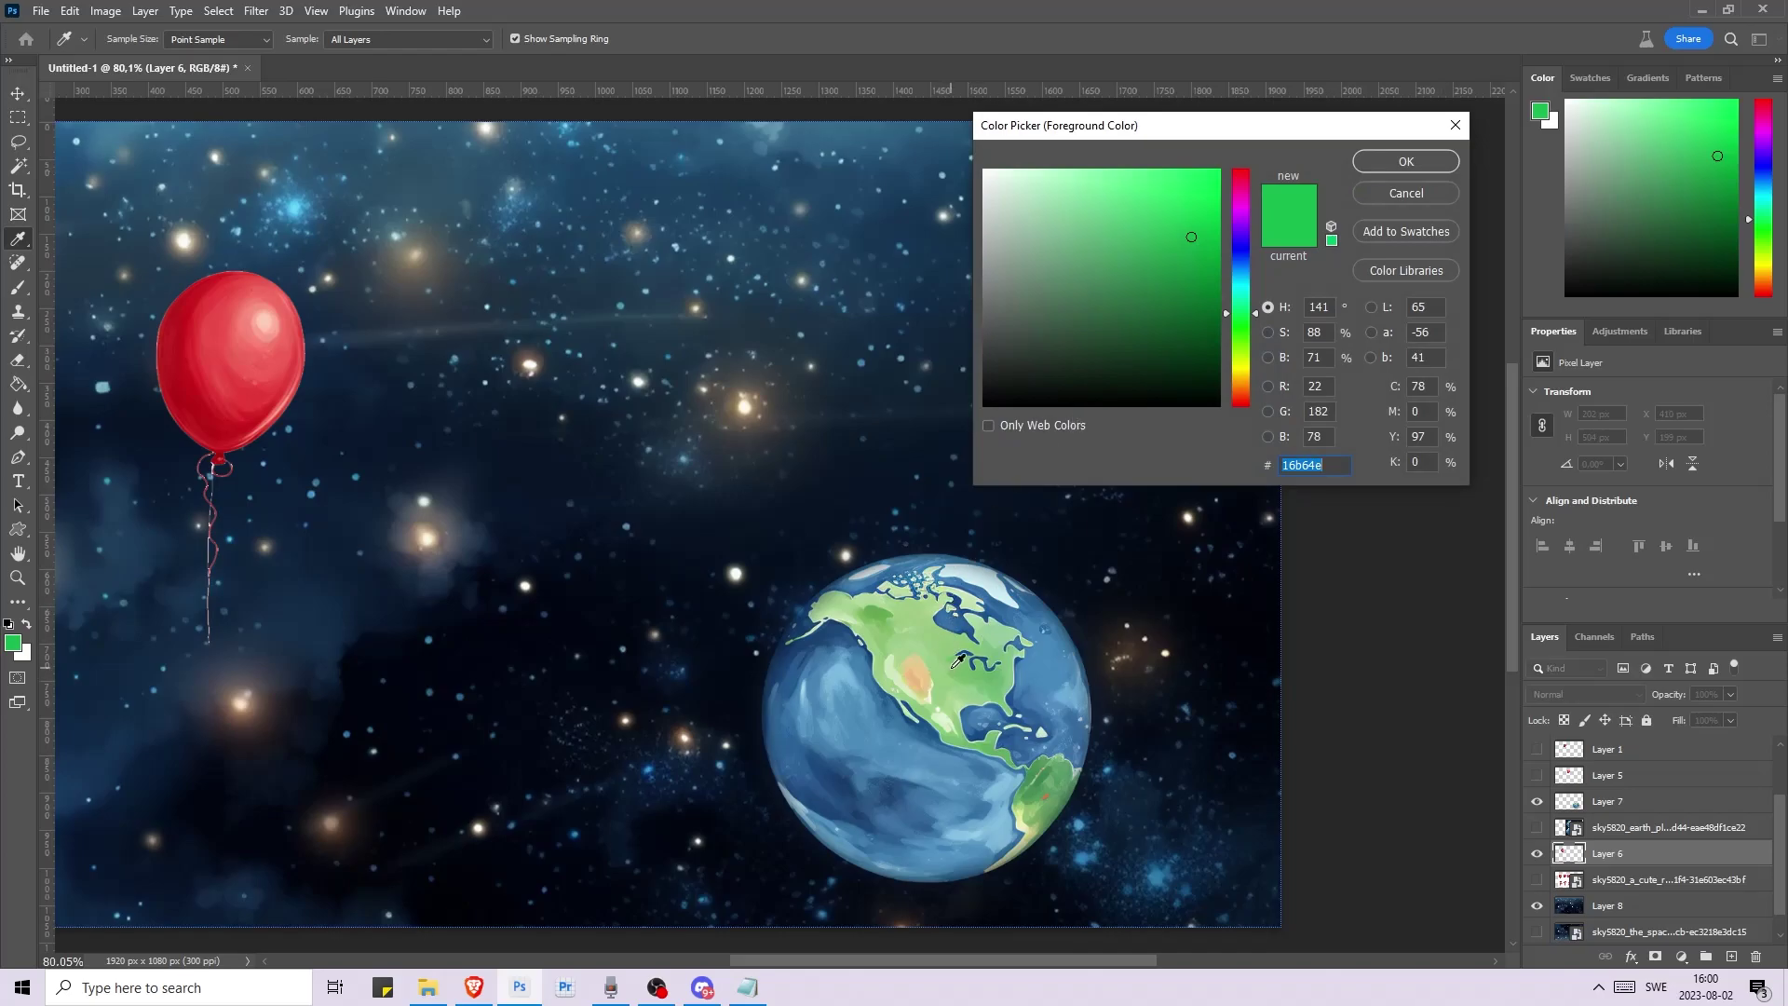
pyautogui.click(965, 663)
pyautogui.click(1417, 163)
pyautogui.click(1607, 801)
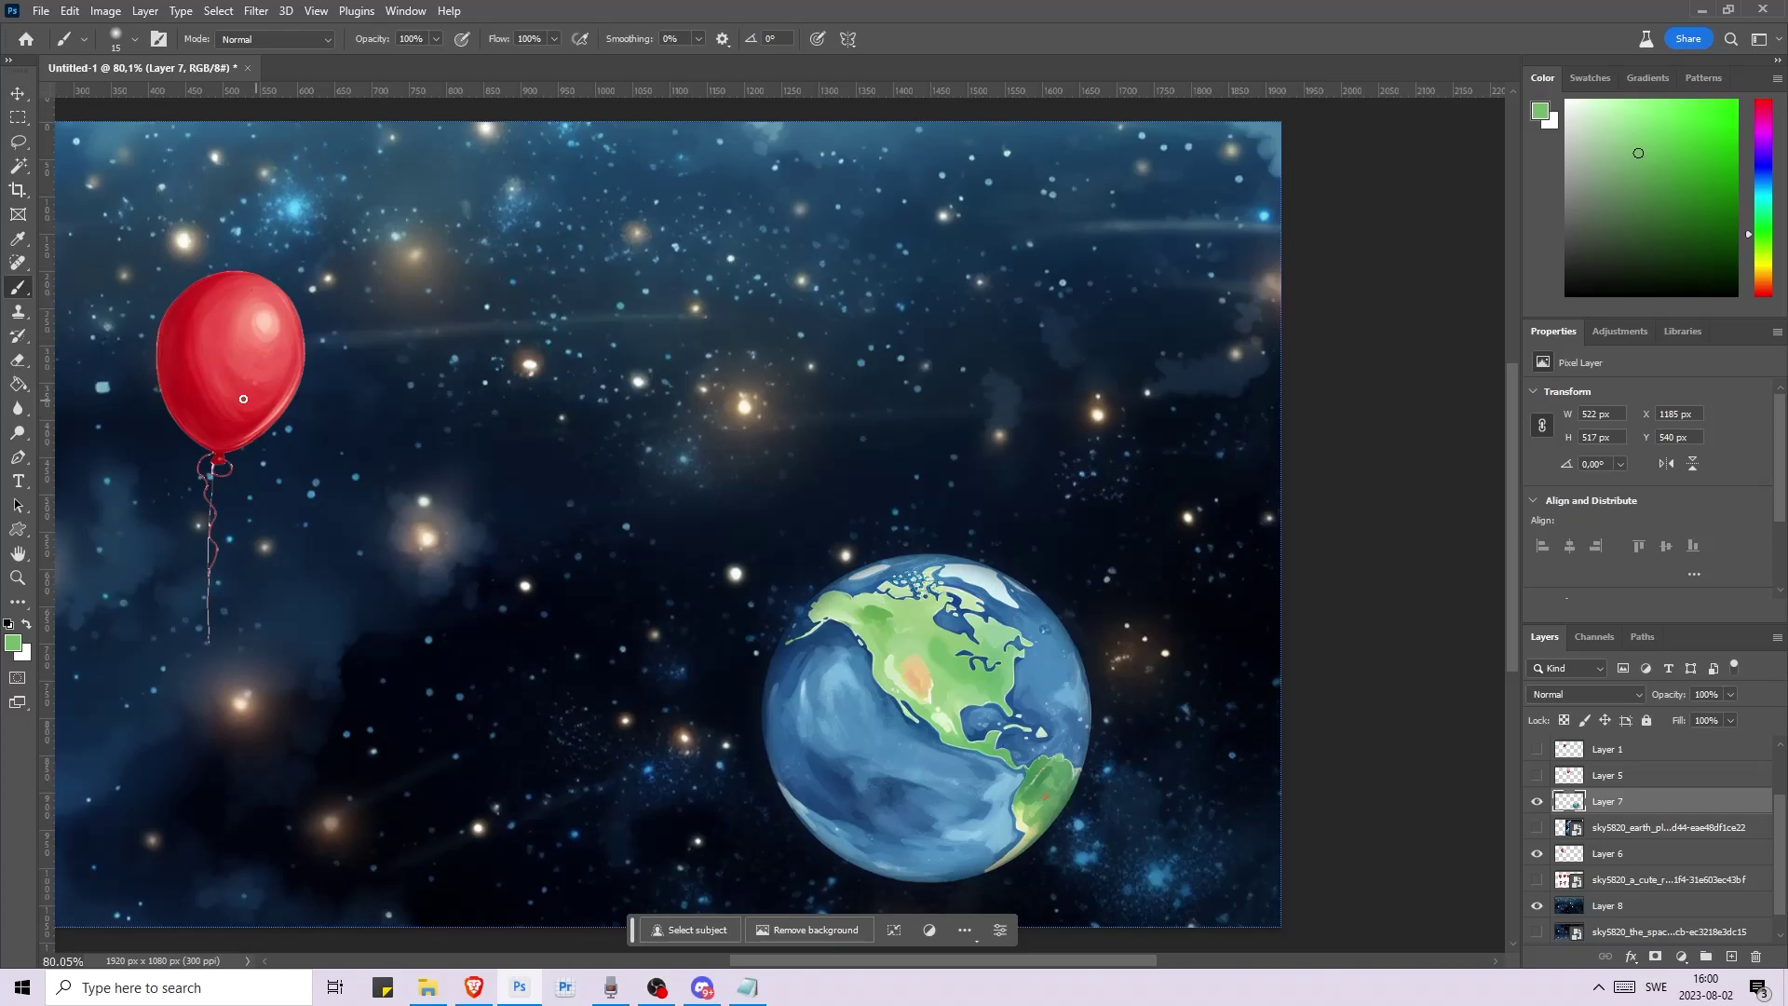
# - Sample dark red from the balloon and paint two eyes and a smile on the balloon's layer
pyautogui.keyDown('alt'); pyautogui.click(226, 429); pyautogui.keyUp('alt')
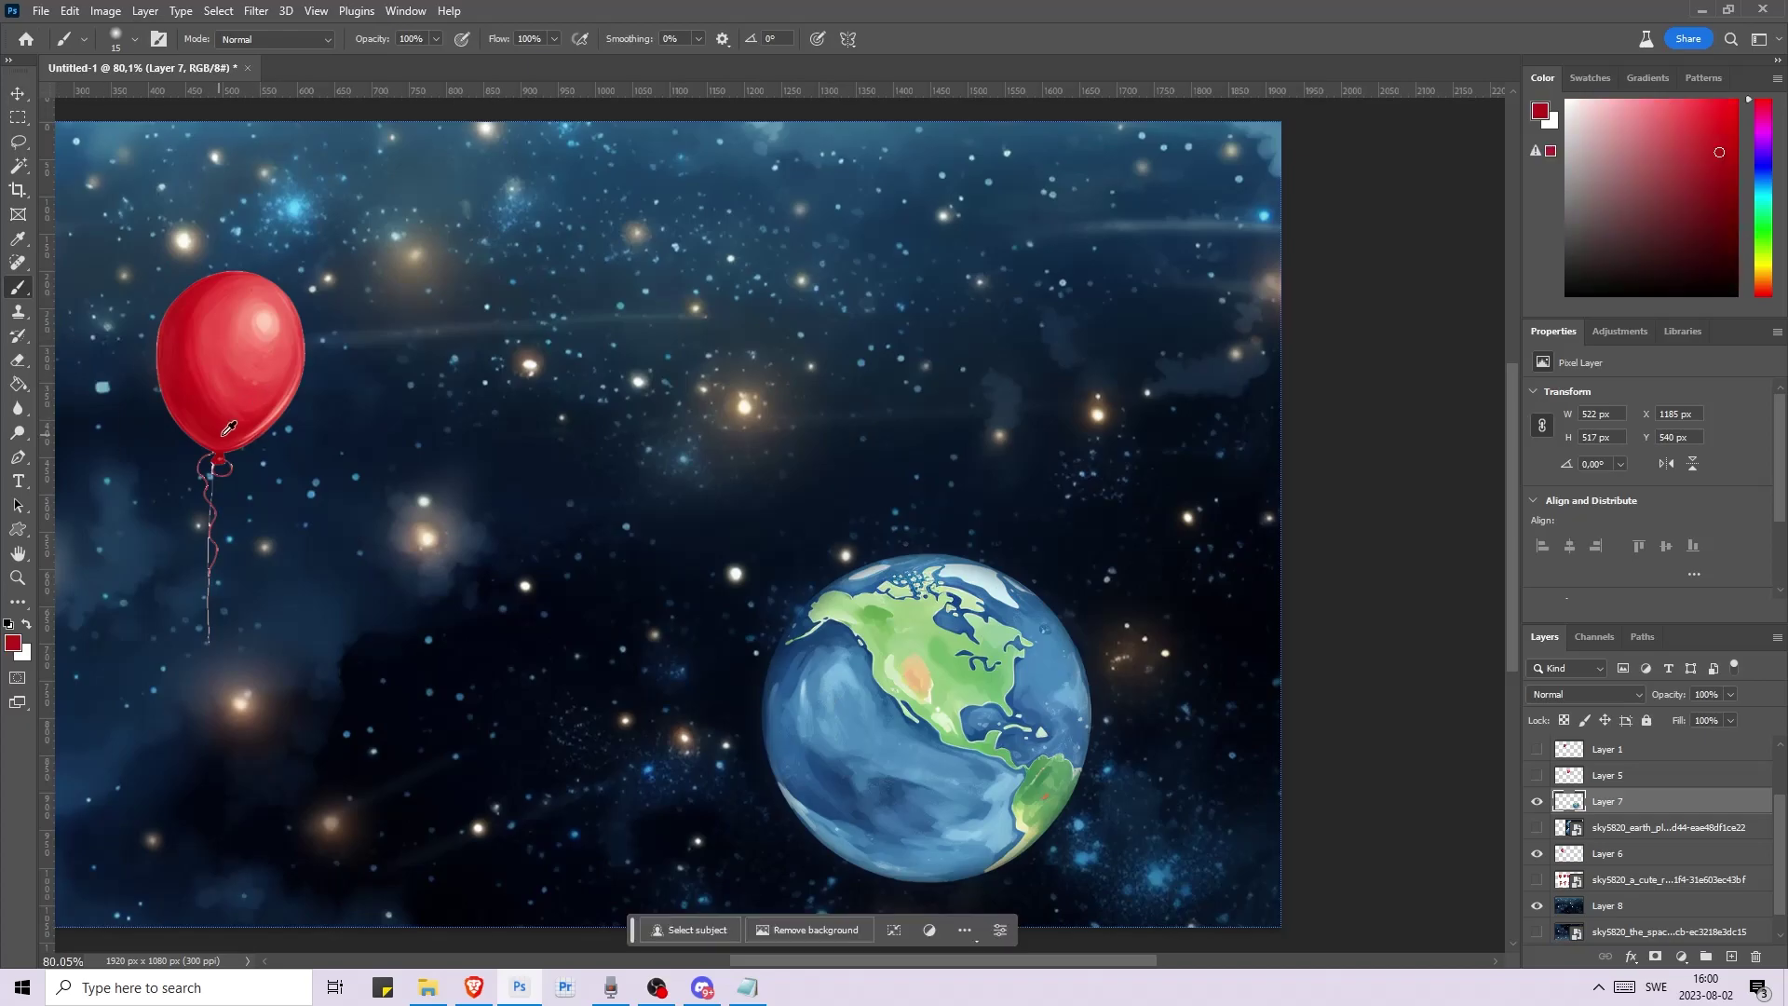
pyautogui.click(1580, 862)
pyautogui.moveTo(259, 337); pyautogui.dragTo(250, 313)
pyautogui.moveTo(198, 307); pyautogui.dragTo(204, 304)
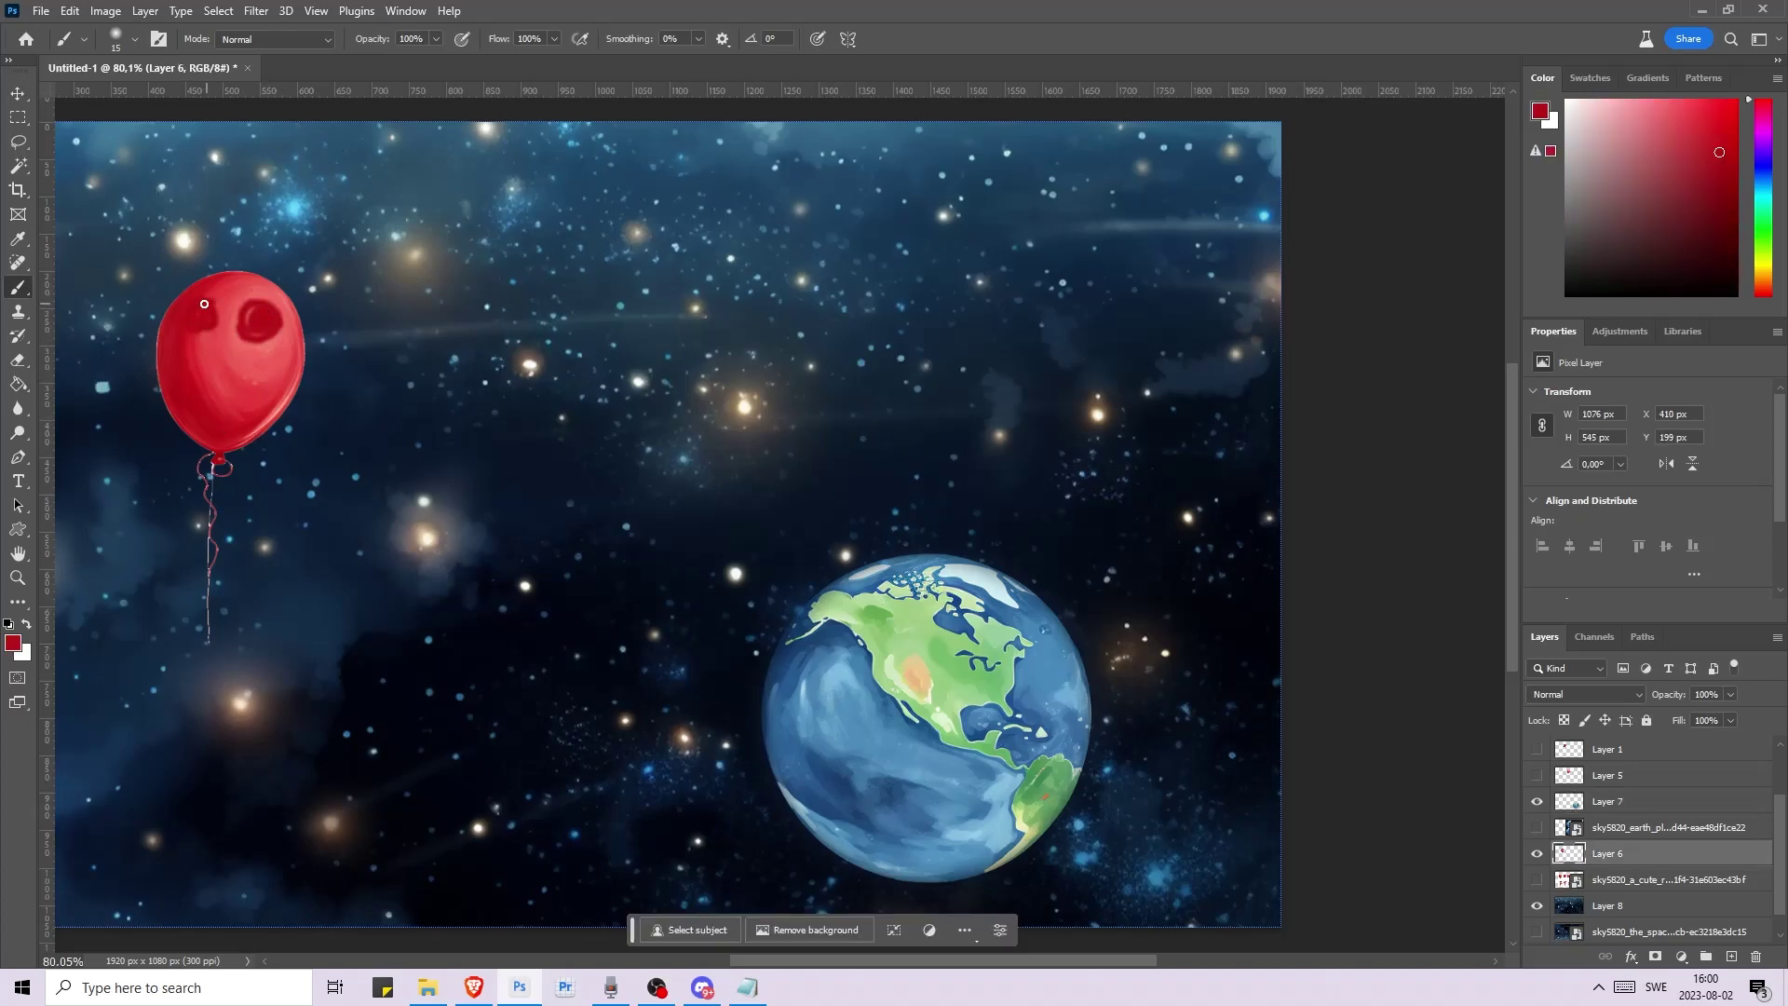
# - Switch to white and paint a toothy mouth outline and rings around both eyes on the balloon
pyautogui.keyDown('alt'); pyautogui.click(209, 524); pyautogui.keyUp('alt')
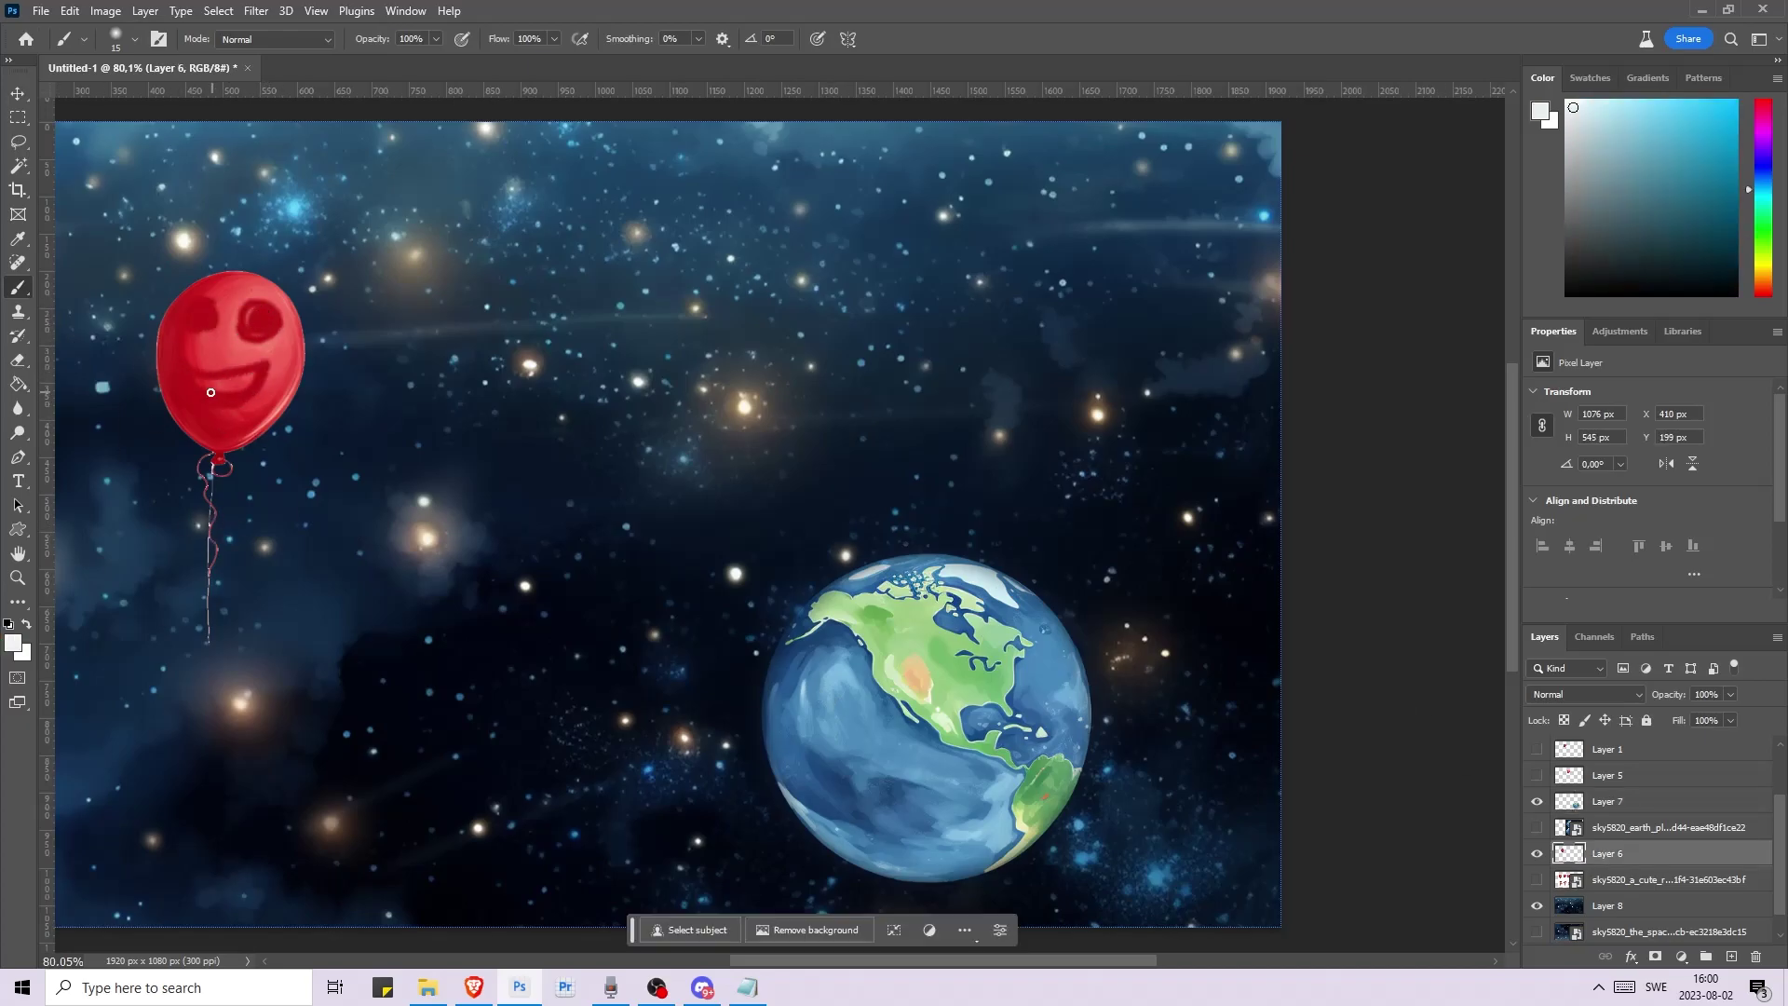
pyautogui.moveTo(238, 402); pyautogui.dragTo(172, 365)
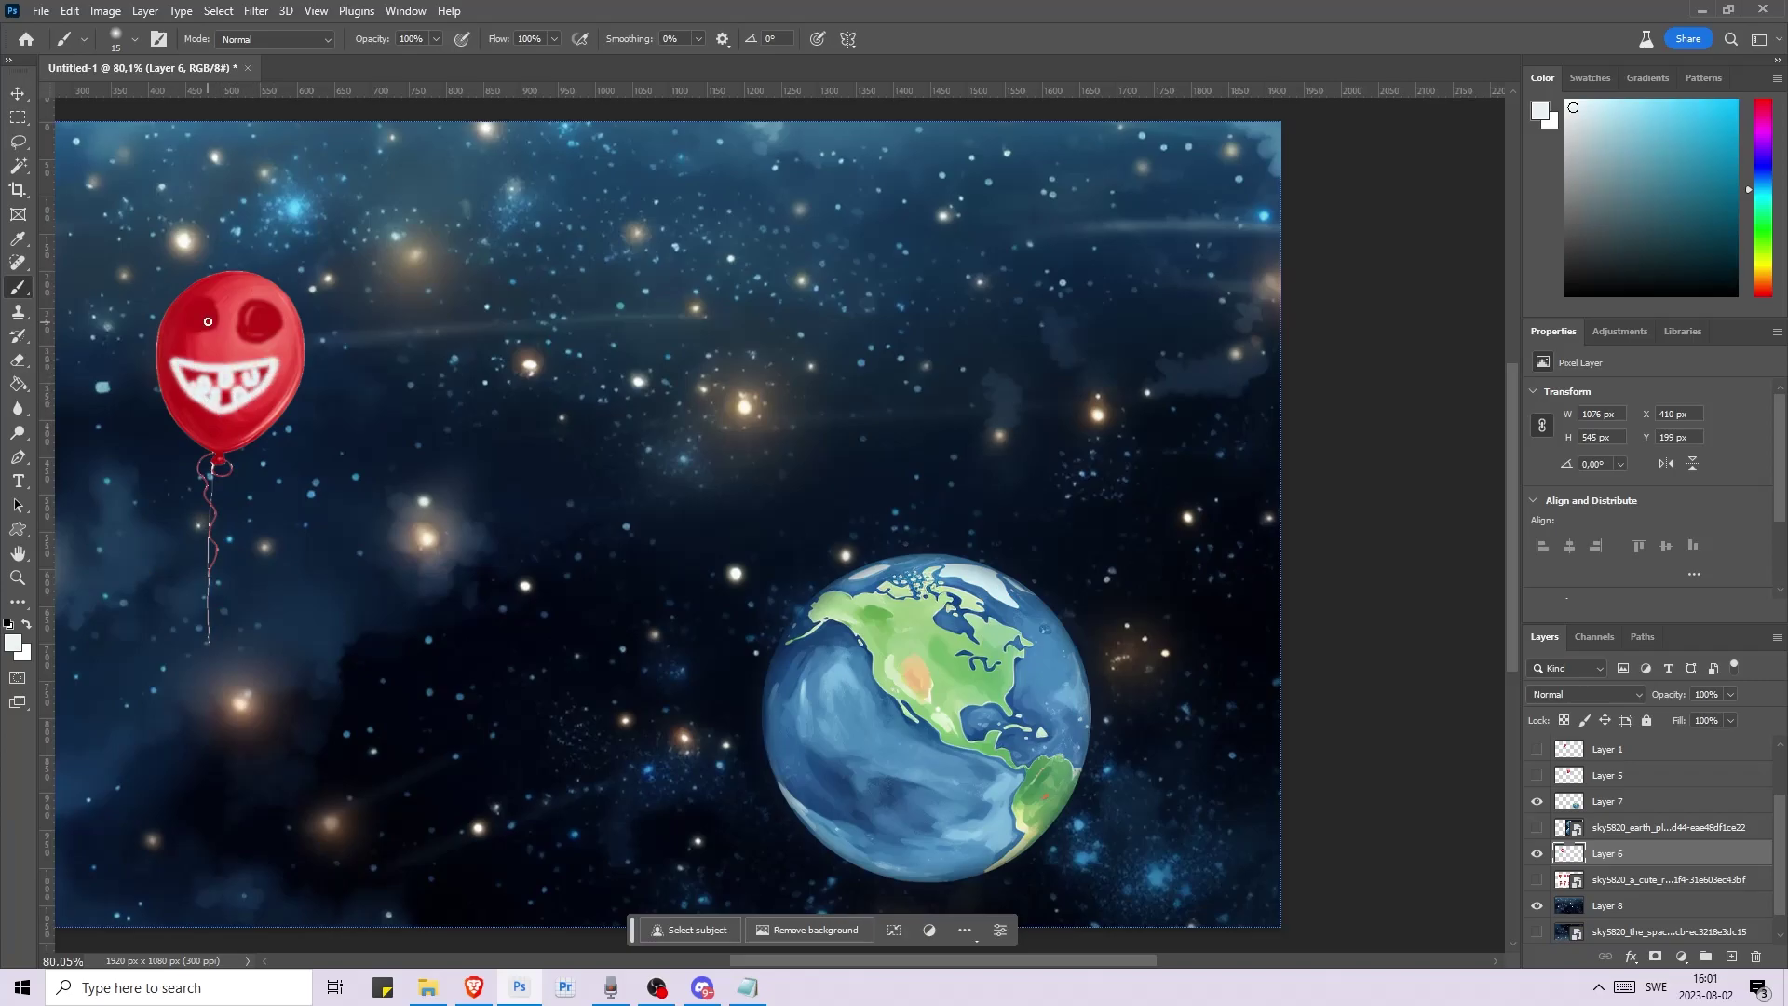
pyautogui.moveTo(272, 317); pyautogui.dragTo(280, 311)
pyautogui.moveTo(213, 307)
pyautogui.mouseDown()
pyautogui.moveTo(192, 329)
pyautogui.moveTo(218, 315)
pyautogui.moveTo(257, 335)
pyautogui.mouseUp()
# - Sample black from the night sky for the pupils and a star's beige for eyelashes on the balloon face
pyautogui.keyDown('alt'); pyautogui.click(543, 588); pyautogui.keyUp('alt')
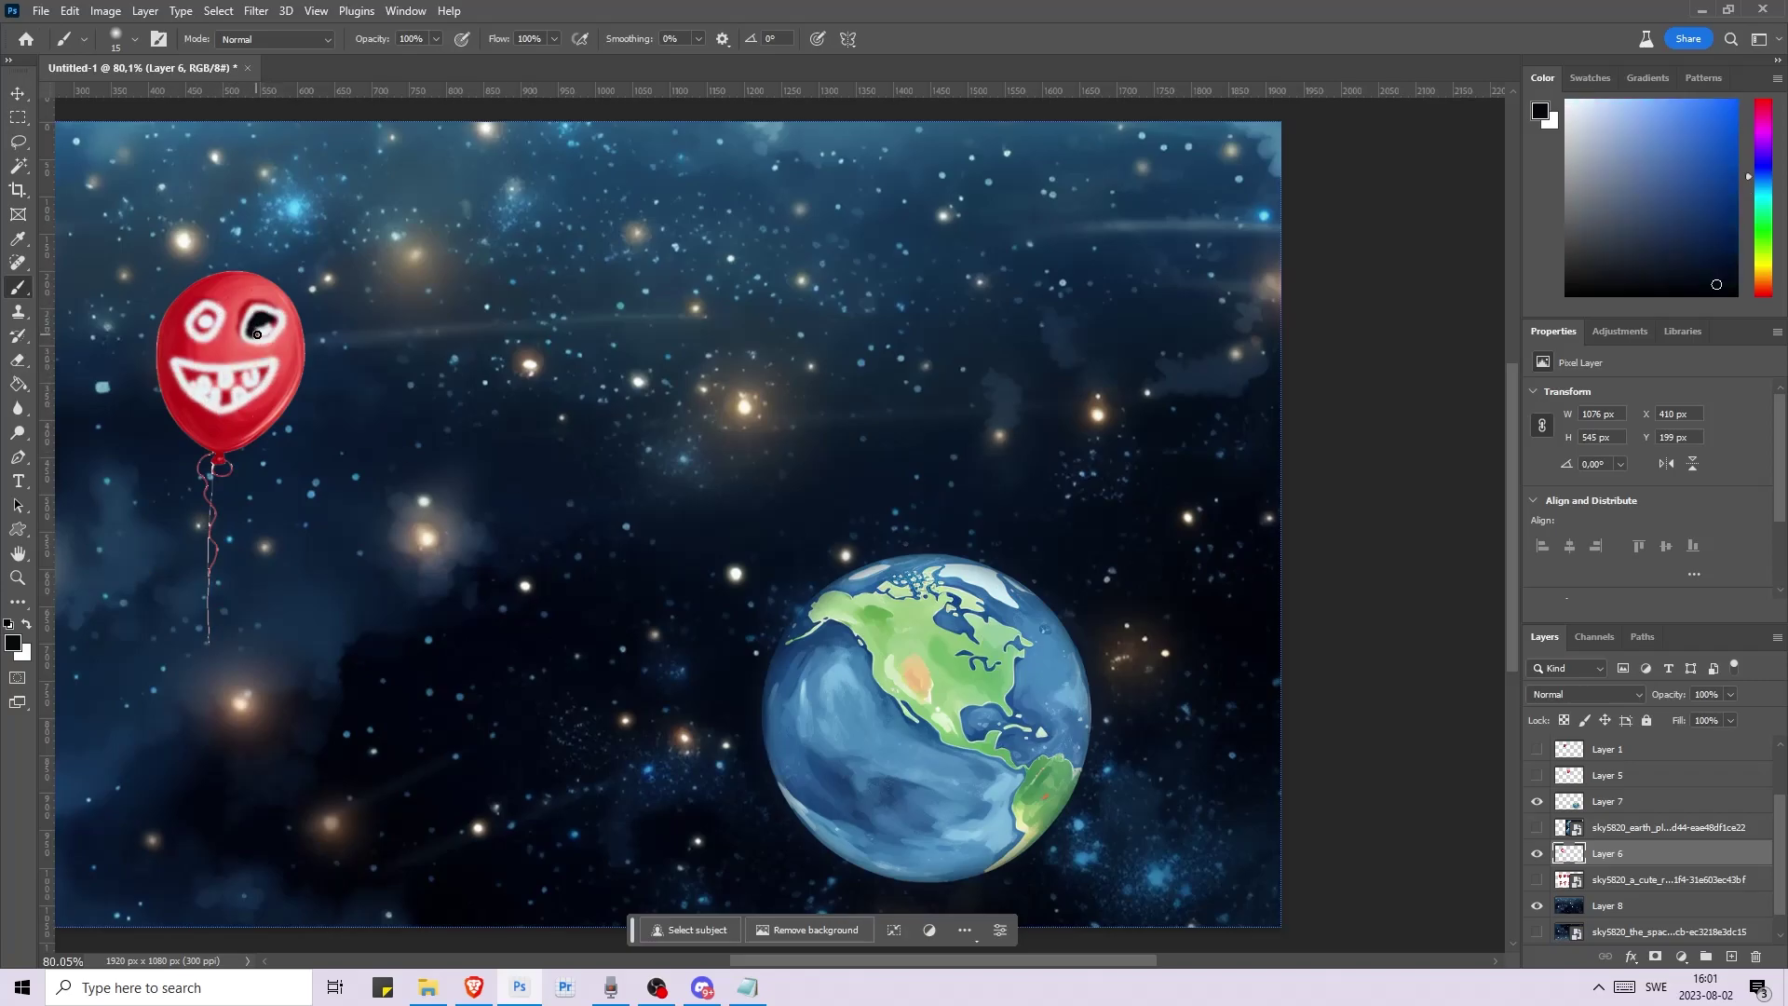
pyautogui.keyDown('alt'); pyautogui.click(273, 356); pyautogui.keyUp('alt')
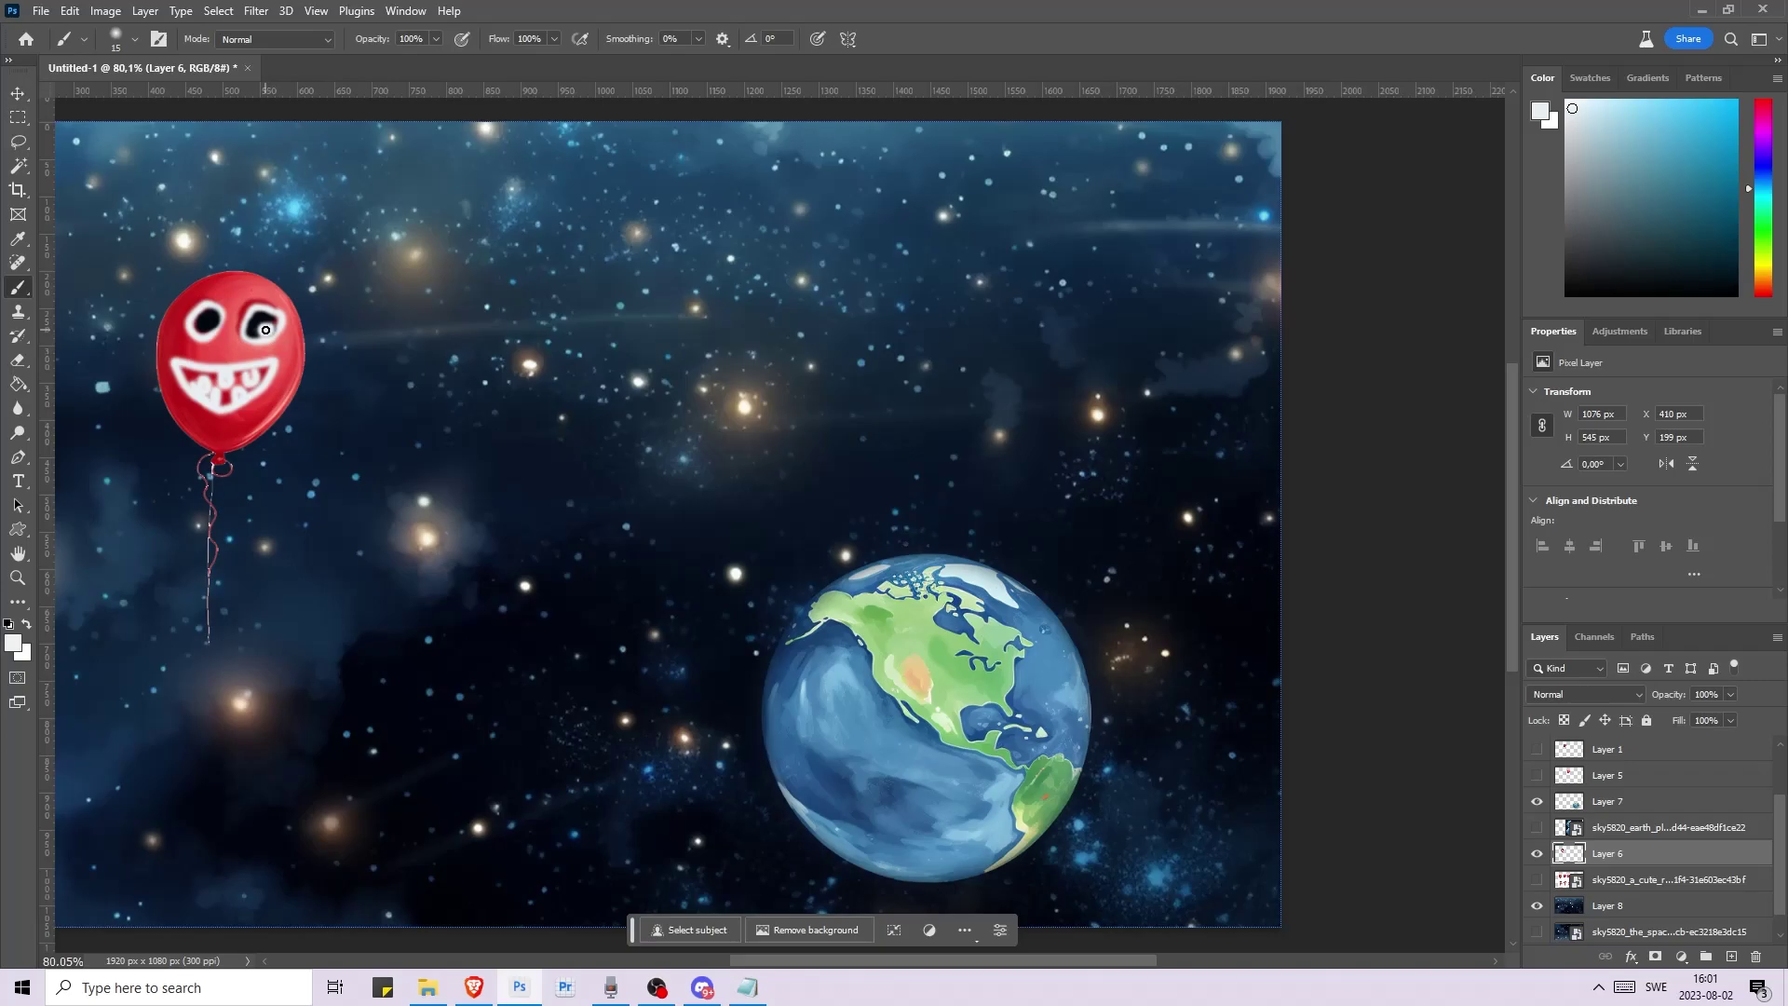
pyautogui.keyDown('alt'); pyautogui.click(331, 293); pyautogui.keyUp('alt')
# - Sample green from the continent and paint long strands of hair down both sides of the balloon
pyautogui.keyDown('alt'); pyautogui.click(836, 629); pyautogui.keyUp('alt')
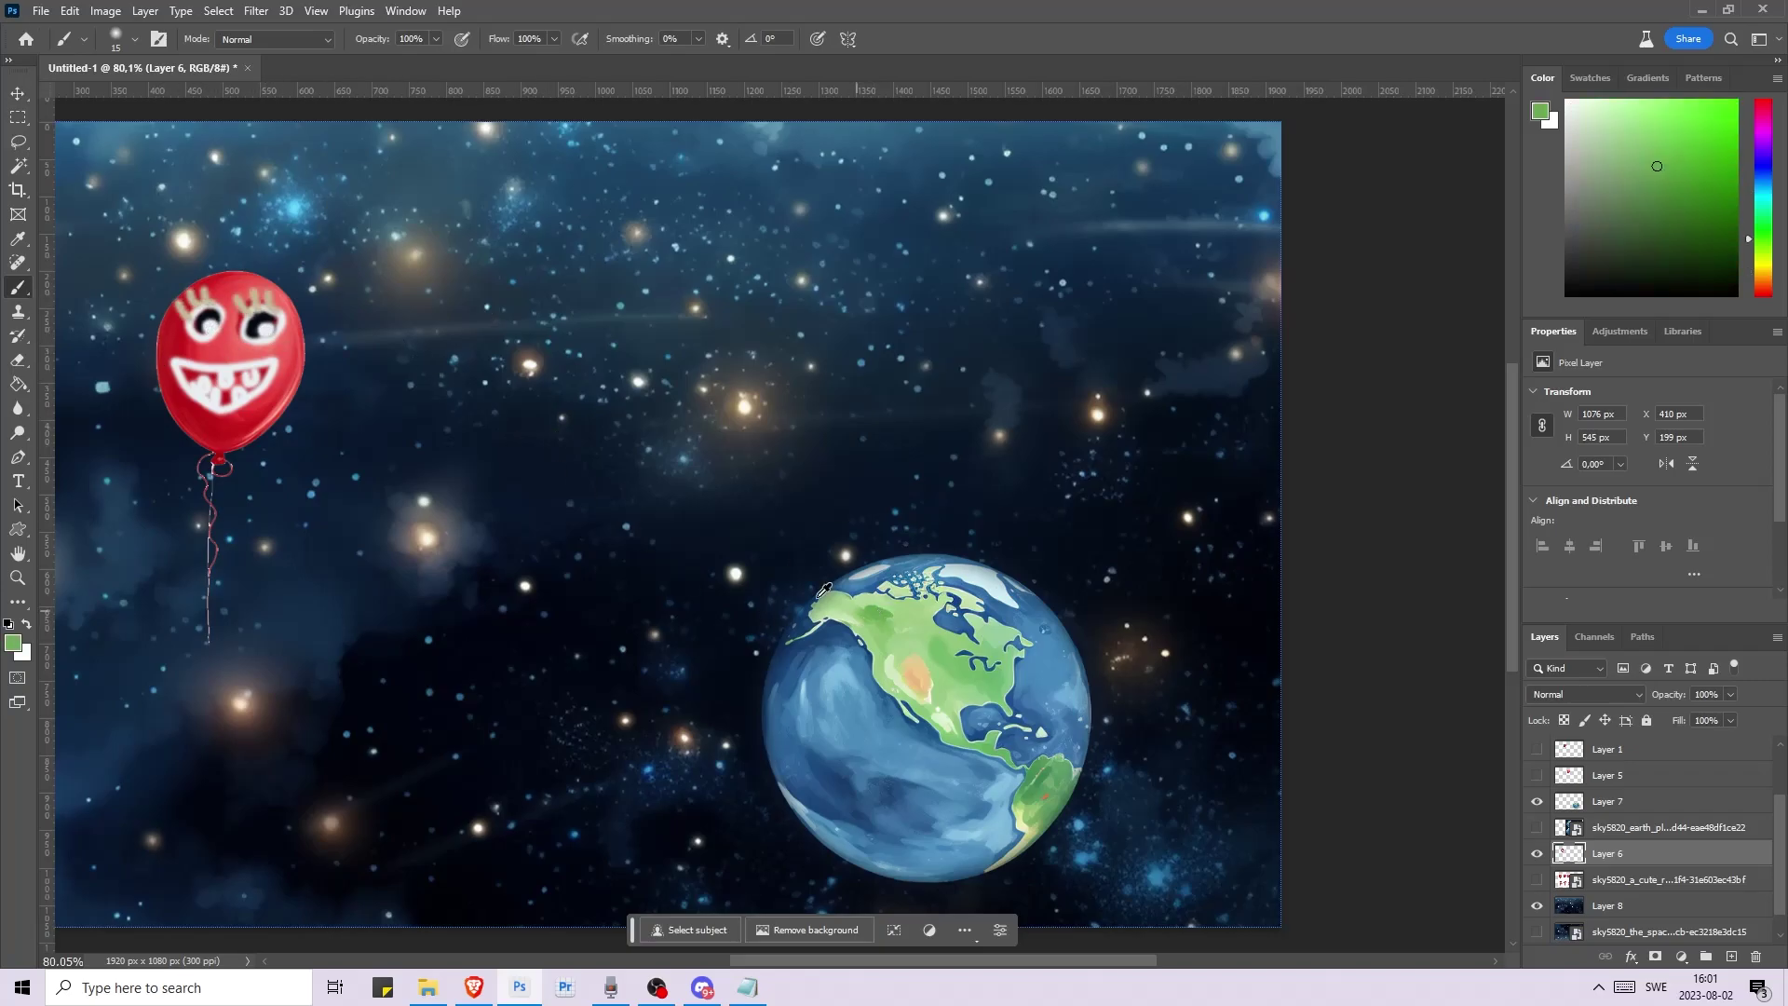
pyautogui.moveTo(300, 328); pyautogui.dragTo(329, 478)
pyautogui.moveTo(160, 326); pyautogui.dragTo(144, 472)
pyautogui.moveTo(202, 279)
pyautogui.mouseDown()
pyautogui.moveTo(177, 279)
pyautogui.moveTo(111, 476)
pyautogui.mouseUp()
pyautogui.moveTo(254, 280); pyautogui.dragTo(350, 456)
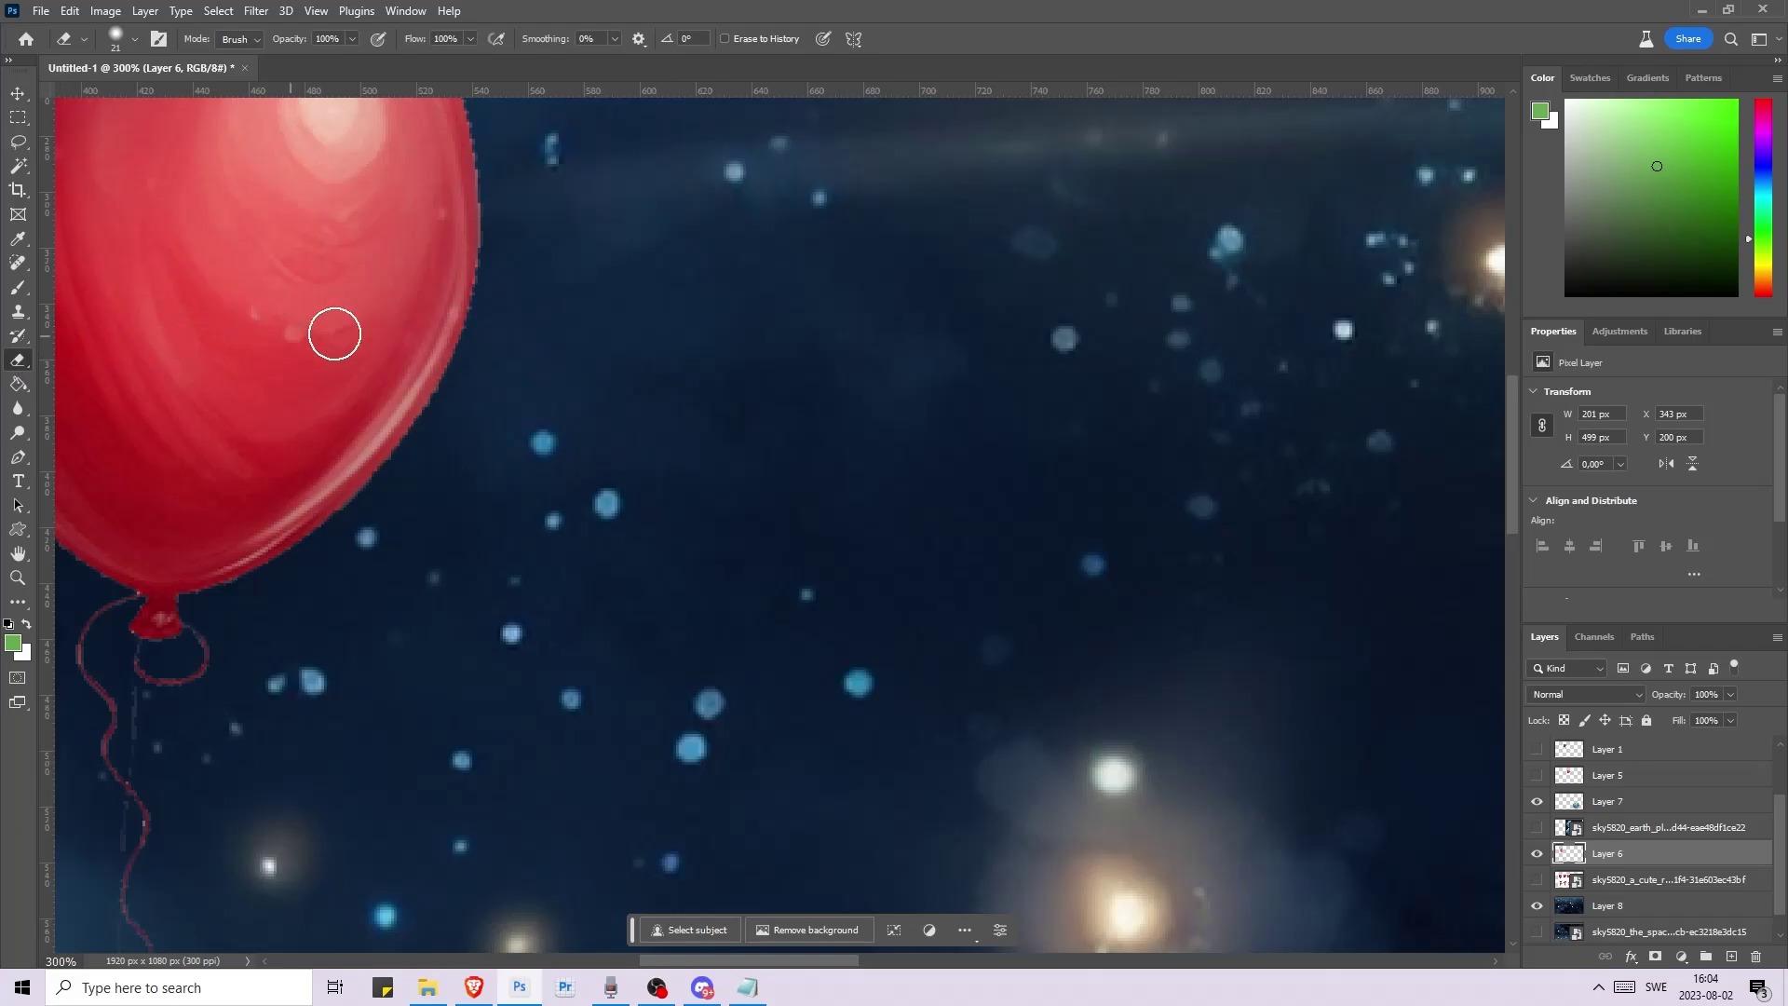
# - Set the Eraser brush to 34 px size and 31% hardness, and browse the general brush presets
pyautogui.rightClick(587, 303)
pyautogui.rightClick(587, 304)
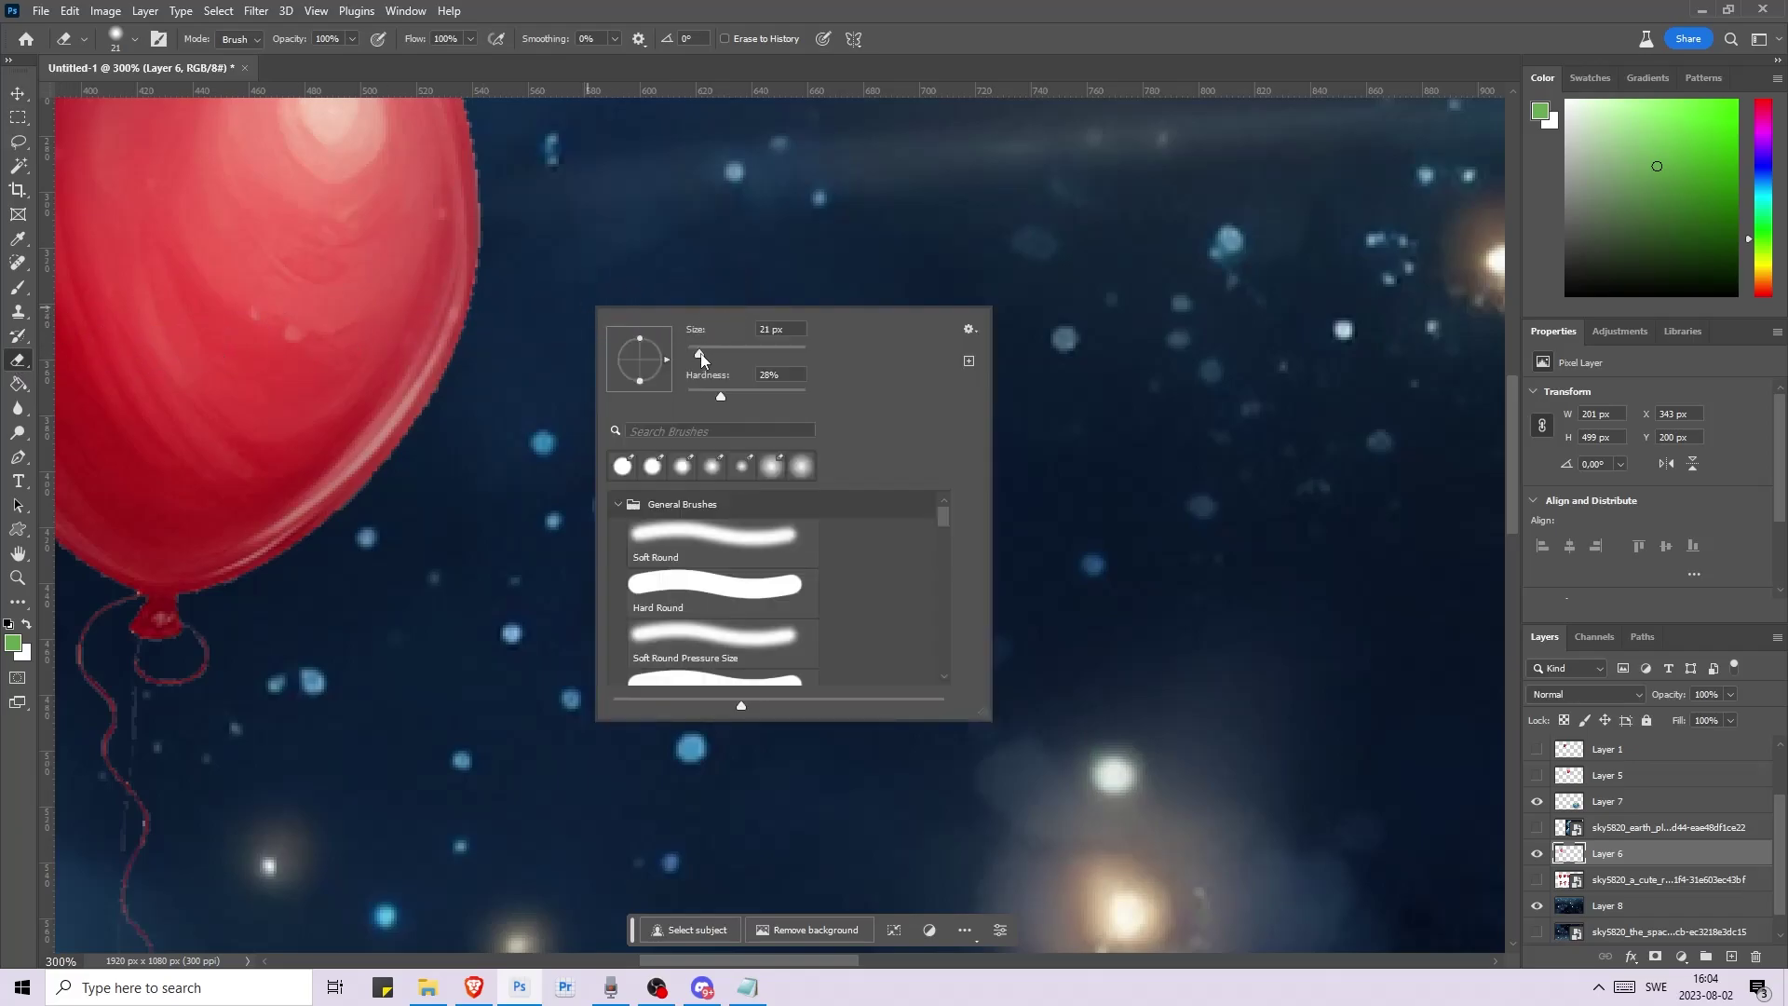
pyautogui.moveTo(708, 356); pyautogui.dragTo(707, 357)
pyautogui.click(723, 397)
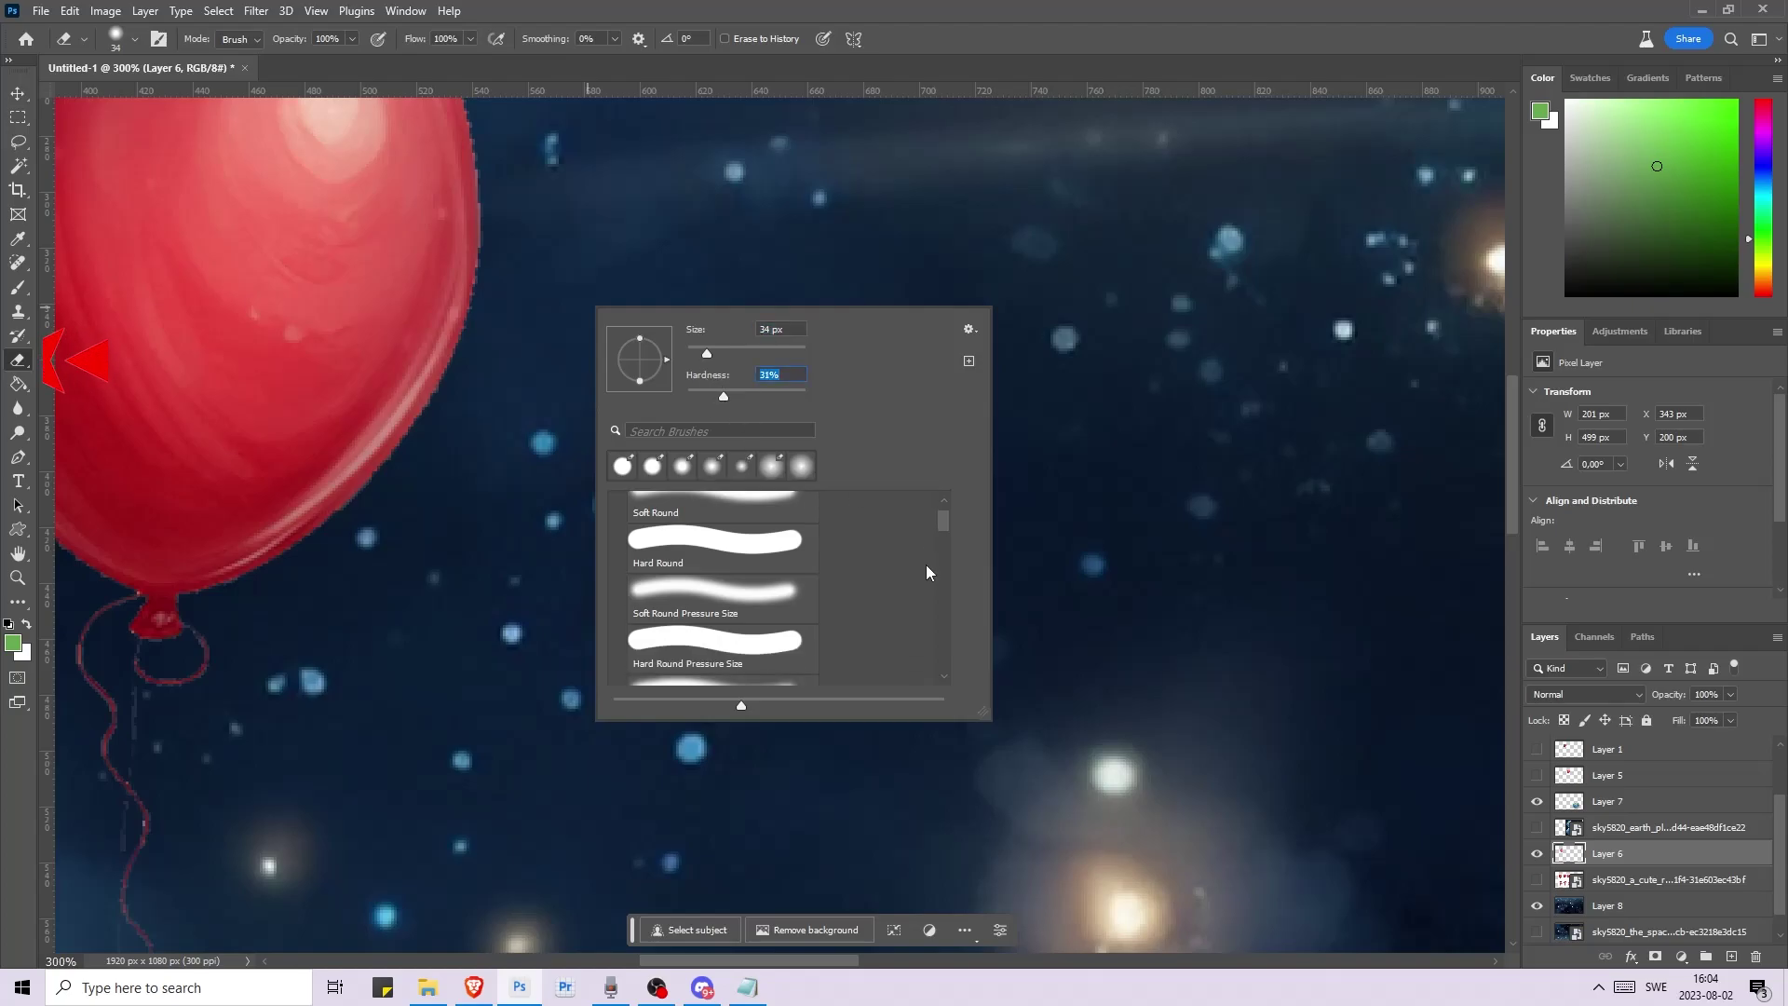
pyautogui.moveTo(943, 521)
pyautogui.mouseDown()
pyautogui.moveTo(950, 640)
pyautogui.moveTo(955, 579)
pyautogui.moveTo(919, 467)
pyautogui.mouseUp()
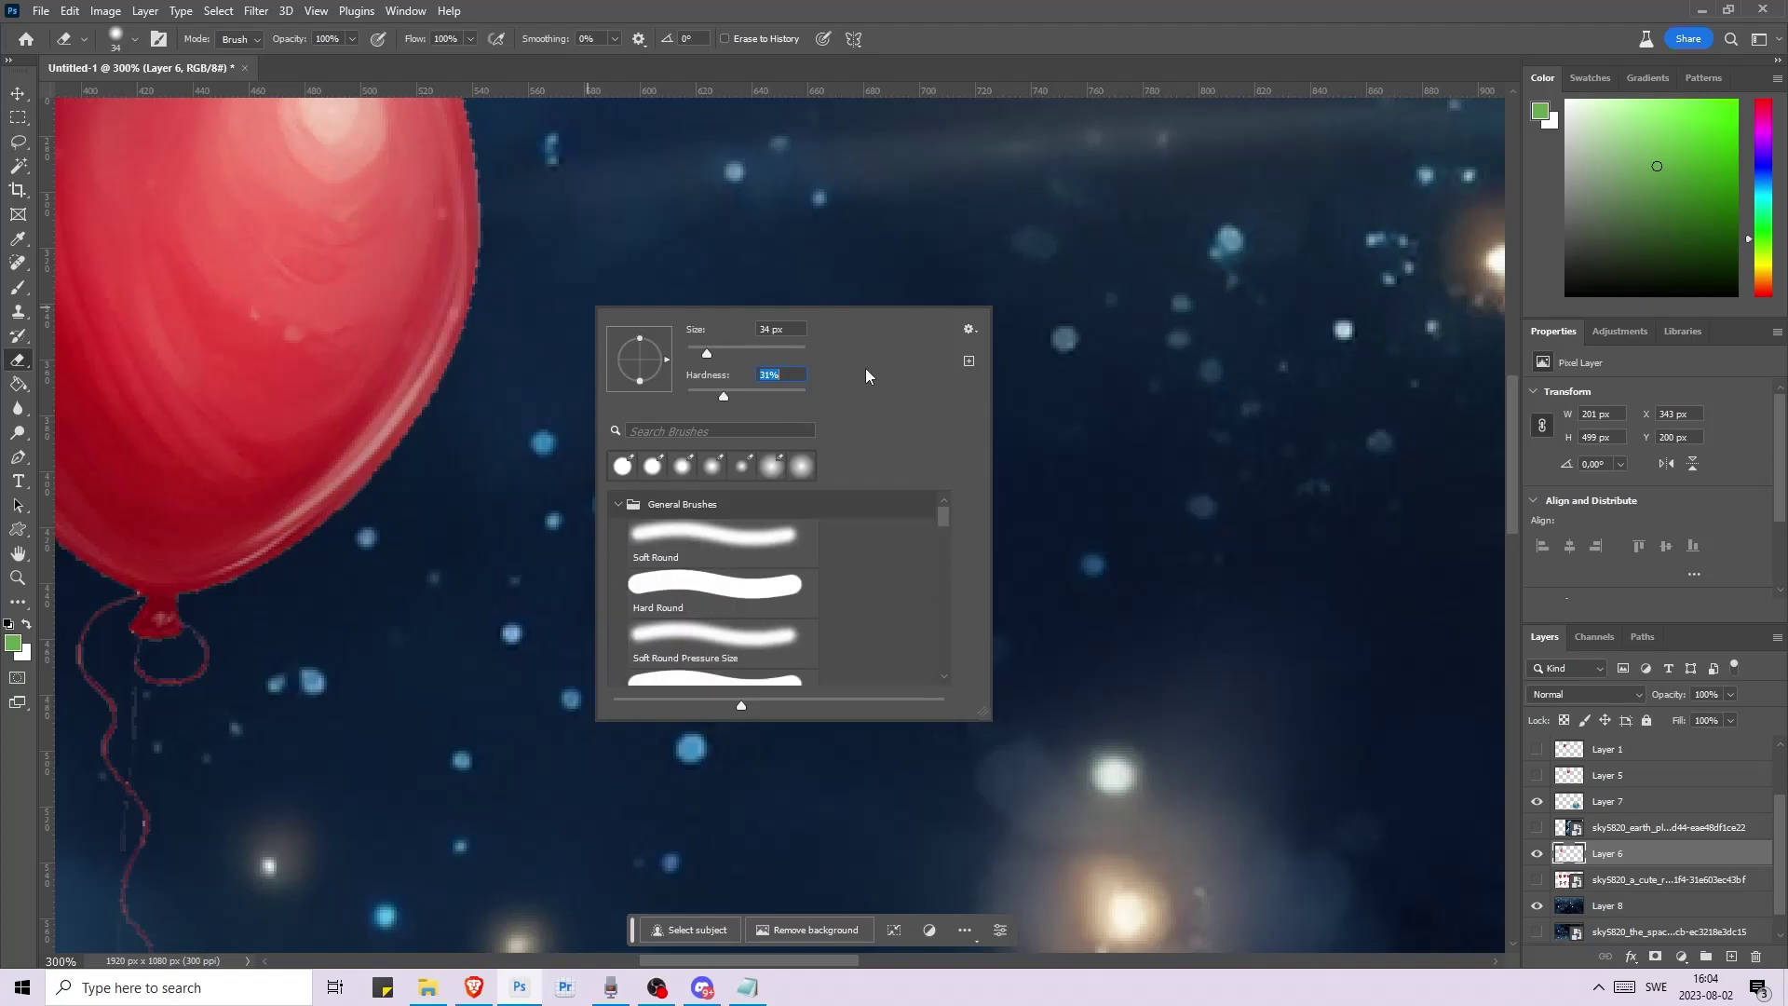
# - Set the Eraser size to 37 px and erase comparison dabs across the balloon at increasing hardness, including 45% and 75%
pyautogui.moveTo(704, 354); pyautogui.dragTo(709, 354)
pyautogui.click(372, 296)
pyautogui.rightClick(618, 294)
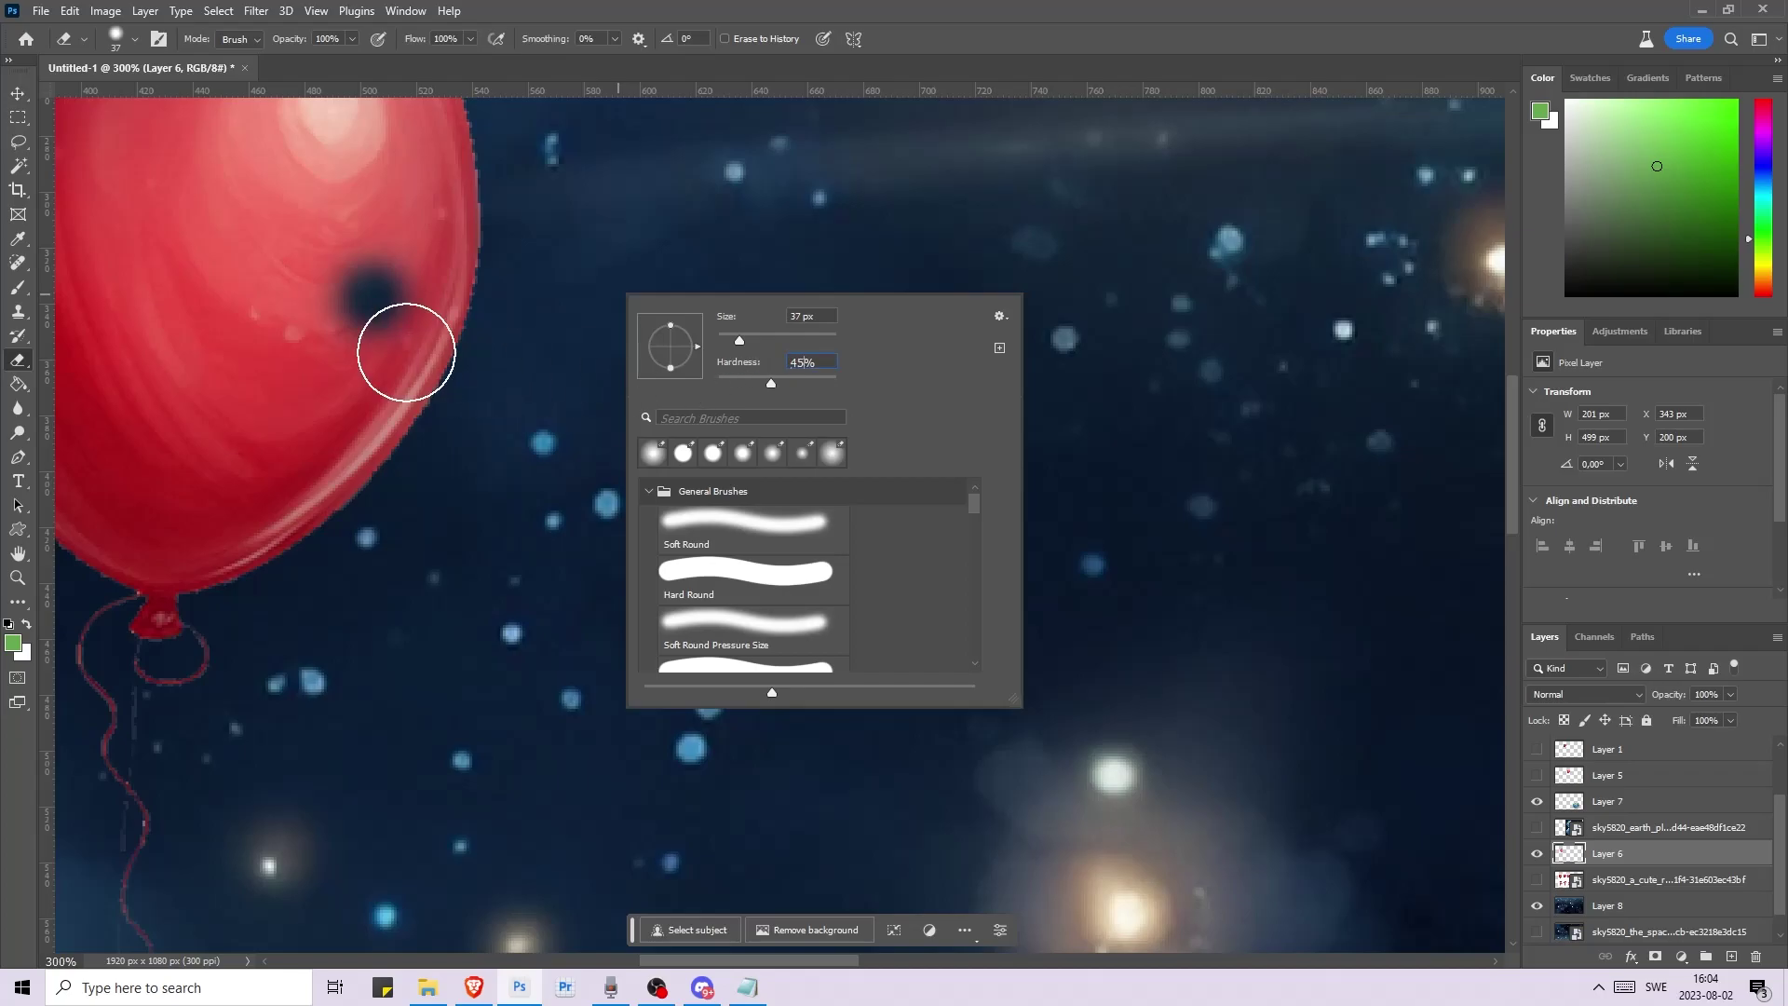
pyautogui.click(255, 297)
pyautogui.rightClick(654, 334)
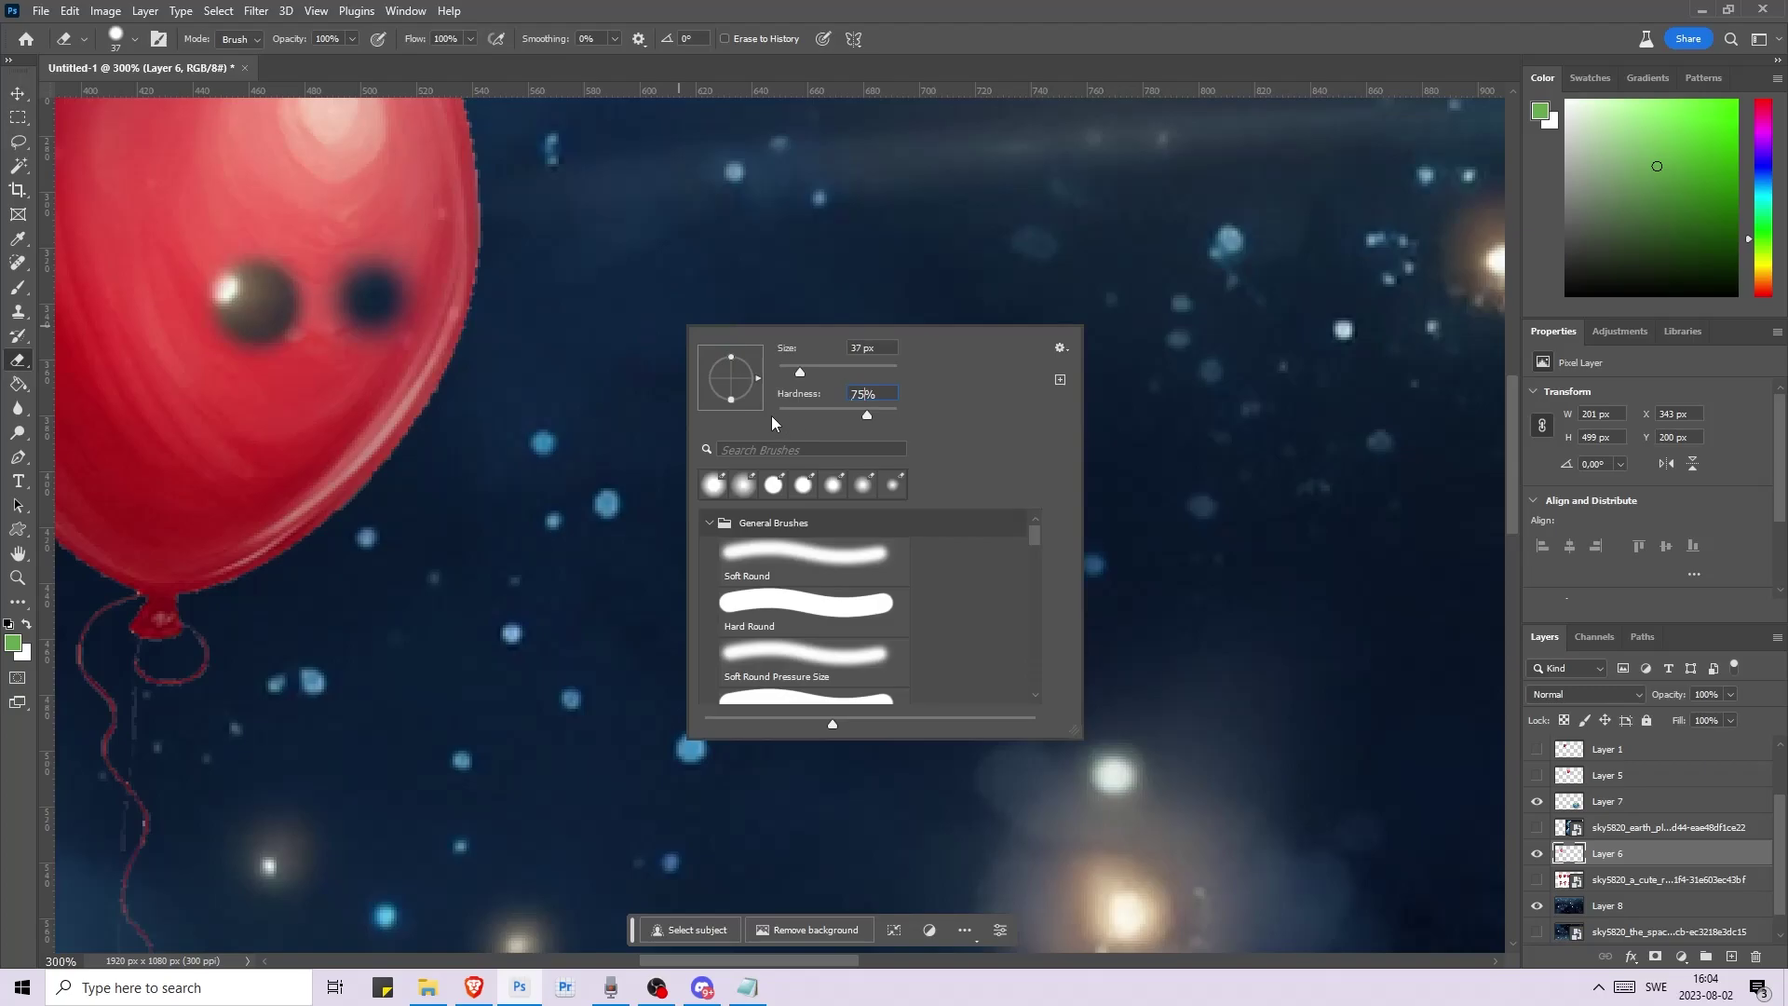
pyautogui.click(135, 307)
# - Erase a hard-edged dab on the balloon at 100% hardness, plus a much larger one at 114 px
pyautogui.rightClick(725, 326)
pyautogui.moveTo(911, 413); pyautogui.dragTo(945, 413)
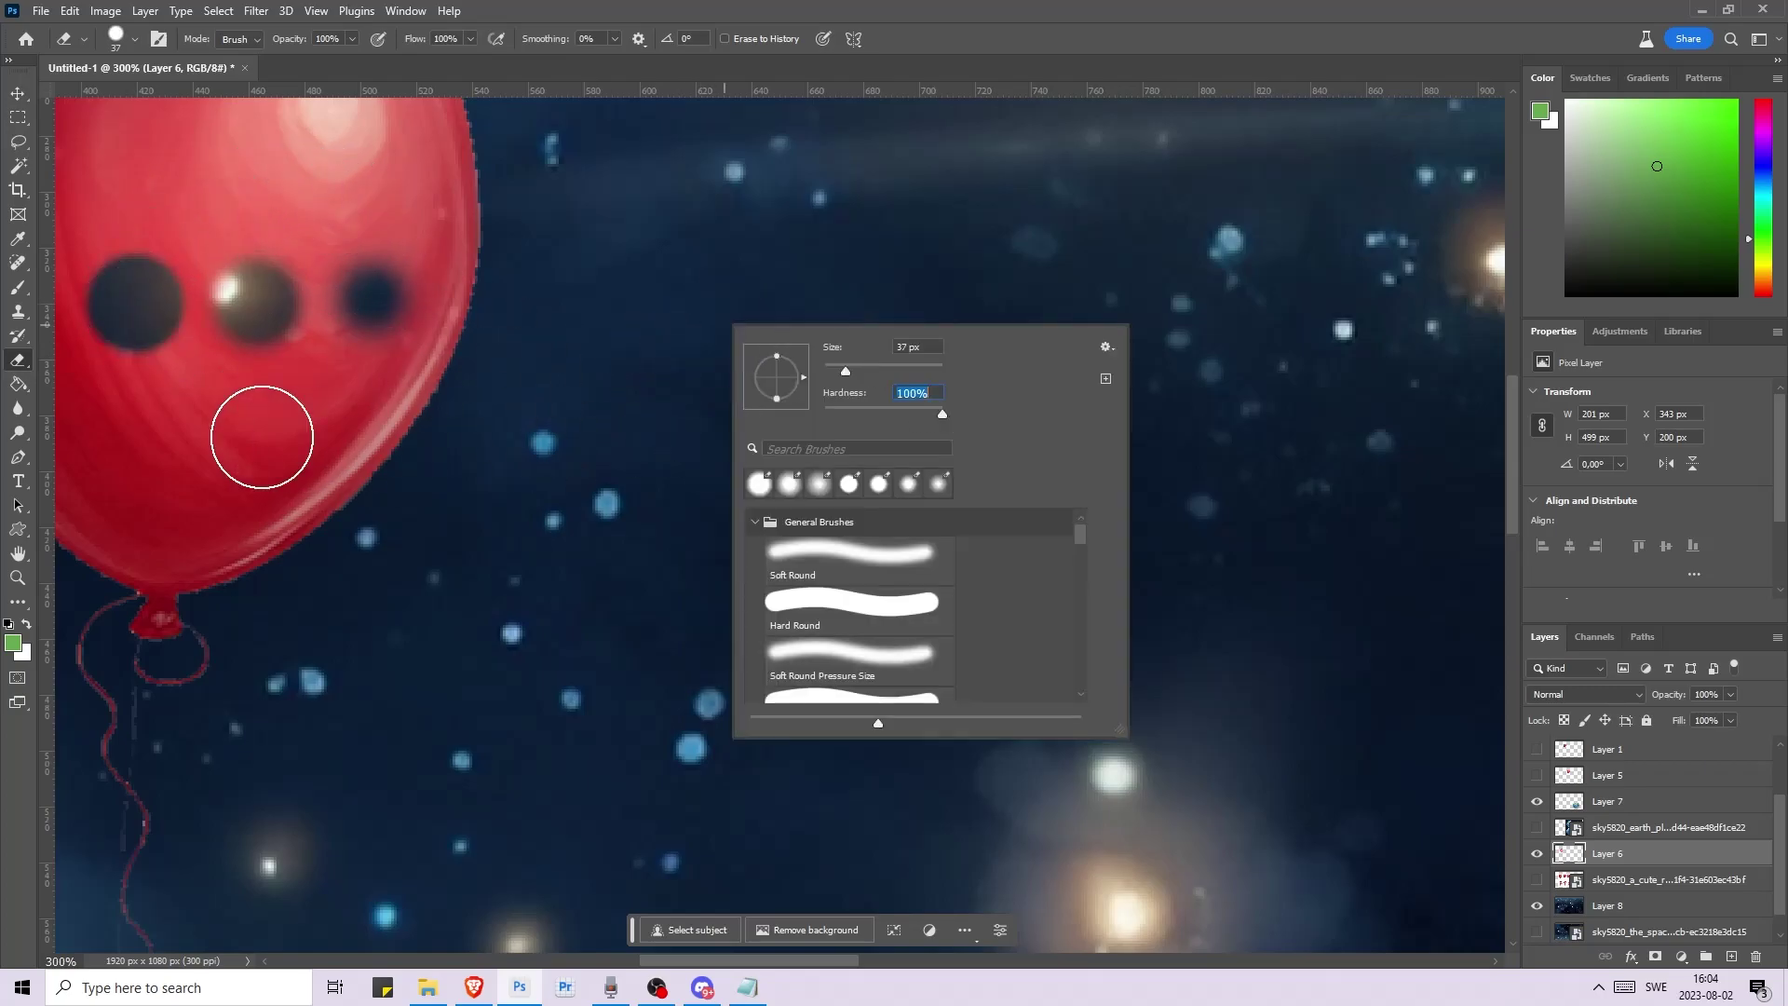
pyautogui.click(143, 433)
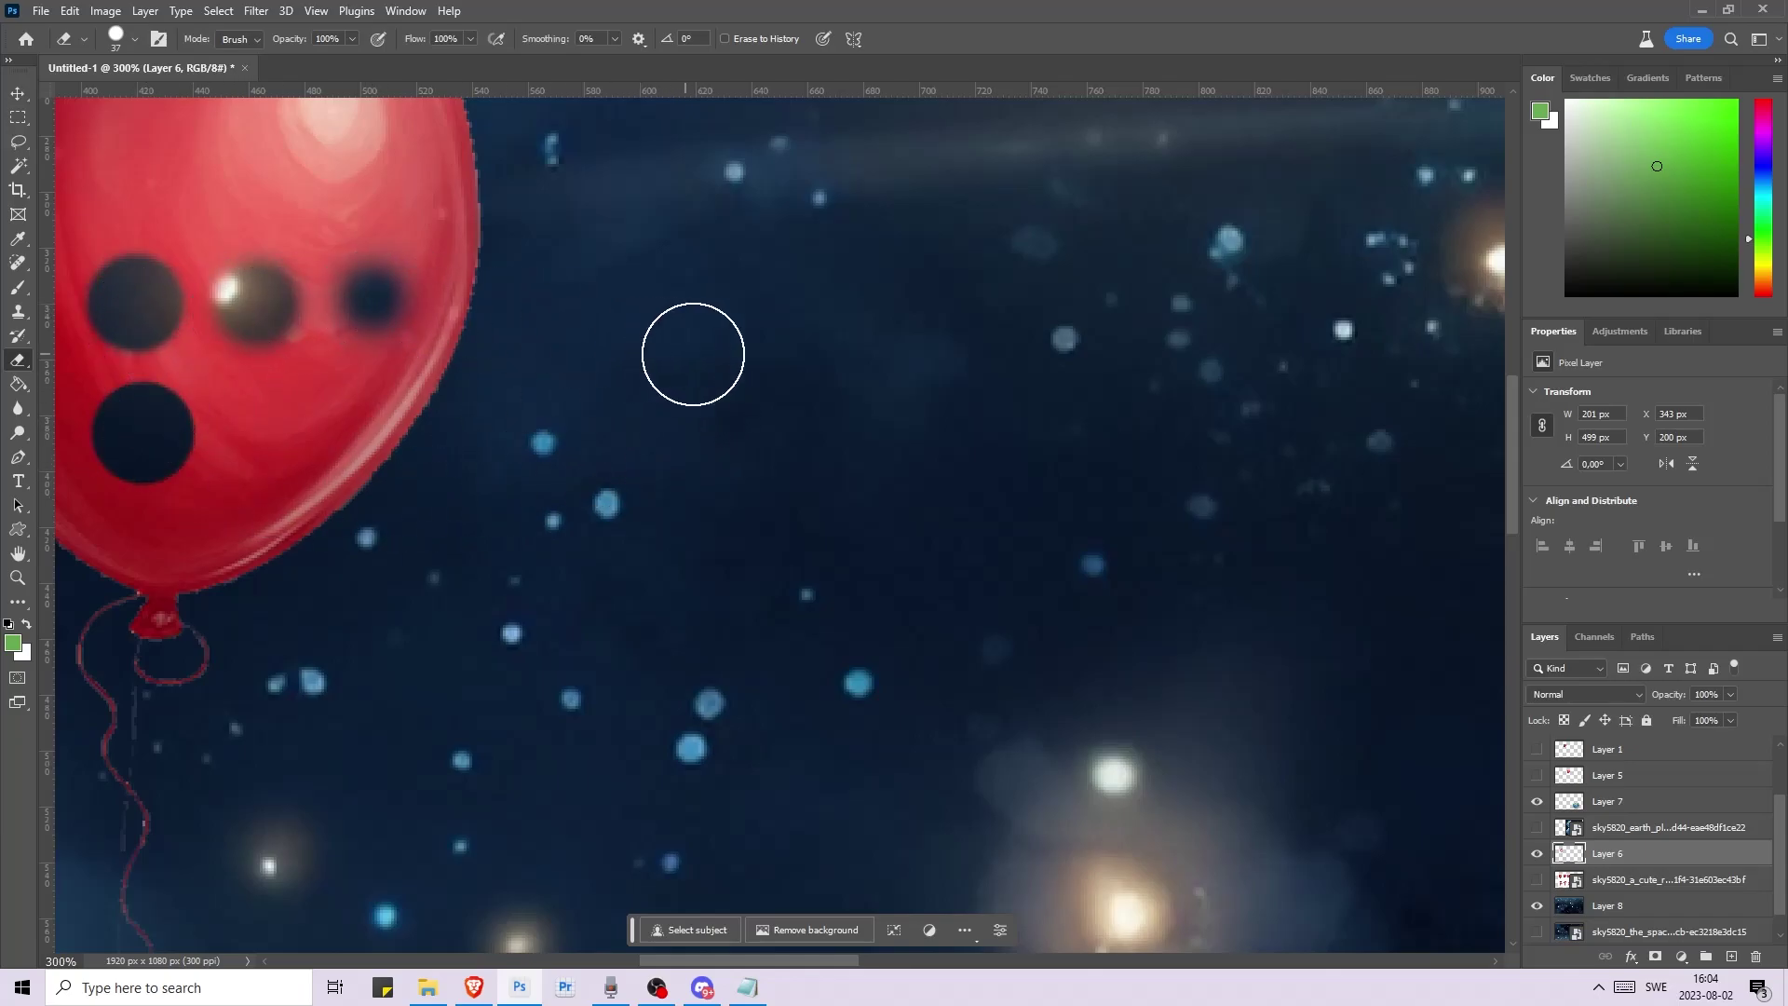
pyautogui.rightClick(726, 355)
pyautogui.moveTo(877, 398); pyautogui.dragTo(881, 398)
pyautogui.click(321, 261)
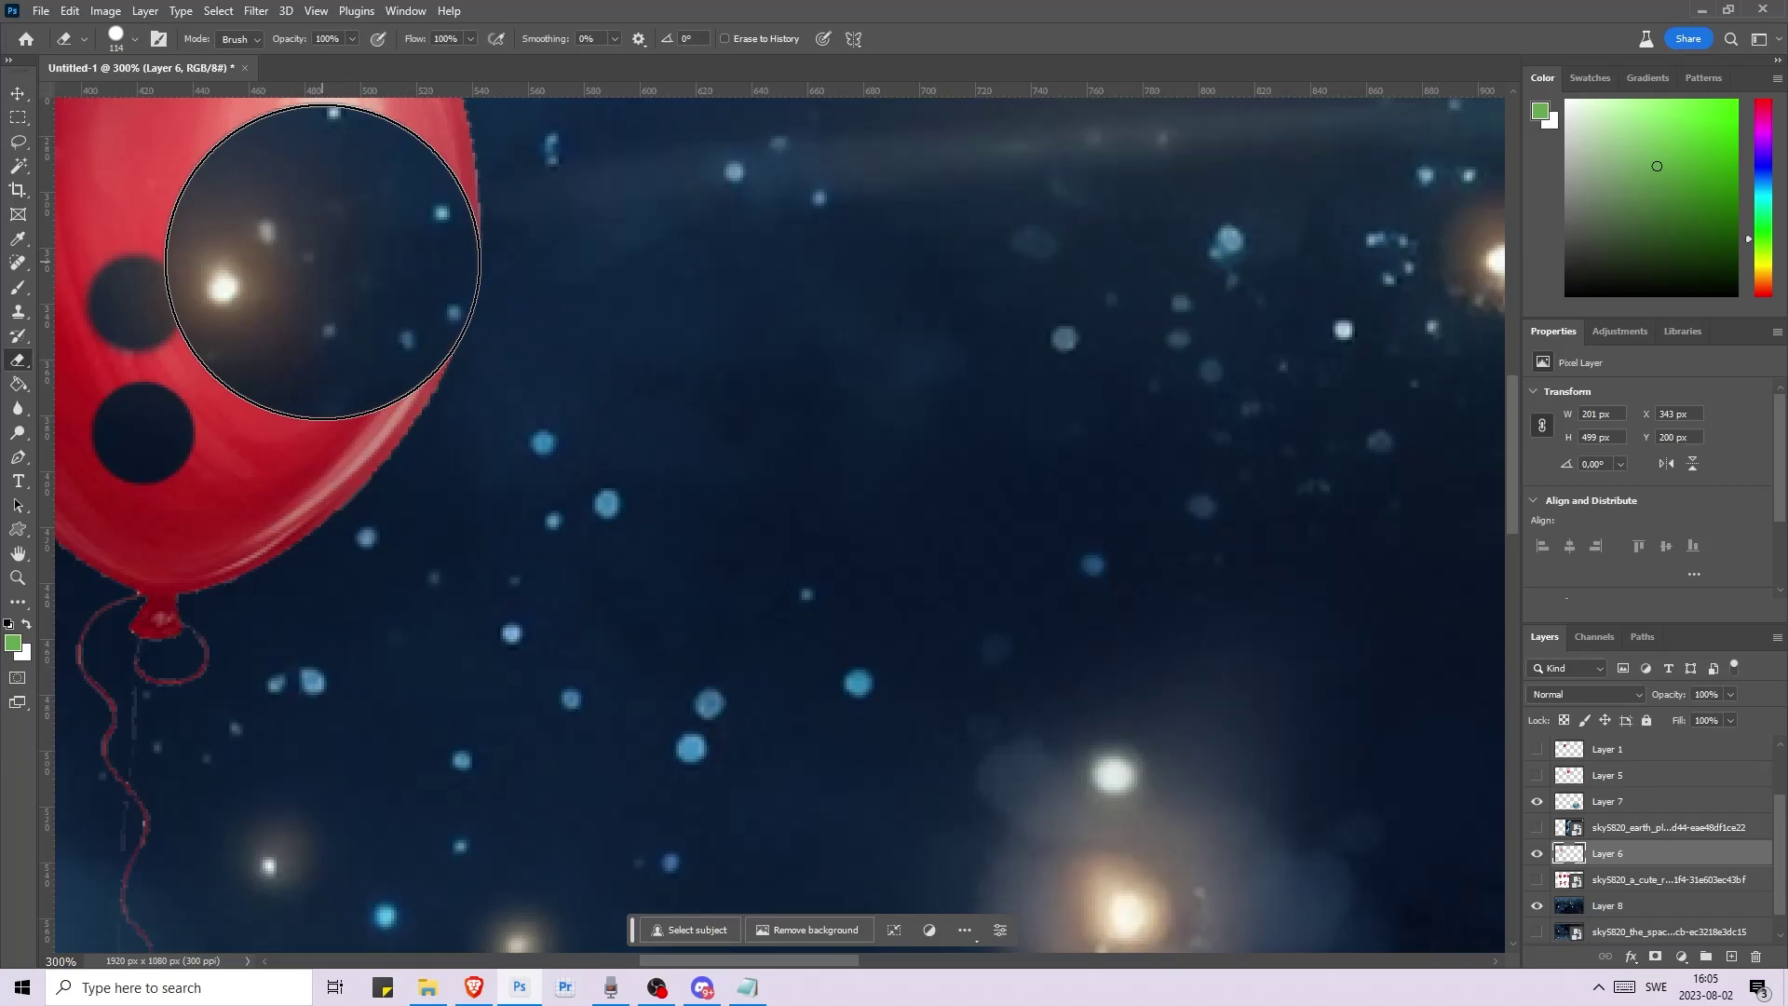
# - Undo all the test eraser dabs on the balloon
pyautogui.hotkey('ctrl', 'z')
pyautogui.hotkey('ctrl', 'z')
pyautogui.hotkey('ctrl', 'z')
pyautogui.hotkey('ctrl', 'z')
pyautogui.hotkey('ctrl', 'z')
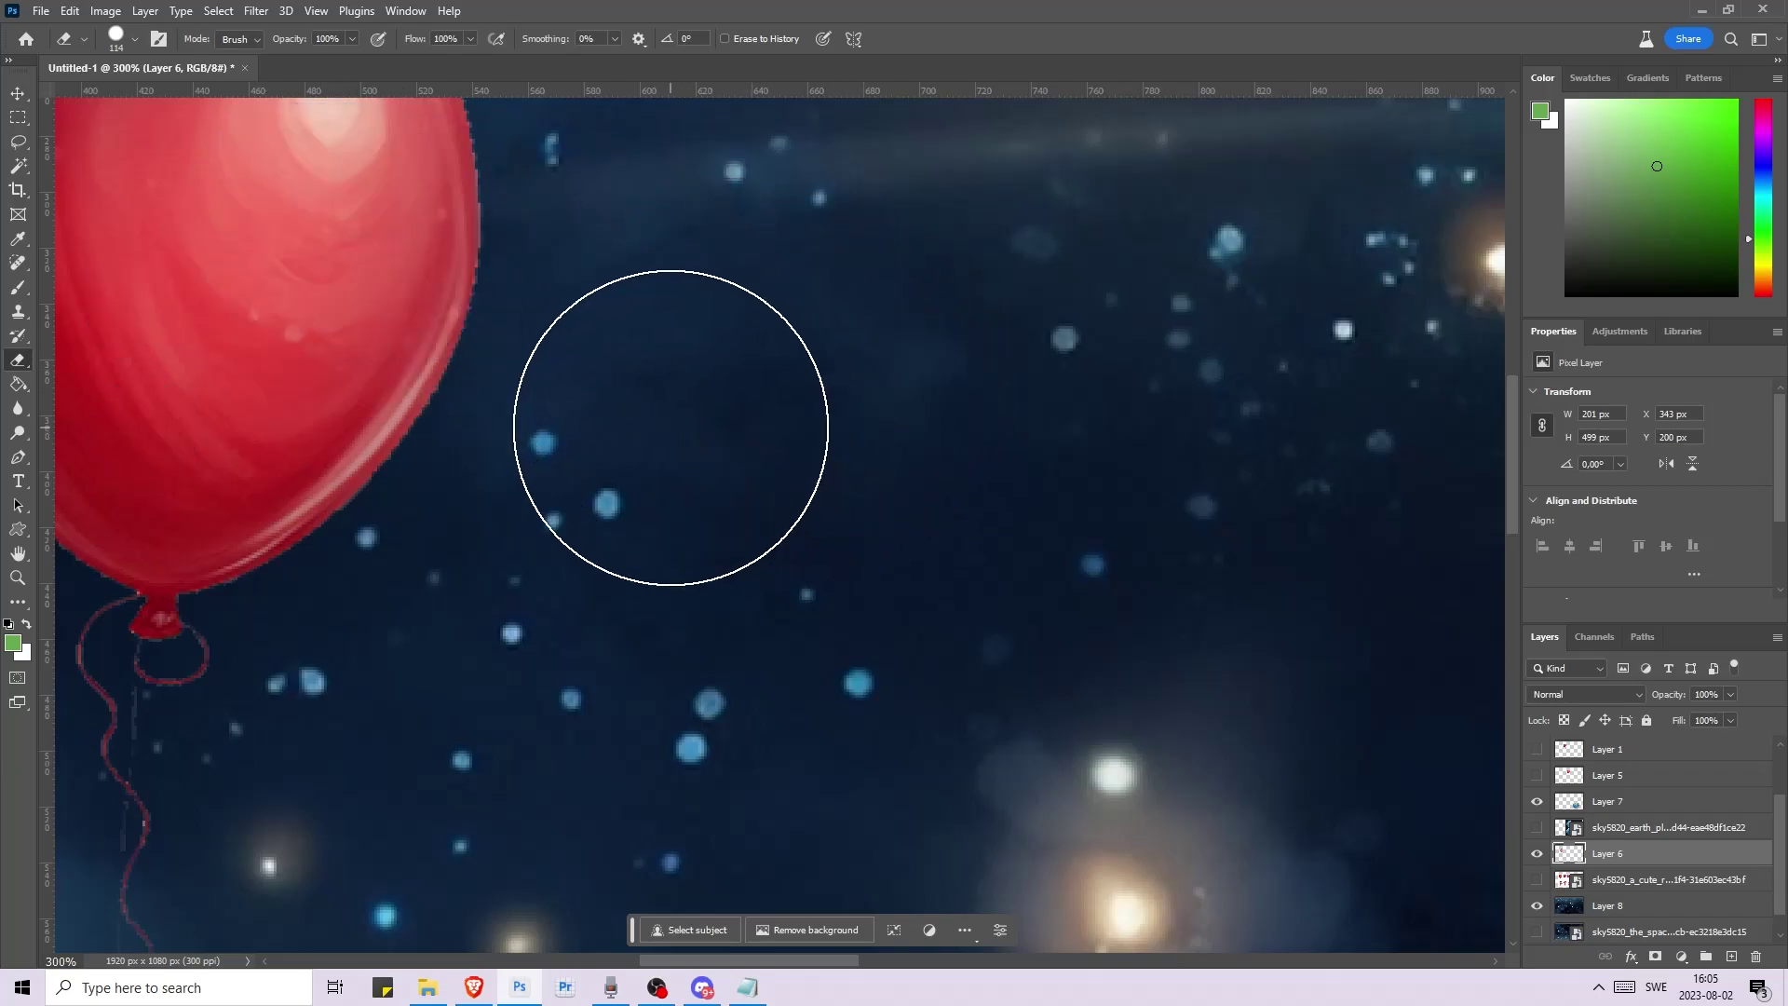
# - Set the Eraser size to 21 px and clean up the rough edges around the balloon's outline
pyautogui.rightClick(726, 380)
pyautogui.click(512, 239)
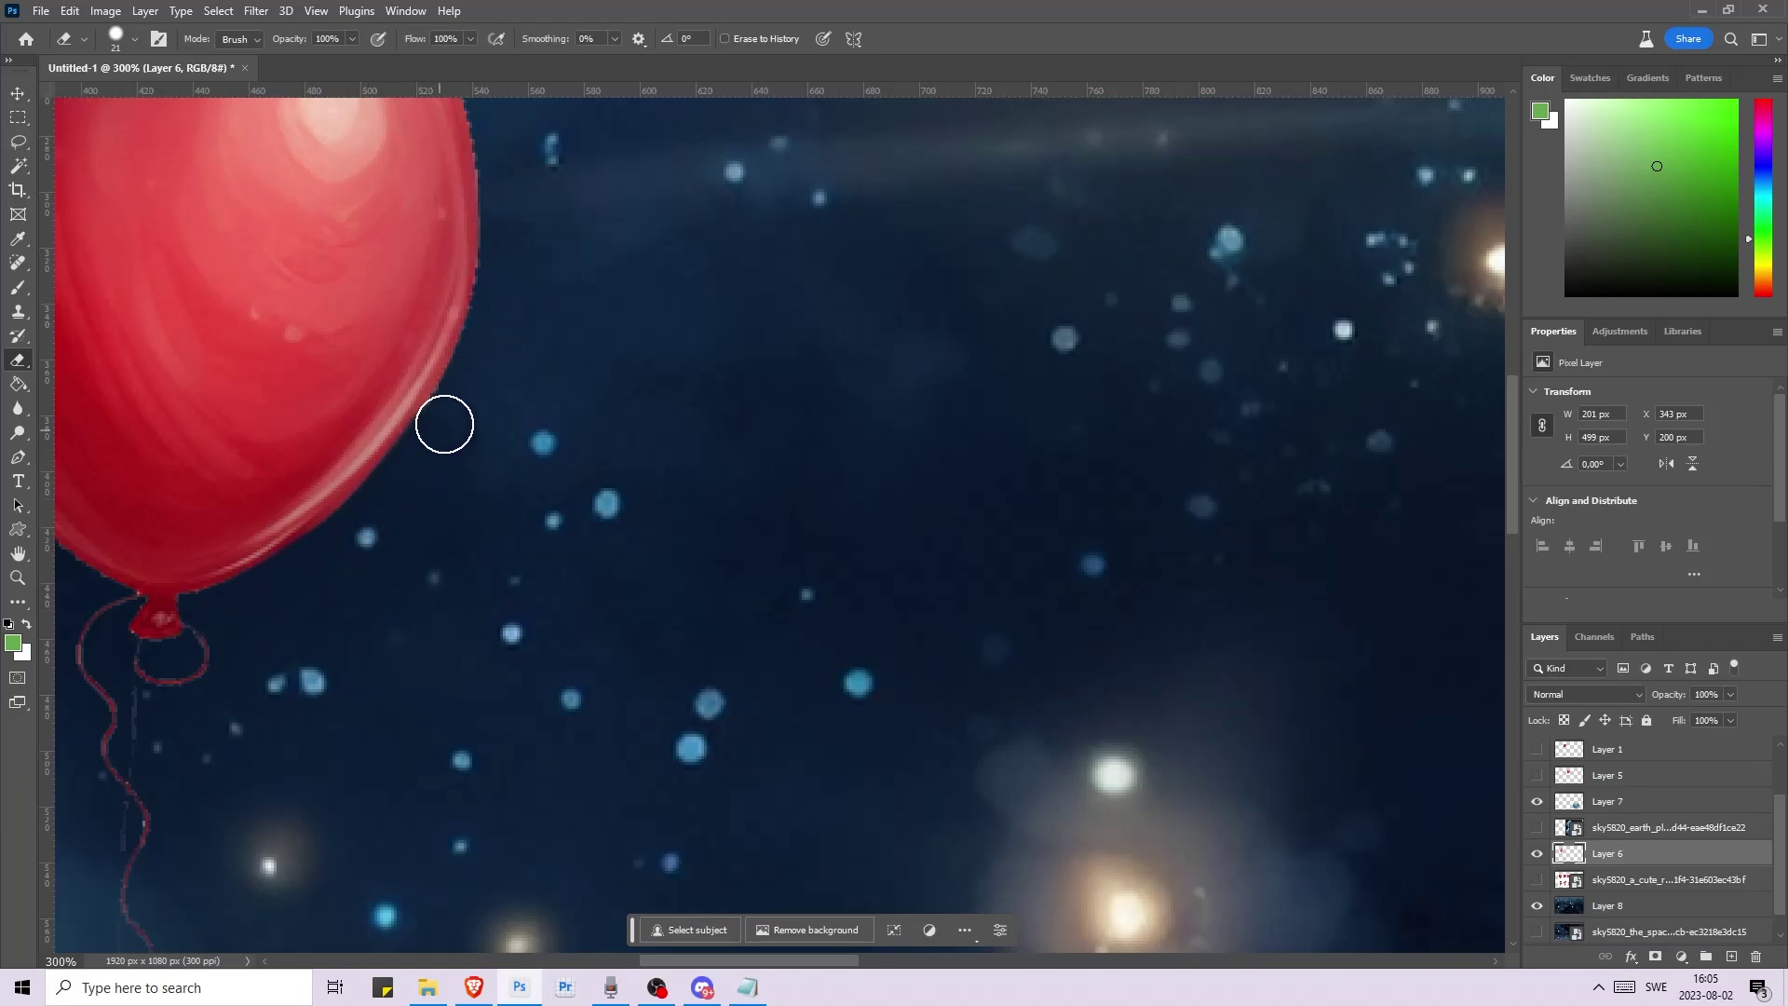
pyautogui.scroll(2, 519, 366)
pyautogui.scroll(4, 520, 366)
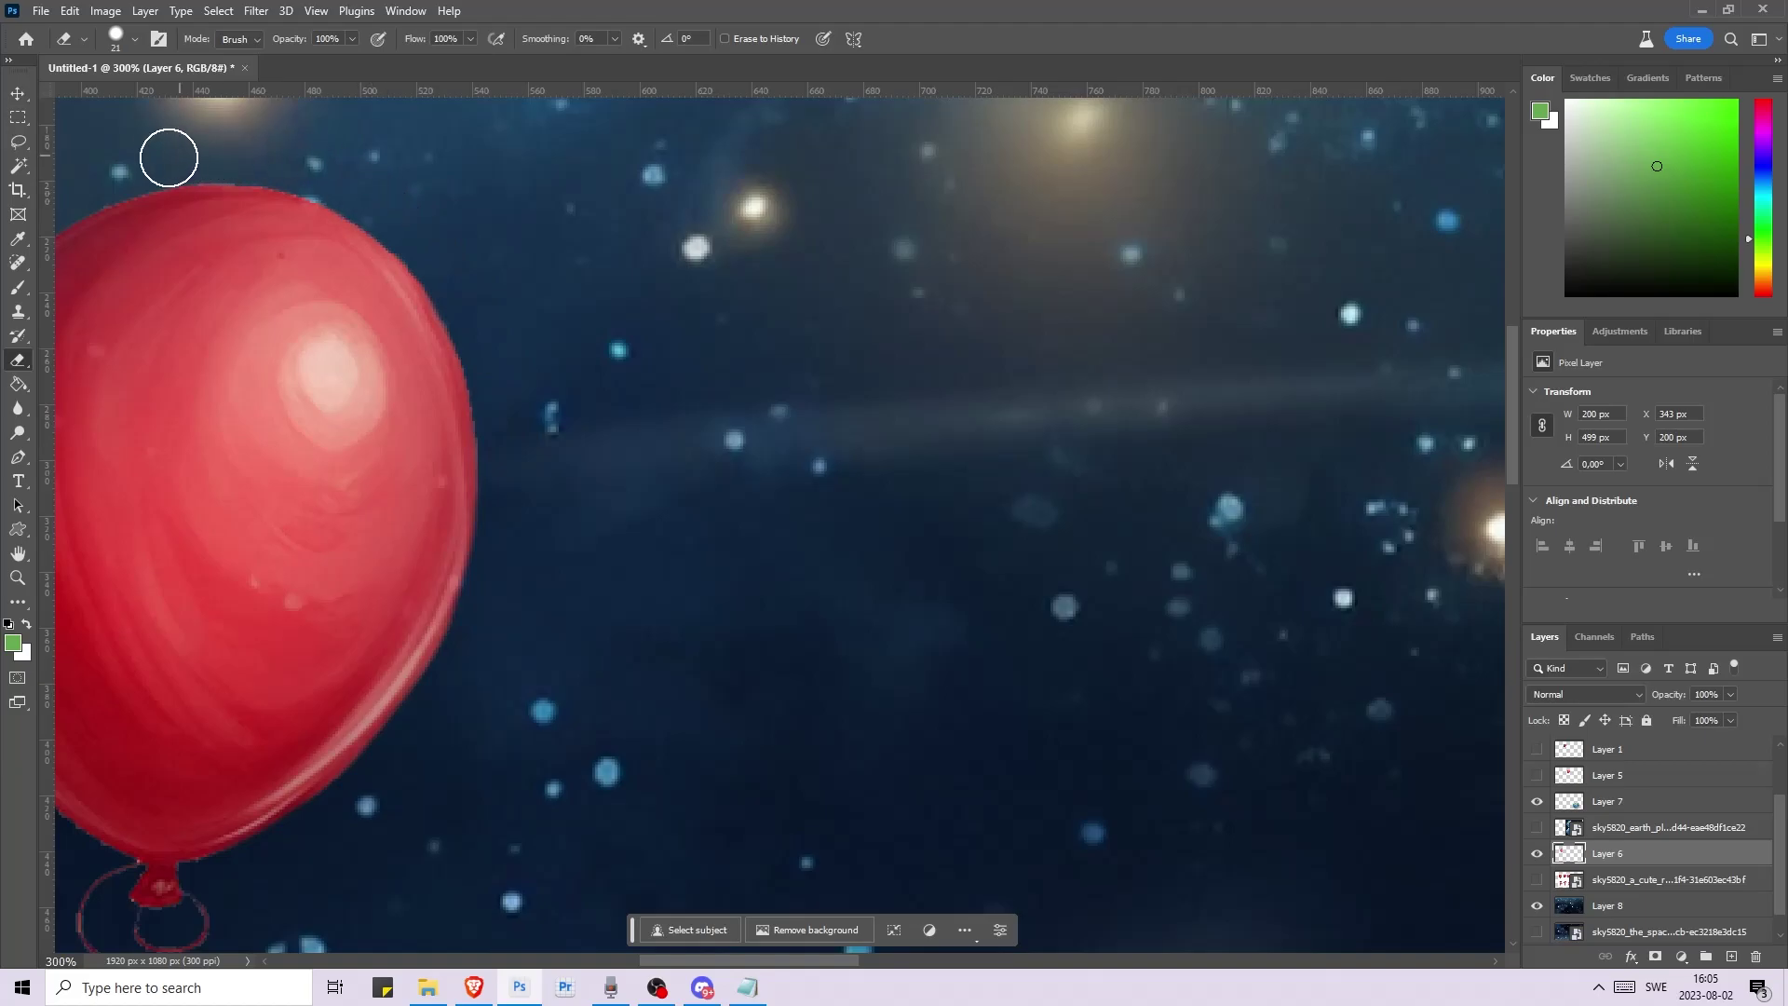
pyautogui.hscroll(-5, 697, 406)
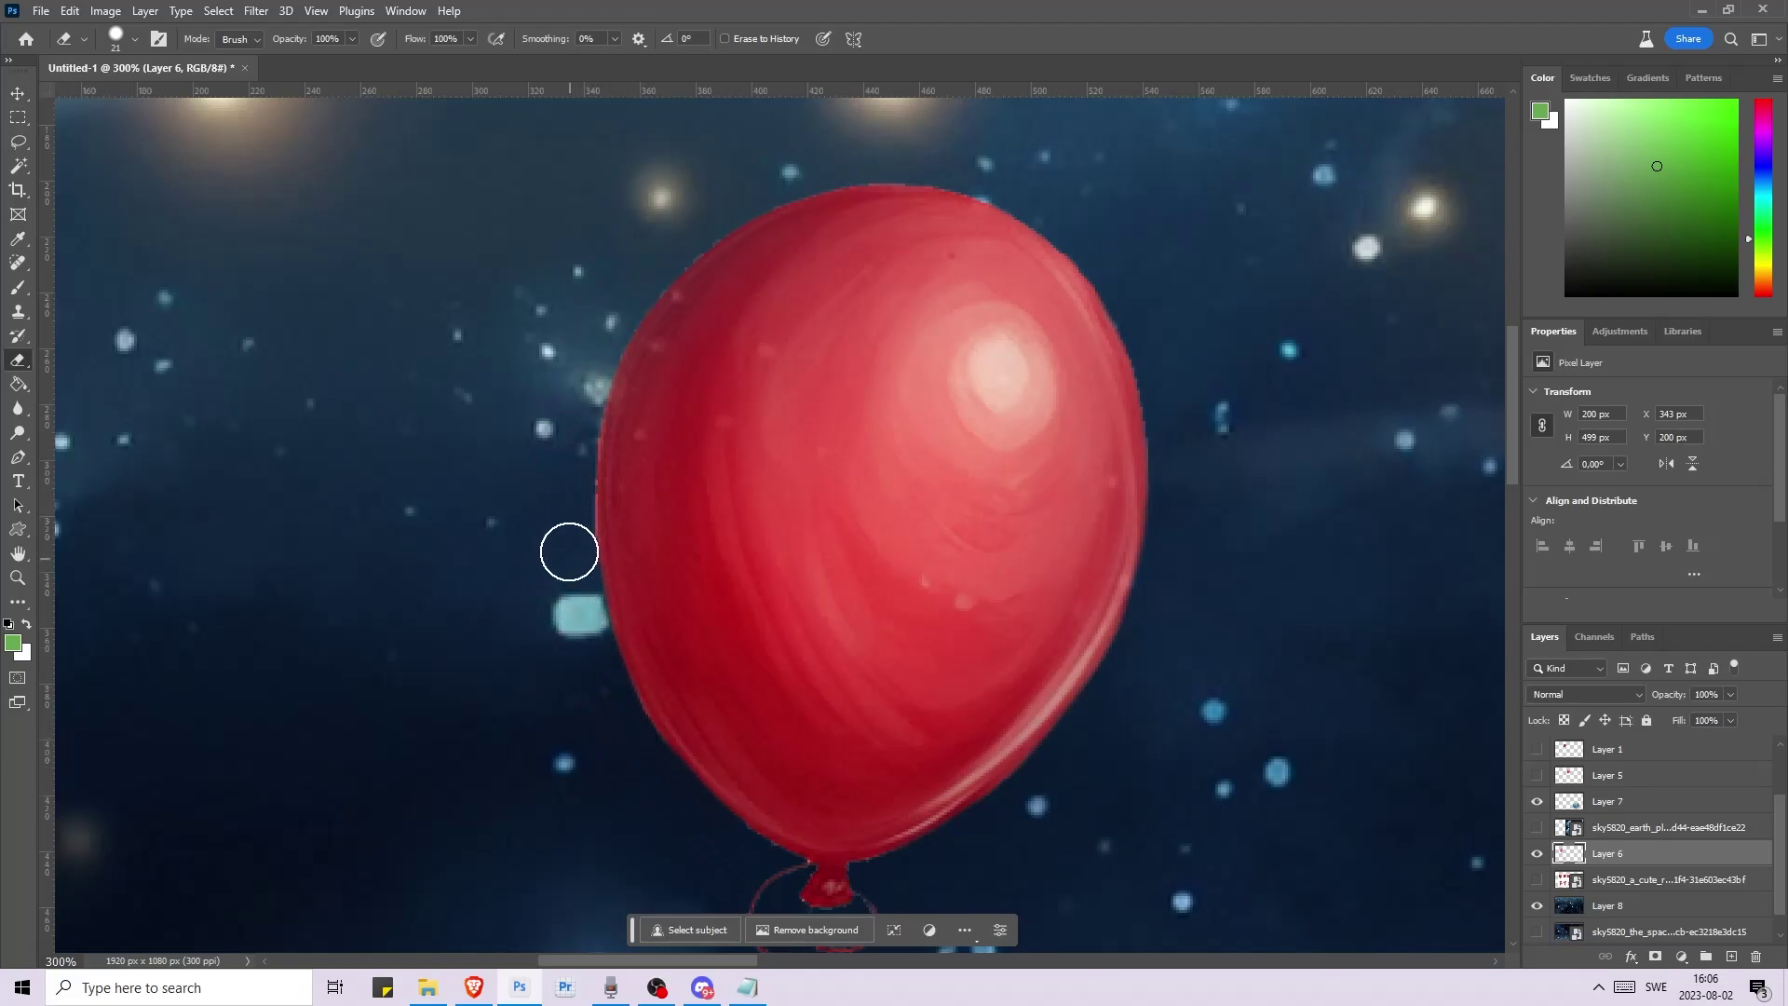
# - Set the Eraser size to 10 px and clean up around the balloon's knot and string
pyautogui.rightClick(619, 850)
pyautogui.press('Return')
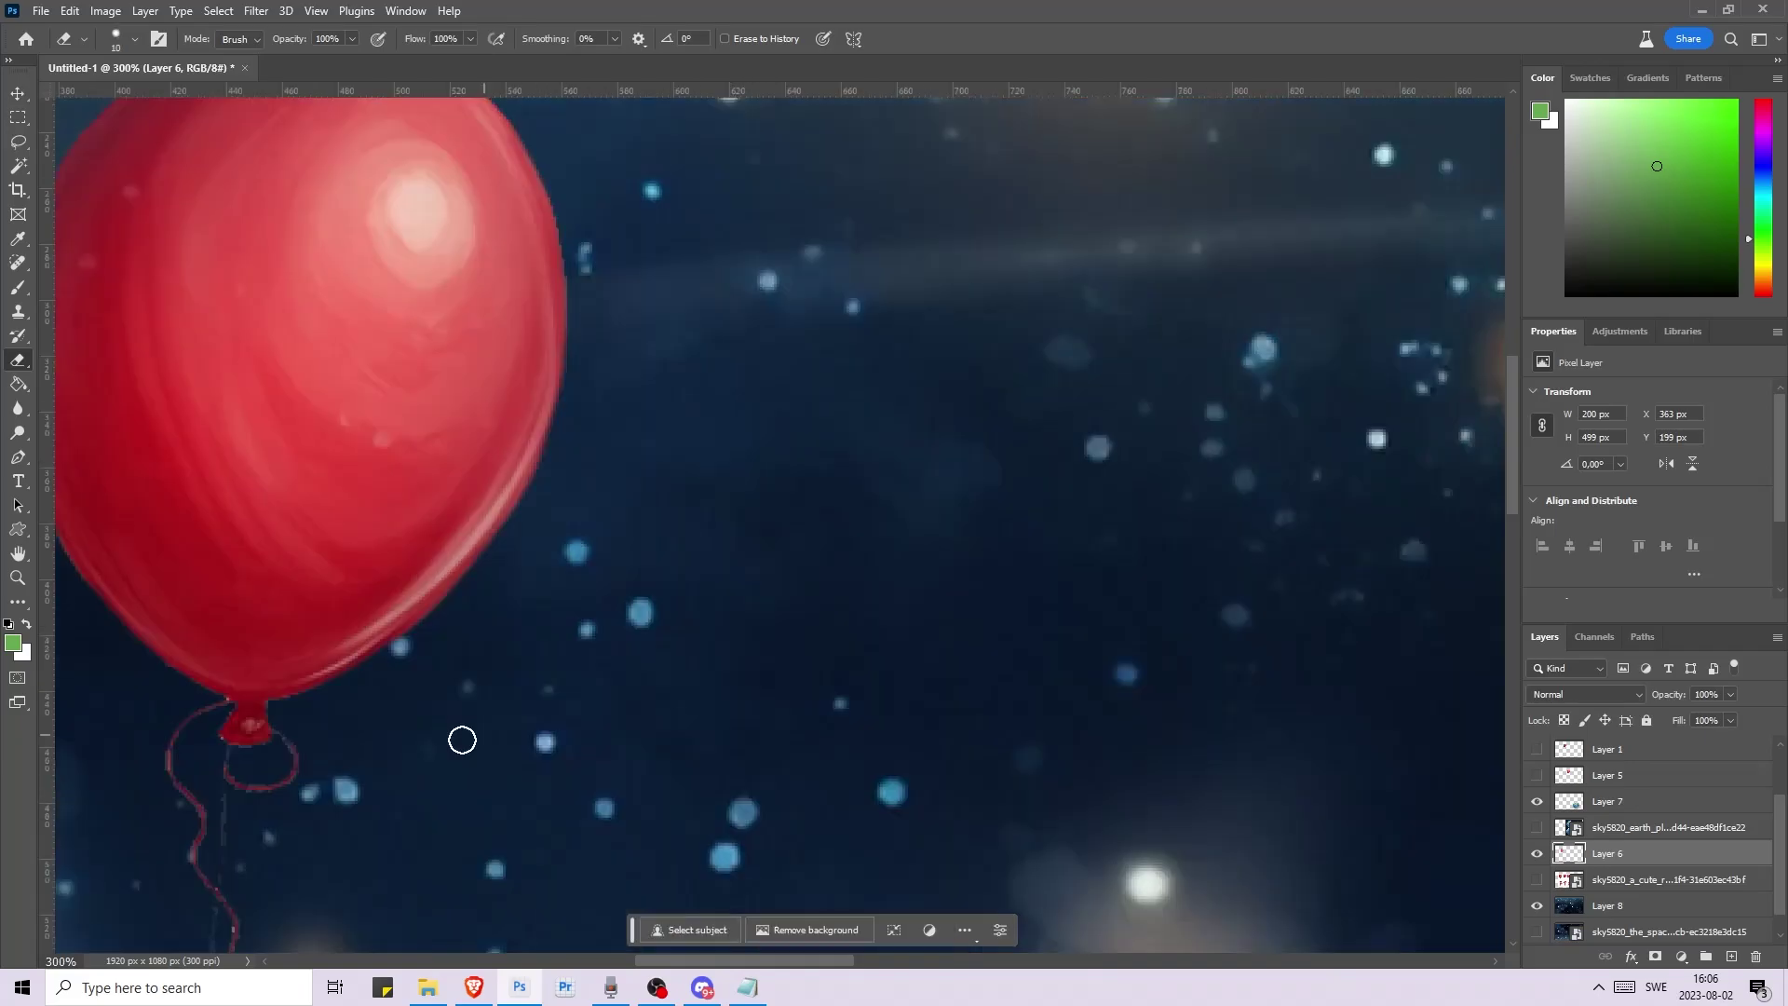
pyautogui.scroll(-2, 463, 738)
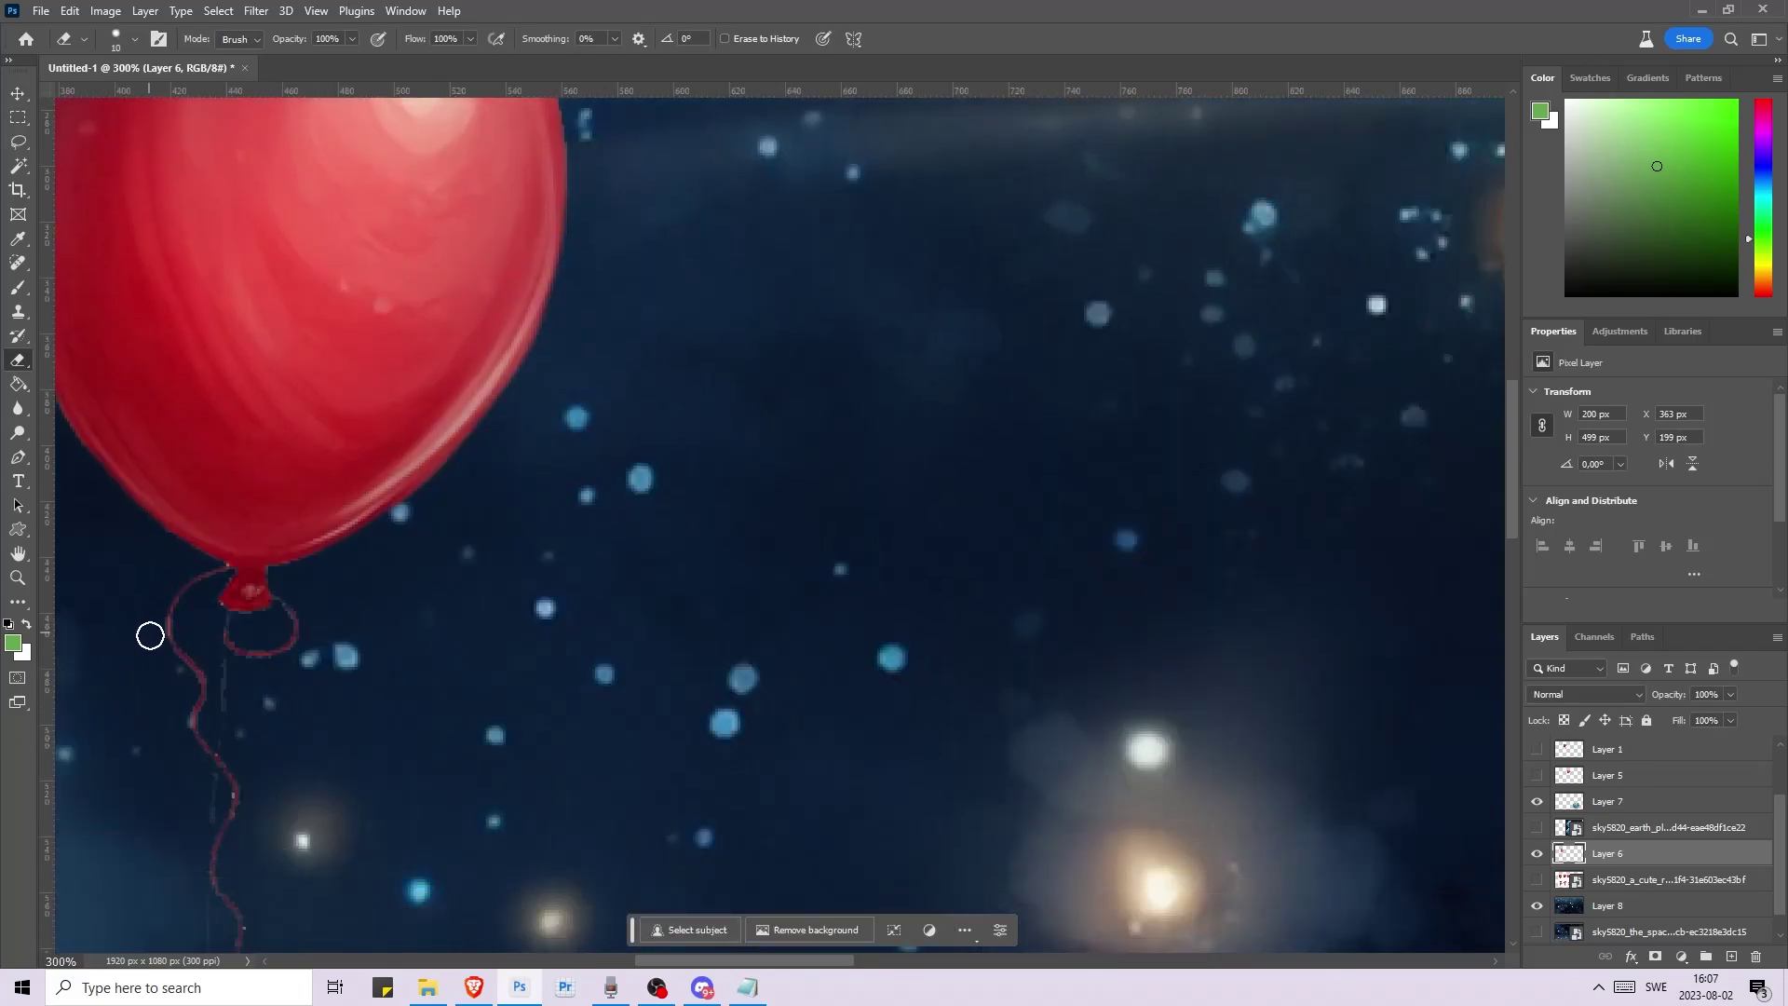
# - Fit the whole canvas in view, choose the Horizontal Type tool and play its quick tutorial video
pyautogui.hotkey('ctrl', '0')
pyautogui.click(19, 480)
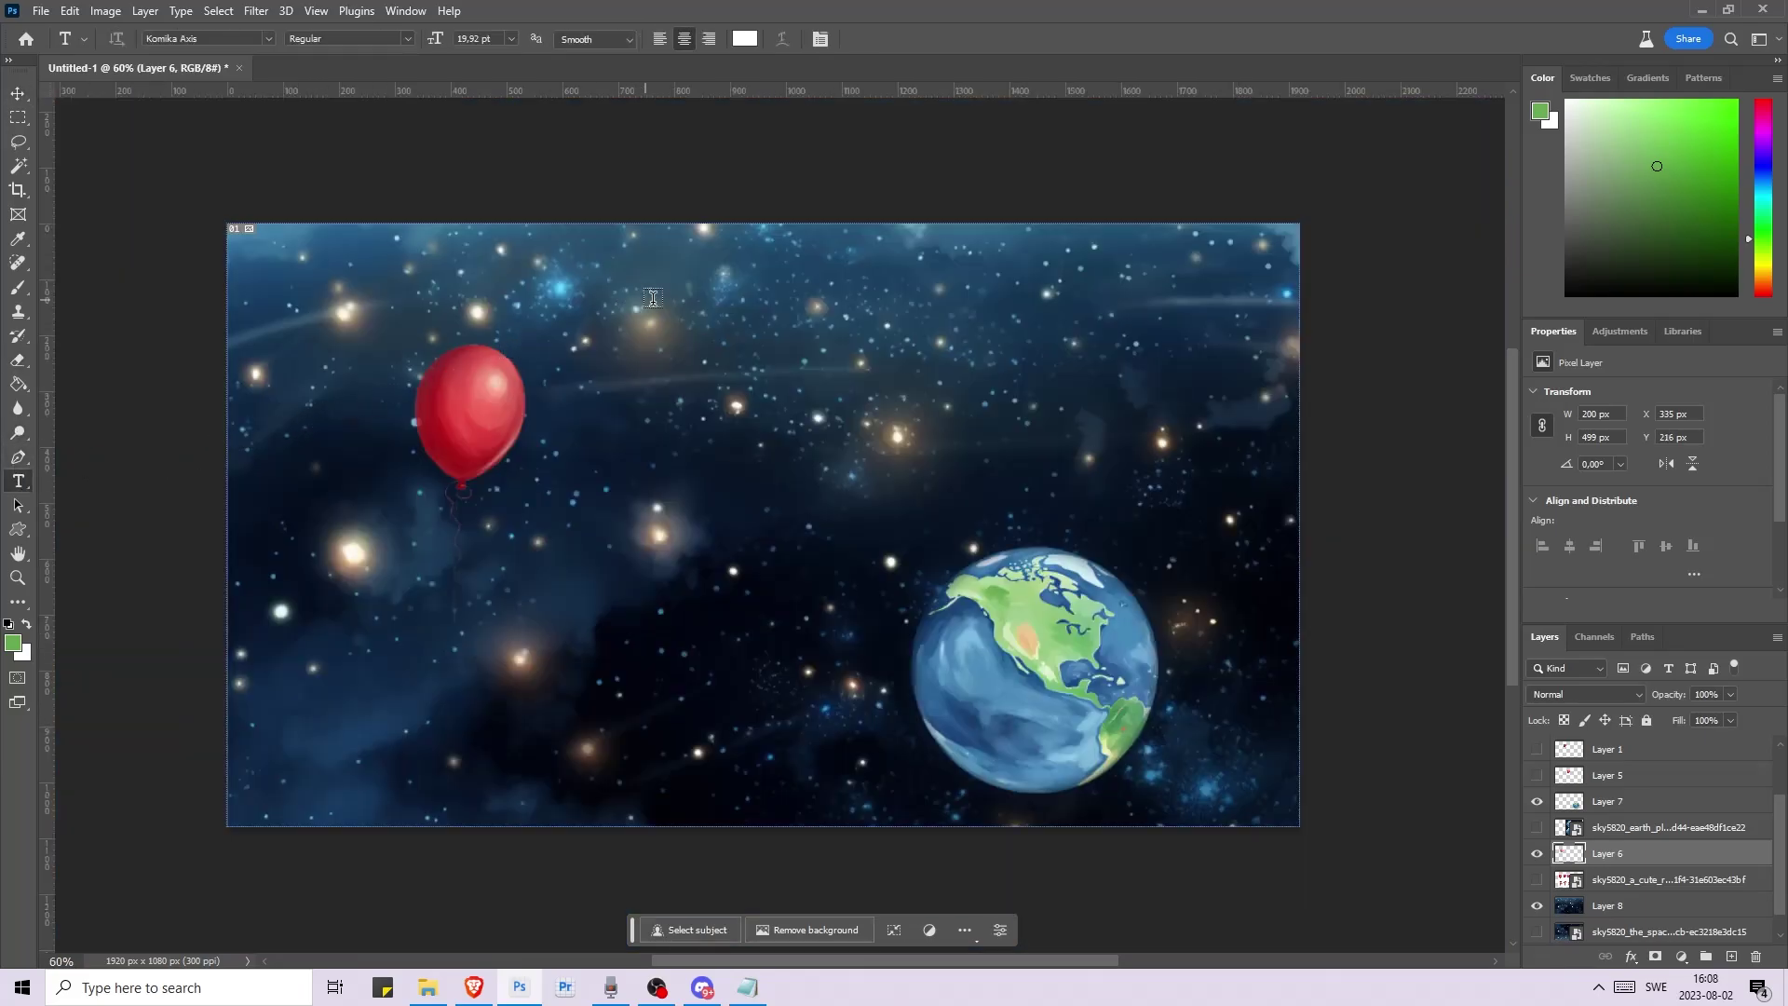
pyautogui.click(851, 301)
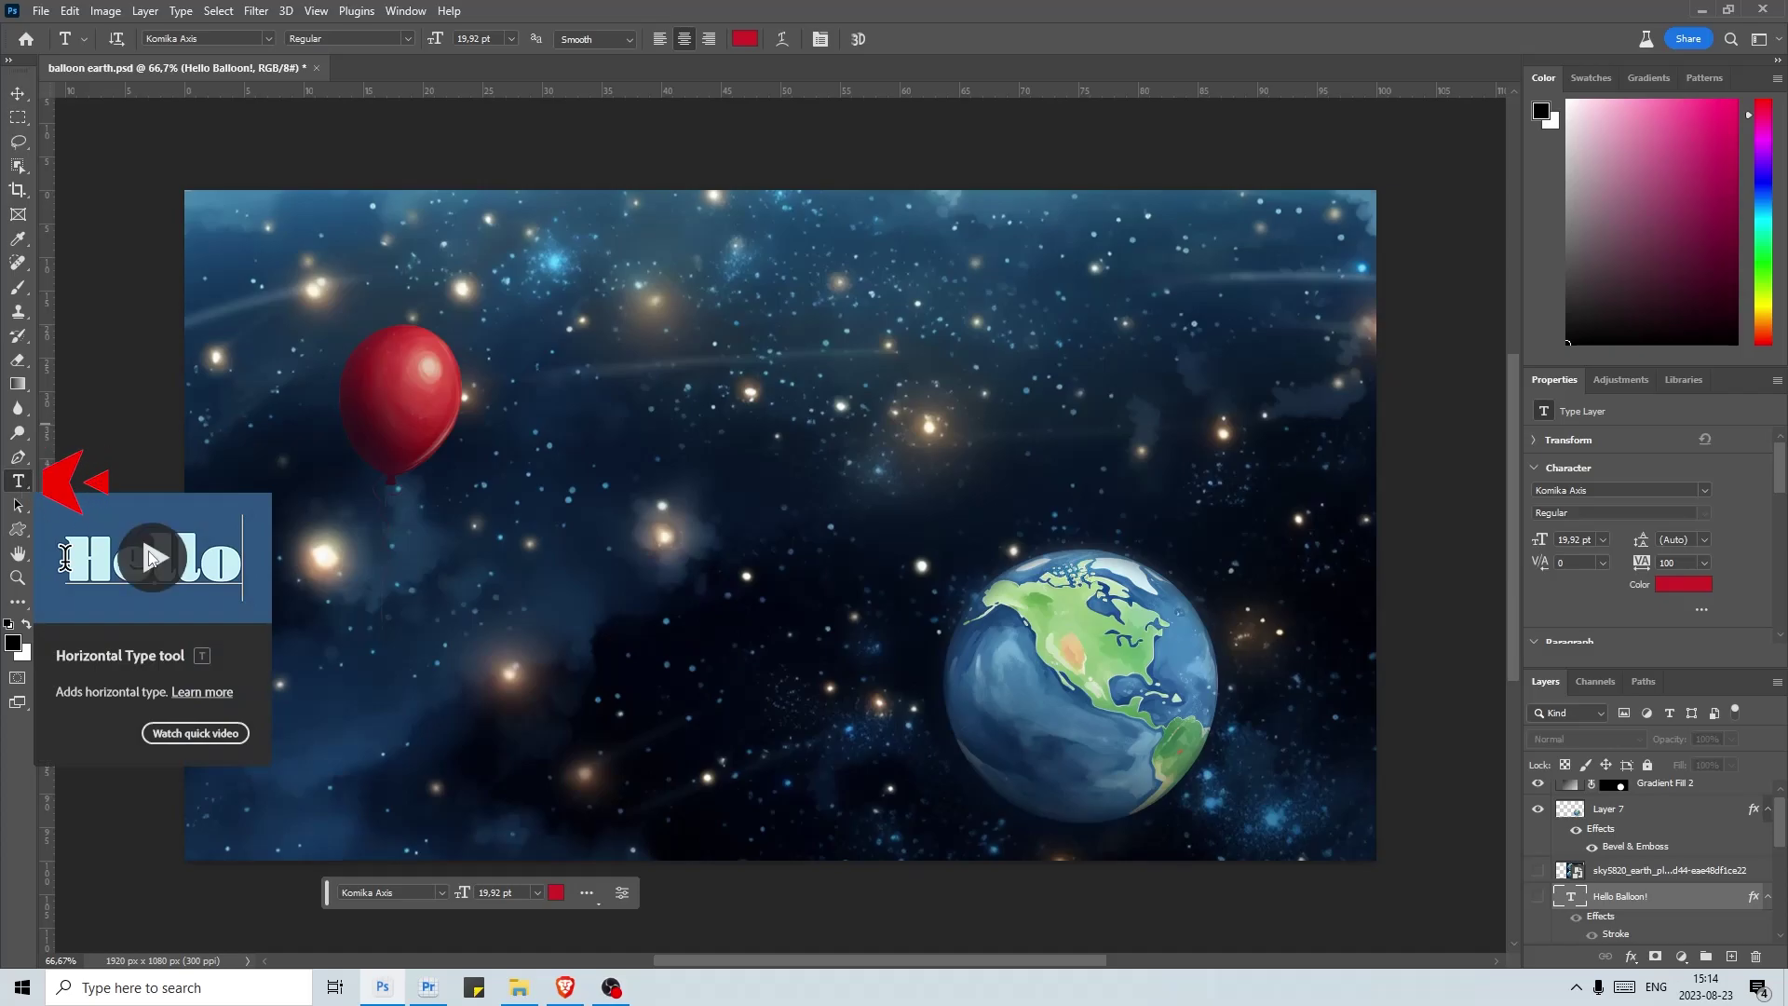
pyautogui.click(149, 557)
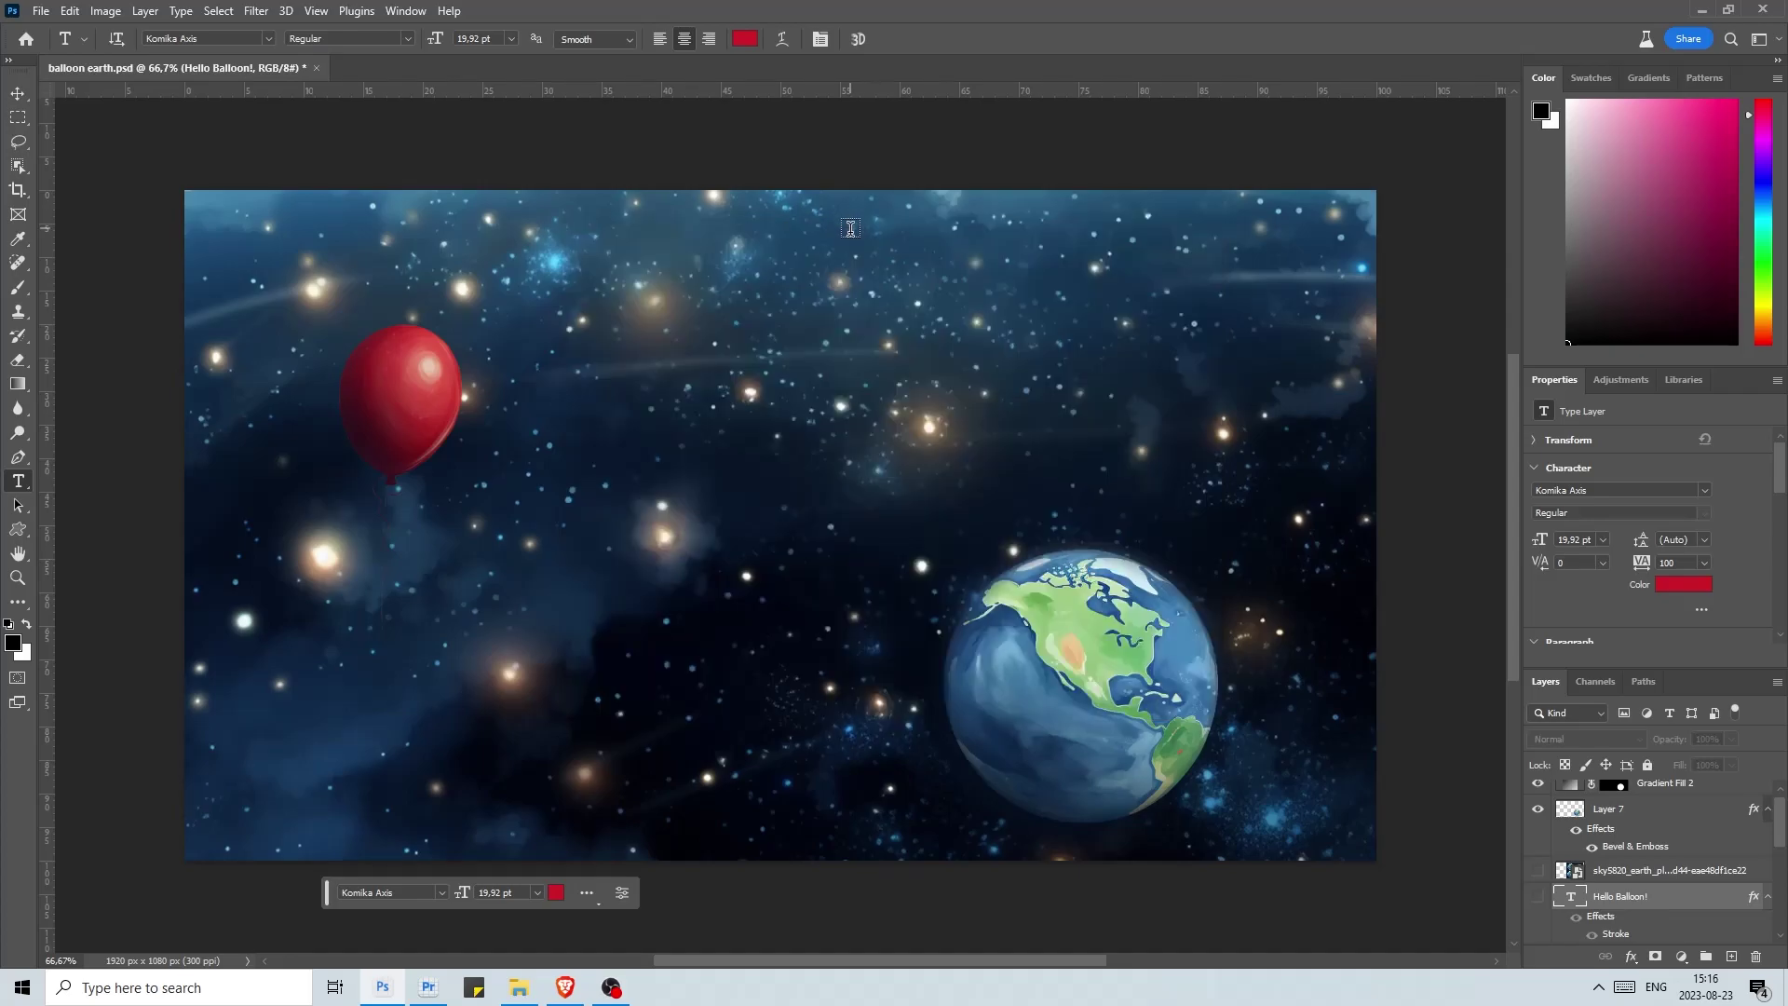
# - Create a text frame in the sky above the earth and enter "Hello earth!" in it
pyautogui.moveTo(850, 228); pyautogui.dragTo(1280, 324)
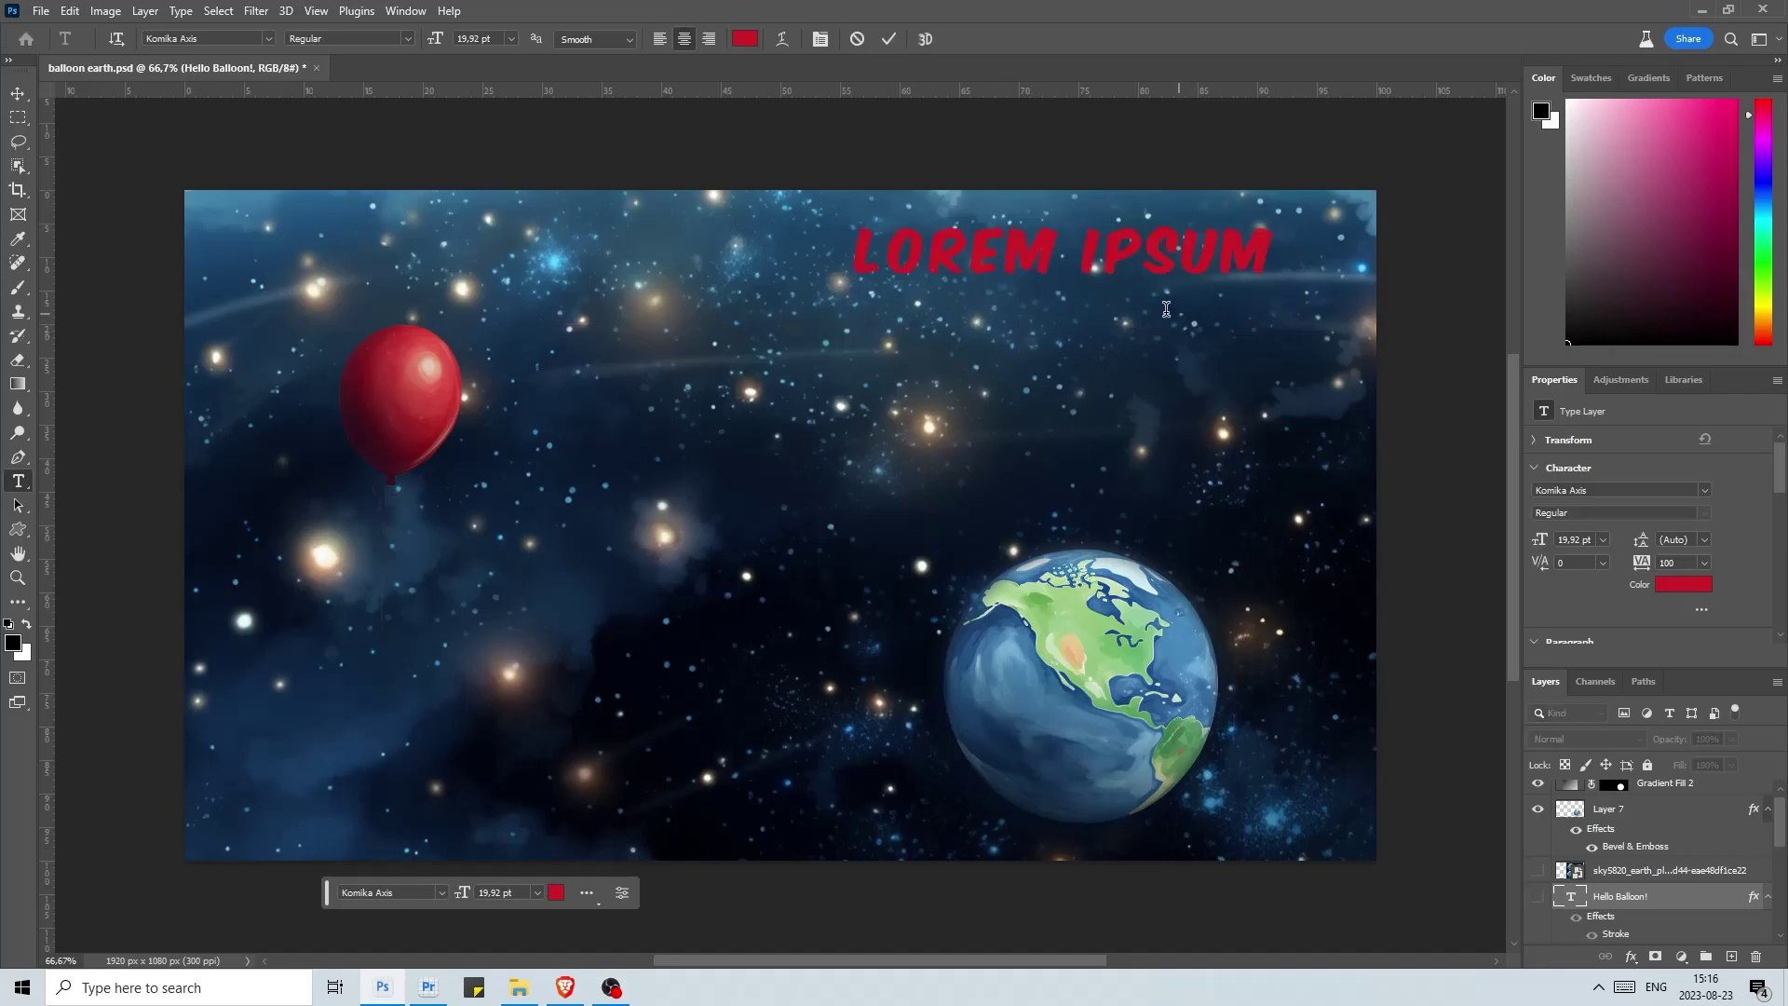
pyautogui.write('HELLO EART')
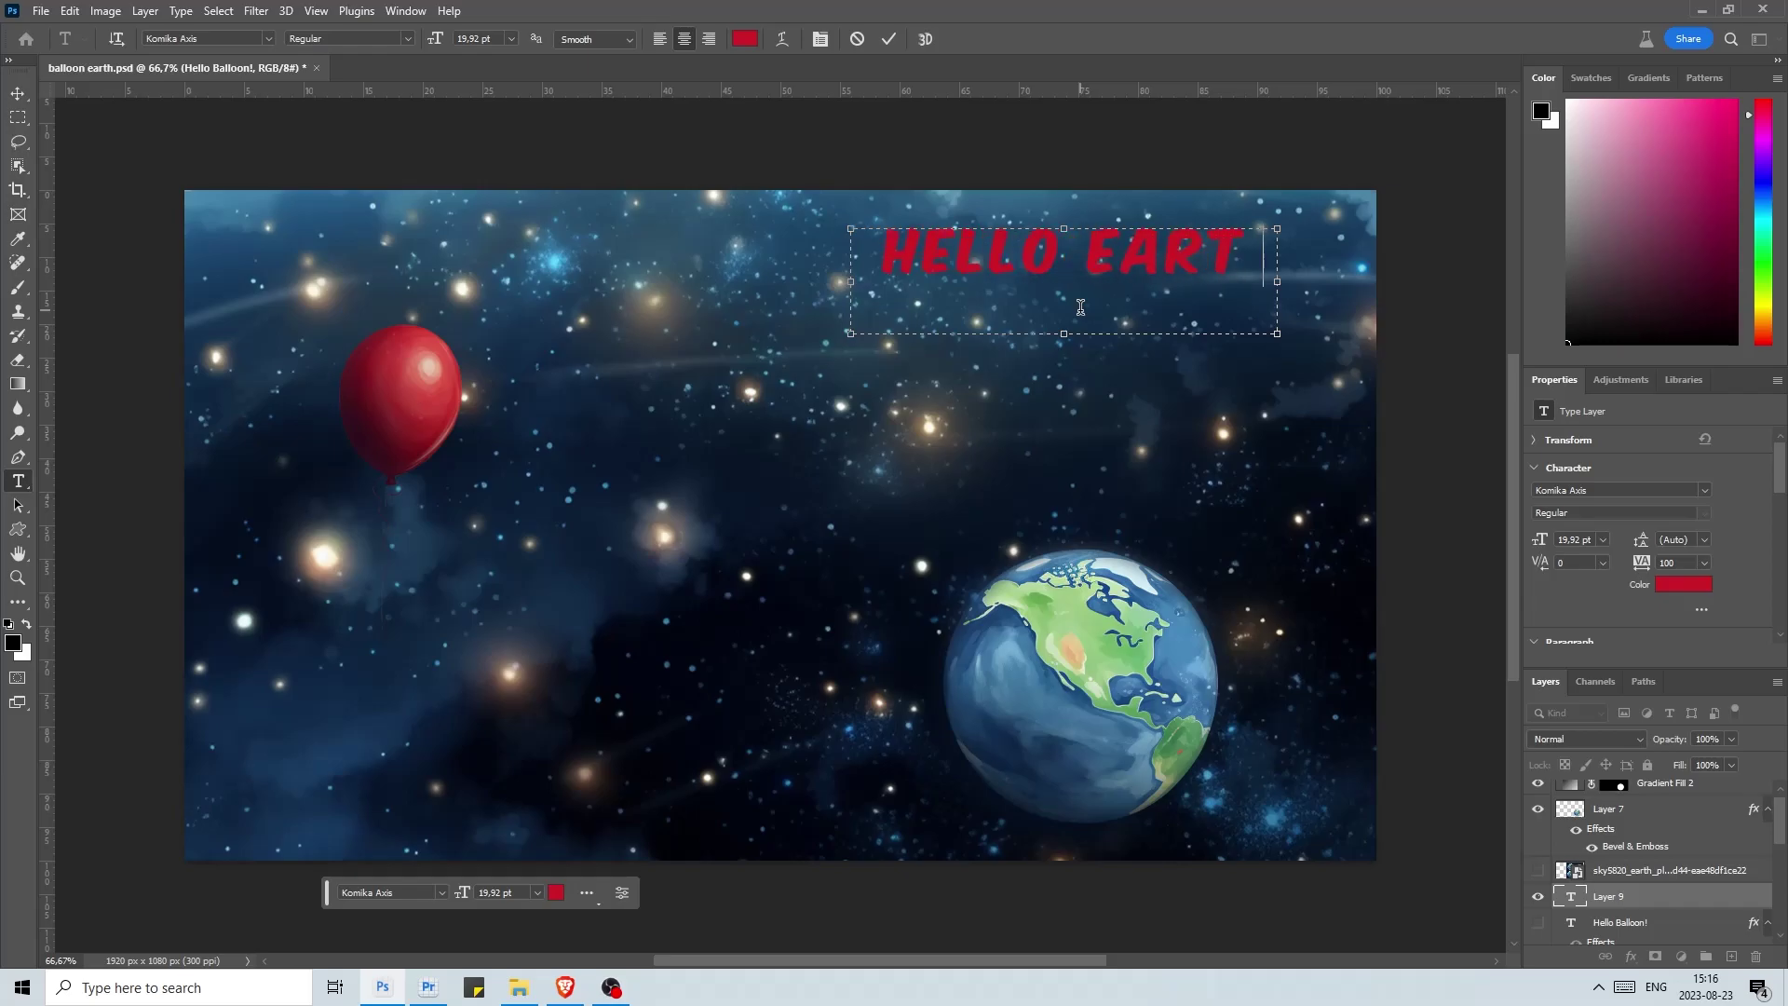
pyautogui.write('H!')
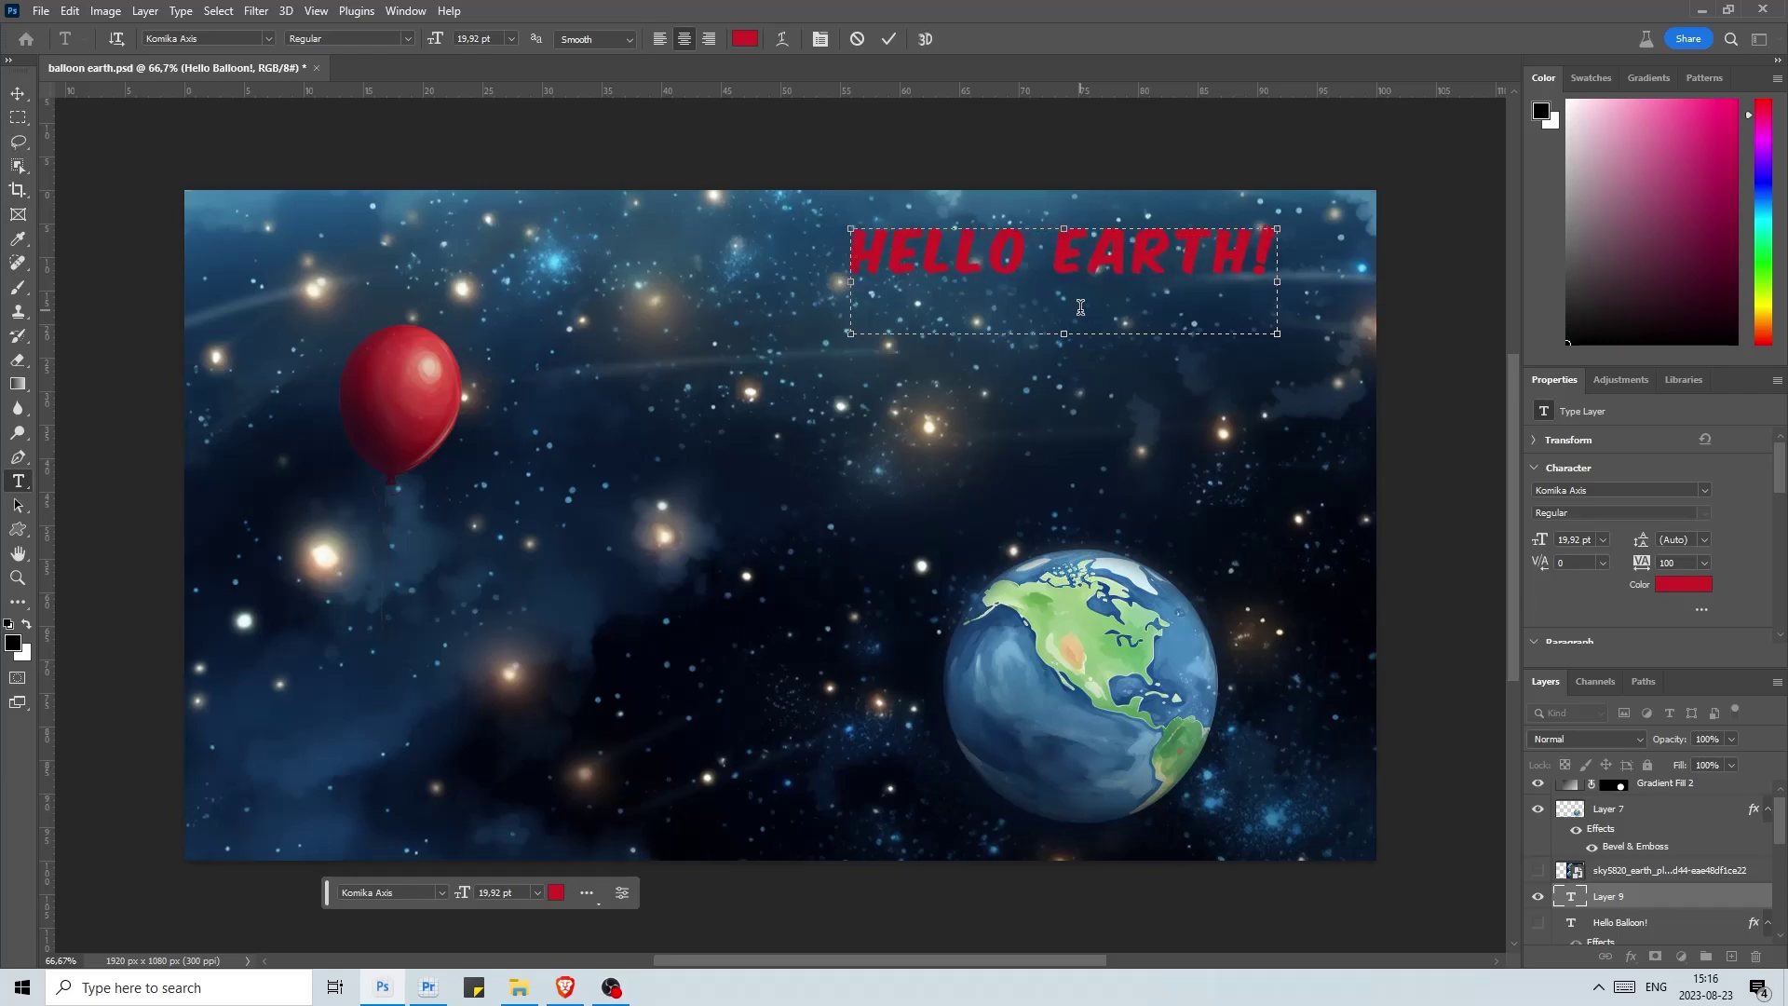
# - Select all the Hello earth! text, try smaller sizes such as 10 pt, and set it to 30 pt
pyautogui.hotkey('ctrl', 'a')
pyautogui.click(510, 38)
pyautogui.click(507, 128)
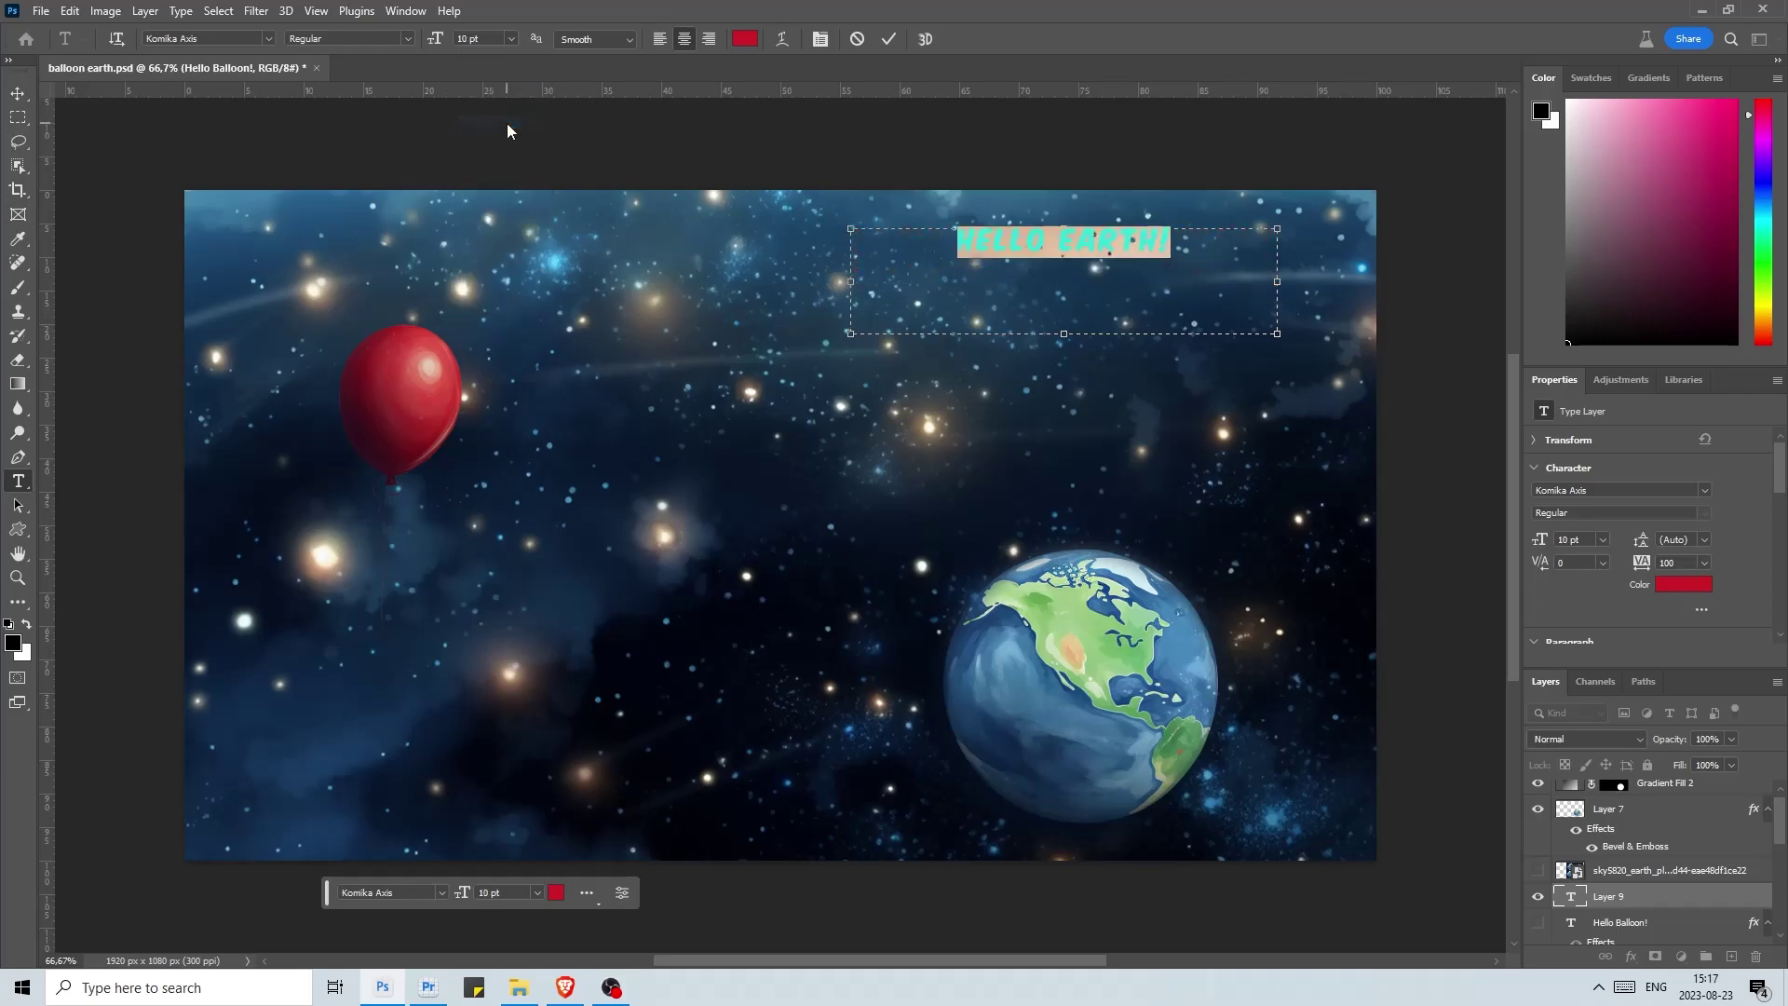
pyautogui.click(511, 38)
pyautogui.click(485, 163)
pyautogui.click(510, 38)
pyautogui.click(485, 220)
pyautogui.click(510, 38)
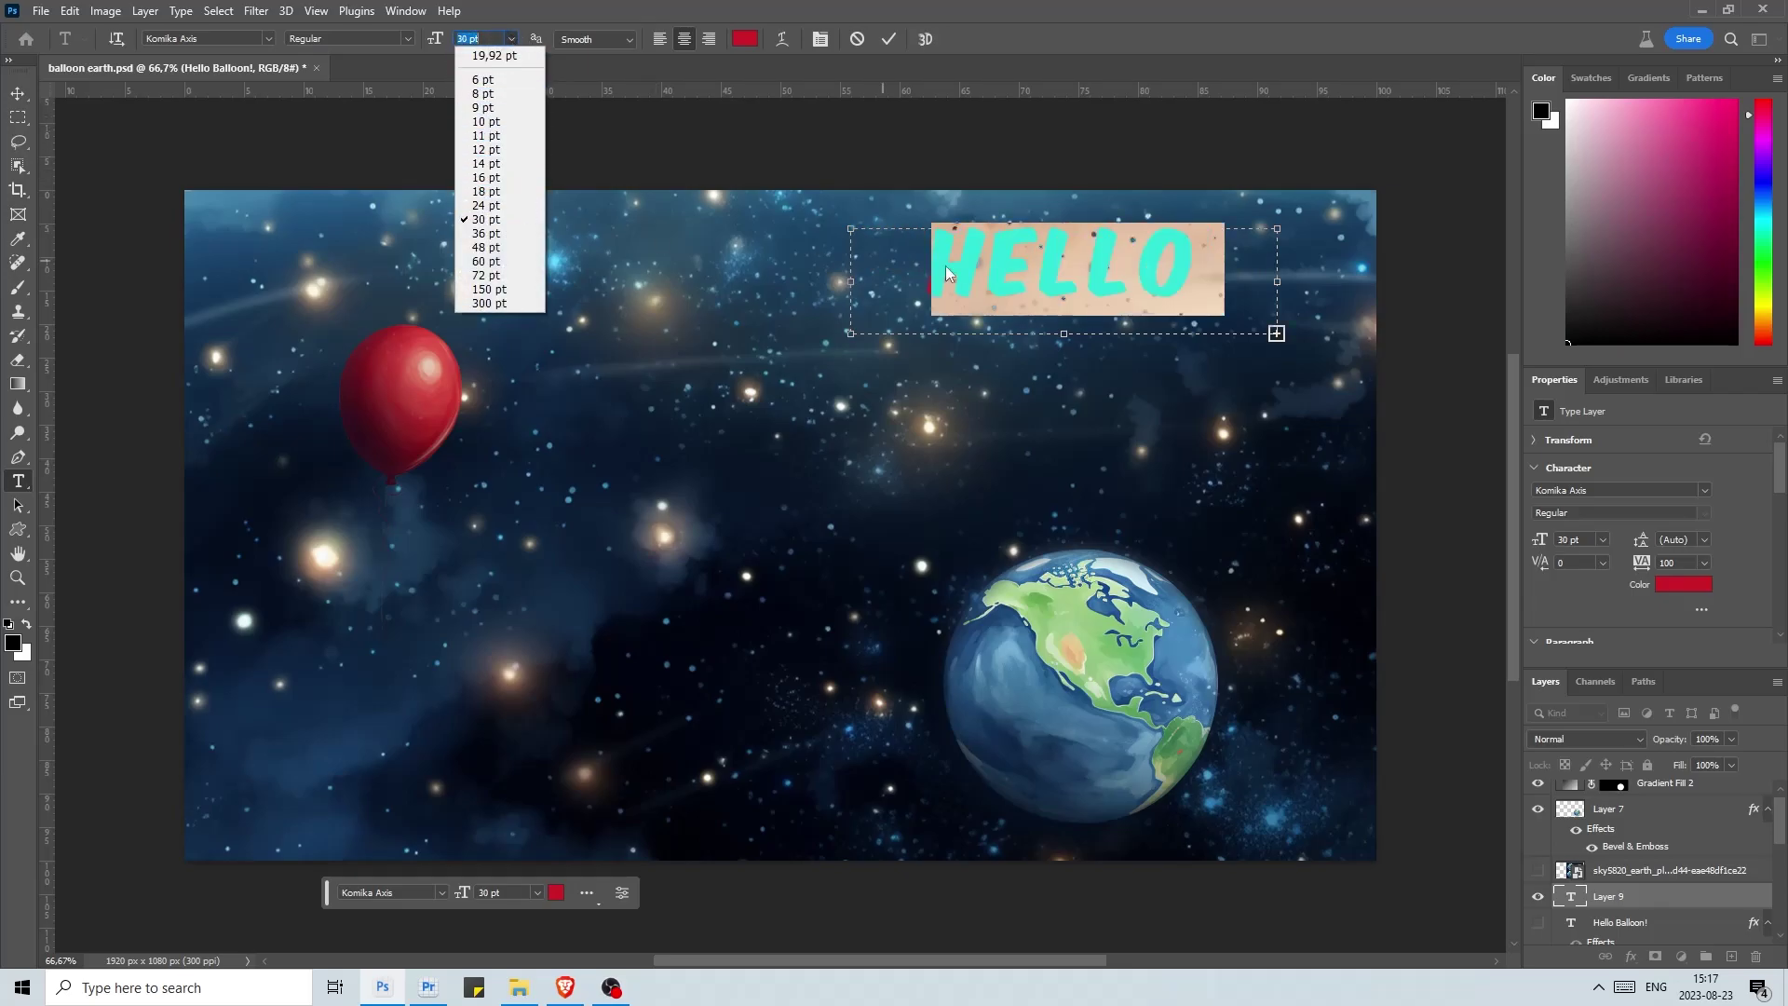
# - Widen the text frame so the enlarged Hello earth! greeting has room on one line
pyautogui.click(1263, 282)
pyautogui.moveTo(852, 283); pyautogui.dragTo(426, 282)
pyautogui.moveTo(851, 333)
pyautogui.mouseDown()
pyautogui.moveTo(852, 539)
pyautogui.moveTo(852, 315)
pyautogui.mouseUp()
# - Add the filler lines "rerewr" and "rerewrew" after the greeting and adjust the text frame's width
pyautogui.click(1164, 318)
pyautogui.write('REREWR')
pyautogui.press('Return')
pyautogui.write('REREWREW')
pyautogui.moveTo(1276, 272); pyautogui.dragTo(1192, 270)
pyautogui.click(18, 93)
pyautogui.moveTo(850, 267); pyautogui.dragTo(1002, 268)
pyautogui.doubleClick(1003, 267)
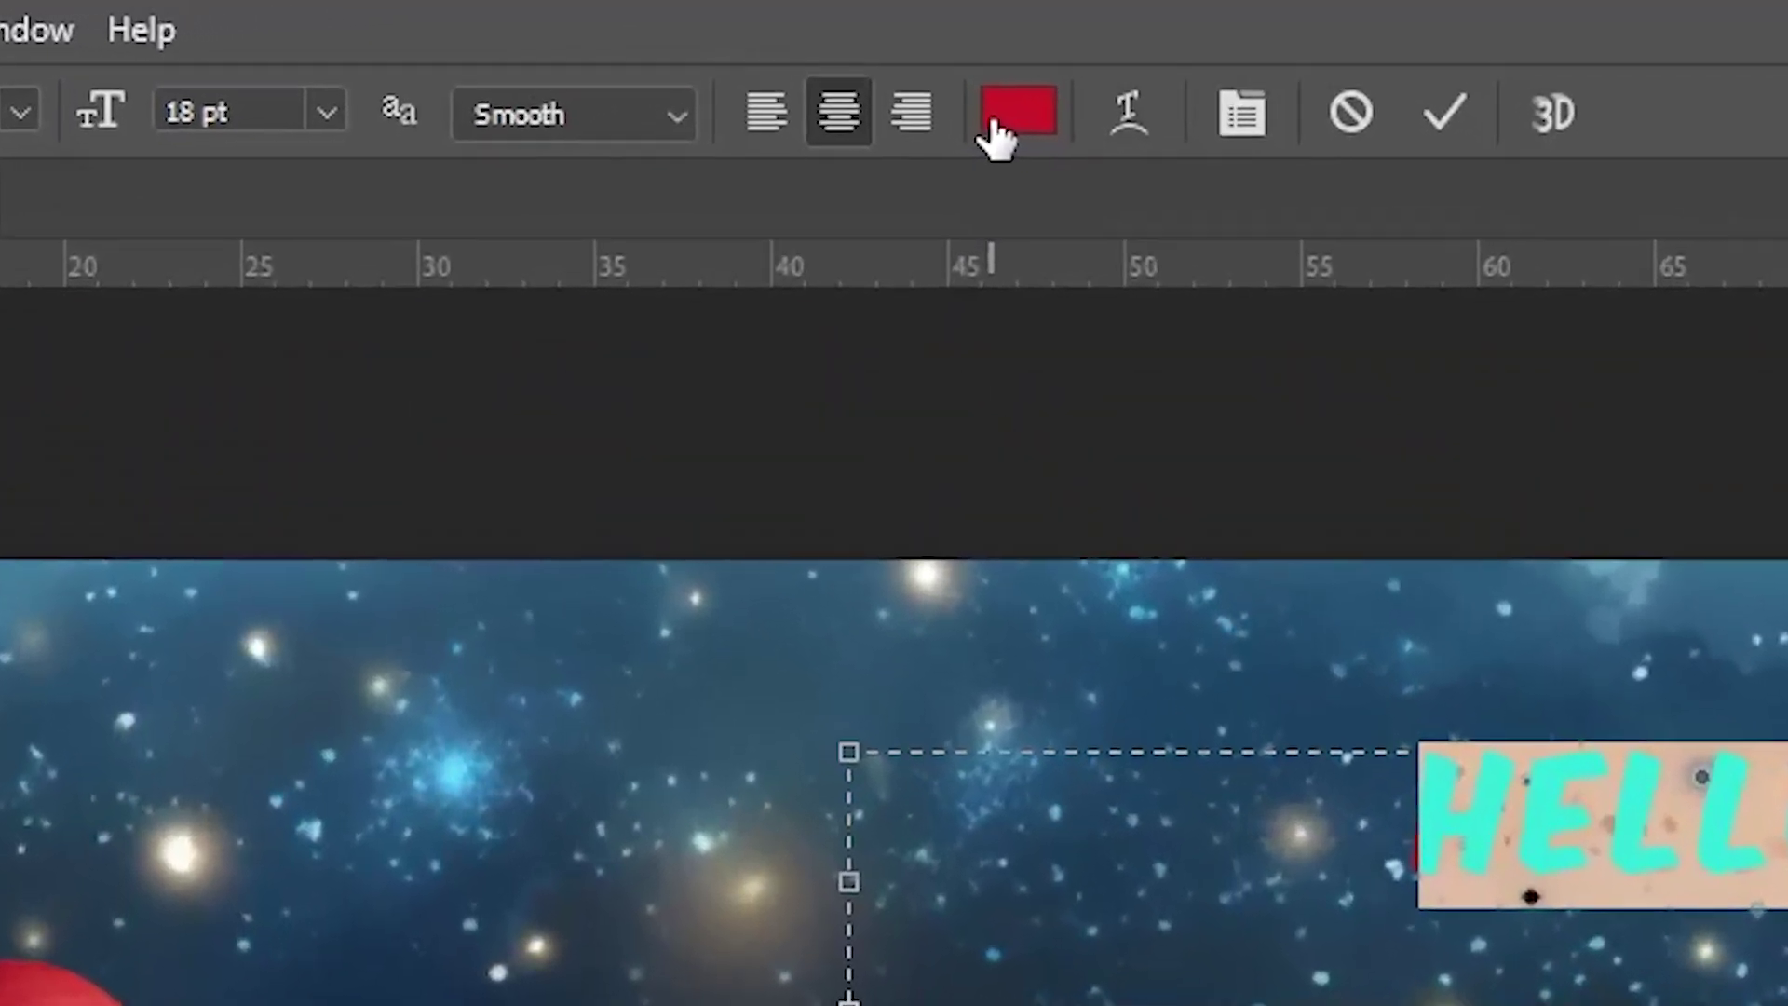
# - Open the text colour picker and try out several colours for the Hello earth! text
pyautogui.click(745, 38)
pyautogui.click(915, 568)
pyautogui.click(1029, 571)
pyautogui.moveTo(1098, 630)
pyautogui.mouseDown()
pyautogui.moveTo(1098, 662)
pyautogui.moveTo(1070, 650)
pyautogui.moveTo(1070, 549)
pyautogui.moveTo(1071, 735)
pyautogui.moveTo(1071, 545)
pyautogui.moveTo(1072, 622)
pyautogui.mouseUp()
pyautogui.click(965, 570)
pyautogui.click(914, 568)
pyautogui.click(1098, 716)
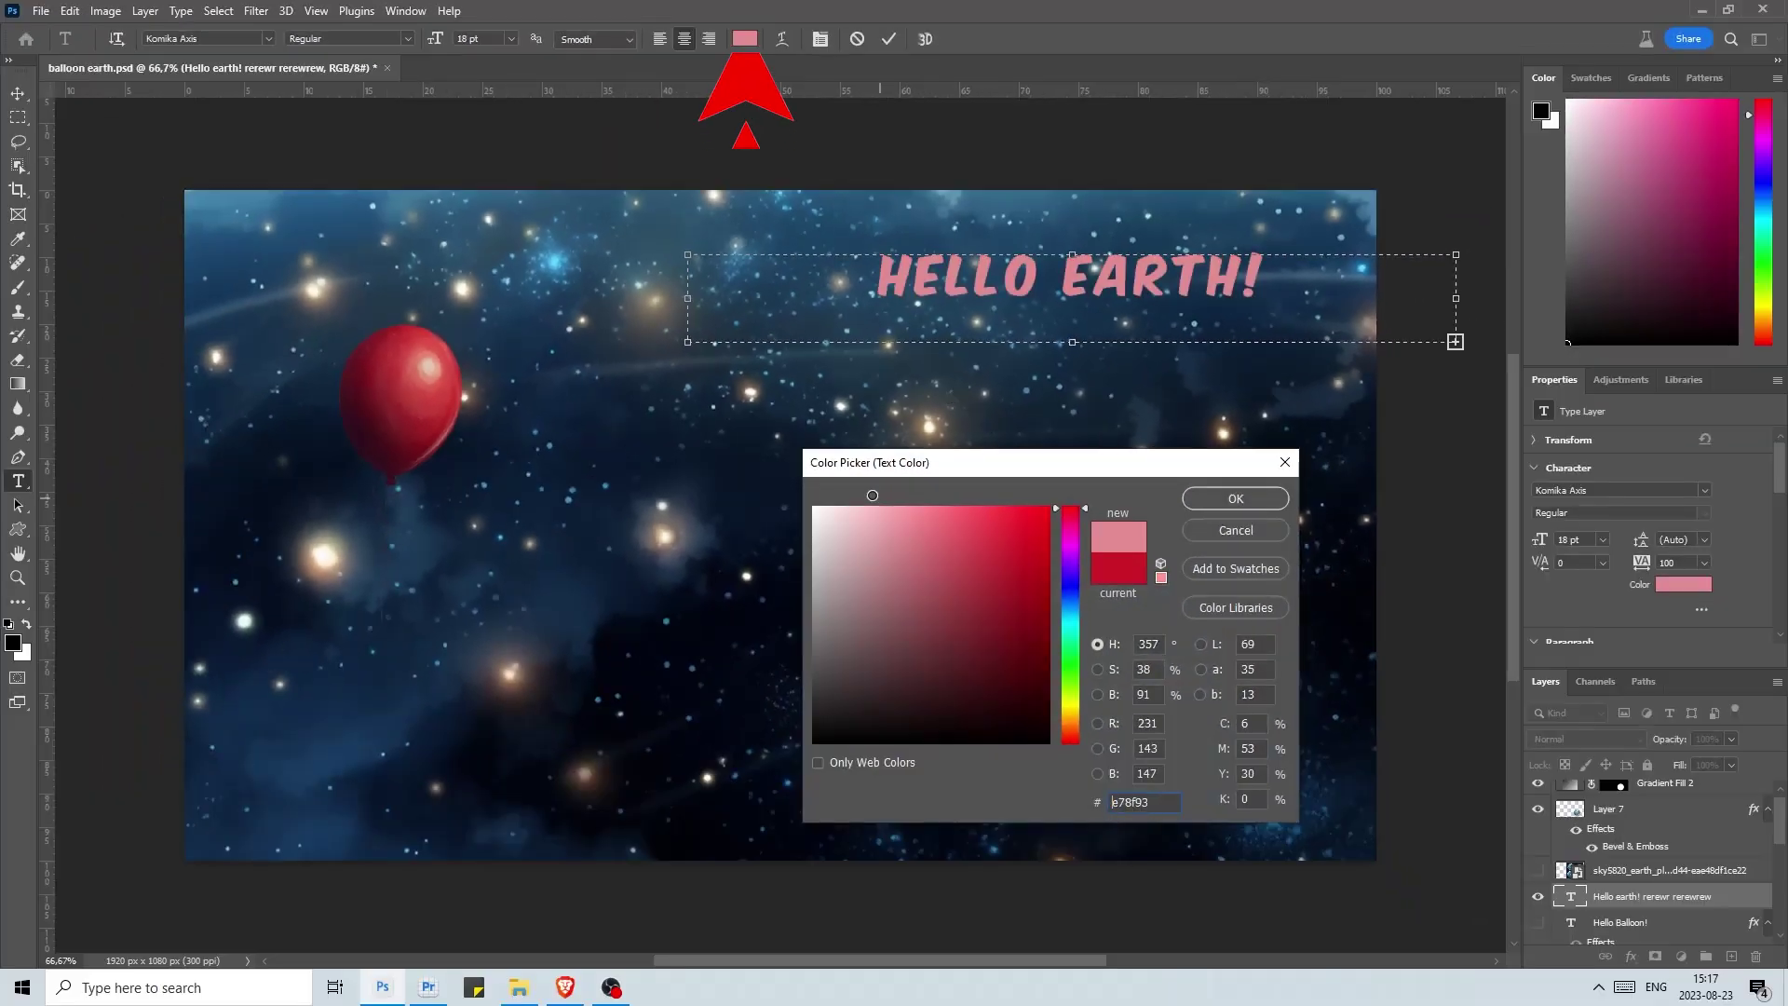
pyautogui.click(1042, 538)
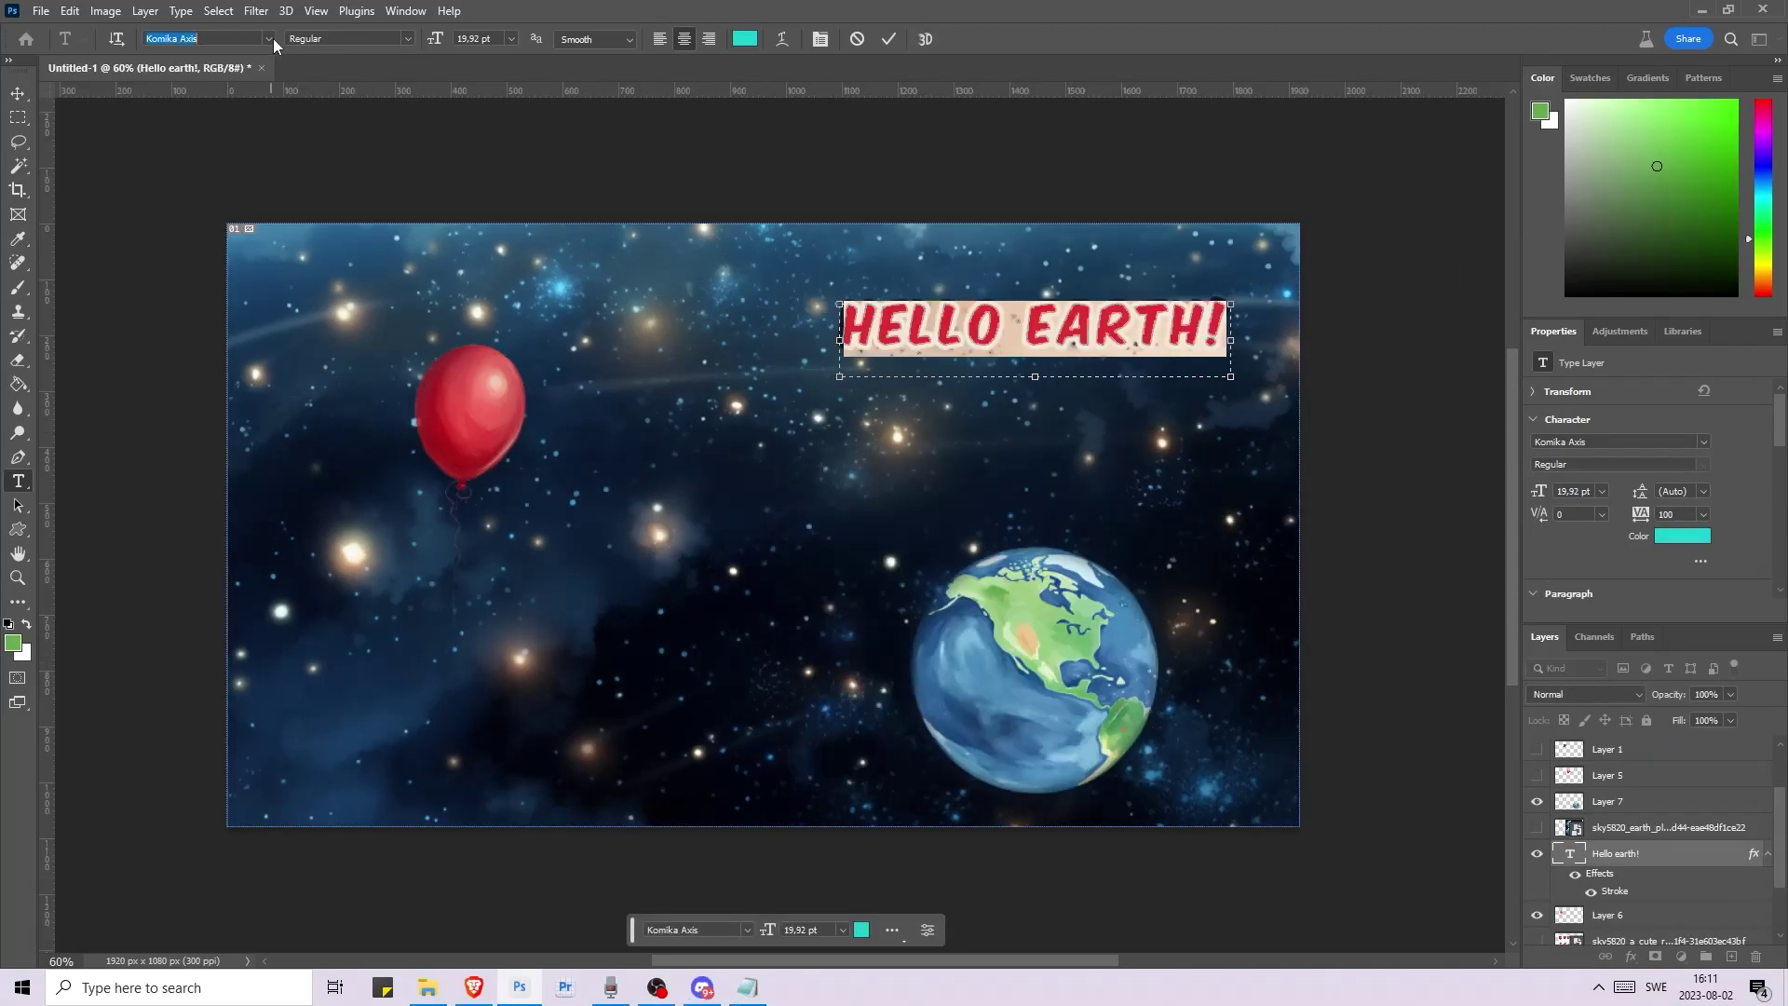
# - Change the Hello earth! text's font to Bernard MT Condensed
pyautogui.click(269, 38)
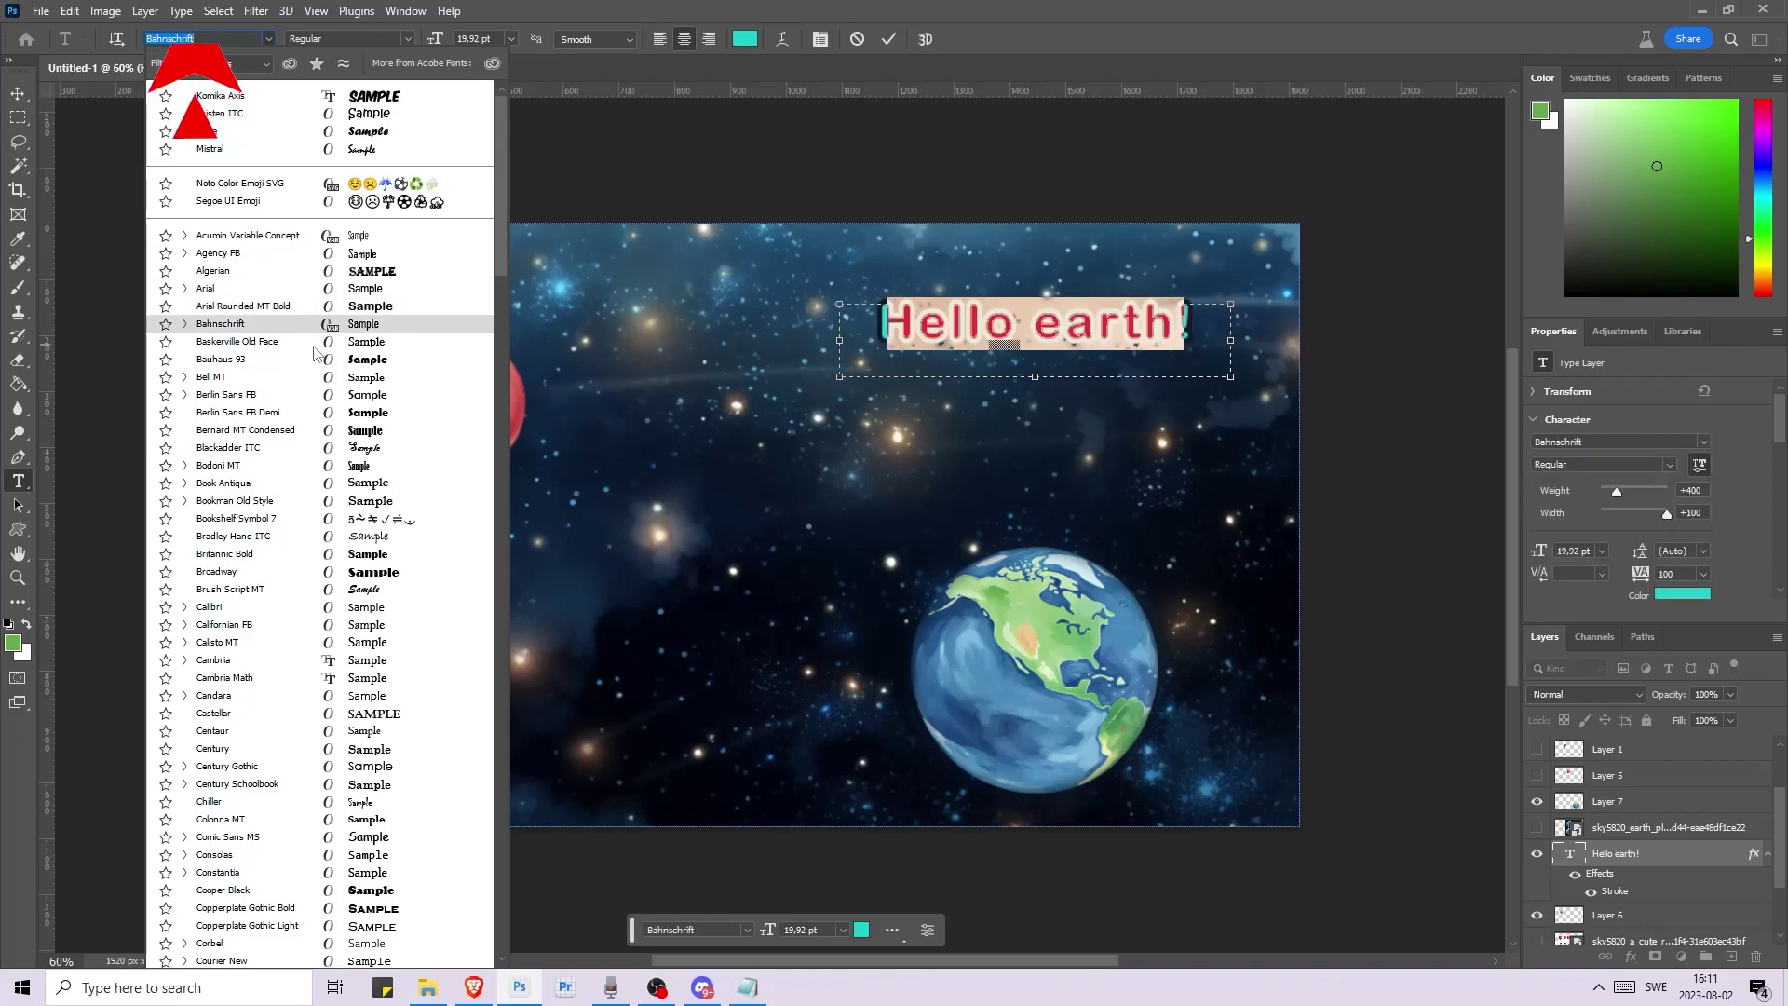
pyautogui.click(244, 429)
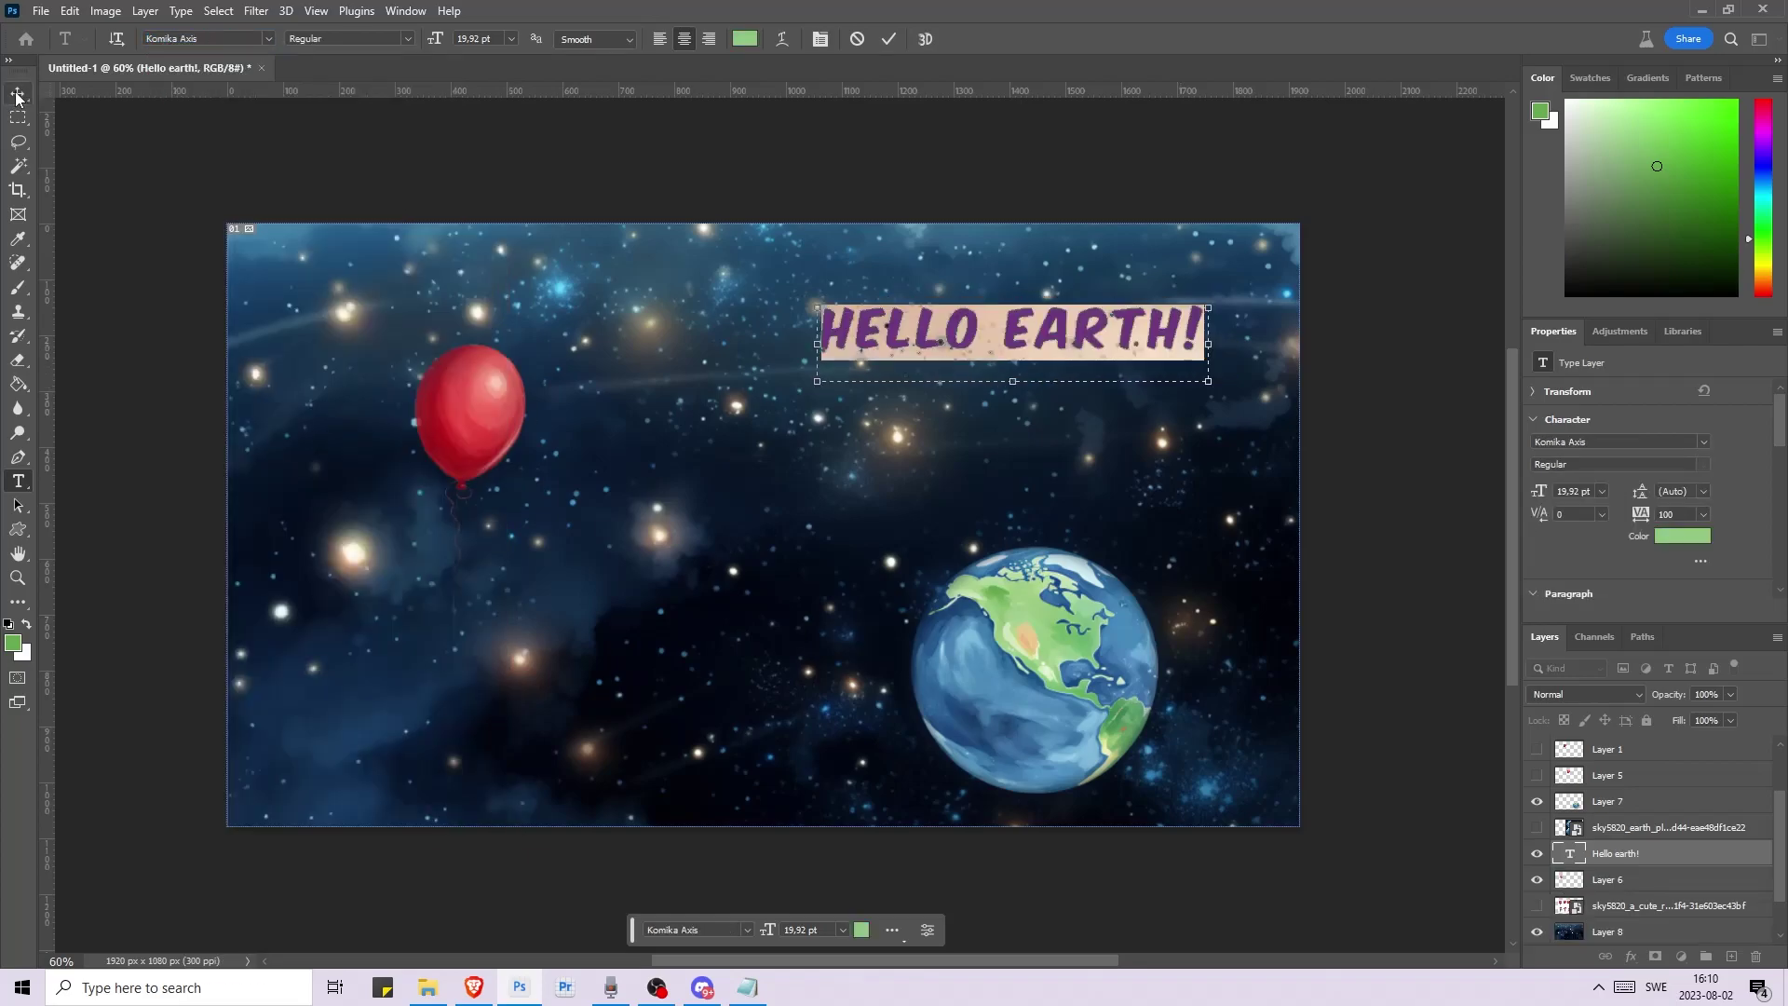
pyautogui.click(18, 93)
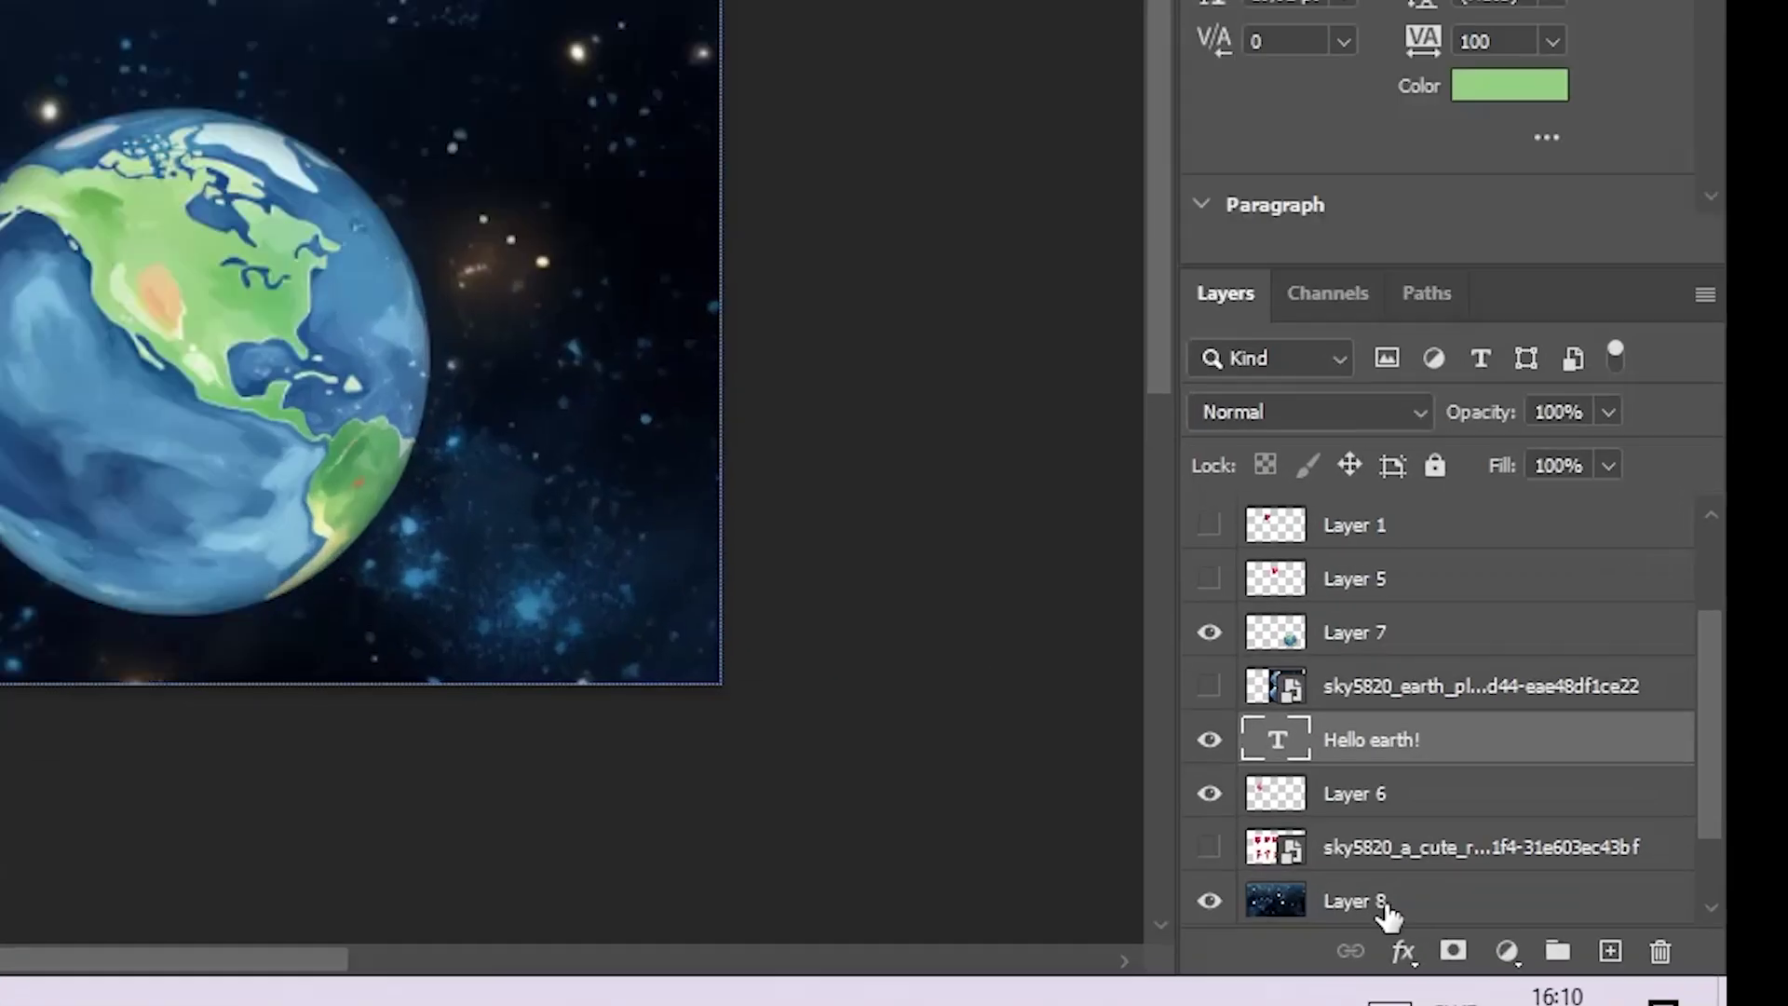
# - Add a Stroke effect to the Hello earth! layer and set its colour to near-white fbfbfb
pyautogui.click(1398, 950)
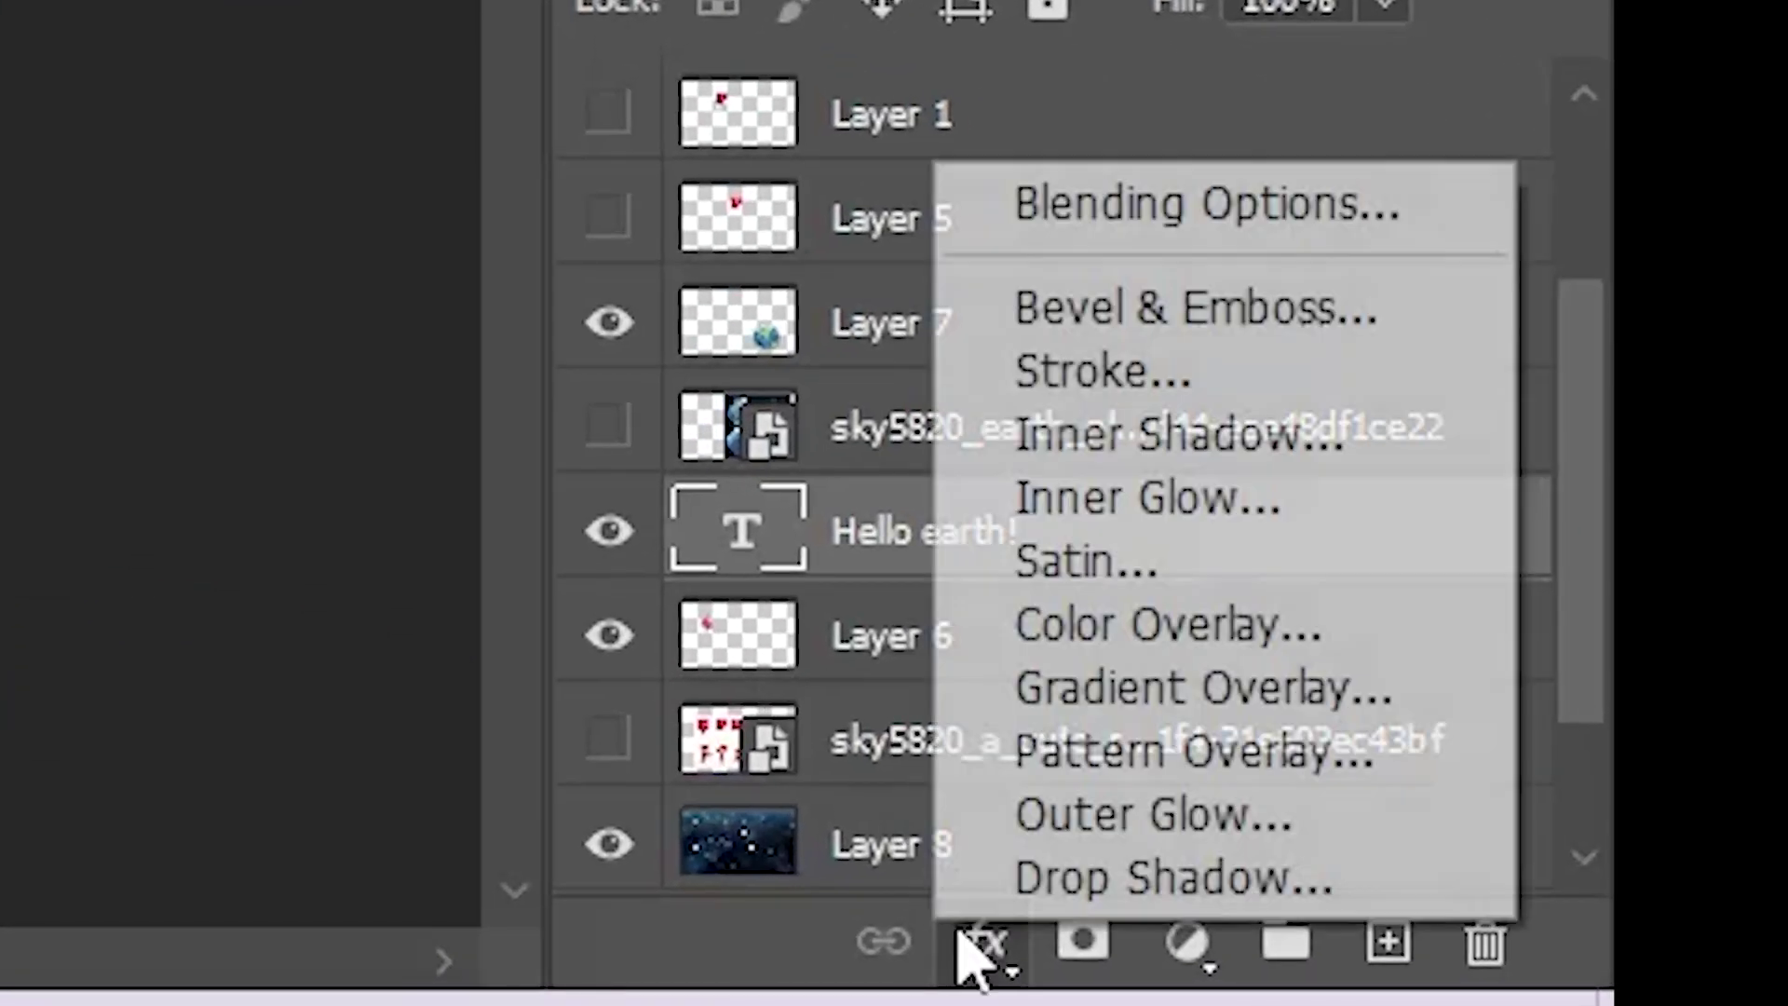
pyautogui.click(1089, 373)
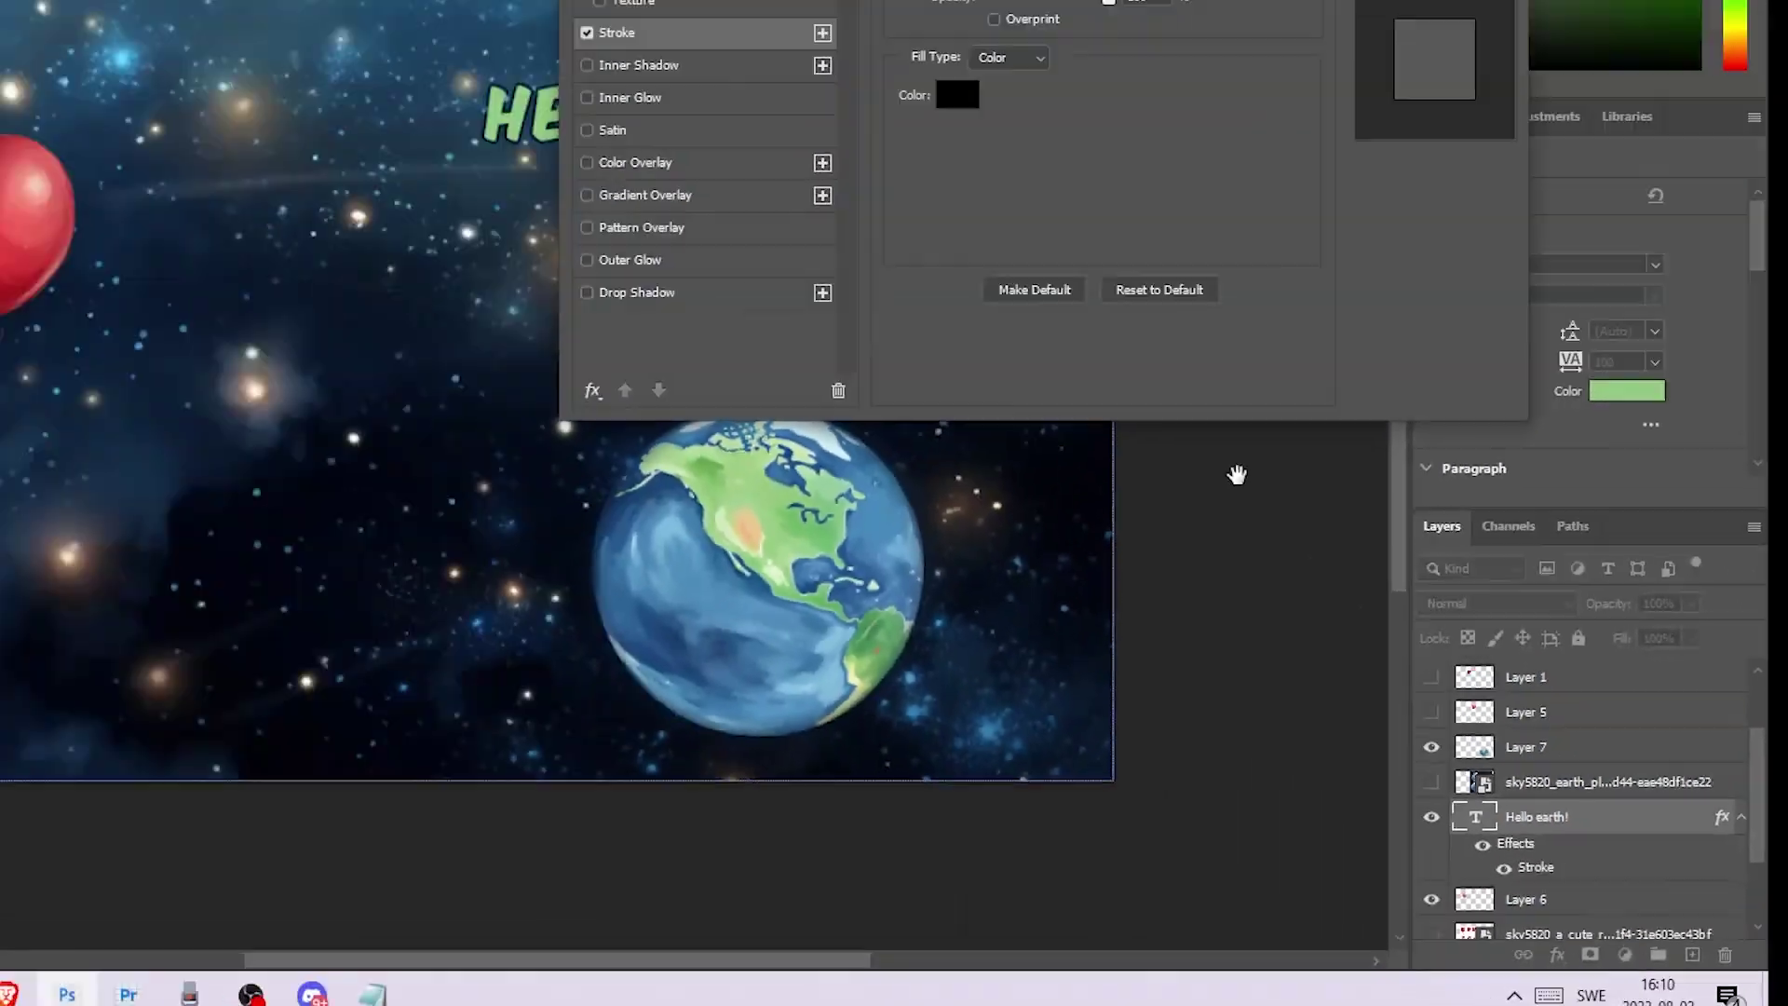
pyautogui.moveTo(1175, 89)
pyautogui.mouseDown()
pyautogui.moveTo(1409, 147)
pyautogui.moveTo(1335, 130)
pyautogui.mouseUp()
pyautogui.click(1356, 365)
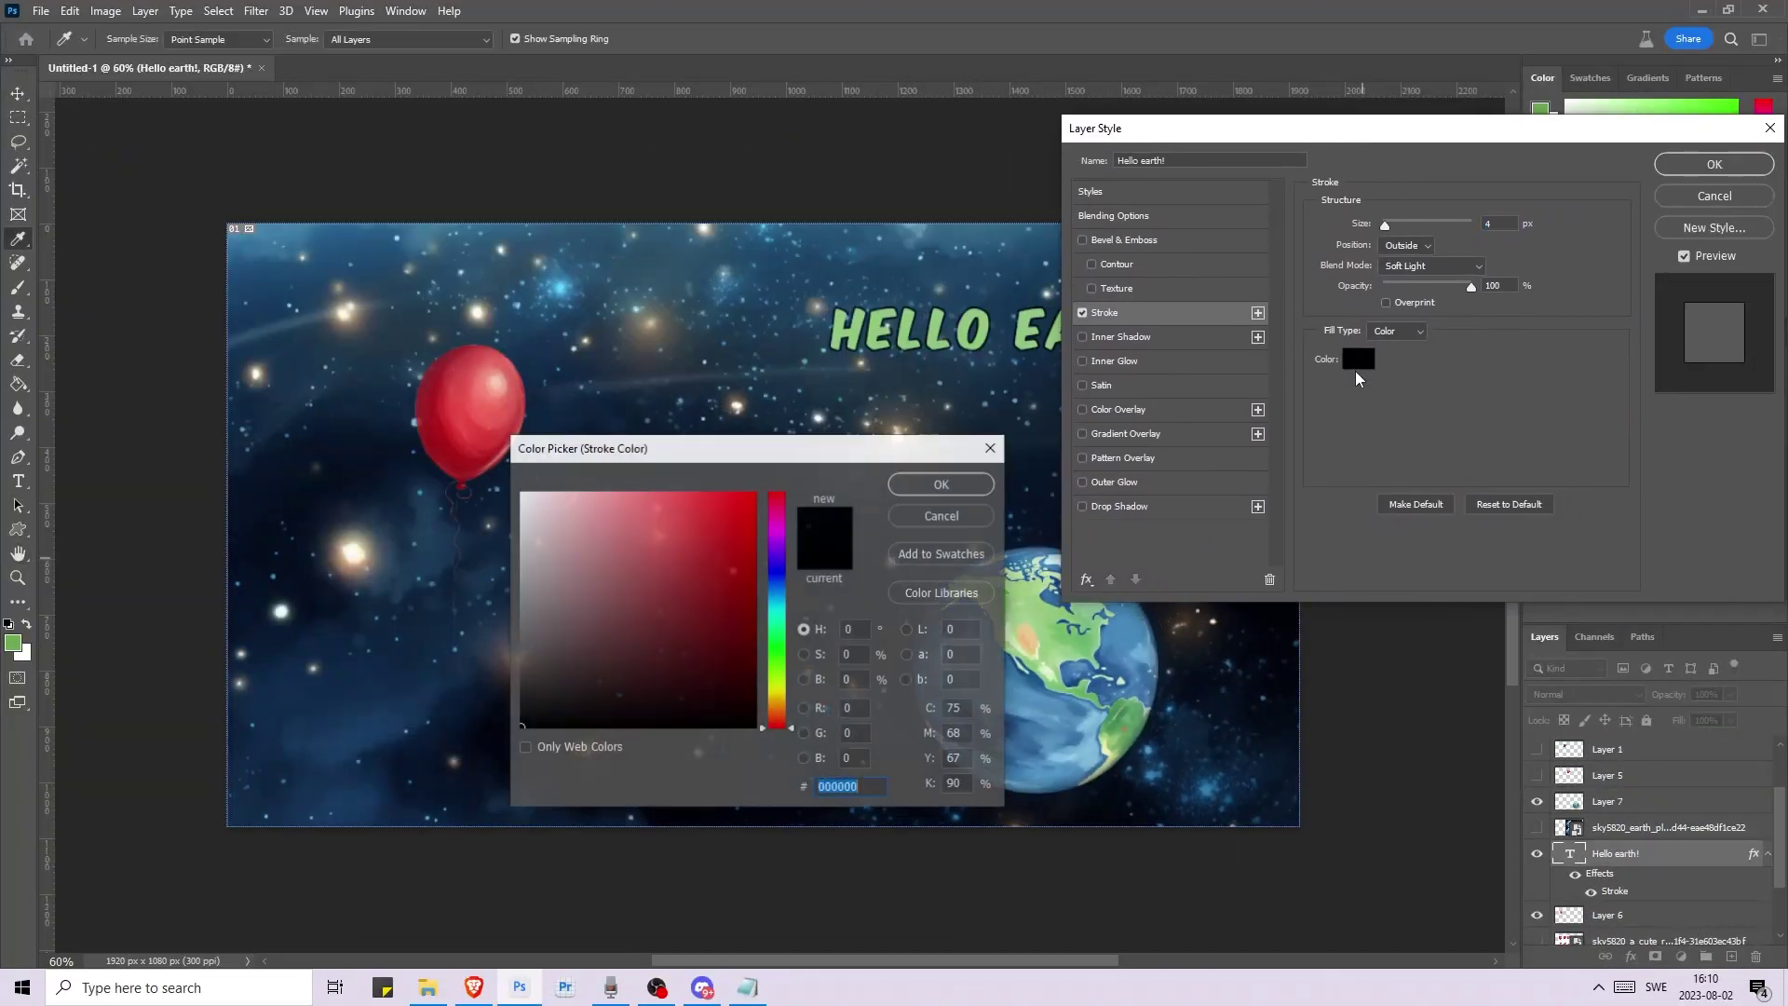
pyautogui.click(521, 492)
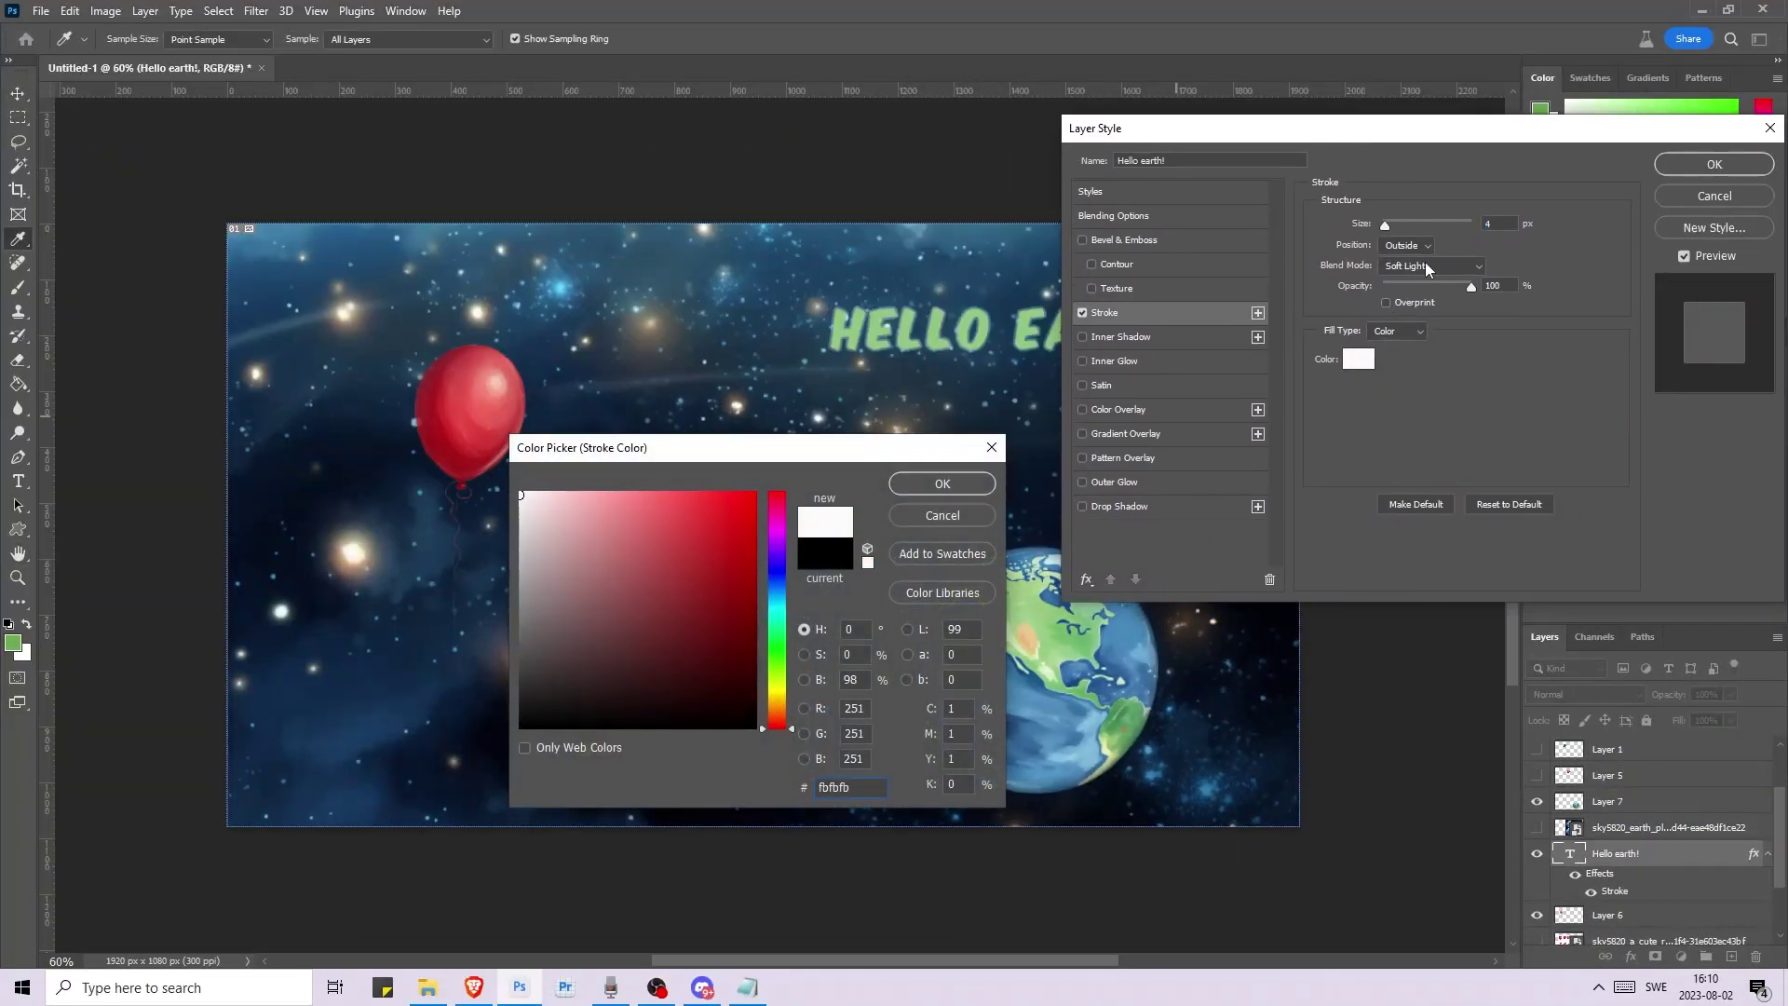
pyautogui.click(942, 484)
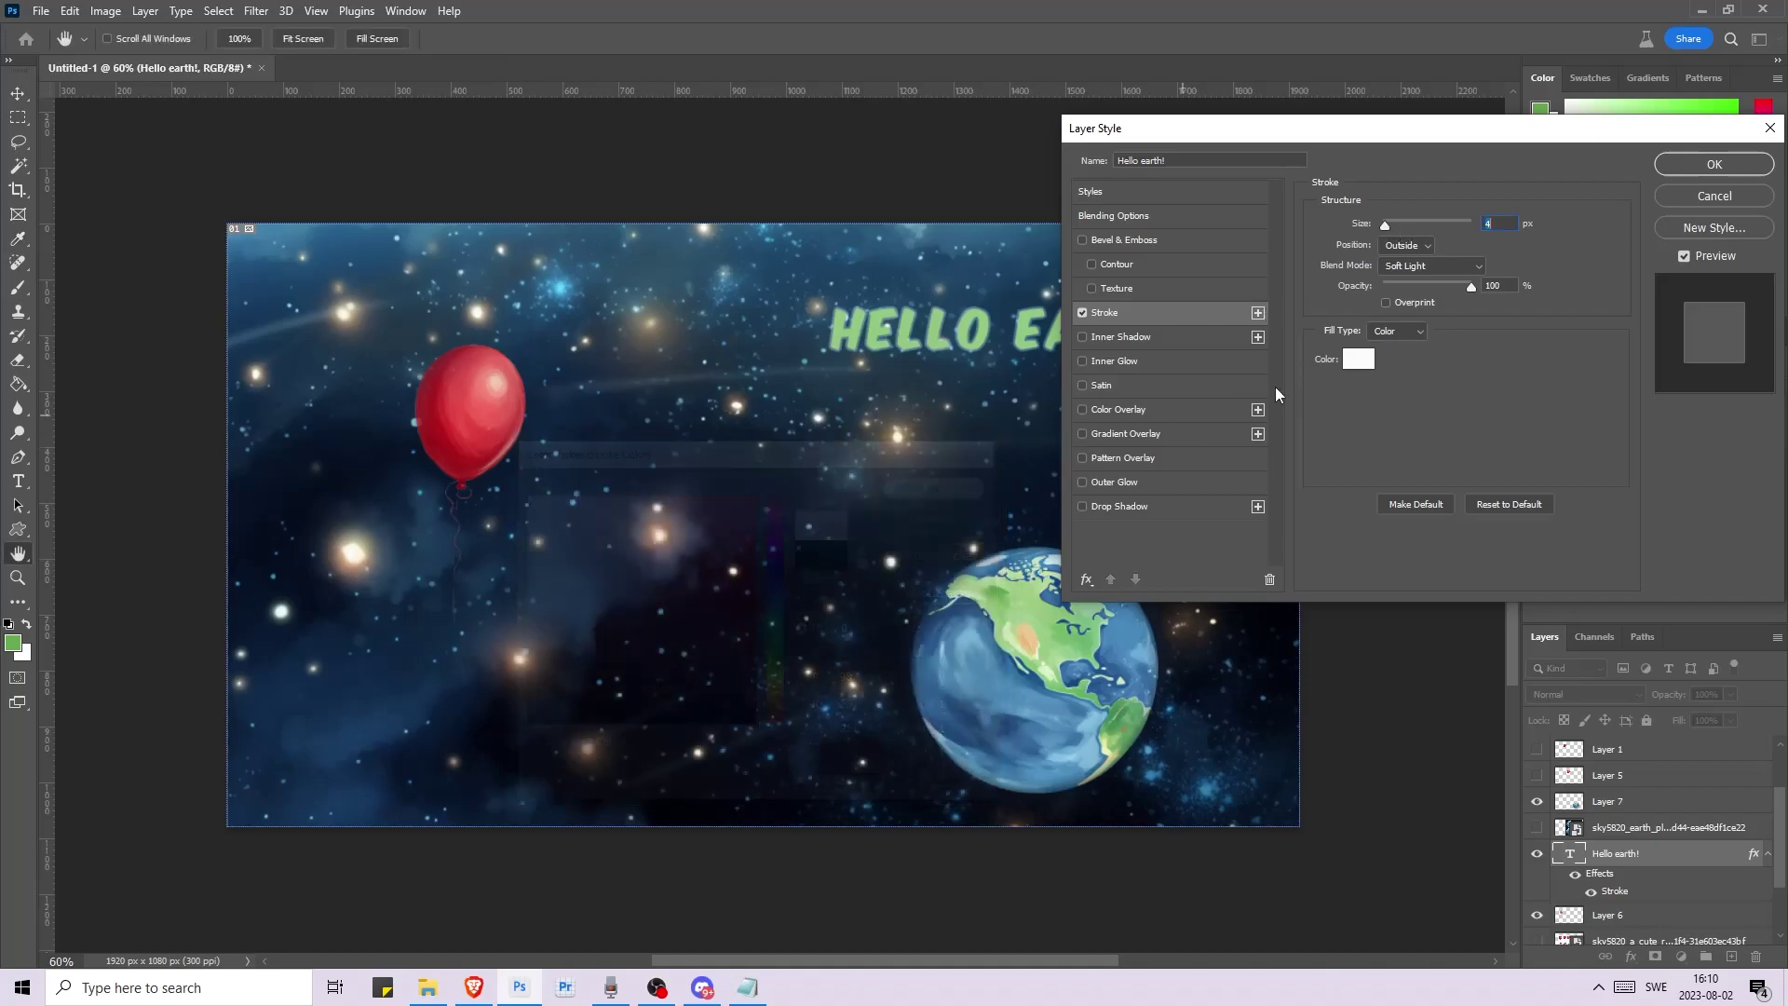
# - Set the stroke's blend mode to Normal and its size to 9 px, and apply the layer style
pyautogui.click(1432, 267)
pyautogui.scroll(5, 1434, 272)
pyautogui.click(1406, 279)
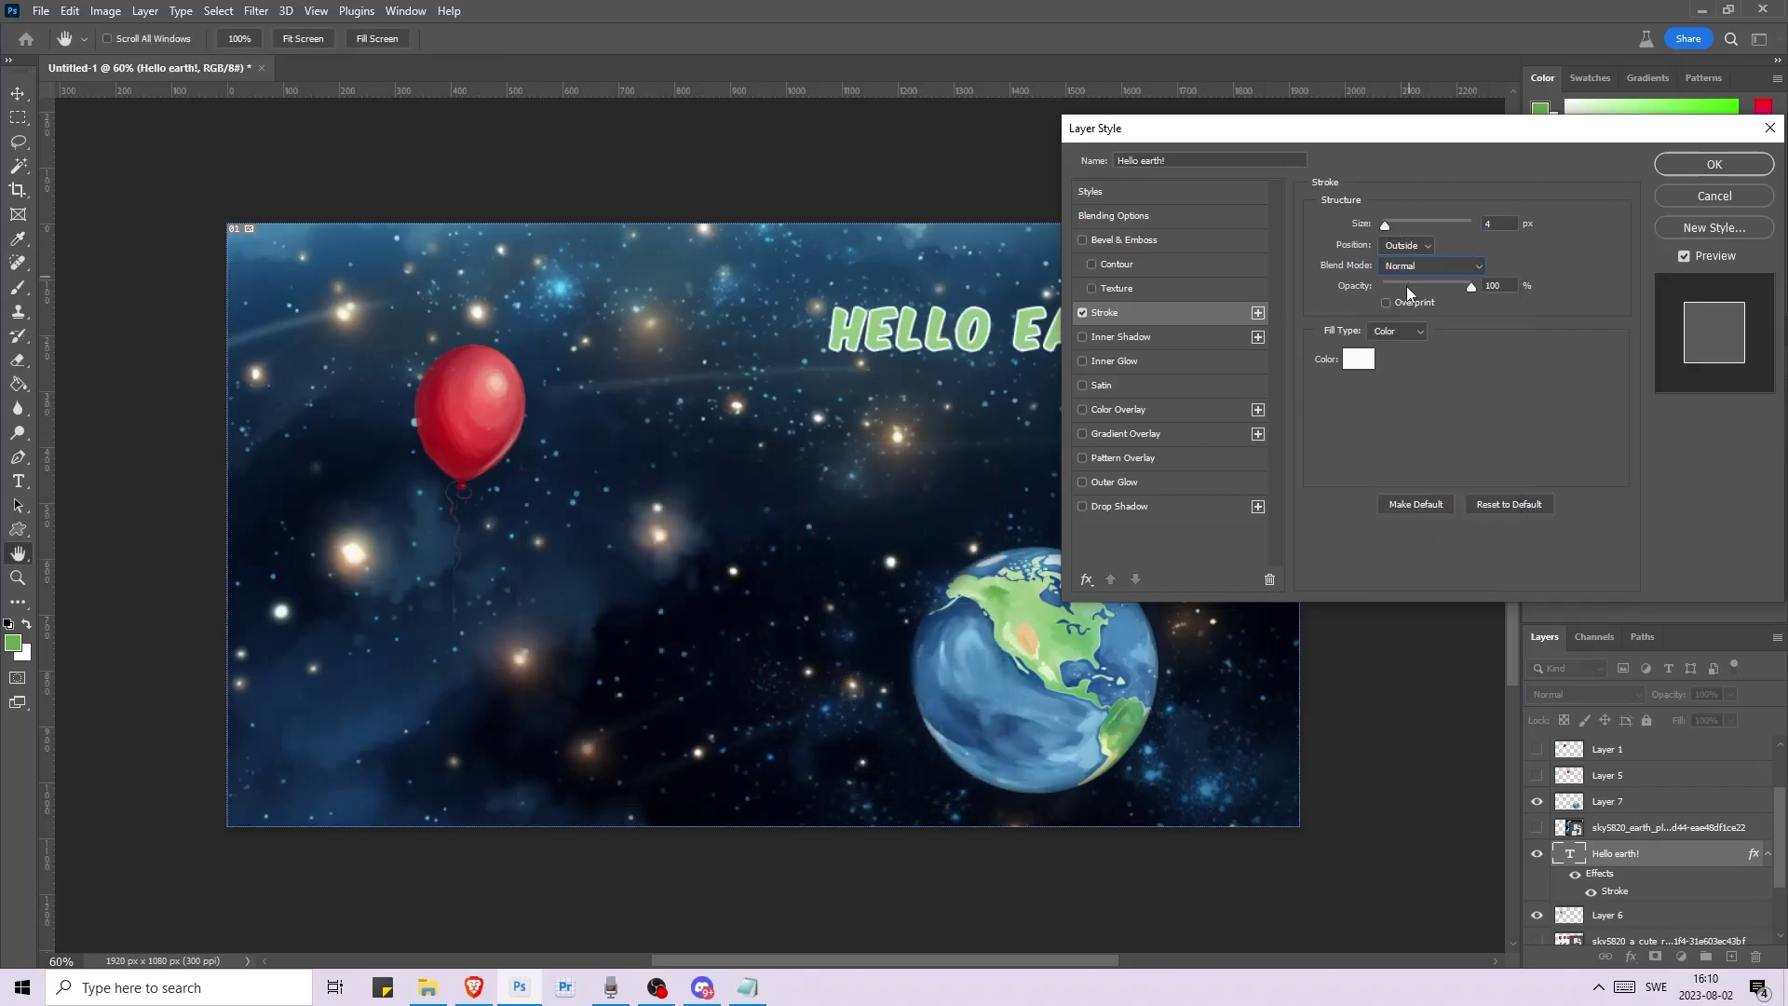
pyautogui.moveTo(1383, 227); pyautogui.dragTo(1392, 231)
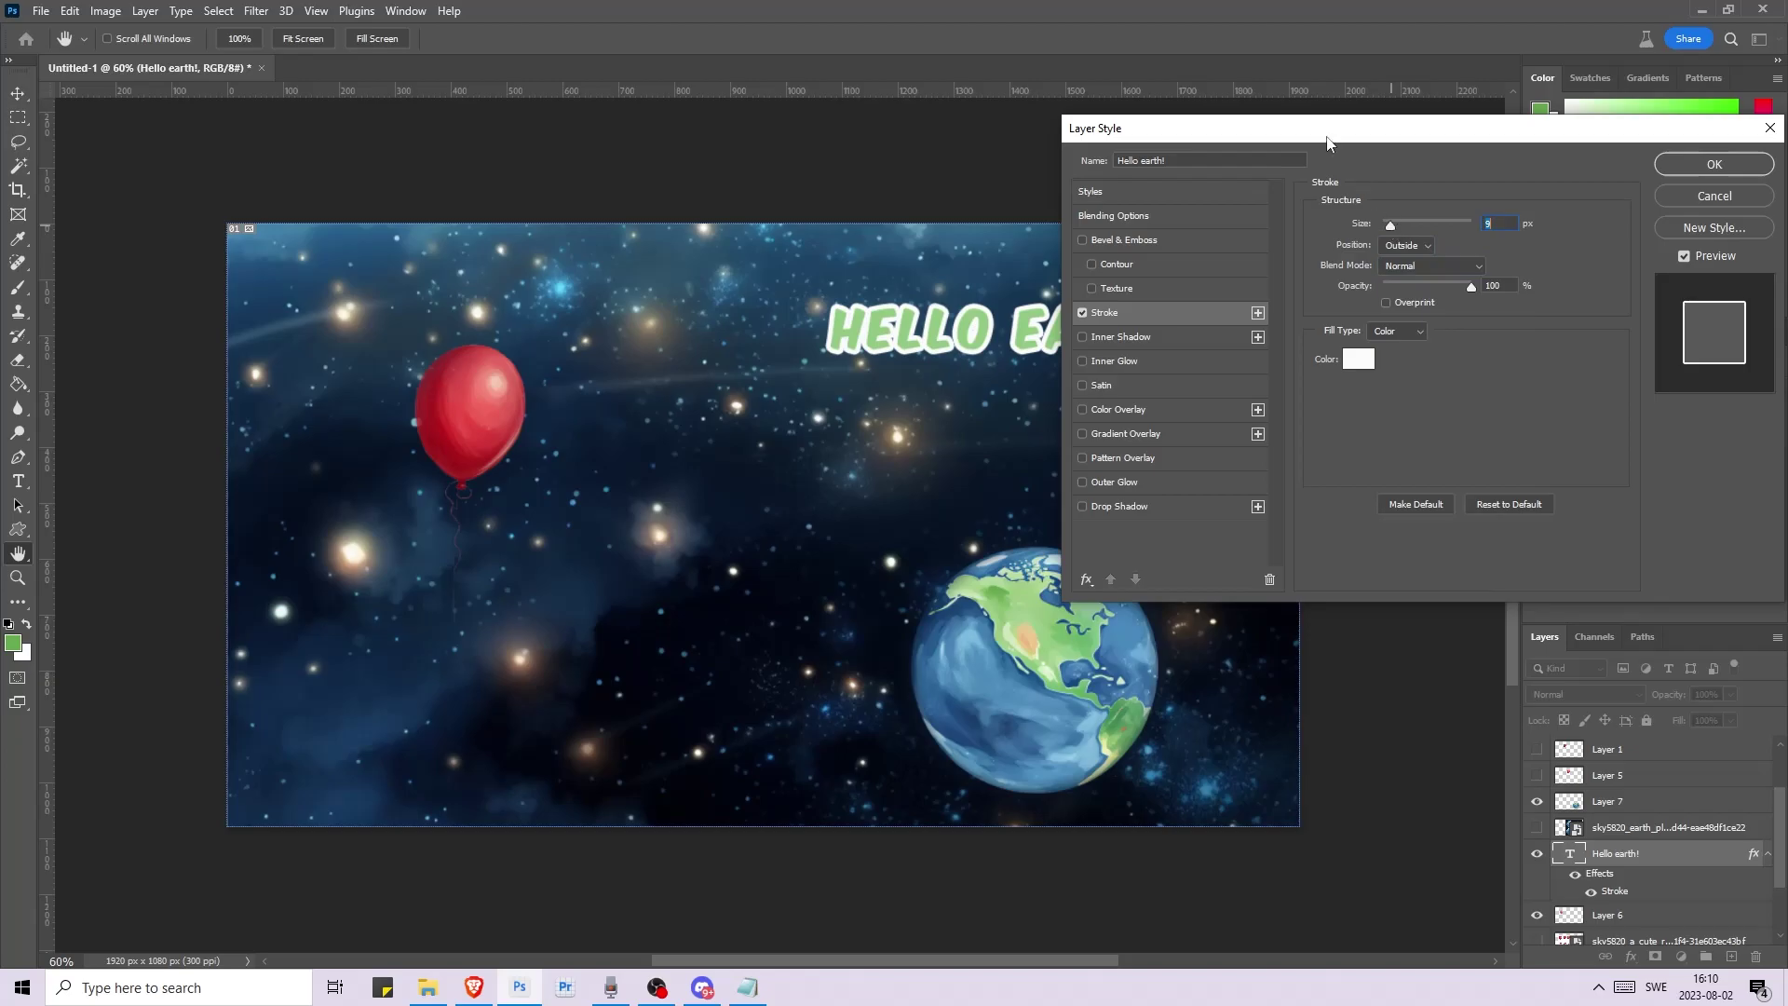
pyautogui.moveTo(1326, 137); pyautogui.dragTo(1194, 164)
pyautogui.click(1574, 191)
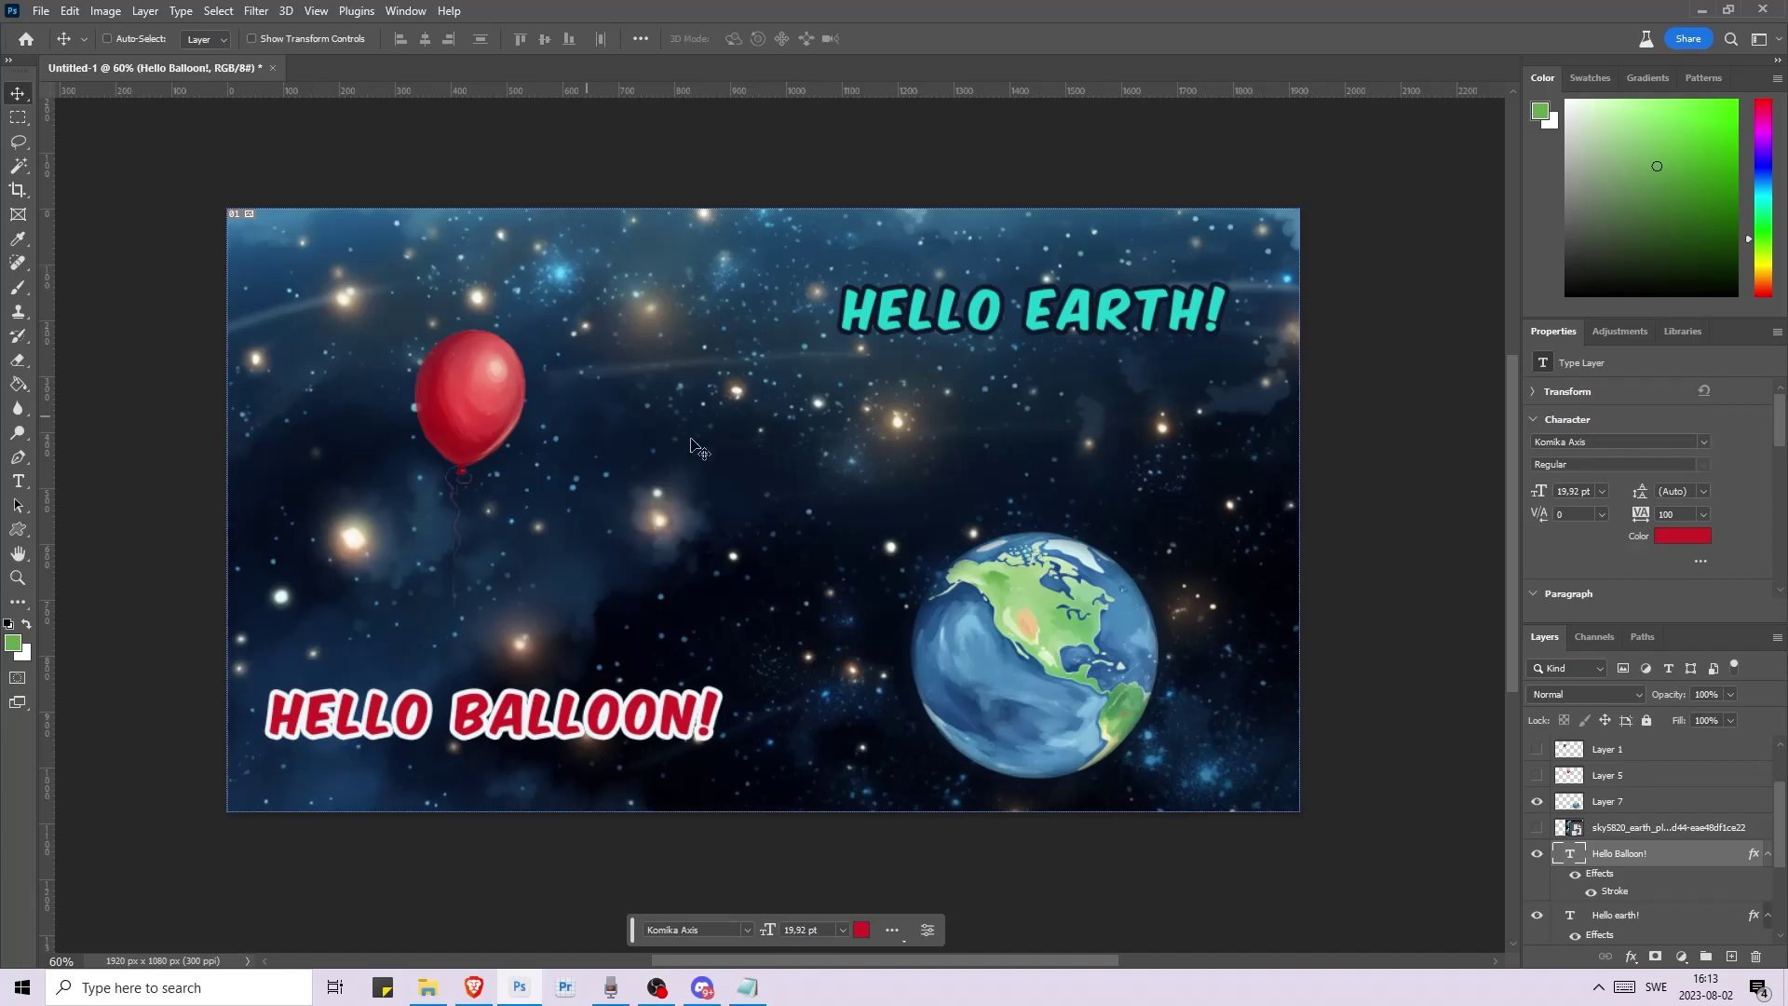
# - Select the balloon's layer, Layer 6, for the gradient demonstration
pyautogui.scroll(-1, 1616, 797)
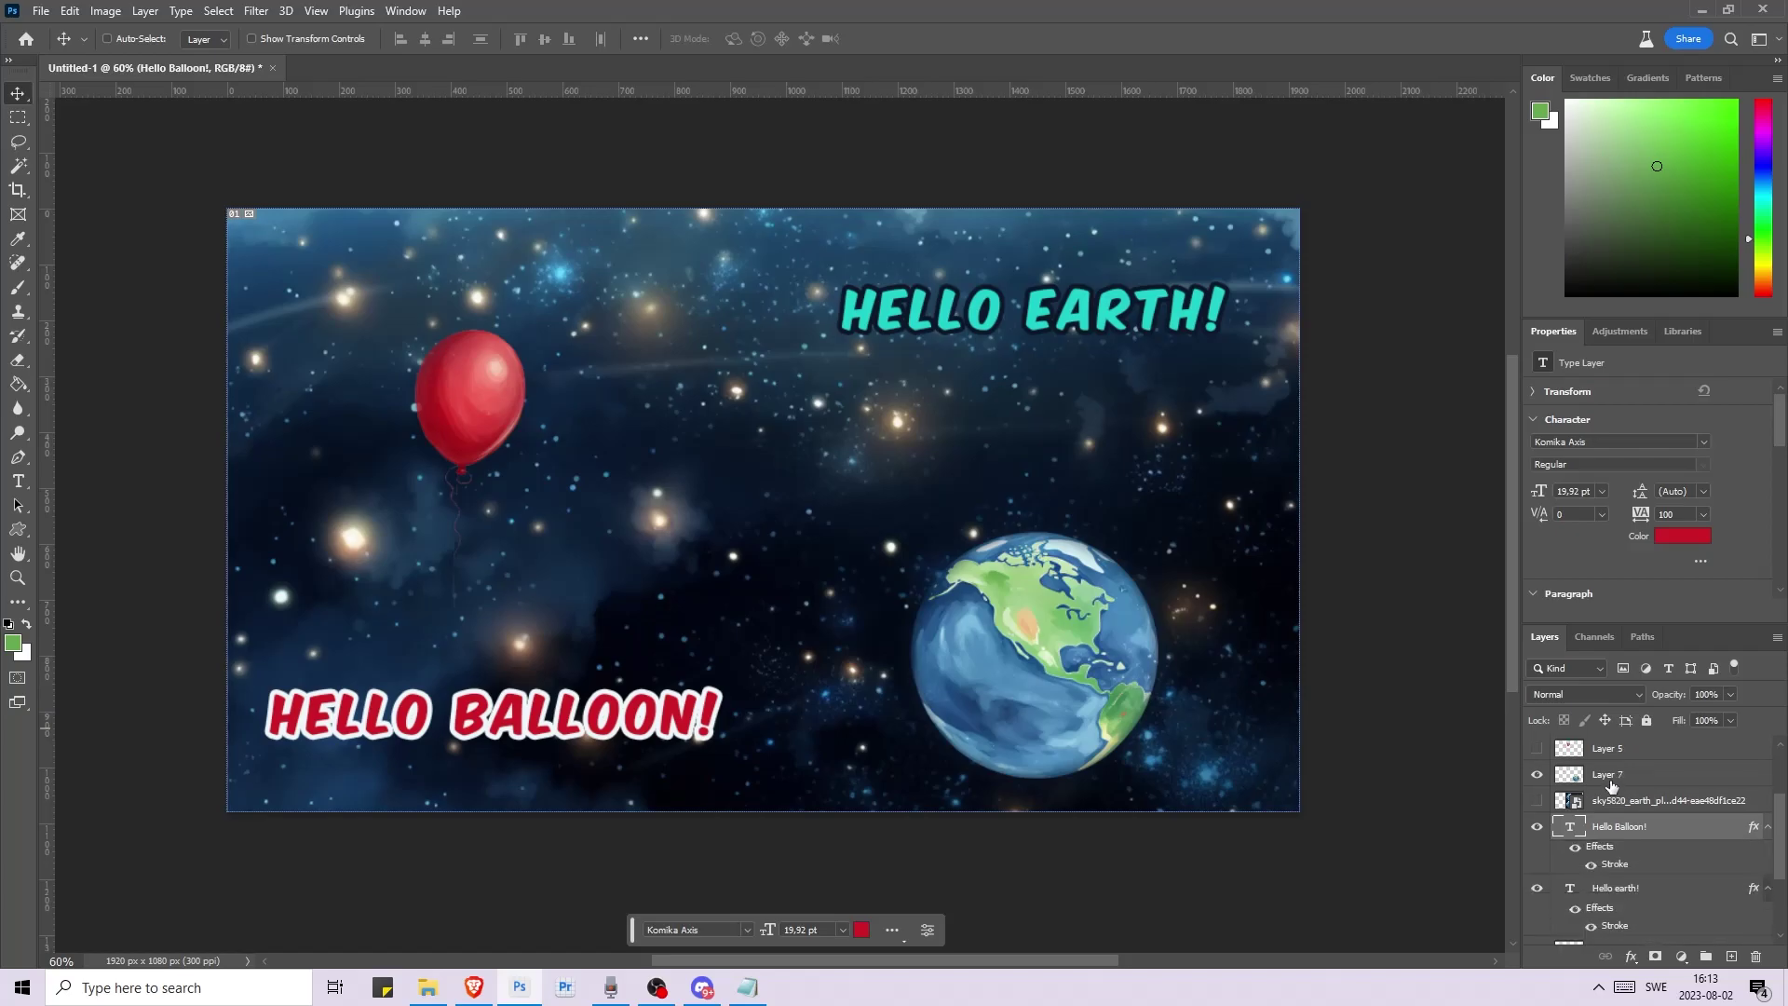
pyautogui.scroll(4, 1604, 778)
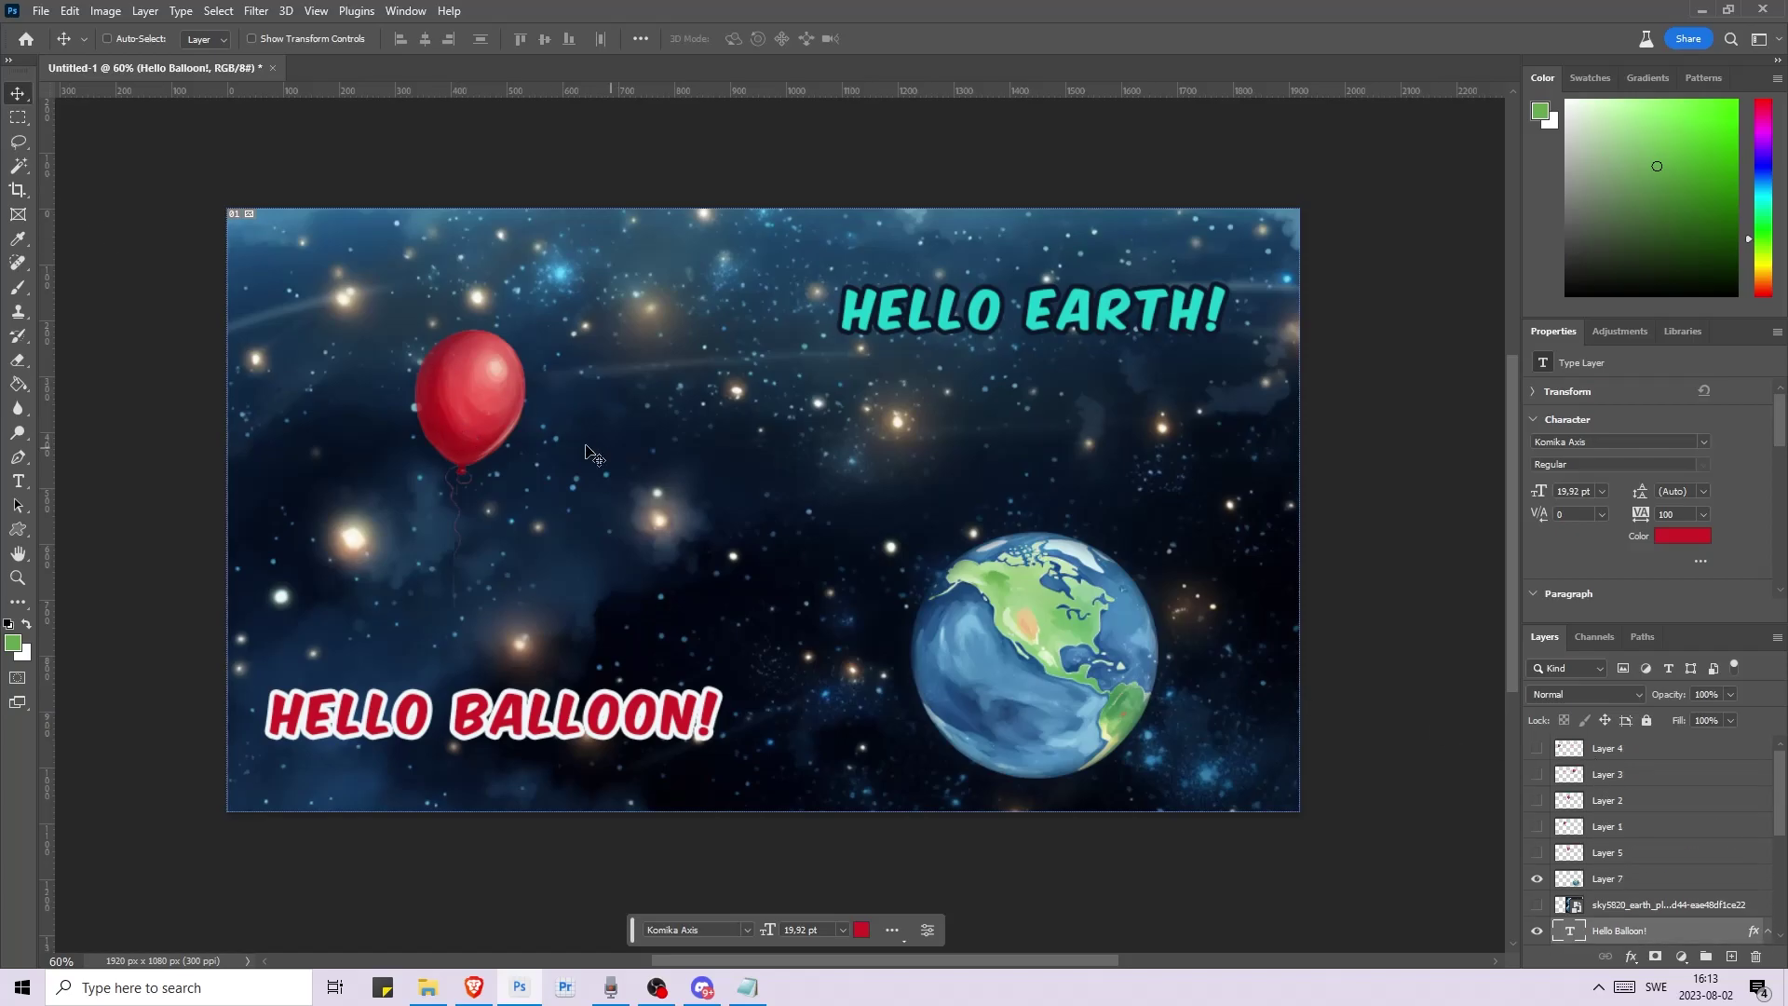
pyautogui.keyDown('ctrl'); pyautogui.click(478, 398); pyautogui.keyUp('ctrl')
pyautogui.scroll(-4, 1684, 870)
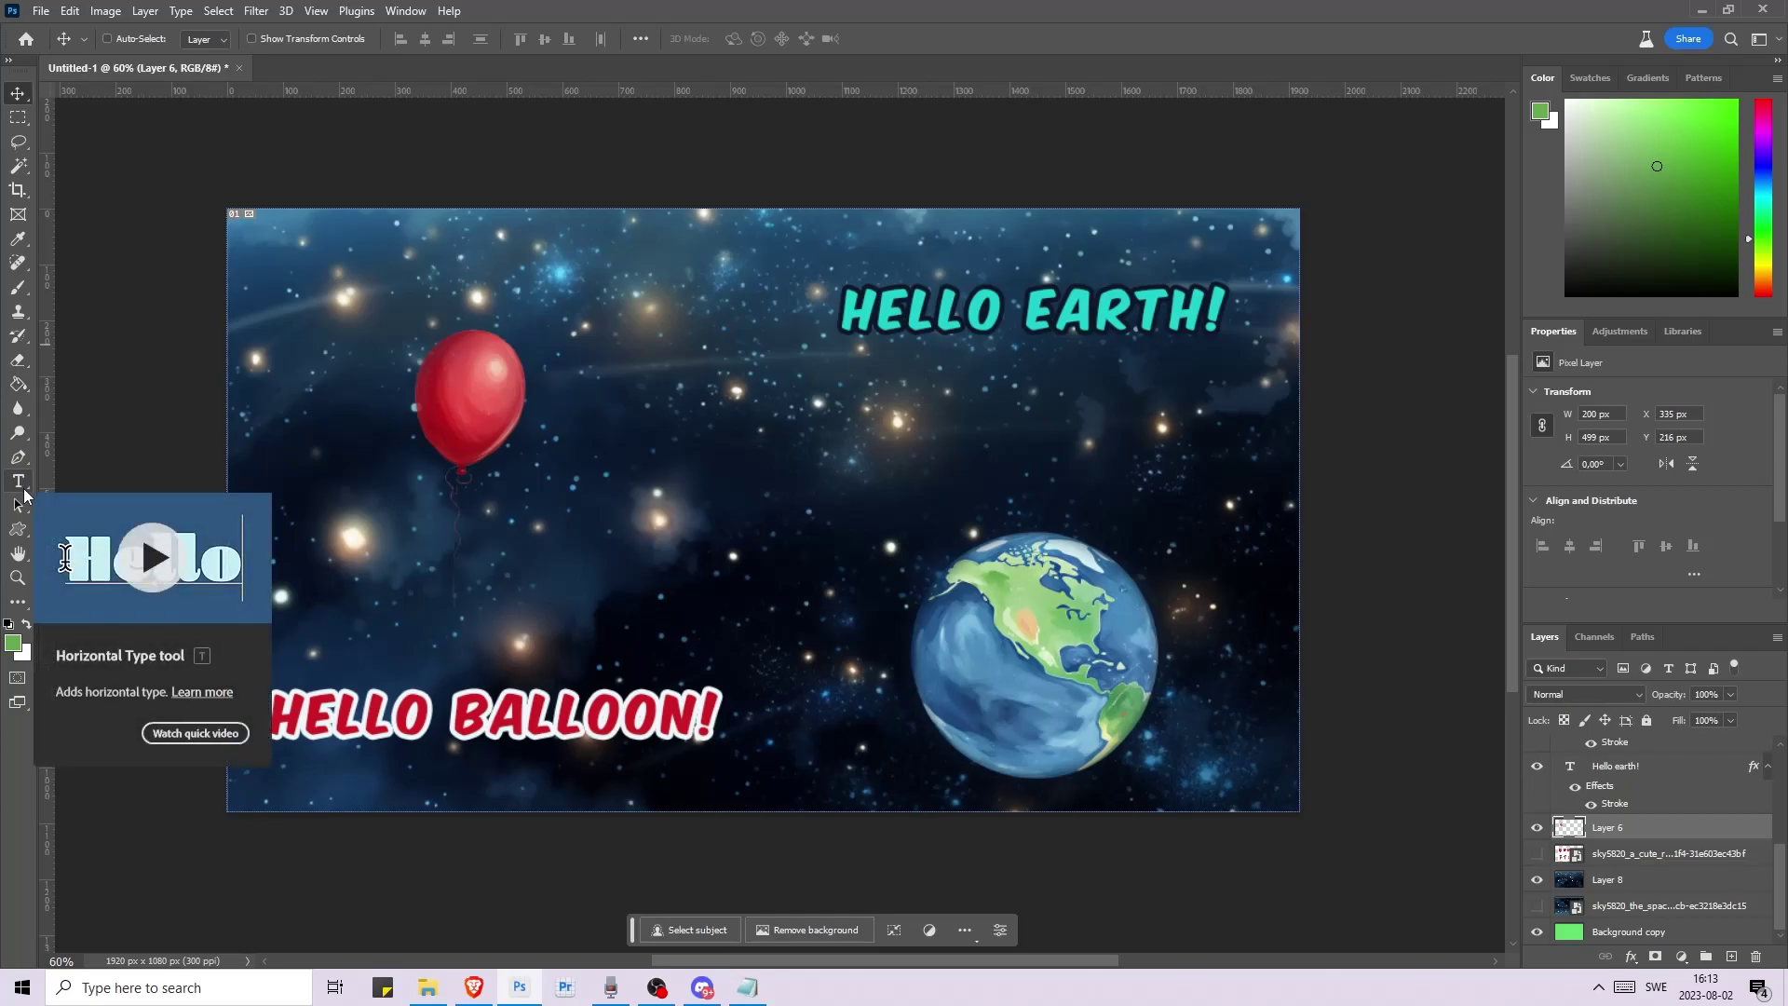
# - Activate the Gradient tool, draw a trial green-to-white gradient horizontally across the canvas, and delete it
pyautogui.rightClick(20, 389)
pyautogui.click(42, 388)
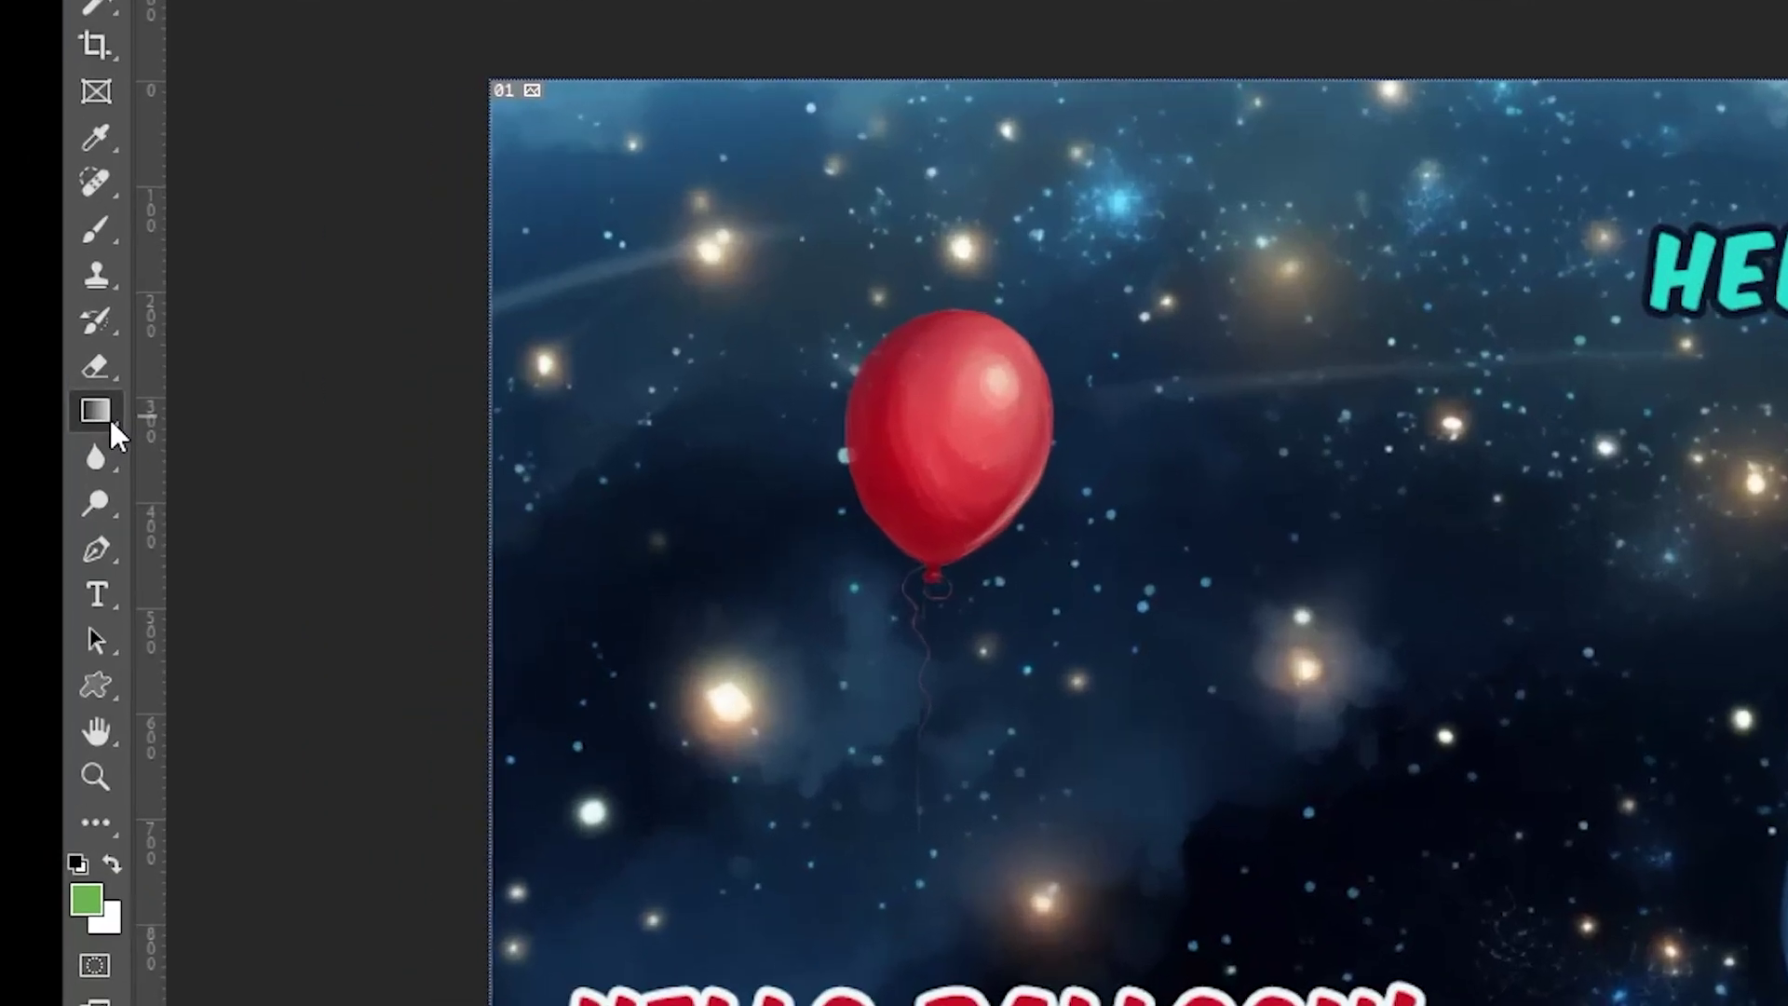
pyautogui.rightClick(24, 390)
pyautogui.click(75, 388)
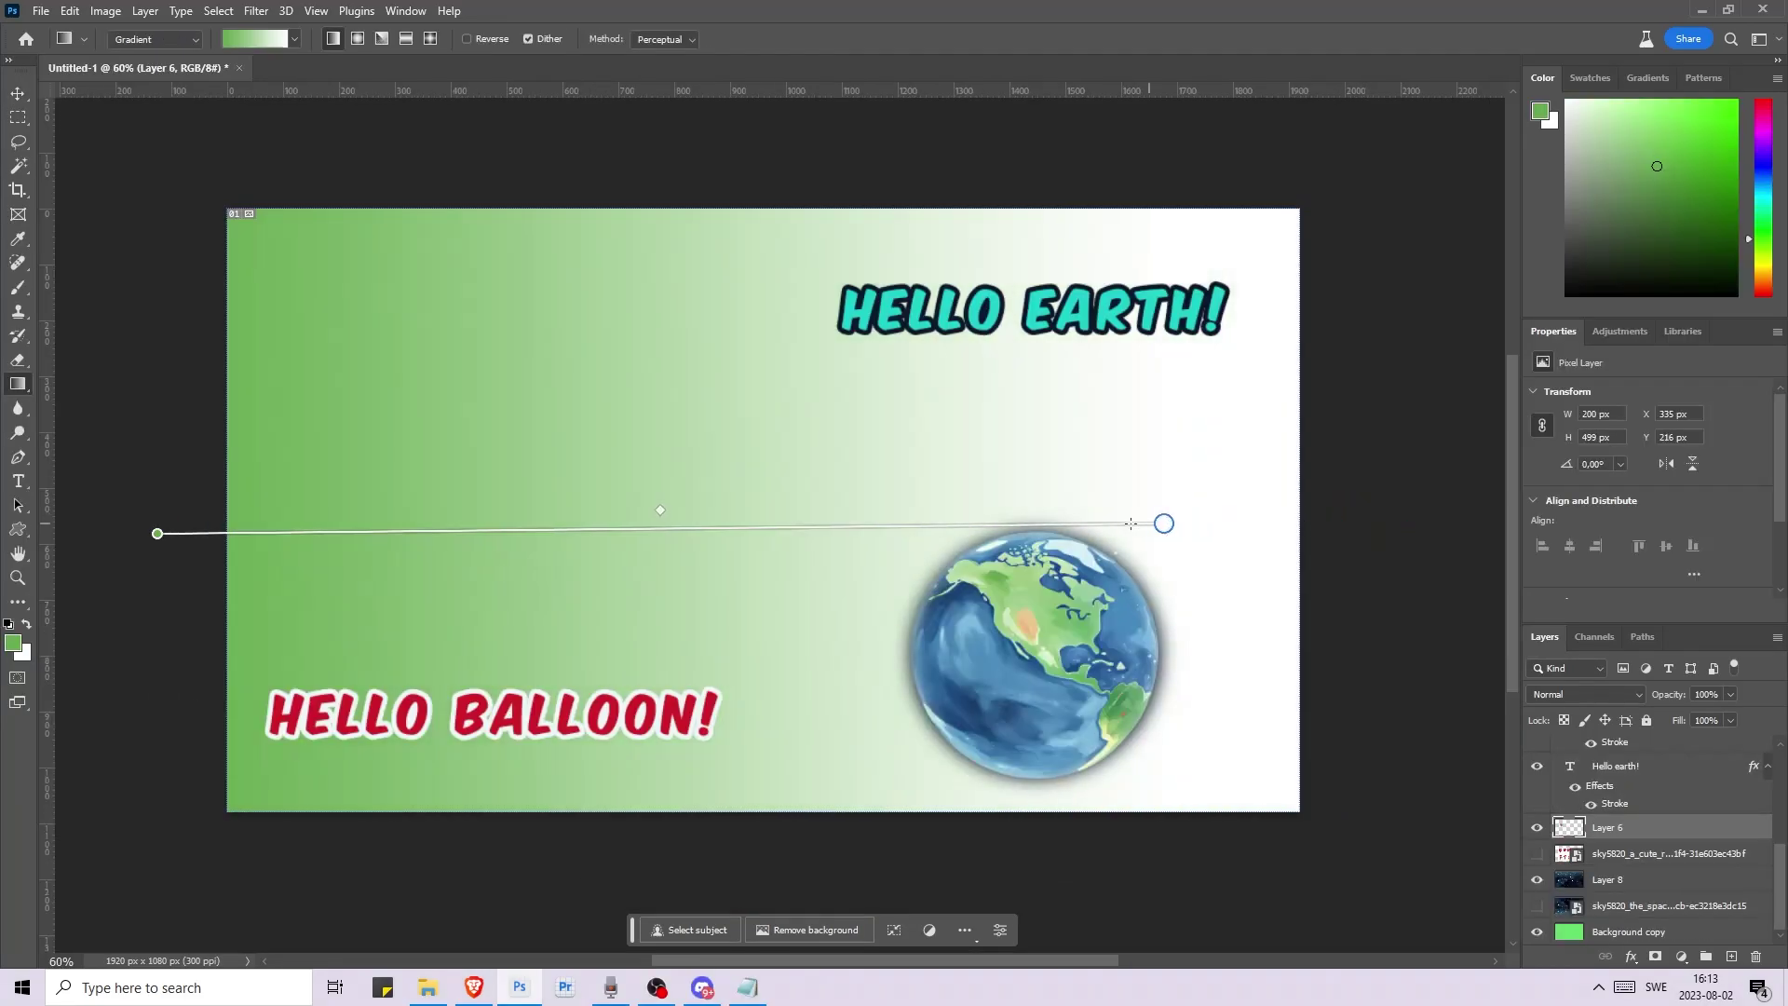
pyautogui.moveTo(1161, 518); pyautogui.dragTo(1378, 545)
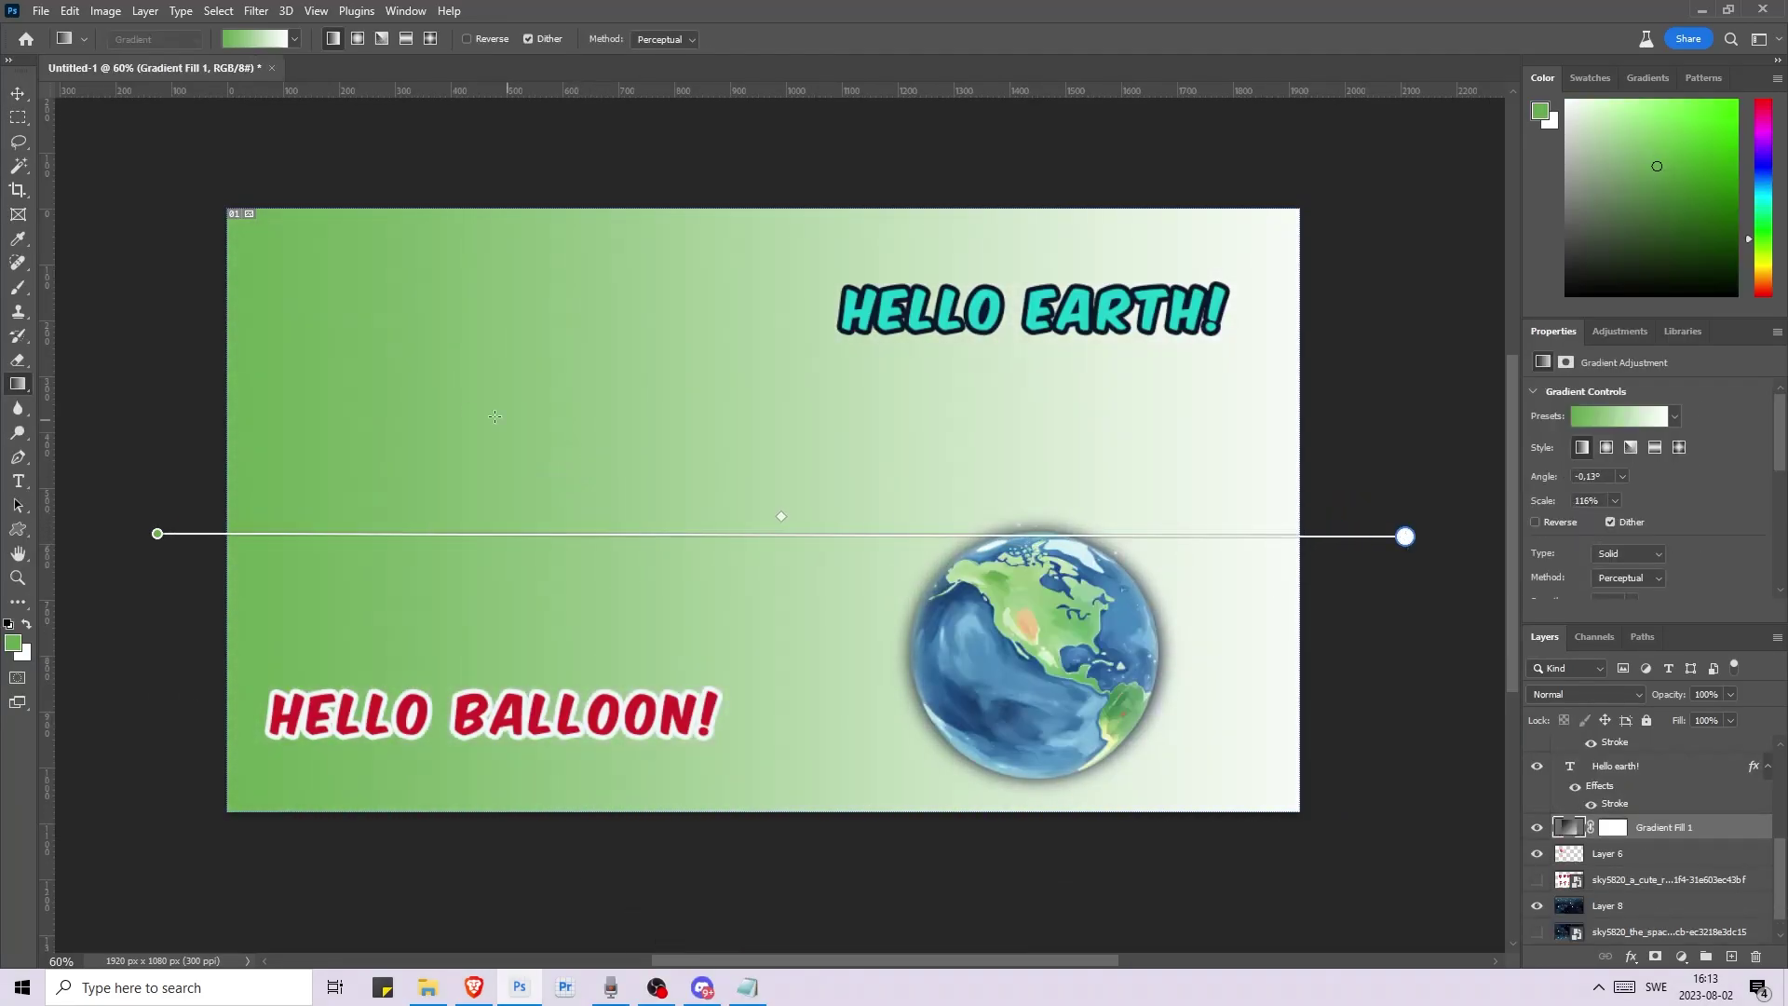
pyautogui.press('Delete')
# - Set the foreground colour to bright blue 0e6ce0 and the background colour to near-black
pyautogui.click(12, 645)
pyautogui.write('0f6ce0')
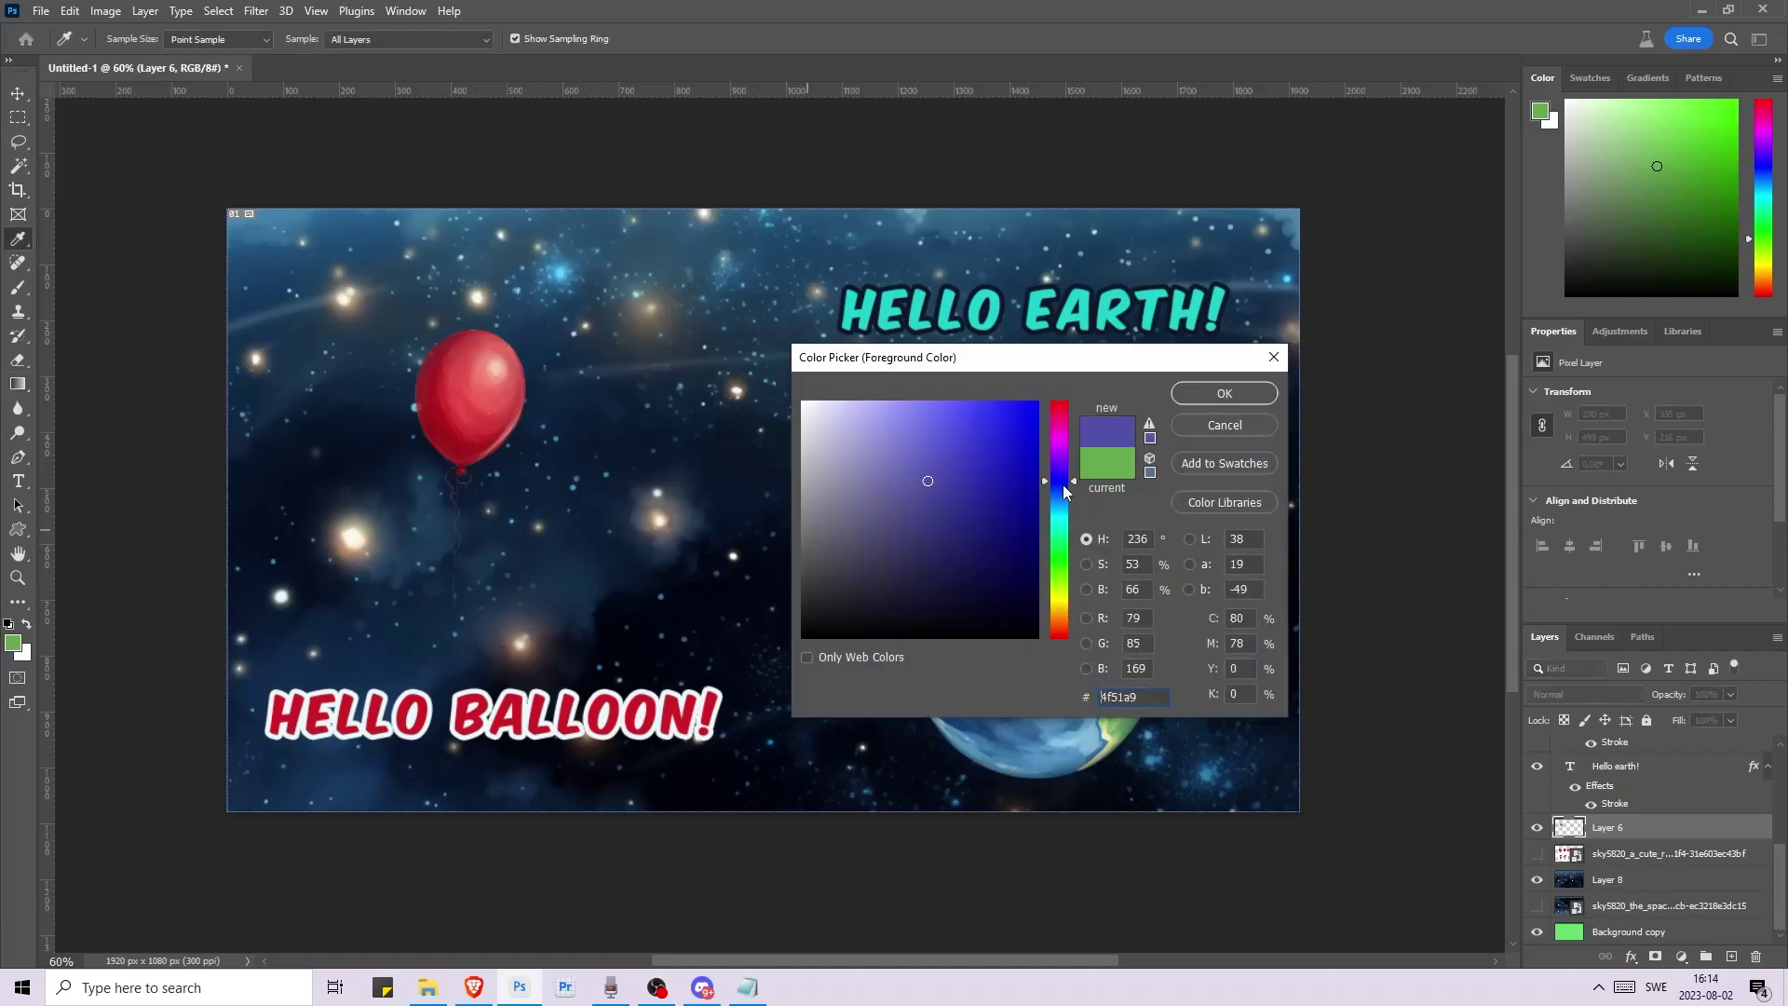
pyautogui.click(1203, 394)
pyautogui.click(22, 656)
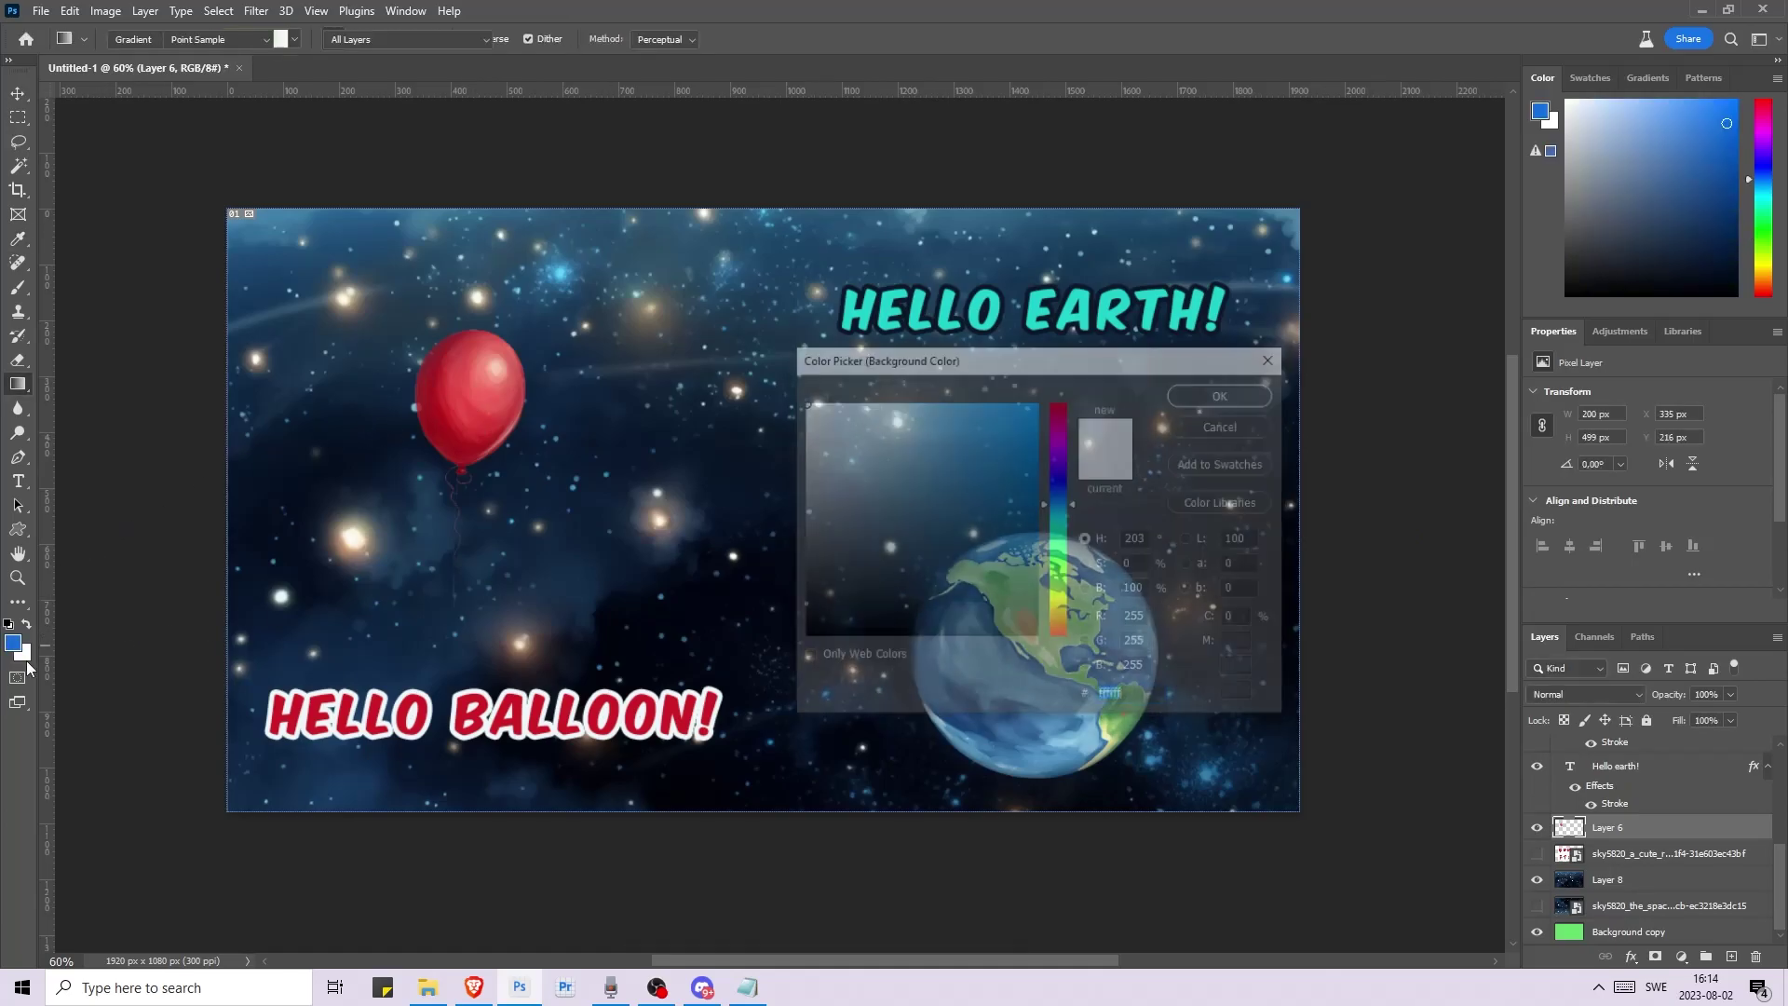
pyautogui.click(977, 607)
pyautogui.click(1225, 393)
# - Try the blue-to-black gradient from the Basics presets horizontally across the whole canvas, and undo it
pyautogui.press('g')
pyautogui.click(294, 39)
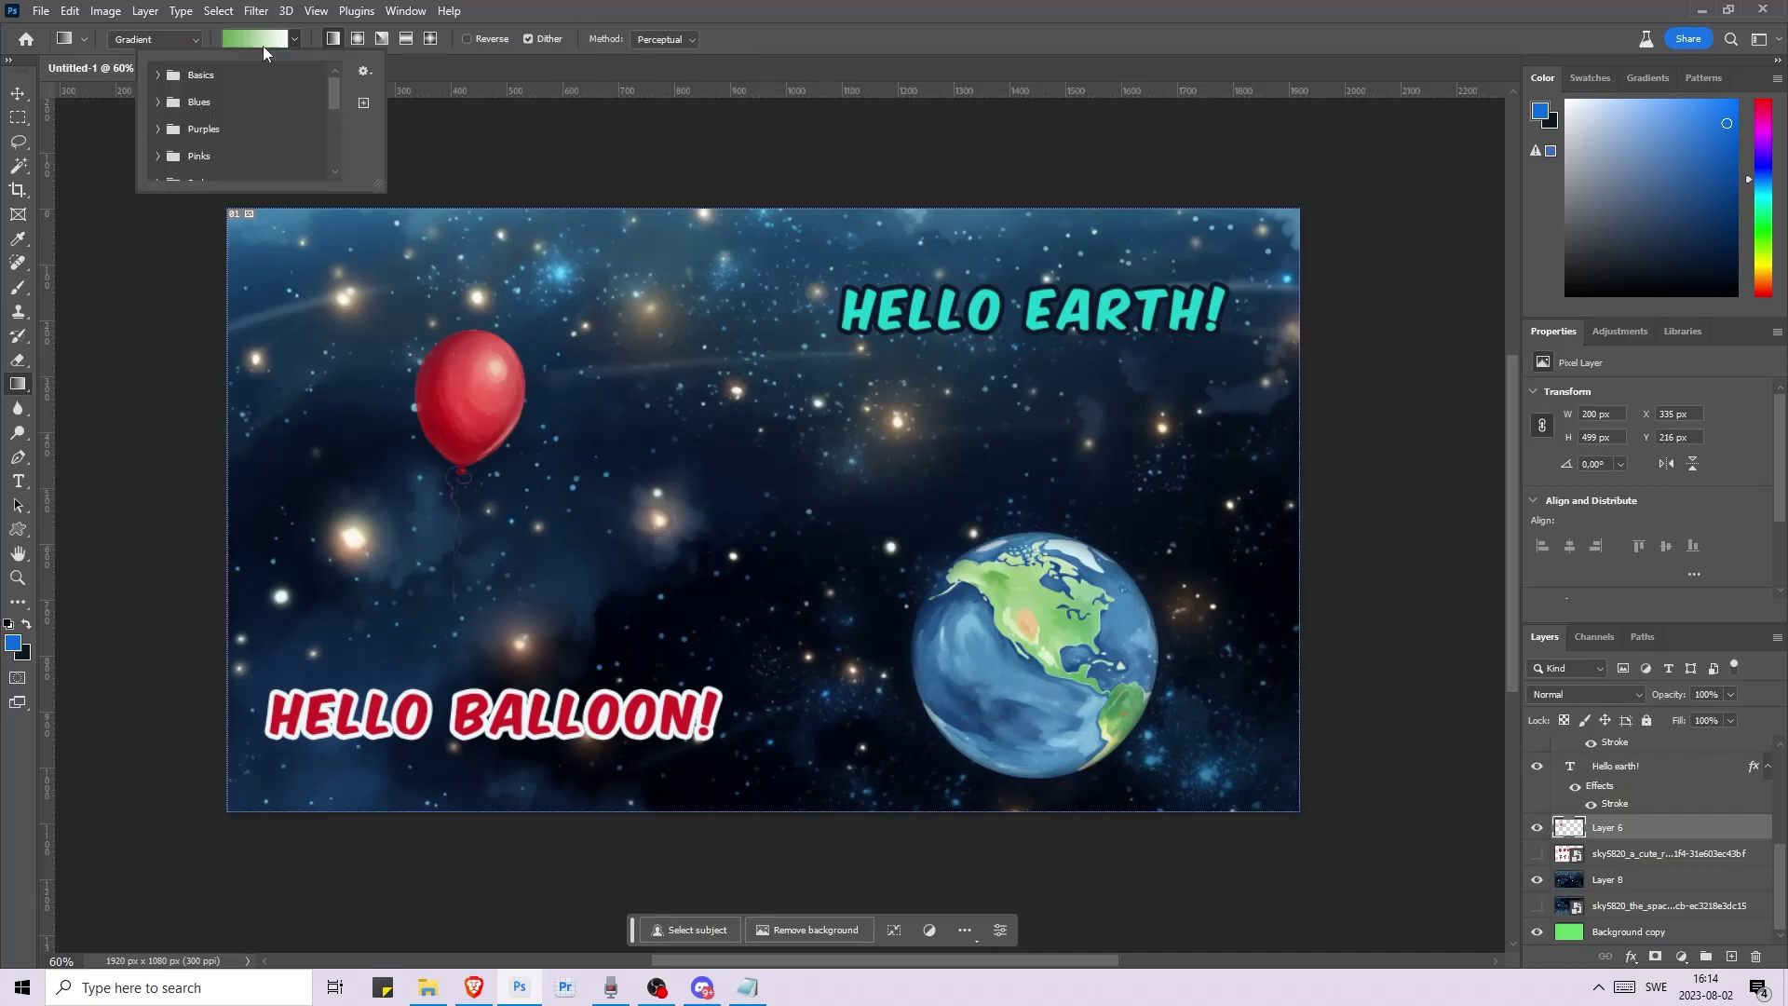
pyautogui.click(157, 74)
pyautogui.click(182, 103)
pyautogui.moveTo(171, 505); pyautogui.dragTo(1326, 513)
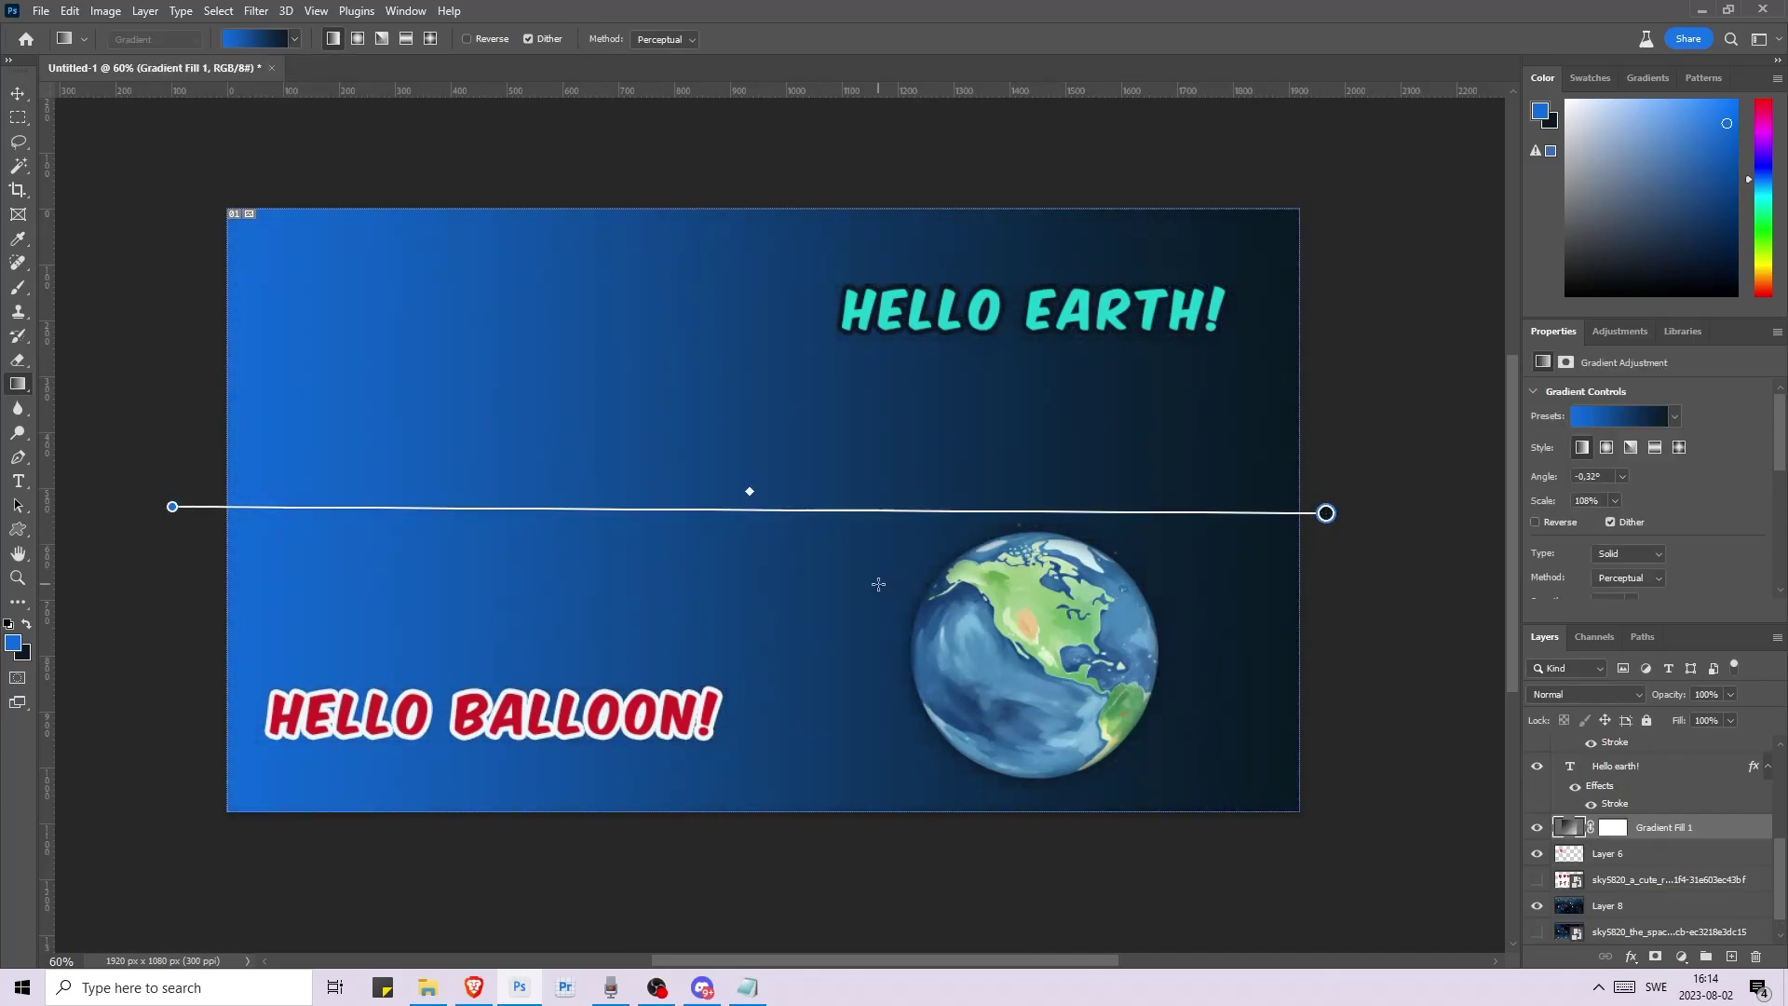
pyautogui.hotkey('ctrl', 'z')
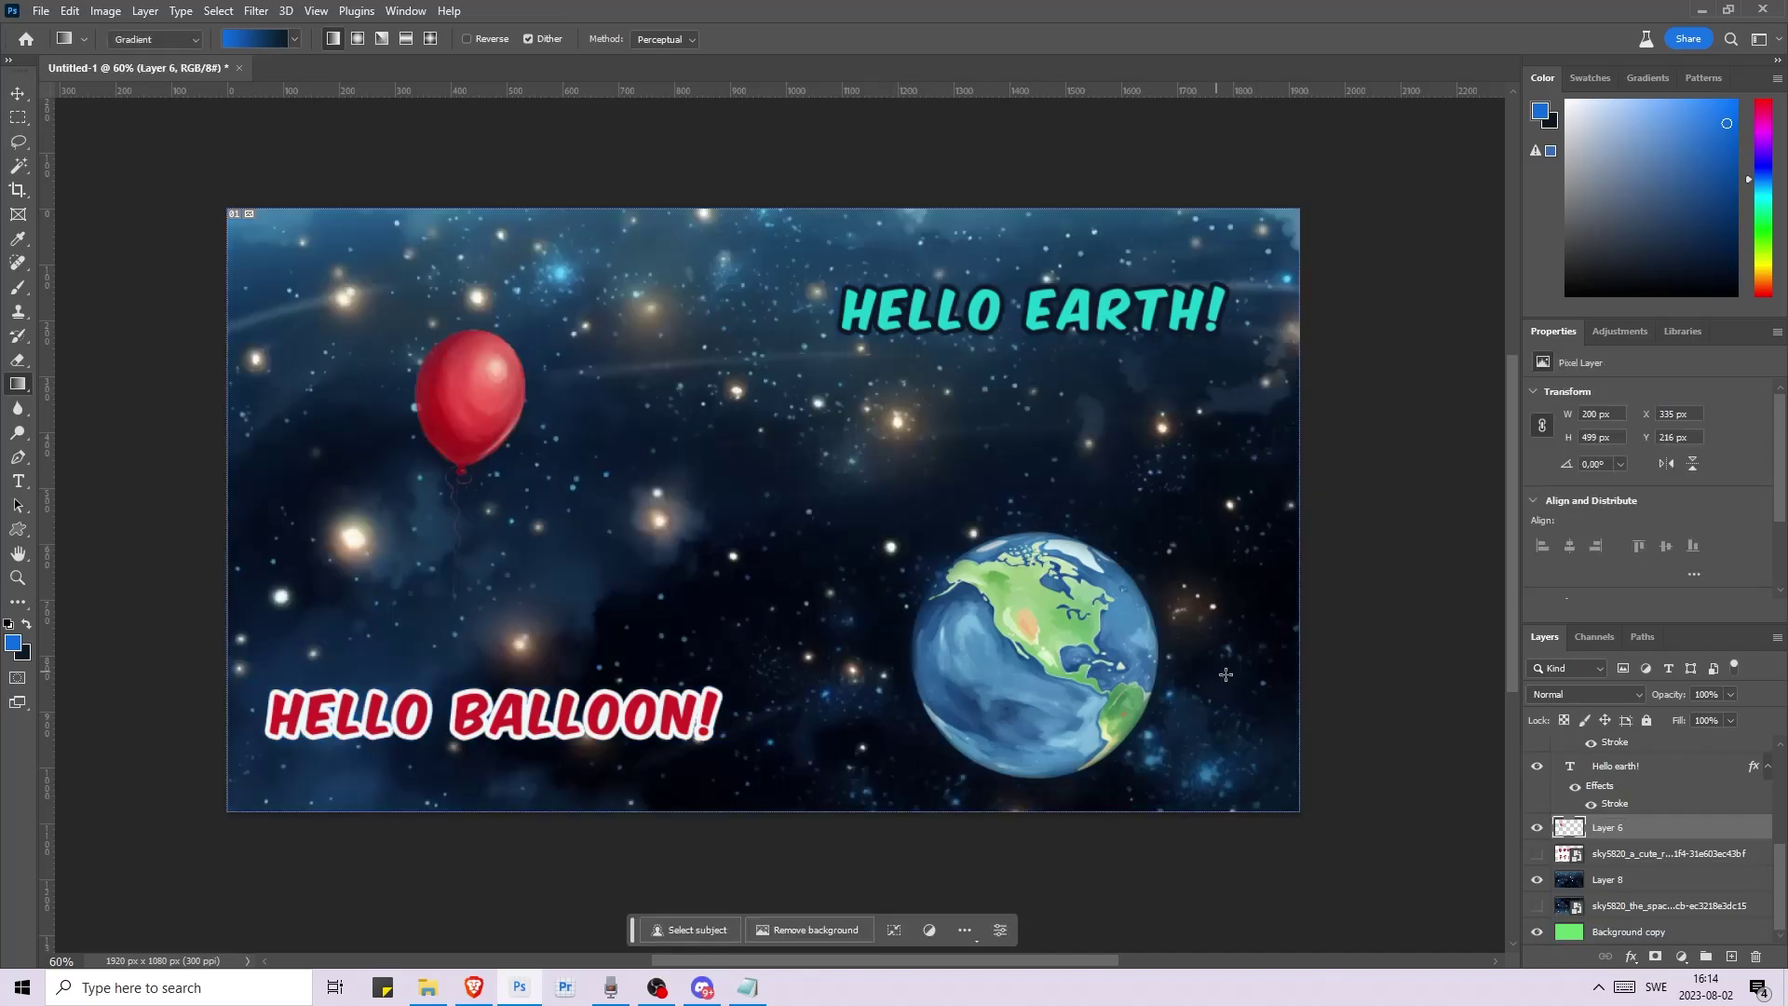
# - Load the balloon layer's outline as a selection and set the foreground colour to a near-black navy
pyautogui.keyDown('ctrl'); pyautogui.click(1571, 832); pyautogui.keyUp('ctrl')
pyautogui.moveTo(293, 496); pyautogui.dragTo(386, 448)
pyautogui.click(294, 40)
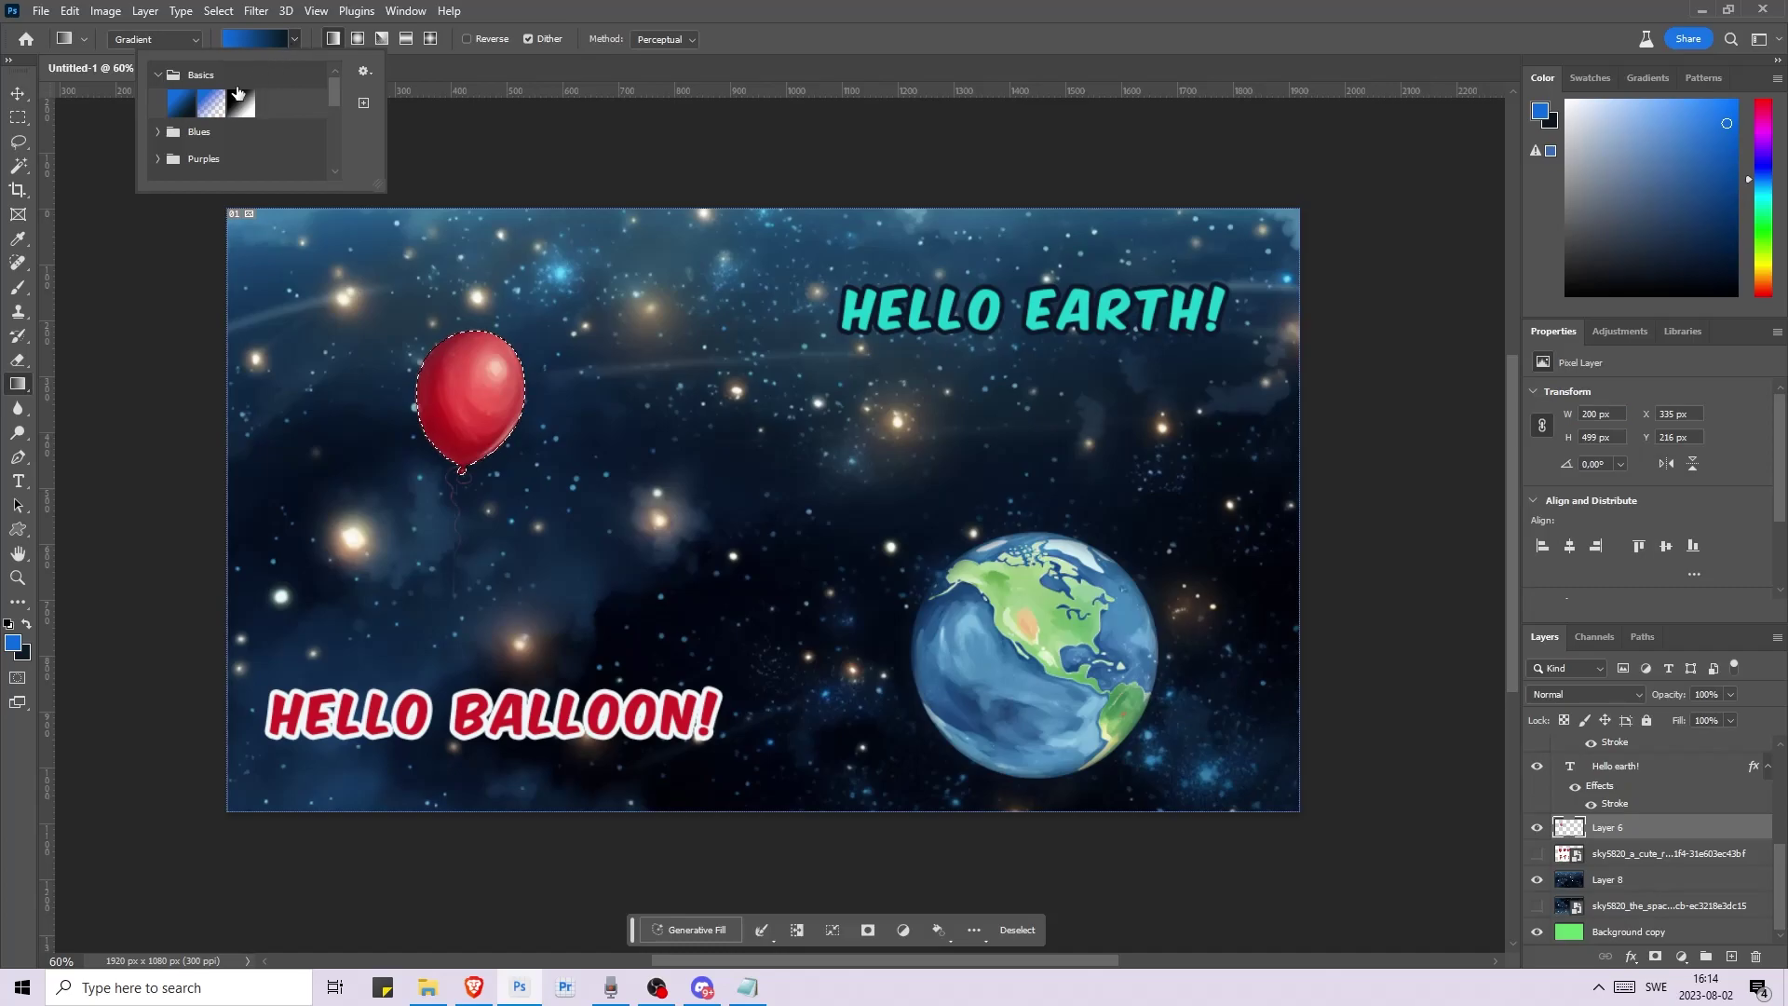
pyautogui.click(15, 658)
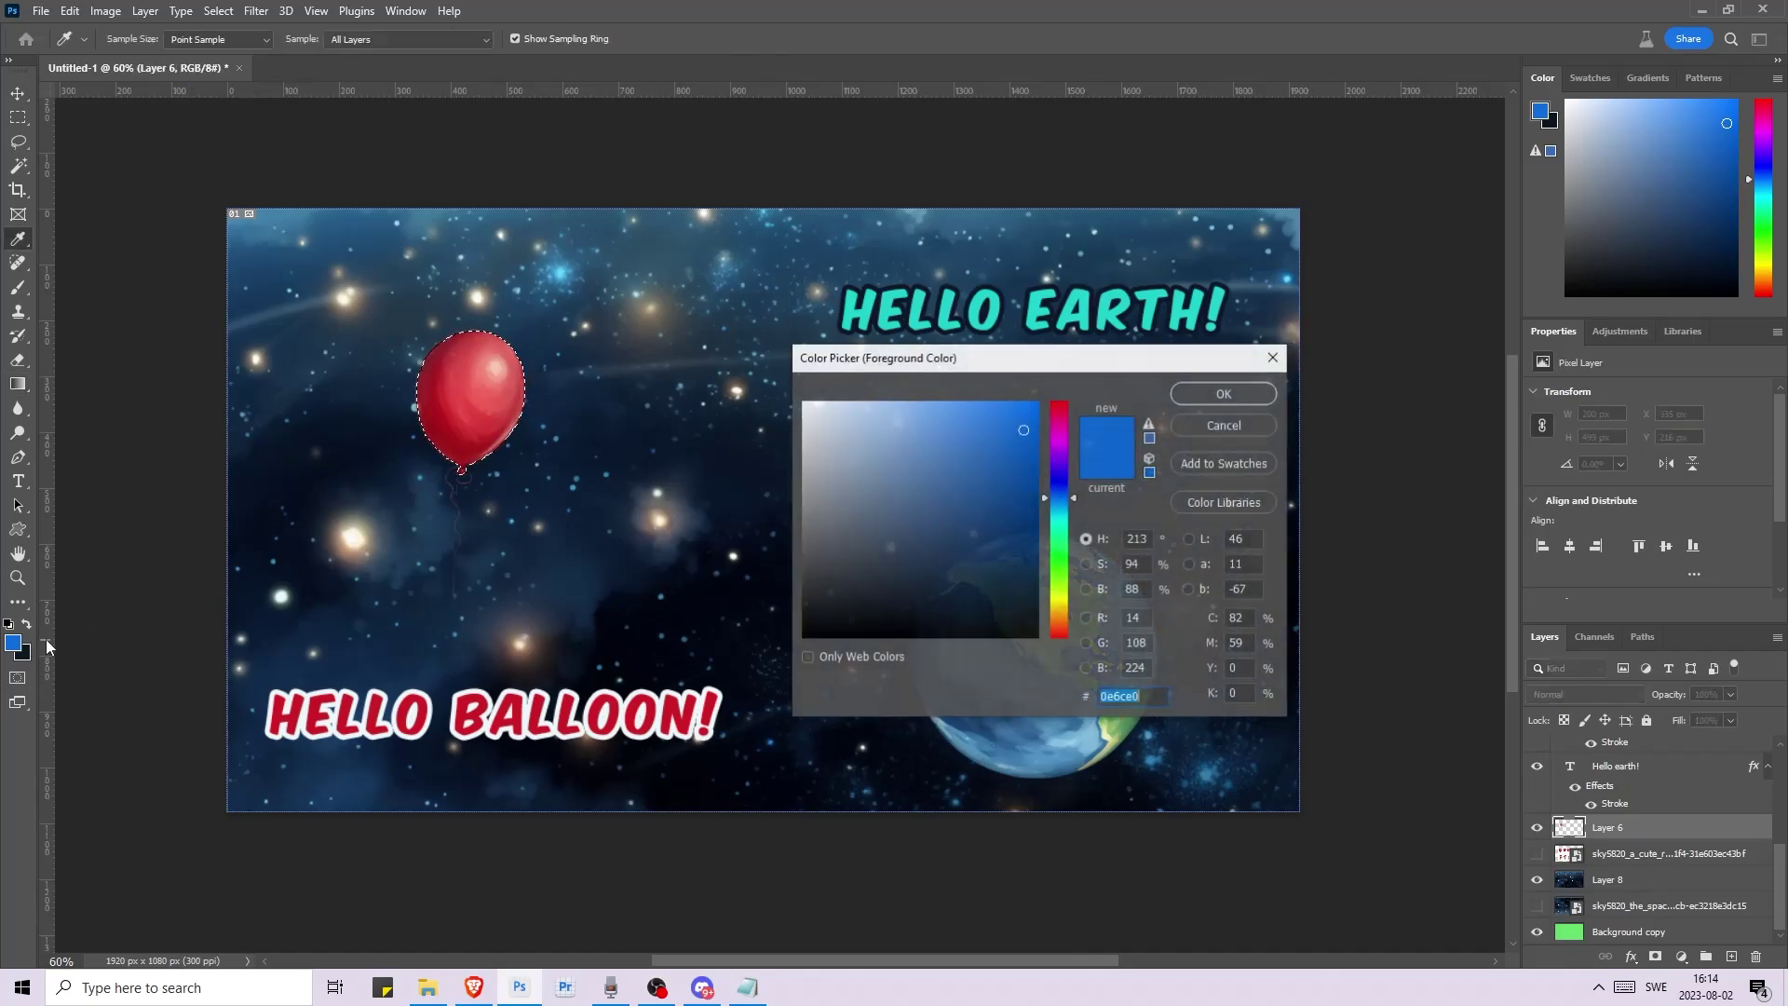
pyautogui.moveTo(885, 354); pyautogui.dragTo(1111, 286)
pyautogui.click(1086, 740)
pyautogui.click(1407, 328)
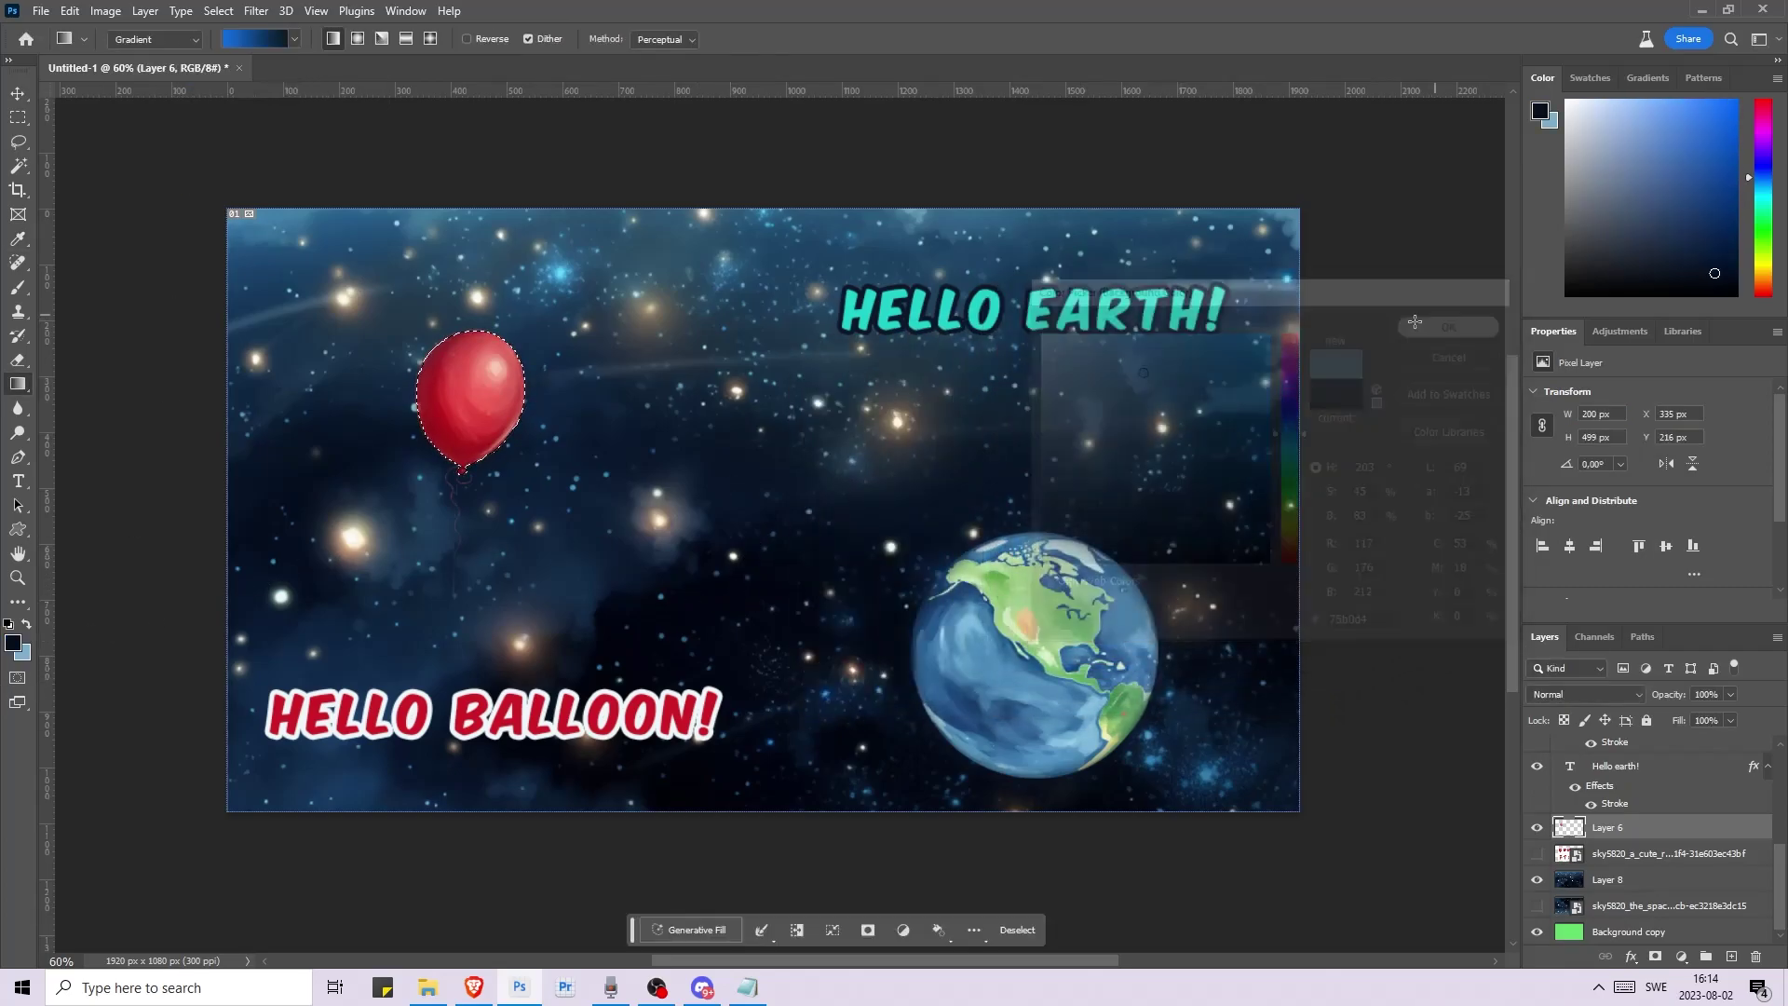
# - Choose the dark-to-transparent gradient from the Basics presets and draw it diagonally upward across the selected balloon
pyautogui.click(292, 39)
pyautogui.doubleClick(212, 103)
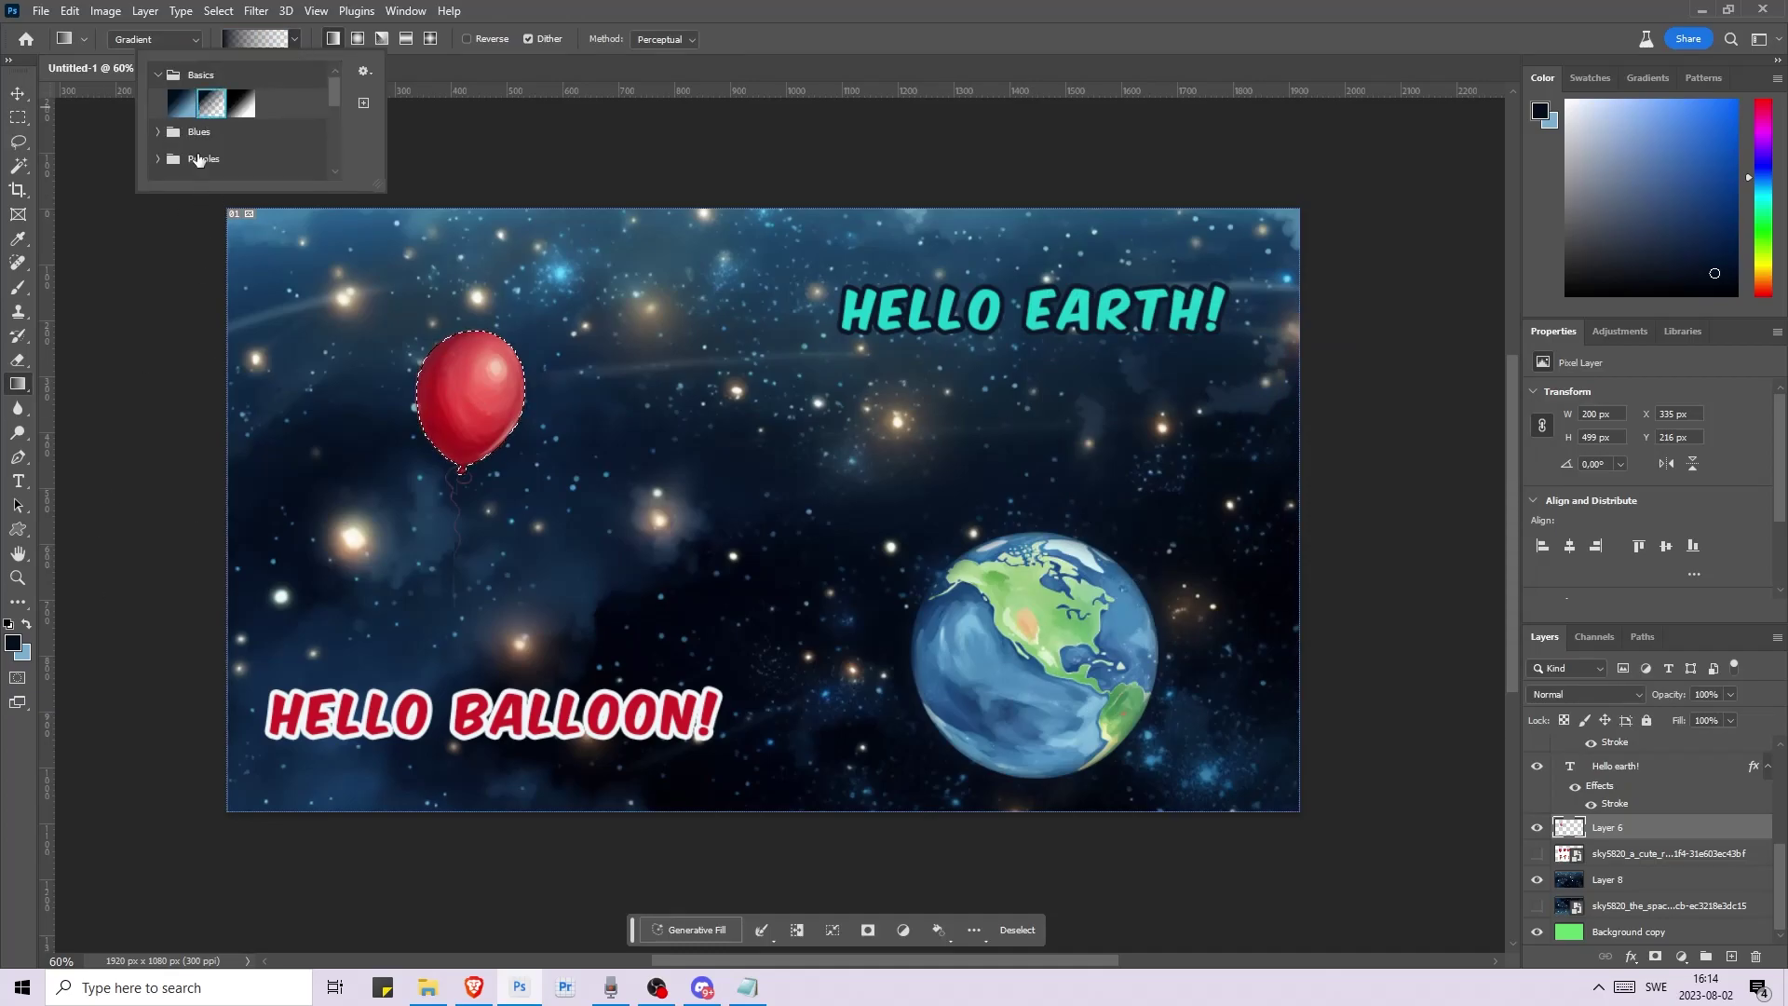
pyautogui.moveTo(252, 460); pyautogui.dragTo(610, 353)
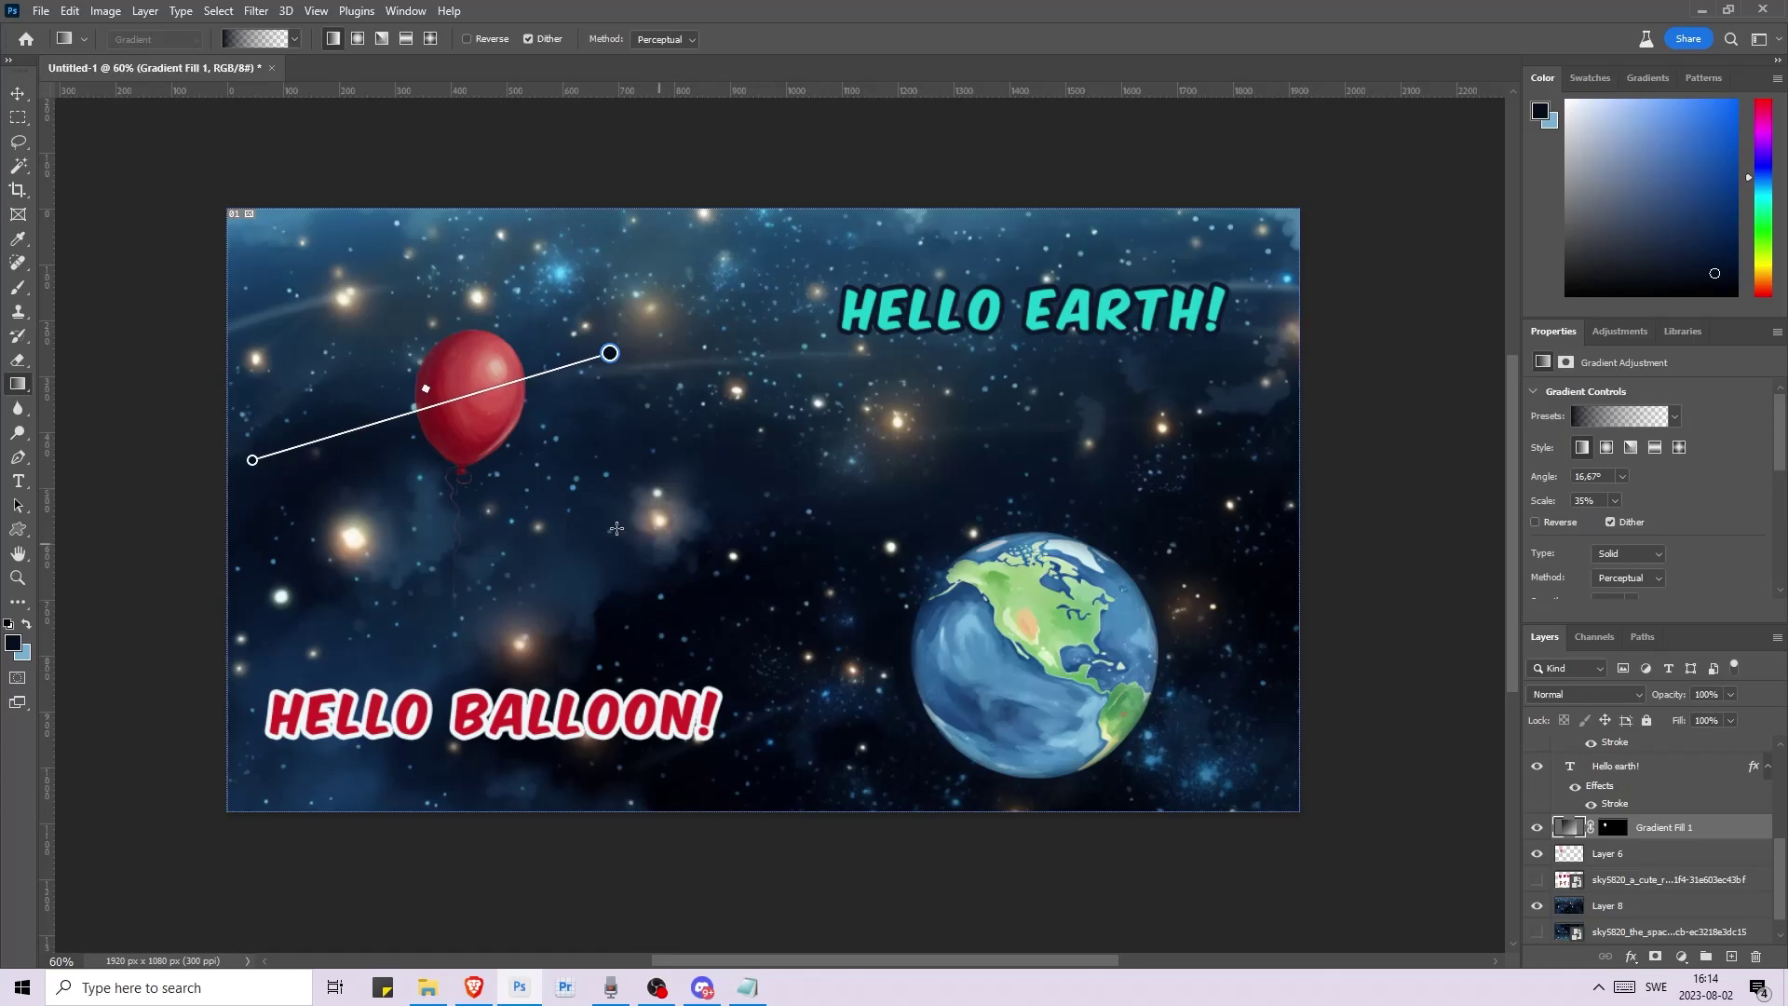
# - Toggle the visibility of the balloon's gradient fill layer to compare, and delete that layer
pyautogui.click(1577, 850)
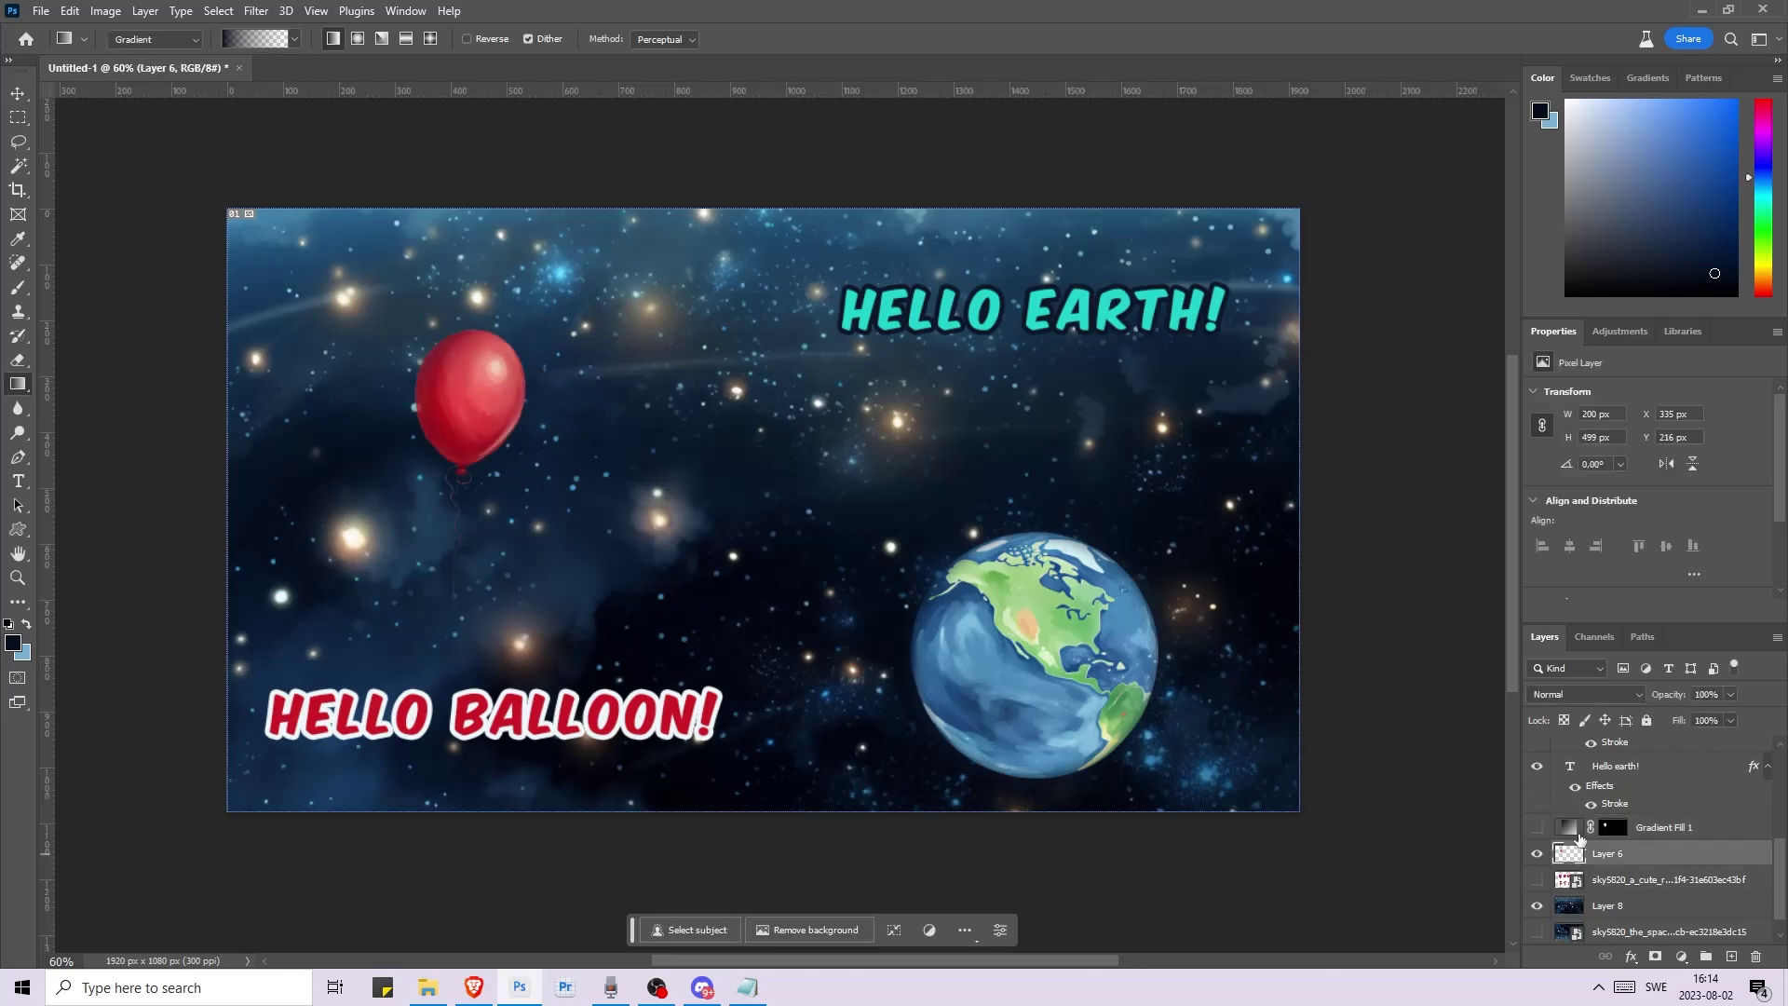
pyautogui.click(1536, 828)
pyautogui.click(1536, 827)
pyautogui.moveTo(1645, 827); pyautogui.dragTo(1753, 954)
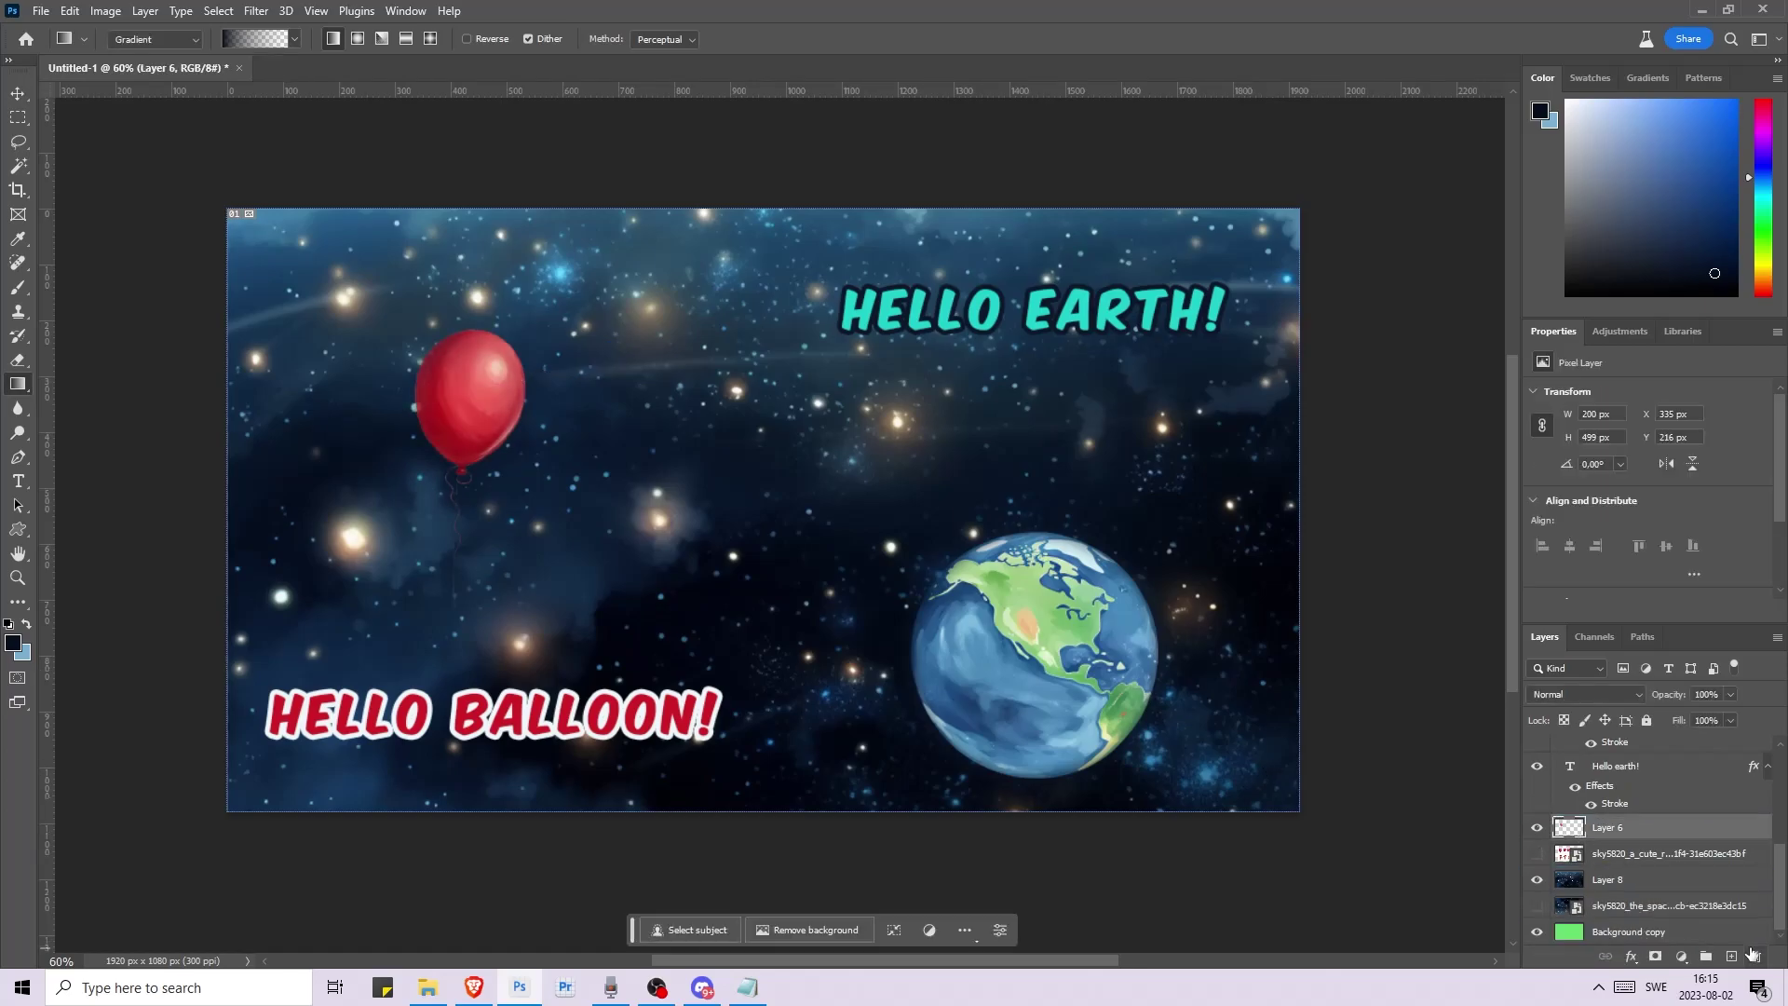
# - Reload the balloon's outline as a selection, draw a dark-to-transparent gradient over it and adjust the gradient's endpoints
pyautogui.keyDown('ctrl'); pyautogui.click(1568, 827); pyautogui.keyUp('ctrl')
pyautogui.moveTo(408, 429); pyautogui.dragTo(499, 413)
pyautogui.moveTo(343, 453); pyautogui.dragTo(404, 459)
pyautogui.moveTo(499, 414)
pyautogui.mouseDown()
pyautogui.moveTo(534, 376)
pyautogui.moveTo(513, 394)
pyautogui.mouseUp()
pyautogui.moveTo(405, 460); pyautogui.dragTo(495, 465)
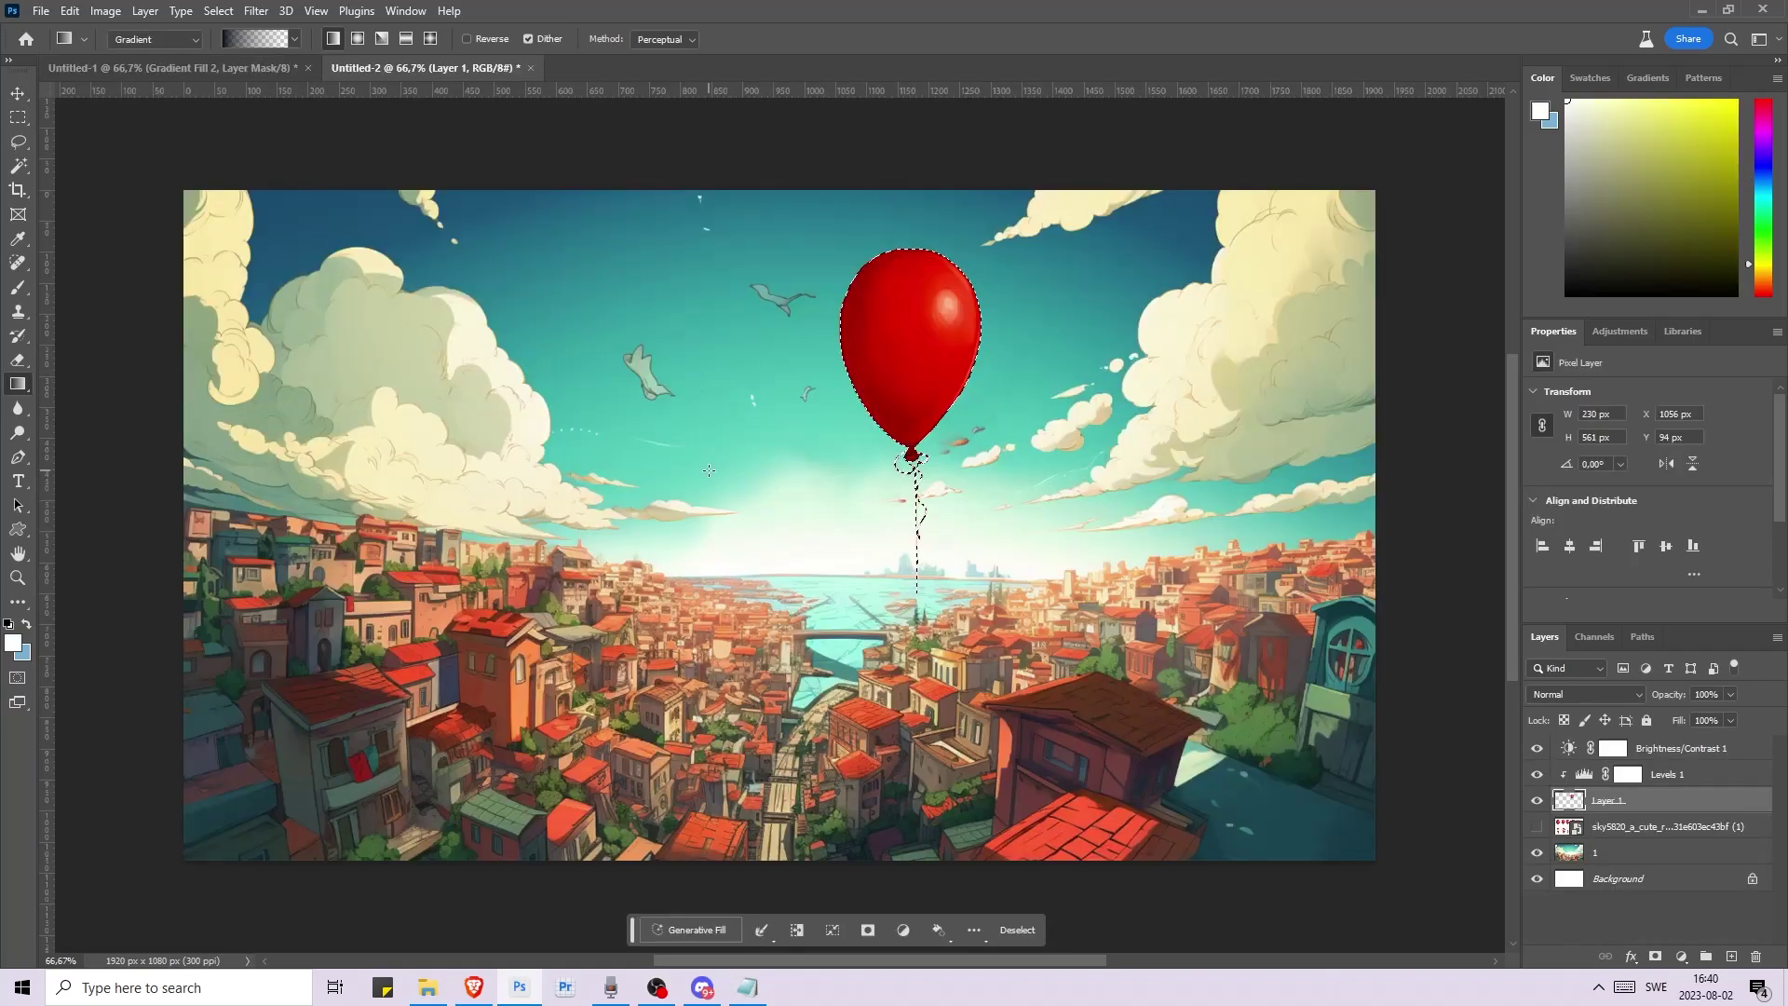
# - In the city scene document, shade the red balloon with a diagonal dark-to-transparent gradient and fine-tune both endpoints
pyautogui.moveTo(708, 470); pyautogui.dragTo(988, 298)
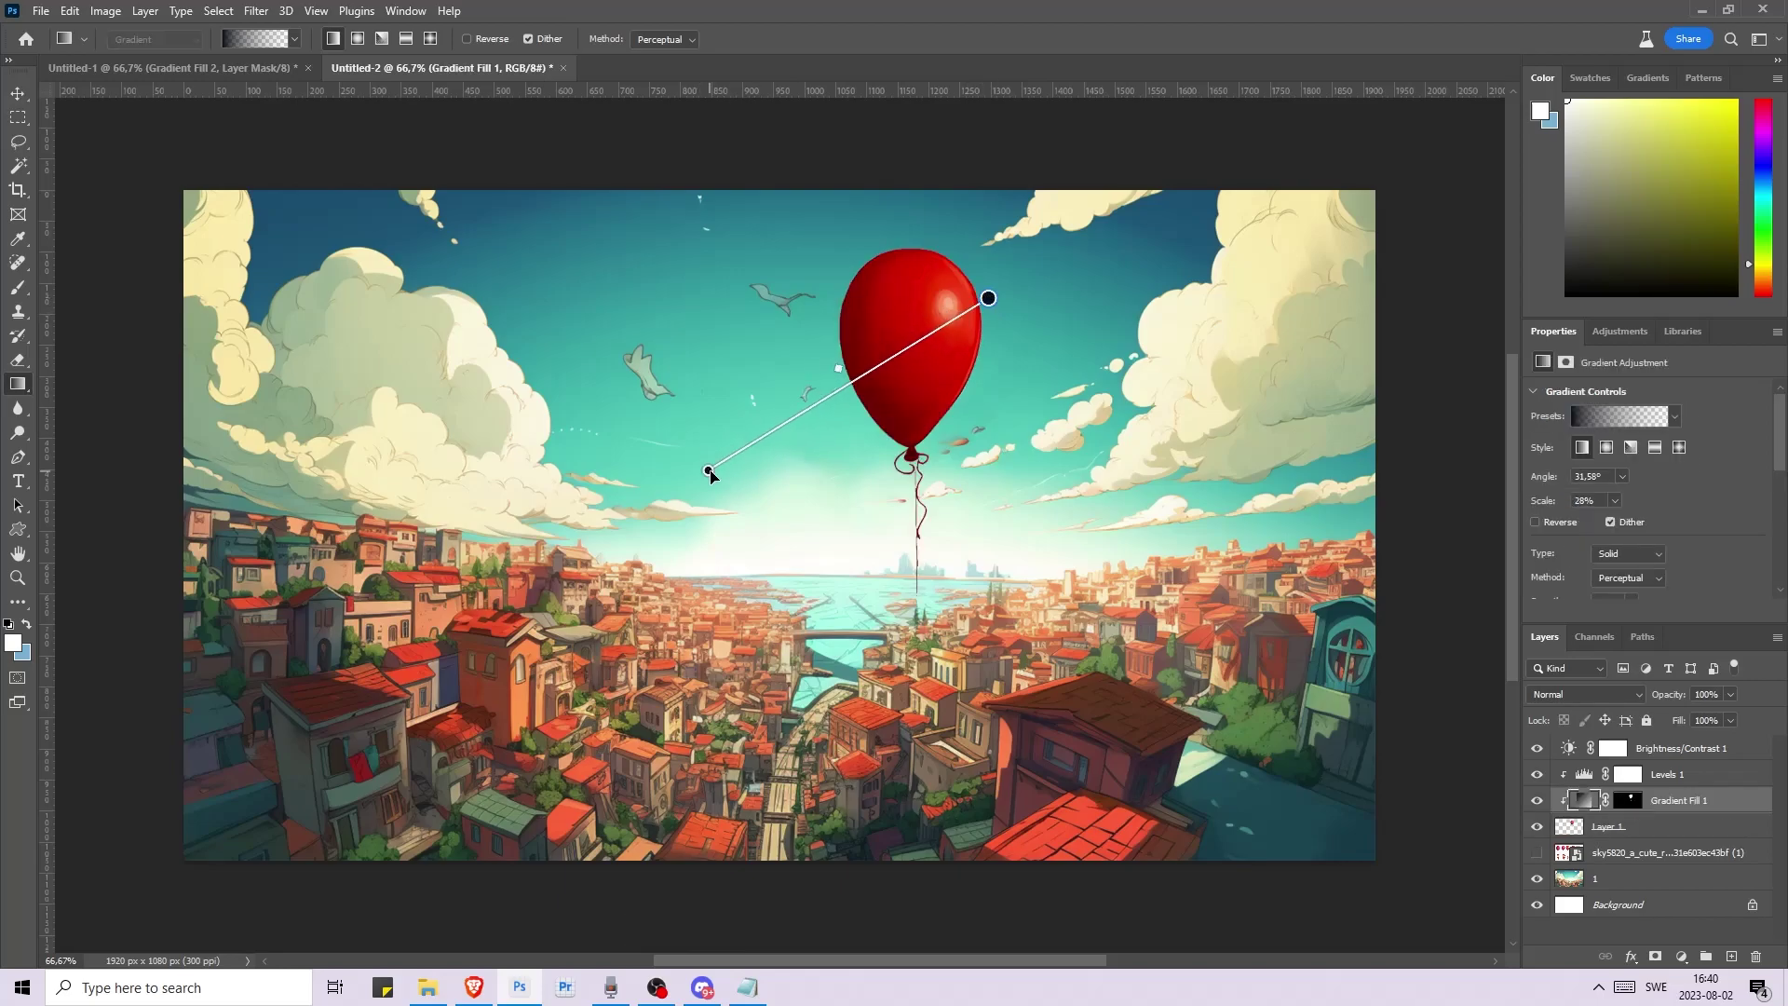
pyautogui.moveTo(708, 470); pyautogui.dragTo(811, 469)
pyautogui.moveTo(989, 299); pyautogui.dragTo(912, 321)
pyautogui.moveTo(811, 472); pyautogui.dragTo(758, 460)
pyautogui.moveTo(913, 321)
pyautogui.mouseDown()
pyautogui.moveTo(964, 296)
pyautogui.moveTo(889, 319)
pyautogui.mouseUp()
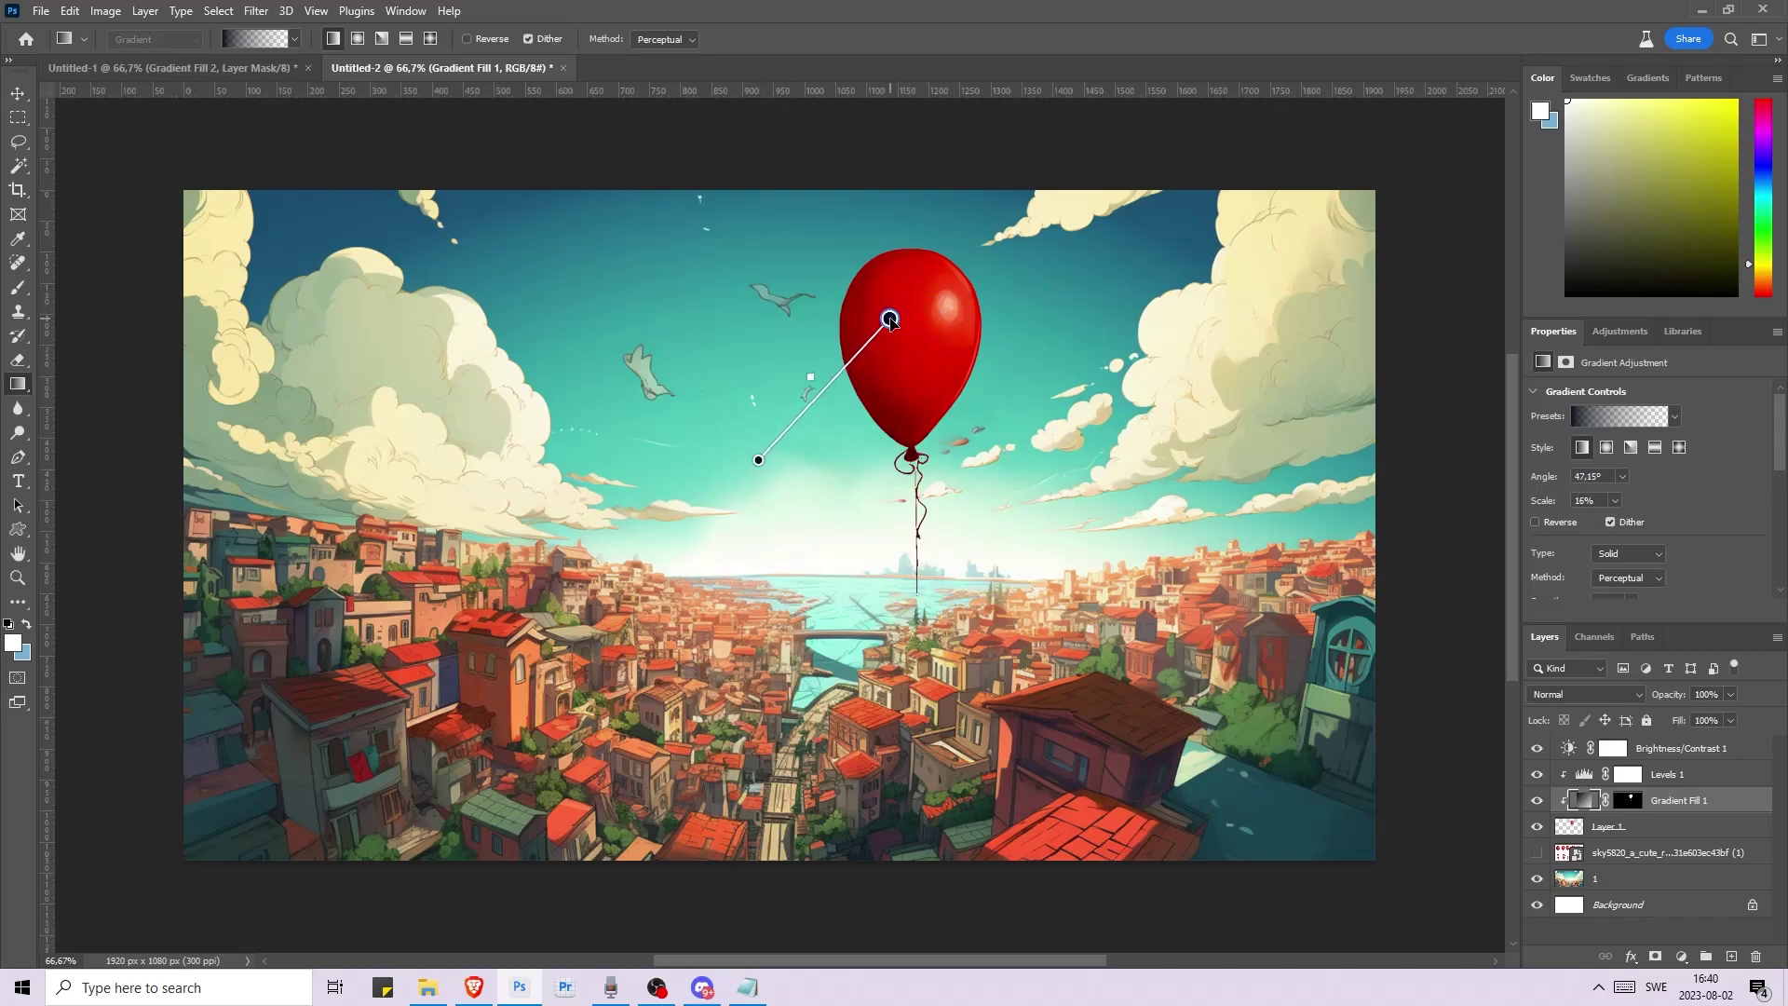
pyautogui.moveTo(757, 460); pyautogui.dragTo(780, 382)
pyautogui.press('v')
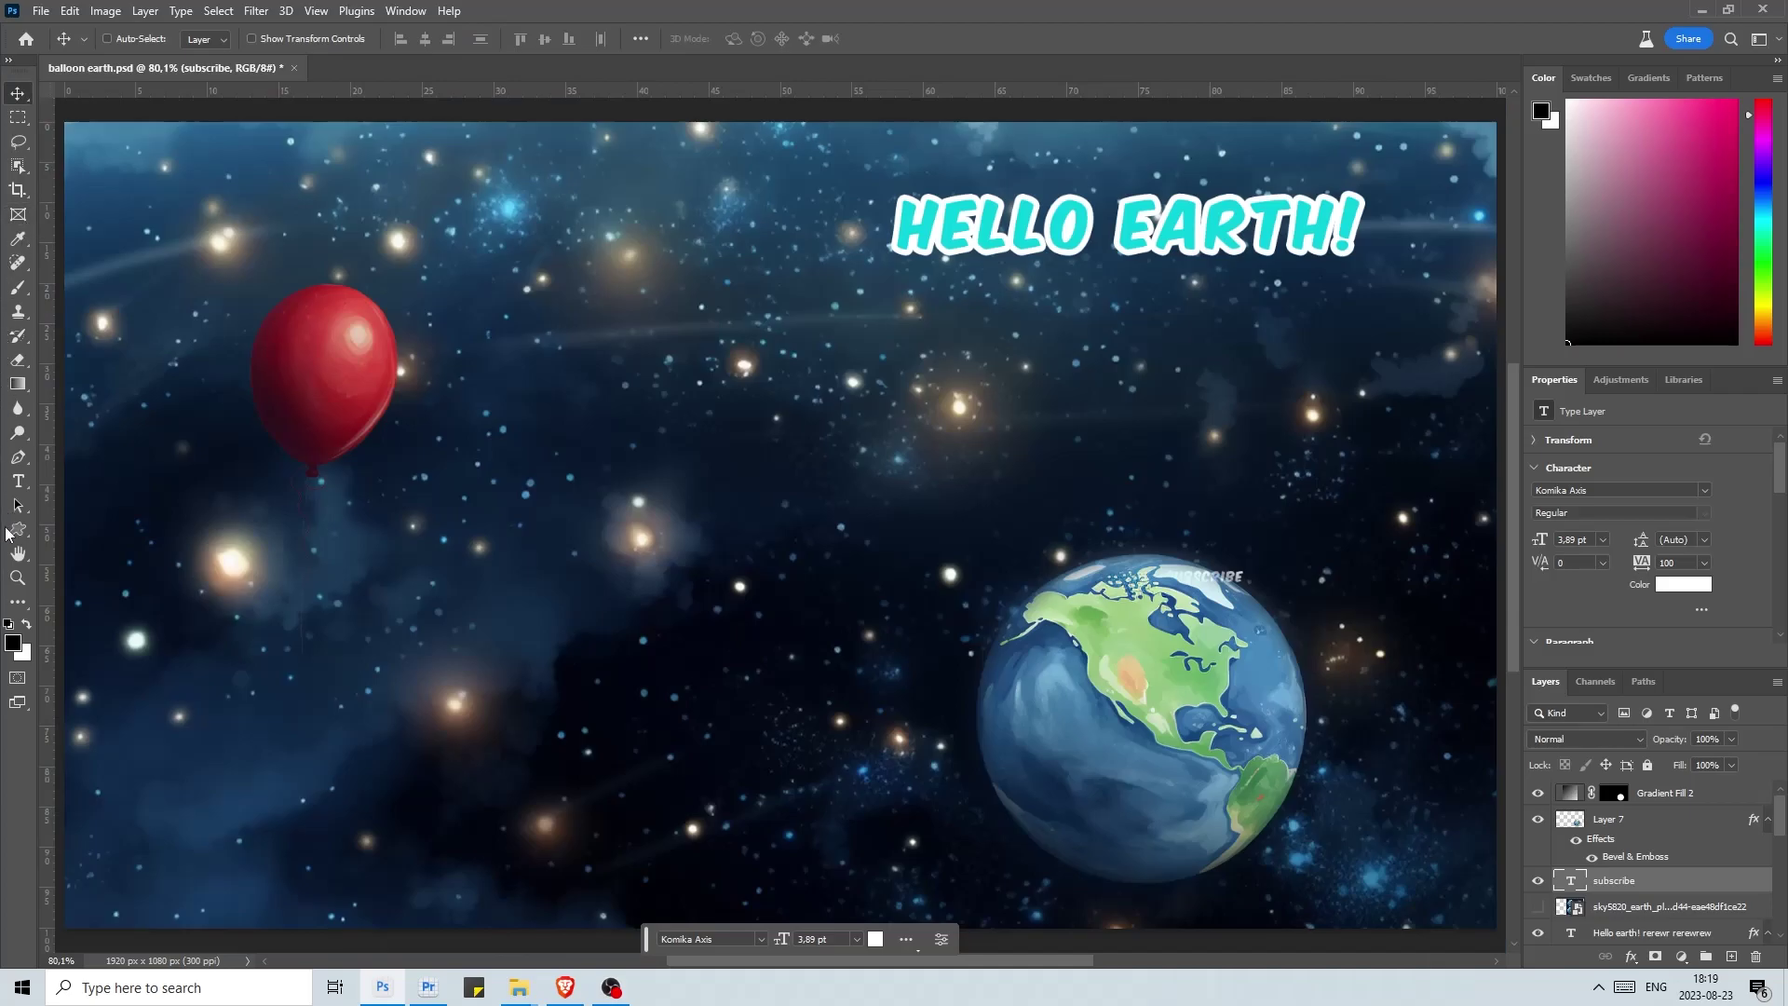
# - Zoom in to 200% on the small subscribe text at the top of the earth with the Zoom tool
pyautogui.click(18, 579)
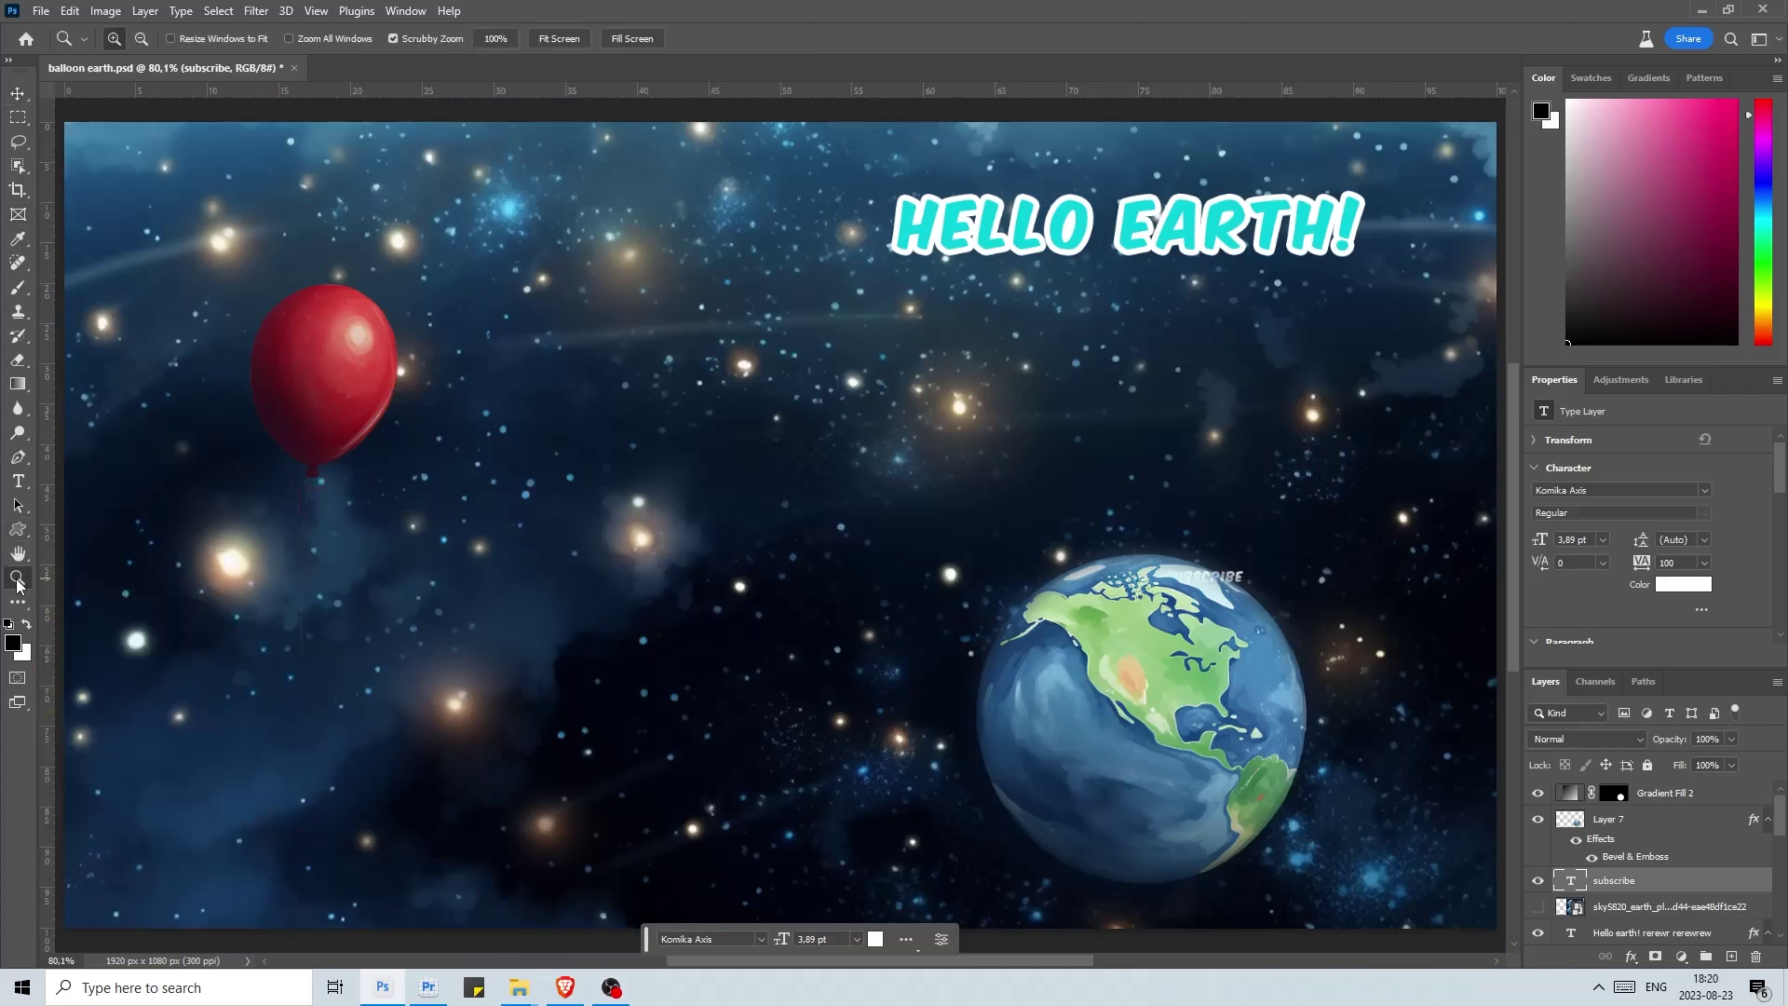
pyautogui.click(18, 93)
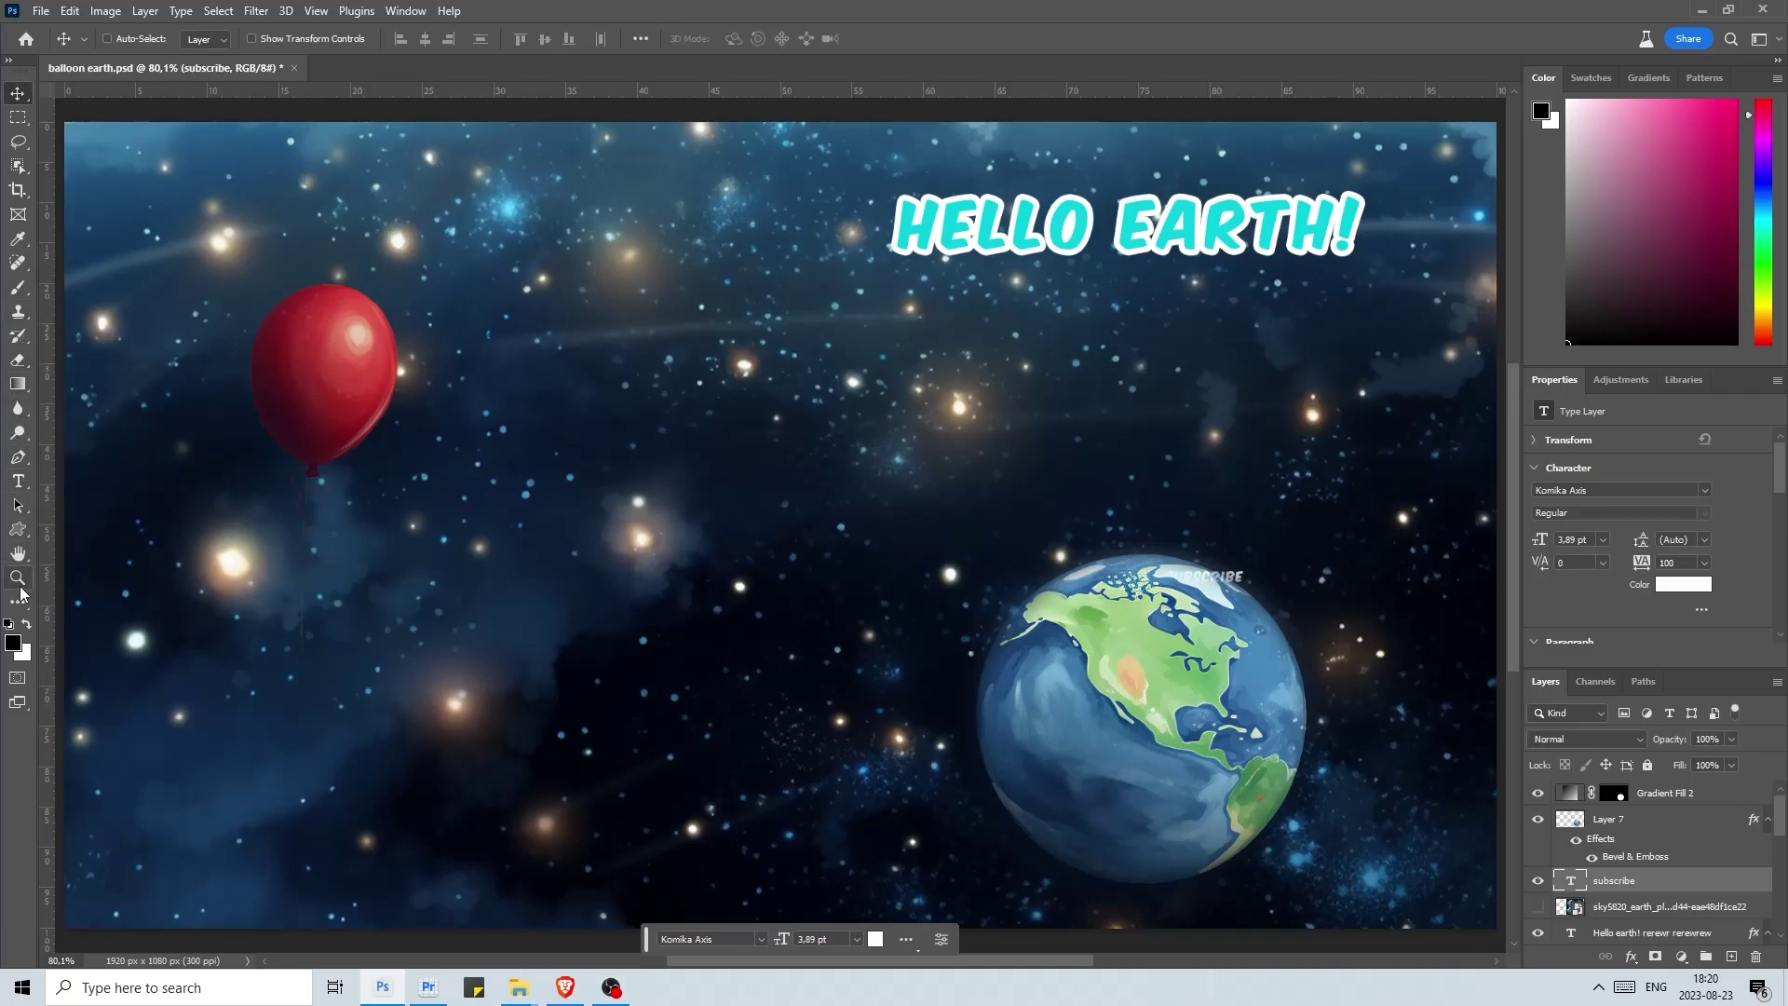
pyautogui.click(19, 581)
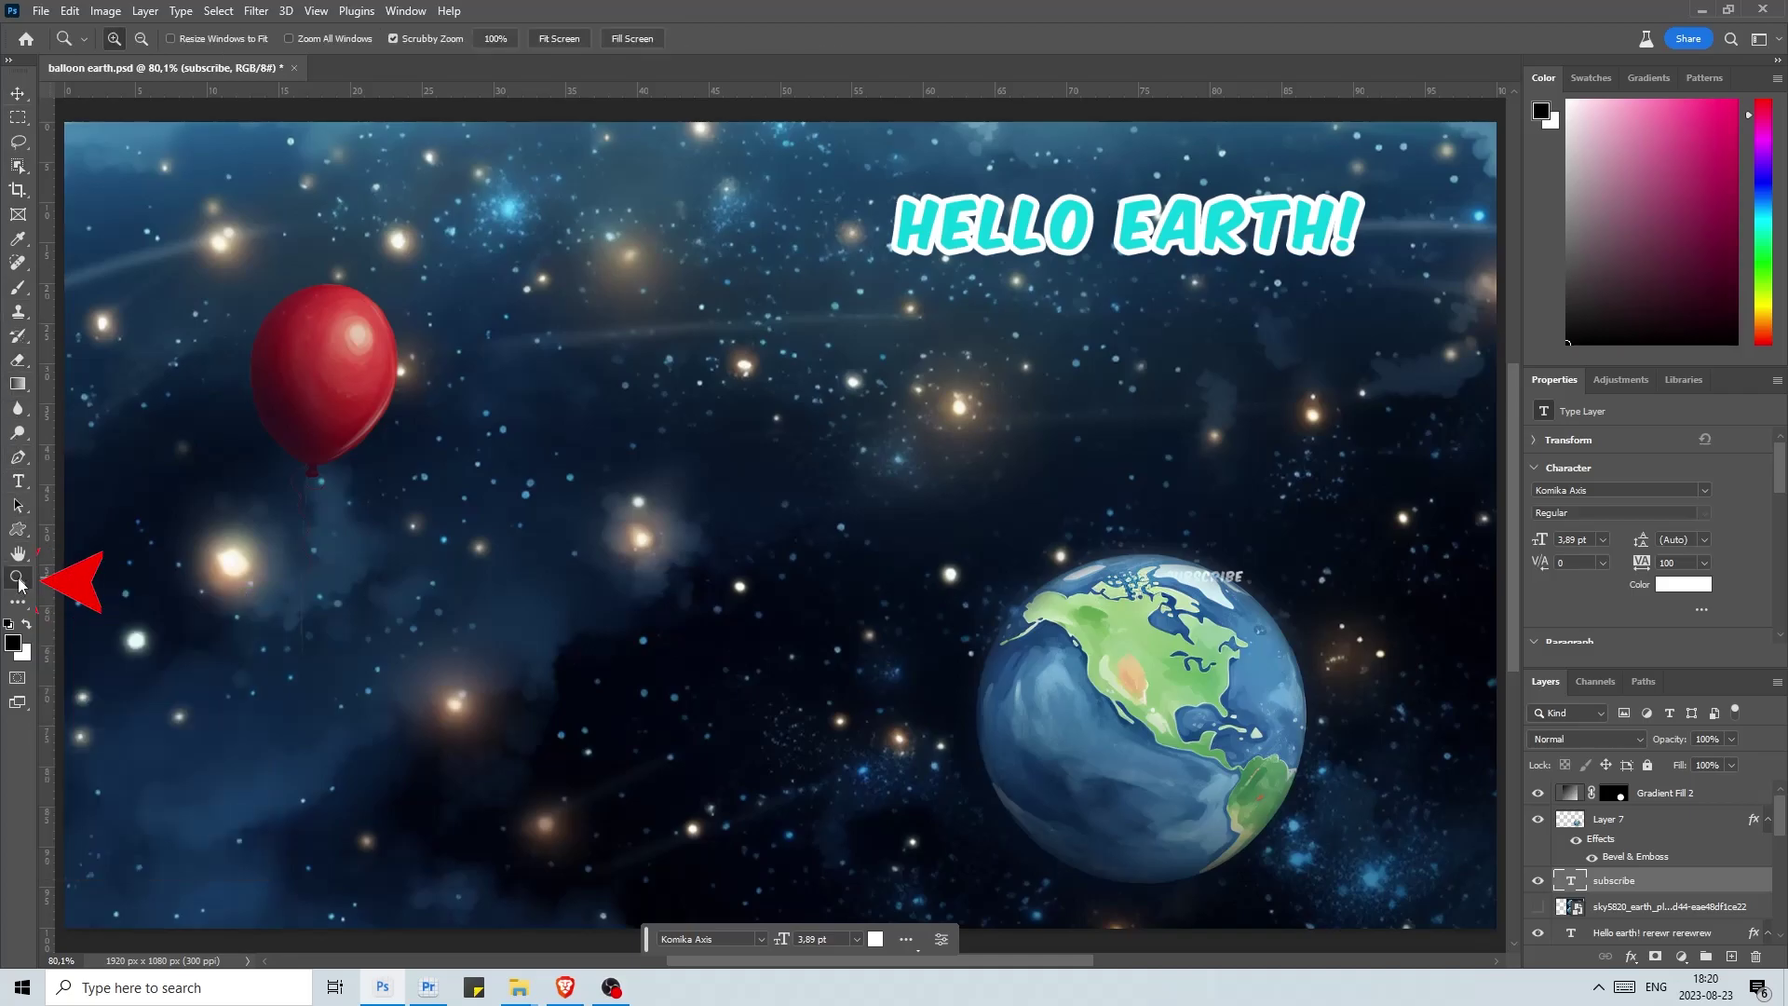
pyautogui.click(1168, 567)
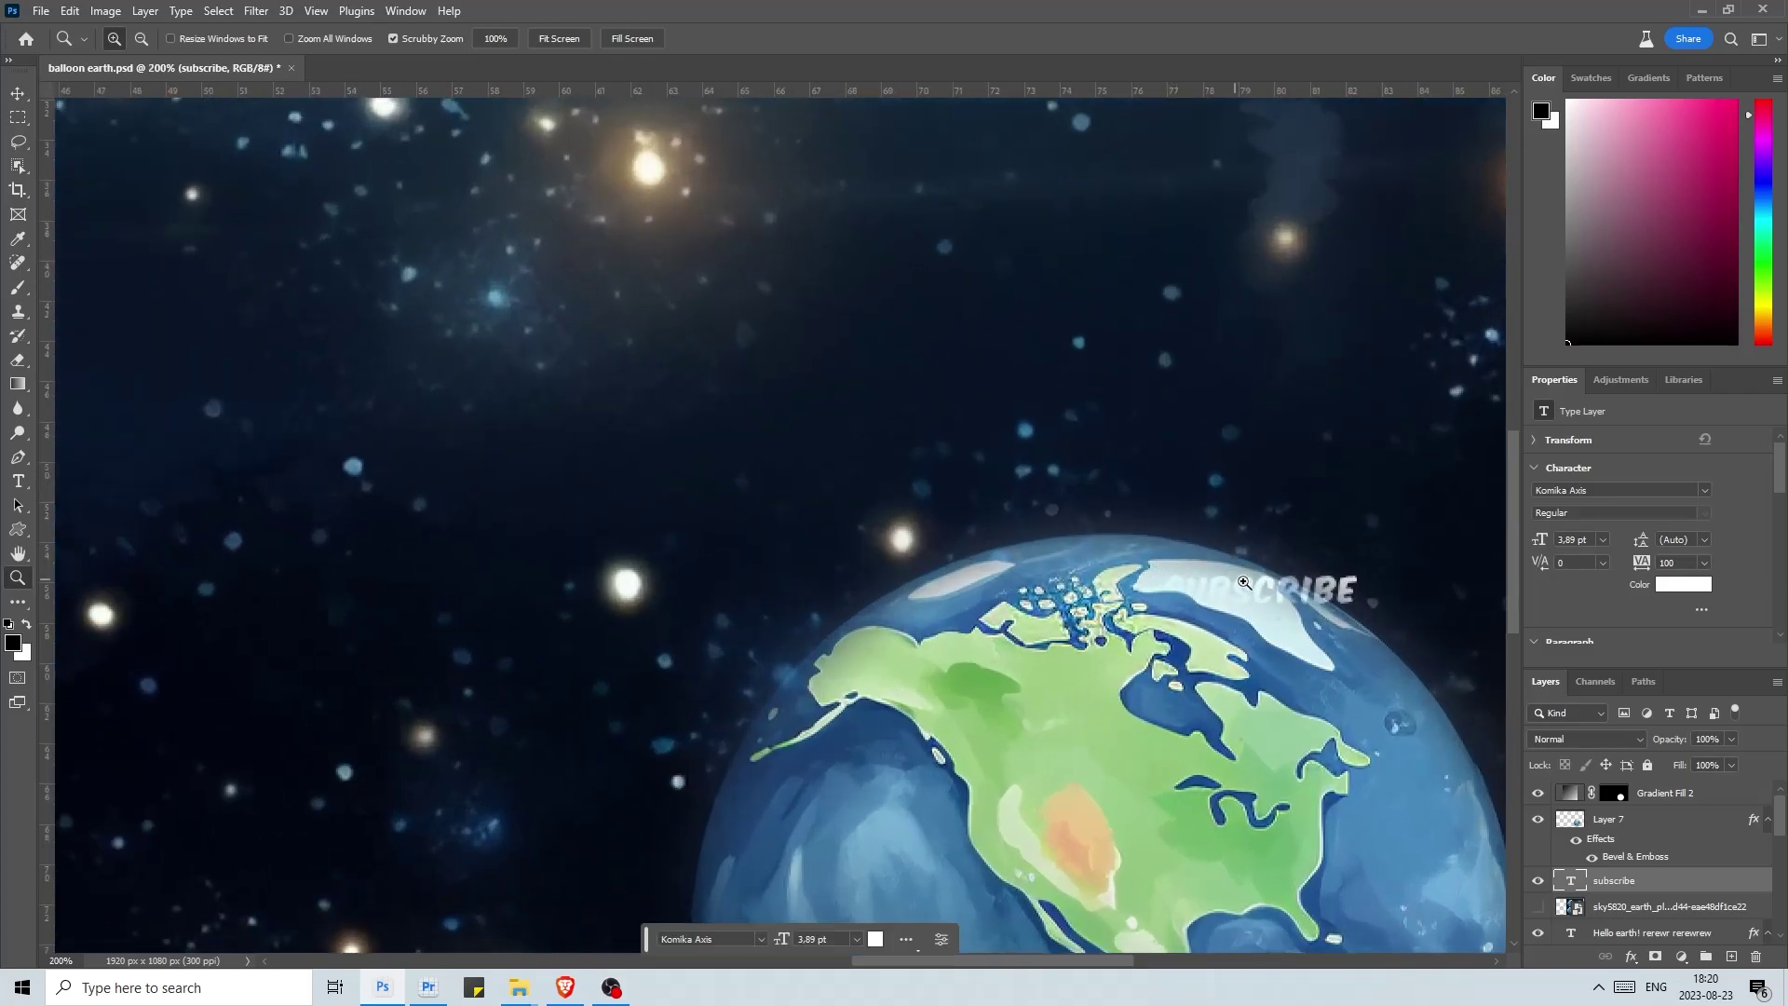
# - Try moving the subscribe text up into the sky above the earth, and undo the move
pyautogui.press('v')
pyautogui.moveTo(1365, 586); pyautogui.dragTo(1365, 328)
pyautogui.hotkey('ctrl', 'z')
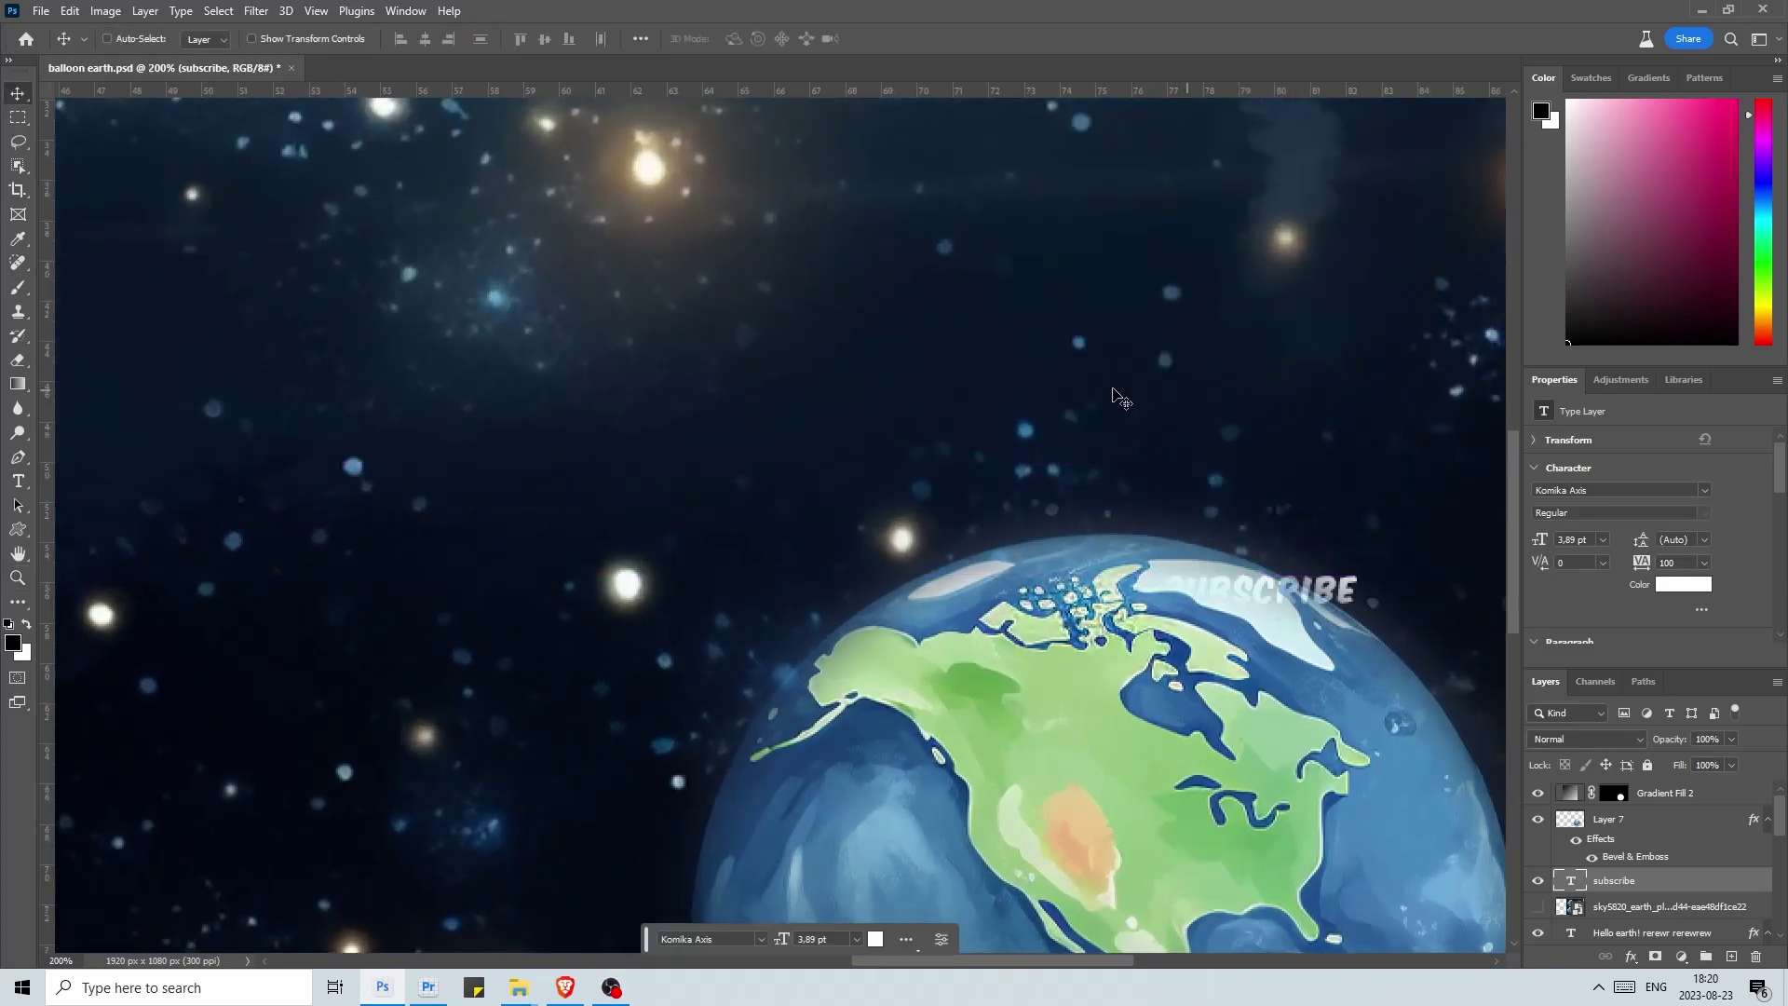
# - Zoom out from the earth to 66.67% to view the wider scene
pyautogui.press('z')
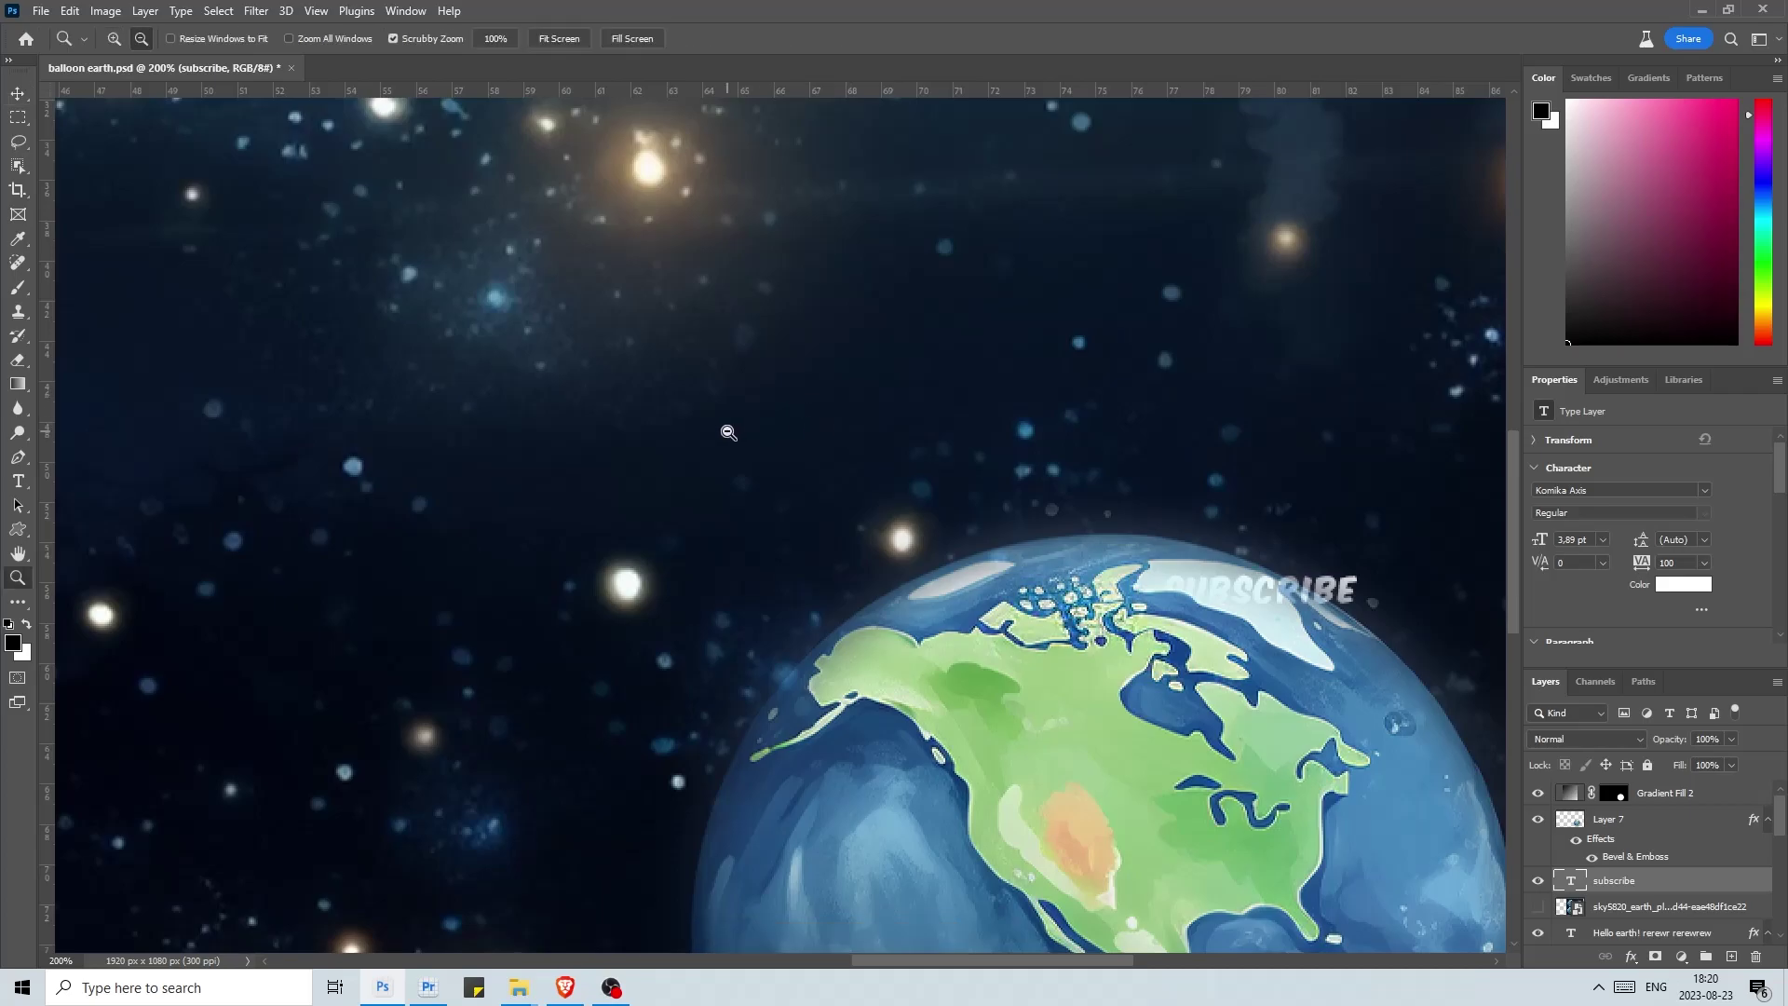
pyautogui.keyDown('alt'); pyautogui.click(727, 432); pyautogui.keyUp('alt')
pyautogui.keyDown('alt'); pyautogui.click(727, 432); pyautogui.keyUp('alt')
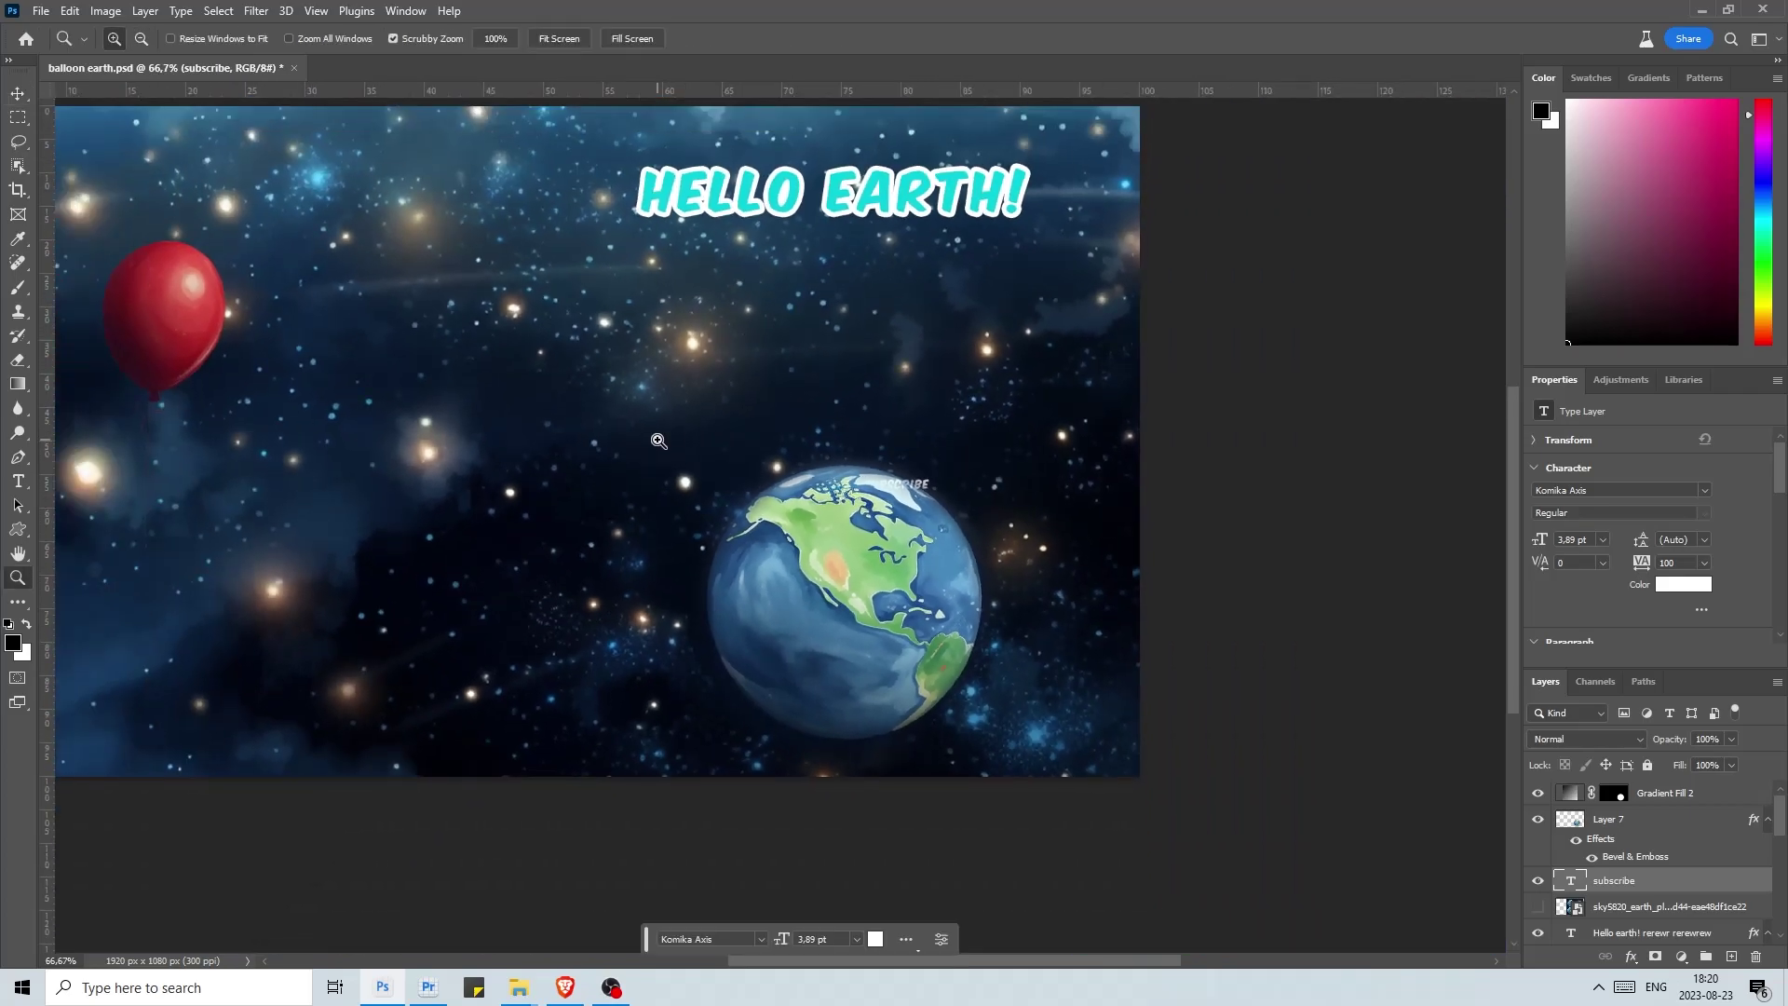
pyautogui.moveTo(659, 440); pyautogui.dragTo(664, 450)
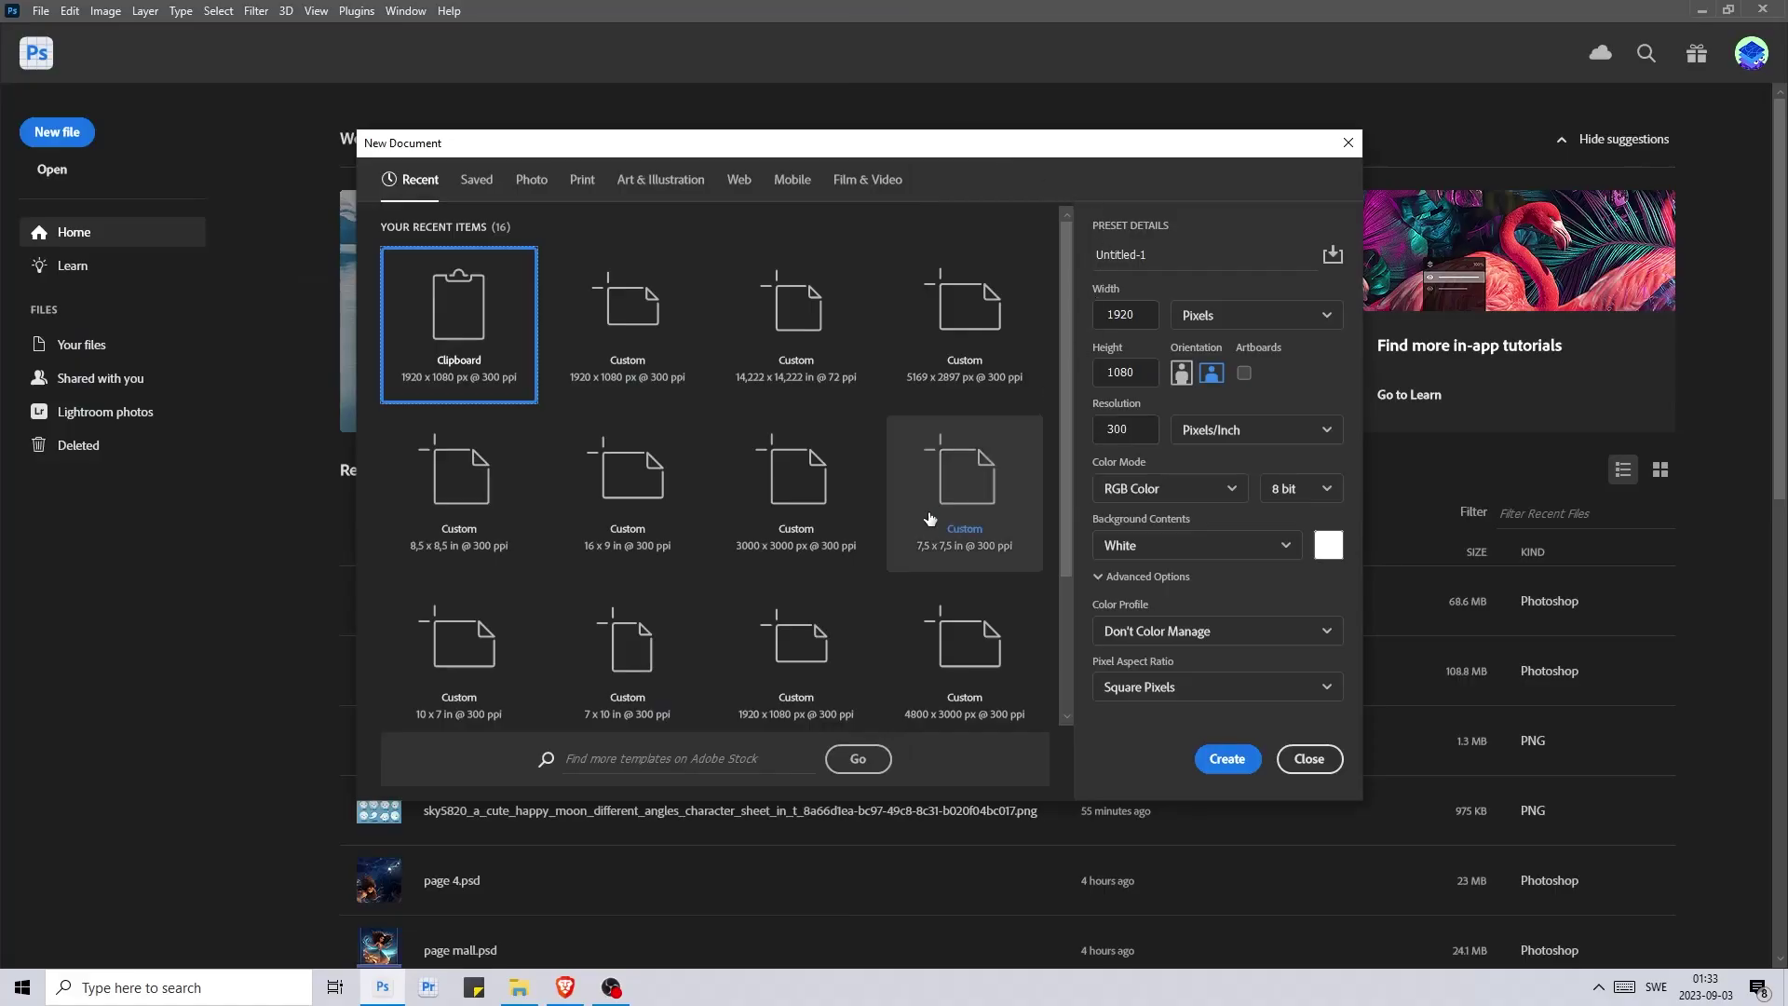
# - Create a new 1920 x 1080 px document at 300 pixels/inch with RGB Color and a white background
pyautogui.click(1144, 316)
pyautogui.doubleClick(1135, 373)
pyautogui.click(1145, 429)
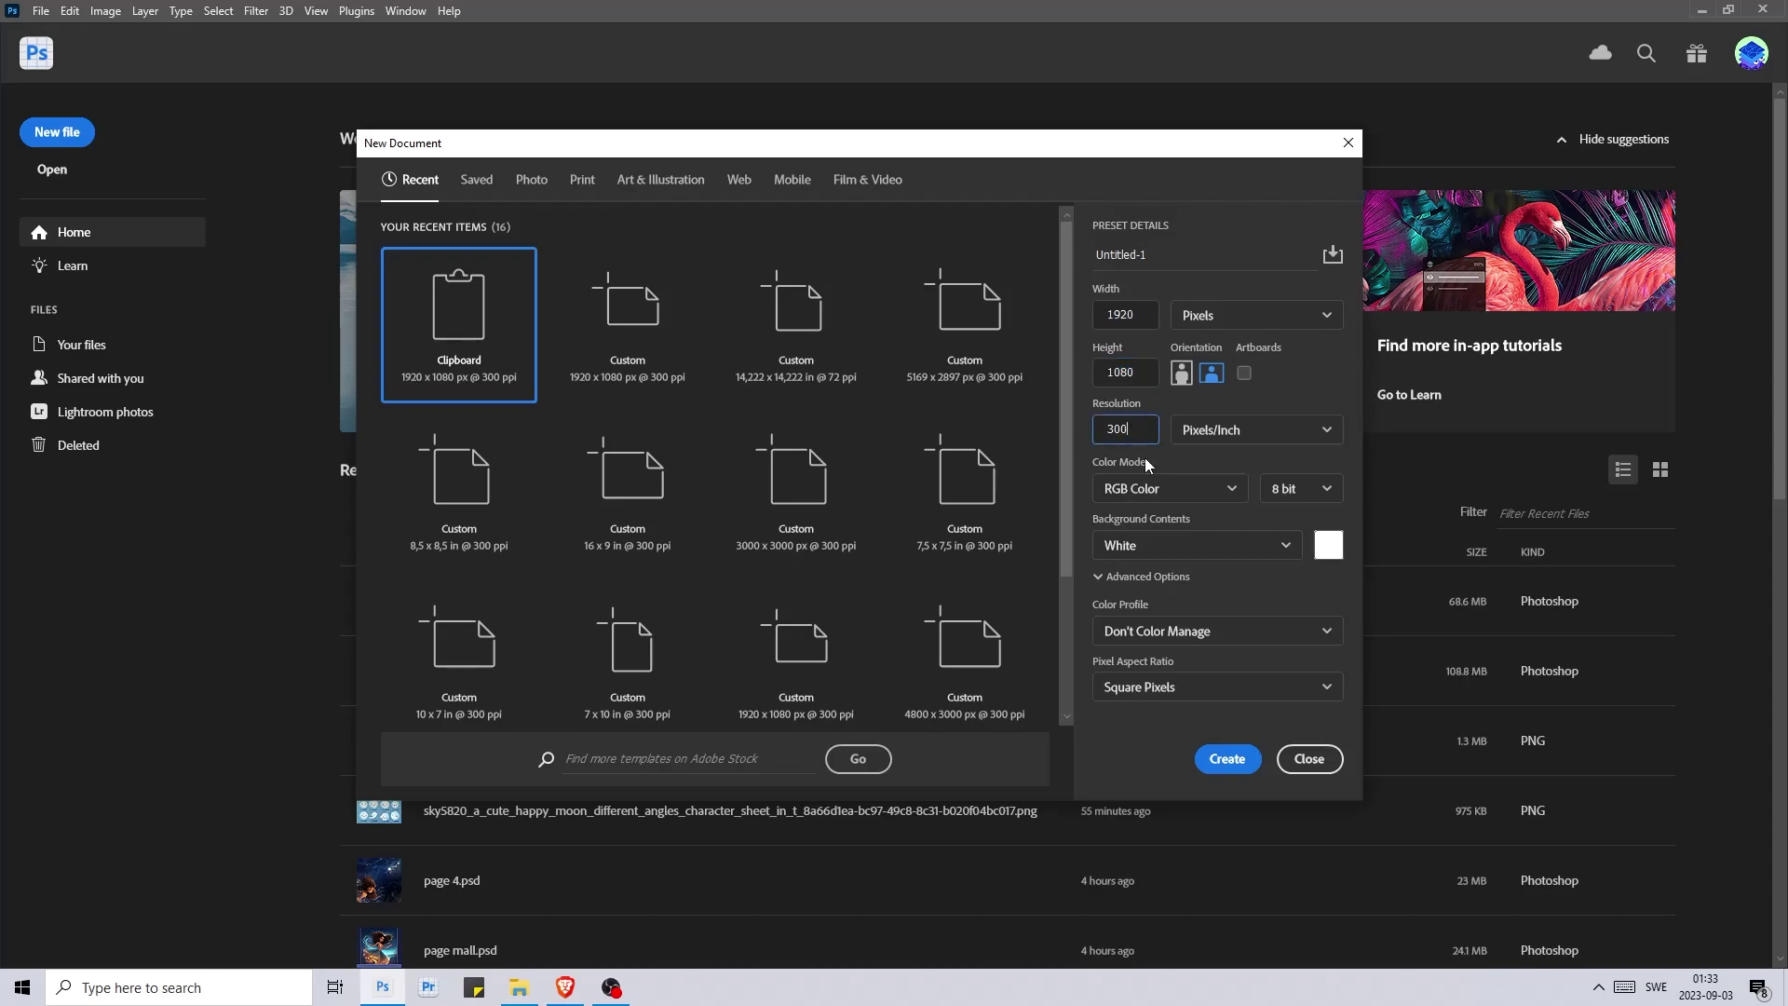
pyautogui.click(1227, 760)
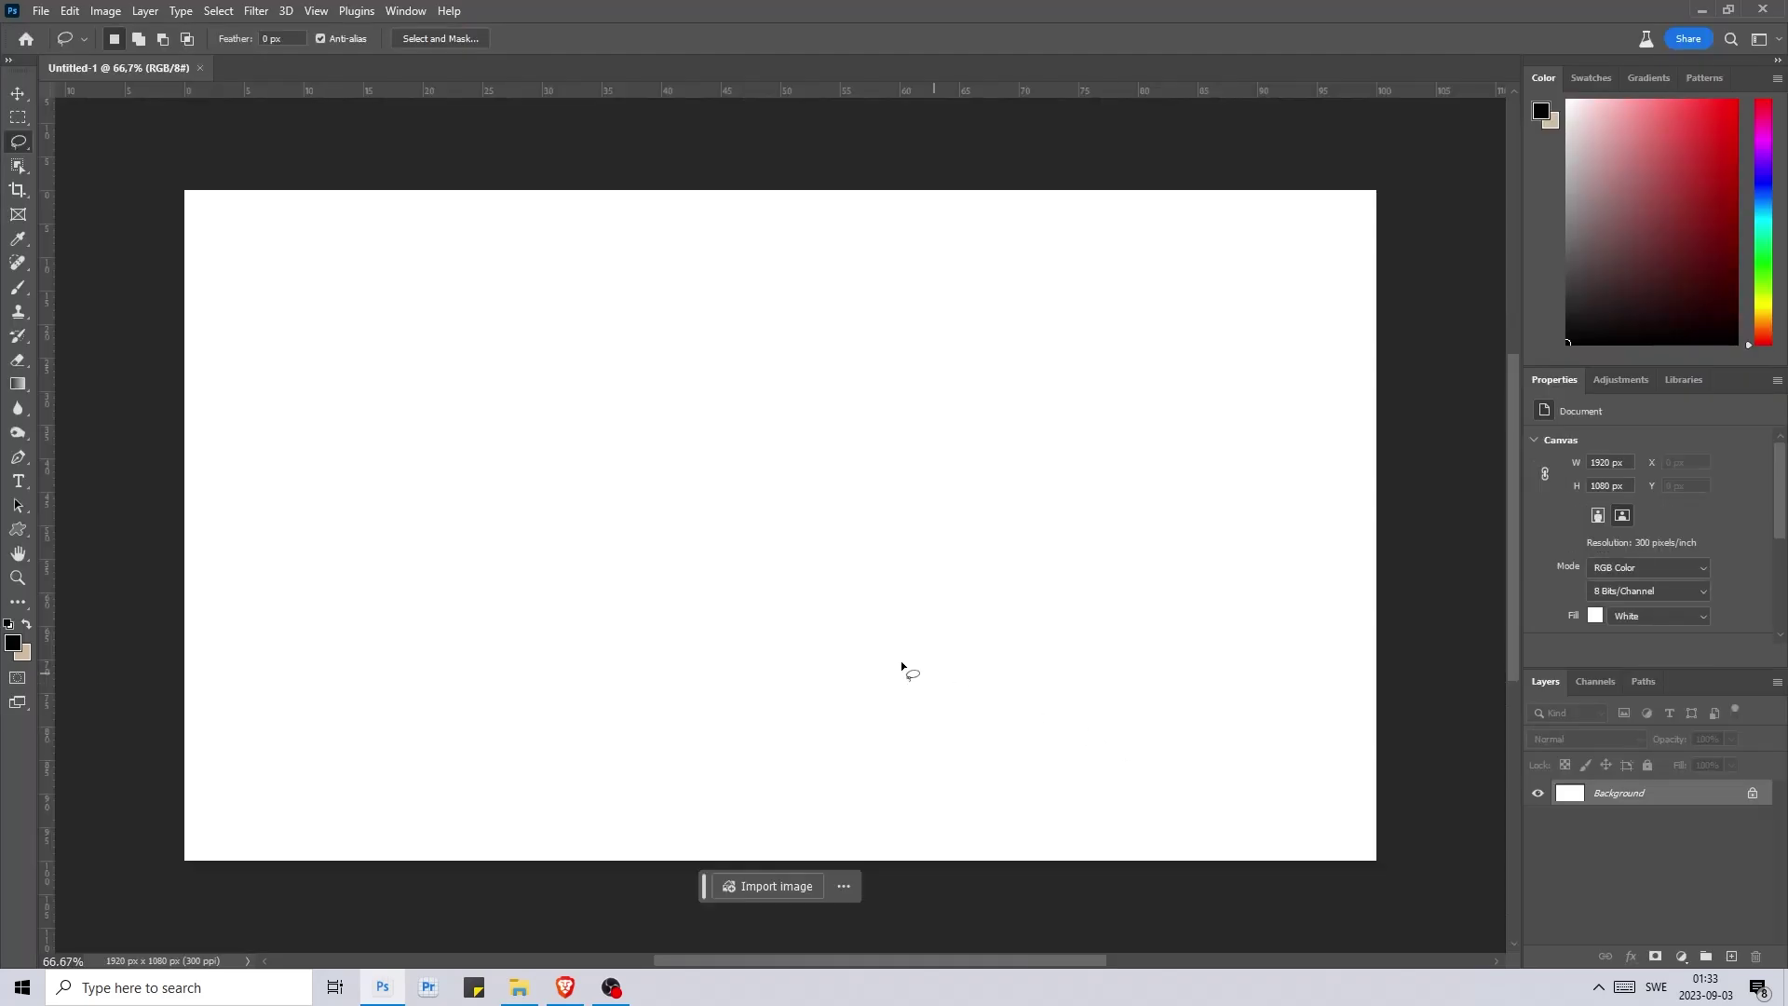
# - Place the cute red balloon character sheet image from the MidJourney + Photoshop Course folder in File Explorer onto the canvas
pyautogui.click(537, 968)
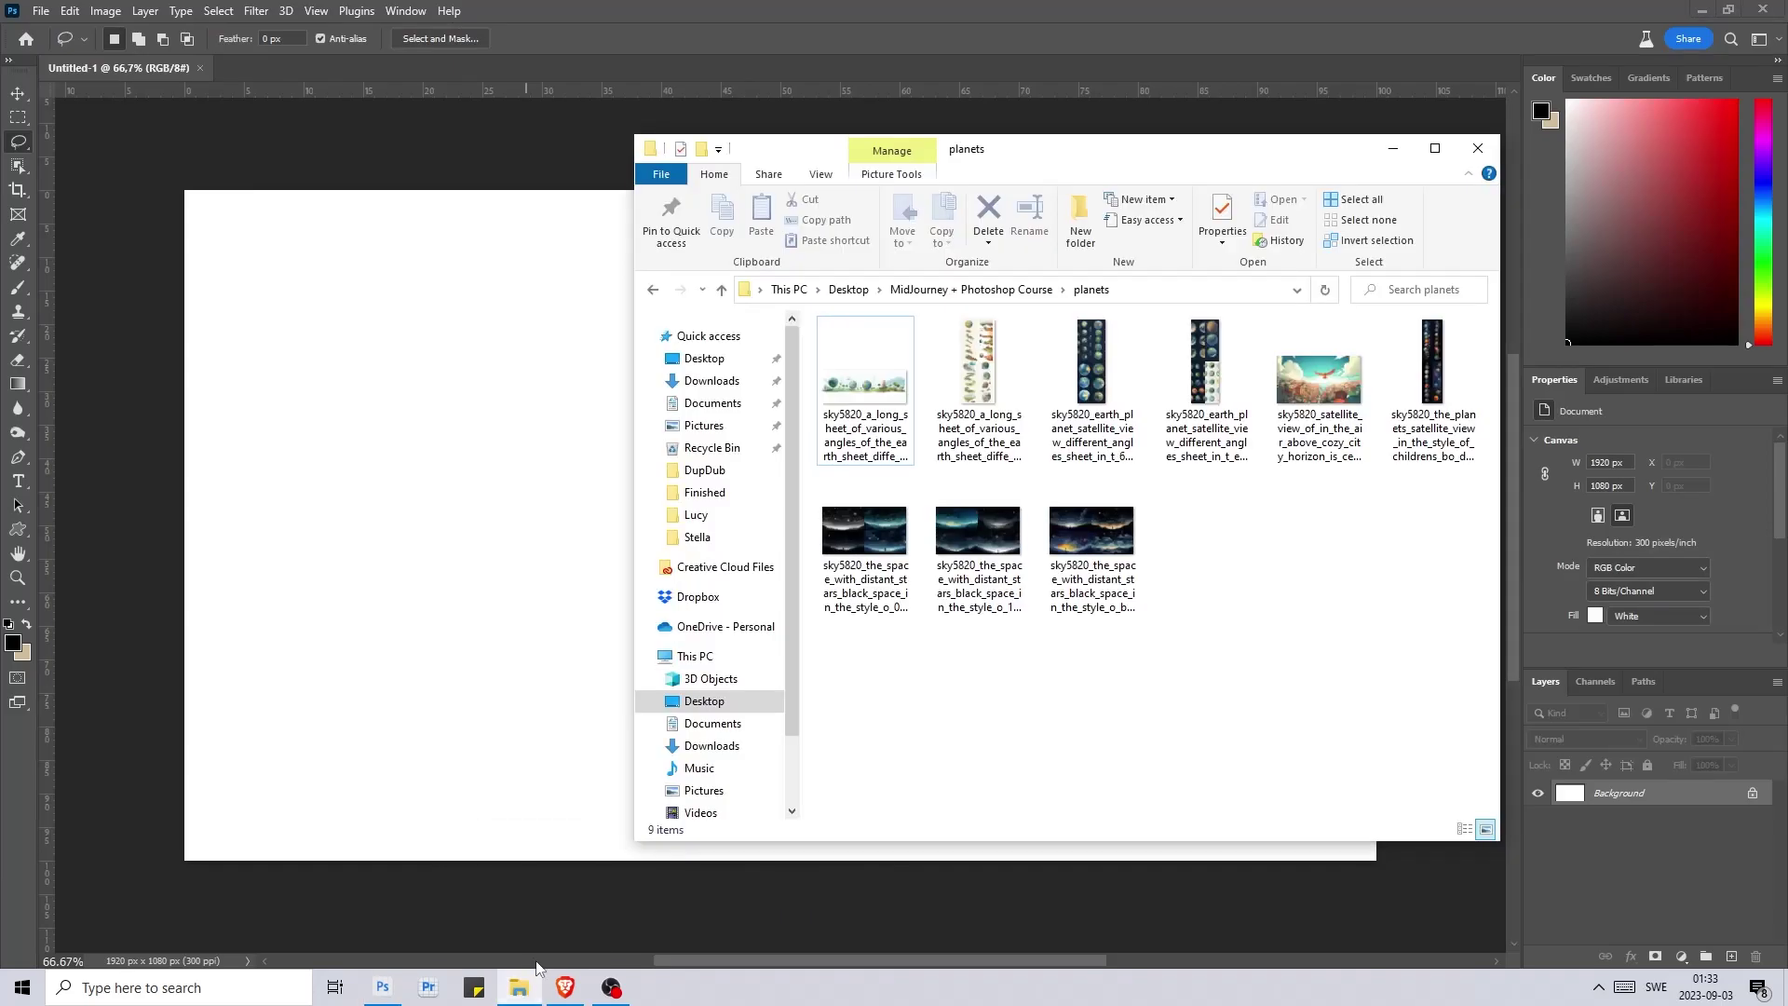
pyautogui.click(1024, 292)
pyautogui.doubleClick(969, 335)
pyautogui.moveTo(864, 540); pyautogui.dragTo(515, 487)
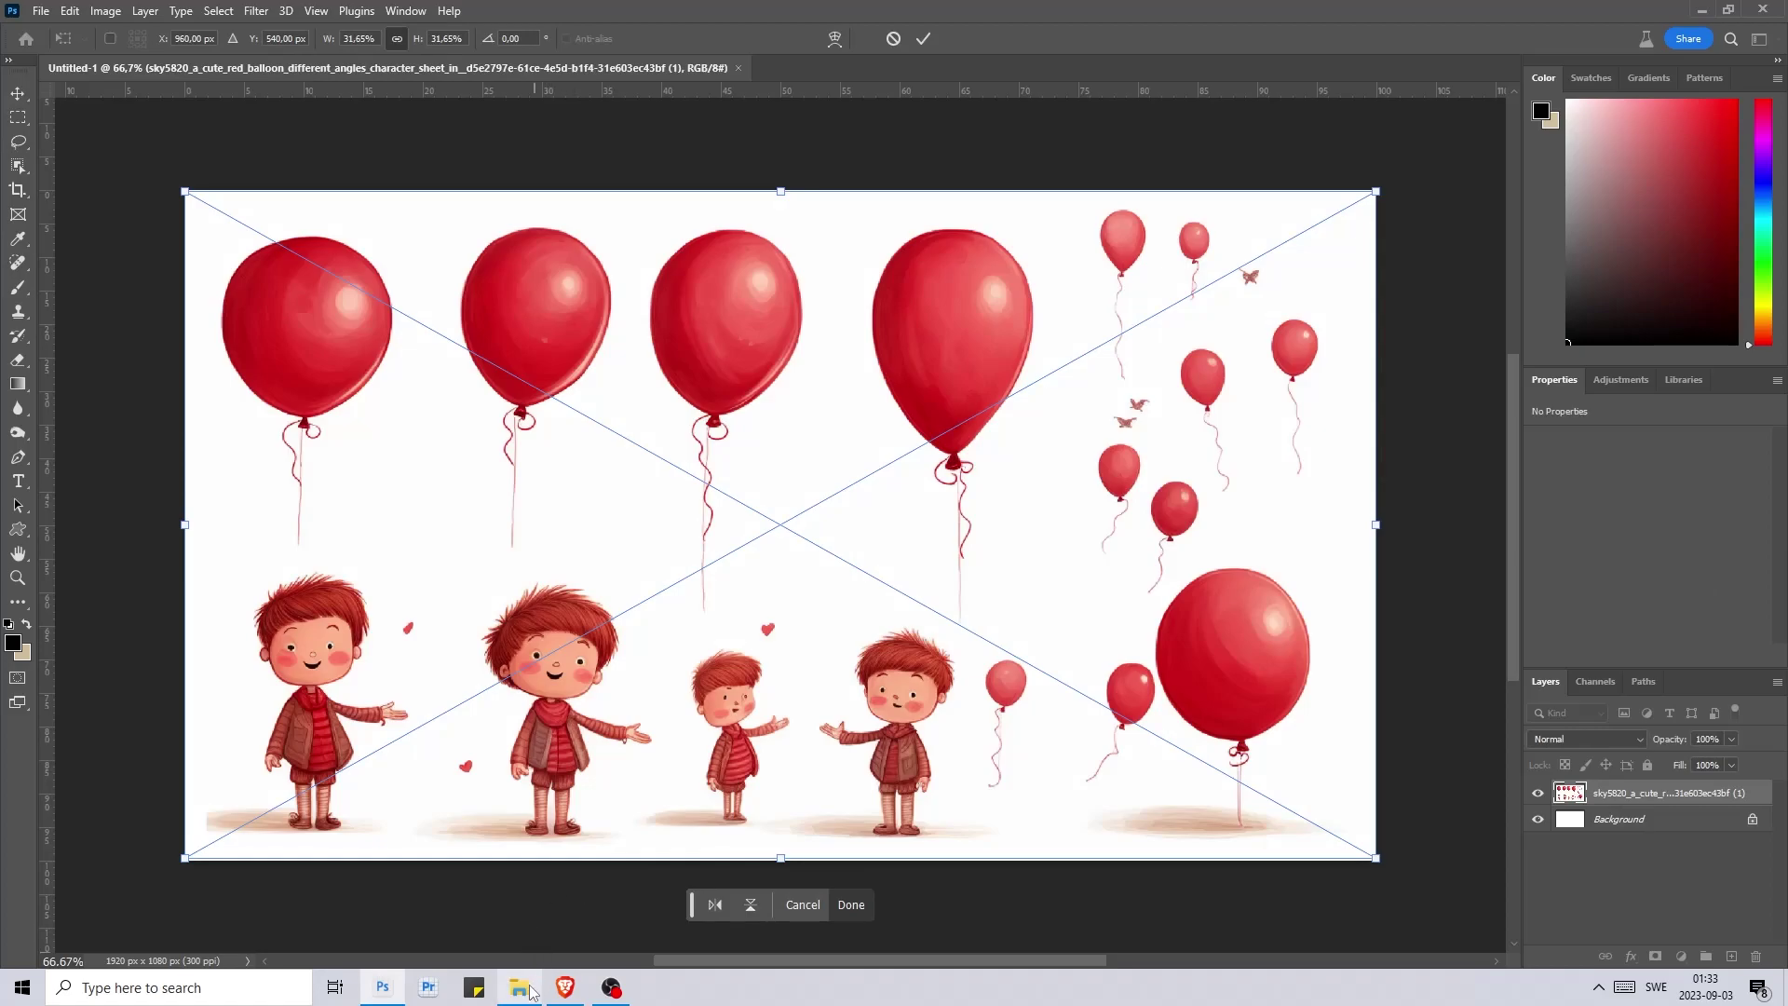
pyautogui.press('Return')
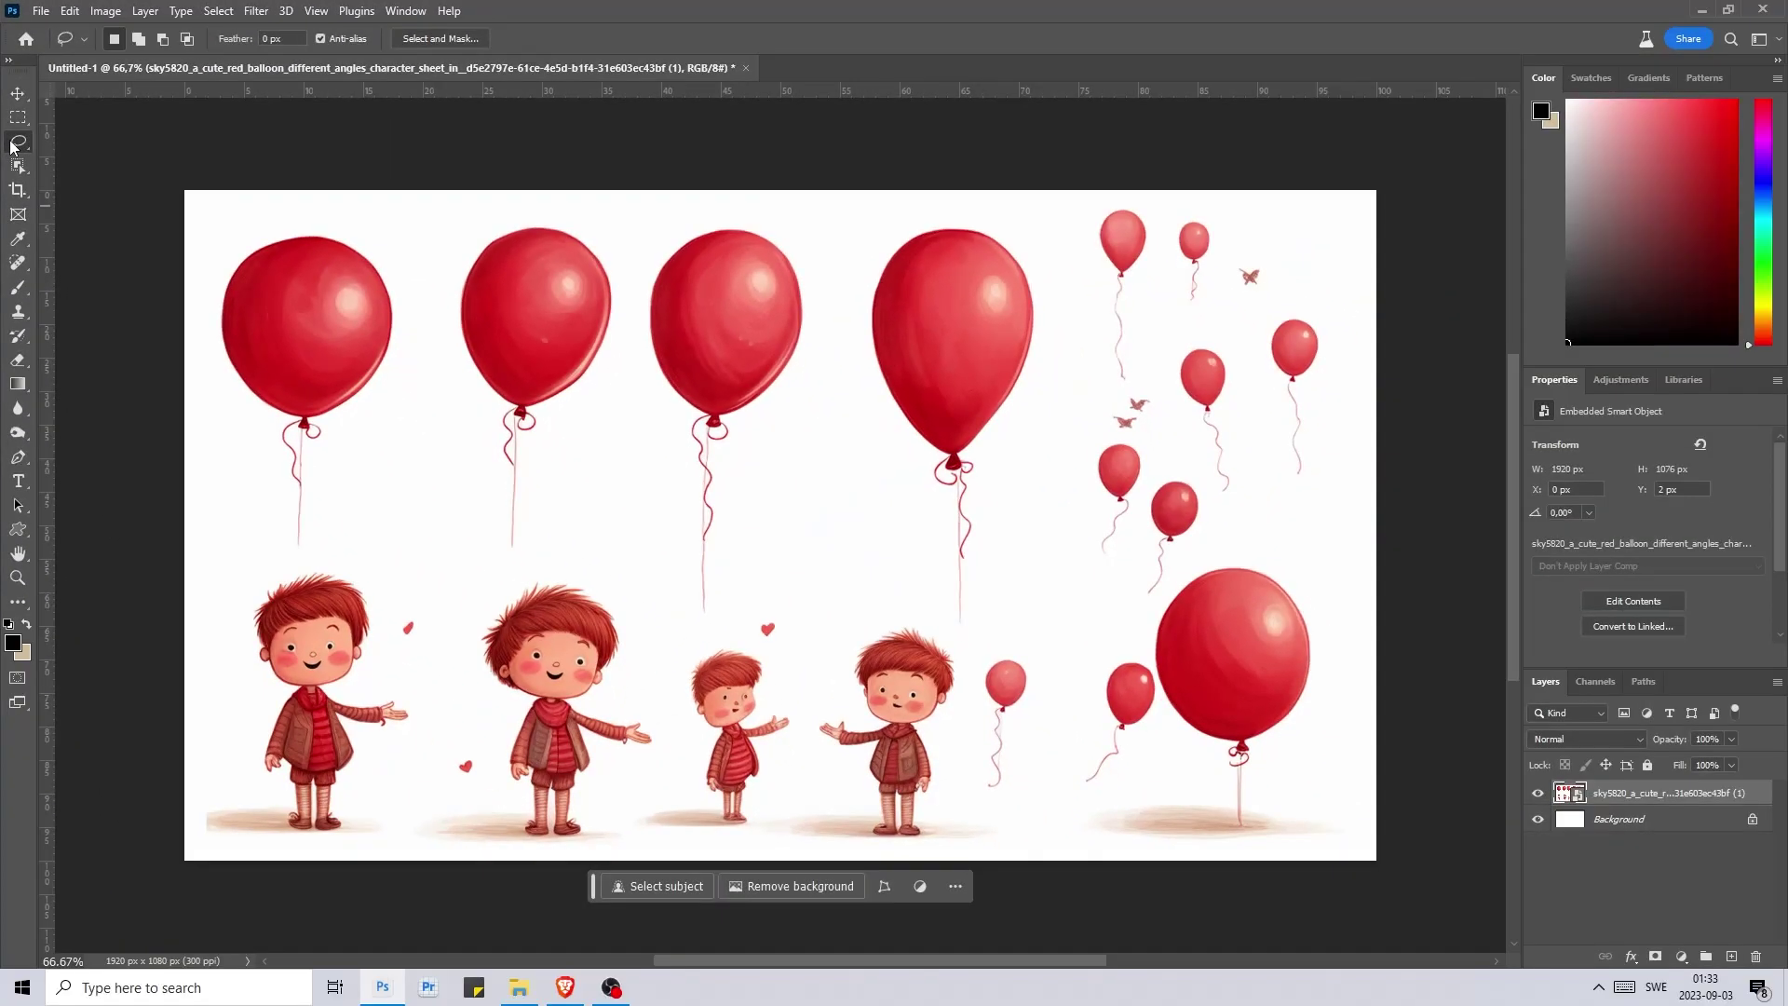
# - Draw a freehand Lasso selection around the third large balloon in the upper row, including its string
pyautogui.moveTo(711, 633); pyautogui.dragTo(736, 461)
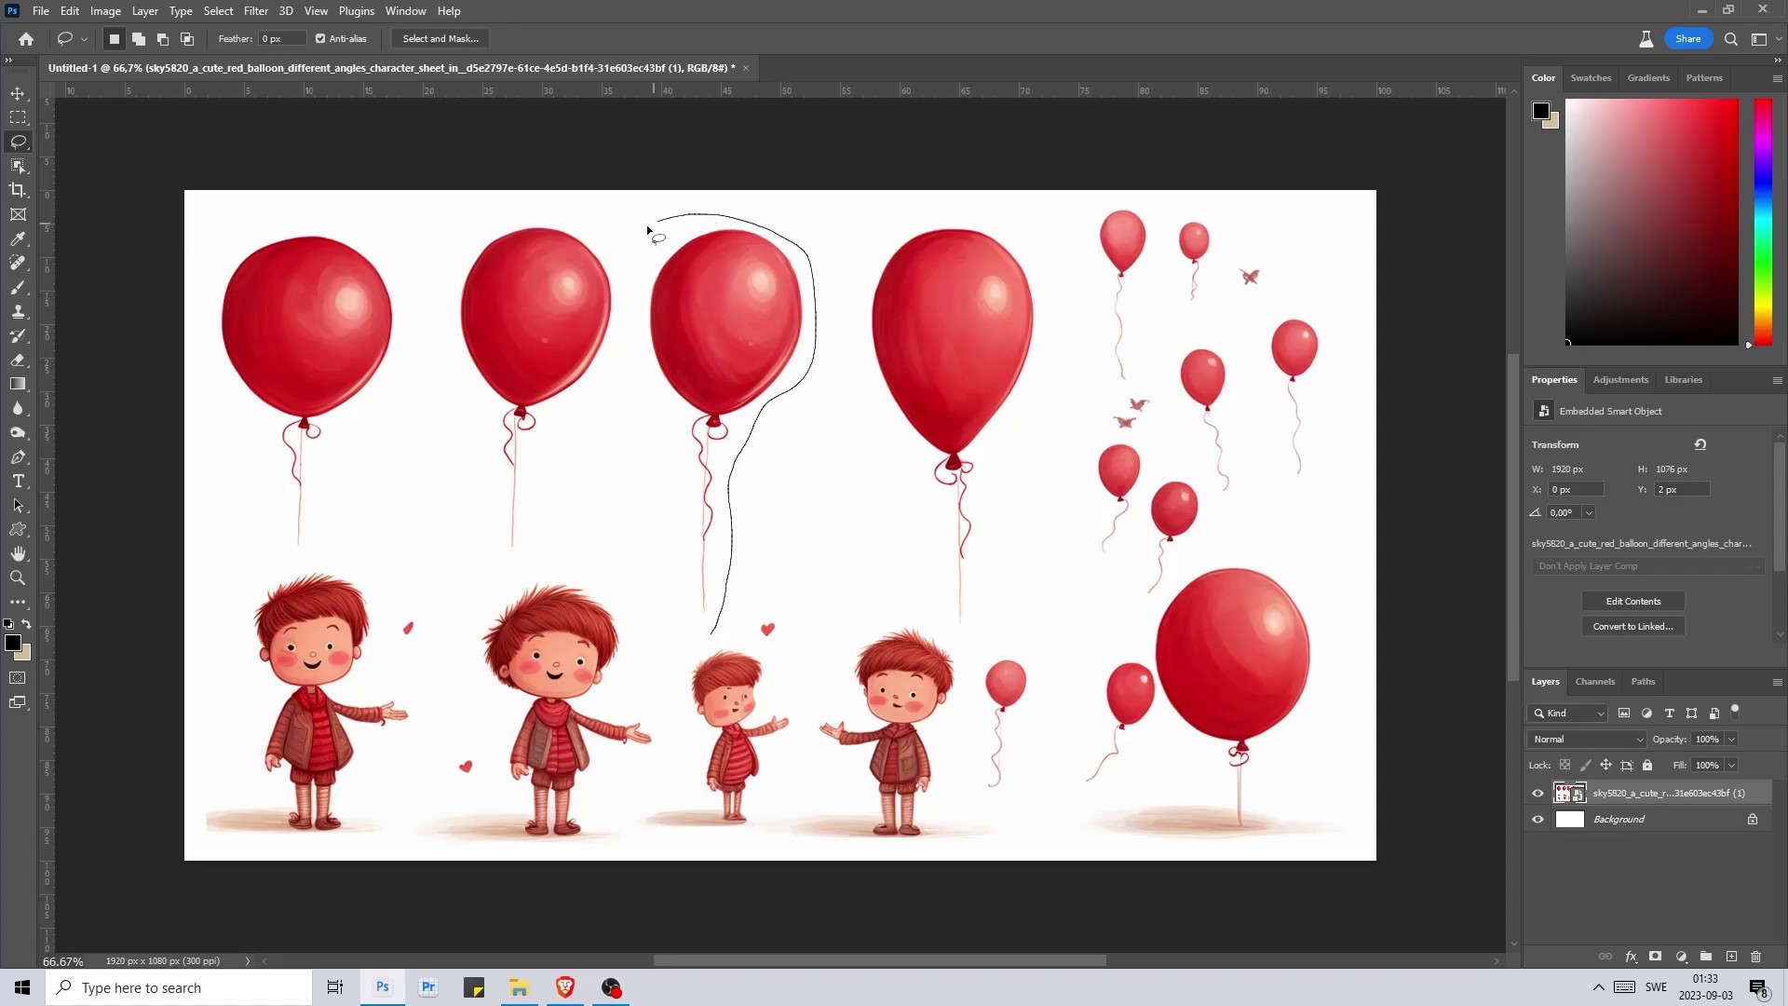
pyautogui.moveTo(688, 619); pyautogui.dragTo(706, 641)
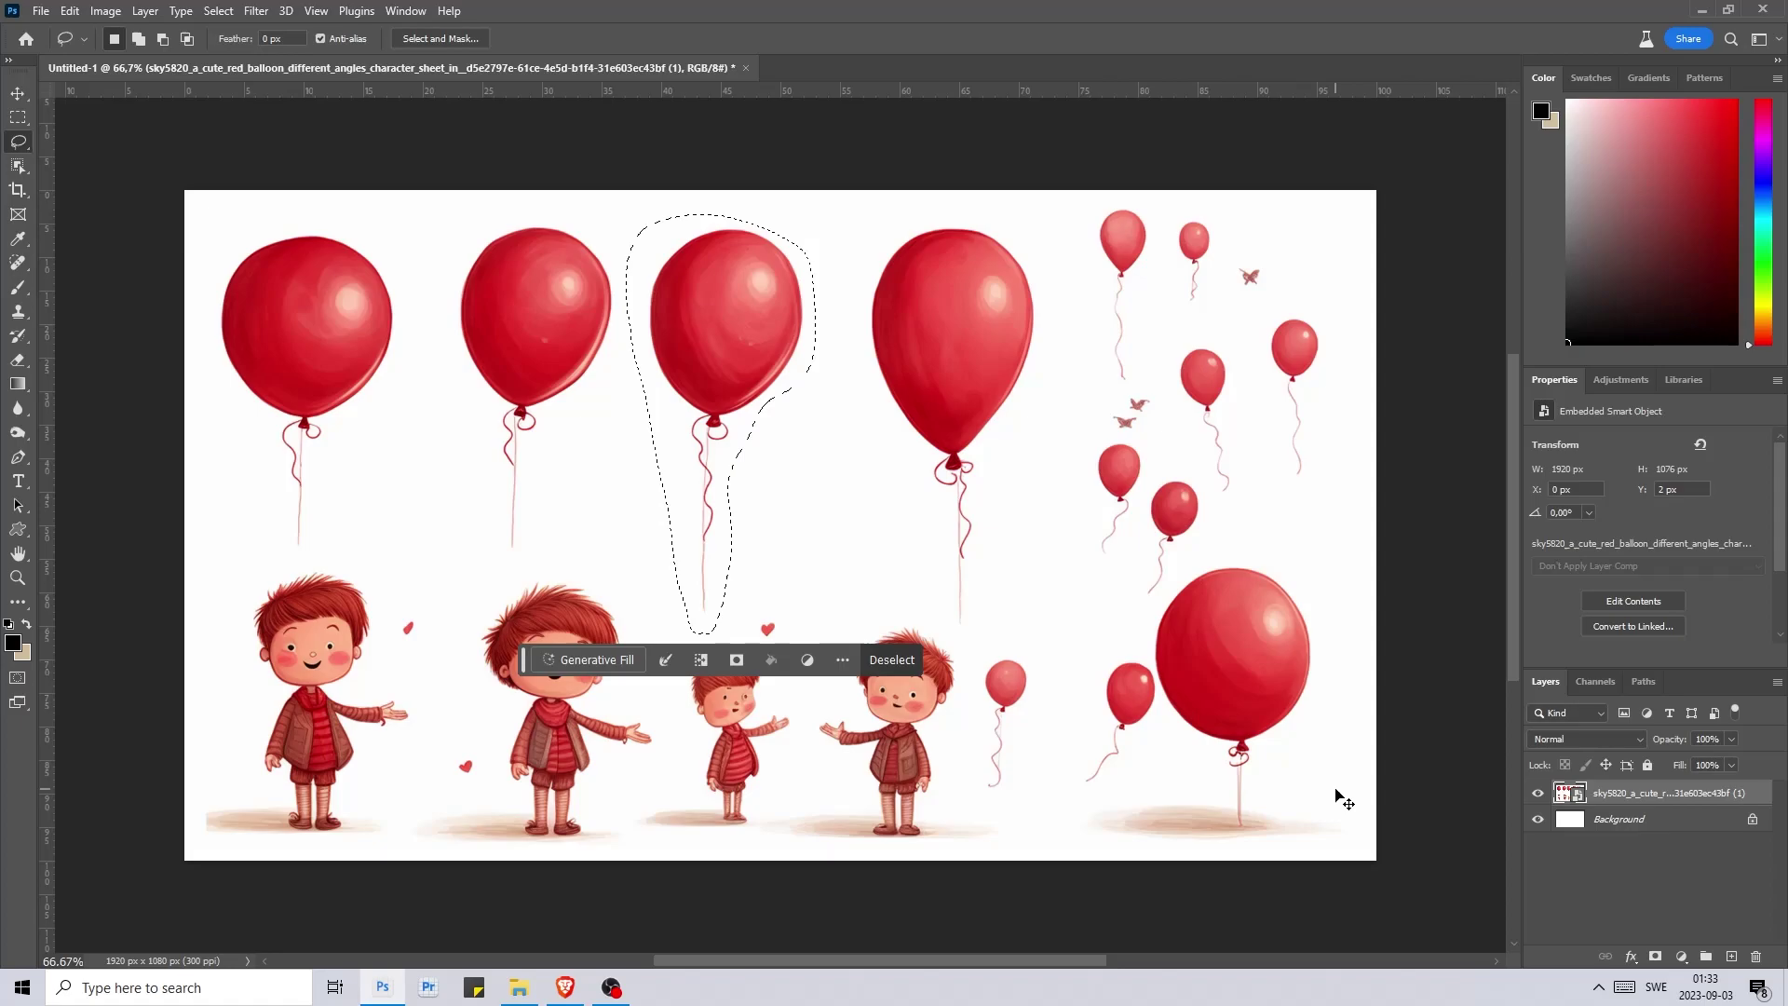
# - Copy the lassoed balloon to a new layer and hide the character sheet and Background layers
pyautogui.hotkey('ctrl', 'j')
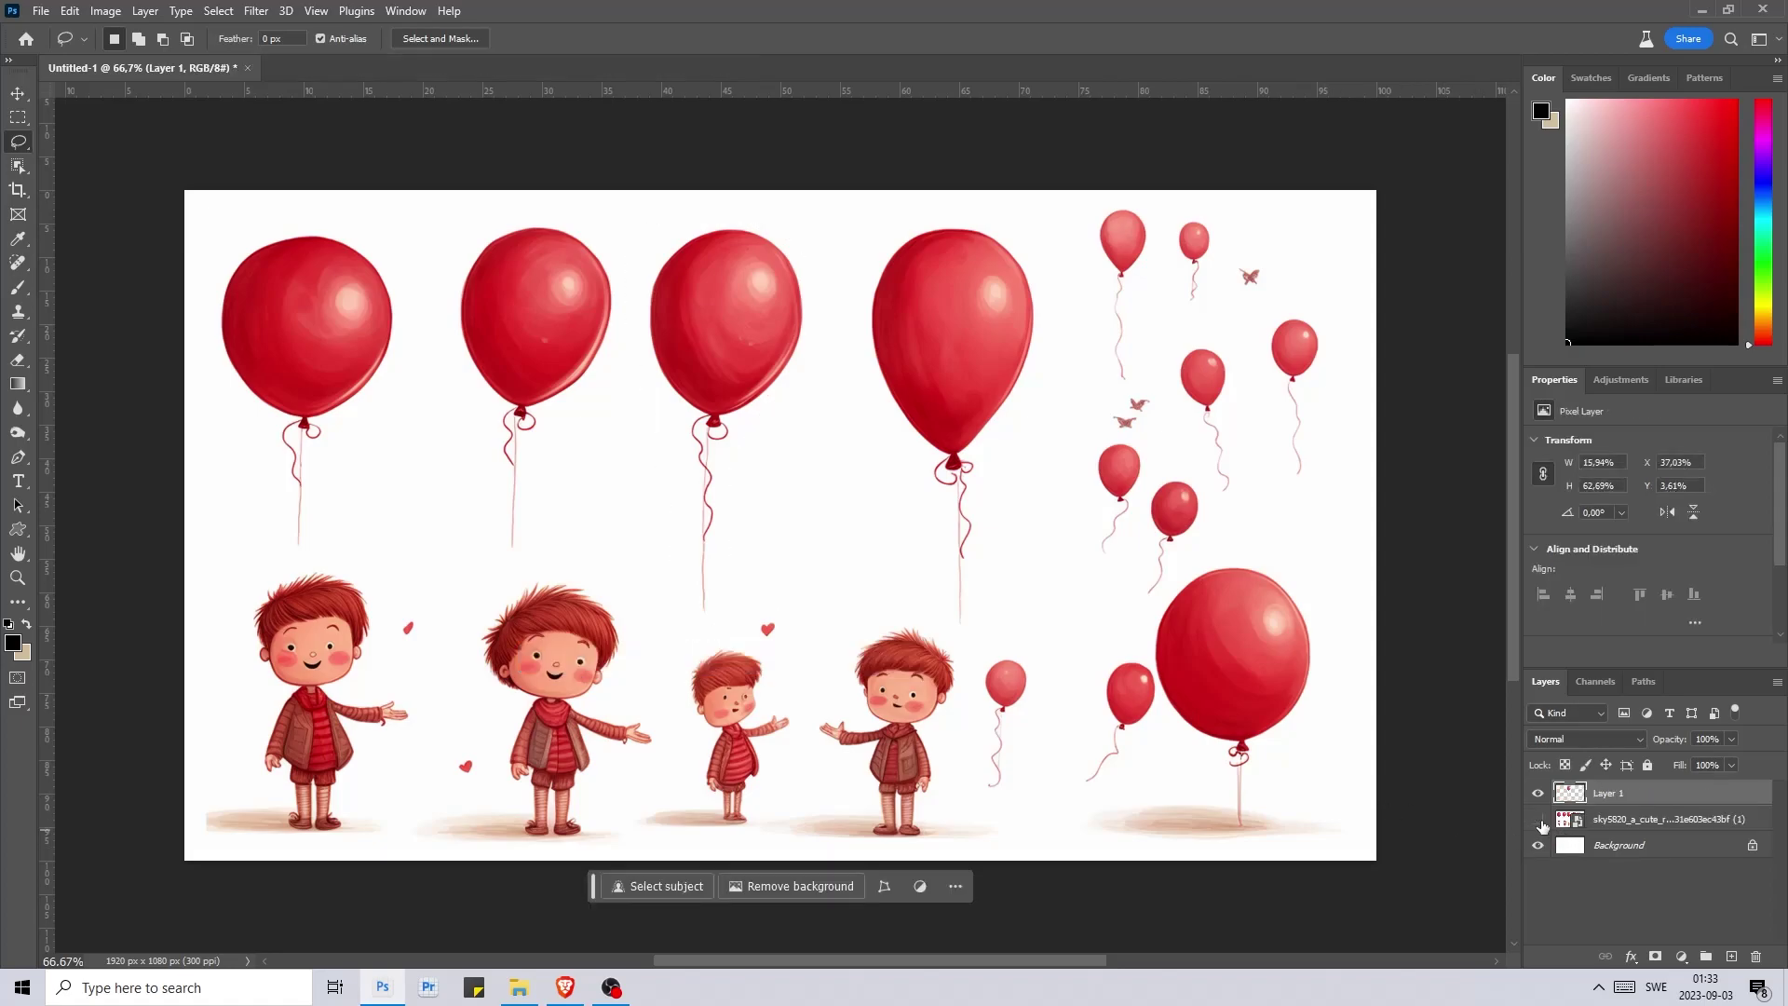
pyautogui.click(1538, 821)
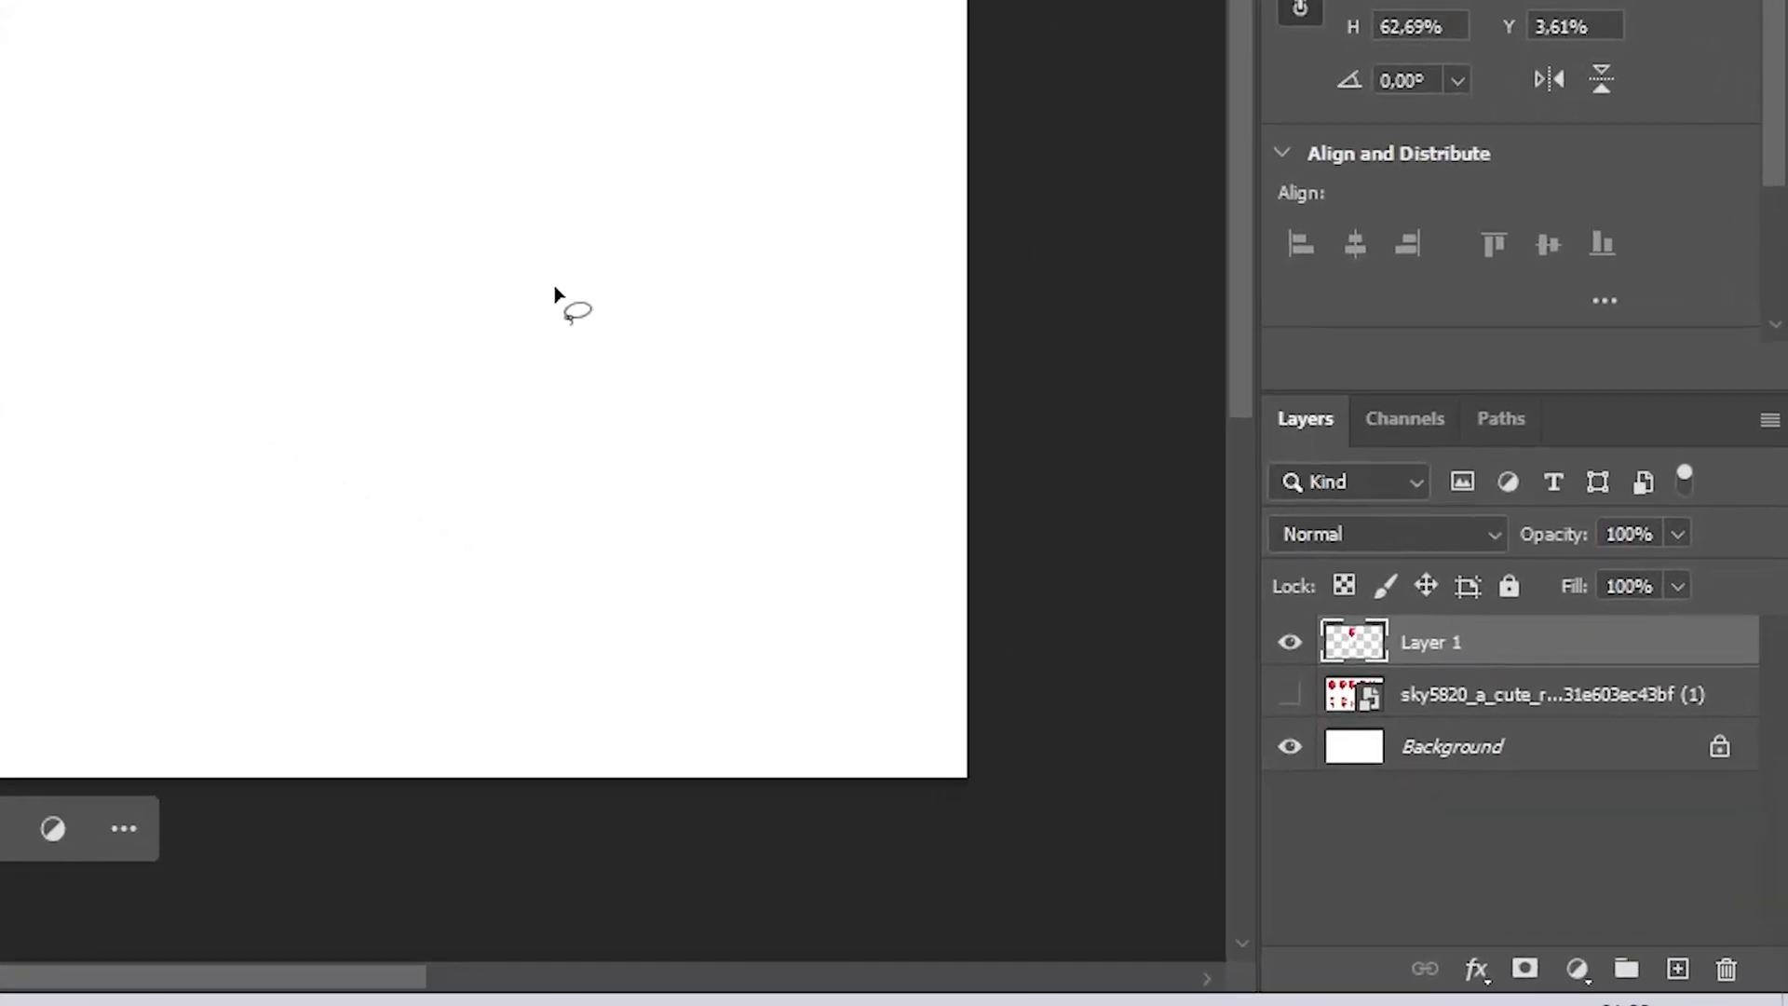
pyautogui.click(1540, 822)
pyautogui.click(1542, 825)
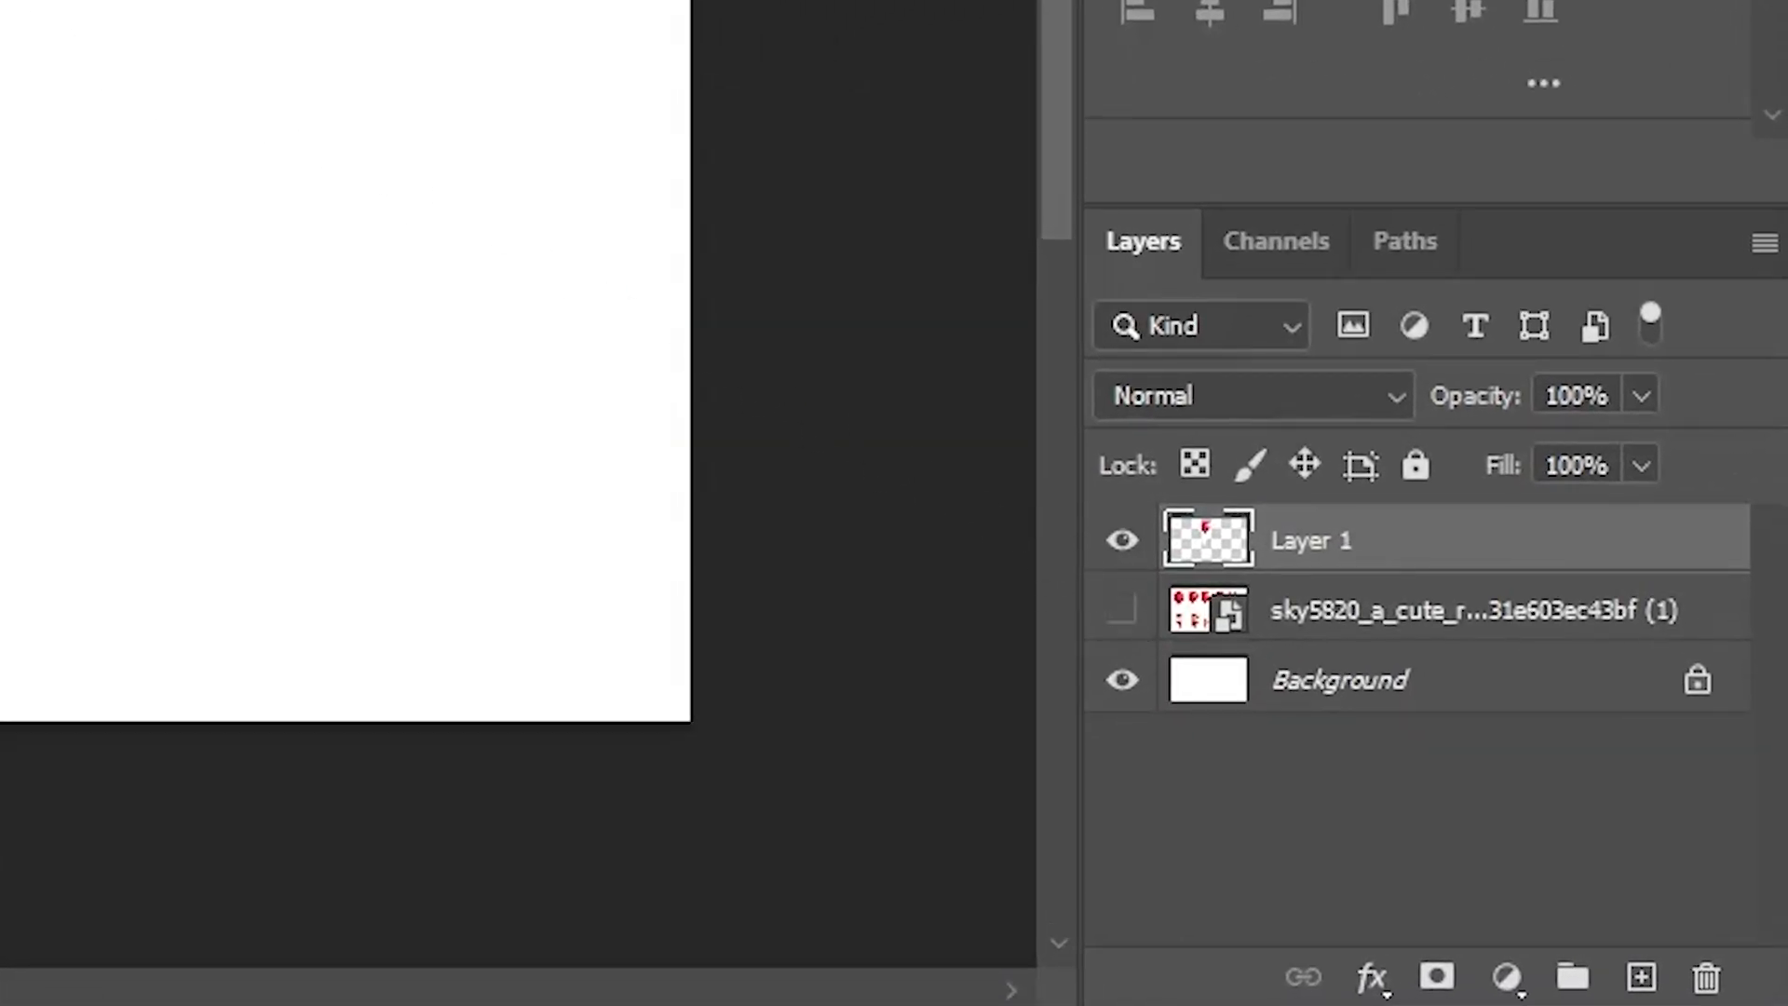
pyautogui.click(1122, 680)
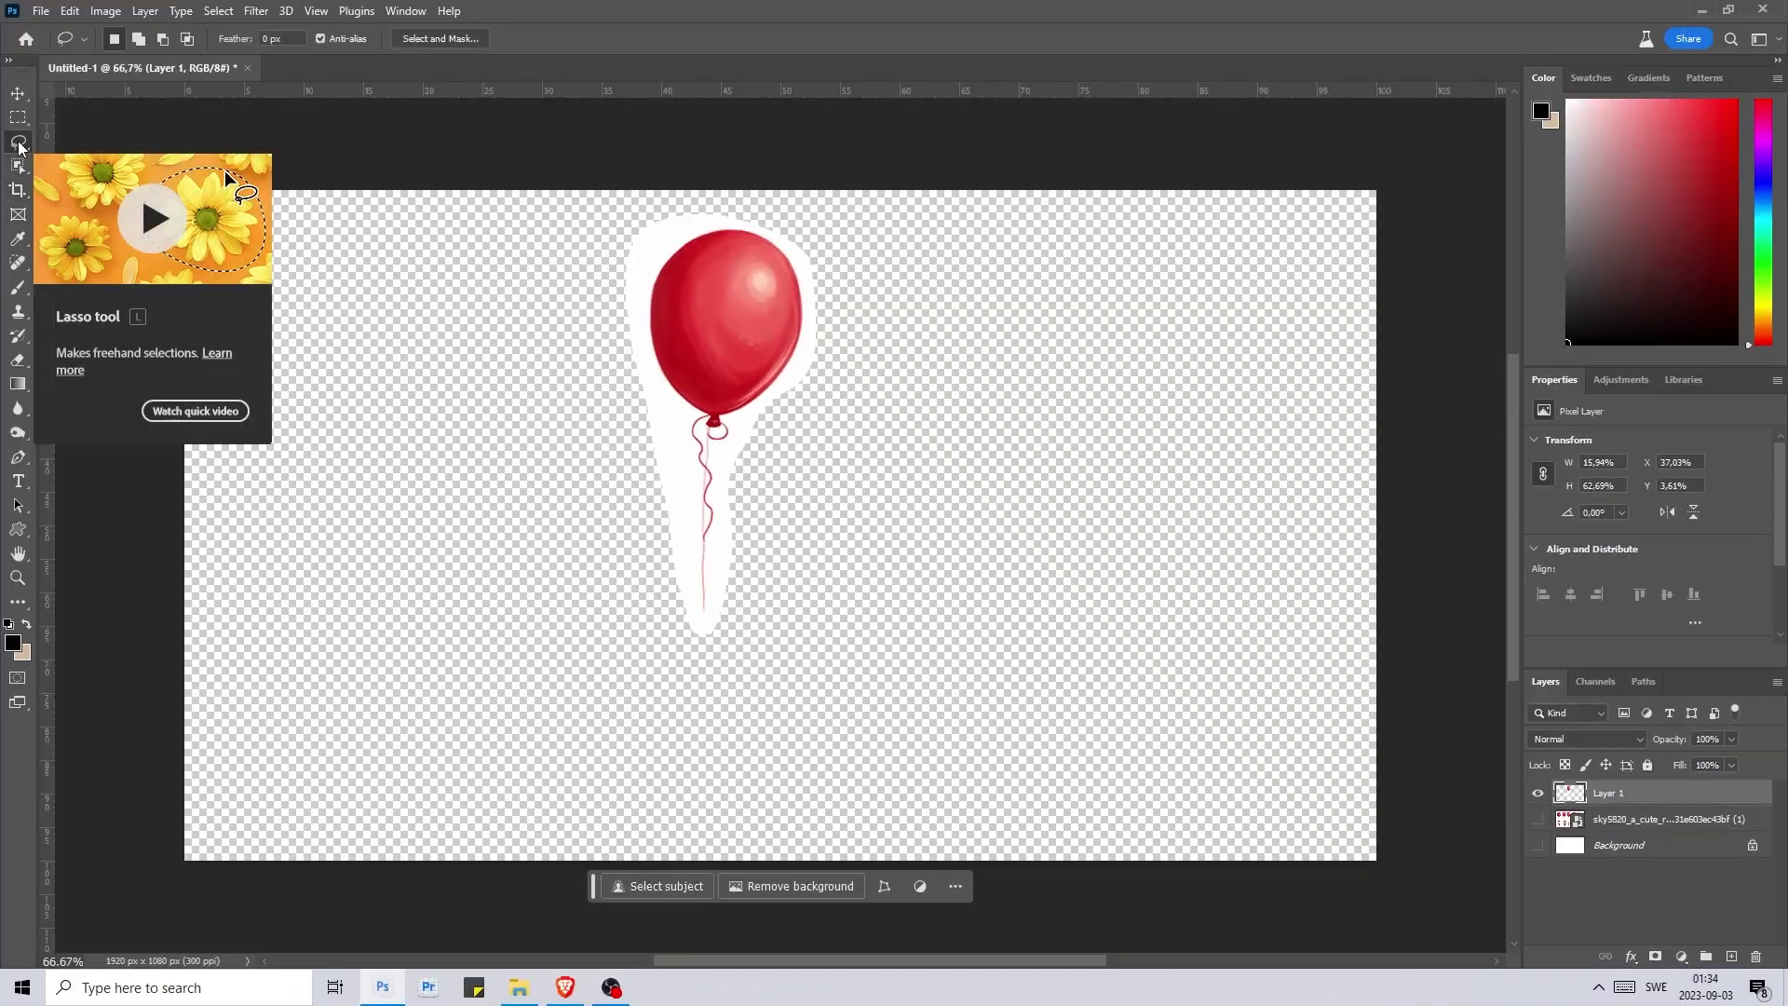
# - Select the red balloon body with the Quick Selection tool and move the contextual task bar away from it
pyautogui.click(18, 165)
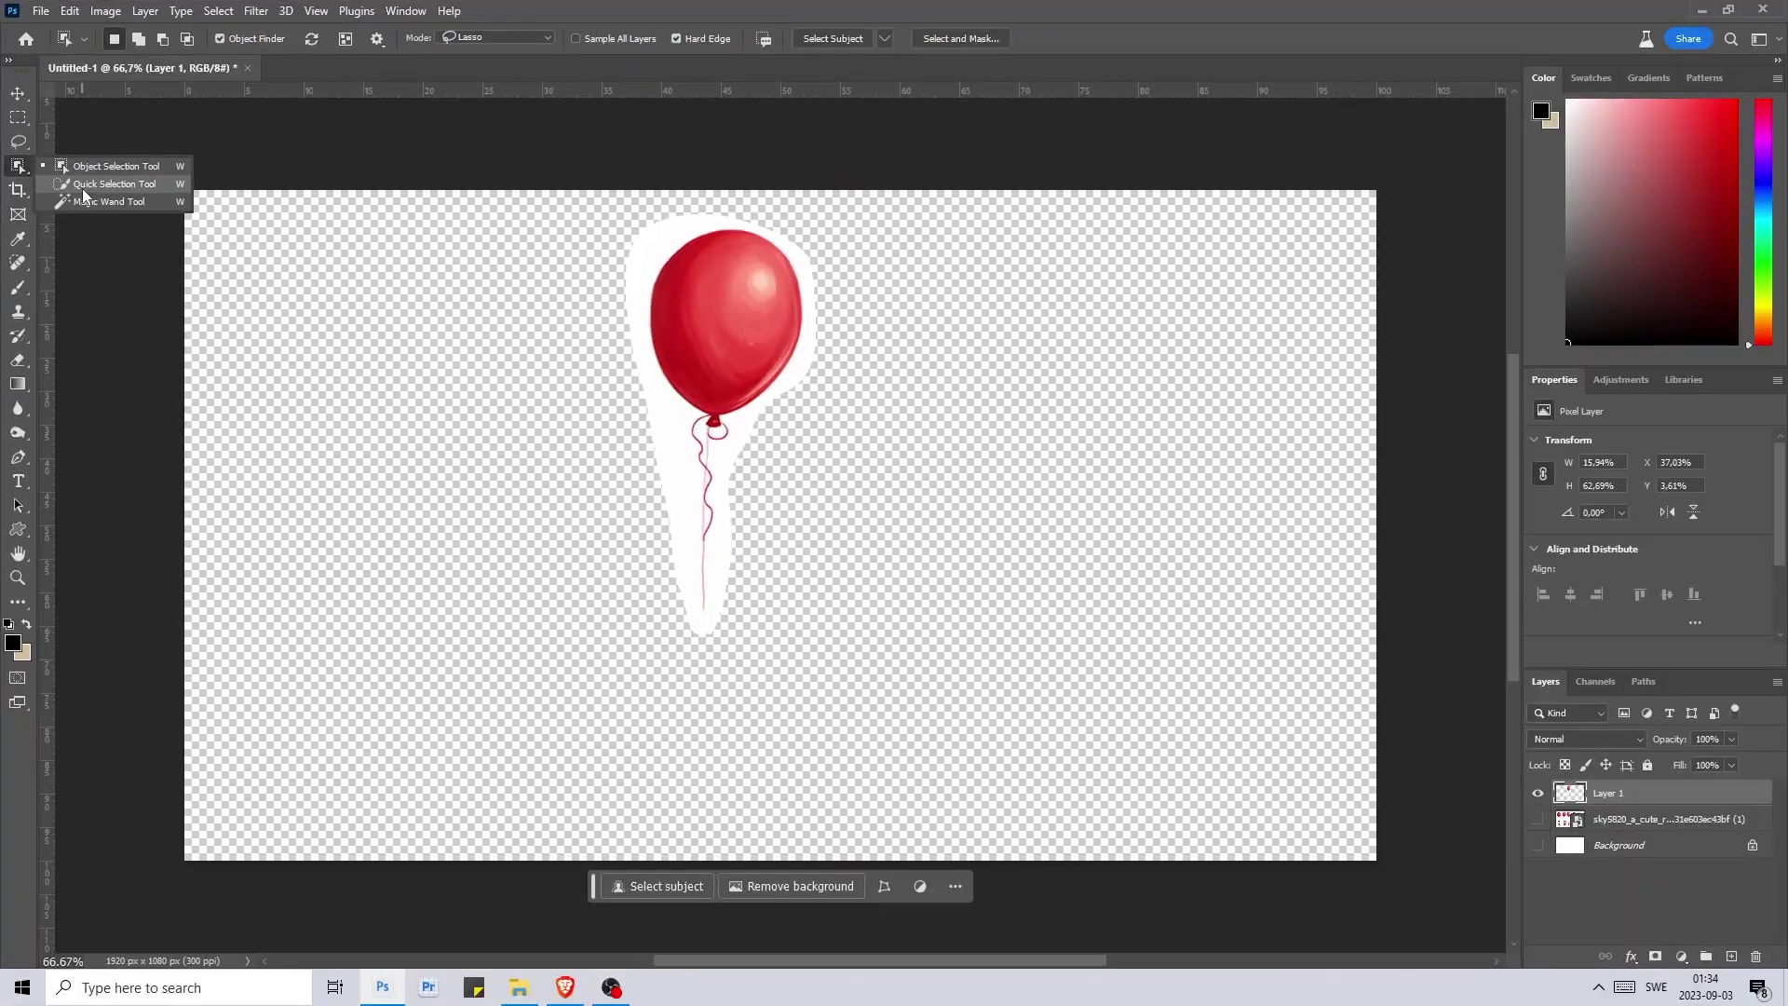
pyautogui.click(405, 481)
pyautogui.click(705, 284)
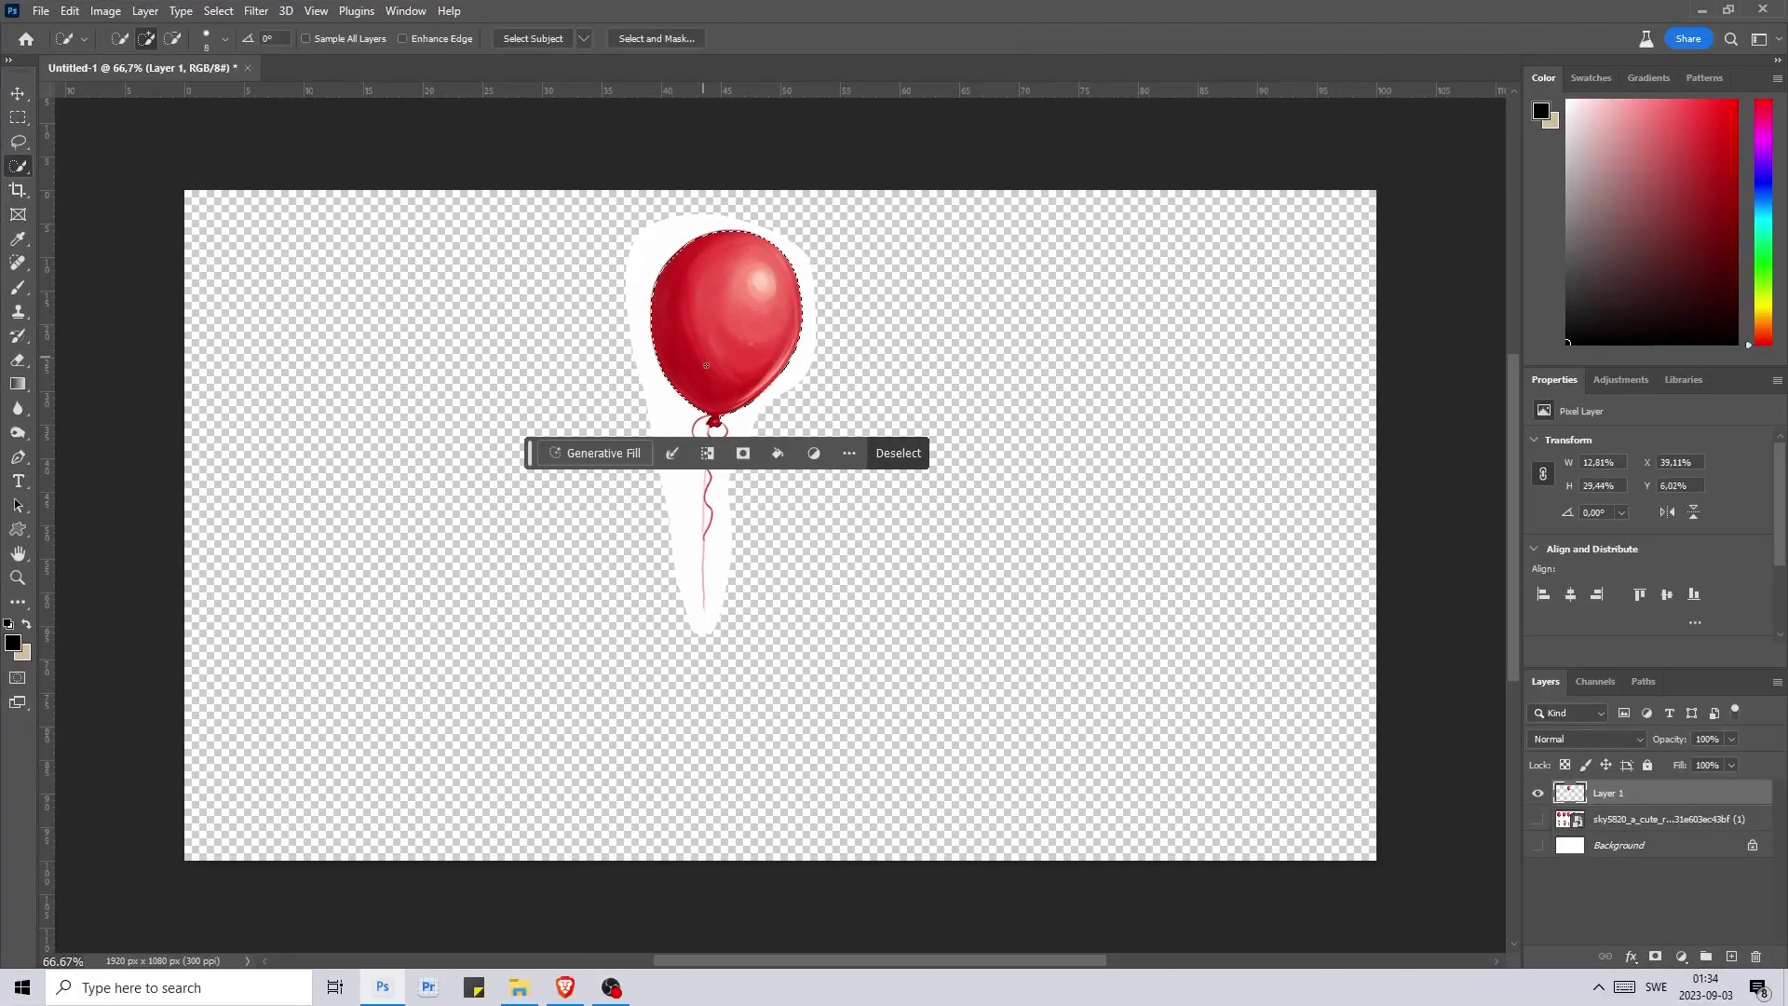
pyautogui.moveTo(530, 453); pyautogui.dragTo(855, 608)
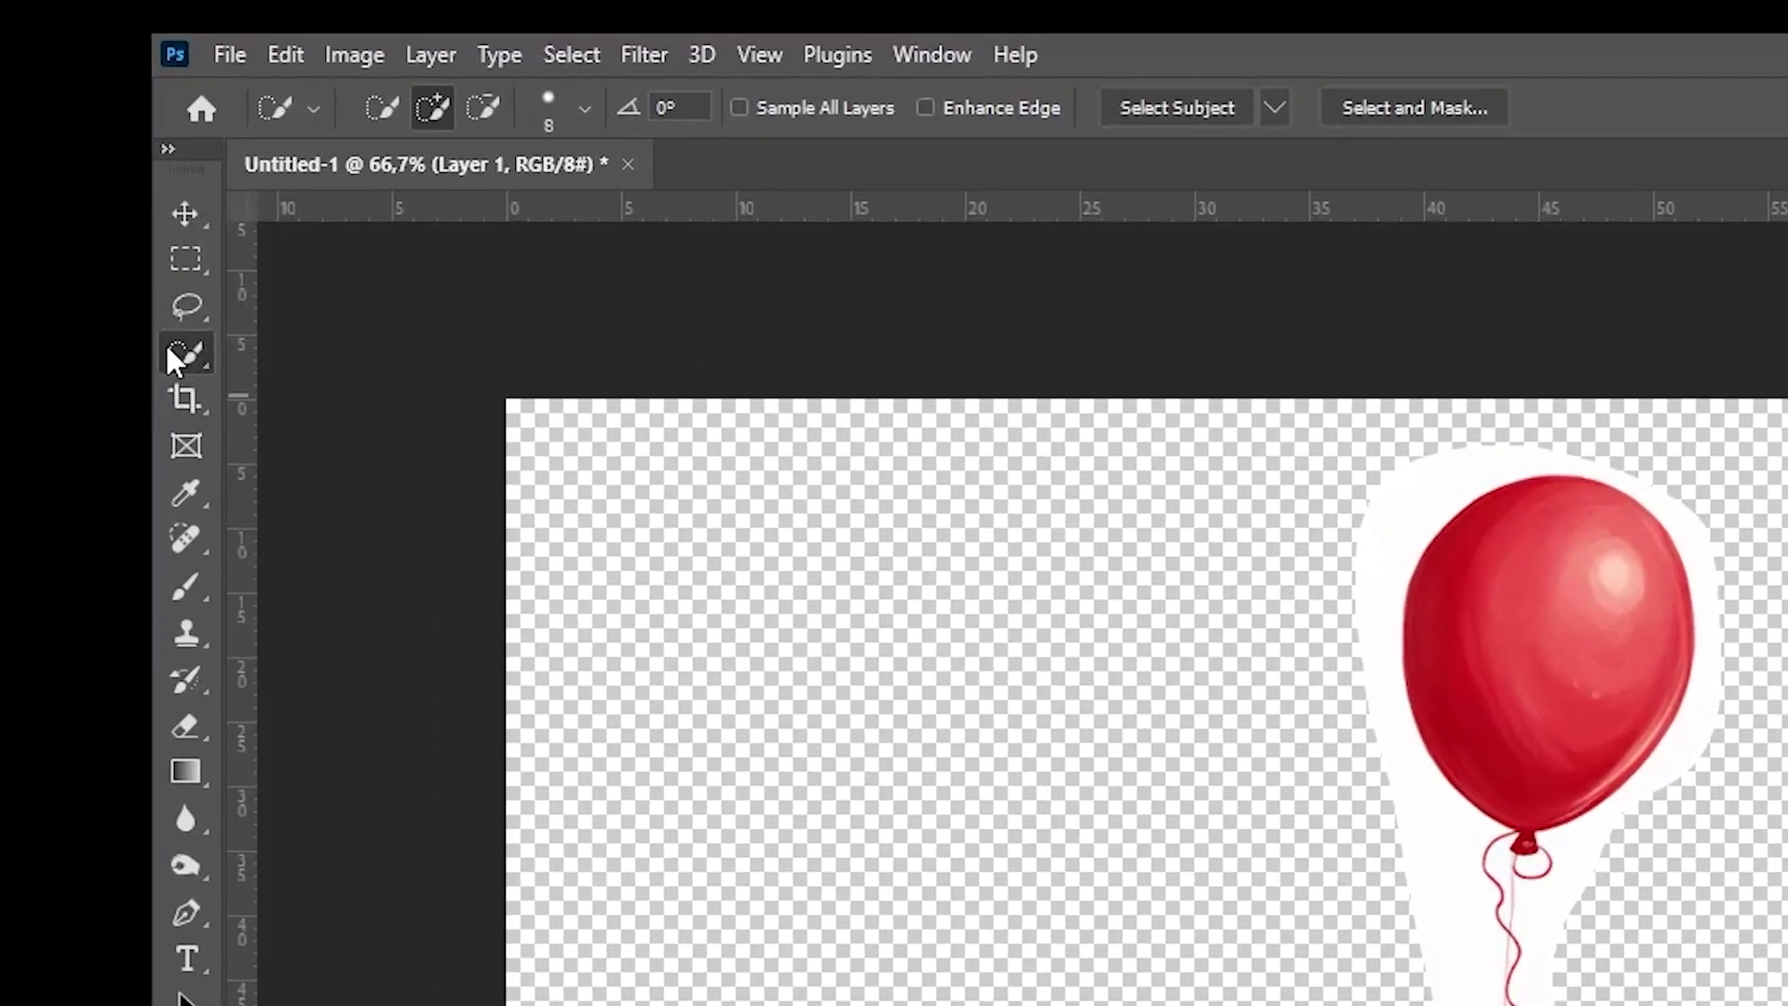
# - Select the white area surrounding the balloon with the Magic Wand tool, delete it and deselect
pyautogui.rightClick(18, 166)
pyautogui.click(83, 204)
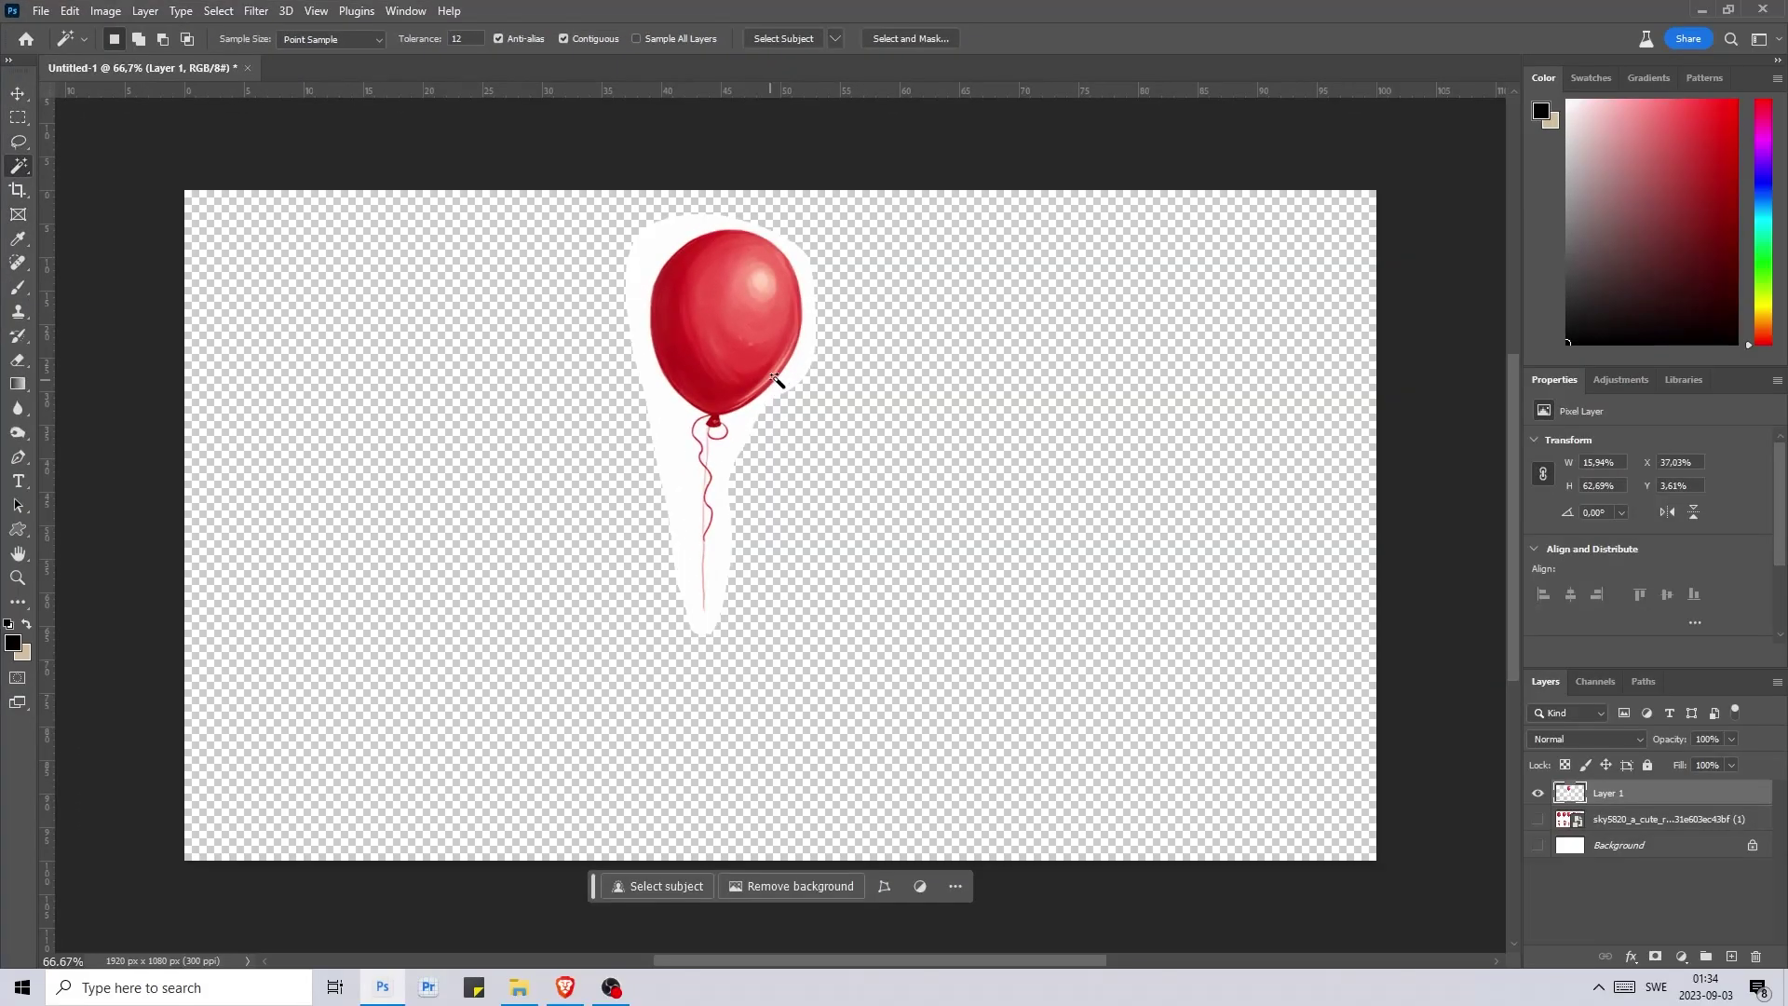
pyautogui.click(796, 373)
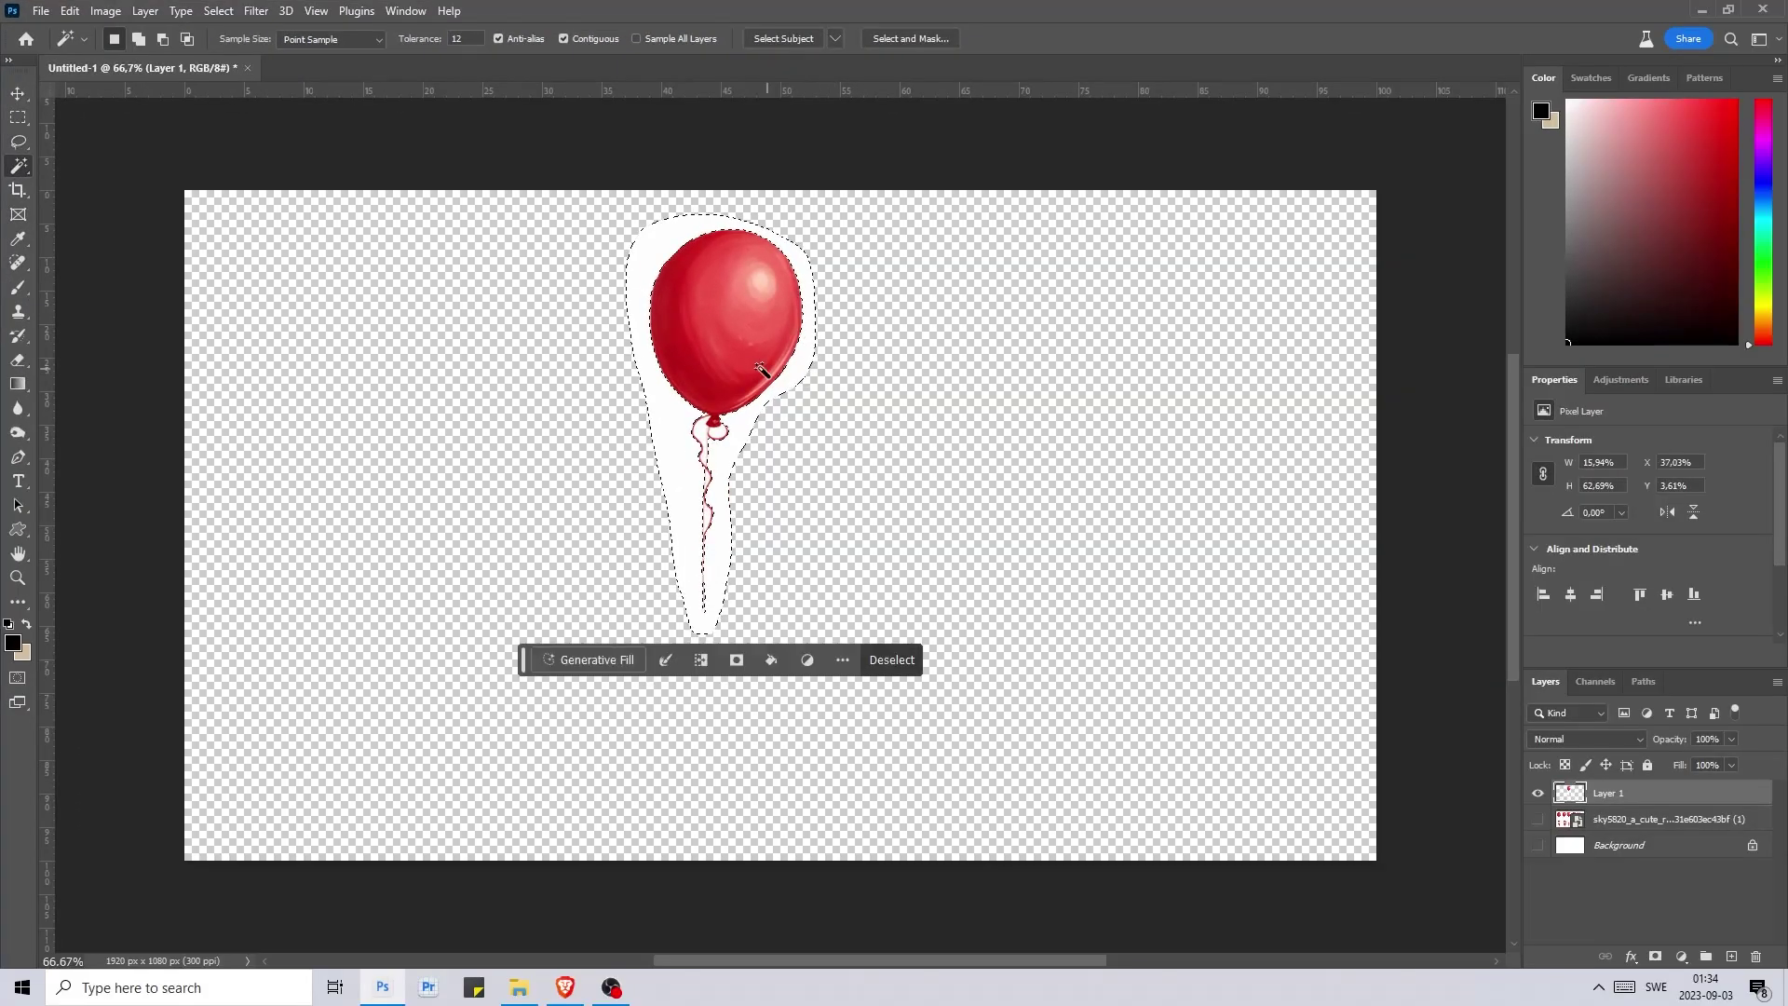
pyautogui.press('Delete')
pyautogui.click(29, 154)
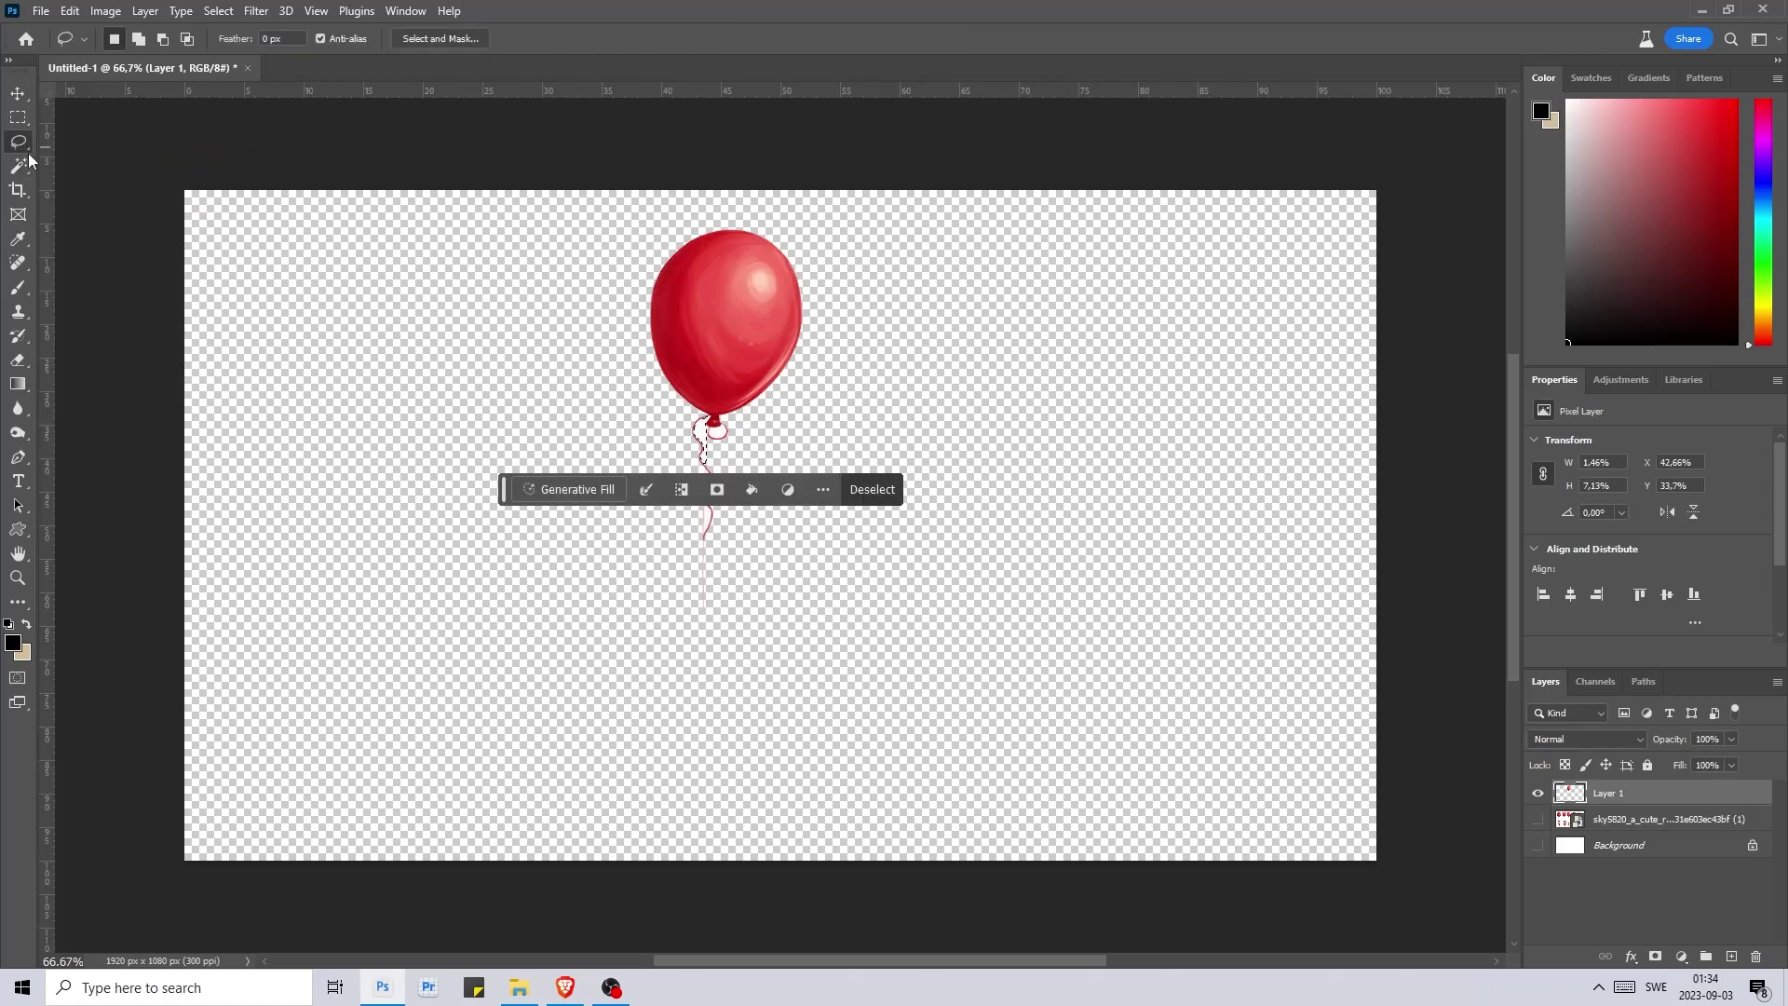
pyautogui.hotkey('ctrl', 'd')
# - Select the white gaps enclosed by the balloon's string loops with the Magic Wand, adding each to the selection, and remove them
pyautogui.click(18, 578)
pyautogui.click(701, 445)
pyautogui.click(701, 445)
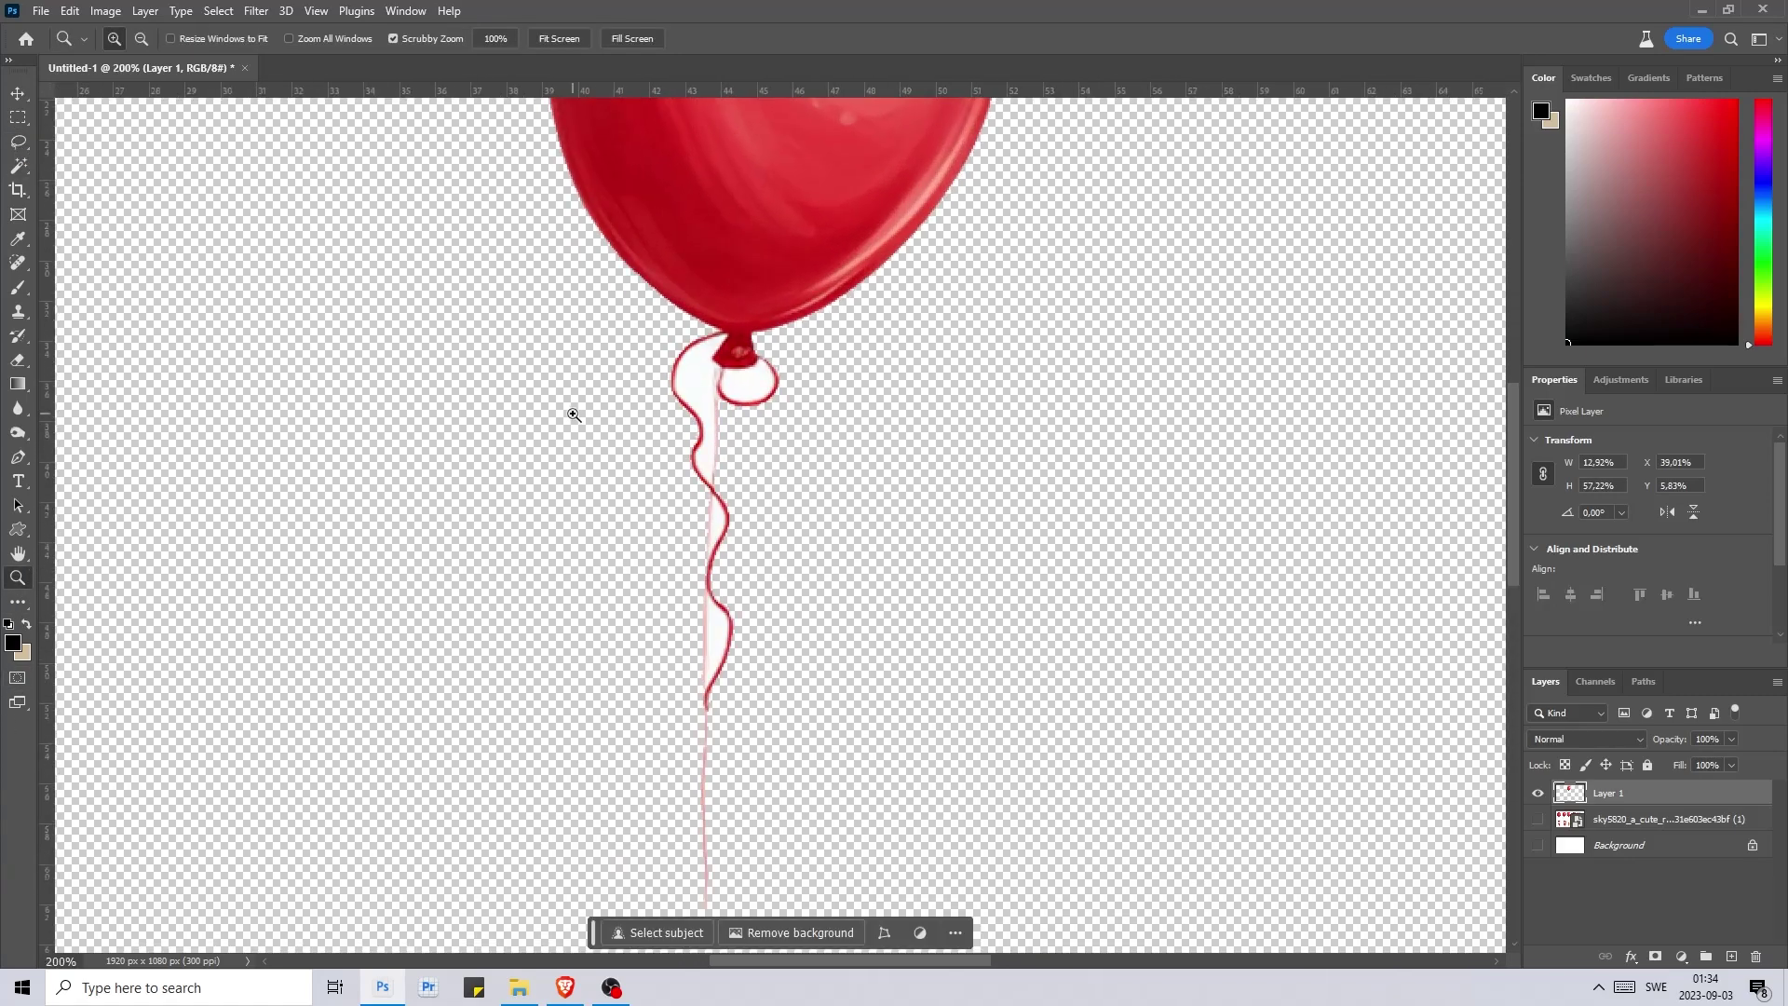
pyautogui.keyDown('alt'); pyautogui.click(672, 416); pyautogui.keyUp('alt')
pyautogui.click(18, 175)
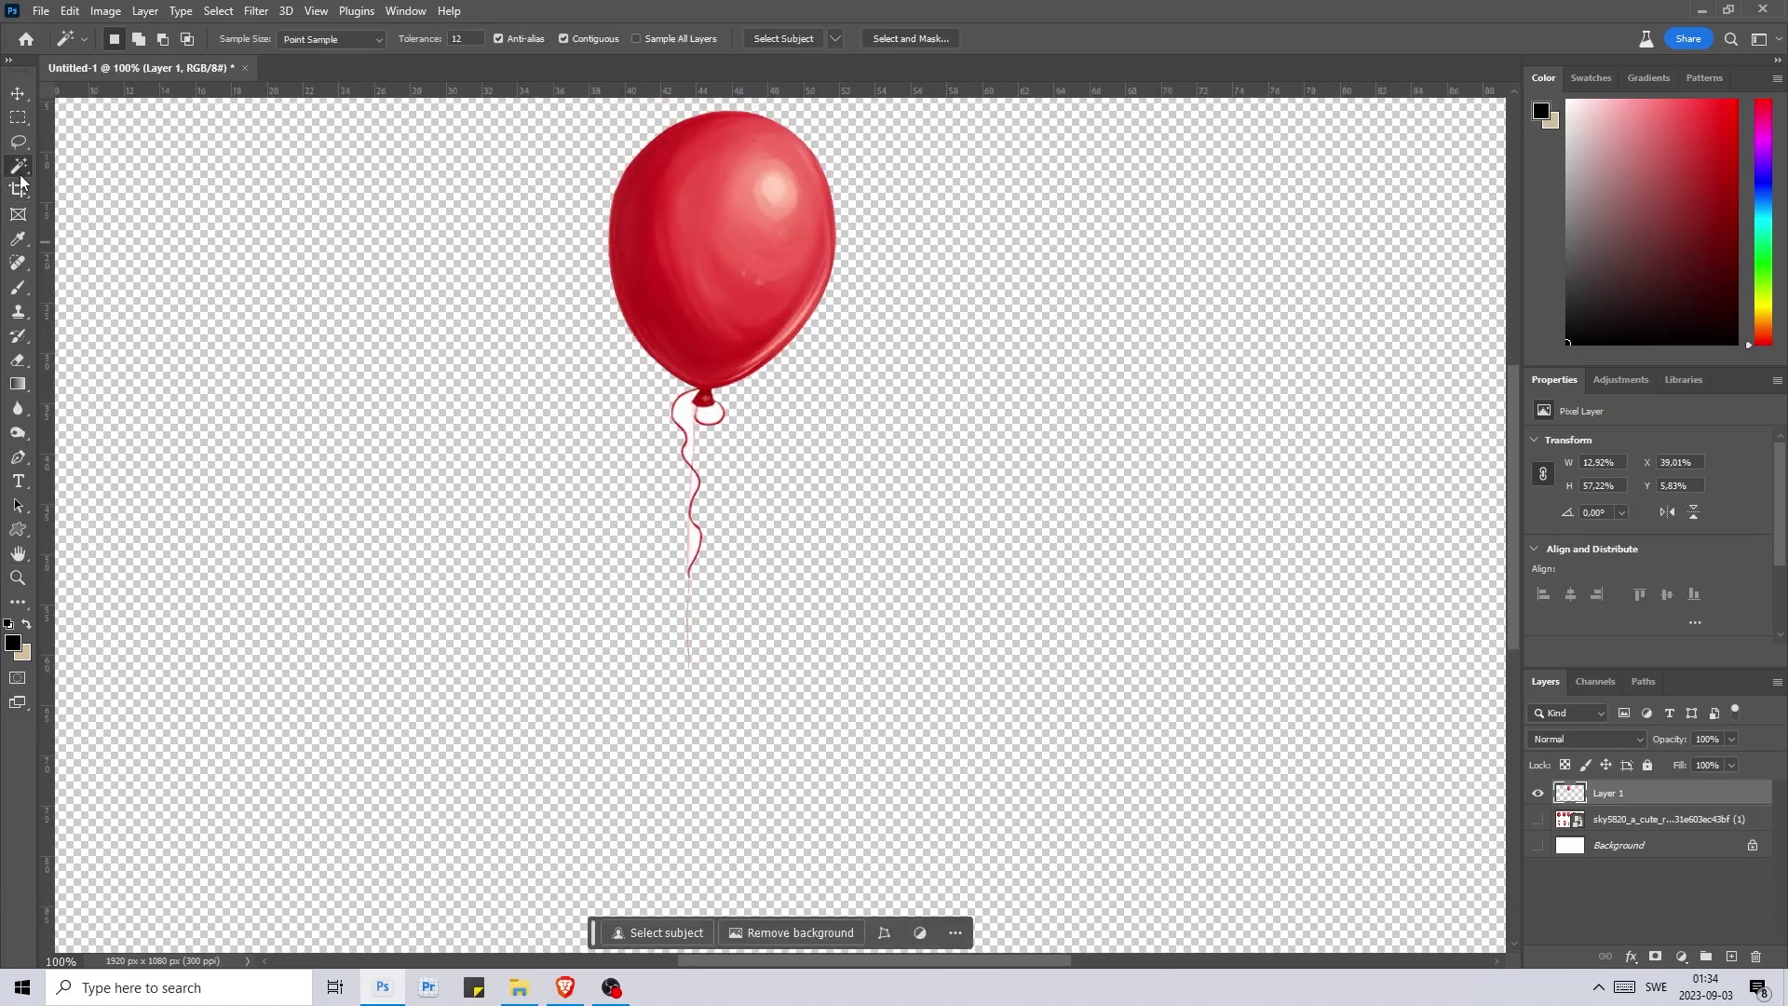
pyautogui.click(686, 415)
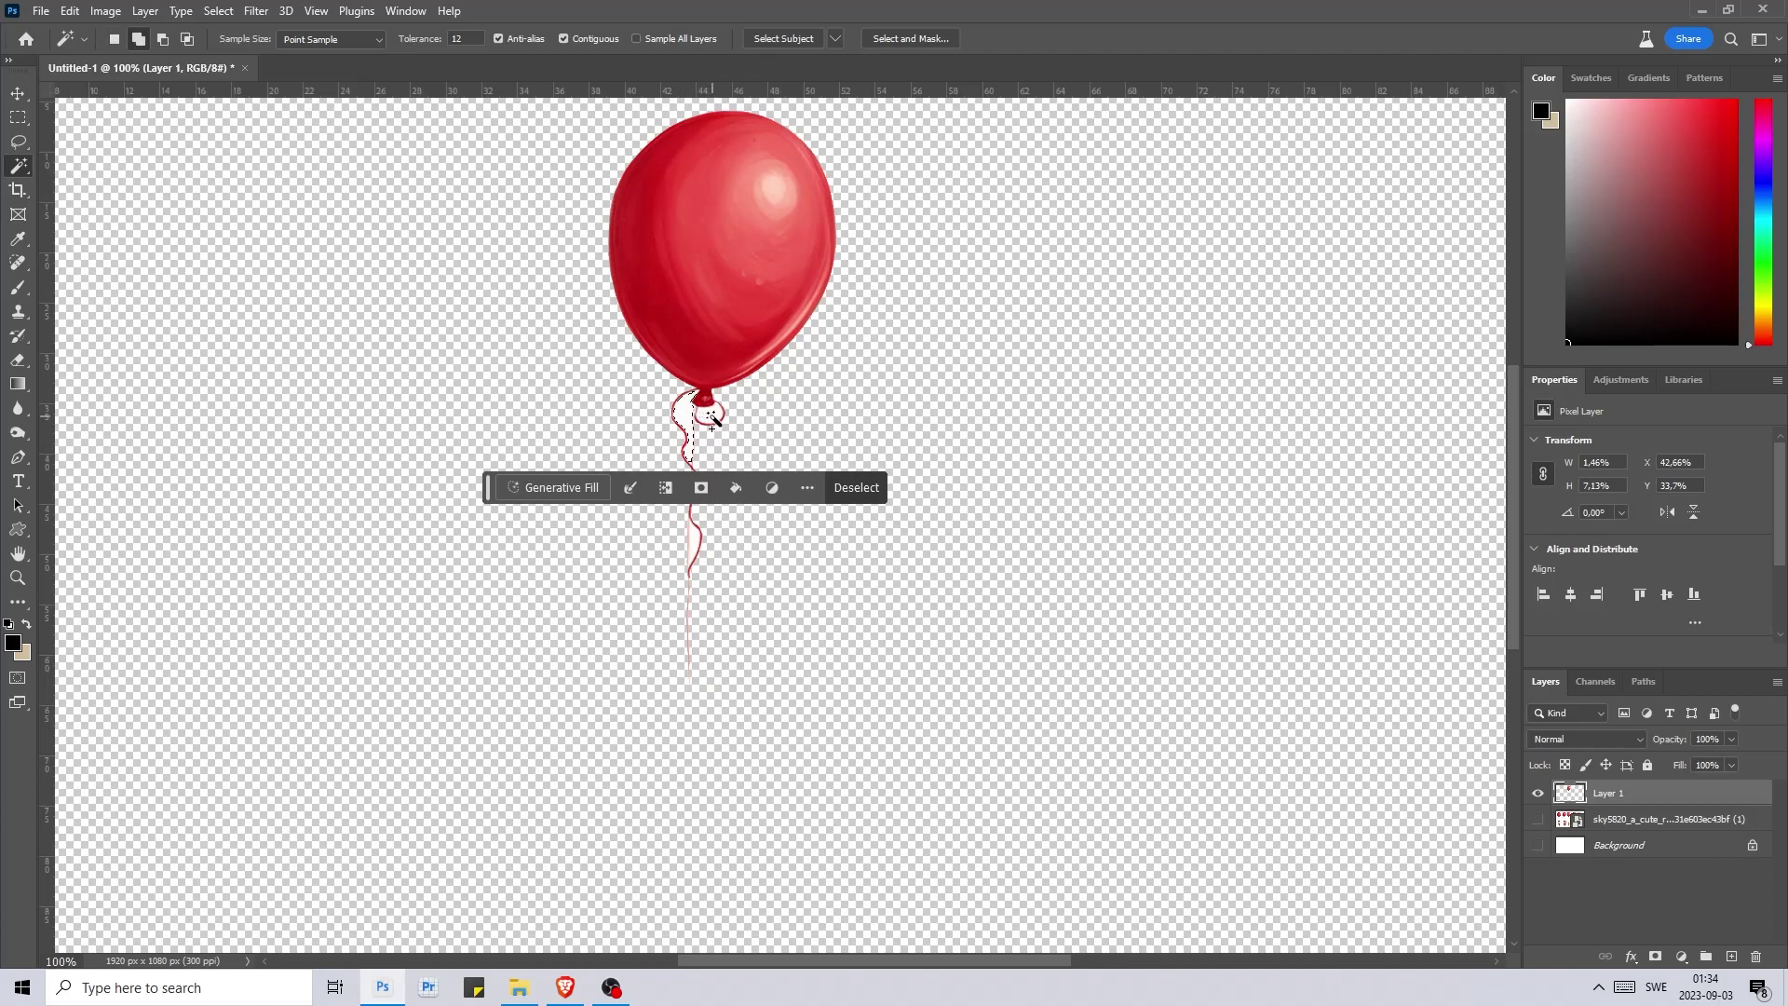
pyautogui.keyDown('shift'); pyautogui.click(705, 412); pyautogui.keyUp('shift')
pyautogui.keyDown('alt'); pyautogui.click(711, 415); pyautogui.keyUp('alt')
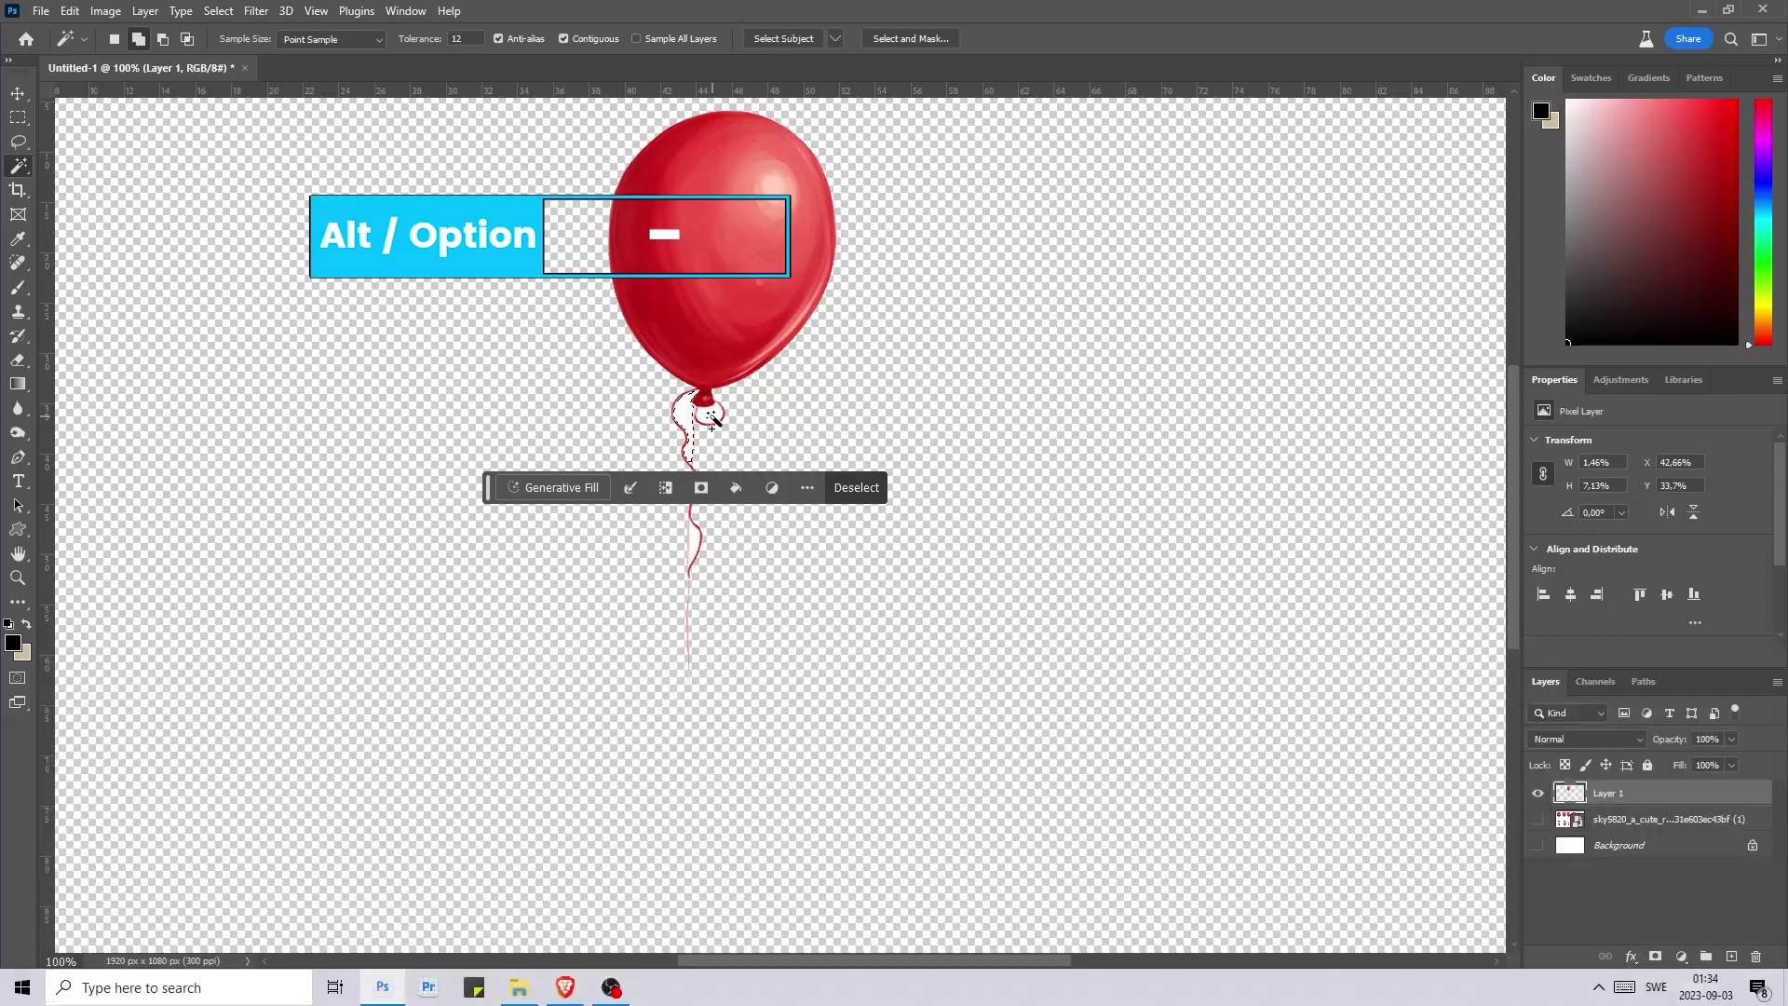
pyautogui.keyDown('shift'); pyautogui.click(712, 417); pyautogui.keyUp('shift')
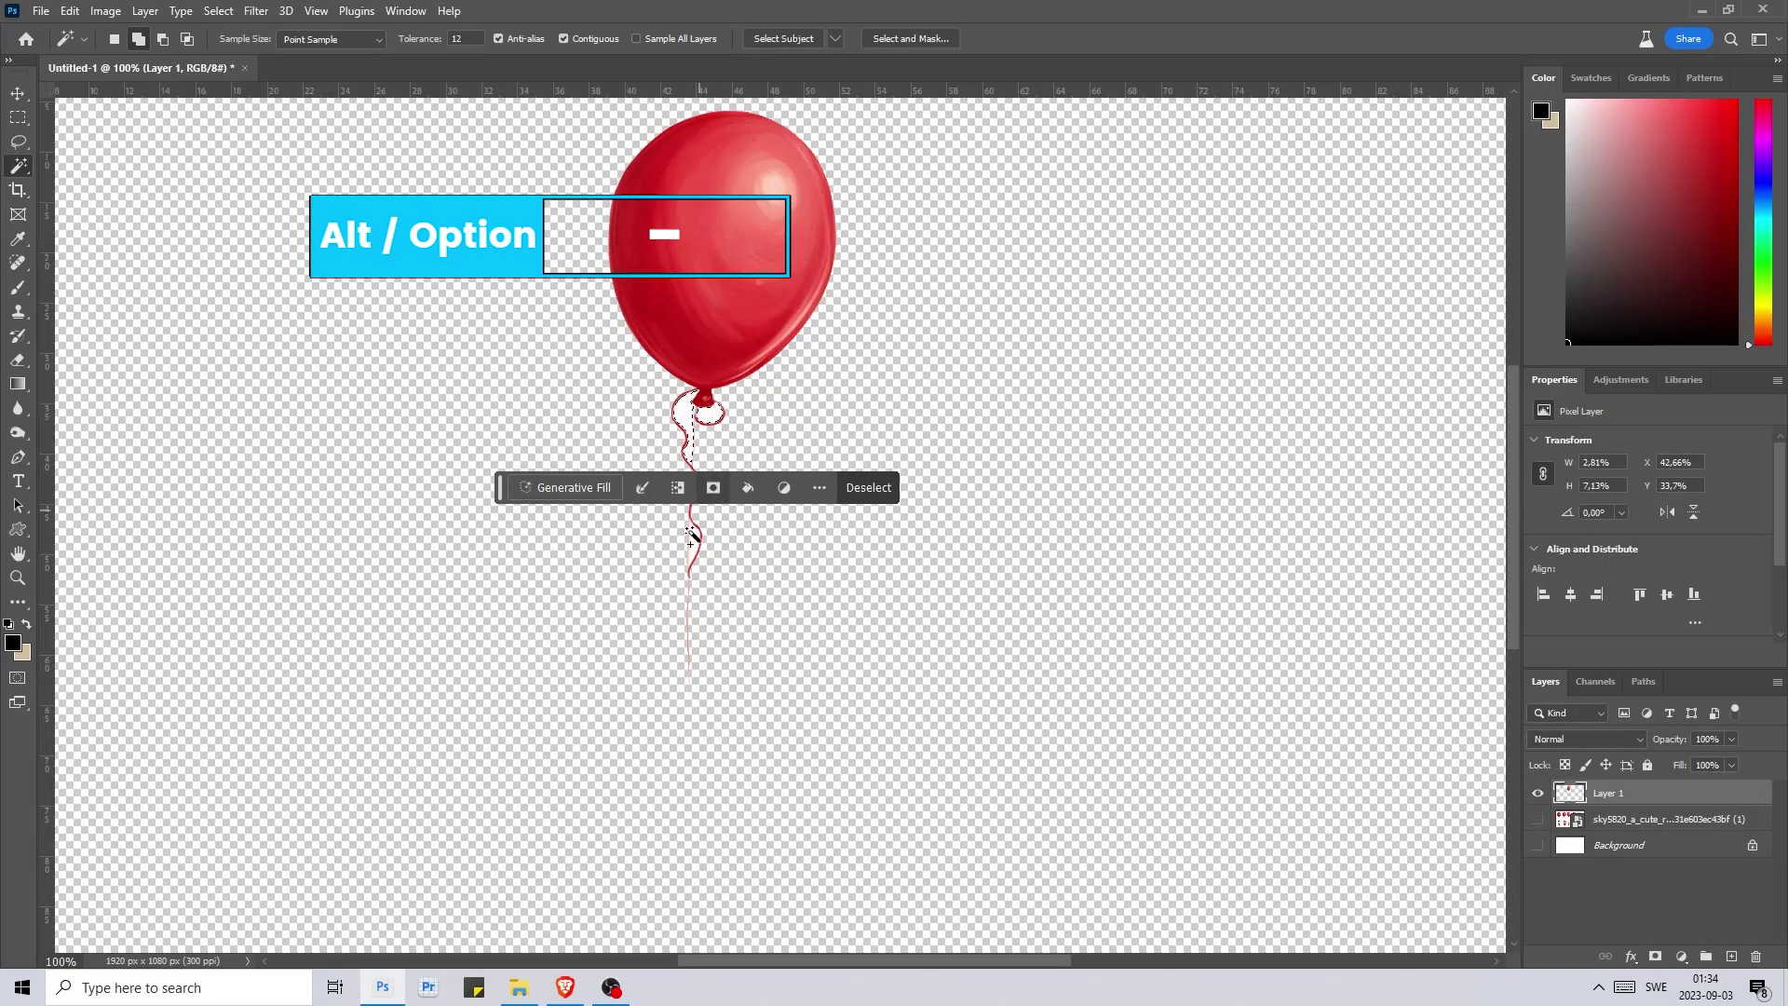
pyautogui.moveTo(501, 486); pyautogui.dragTo(1015, 384)
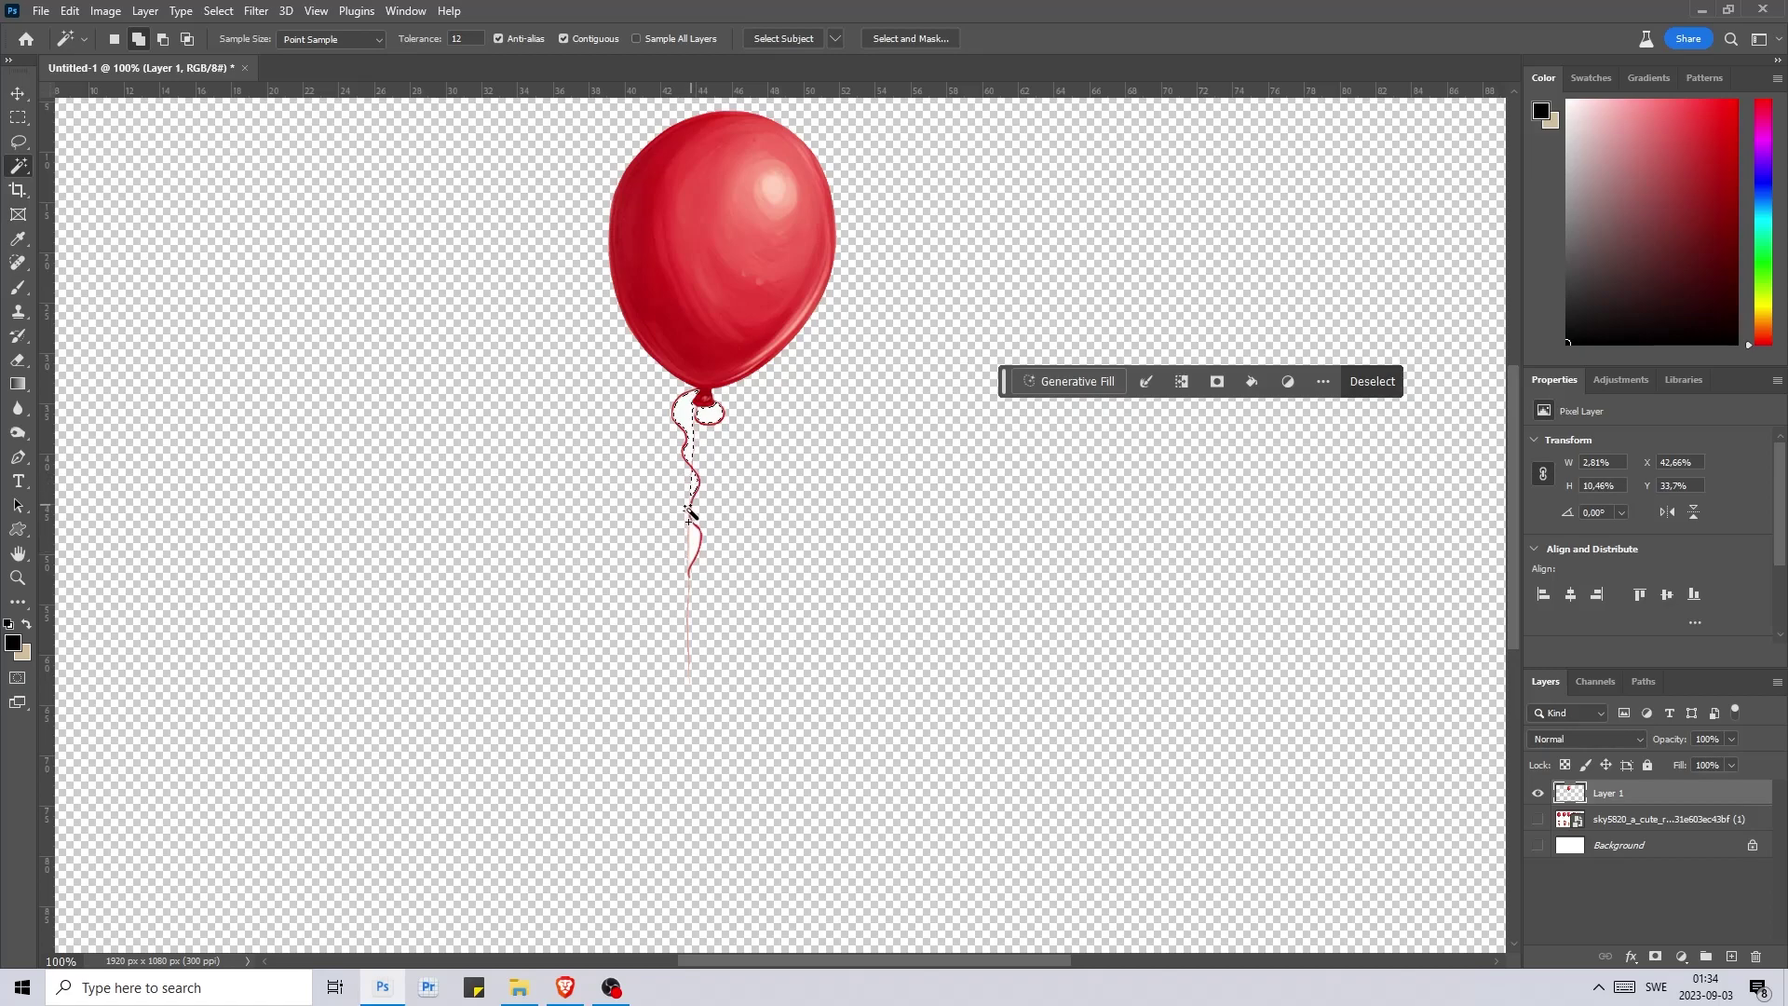
pyautogui.keyDown('alt'); pyautogui.click(694, 560); pyautogui.keyUp('alt')
pyautogui.click(18, 142)
pyautogui.click(319, 196)
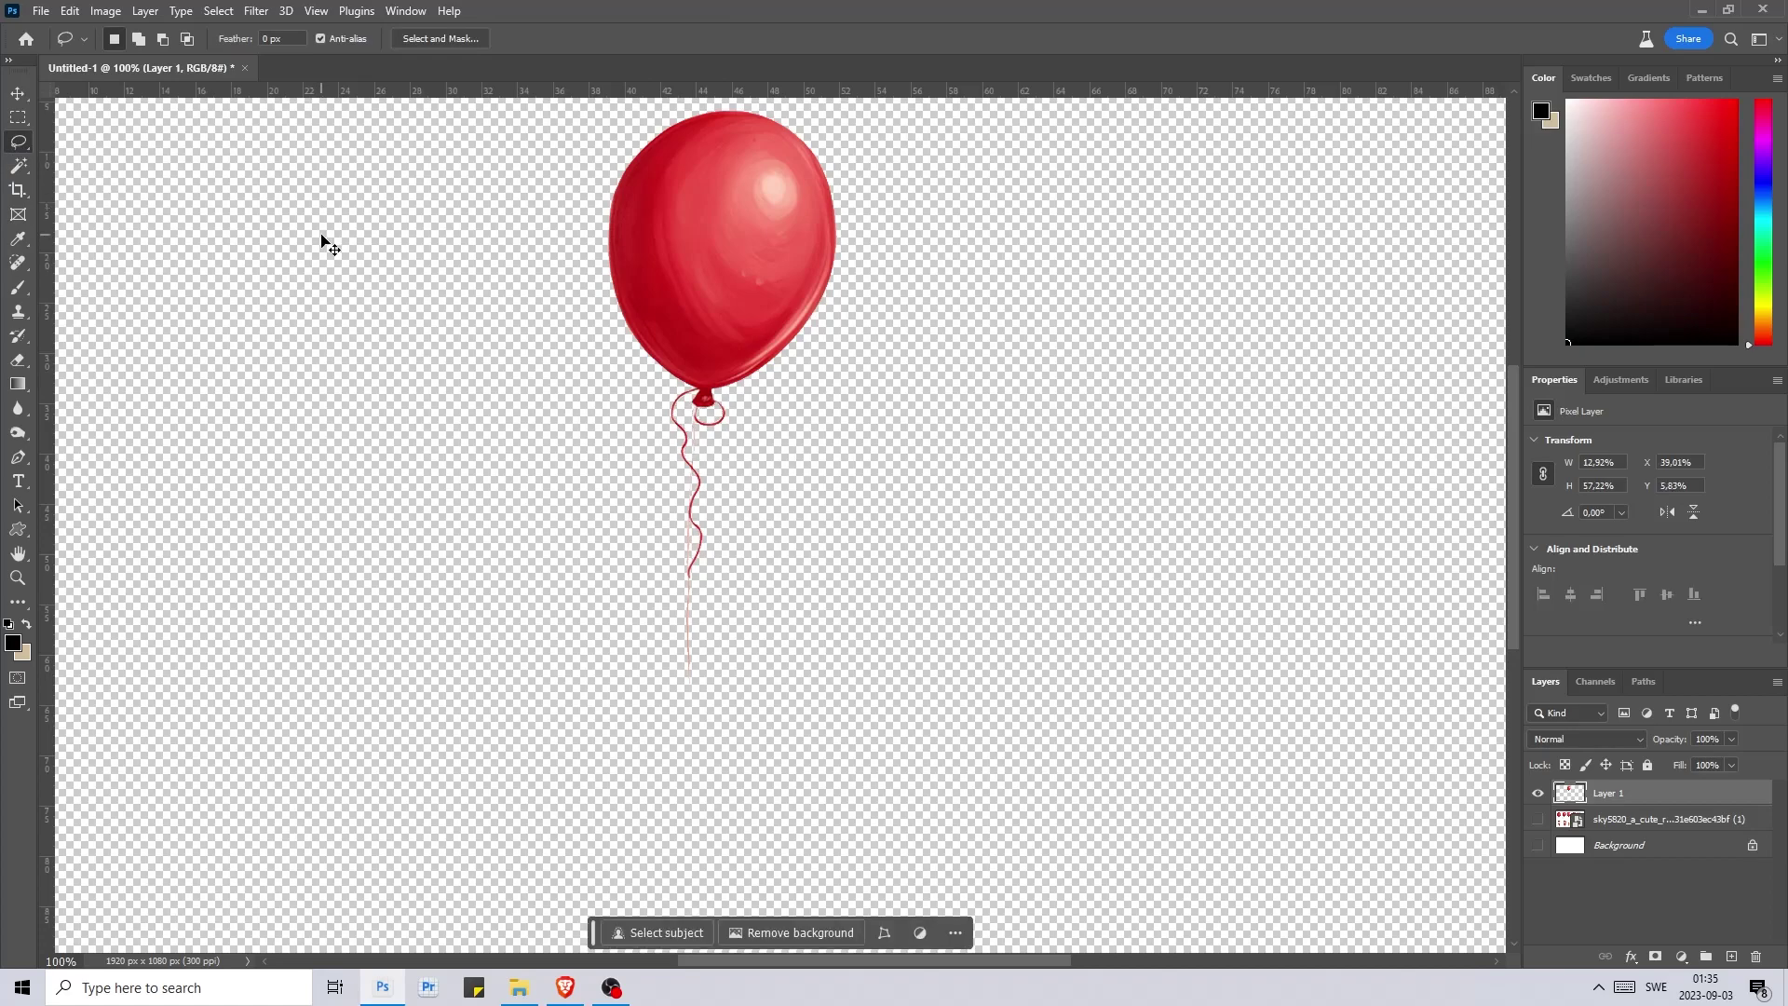
# - Add a new layer beneath the balloon and fill it with bright green using the Paint Bucket tool
pyautogui.click(1731, 955)
pyautogui.moveTo(1639, 793); pyautogui.dragTo(1639, 829)
pyautogui.moveTo(18, 384); pyautogui.dragTo(93, 407)
pyautogui.click(13, 642)
pyautogui.click(1552, 253)
pyautogui.click(1462, 110)
pyautogui.click(1715, 87)
pyautogui.click(1200, 356)
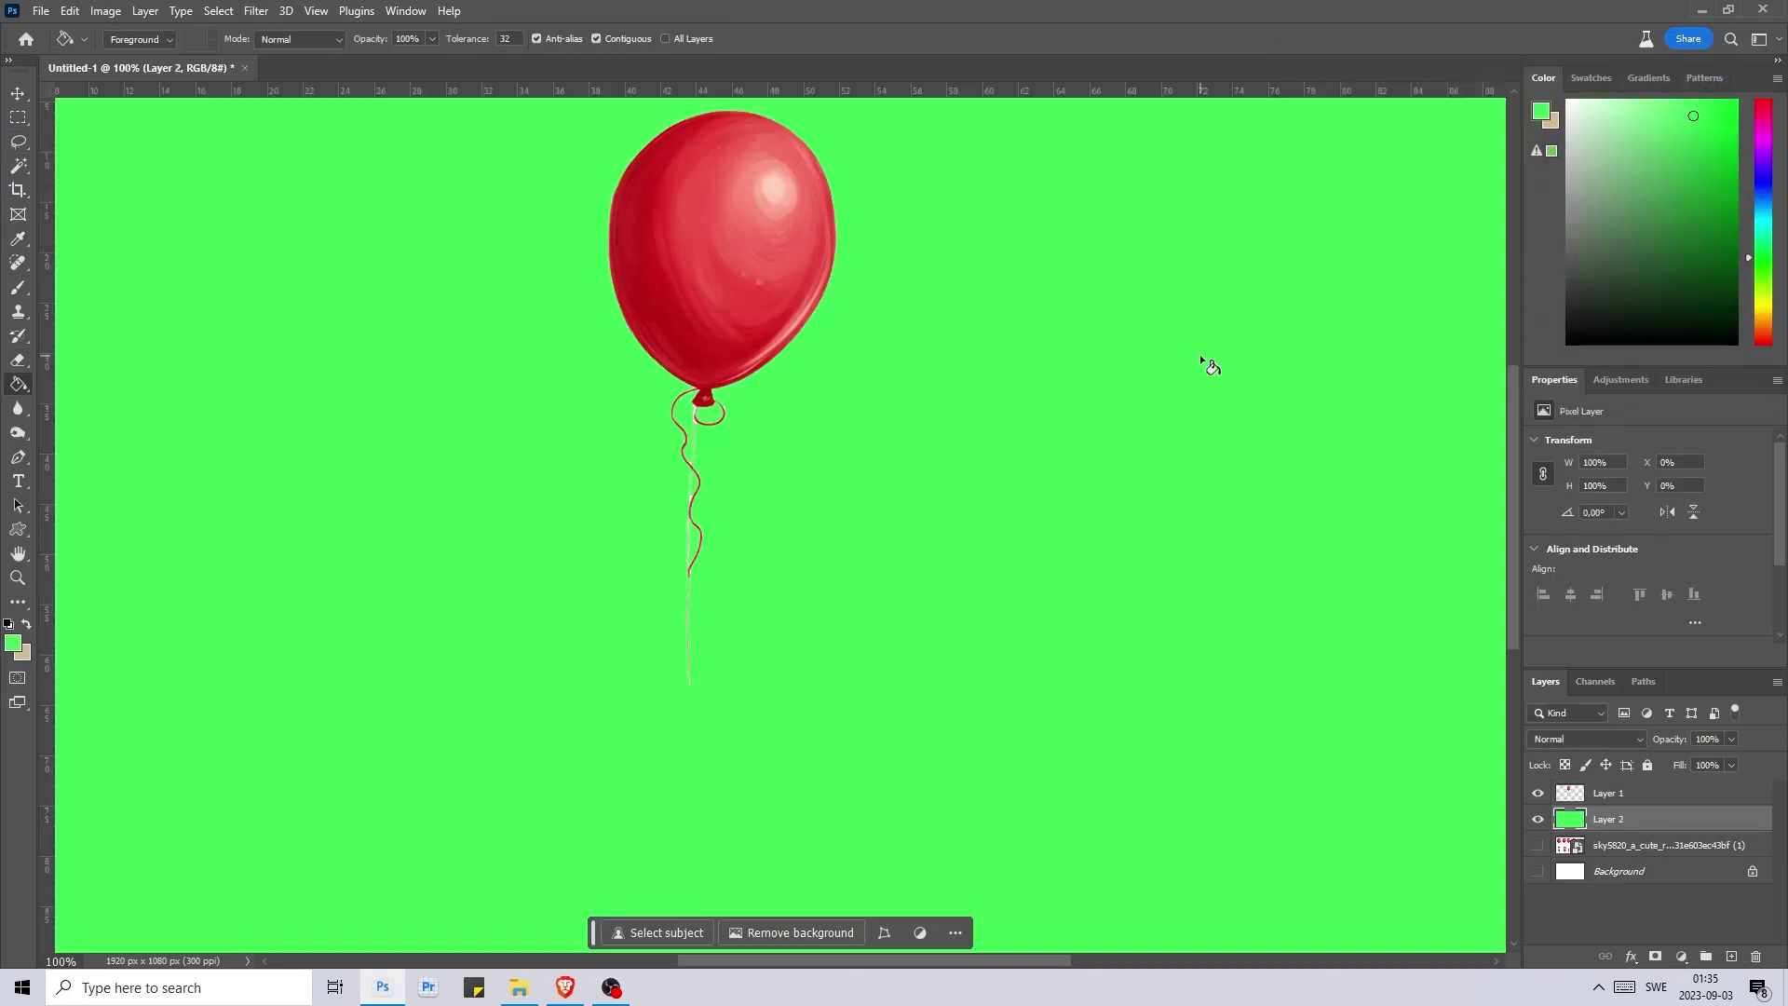
pyautogui.click(17, 364)
pyautogui.rightClick(555, 376)
pyautogui.click(553, 374)
pyautogui.hotkey('ctrl', 'z')
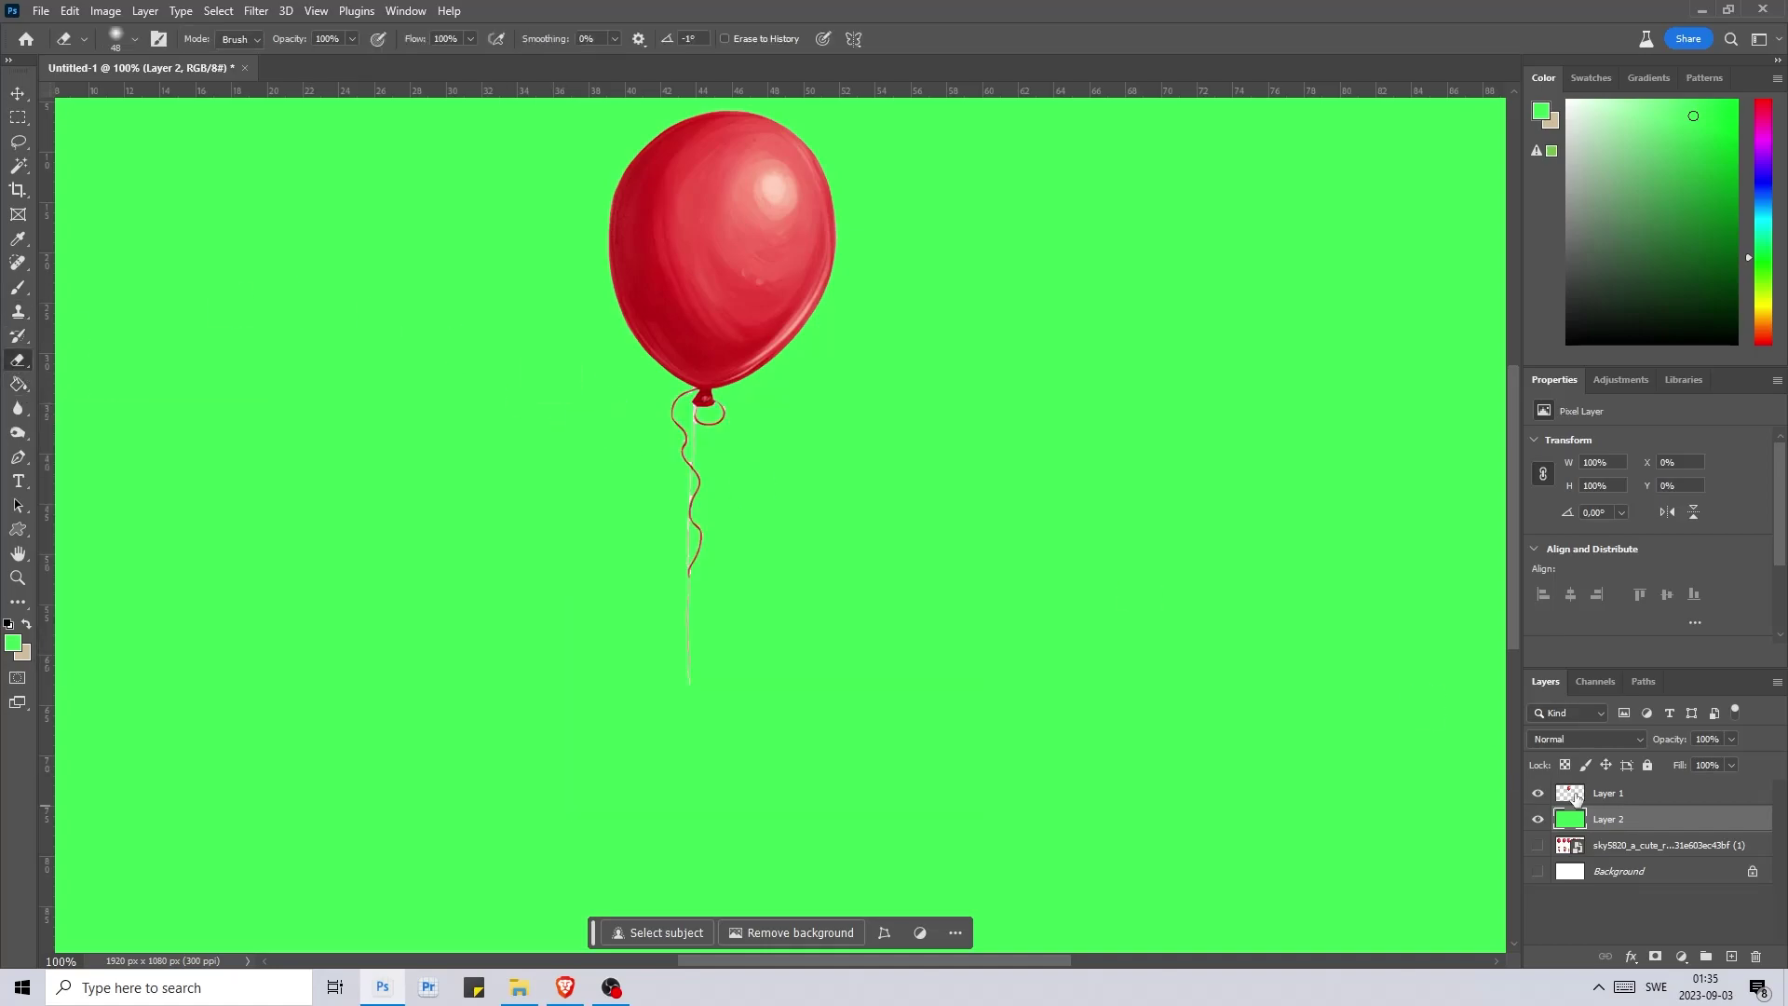
# - On Layer 1, erase the white fringe around the balloon's string with the Eraser at 61% opacity and brush size 4
pyautogui.click(1572, 794)
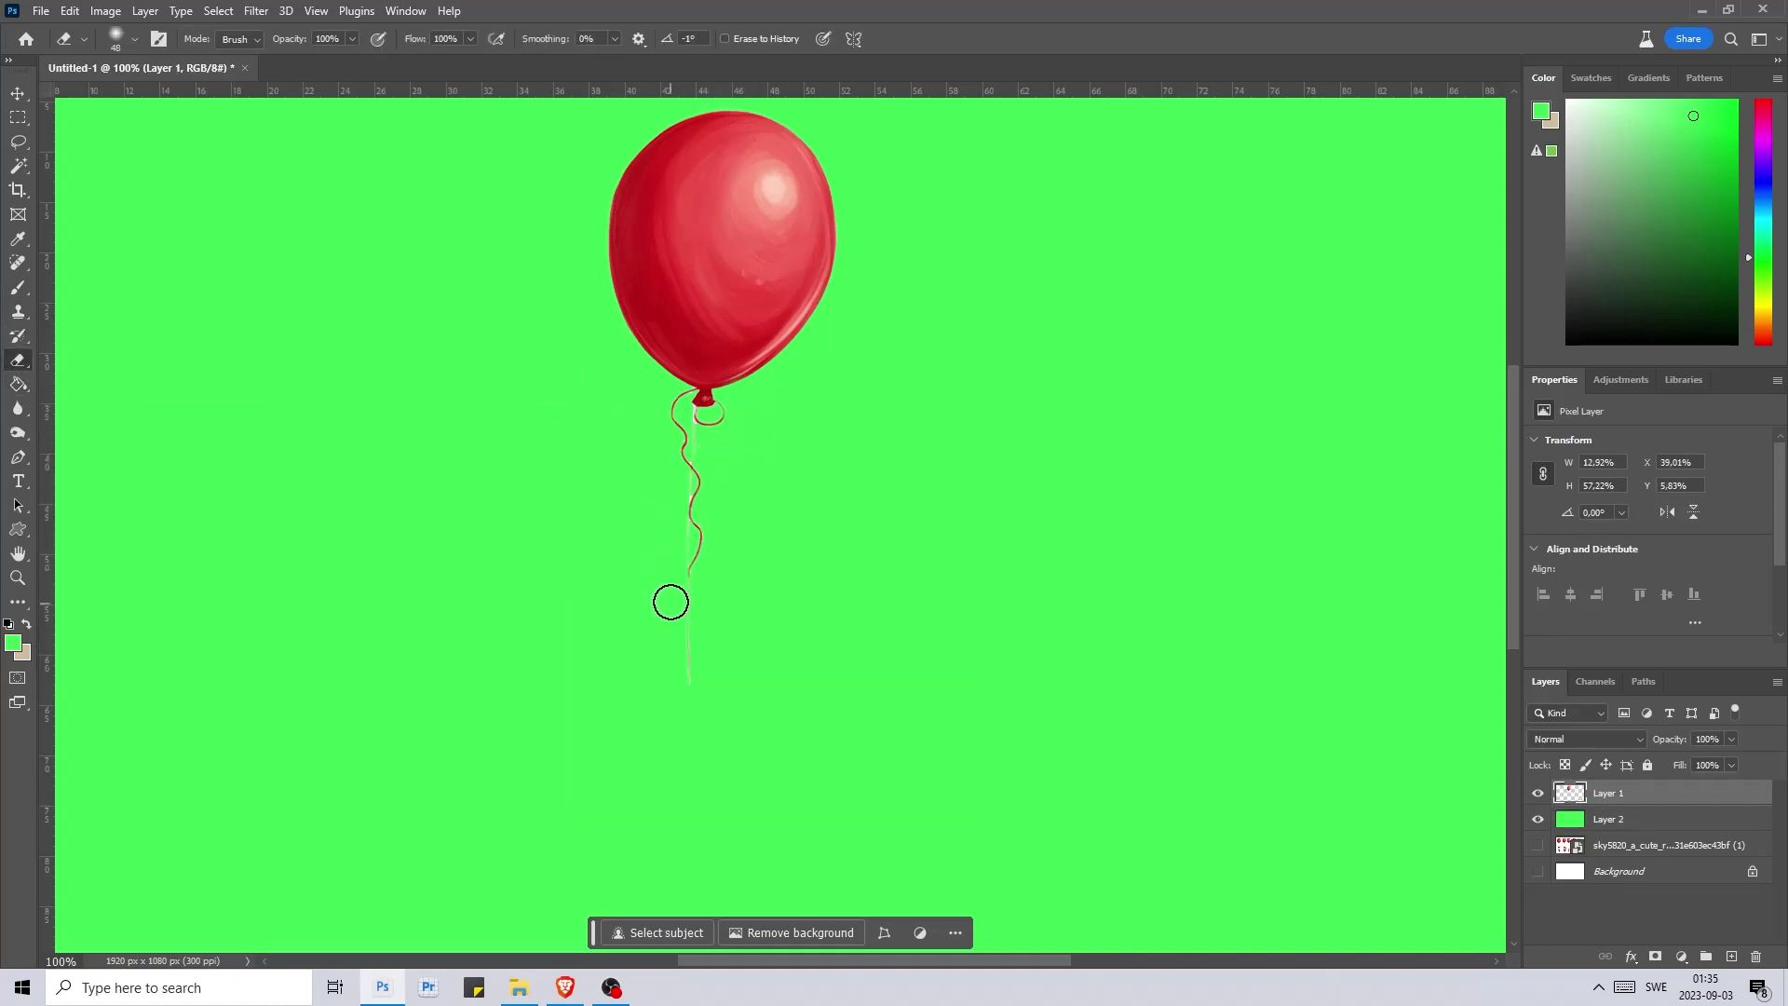
pyautogui.rightClick(715, 529)
pyautogui.click(702, 522)
pyautogui.click(350, 41)
pyautogui.hotkey('ctrl', '0')
pyautogui.hotkey('ctrl', 'space')
pyautogui.moveTo(655, 465); pyautogui.dragTo(778, 445)
pyautogui.rightClick(778, 443)
pyautogui.write('4')
pyautogui.press('Return')
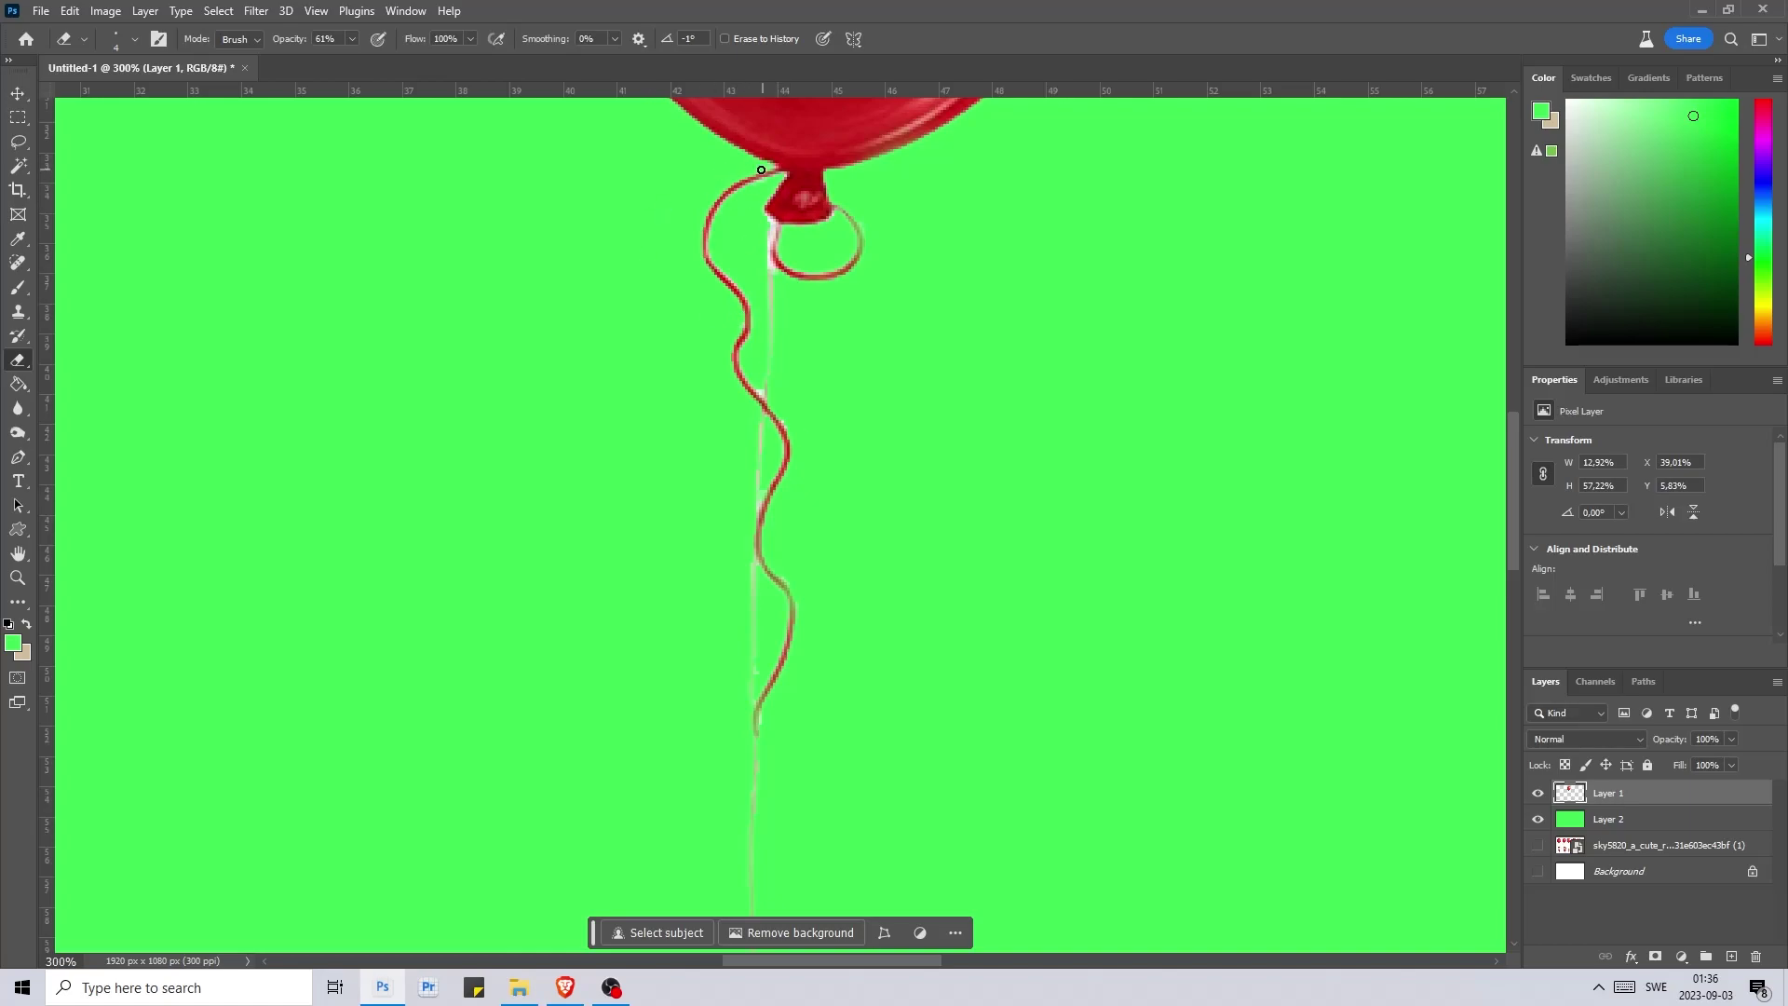
# - Clean up the string's remaining fringe with a size 2 eraser and move the balloon to the left side of the canvas
pyautogui.rightClick(802, 556)
pyautogui.write('2')
pyautogui.press('Return')
pyautogui.hotkey('ctrl', '0')
pyautogui.press('v')
pyautogui.moveTo(1019, 442); pyautogui.dragTo(618, 435)
# - Place the earth planet satellite view sheet from File Explorer and enlarge it to about 1251 x 3721 px, with the North America globe in view
pyautogui.hotkey('alt', 'Tab')
pyautogui.moveTo(1094, 358); pyautogui.dragTo(480, 467)
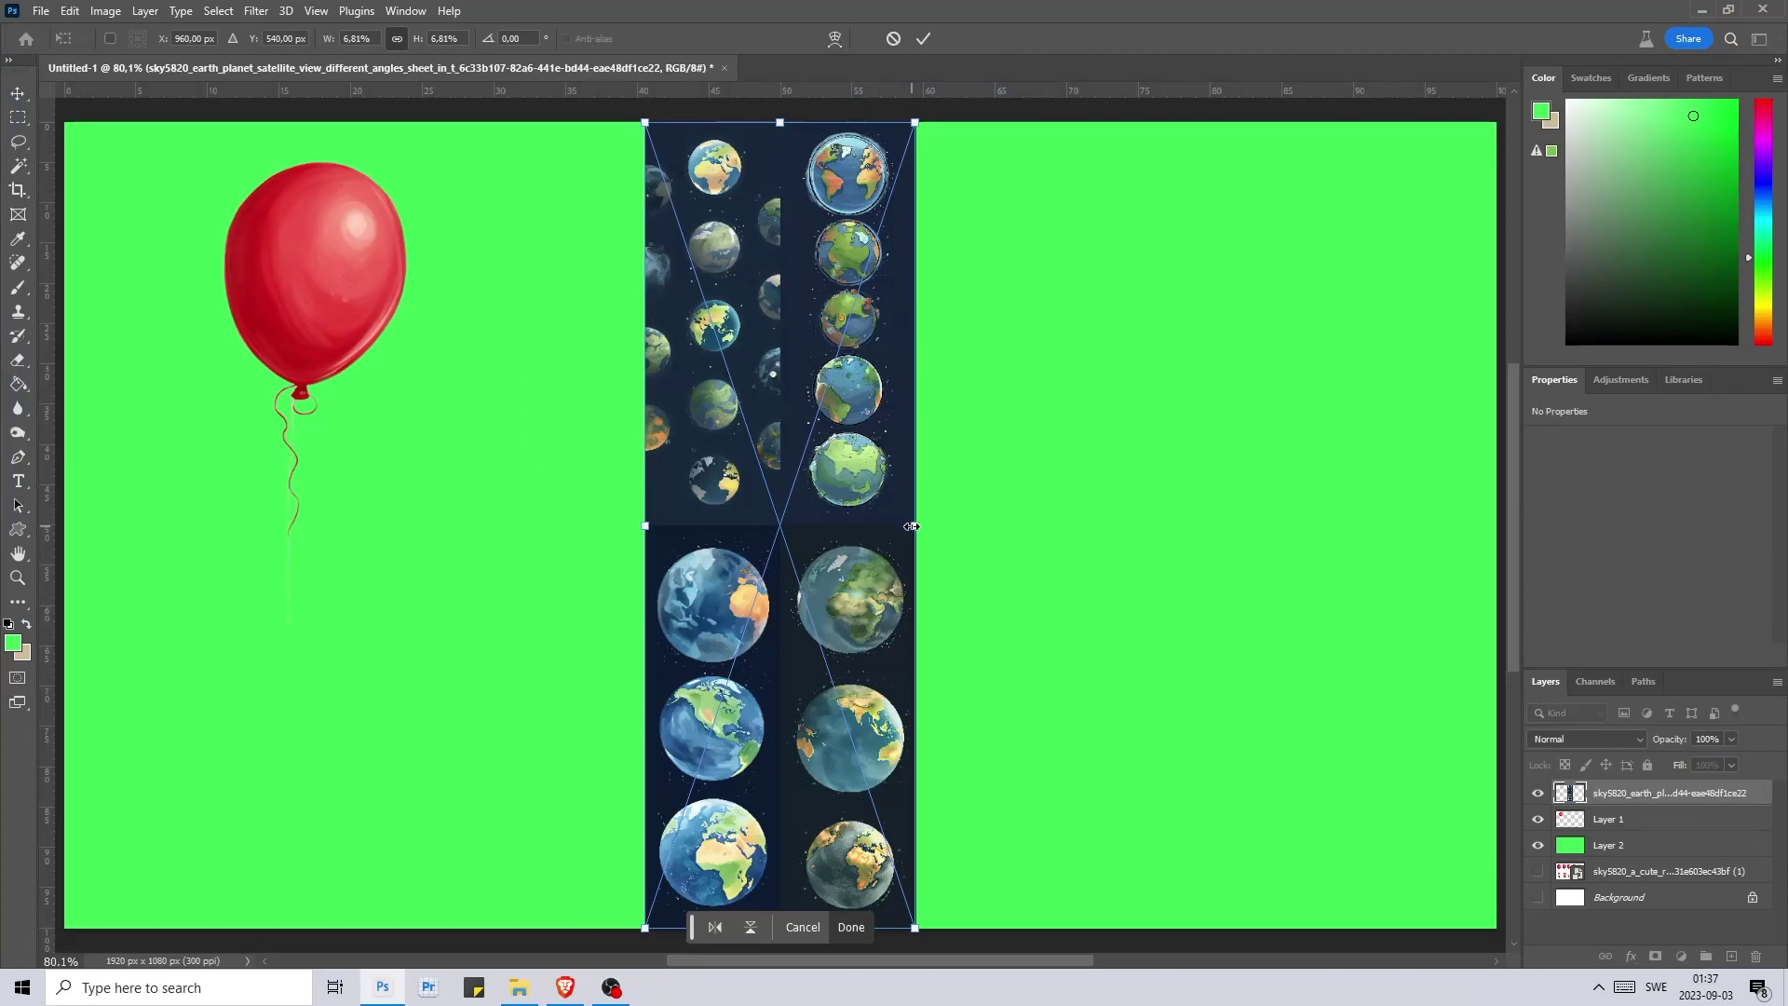
pyautogui.moveTo(911, 526); pyautogui.dragTo(1281, 497)
pyautogui.moveTo(985, 892); pyautogui.dragTo(790, 586)
pyautogui.moveTo(1086, 208); pyautogui.dragTo(1385, 208)
pyautogui.moveTo(832, 771); pyautogui.dragTo(946, 422)
pyautogui.moveTo(946, 421); pyautogui.dragTo(906, 298)
pyautogui.press('Return')
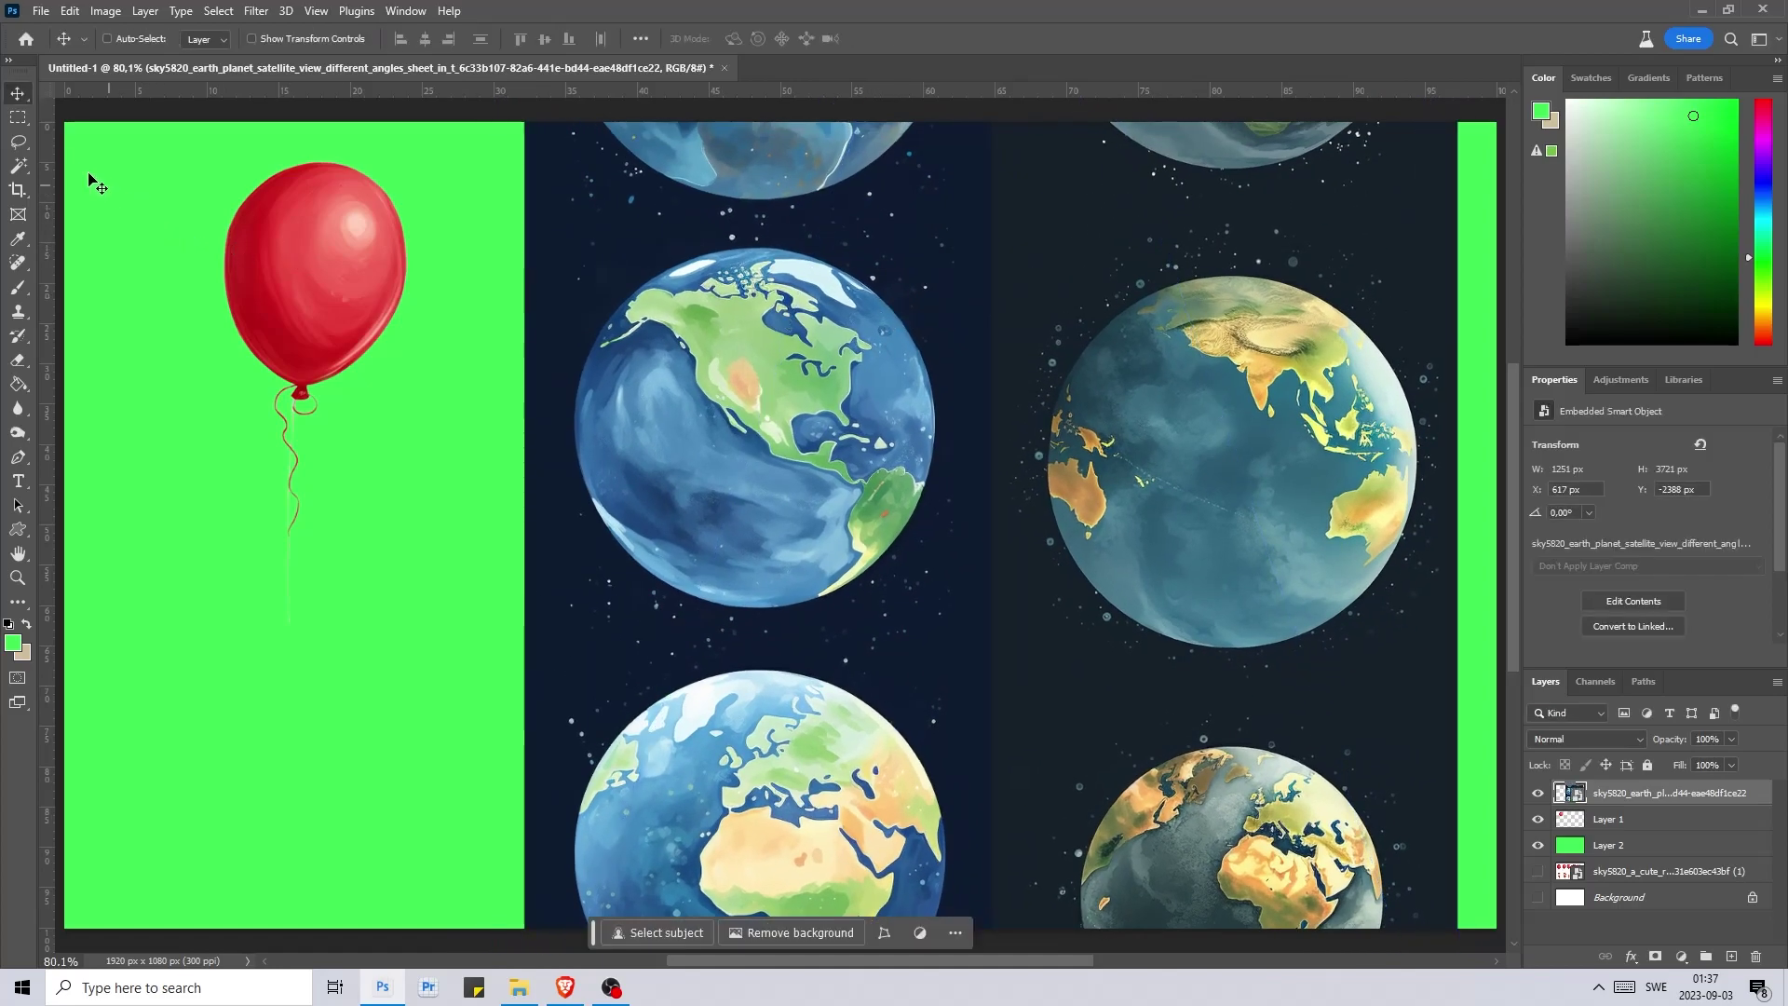
# - Select the North America globe with the Elliptical Marquee at 3 px feather, copy it to a new layer and hide the earth sheet
pyautogui.click(19, 140)
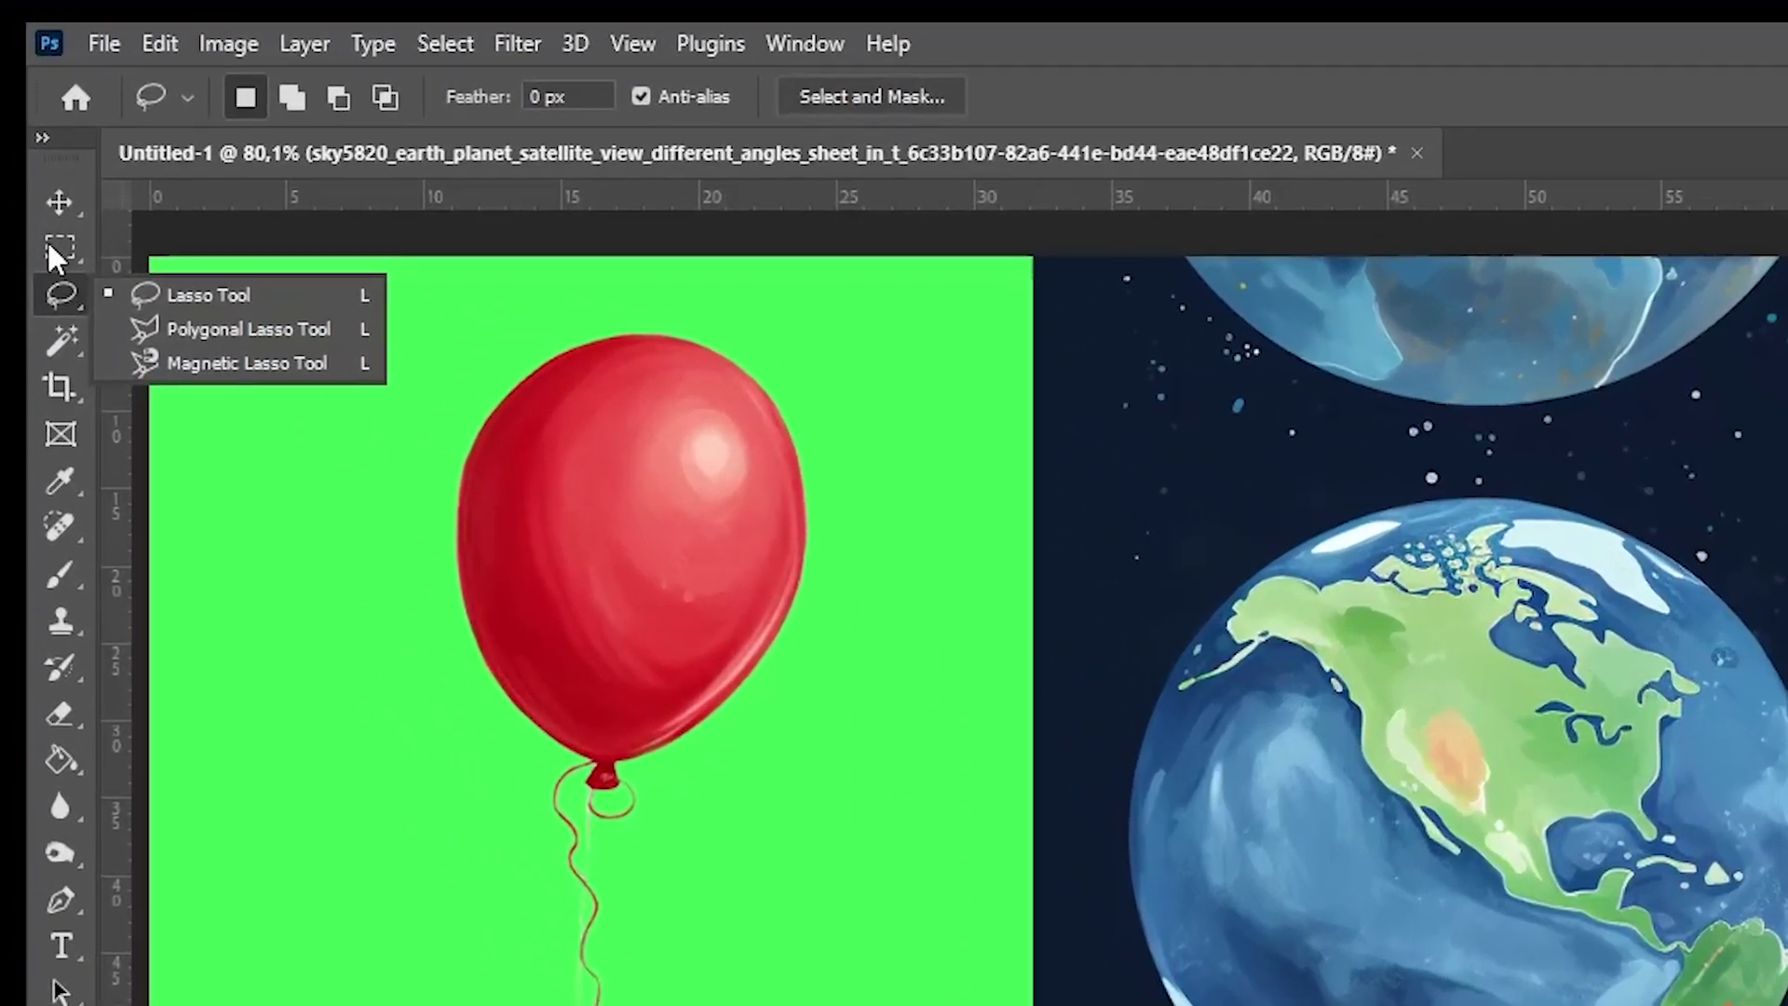
pyautogui.click(48, 247)
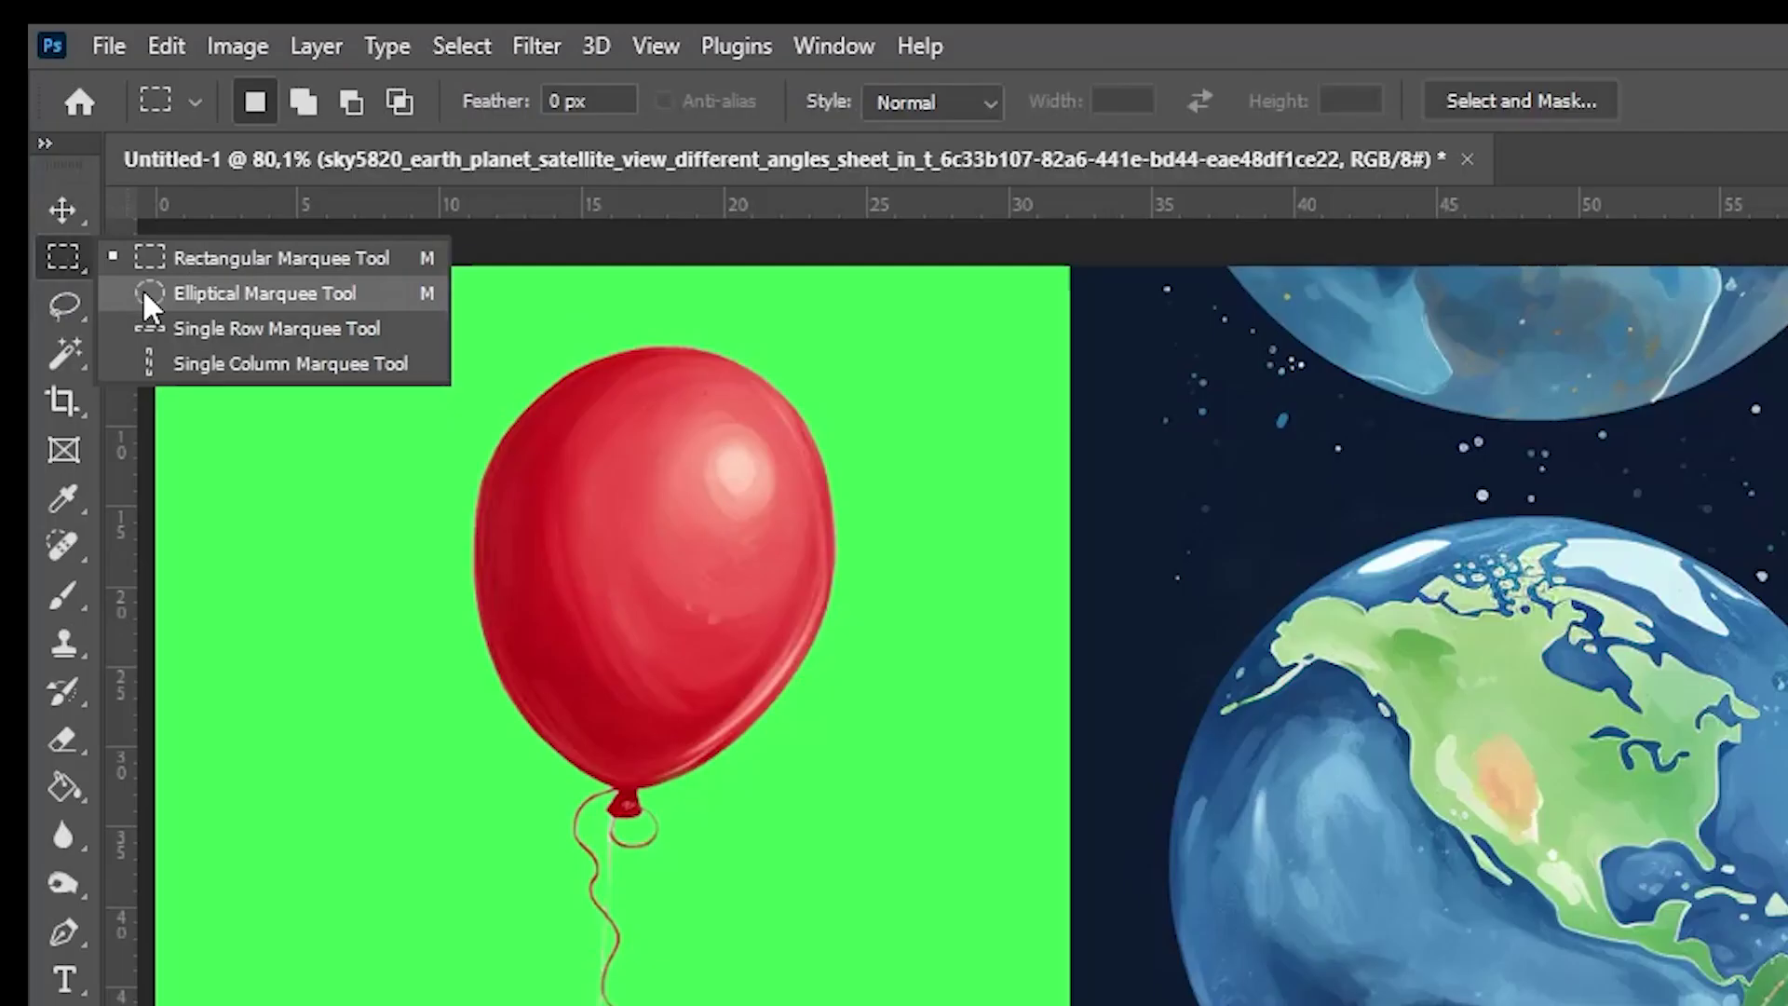
pyautogui.click(153, 293)
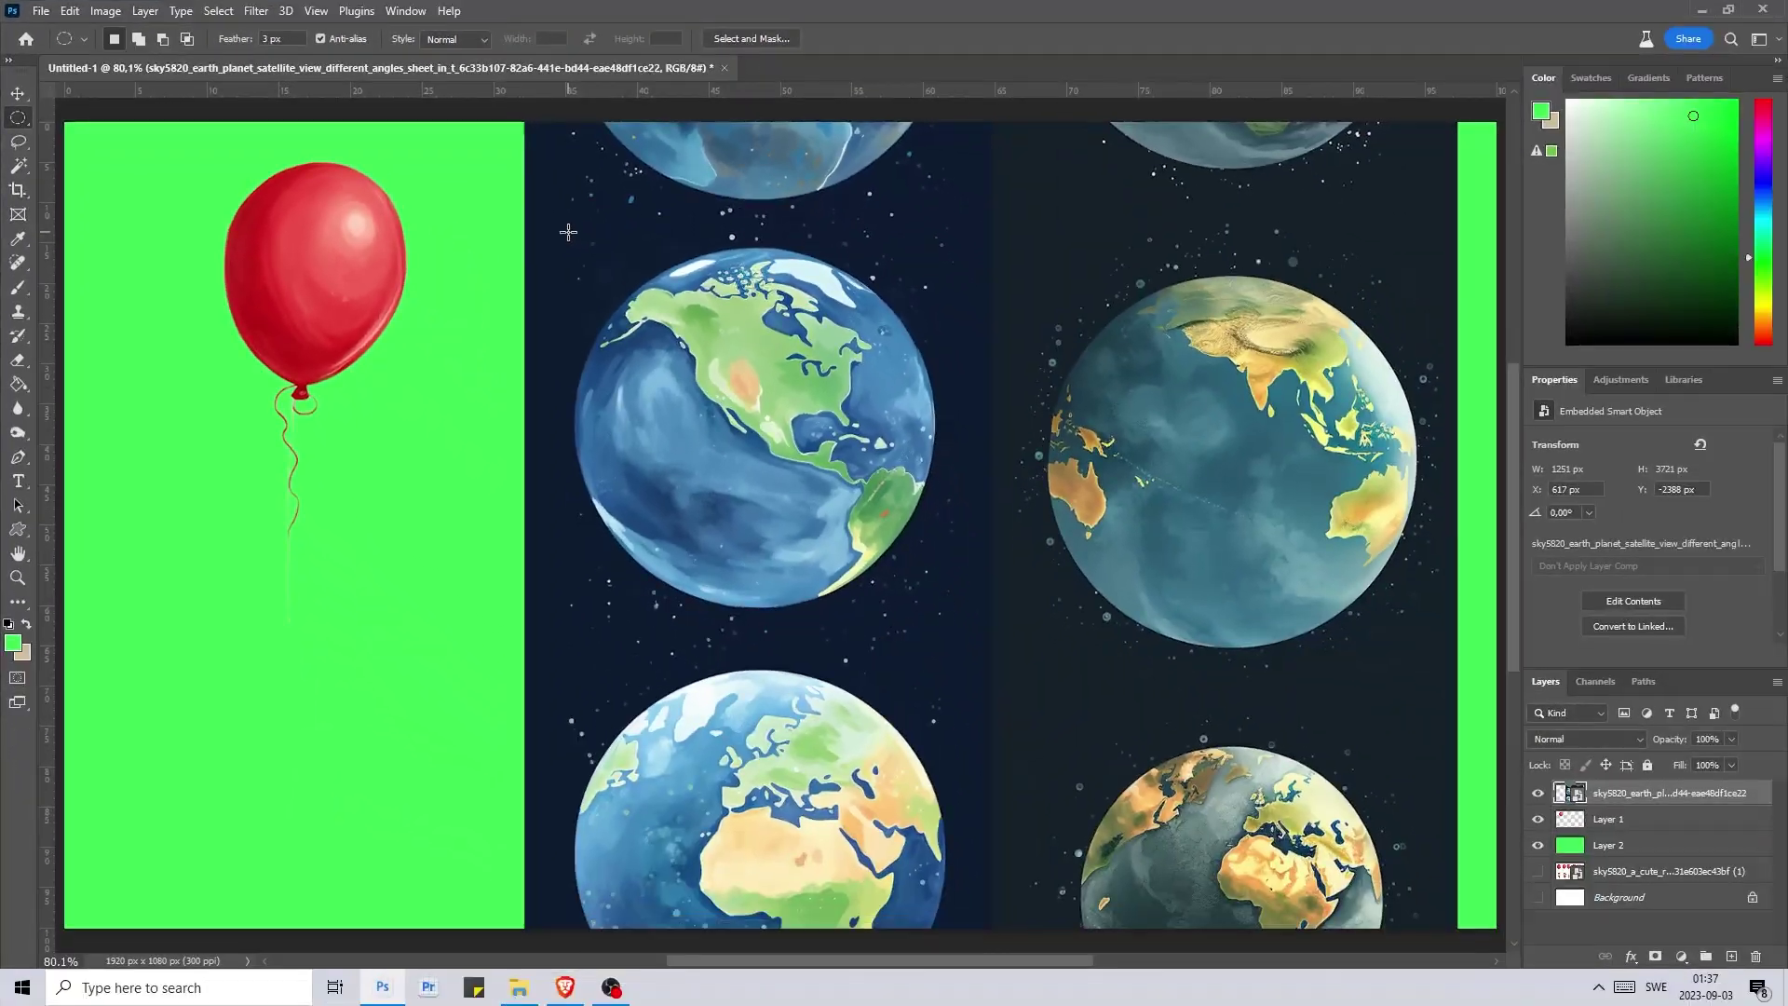
pyautogui.moveTo(568, 232); pyautogui.dragTo(932, 608)
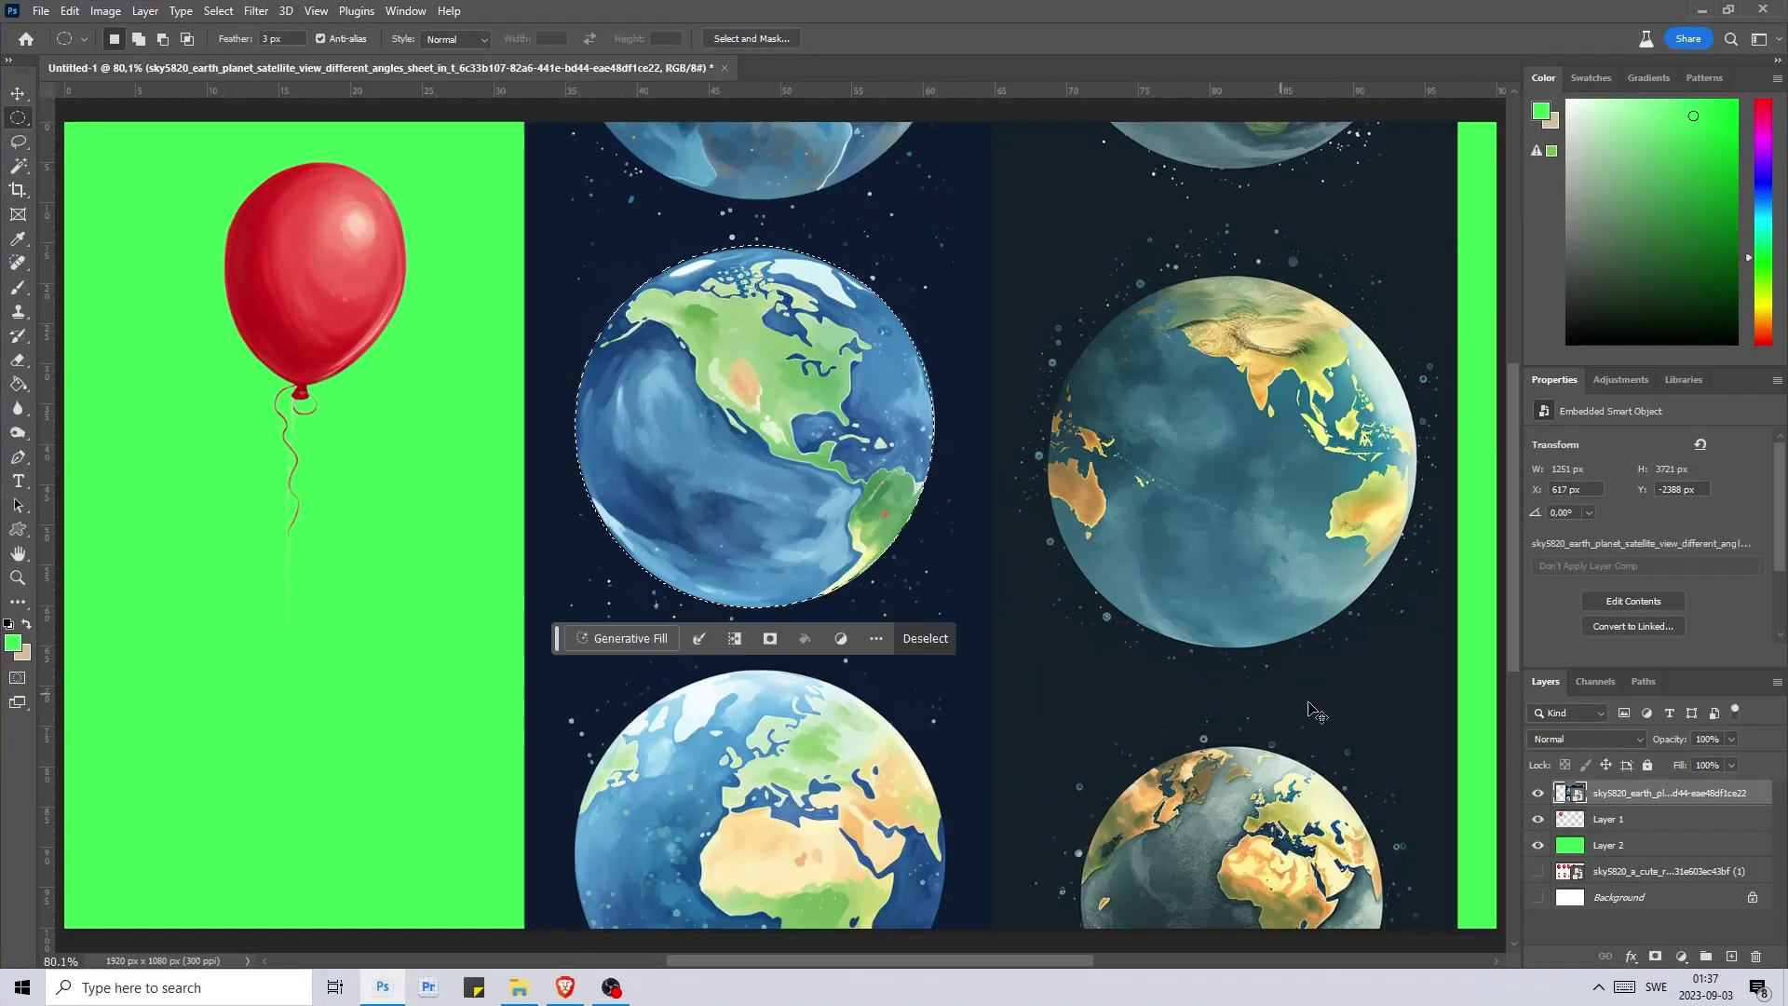
pyautogui.hotkey('ctrl', 'j')
pyautogui.click(1538, 819)
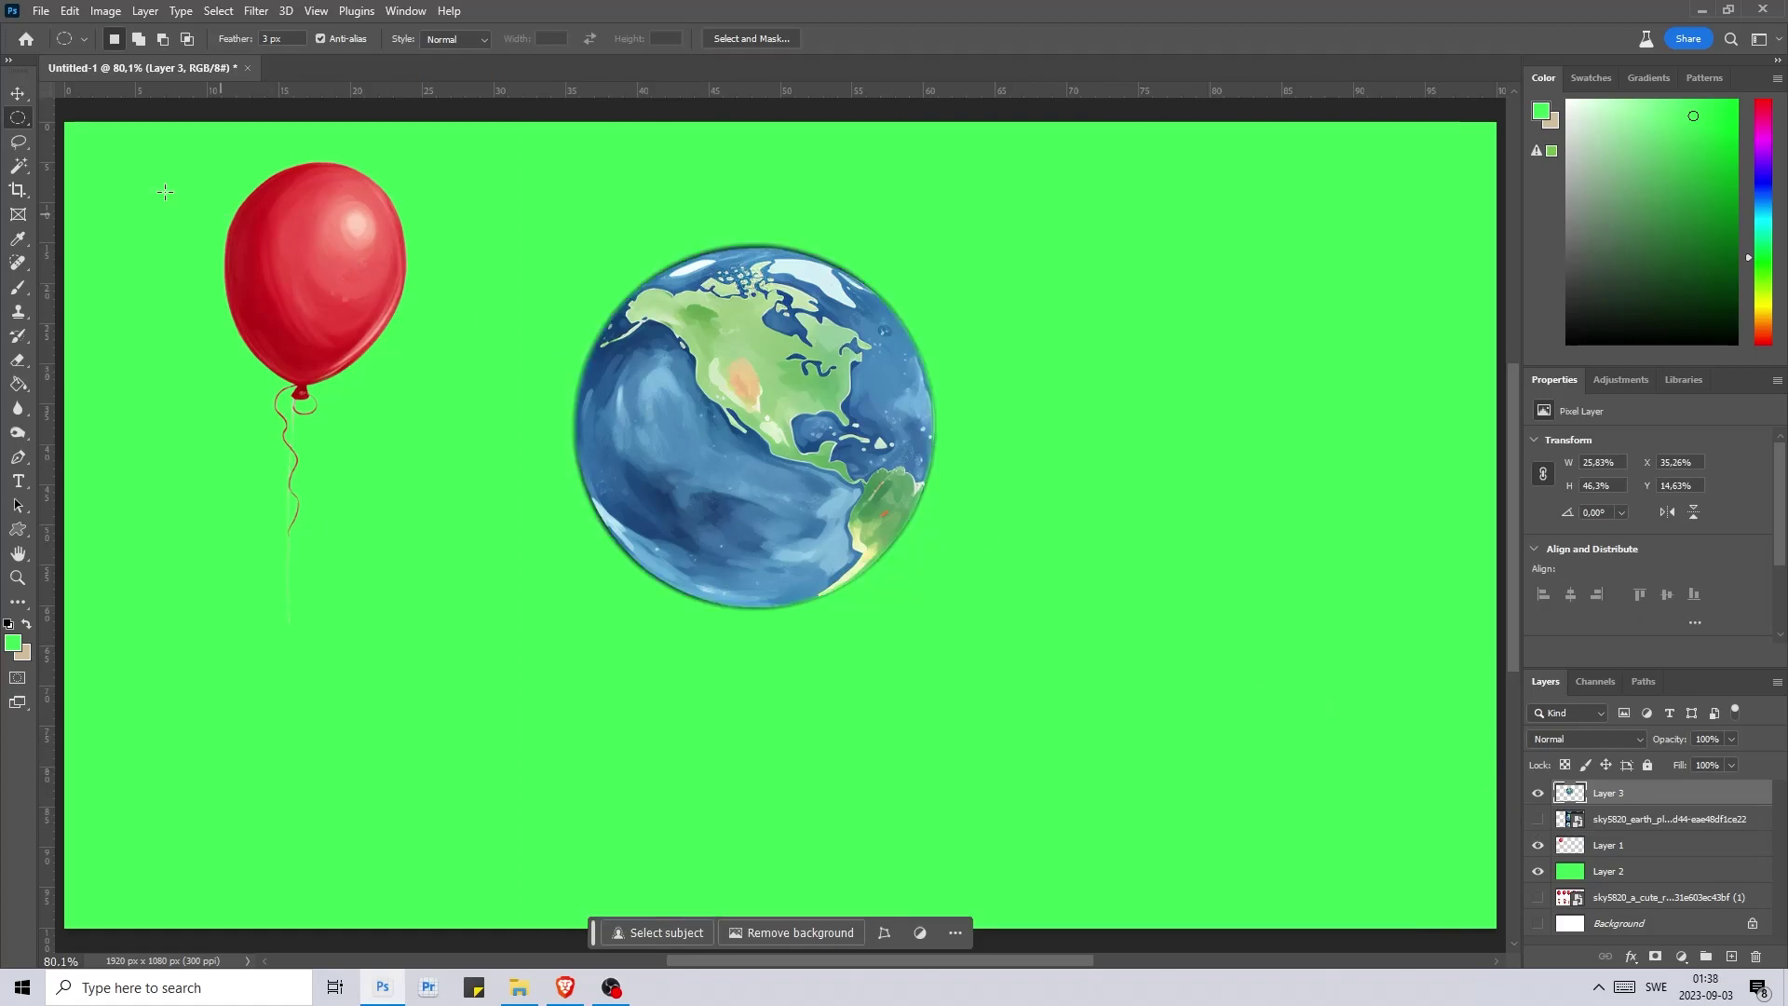
# - Move the cut-out globe to the lower-right area of the canvas and make the balloon's layer active
pyautogui.click(19, 94)
pyautogui.moveTo(755, 450); pyautogui.dragTo(1227, 728)
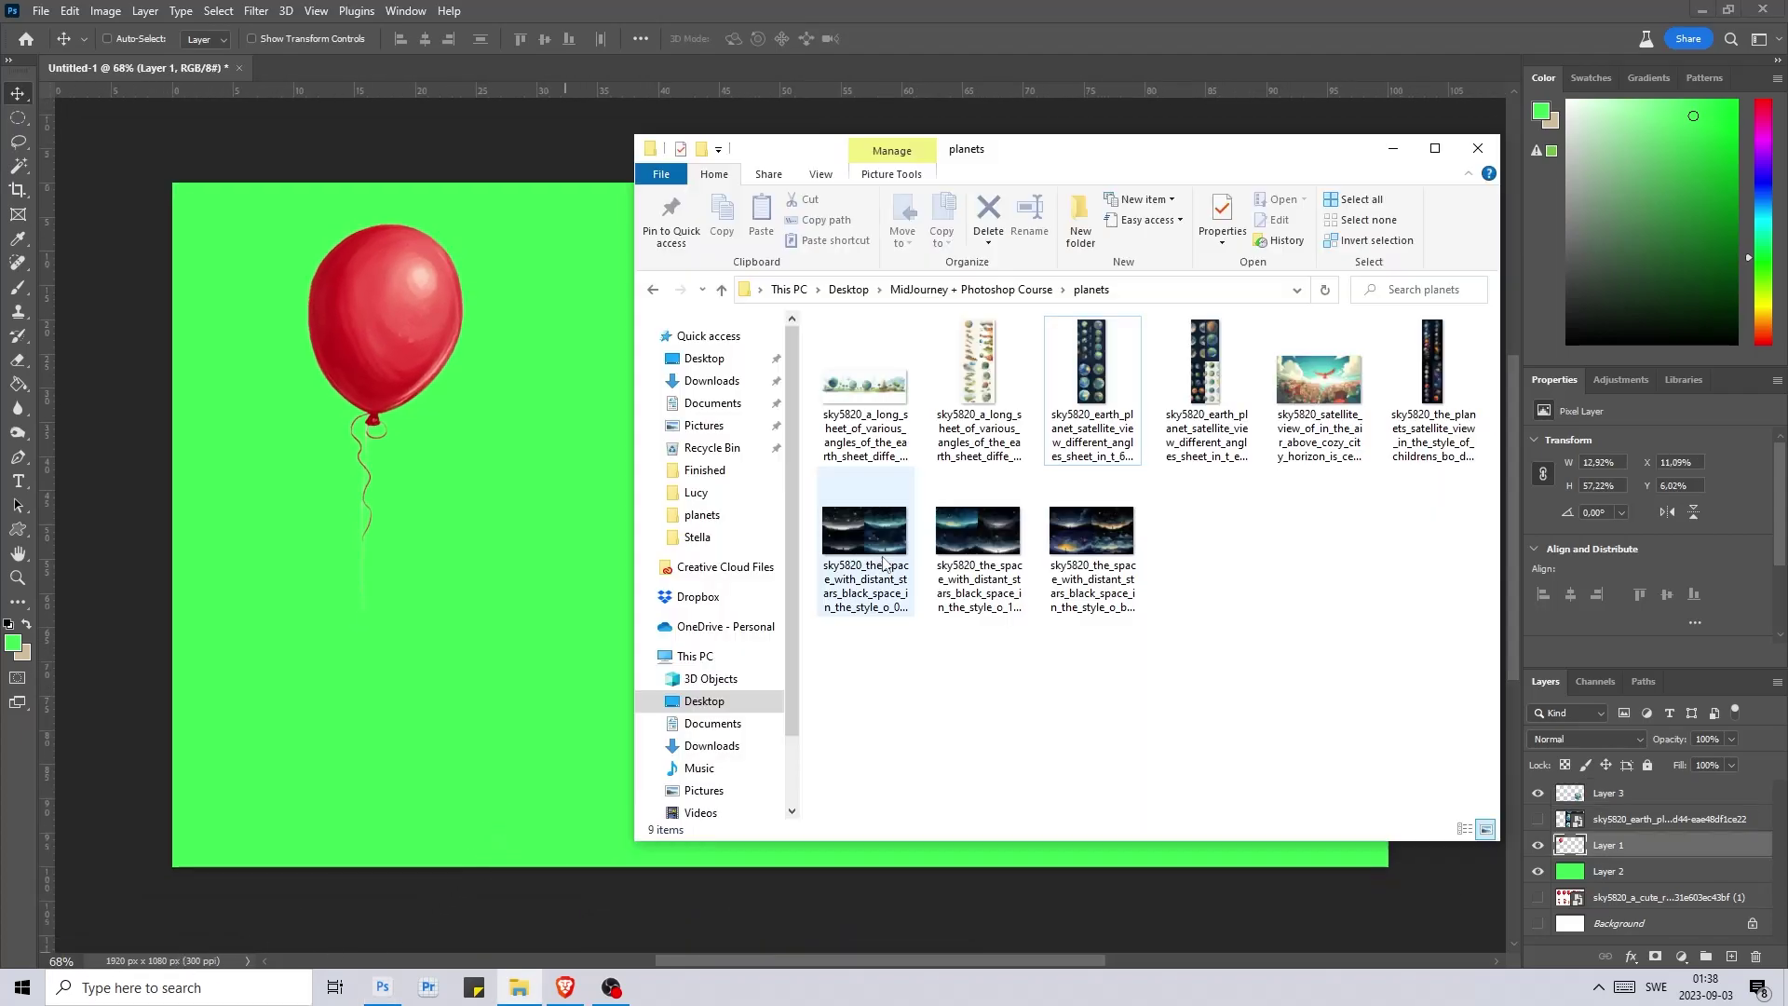
pyautogui.moveTo(883, 563); pyautogui.dragTo(463, 479)
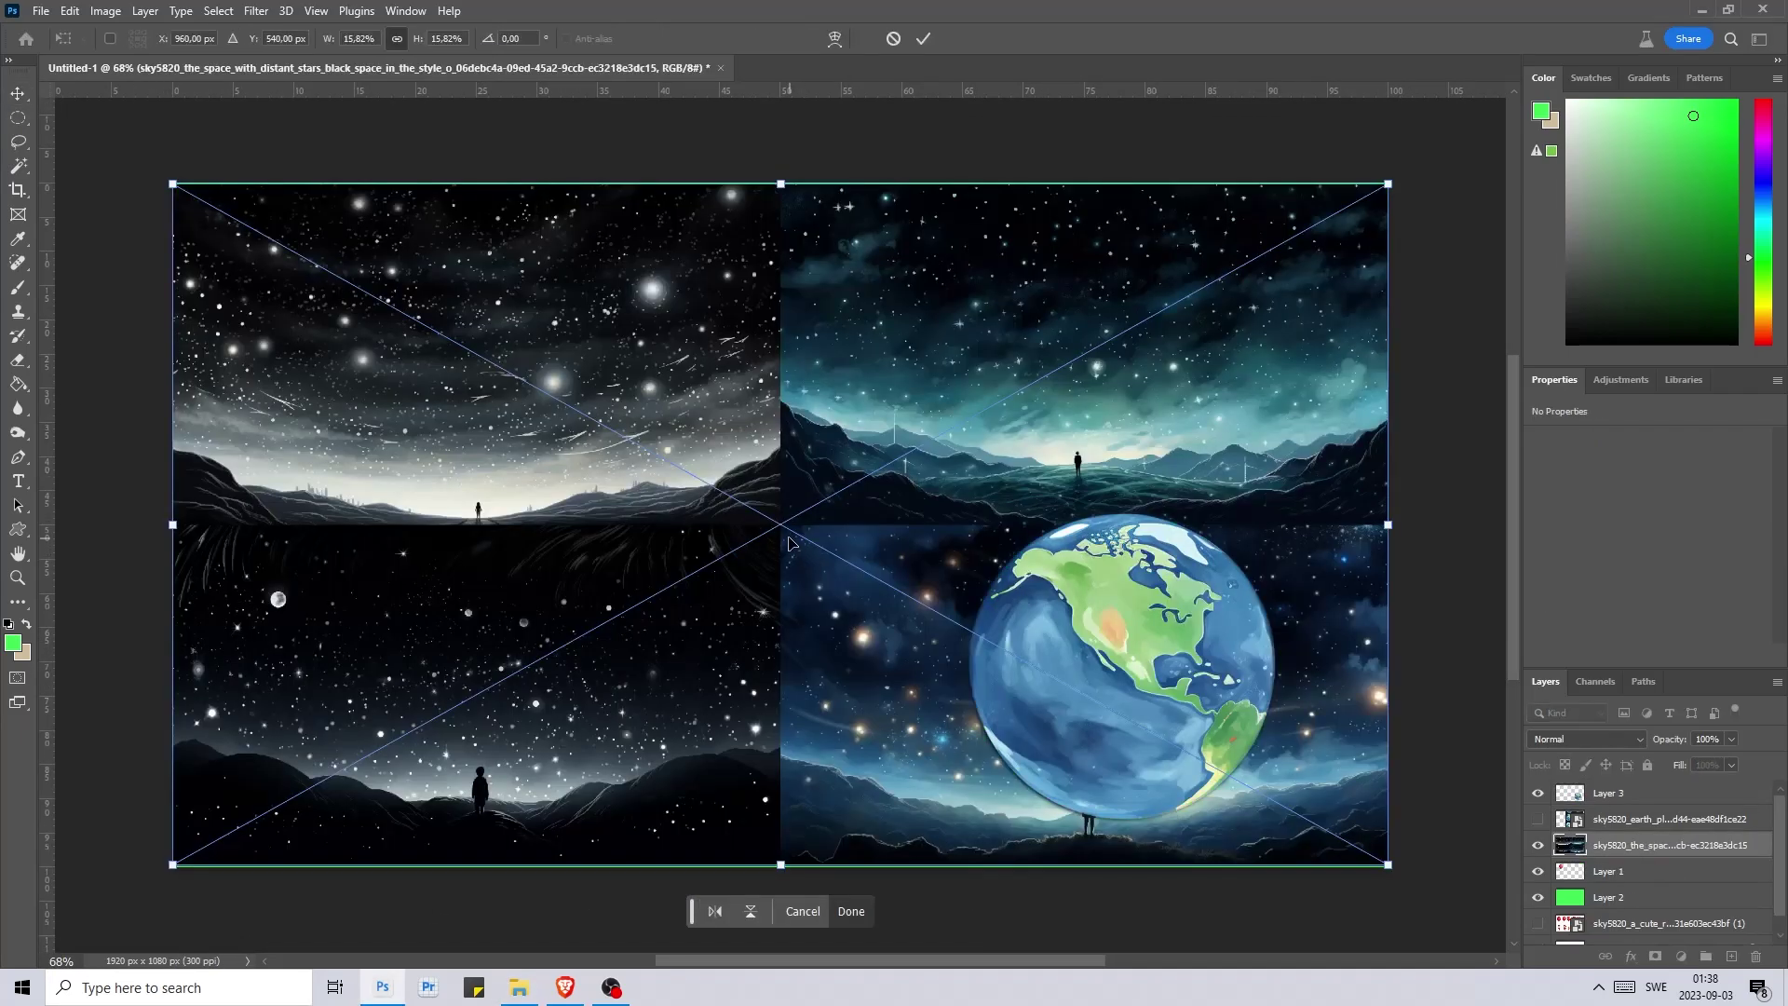
# - Place the space with distant stars image from File Explorer and enlarge it so its blue starry night panel fills the canvas
pyautogui.moveTo(789, 542); pyautogui.dragTo(470, 387)
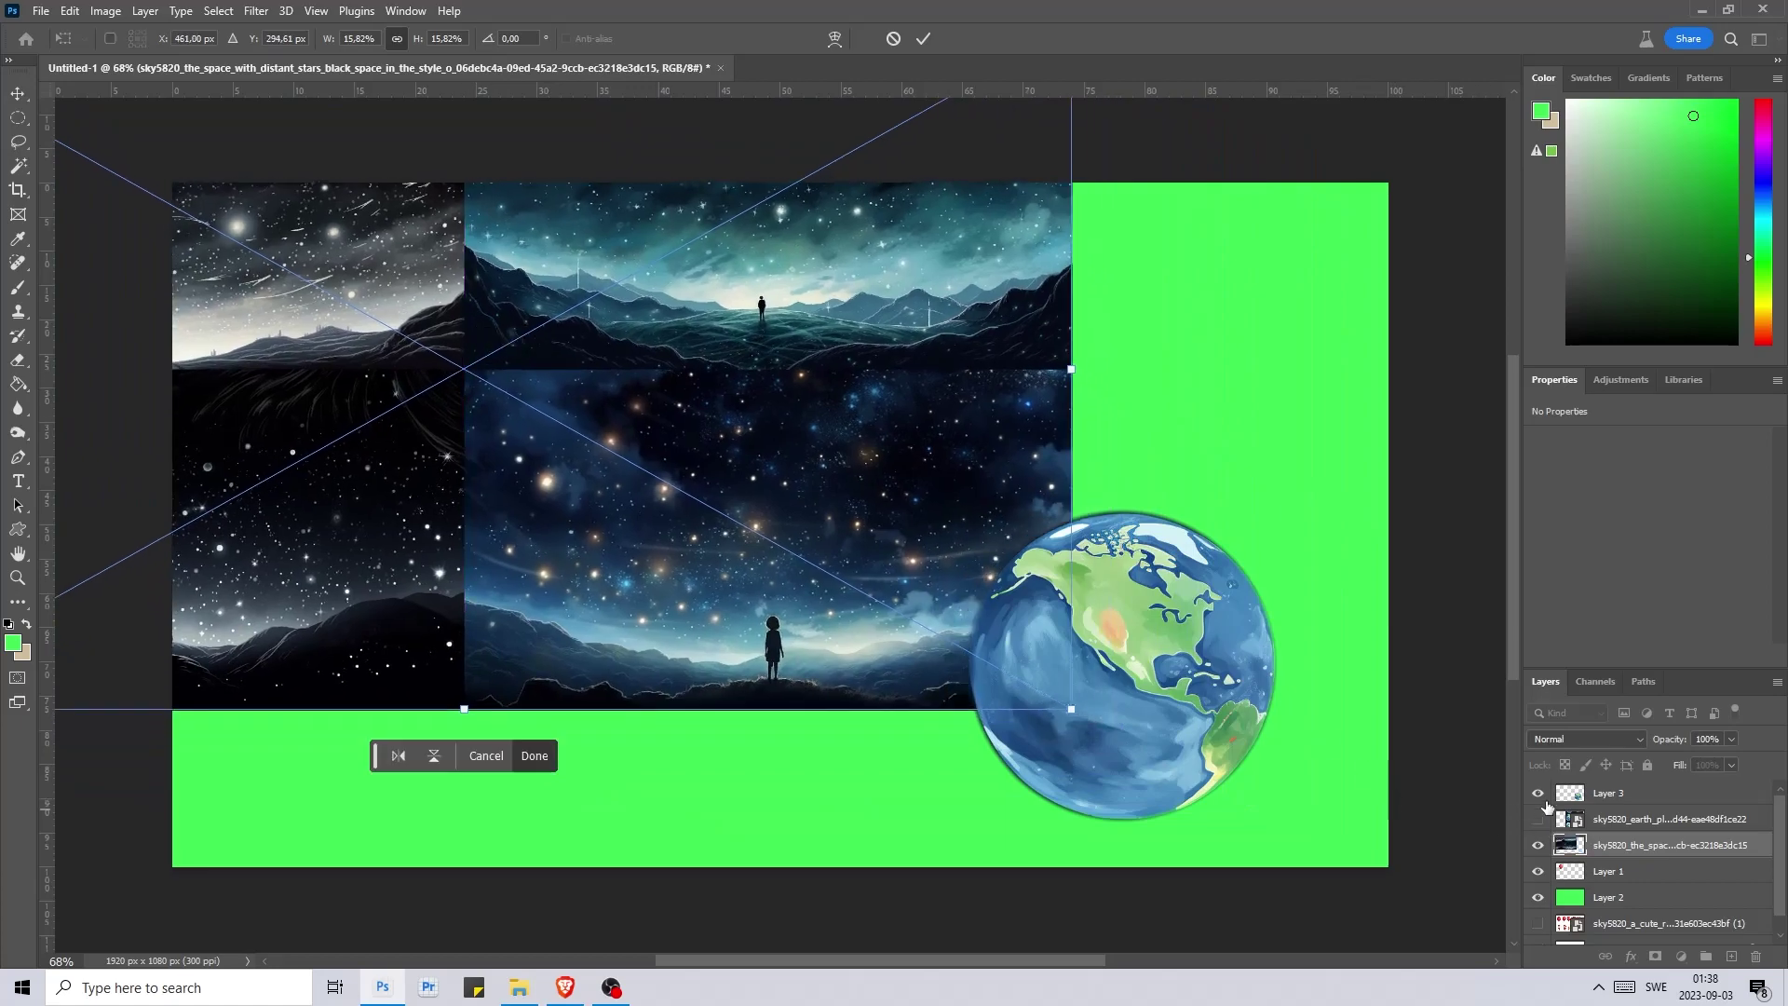
pyautogui.click(1542, 792)
pyautogui.hotkey('ctrl', 't')
pyautogui.moveTo(1073, 709); pyautogui.dragTo(971, 607)
pyautogui.moveTo(1014, 643); pyautogui.dragTo(1605, 1000)
pyautogui.moveTo(838, 558); pyautogui.dragTo(595, 484)
pyautogui.scroll(1, 794, 651)
# - Isolate the starry sky area on its own canvas-sized layer and move that layer between the balloon and green layers
pyautogui.moveTo(812, 959); pyautogui.dragTo(520, 745)
pyautogui.moveTo(763, 671); pyautogui.dragTo(760, 663)
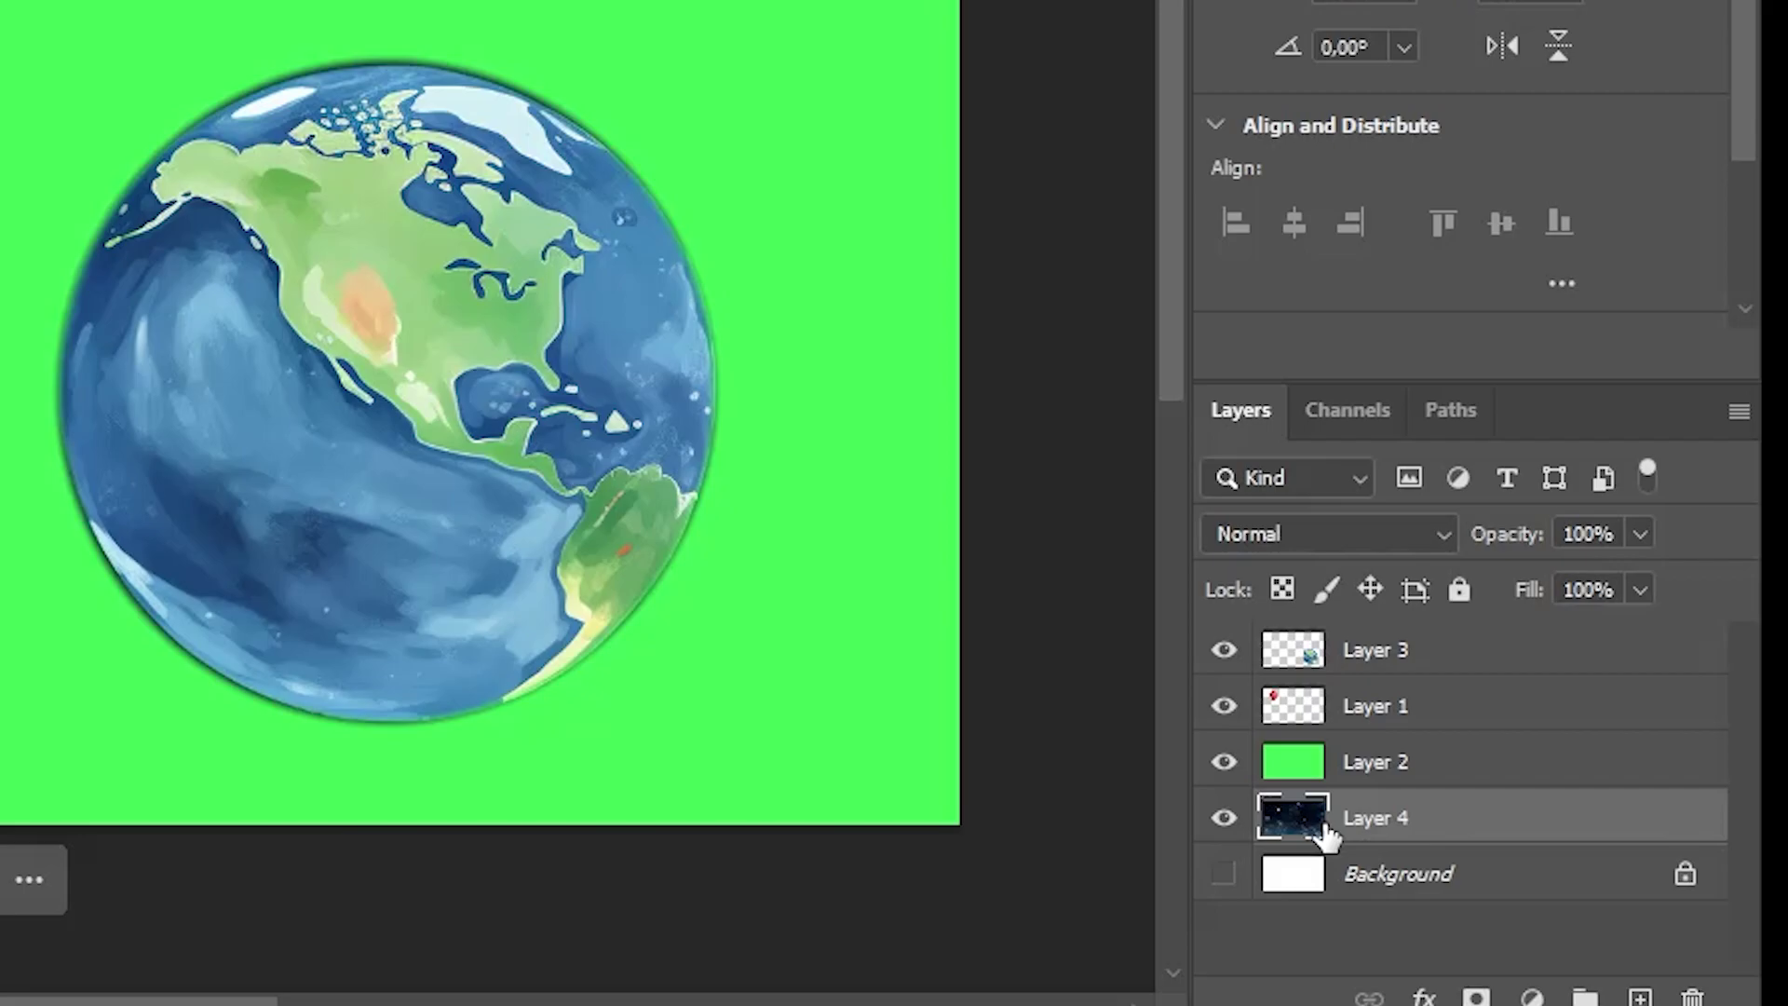
pyautogui.moveTo(1324, 837); pyautogui.dragTo(1329, 750)
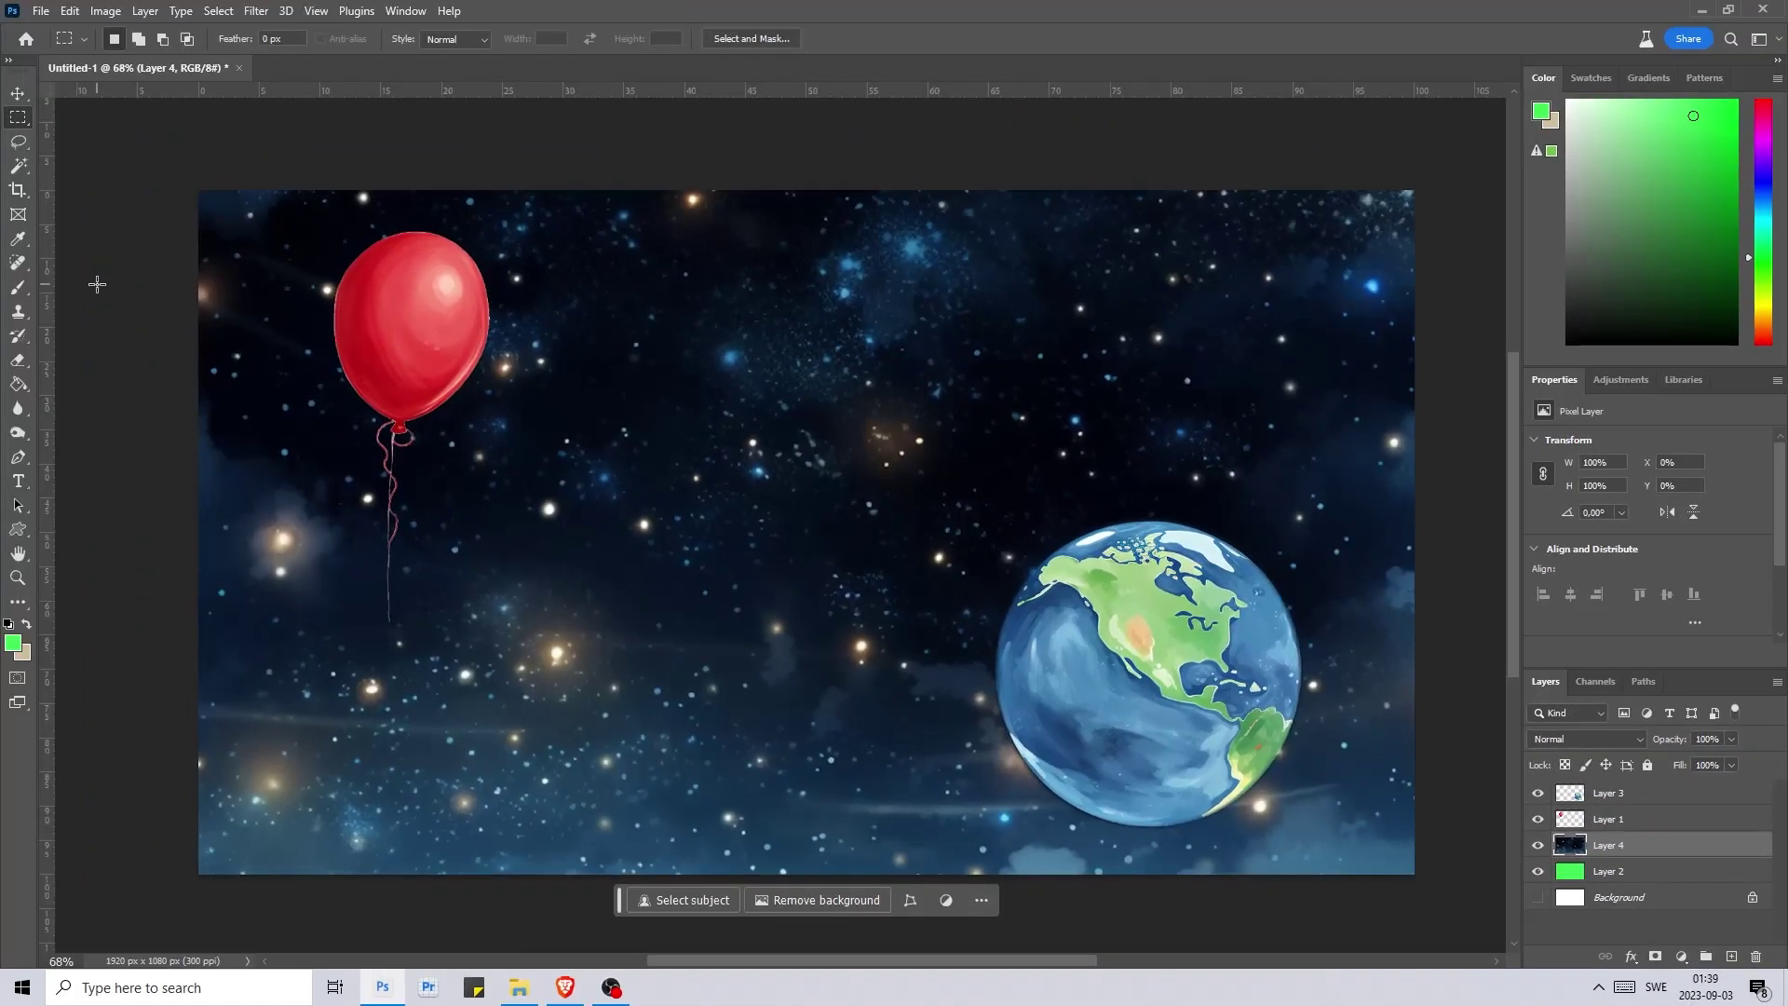
# - Switch to the Gradient tool and load the balloon layer's outline as a selection
pyautogui.click(17, 93)
pyautogui.keyDown('ctrl'); pyautogui.click(444, 294); pyautogui.keyUp('ctrl')
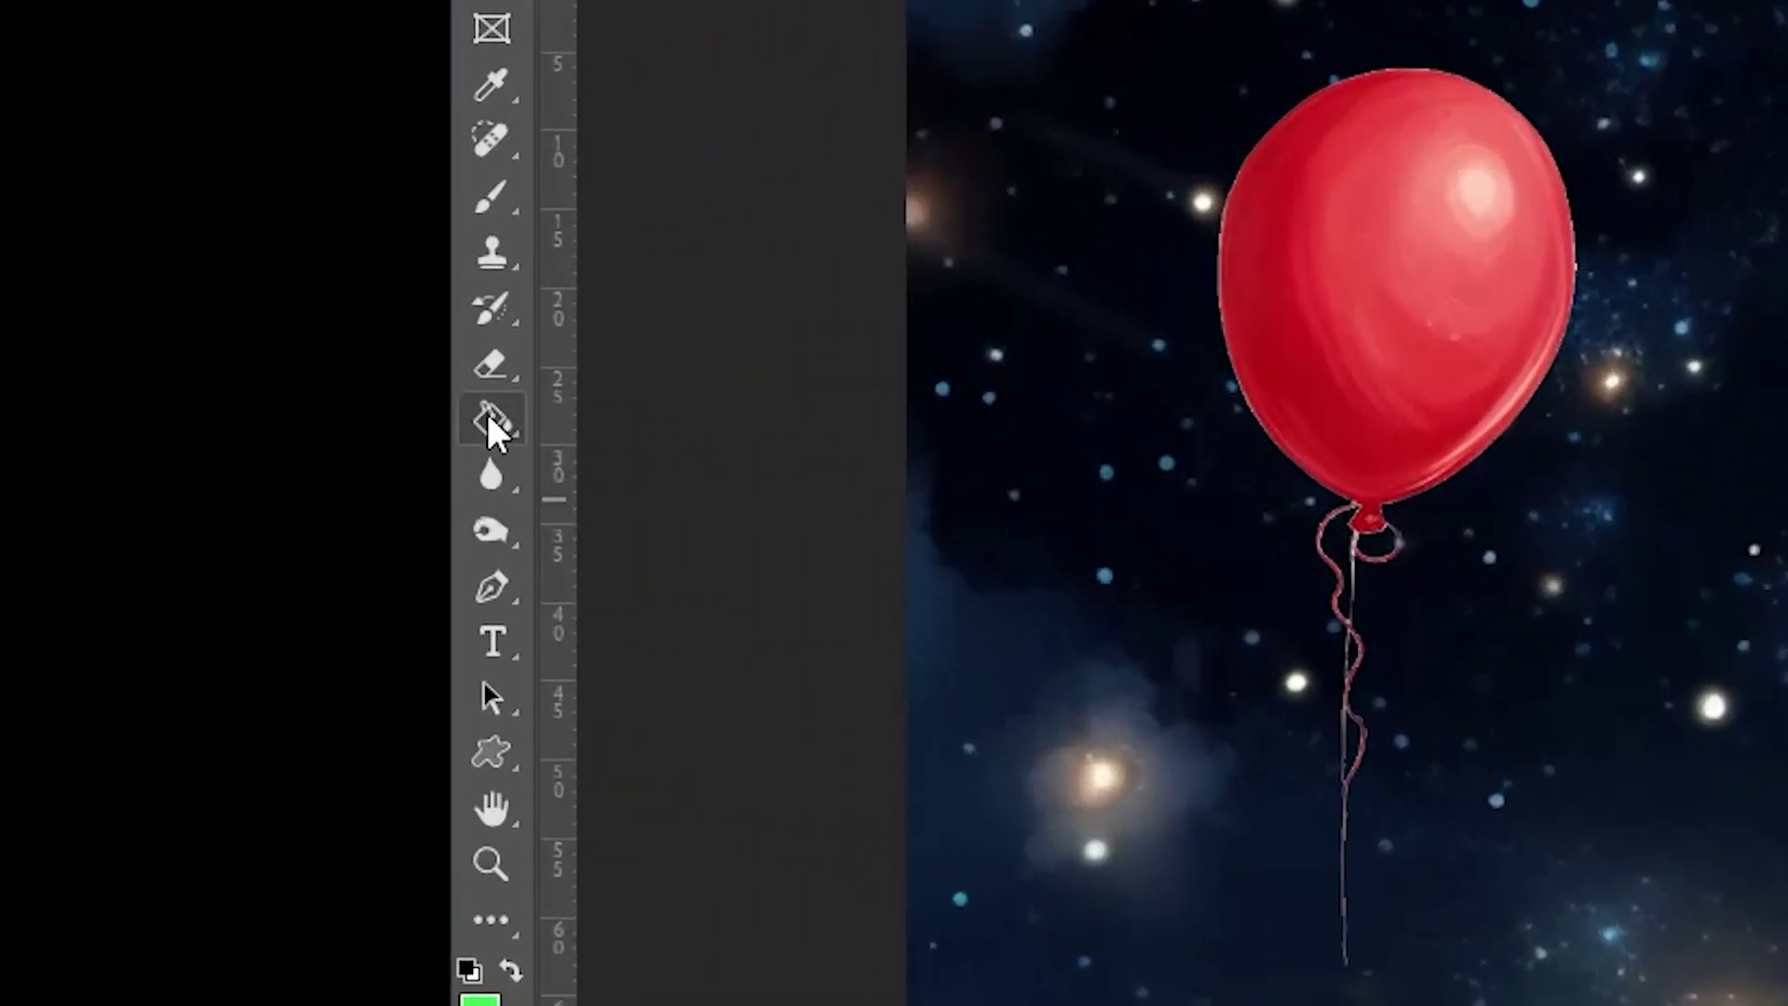
pyautogui.rightClick(496, 428)
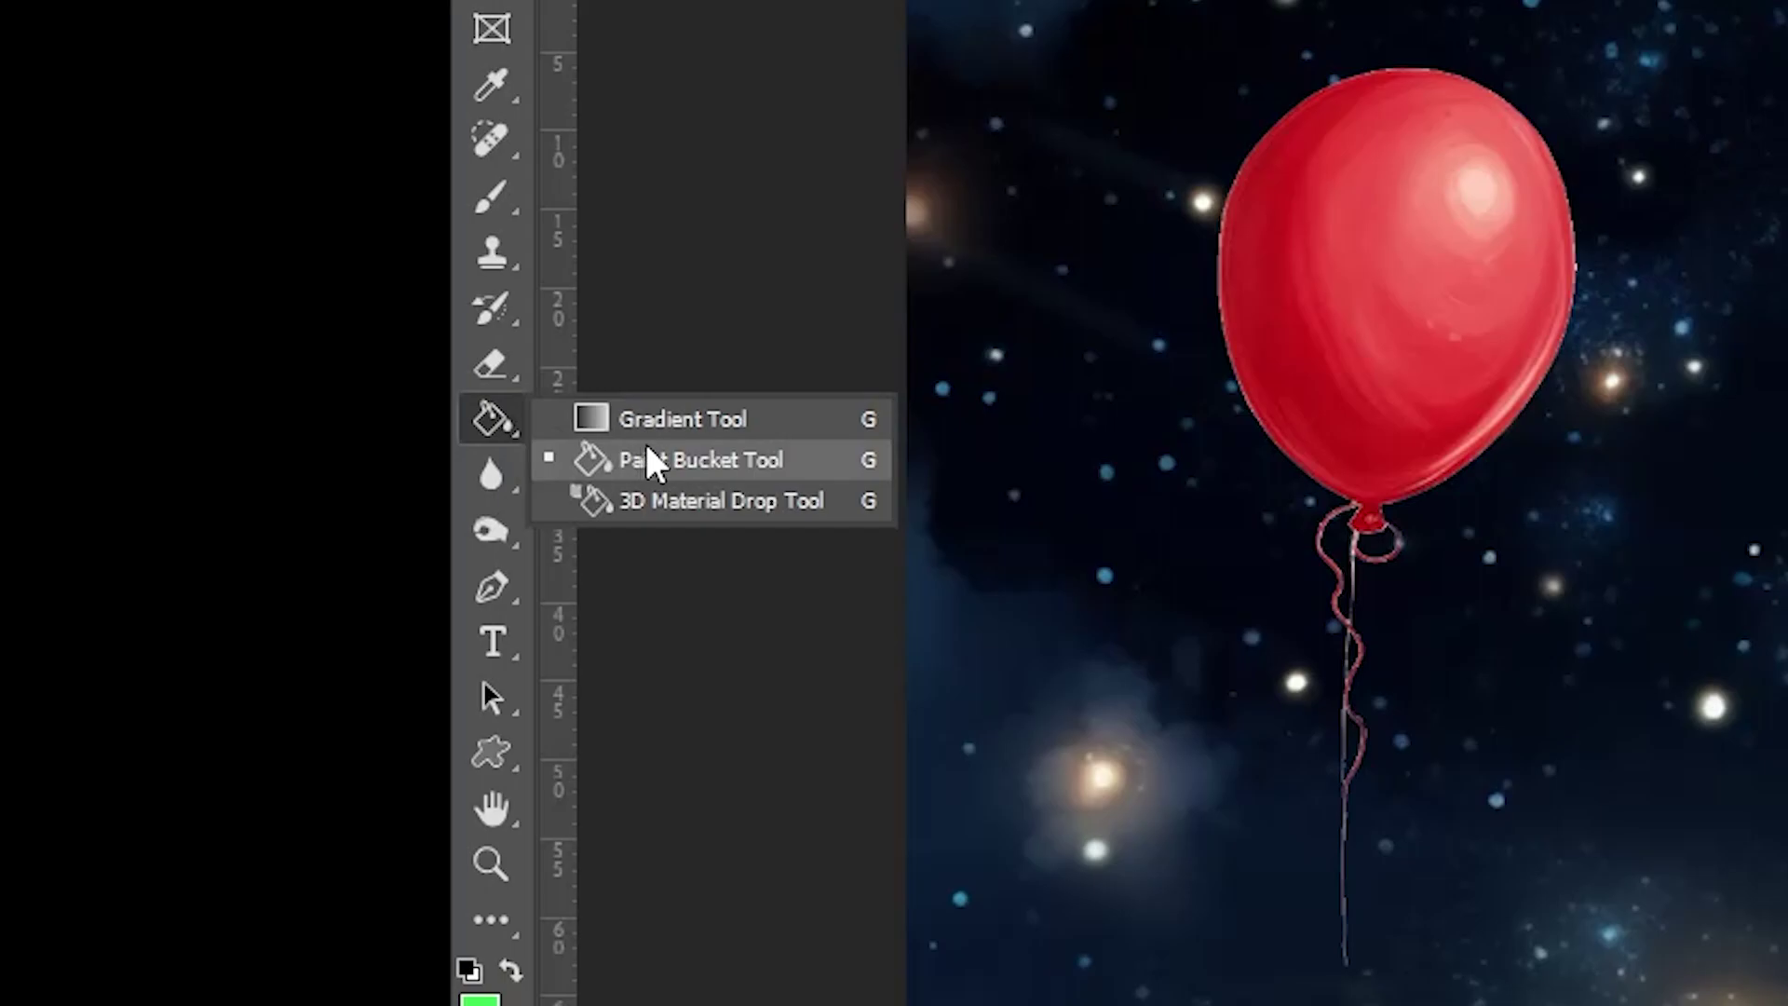
pyautogui.click(666, 431)
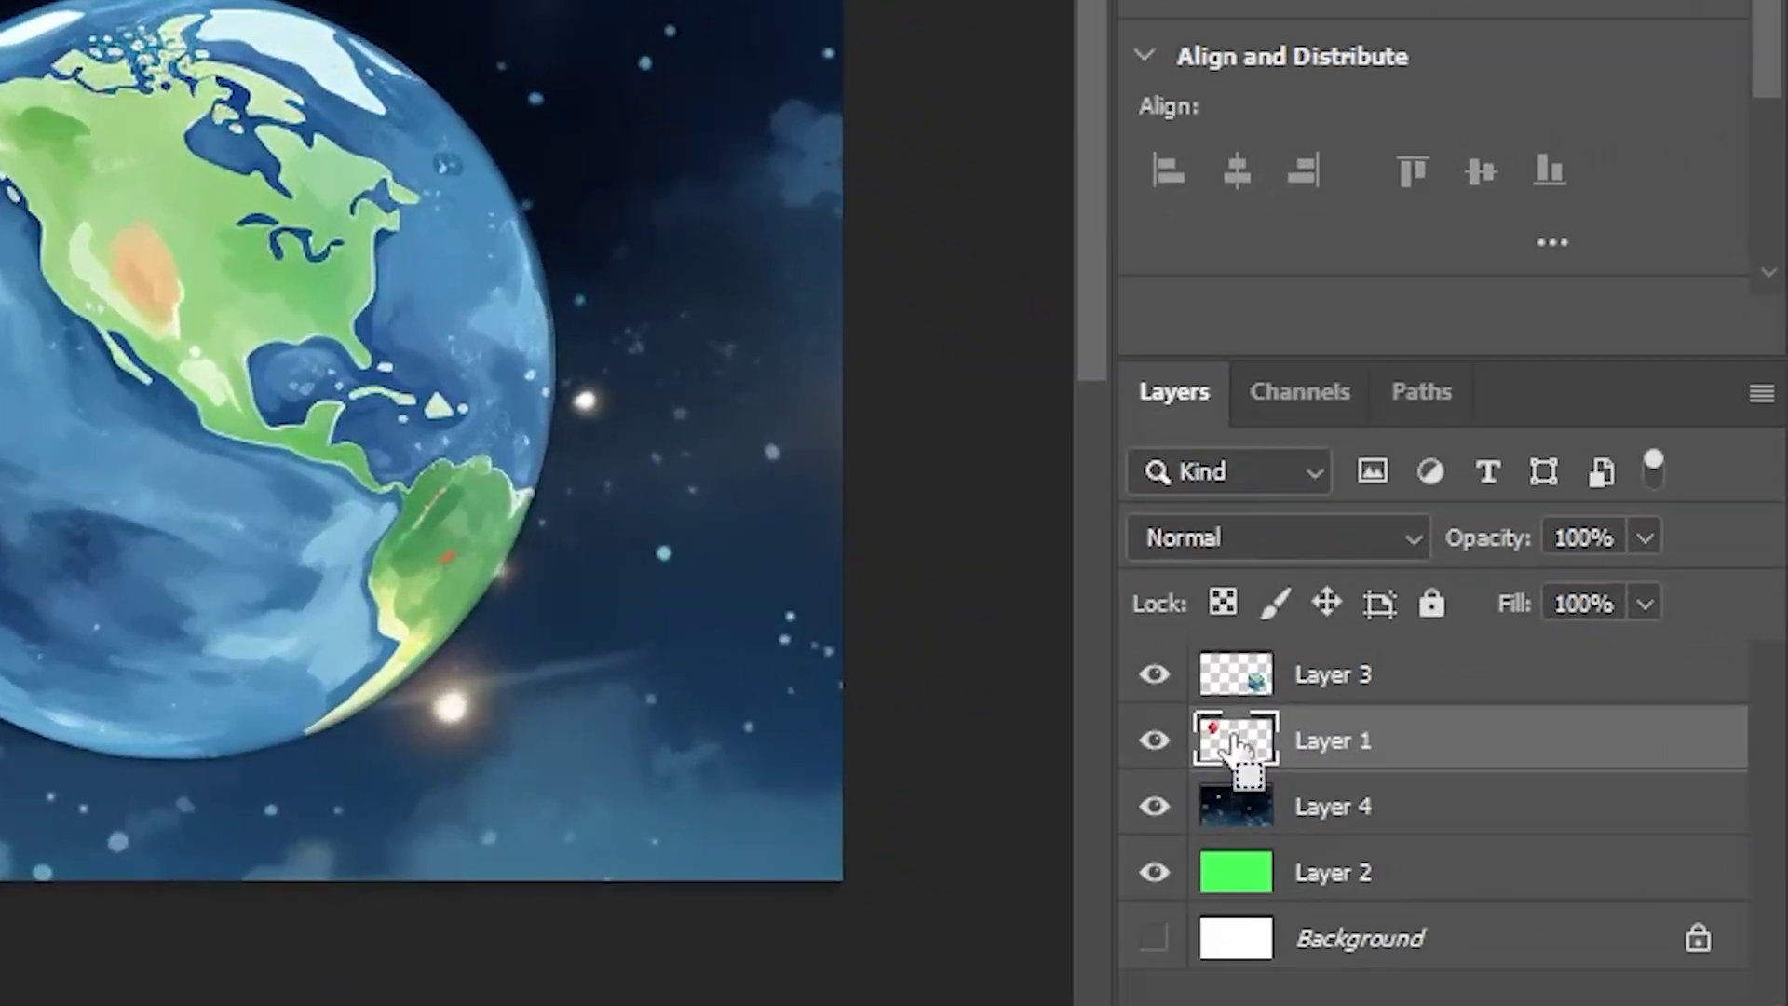
pyautogui.keyDown('ctrl'); pyautogui.click(1232, 735); pyautogui.keyUp('ctrl')
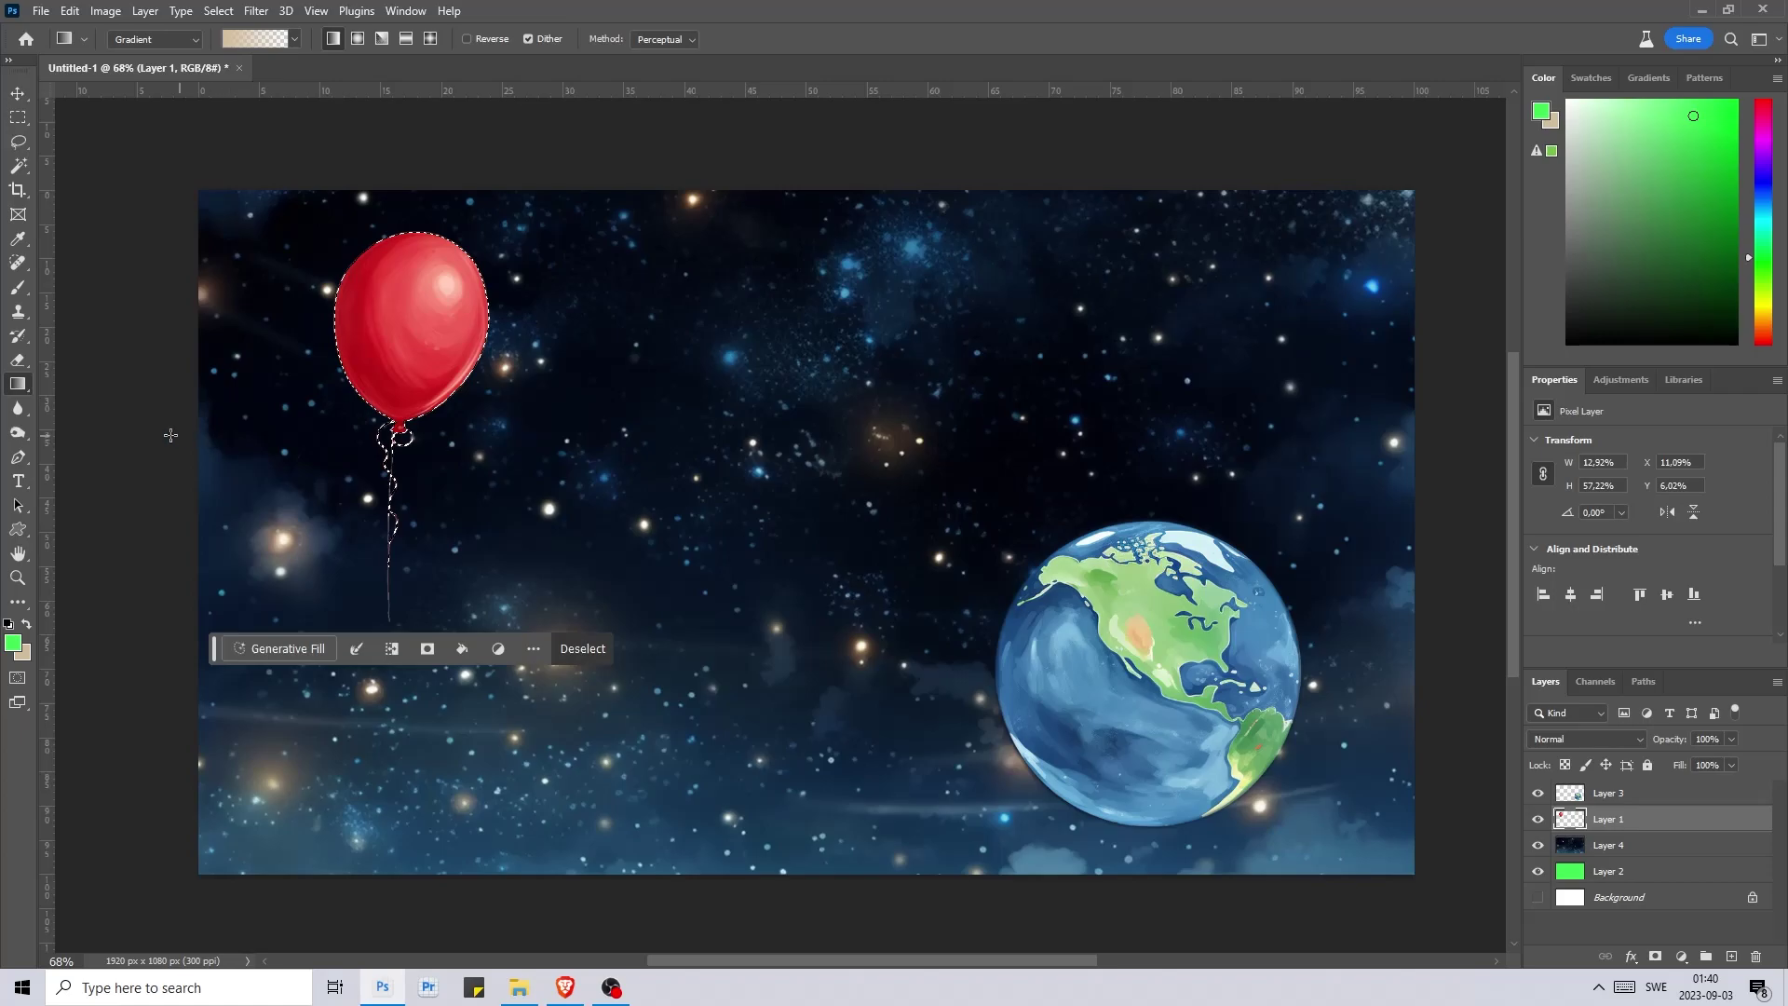
# - Set the foreground colour to #020610 sampled from the dark sky and choose the basic foreground-to-transparent gradient preset
pyautogui.click(10, 641)
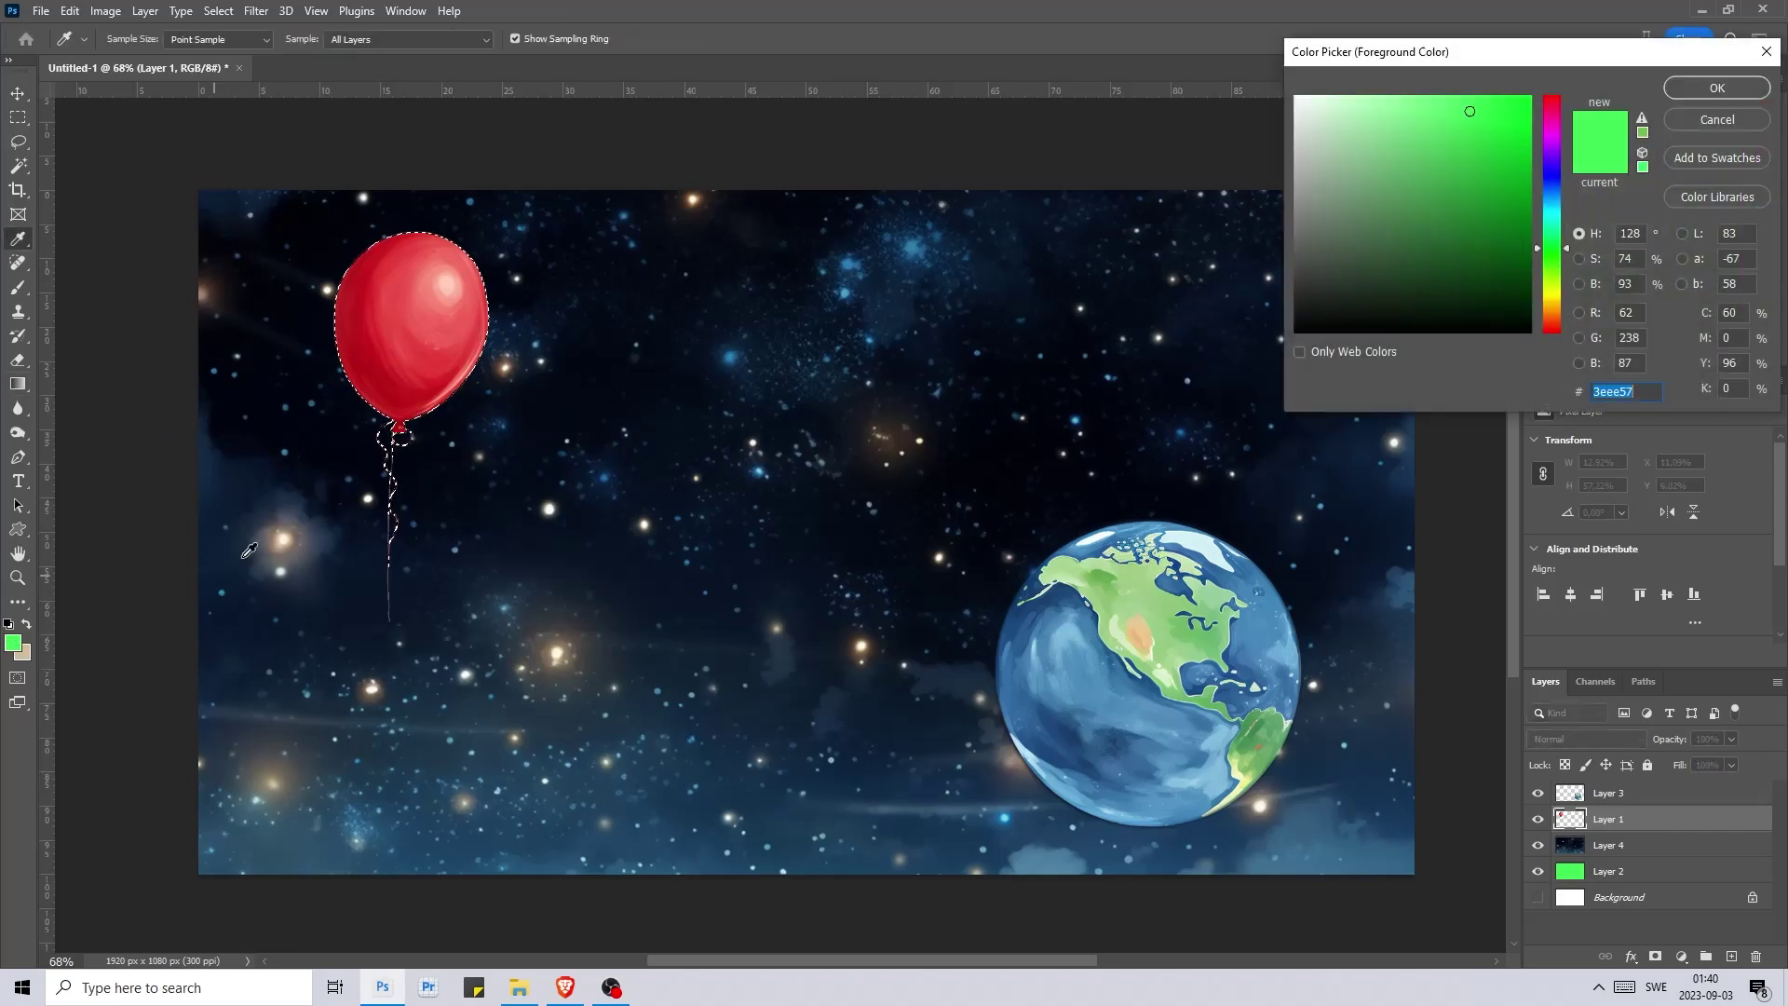
pyautogui.click(322, 449)
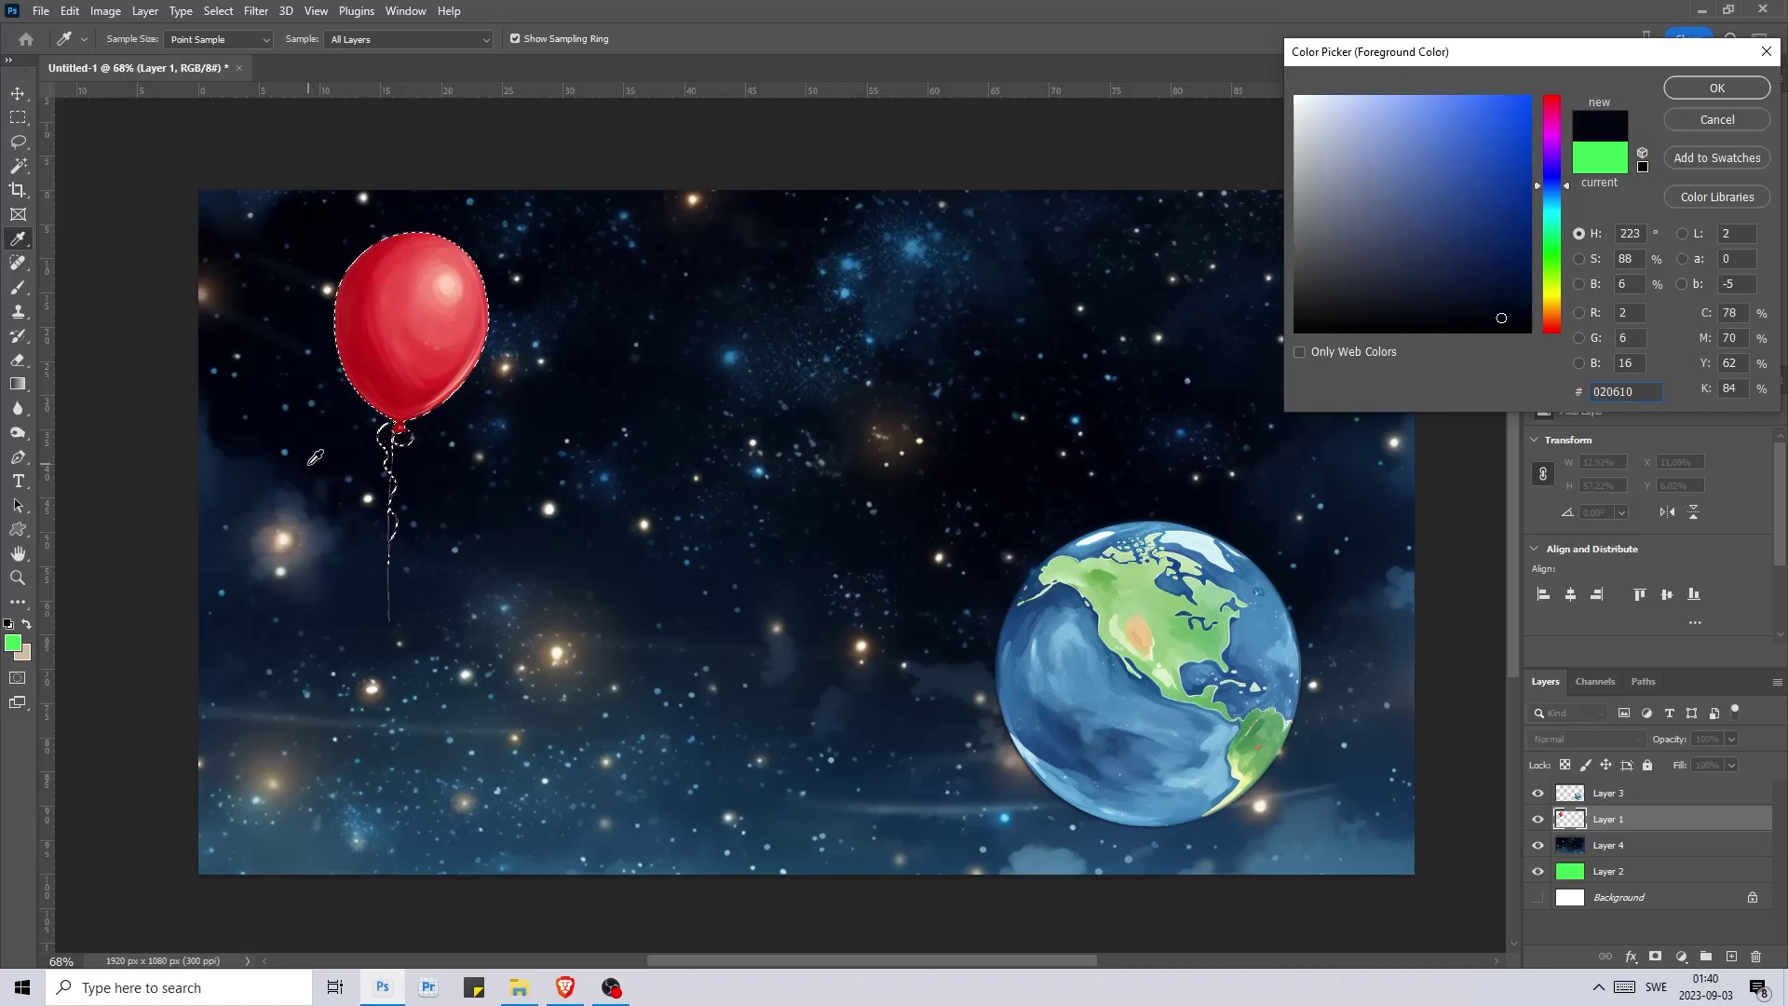
pyautogui.click(1672, 91)
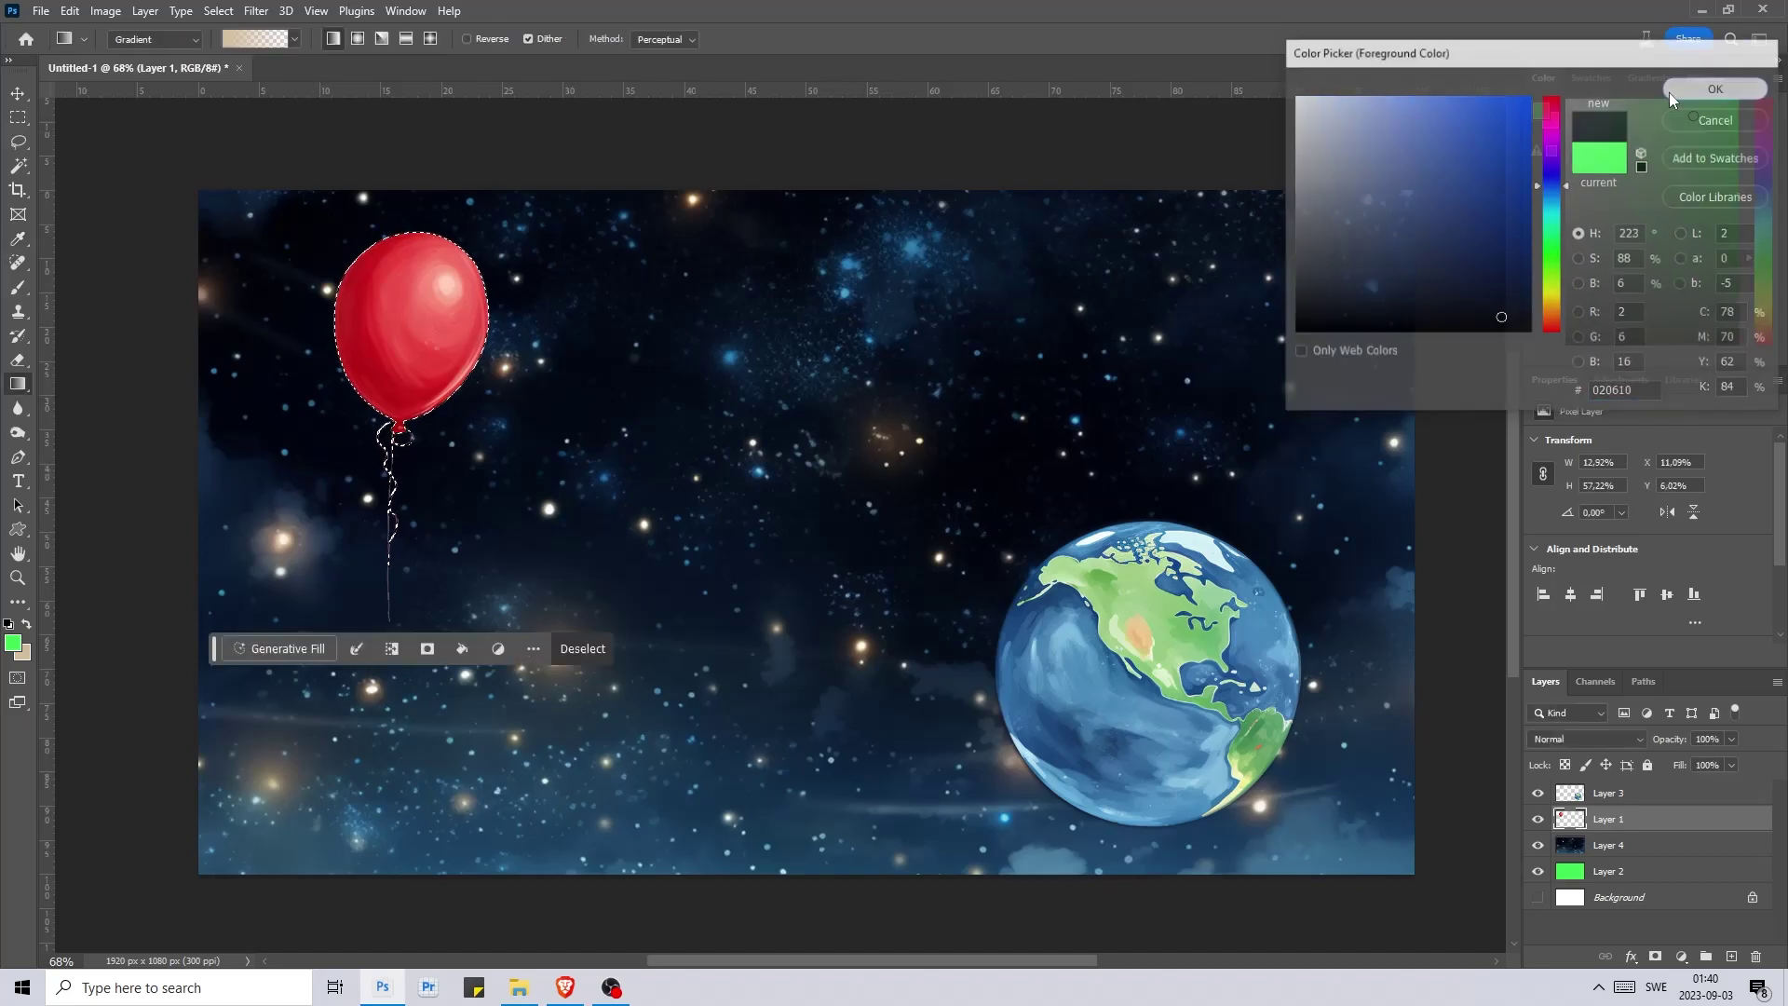
pyautogui.press('g')
pyautogui.click(294, 38)
pyautogui.click(158, 74)
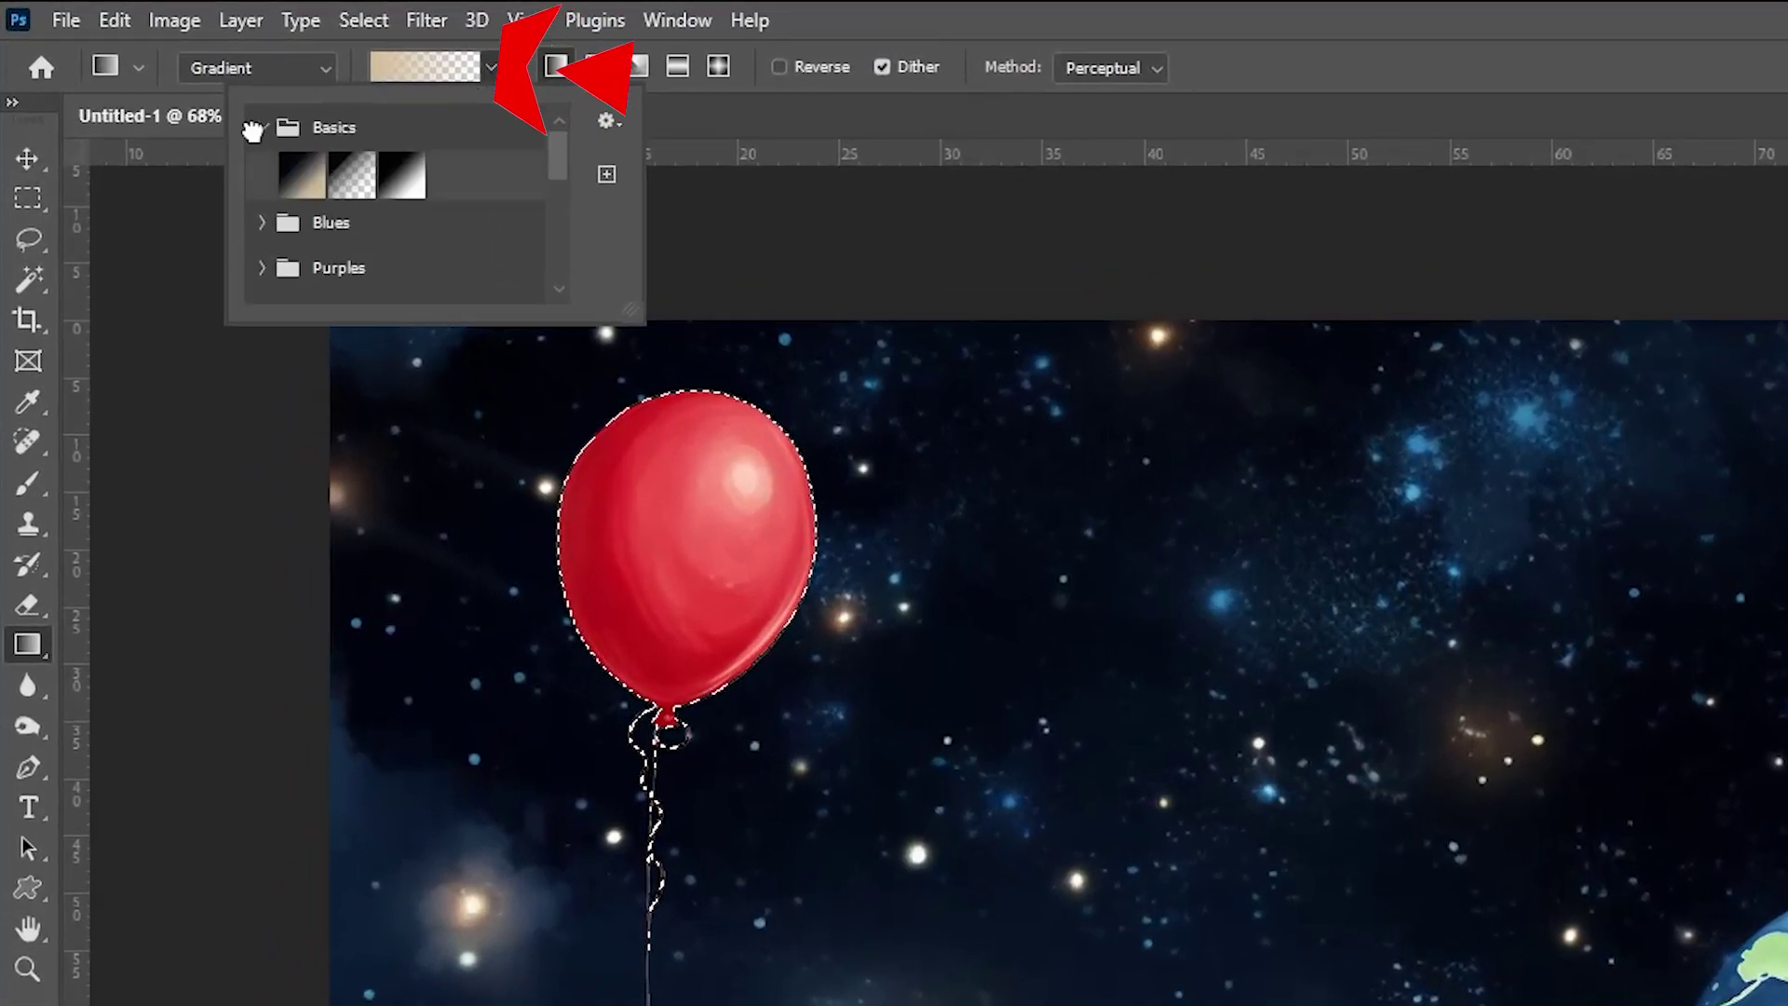
pyautogui.click(363, 174)
# - Shade the balloon's lower-left side with the gradient at an angle of about 28° and about 11% scale
pyautogui.moveTo(491, 739); pyautogui.dragTo(873, 528)
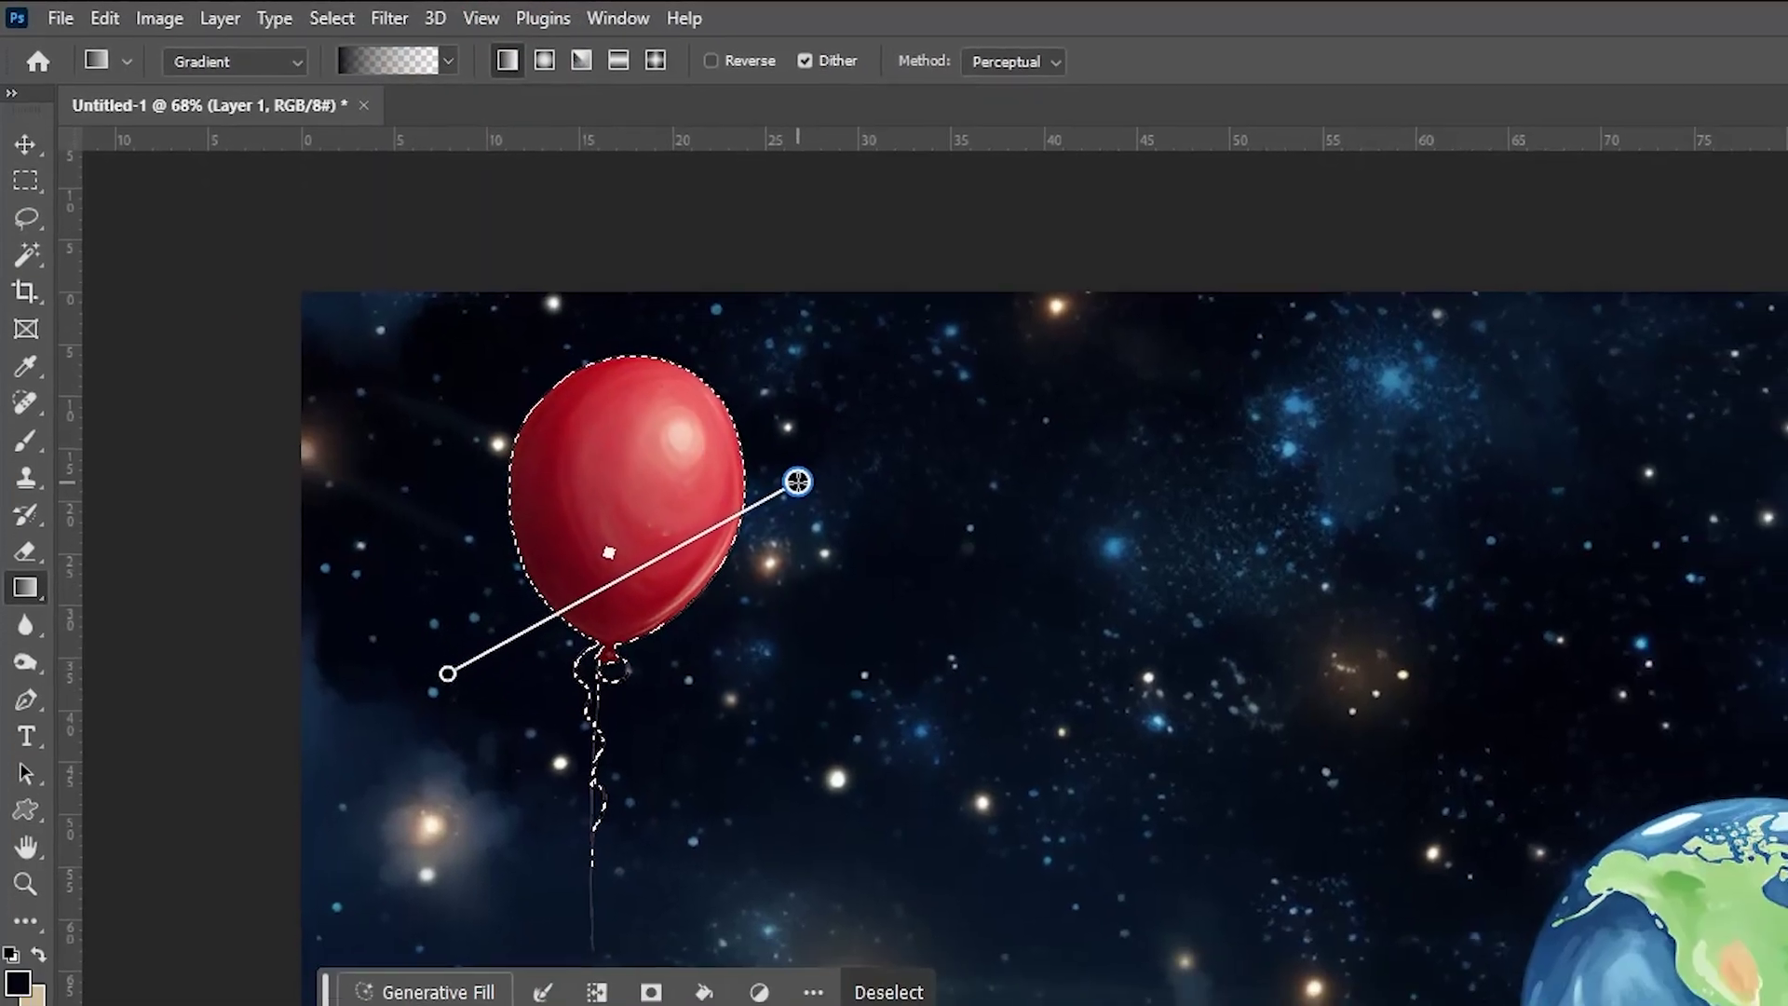
pyautogui.moveTo(797, 480); pyautogui.dragTo(706, 506)
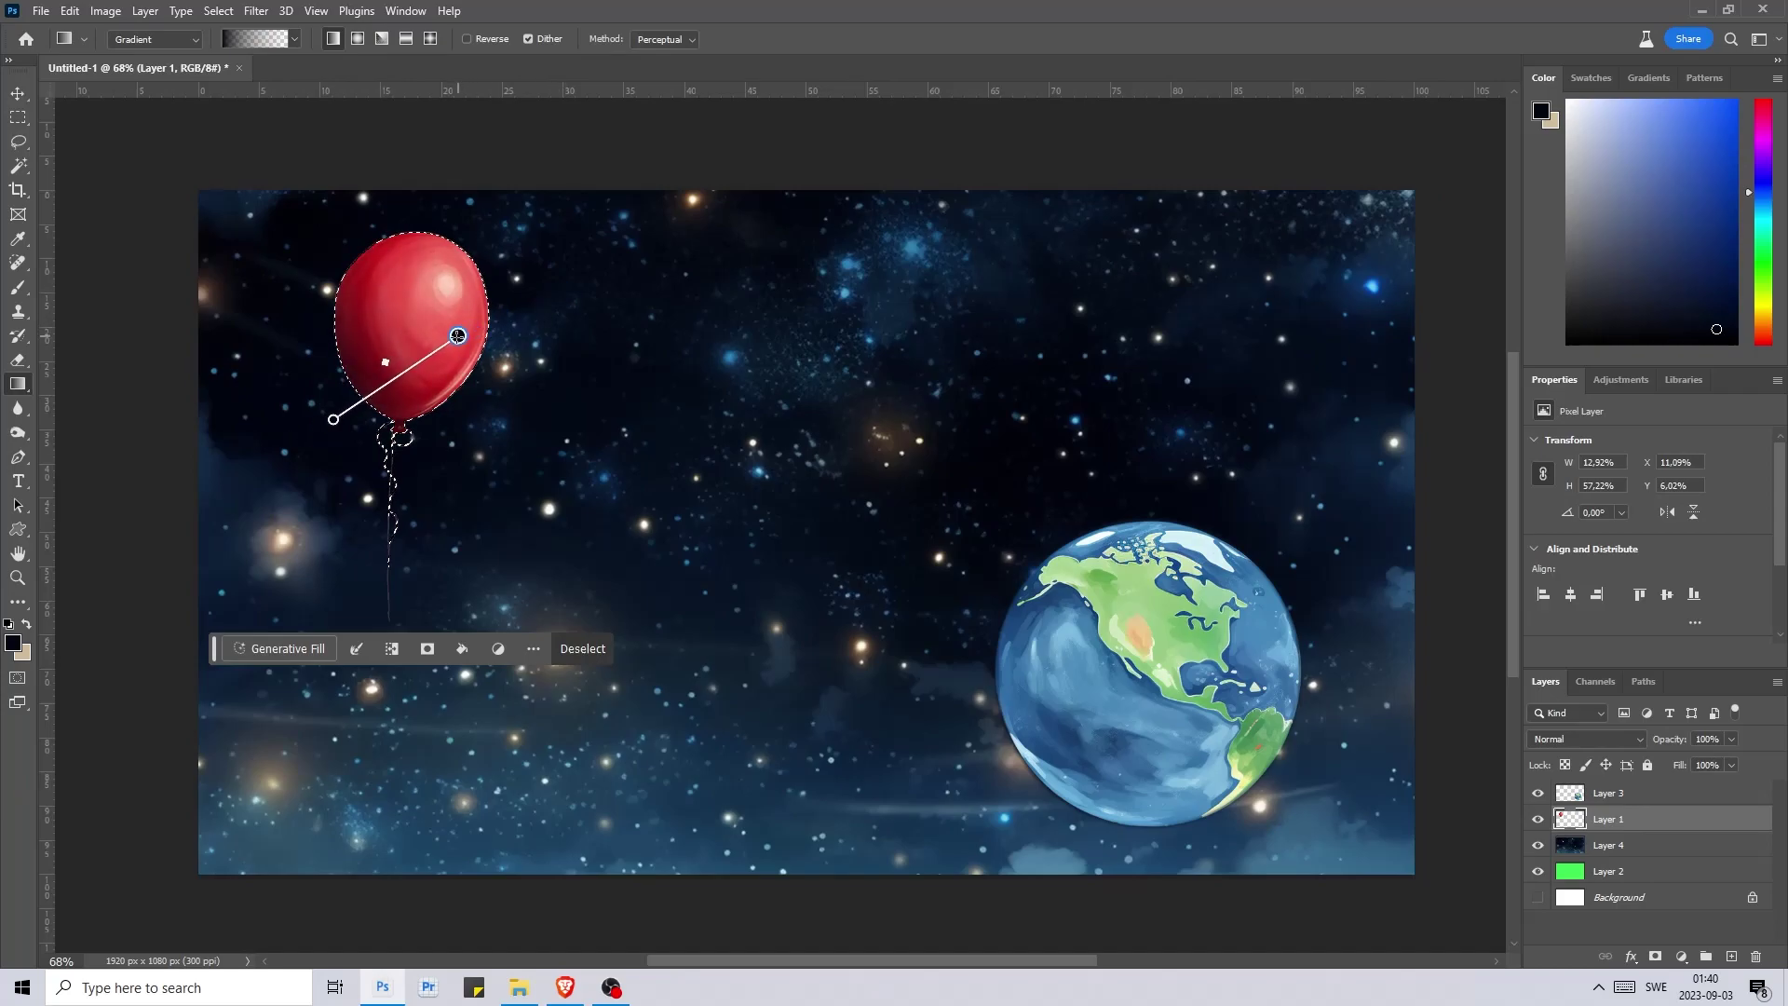
pyautogui.moveTo(457, 335)
pyautogui.mouseDown()
pyautogui.moveTo(433, 350)
pyautogui.moveTo(499, 338)
pyautogui.moveTo(460, 352)
pyautogui.mouseUp()
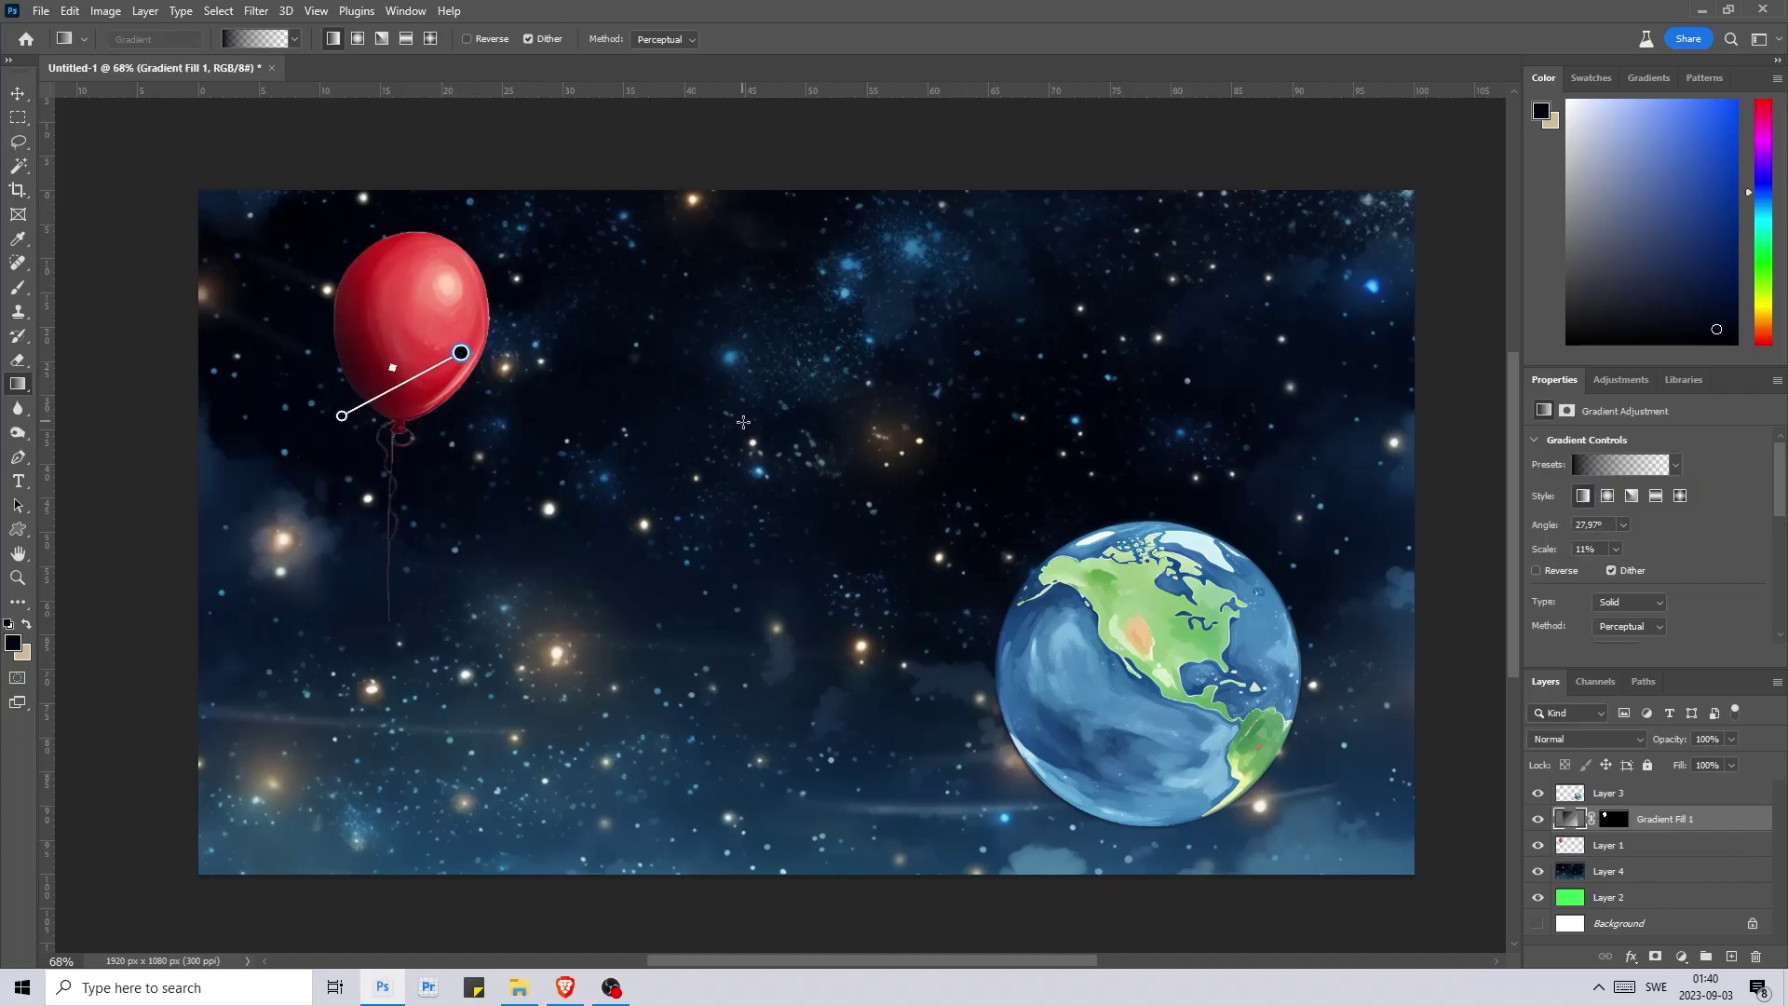
pyautogui.click(25, 93)
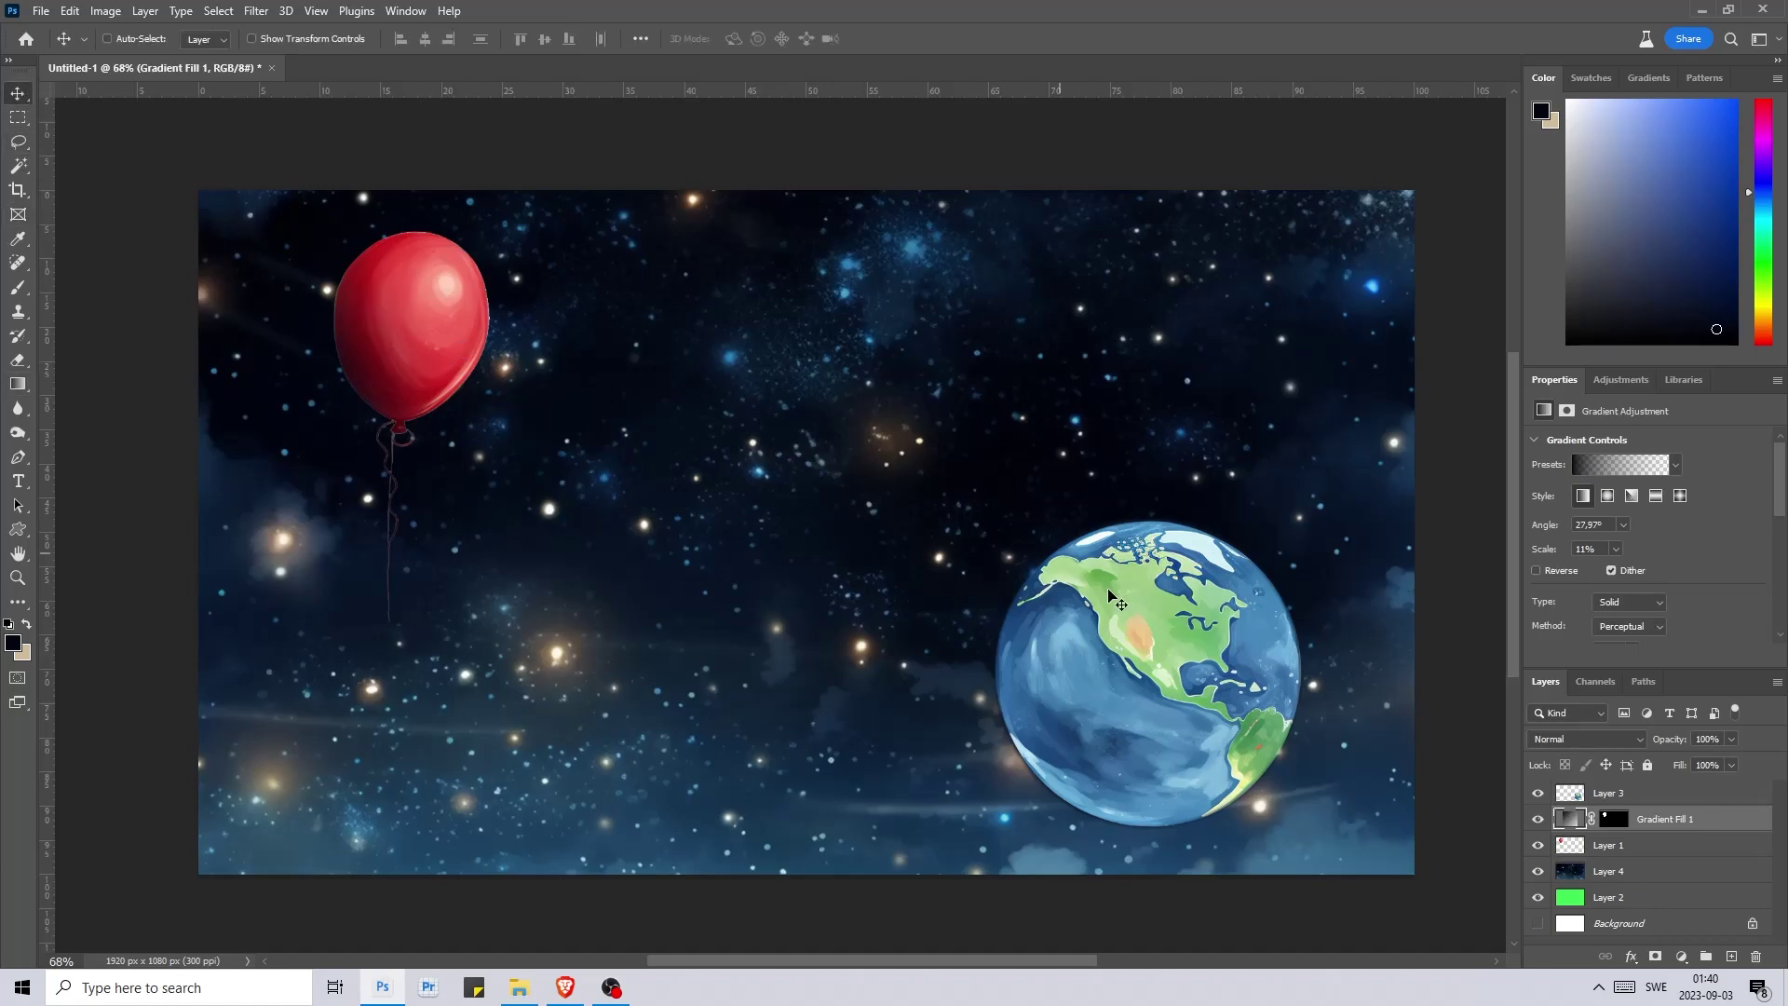
# - Load the globe's outline as a selection and shade its lower-left side with the gradient at about 32° and 20% scale
pyautogui.keyDown('ctrl'); pyautogui.click(1101, 652); pyautogui.keyUp('ctrl')
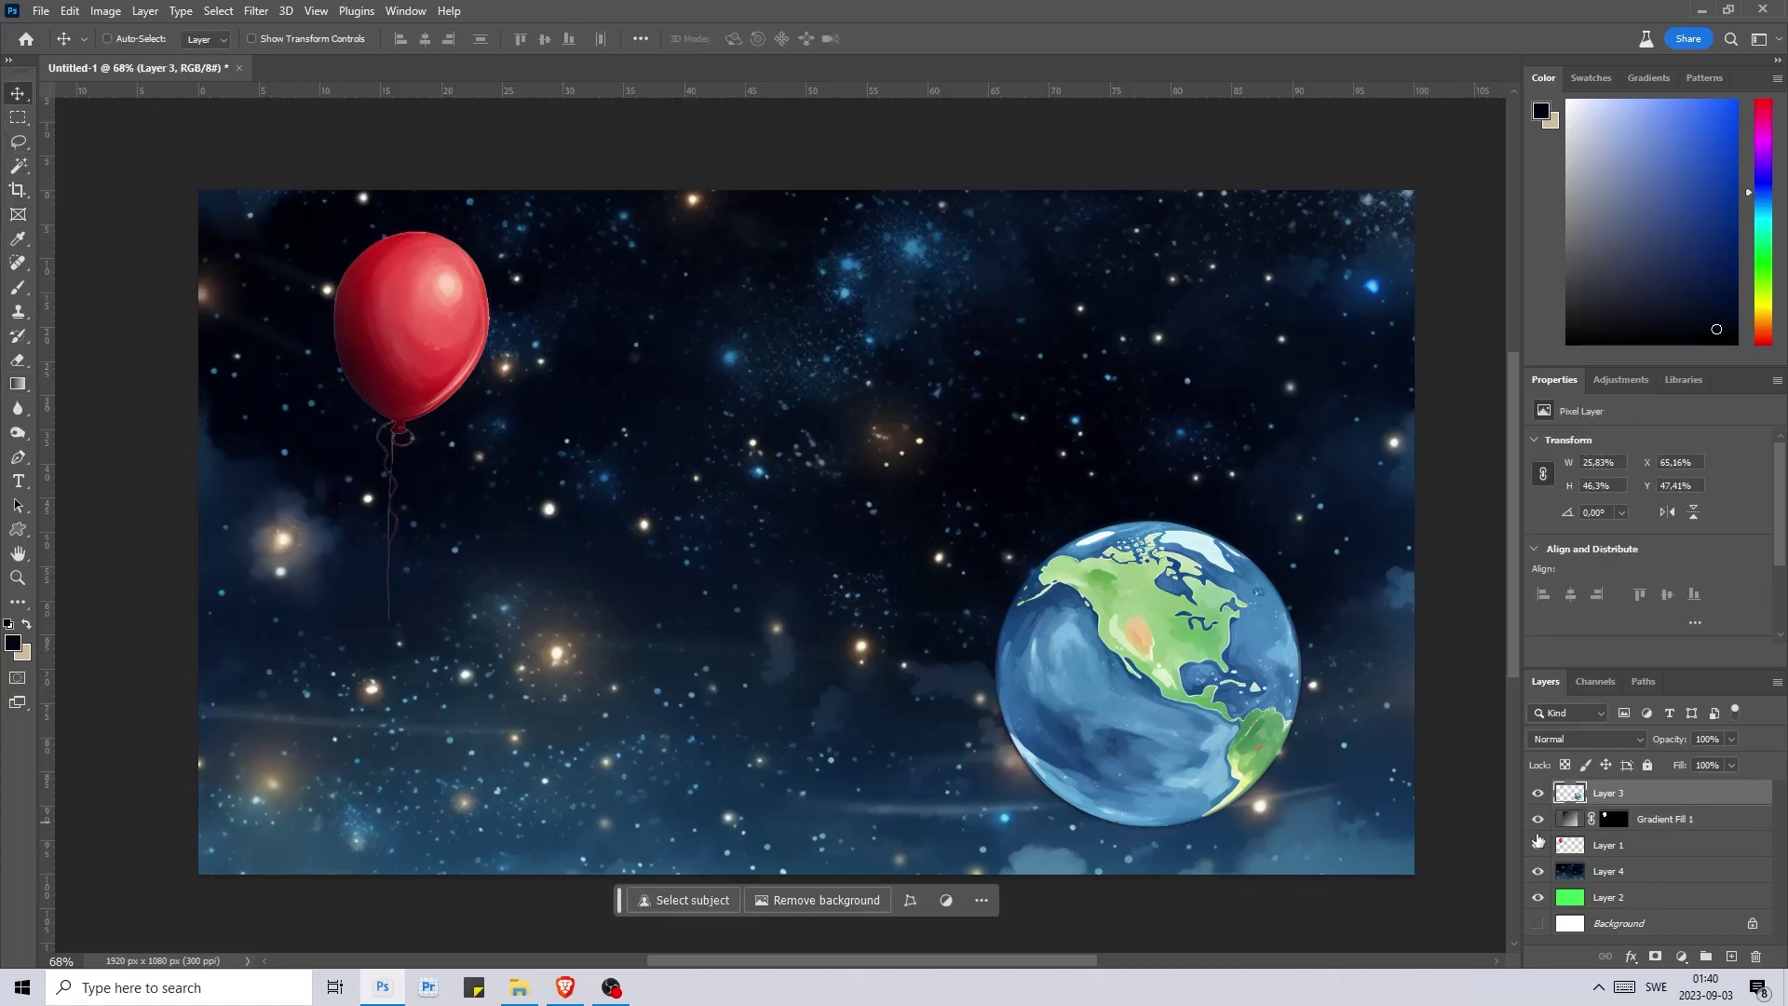
pyautogui.keyDown('ctrl'); pyautogui.click(1571, 794); pyautogui.keyUp('ctrl')
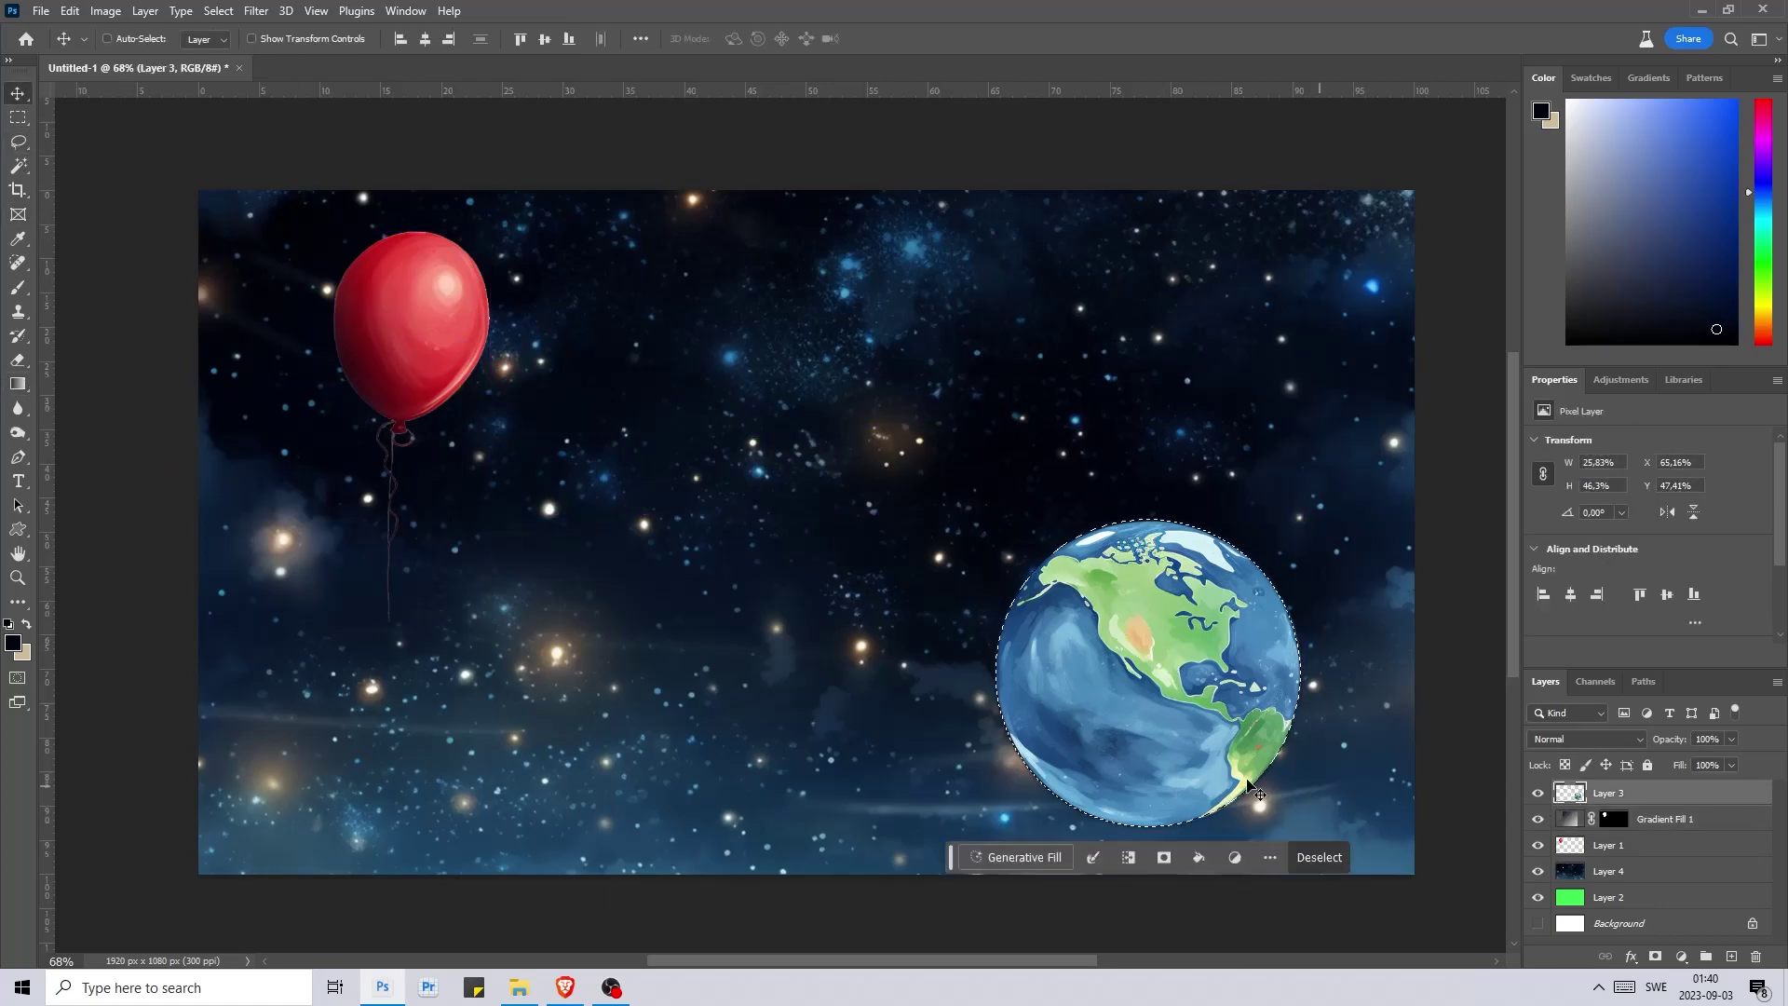
pyautogui.click(23, 386)
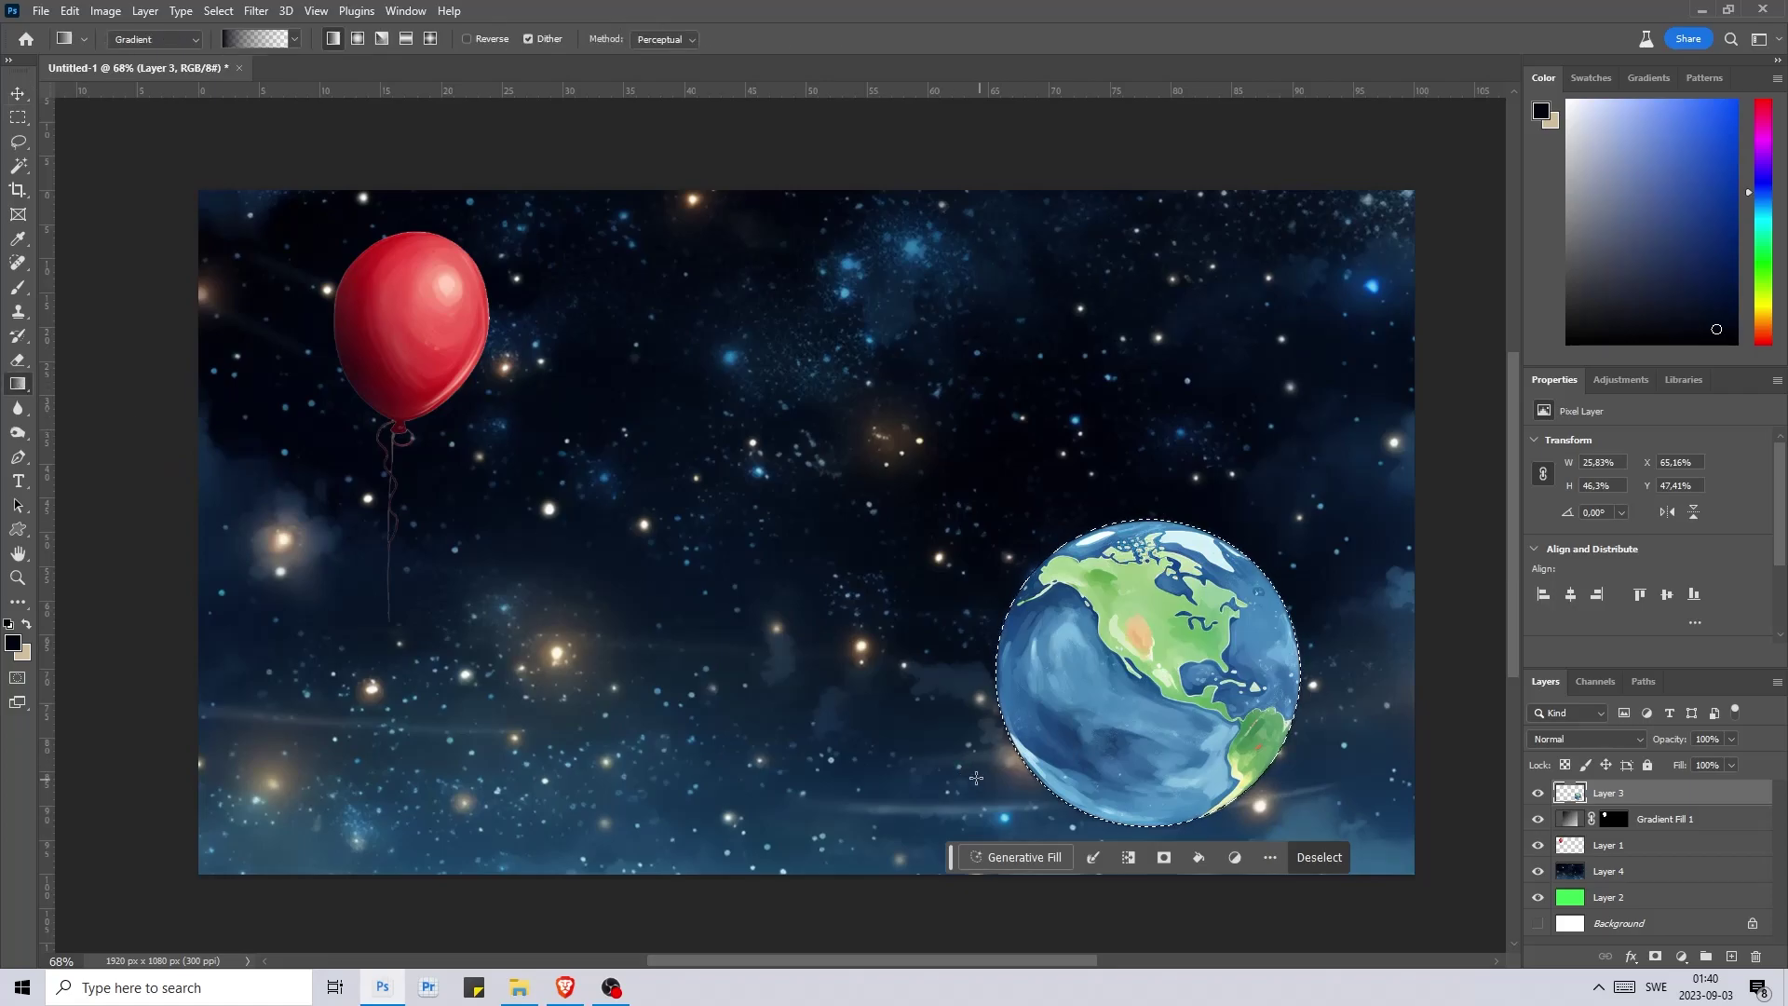
pyautogui.moveTo(957, 805); pyautogui.dragTo(1200, 628)
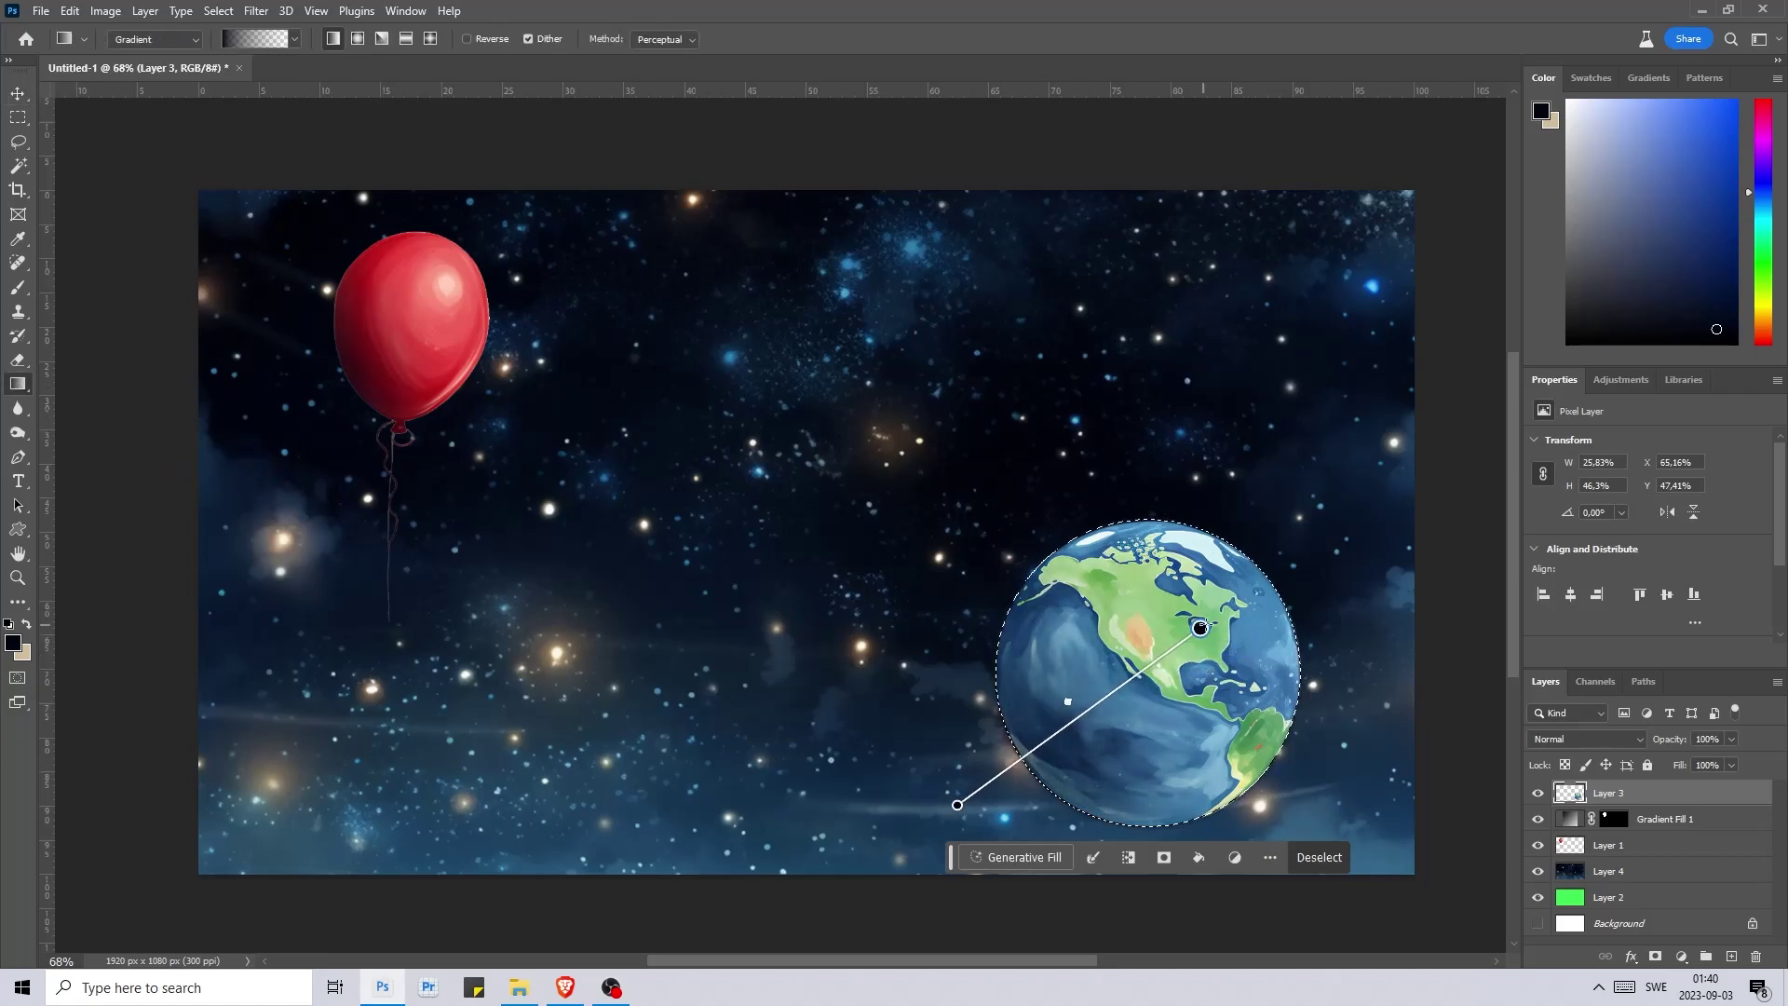
pyautogui.moveTo(1025, 774)
pyautogui.mouseDown()
pyautogui.moveTo(1131, 680)
pyautogui.moveTo(1115, 690)
pyautogui.moveTo(1209, 649)
pyautogui.mouseUp()
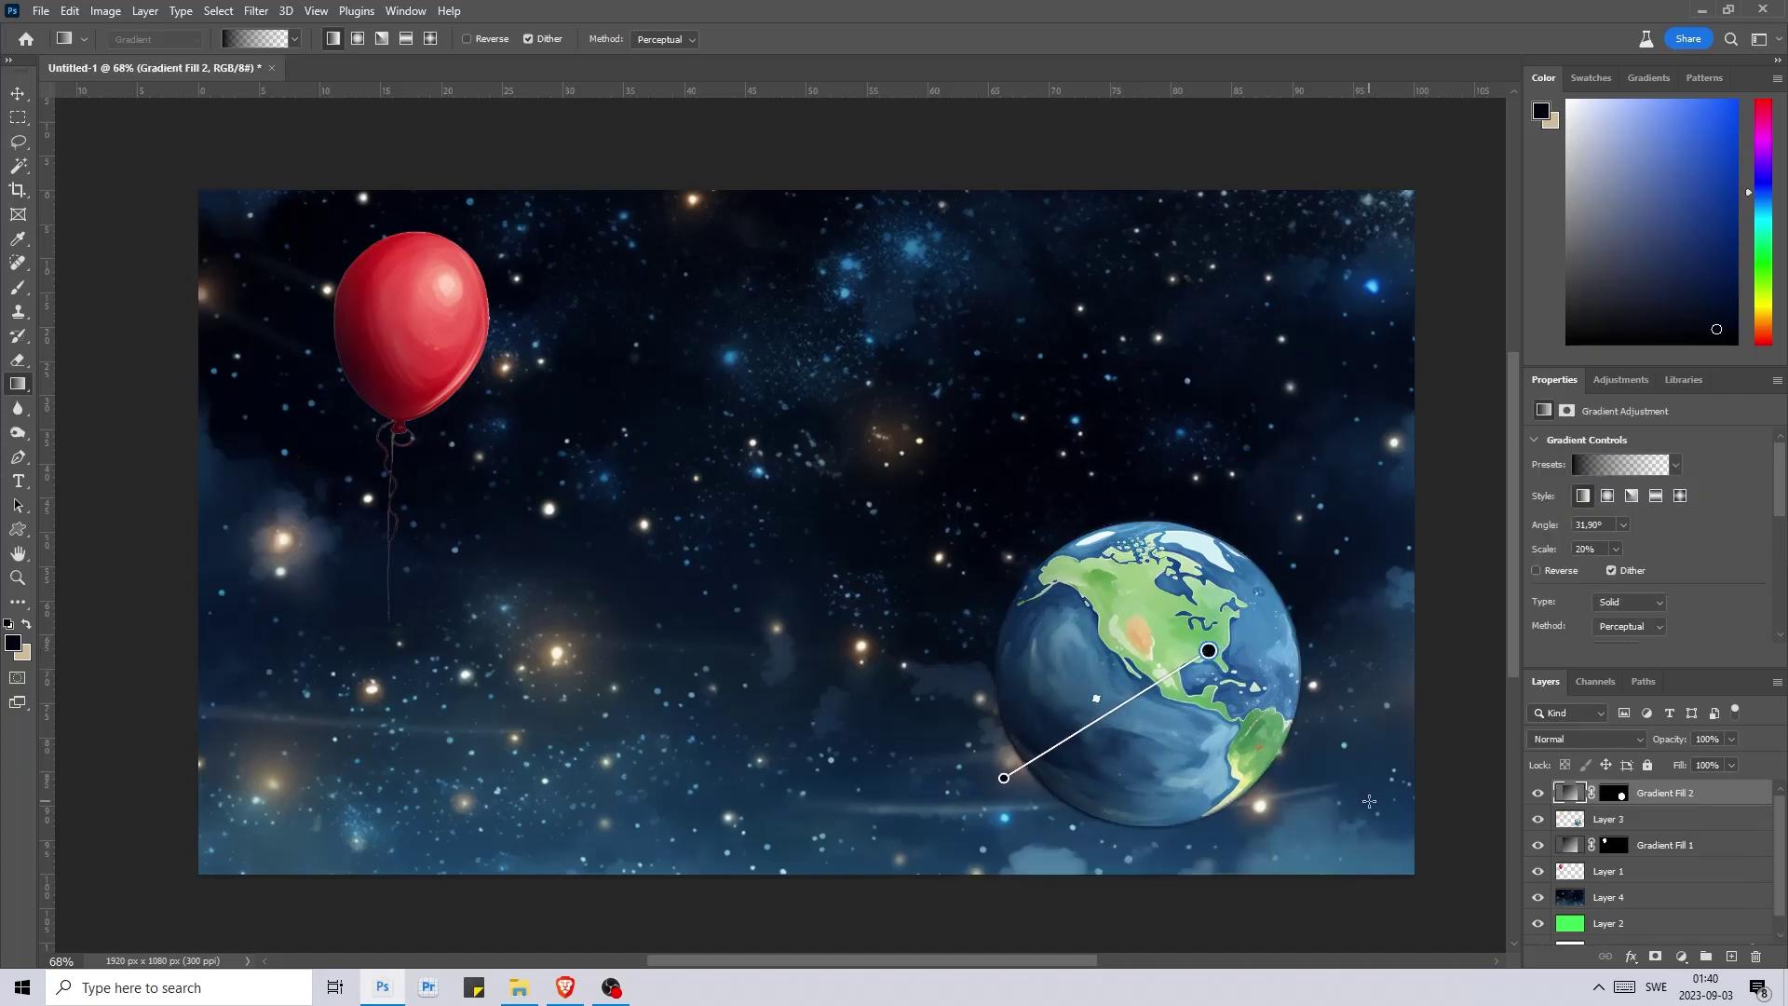
# - Add a new top layer, reload the globe's outline and shade the globe's lower-right edge with a gradient at about 128° and 13% scale
pyautogui.moveTo(1364, 799); pyautogui.dragTo(1238, 710)
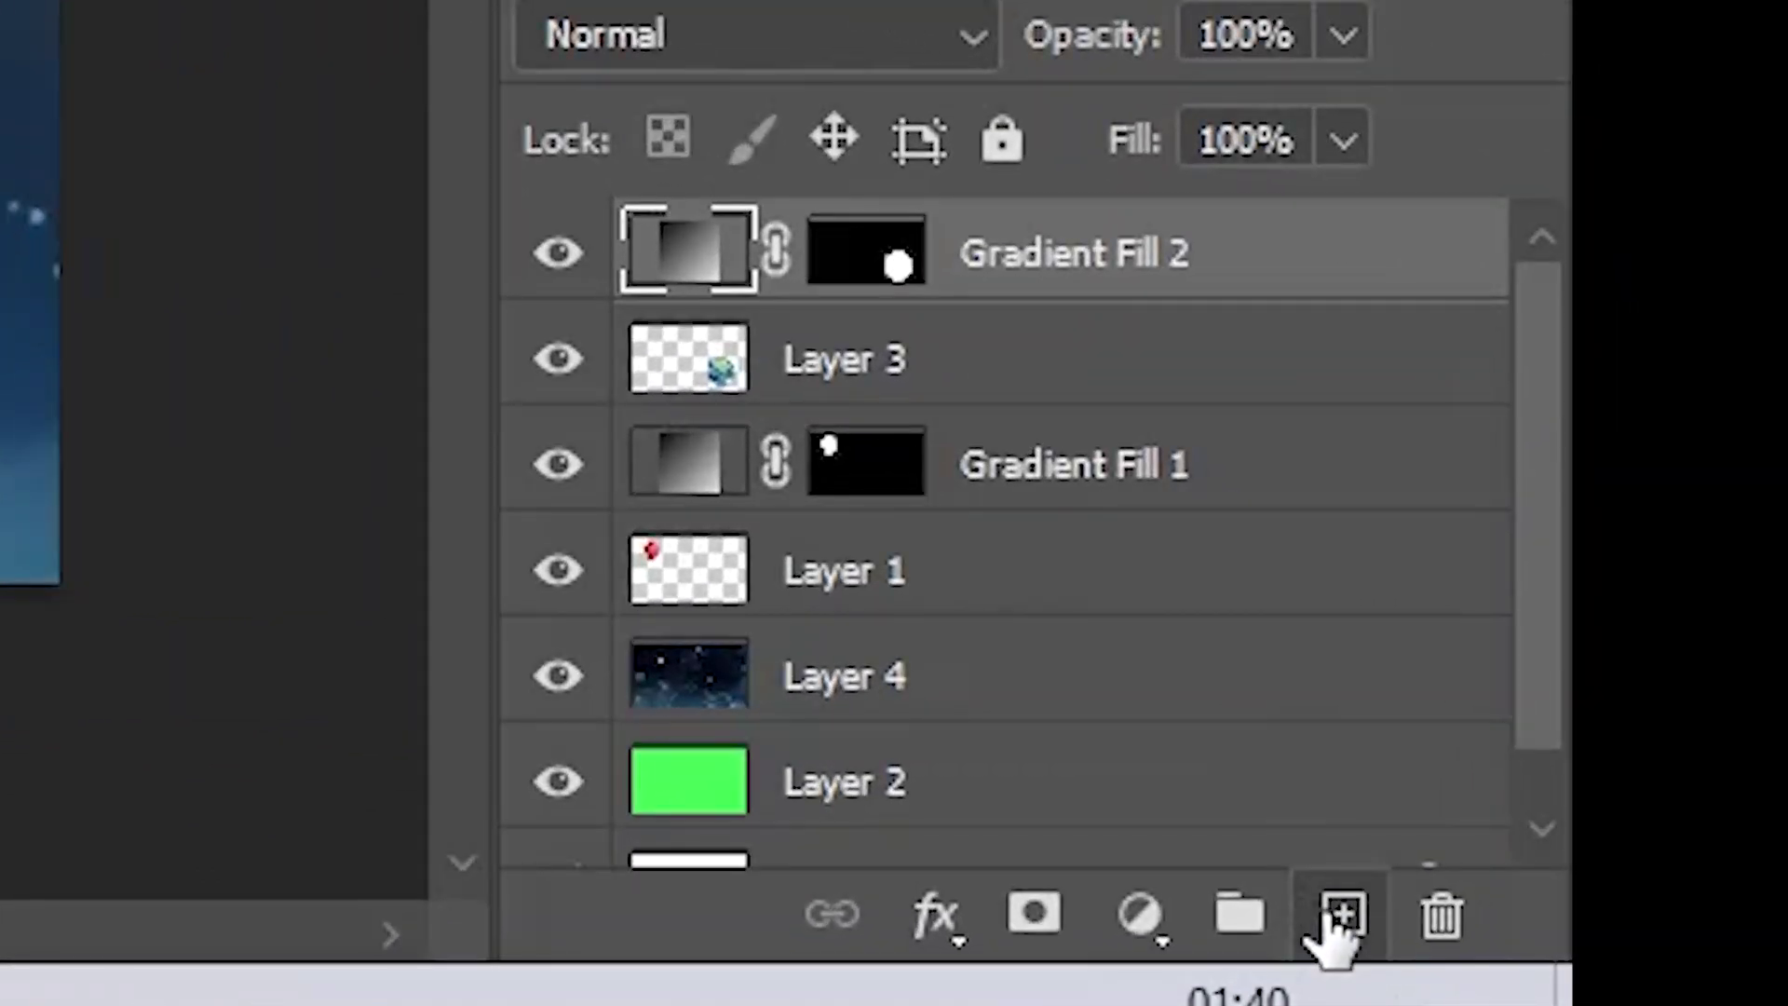
pyautogui.click(1341, 917)
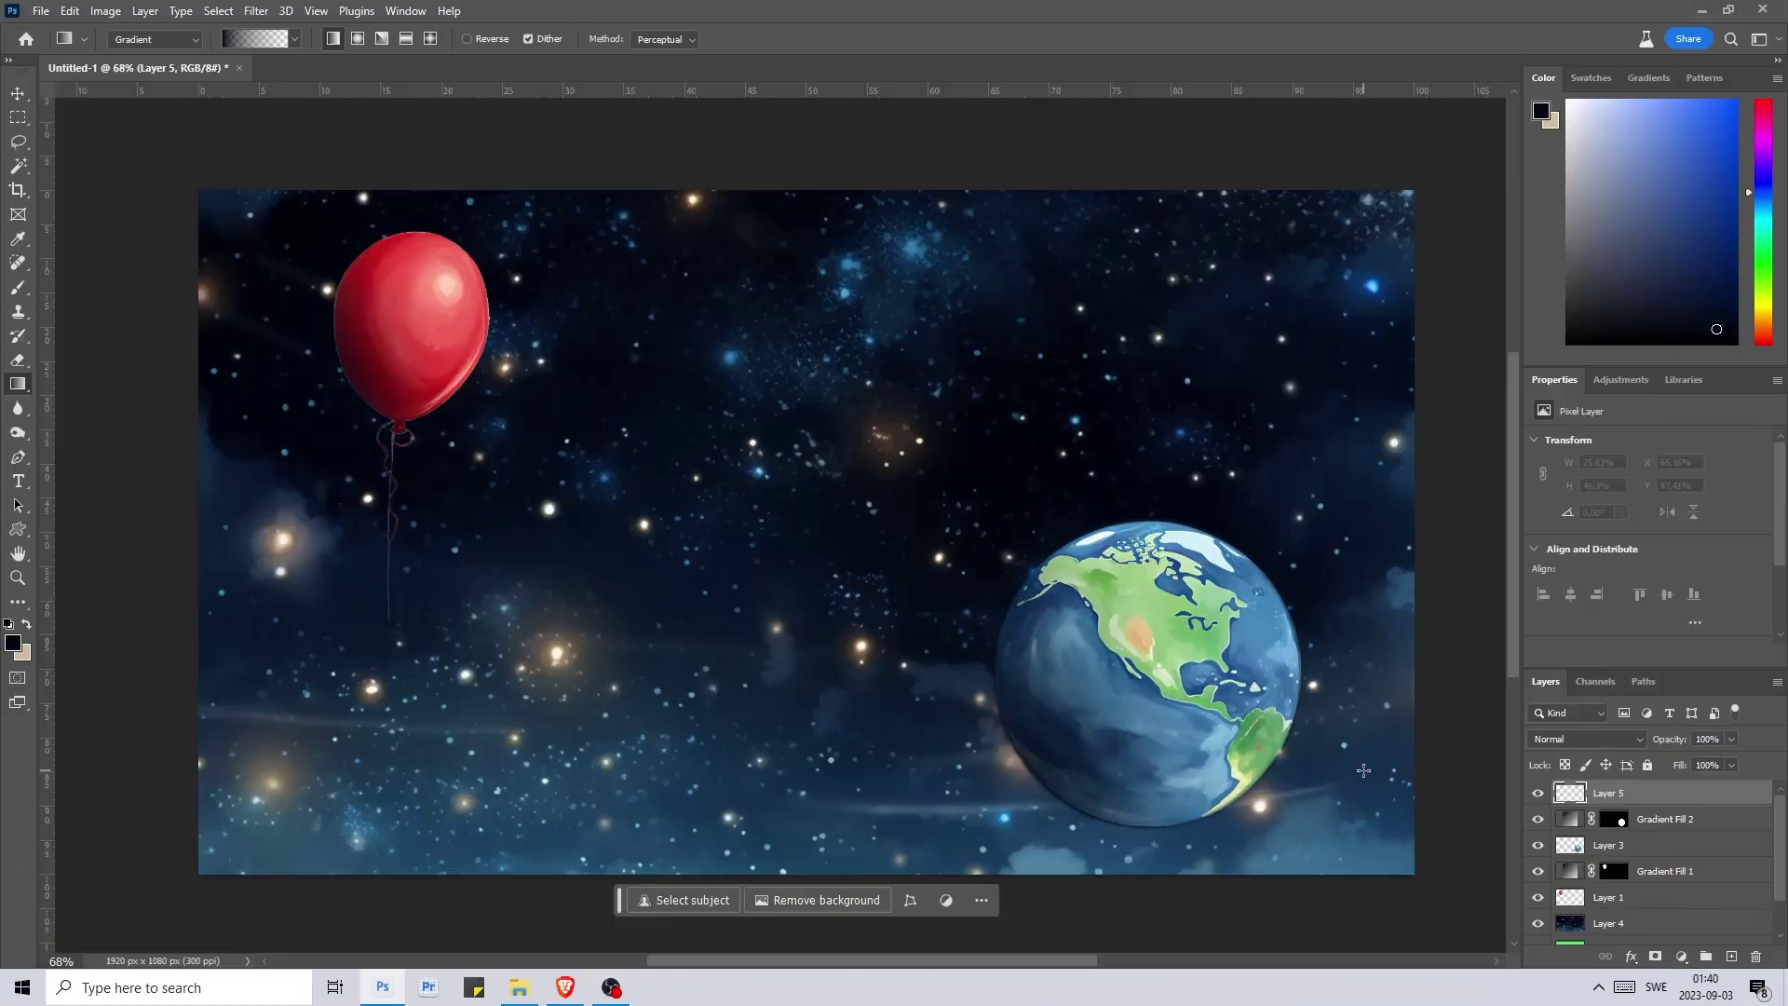
pyautogui.moveTo(1363, 769); pyautogui.dragTo(1209, 678)
pyautogui.hotkey('ctrl', 'z')
pyautogui.keyDown('ctrl'); pyautogui.click(1572, 847); pyautogui.keyUp('ctrl')
pyautogui.moveTo(1373, 798)
pyautogui.mouseDown()
pyautogui.moveTo(1159, 640)
pyautogui.moveTo(1216, 663)
pyautogui.moveTo(1206, 633)
pyautogui.moveTo(1189, 730)
pyautogui.moveTo(1213, 662)
pyautogui.moveTo(1180, 655)
pyautogui.moveTo(1085, 714)
pyautogui.moveTo(1217, 717)
pyautogui.moveTo(1195, 690)
pyautogui.mouseUp()
pyautogui.press('v')
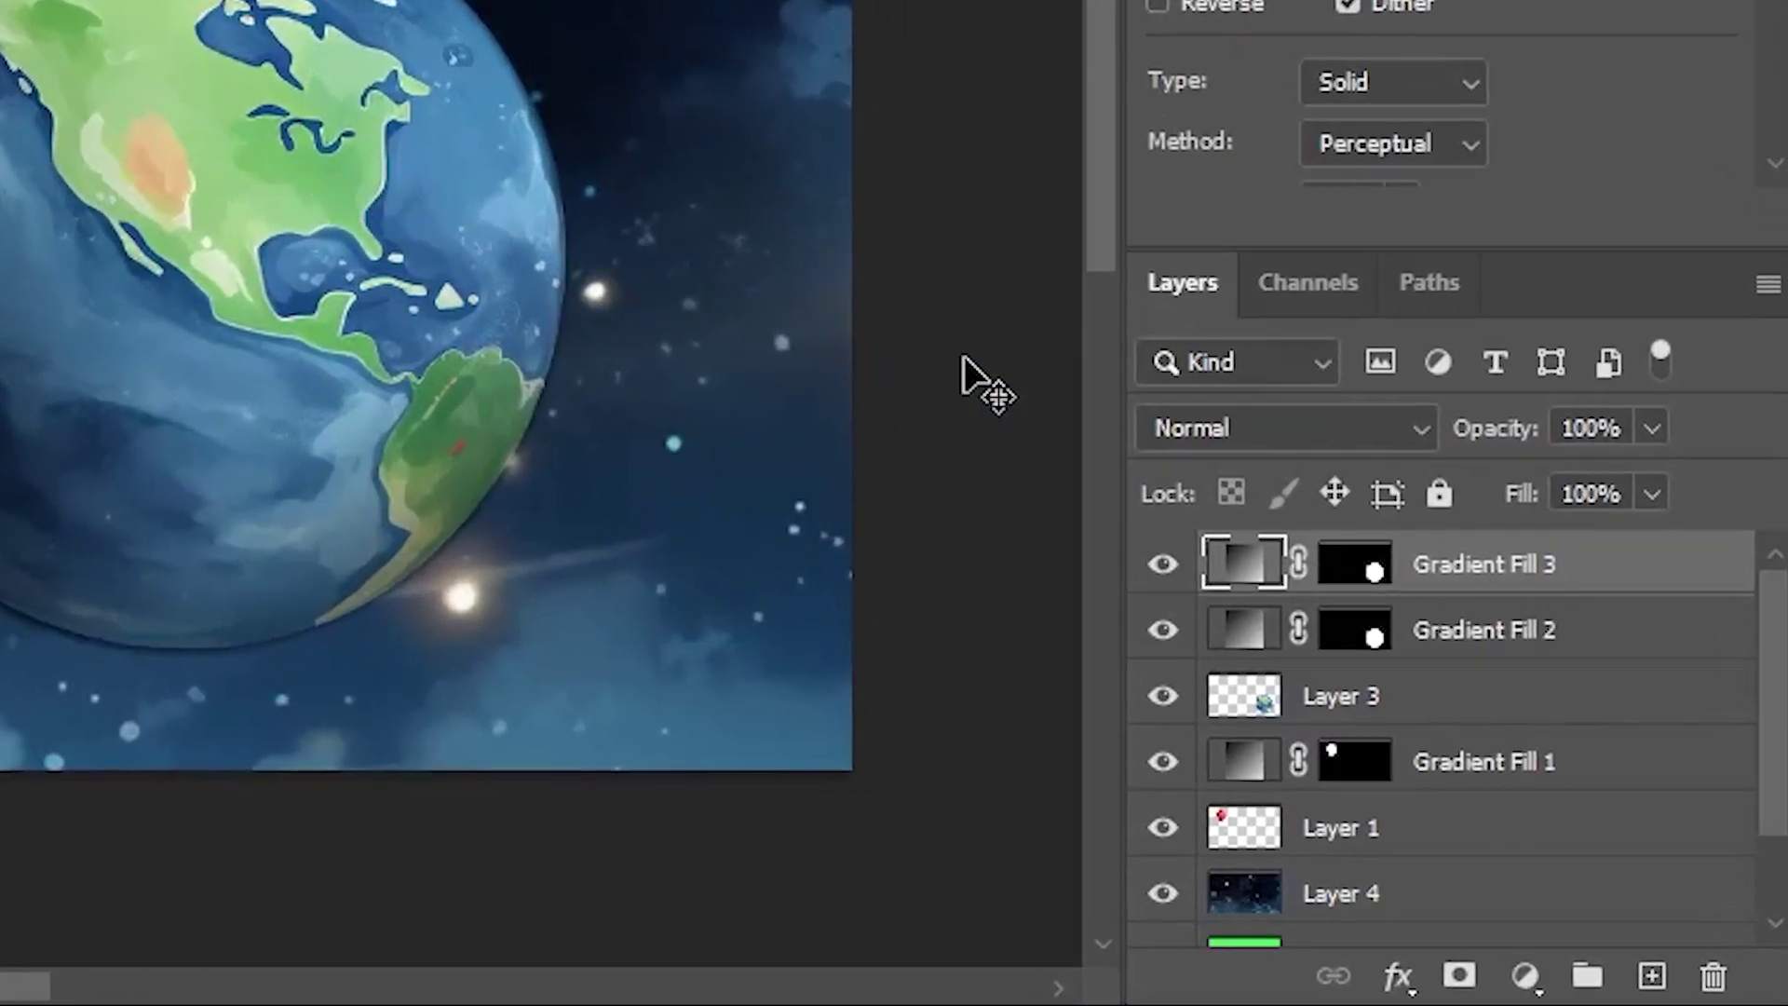
# - Test the opacity of the topmost gradient layer and lower the balloon layer's Fill to about 87%
pyautogui.click(1652, 431)
pyautogui.moveTo(1663, 475)
pyautogui.mouseDown()
pyautogui.moveTo(1640, 494)
pyautogui.moveTo(1669, 479)
pyautogui.mouseUp()
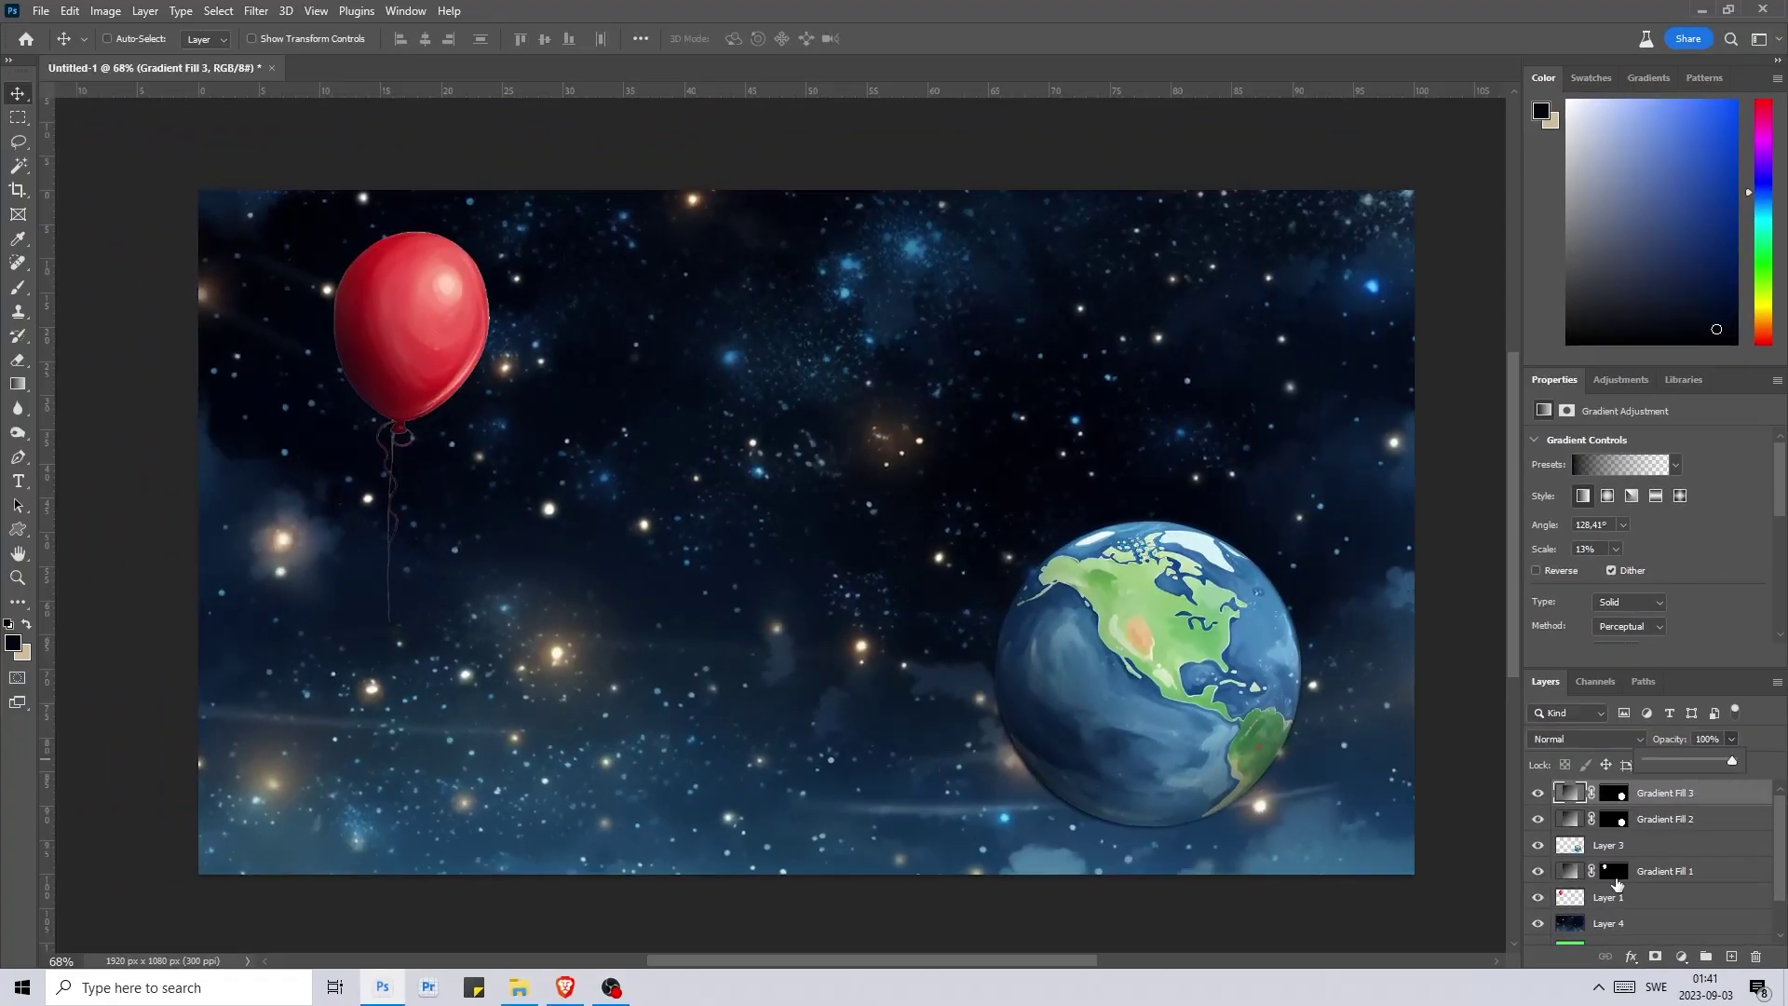
pyautogui.click(1617, 895)
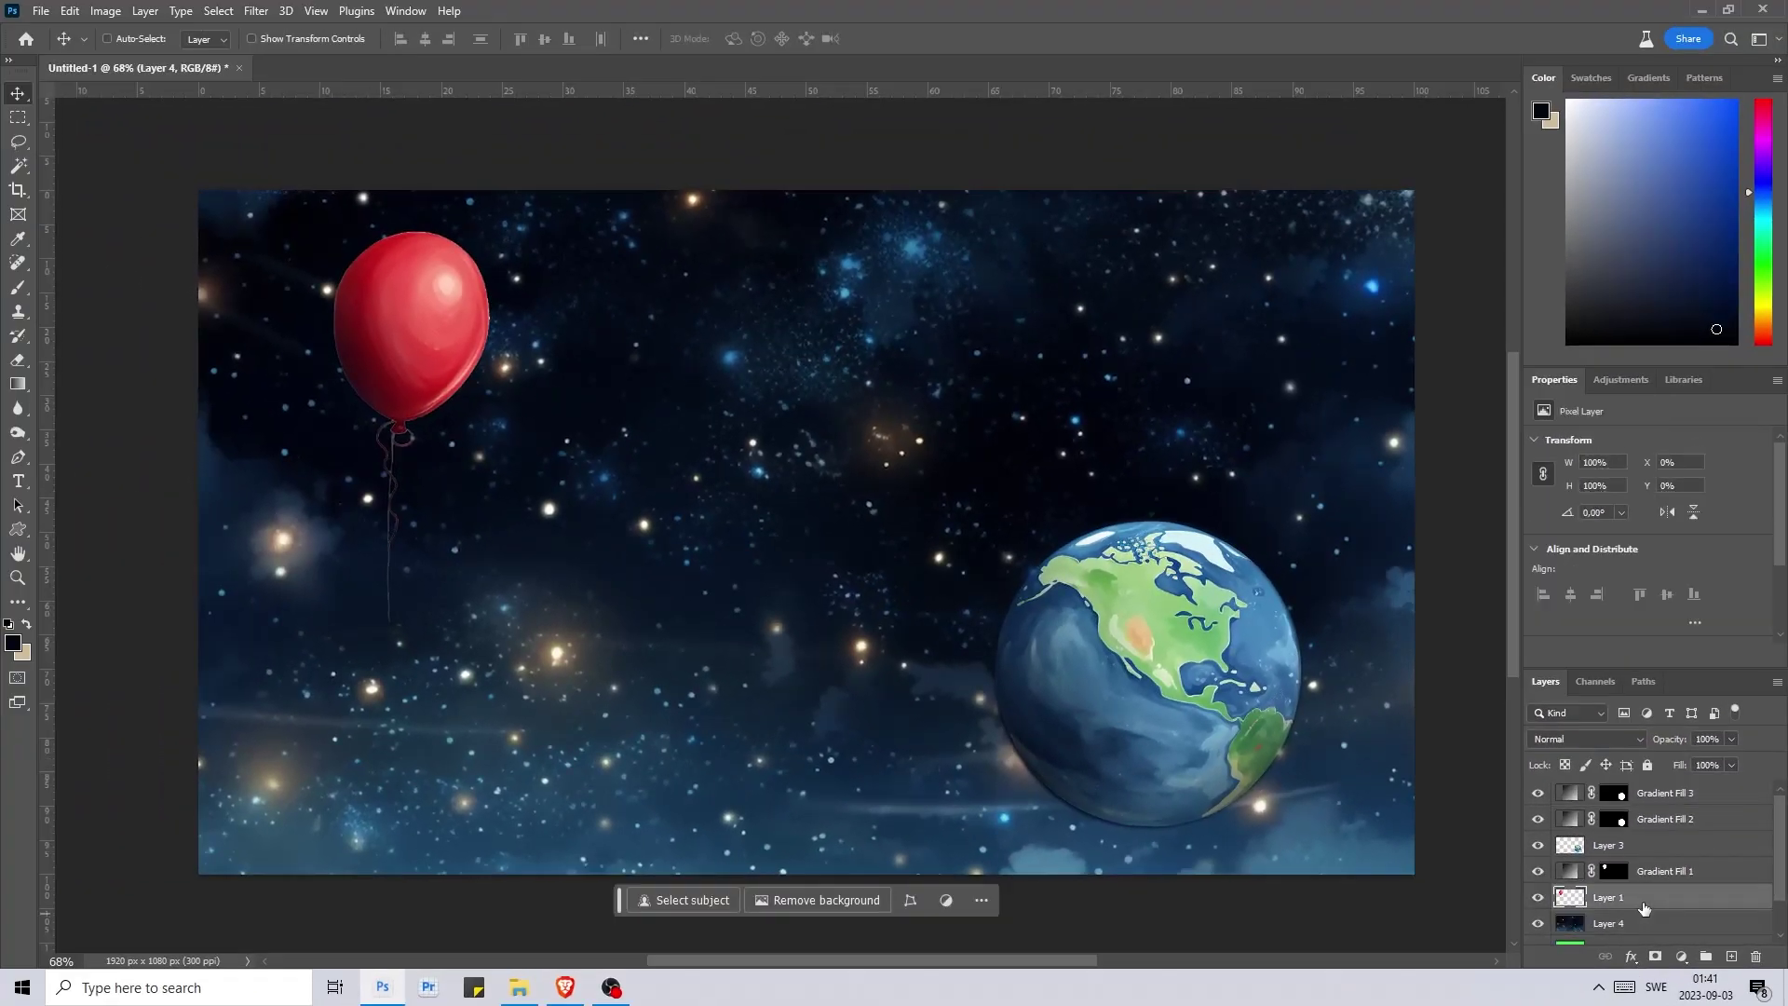
pyautogui.moveTo(1717, 760); pyautogui.dragTo(1733, 758)
pyautogui.click(1729, 762)
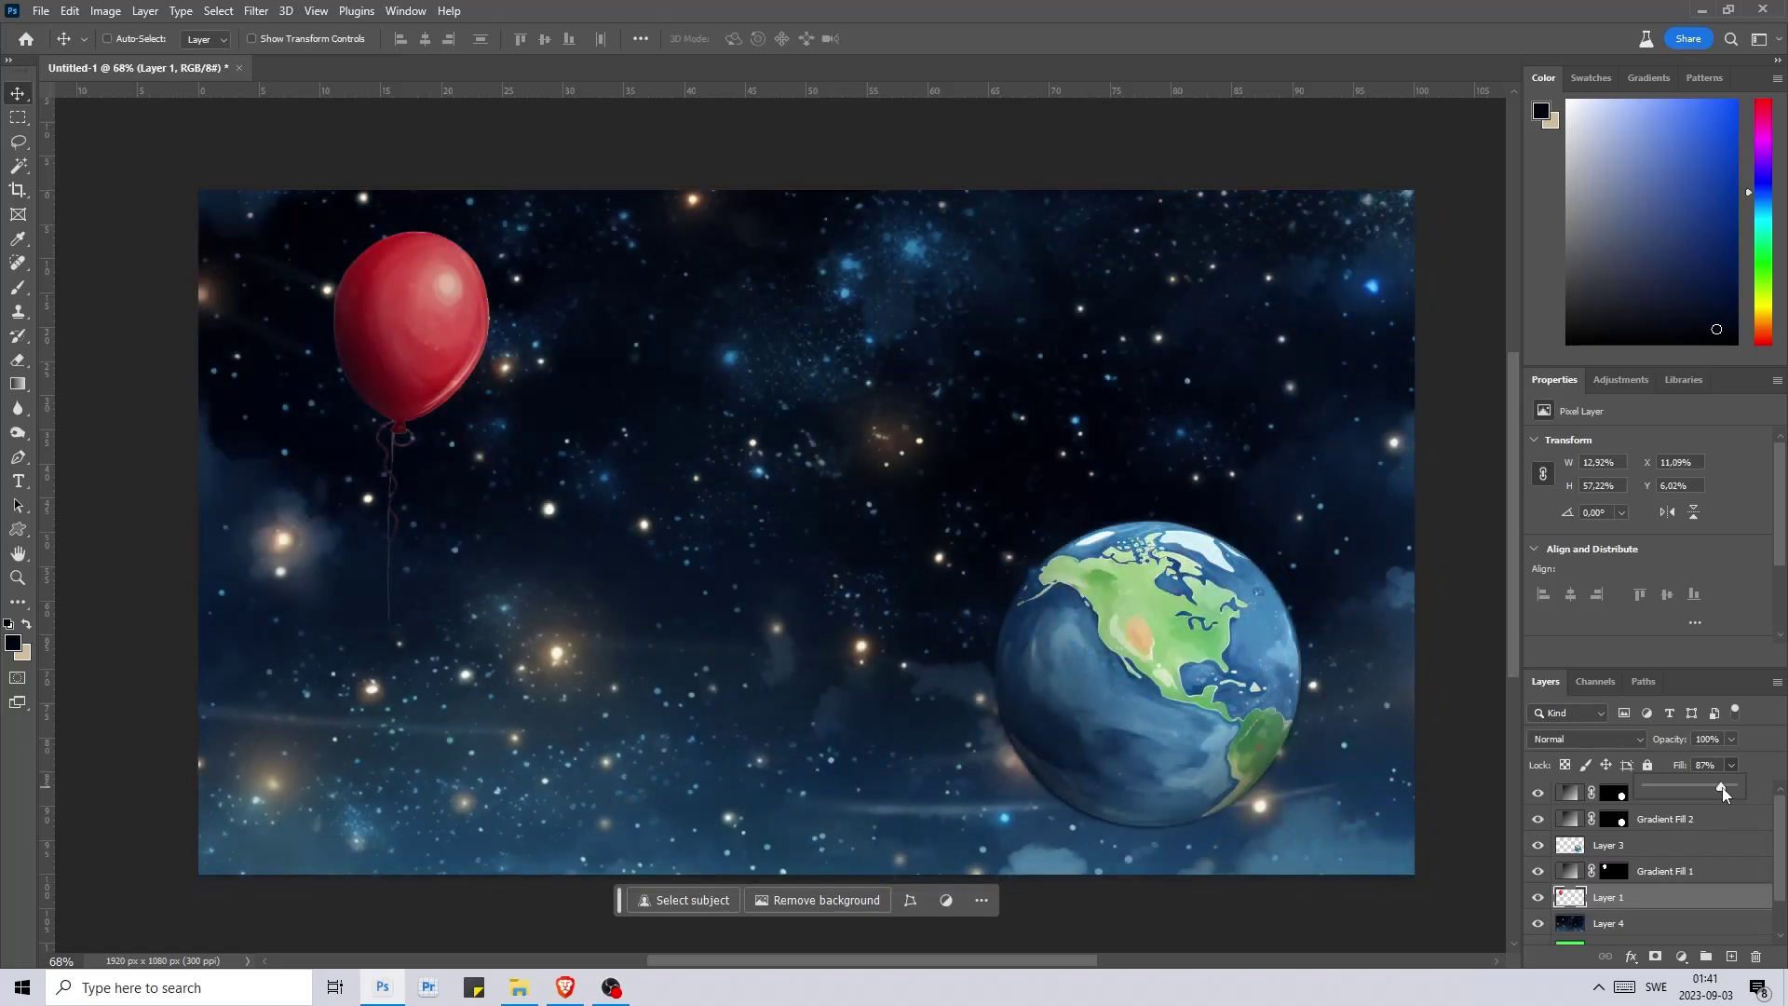
pyautogui.moveTo(1720, 782); pyautogui.dragTo(1717, 783)
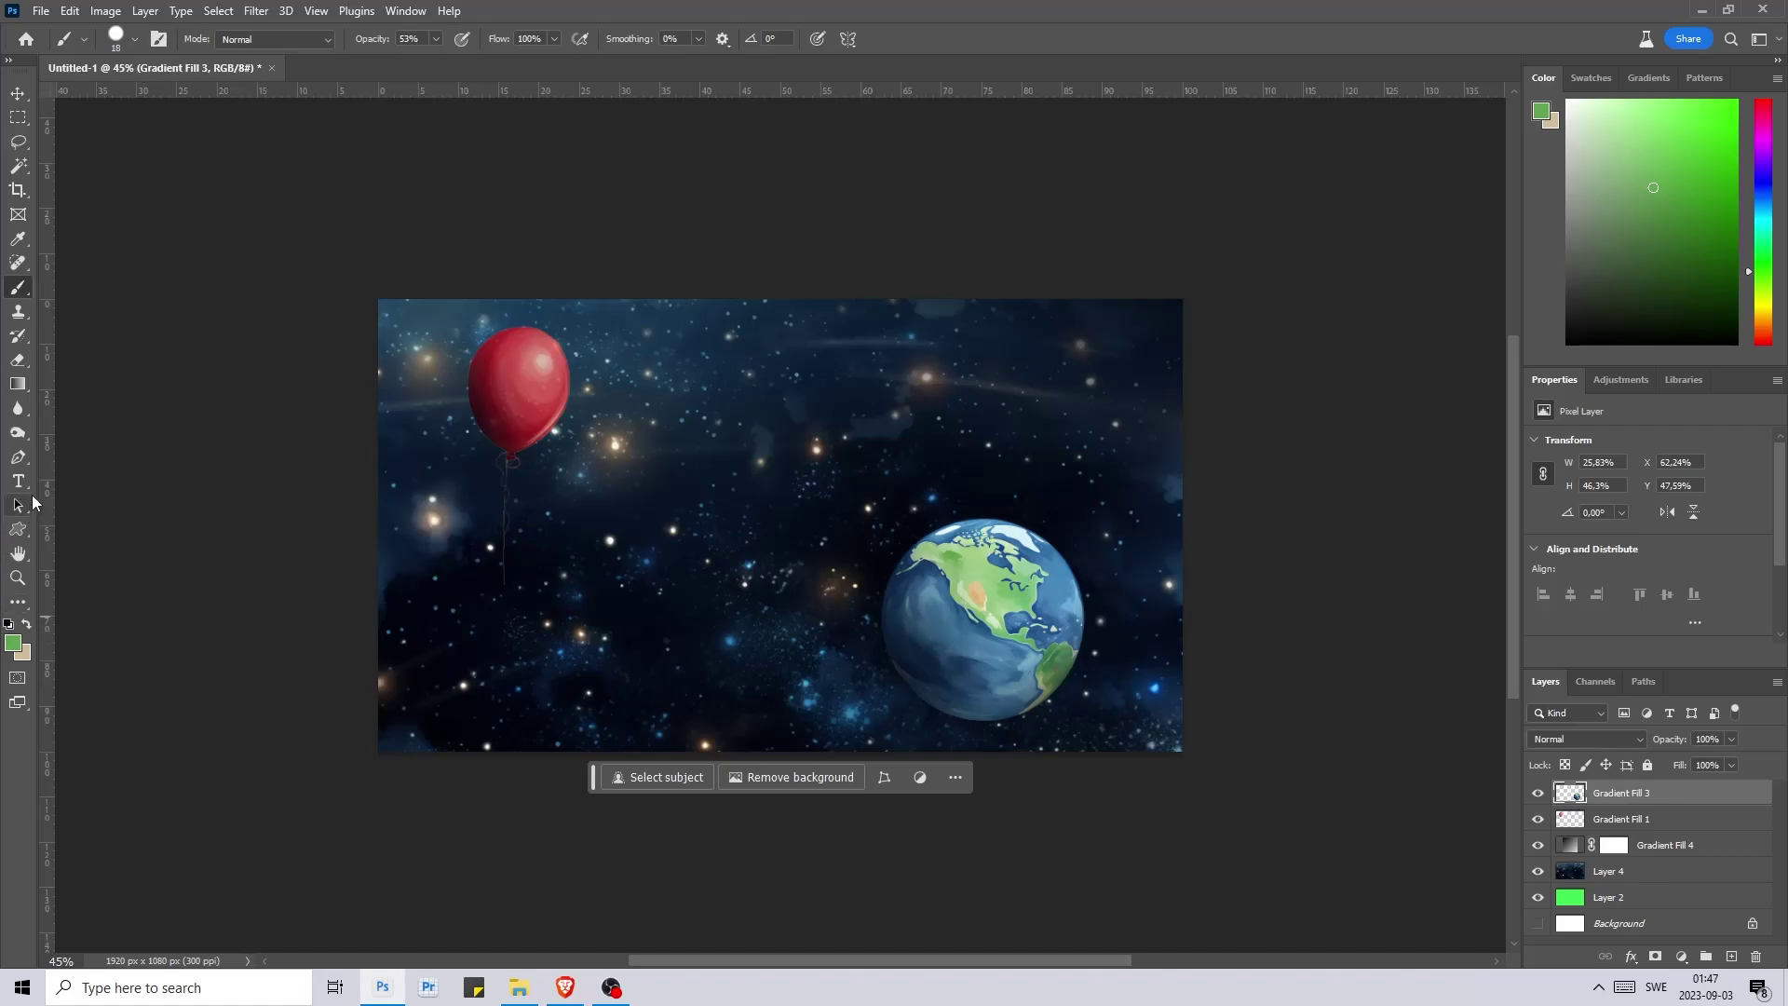
# - Add a text box reading HELLO EARTH above the globe and widen it to the canvas edge so the text fits on one line
pyautogui.click(21, 488)
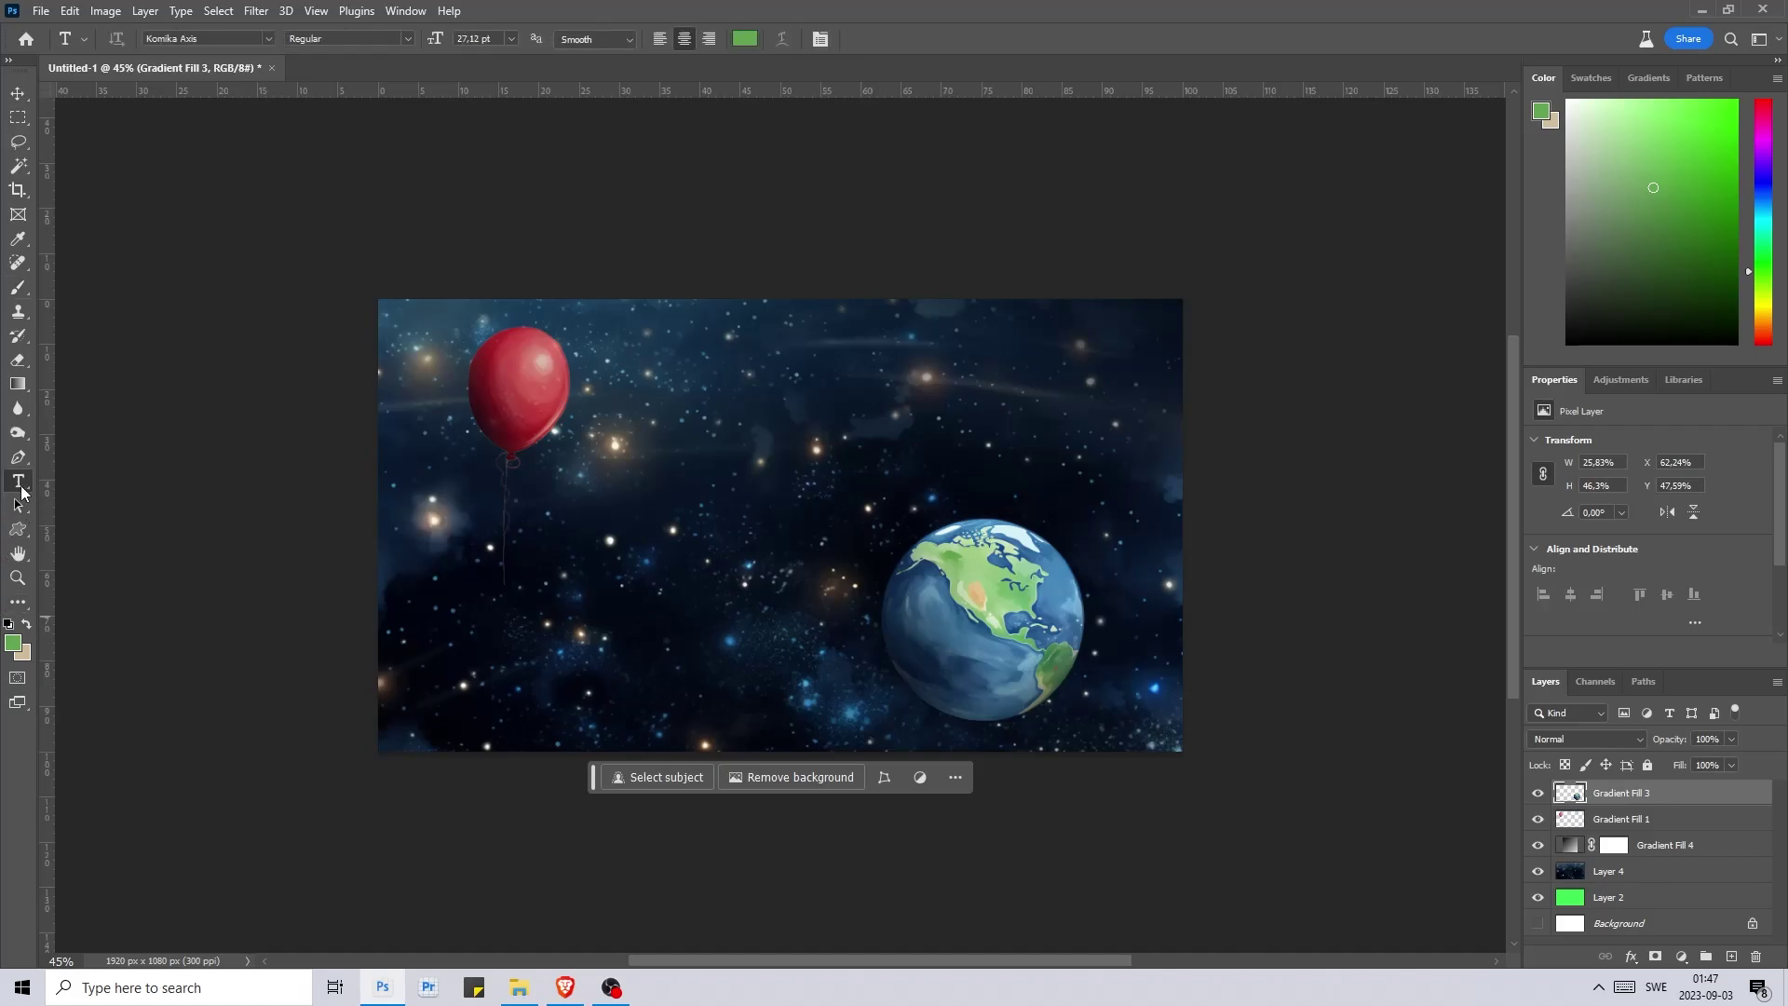
pyautogui.moveTo(817, 326); pyautogui.dragTo(1141, 424)
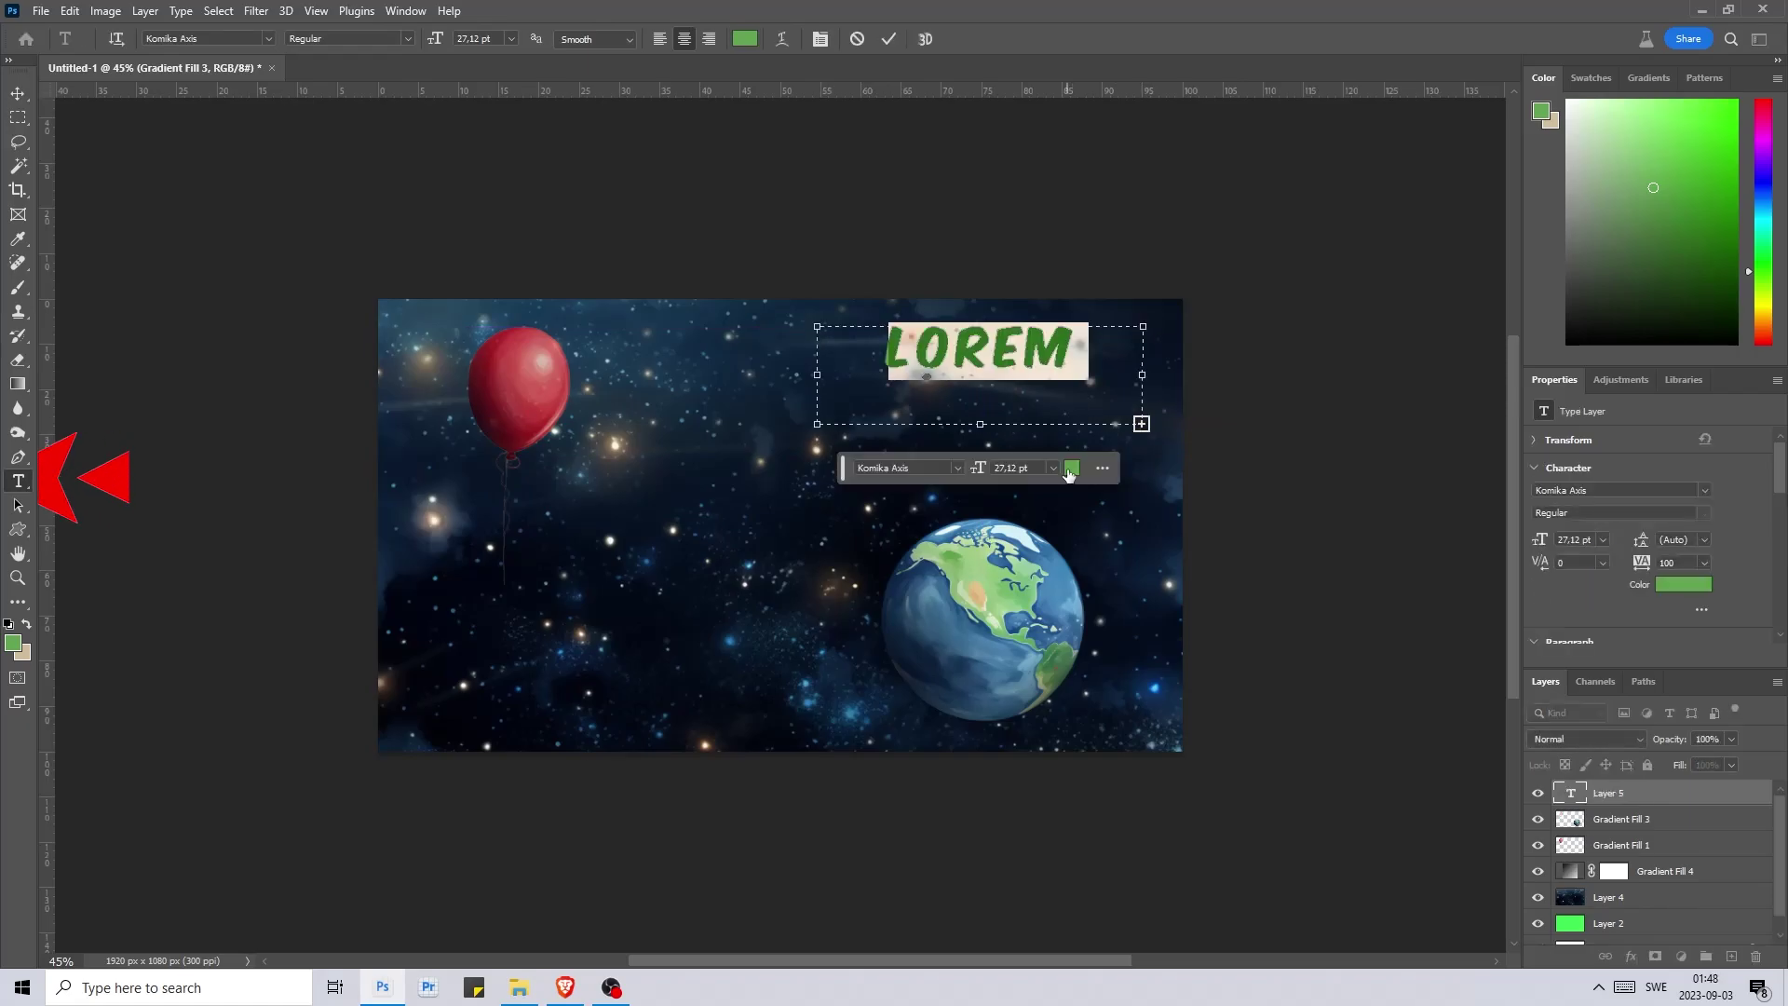
pyautogui.write('HELLO EA')
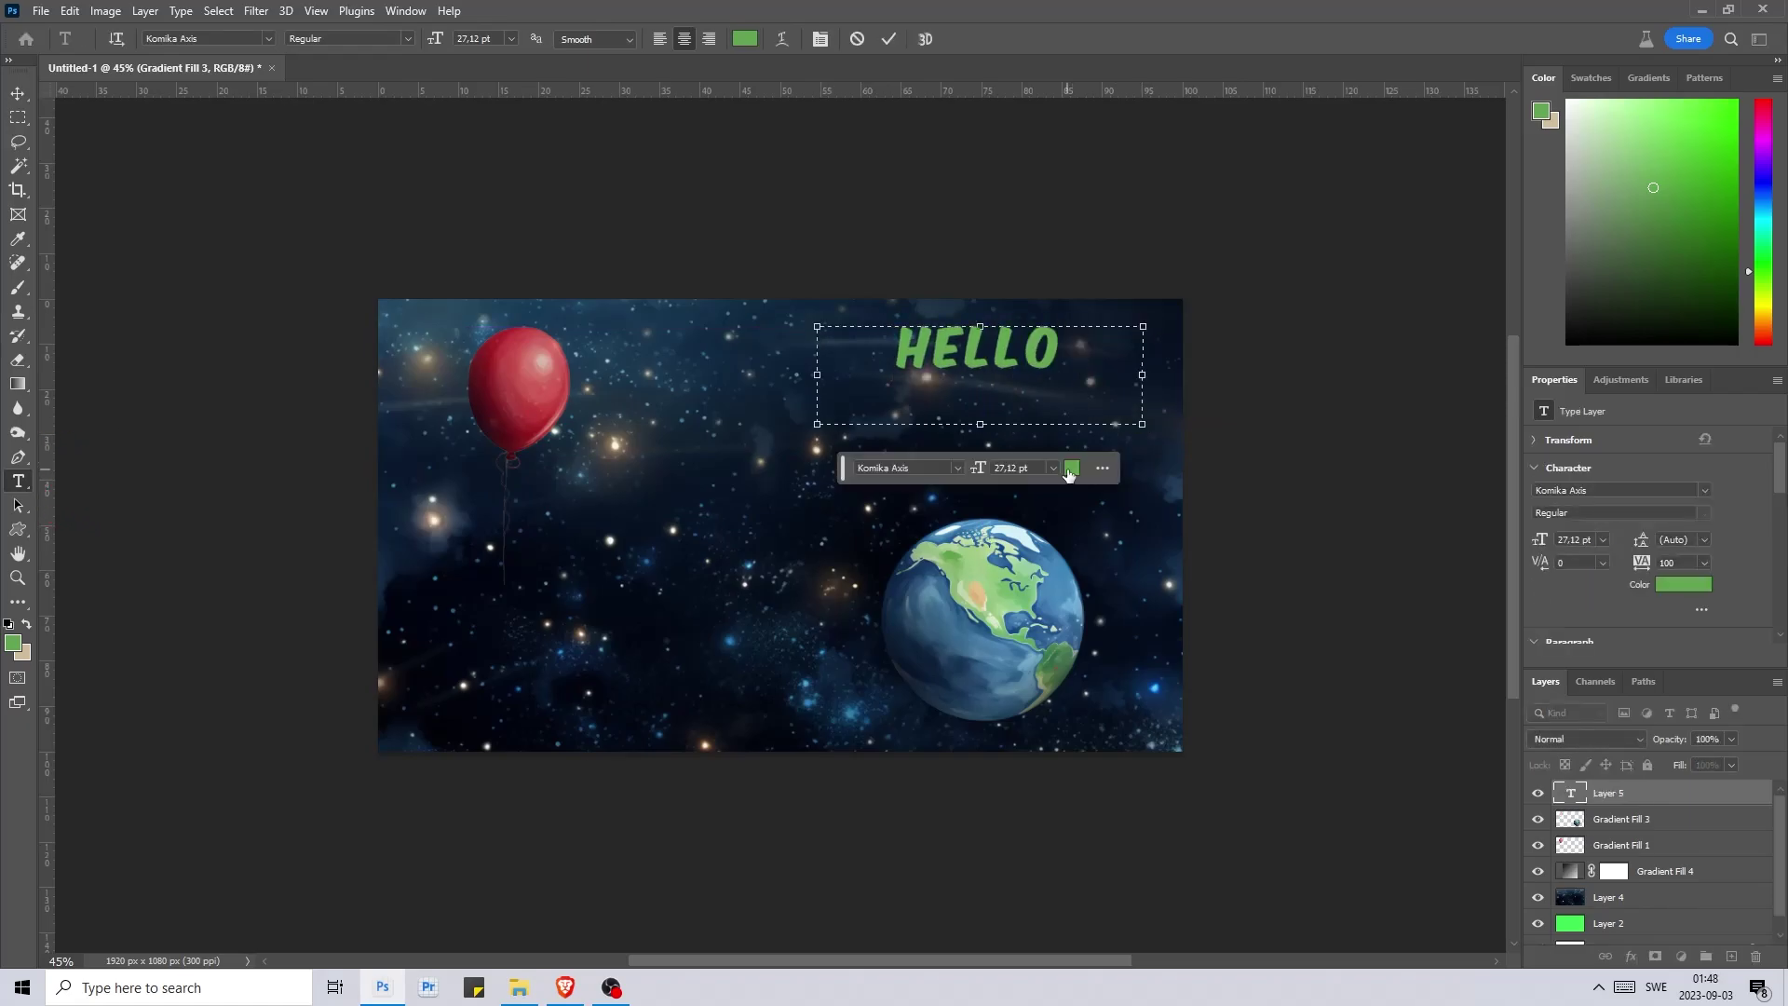
pyautogui.press('BackSpace')
pyautogui.press('BackSpace')
pyautogui.press('BackSpace')
pyautogui.moveTo(1142, 375); pyautogui.dragTo(1182, 374)
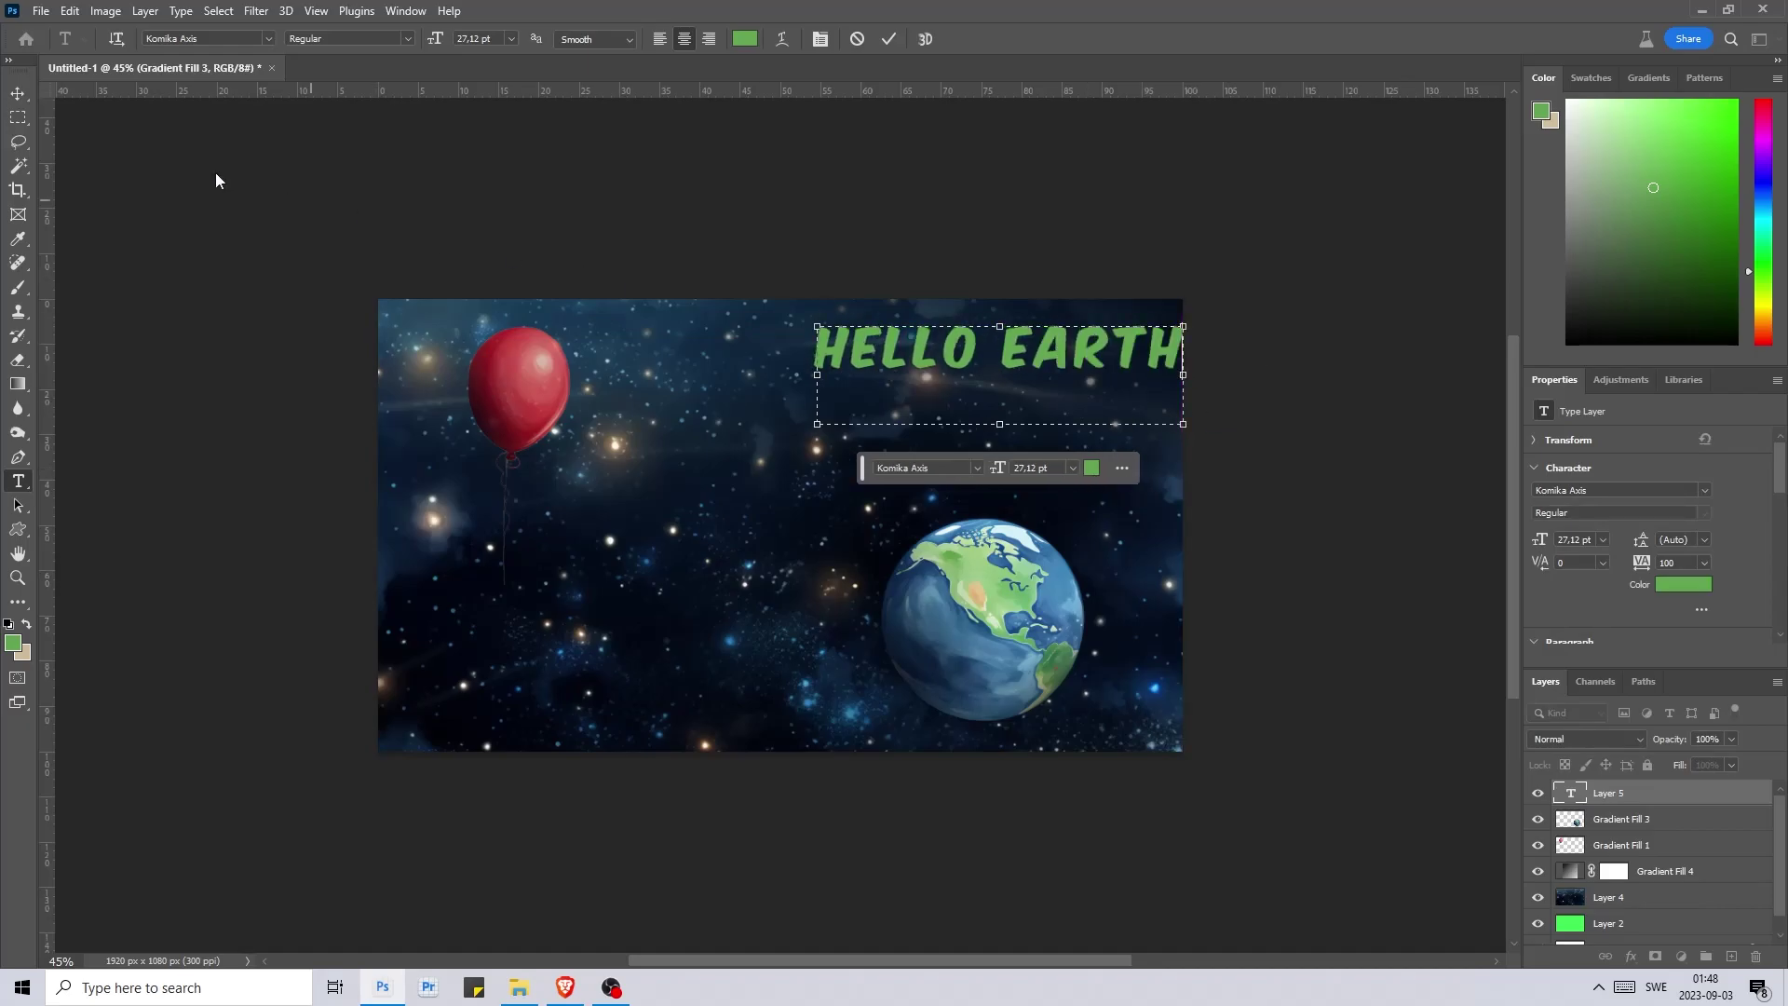
# - Try pale green #9ac391 as the colour of the HELLO EARTH text
pyautogui.click(1092, 468)
pyautogui.click(1320, 114)
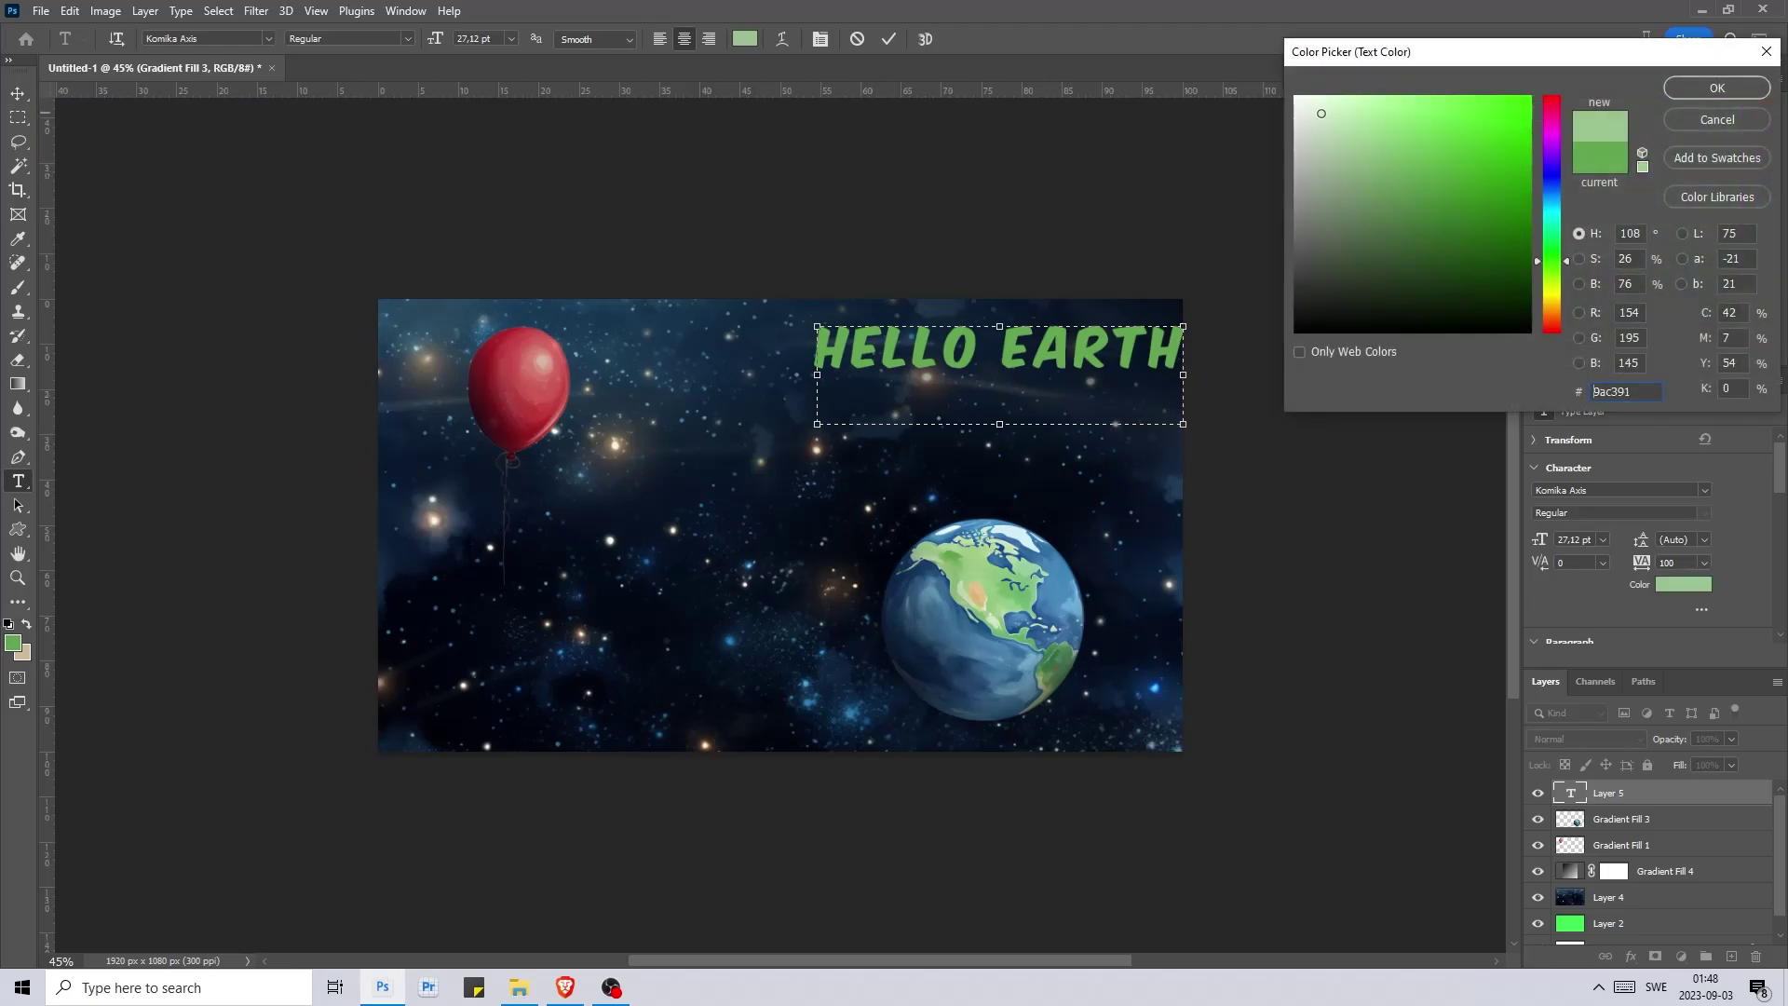
pyautogui.click(1715, 87)
# - Recolour the HELLO EARTH text light blue #74b5df sampled from the globe and shift it slightly left and down
pyautogui.click(1092, 467)
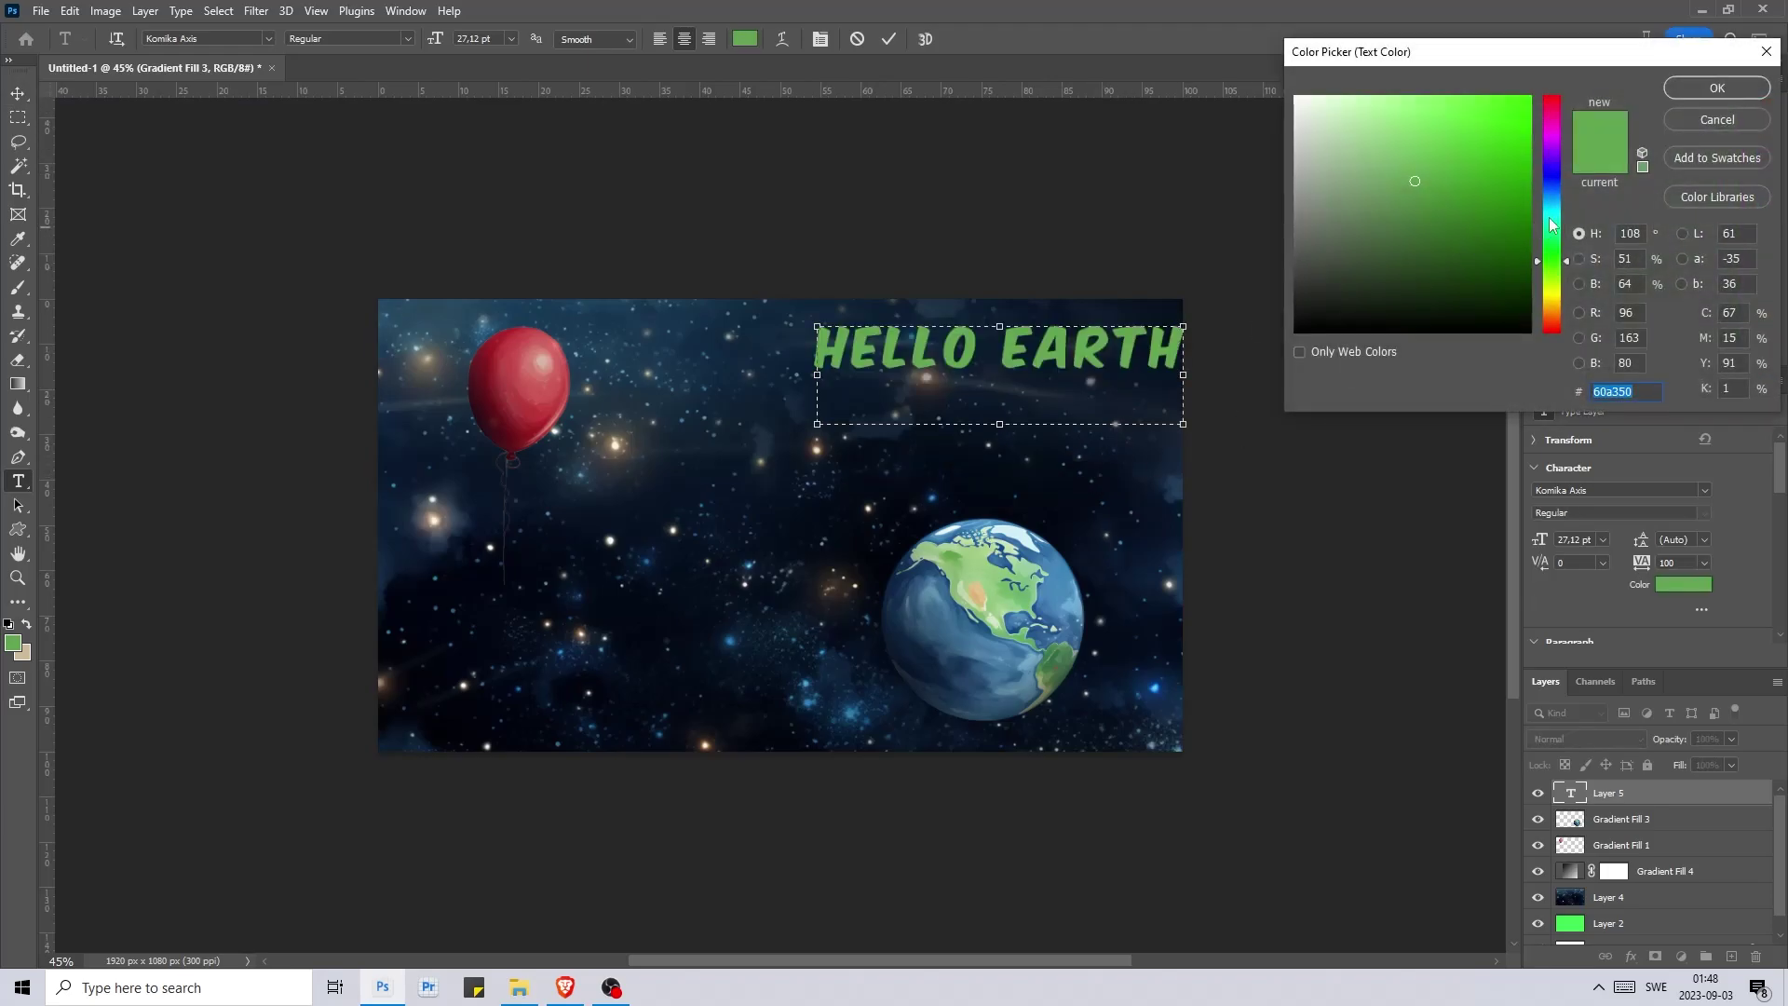
pyautogui.moveTo(1554, 226); pyautogui.dragTo(1555, 203)
pyautogui.click(1076, 593)
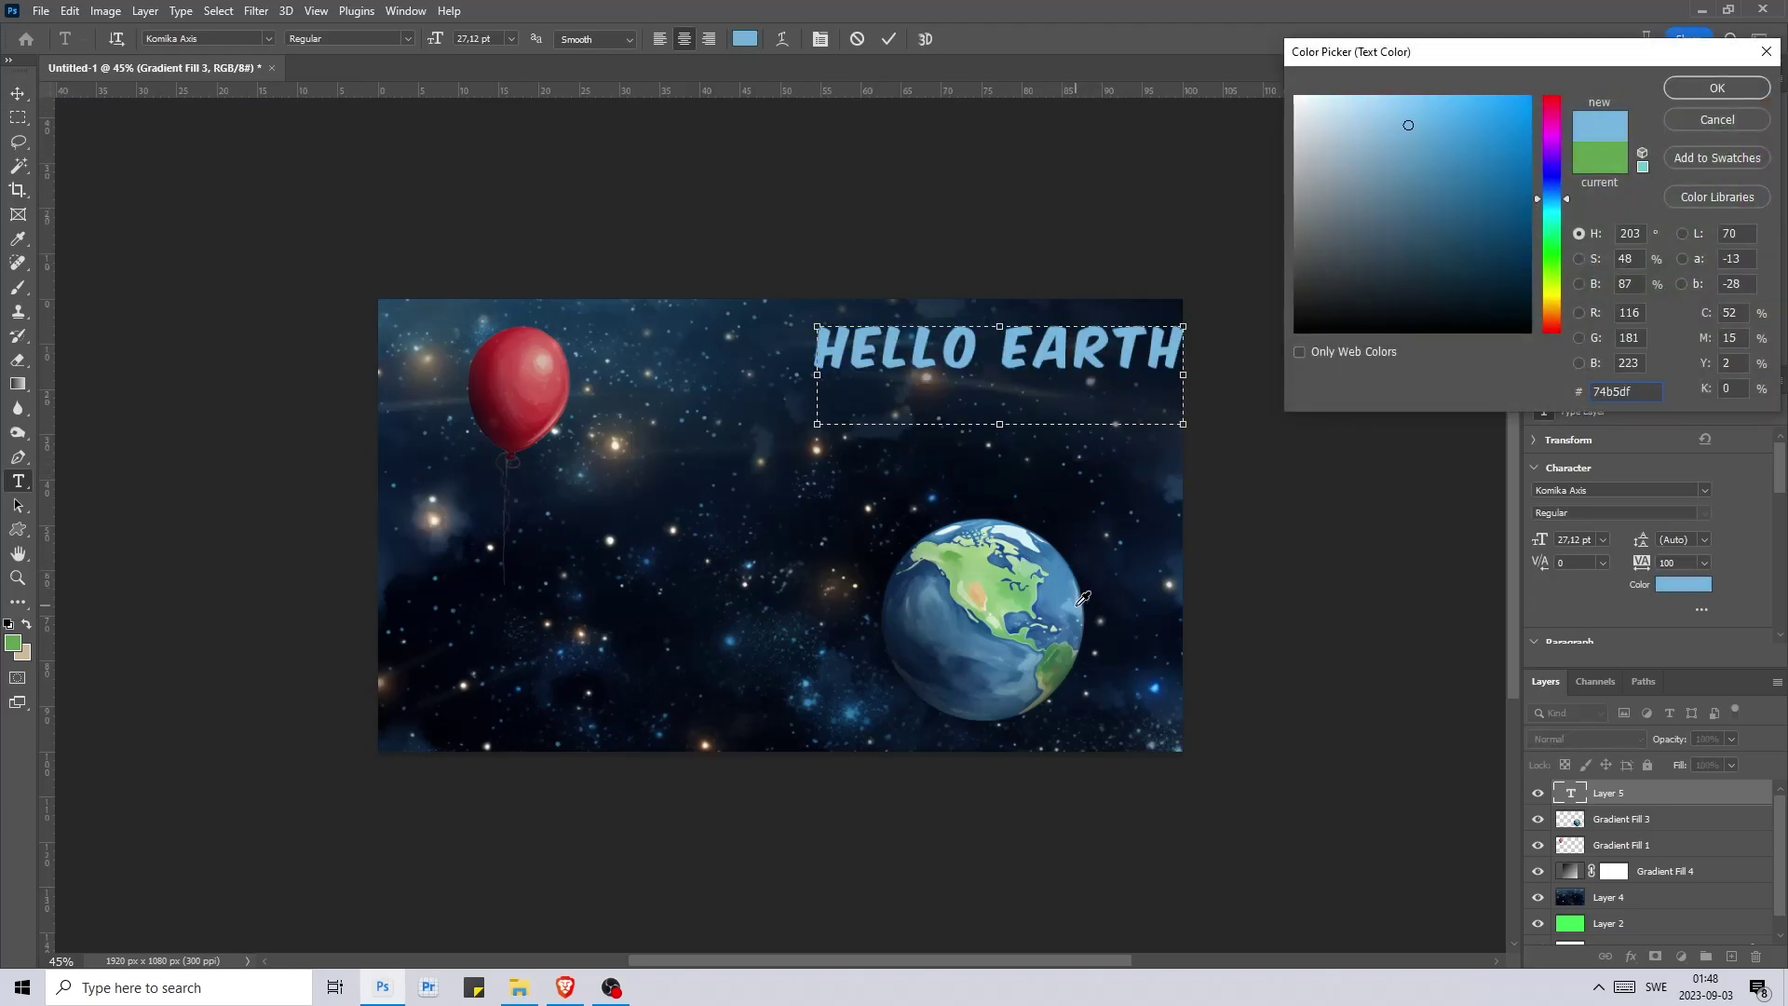
pyautogui.click(1704, 87)
pyautogui.click(18, 94)
pyautogui.moveTo(1008, 353); pyautogui.dragTo(991, 363)
# - Add a white 10 px Stroke effect to the HELLO EARTH text layer
pyautogui.click(1630, 956)
pyautogui.click(1657, 812)
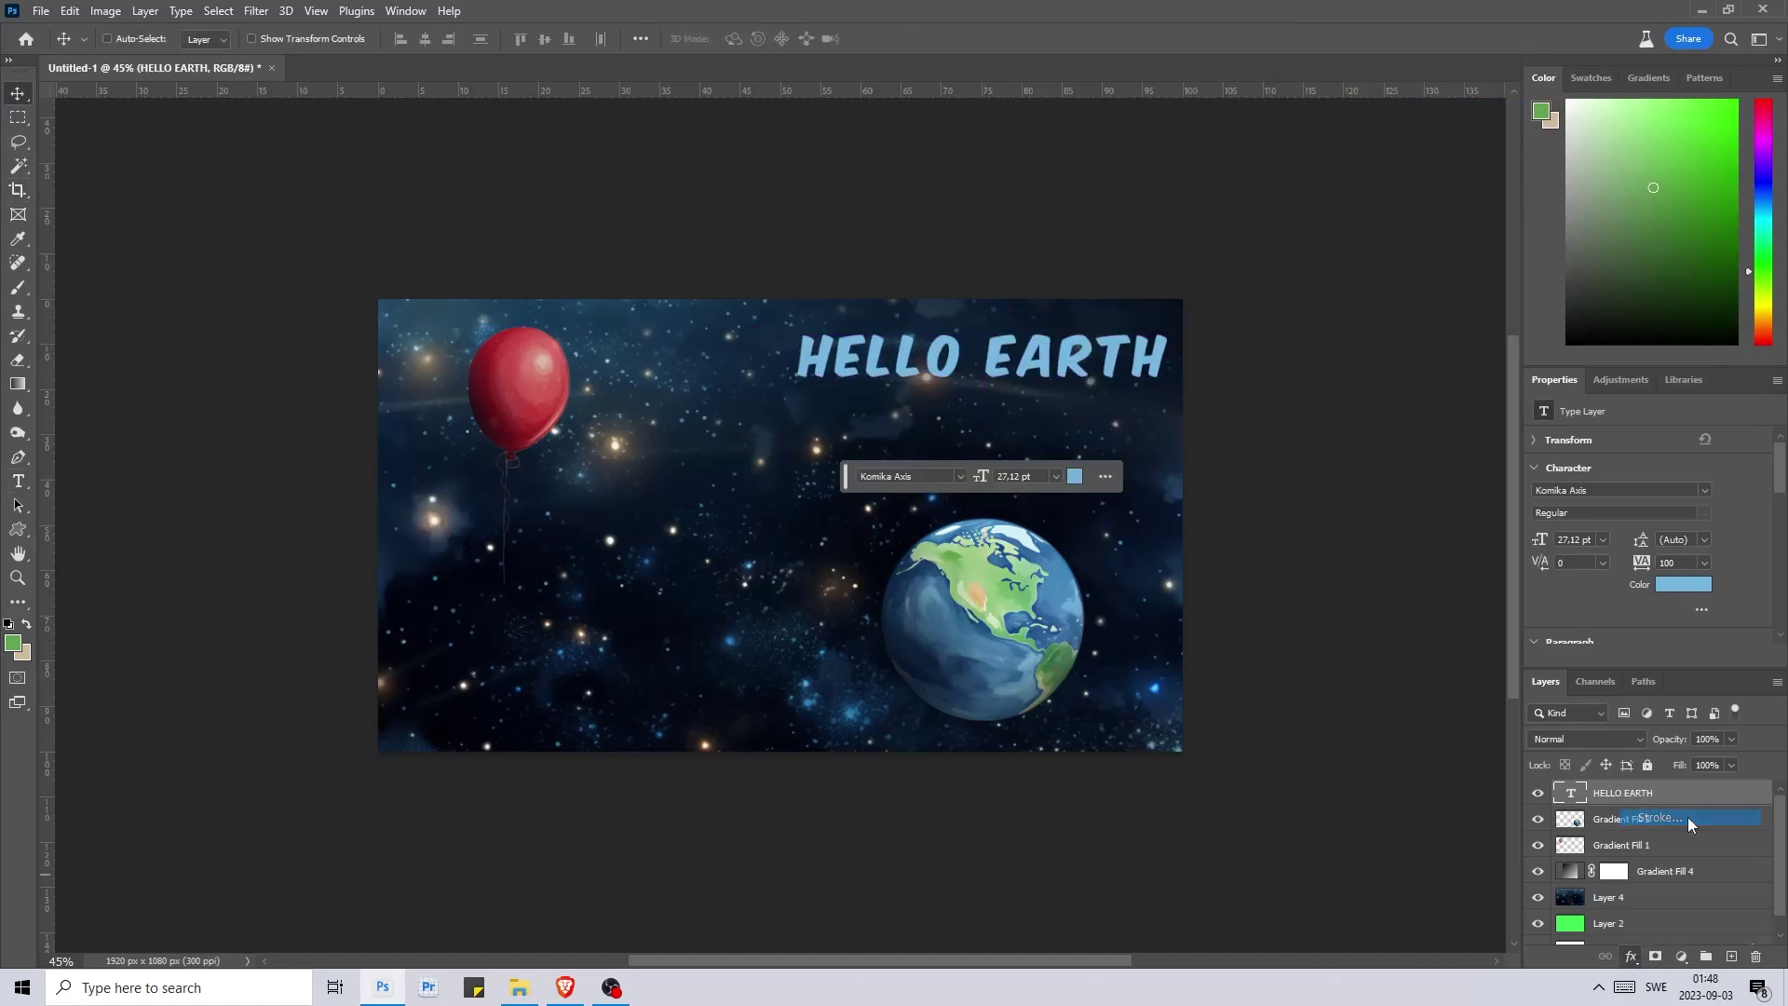
pyautogui.click(1353, 313)
pyautogui.click(1298, 99)
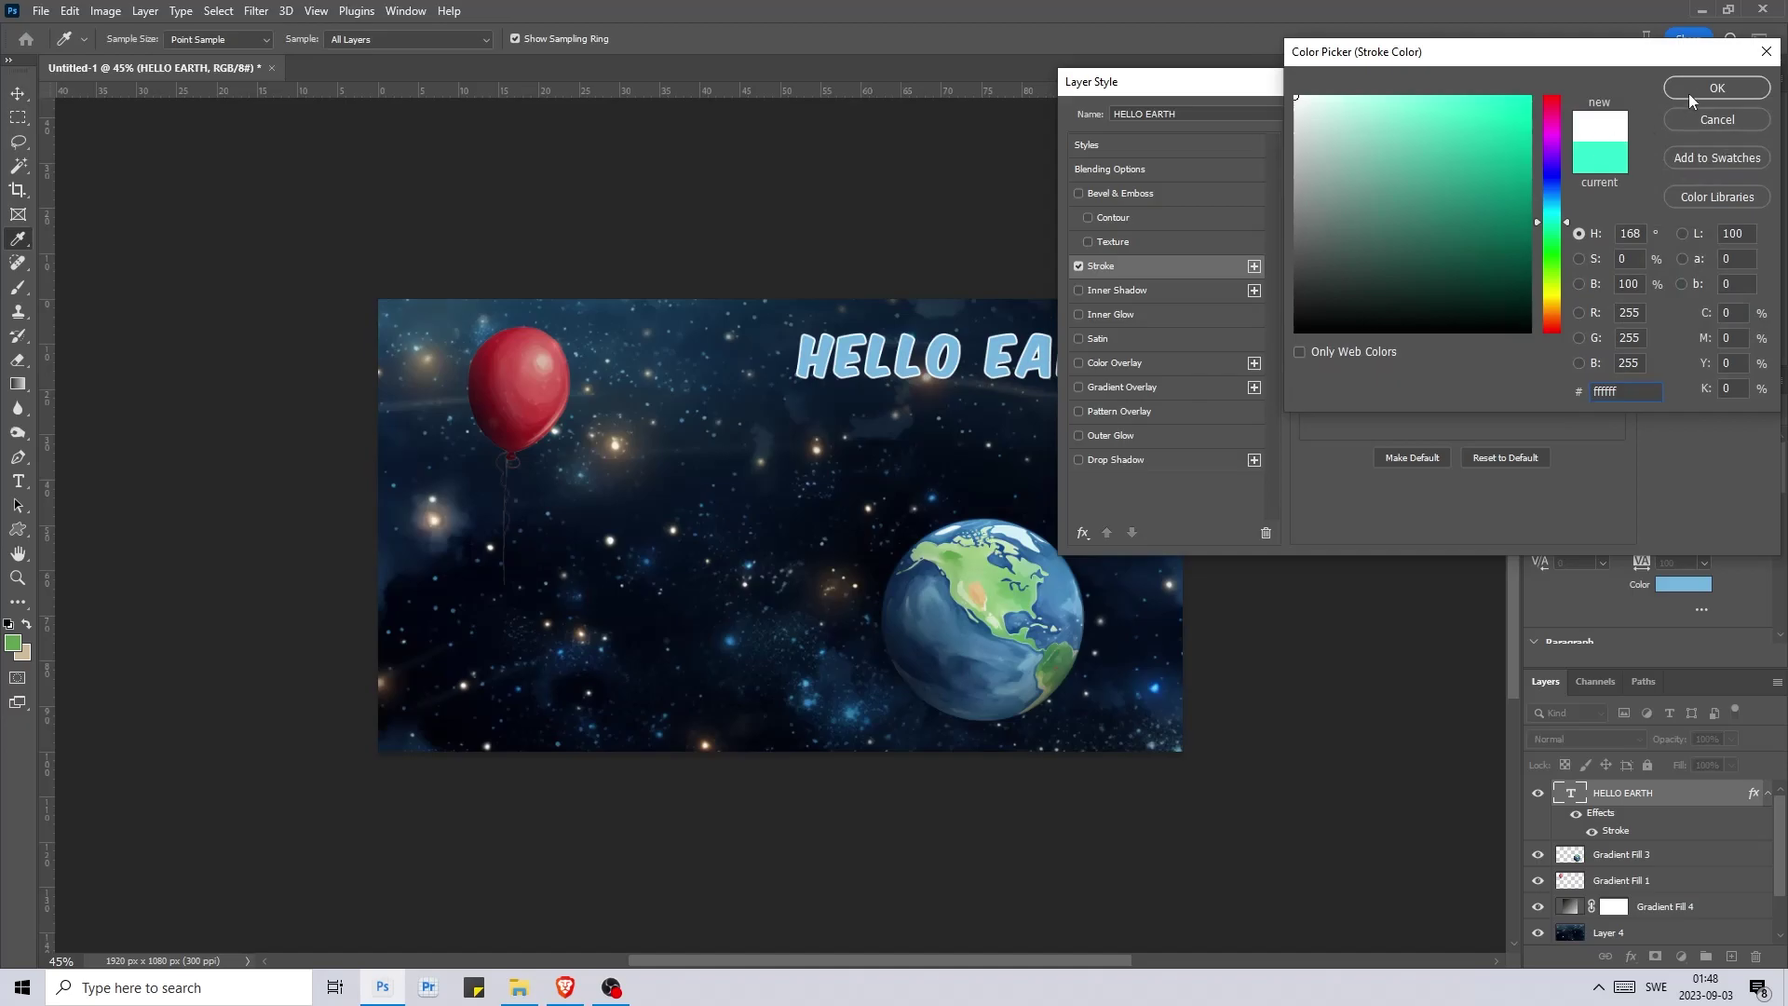
pyautogui.click(1692, 96)
pyautogui.write('10')
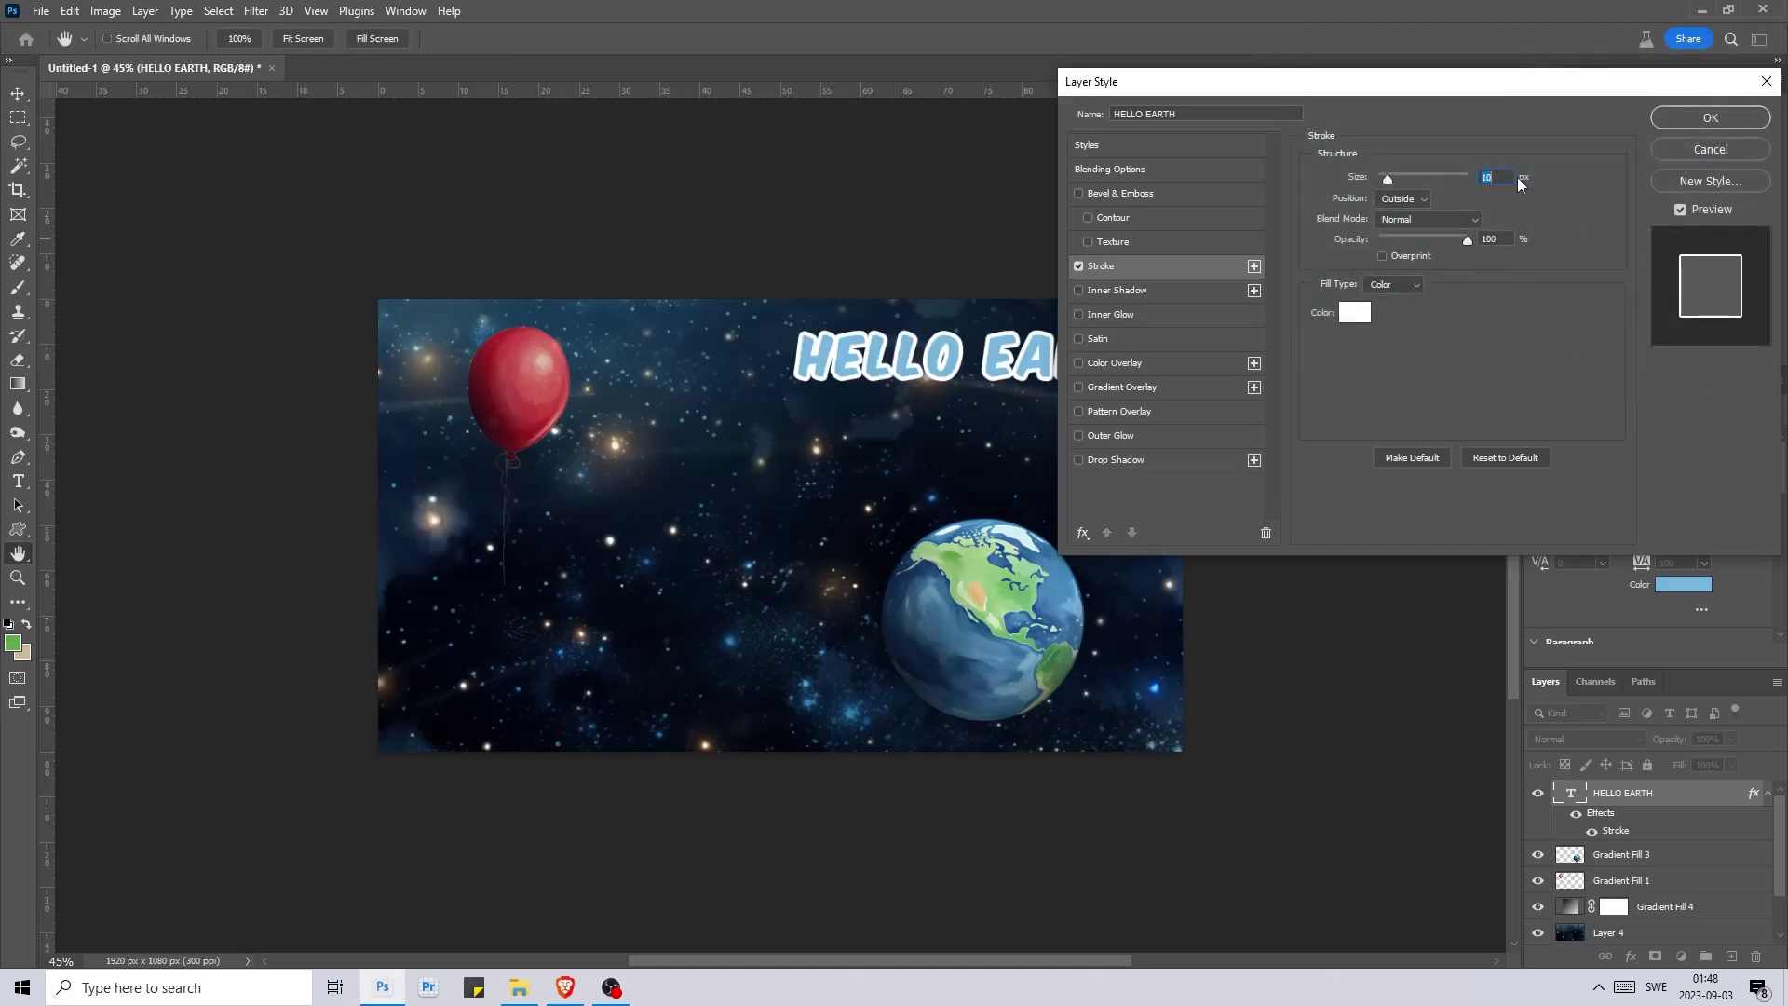
pyautogui.press('Return')
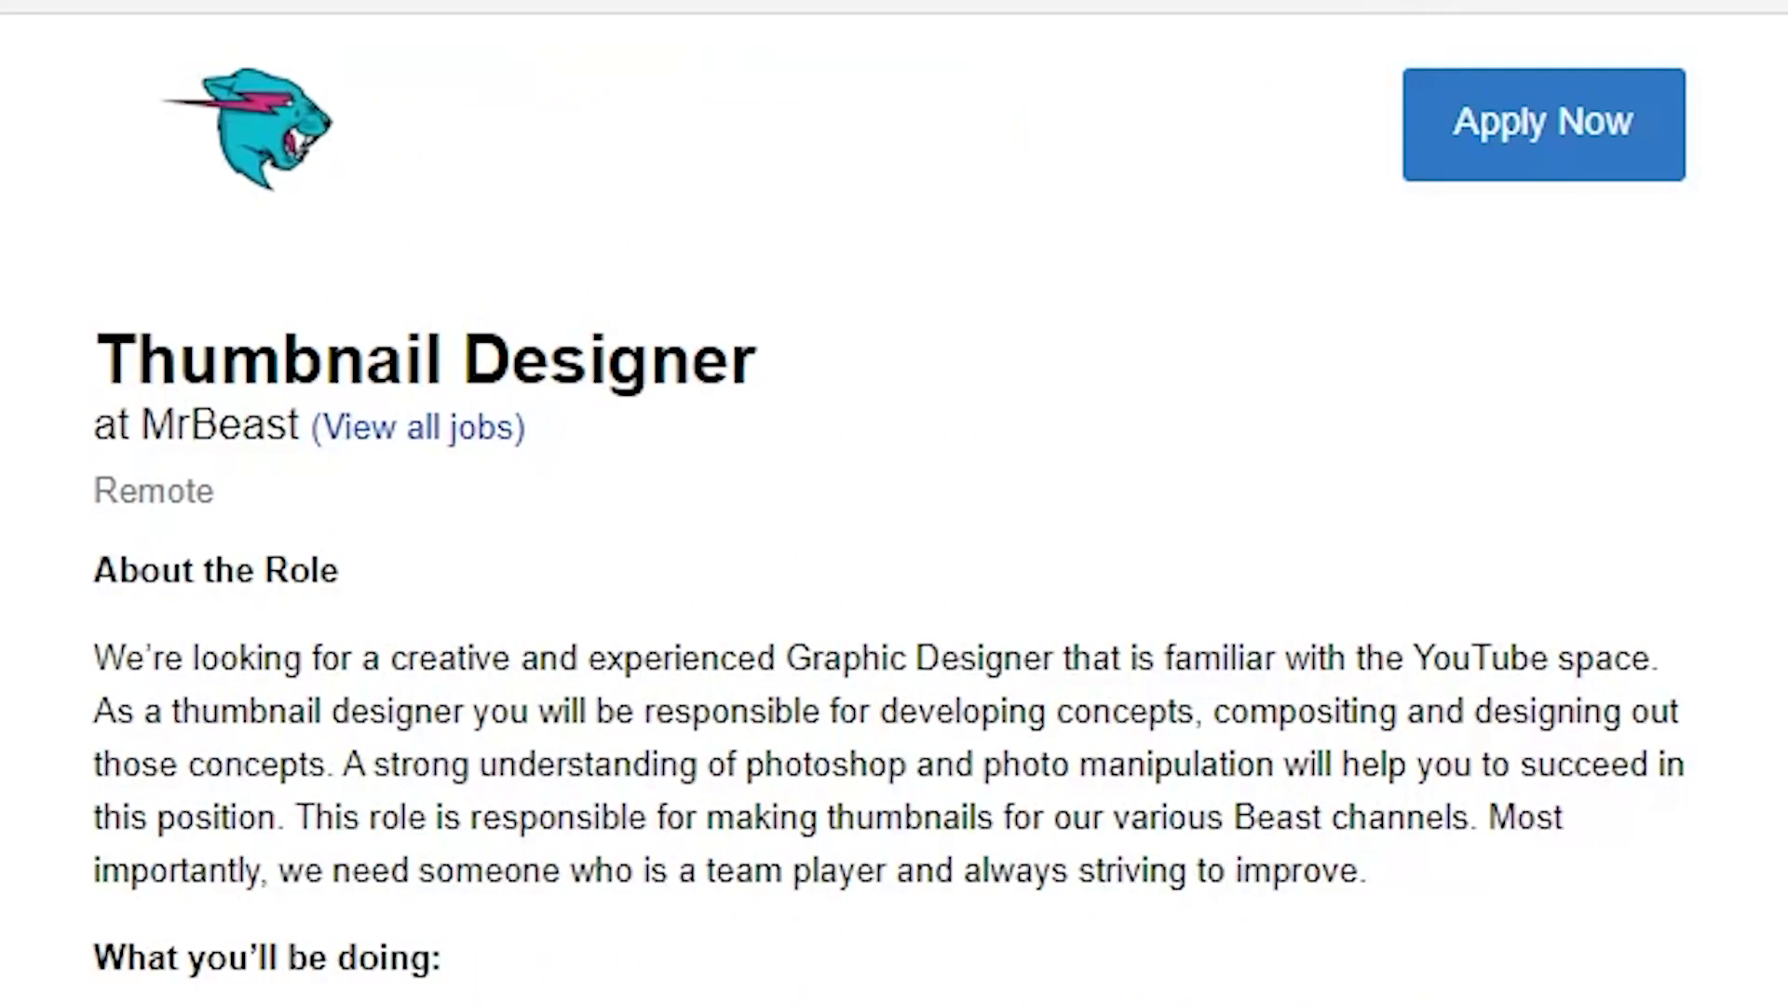
pyautogui.scroll(-5, 1289, 220)
pyautogui.moveTo(759, 275); pyautogui.dragTo(203, 262)
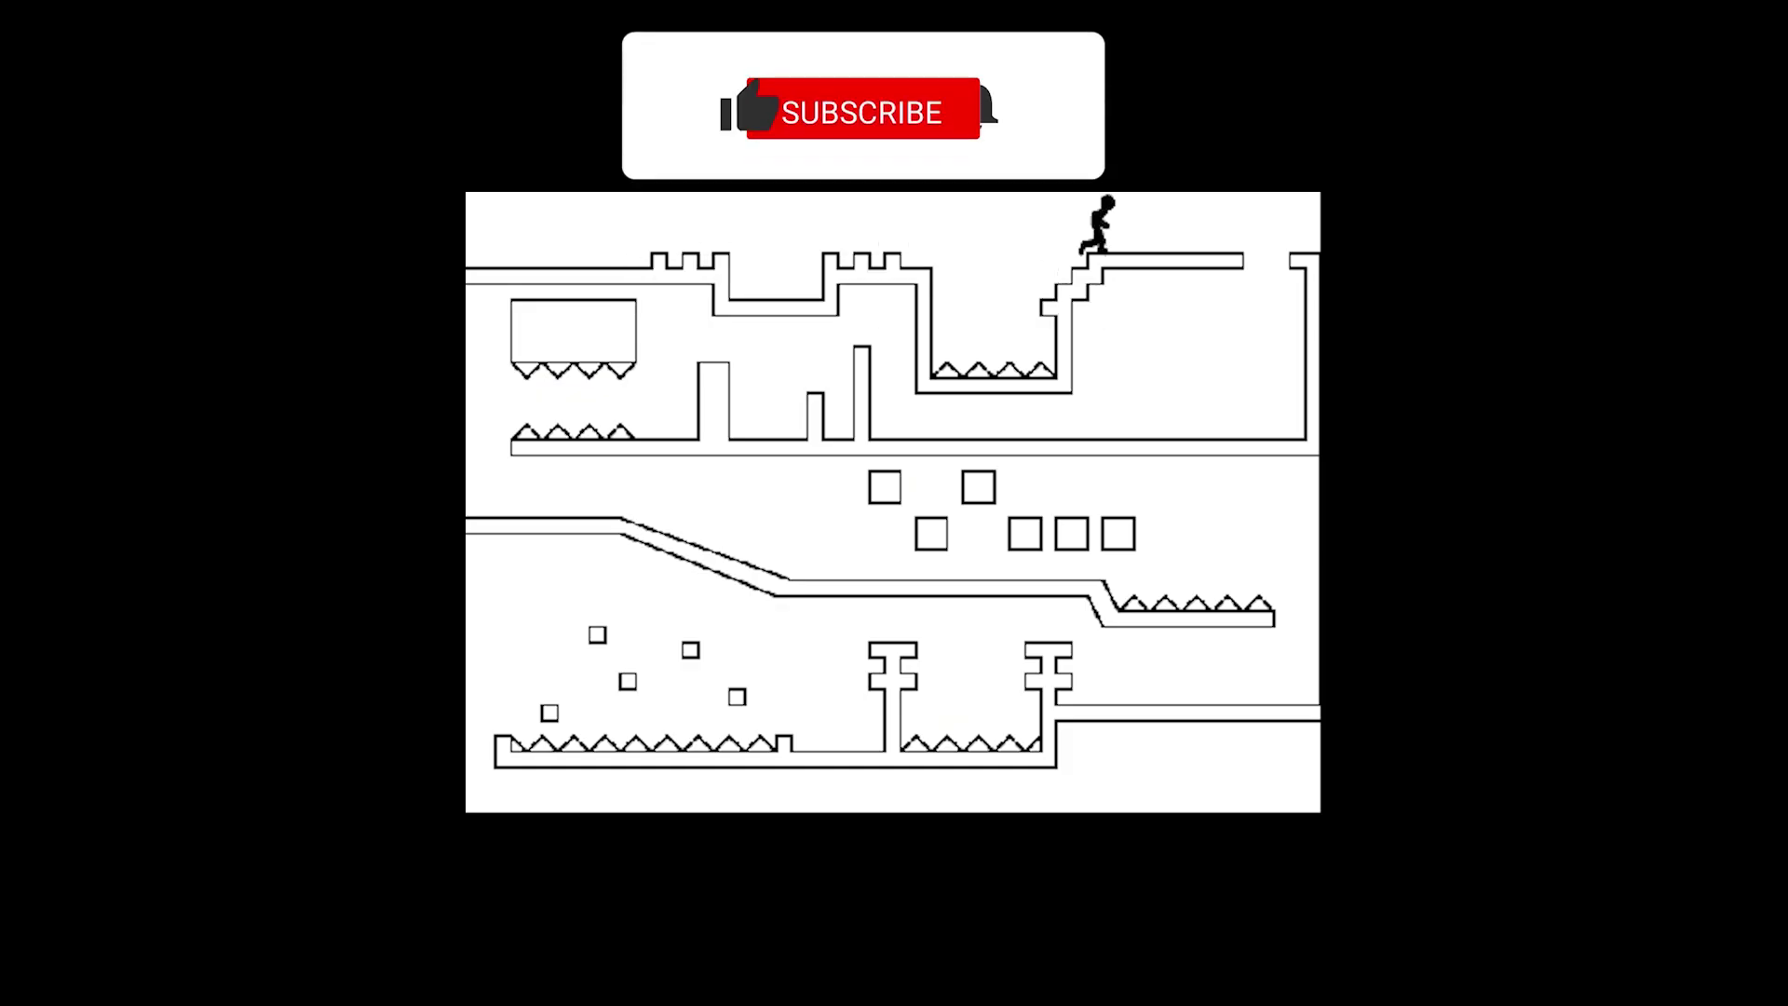